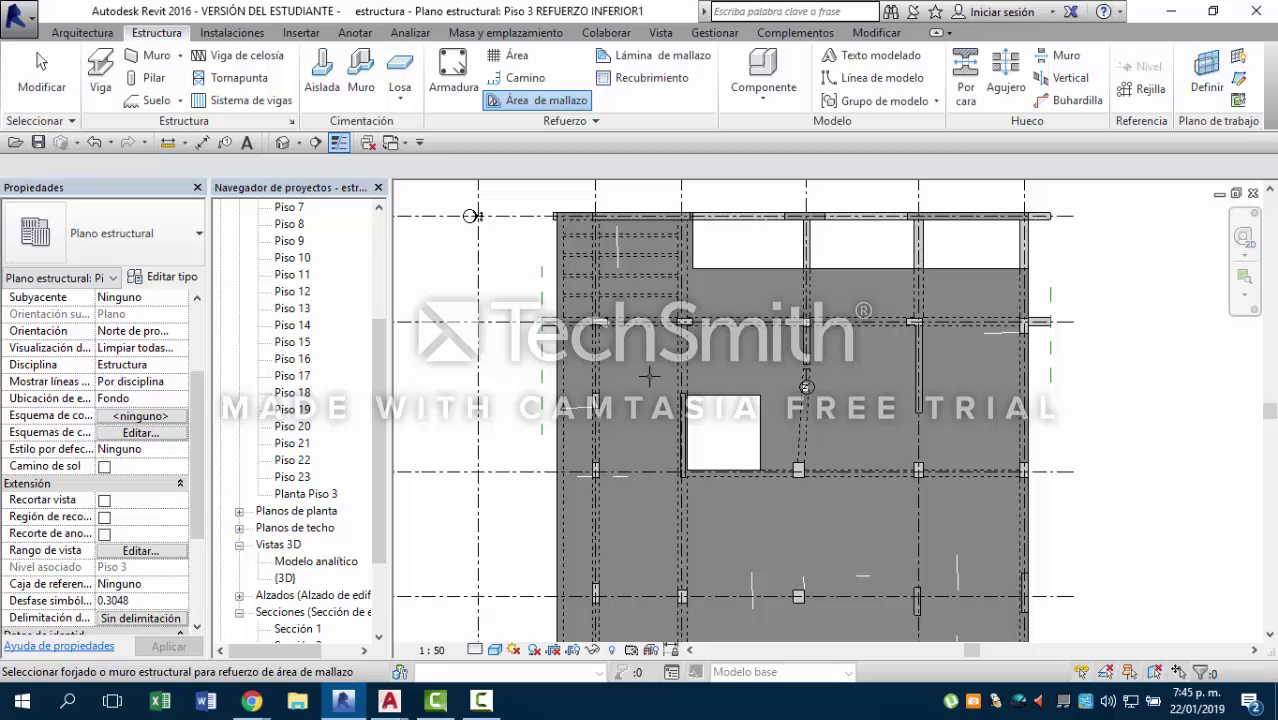
Start a structural fabric area on the Piso 3 slab and pick its recessed upper edge and the short vertical notch edge as boundary lines.
left_click(731, 266)
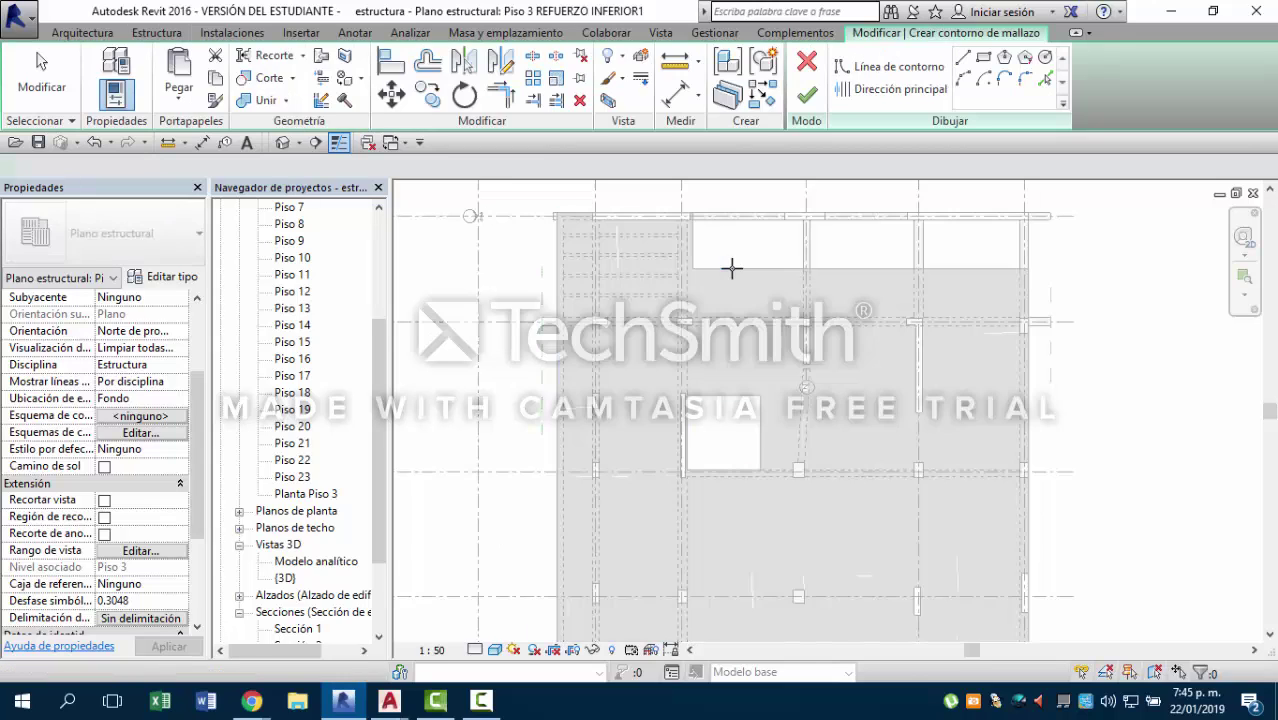
scroll(942, 410, "down", 1)
scroll(942, 410, "down", 1)
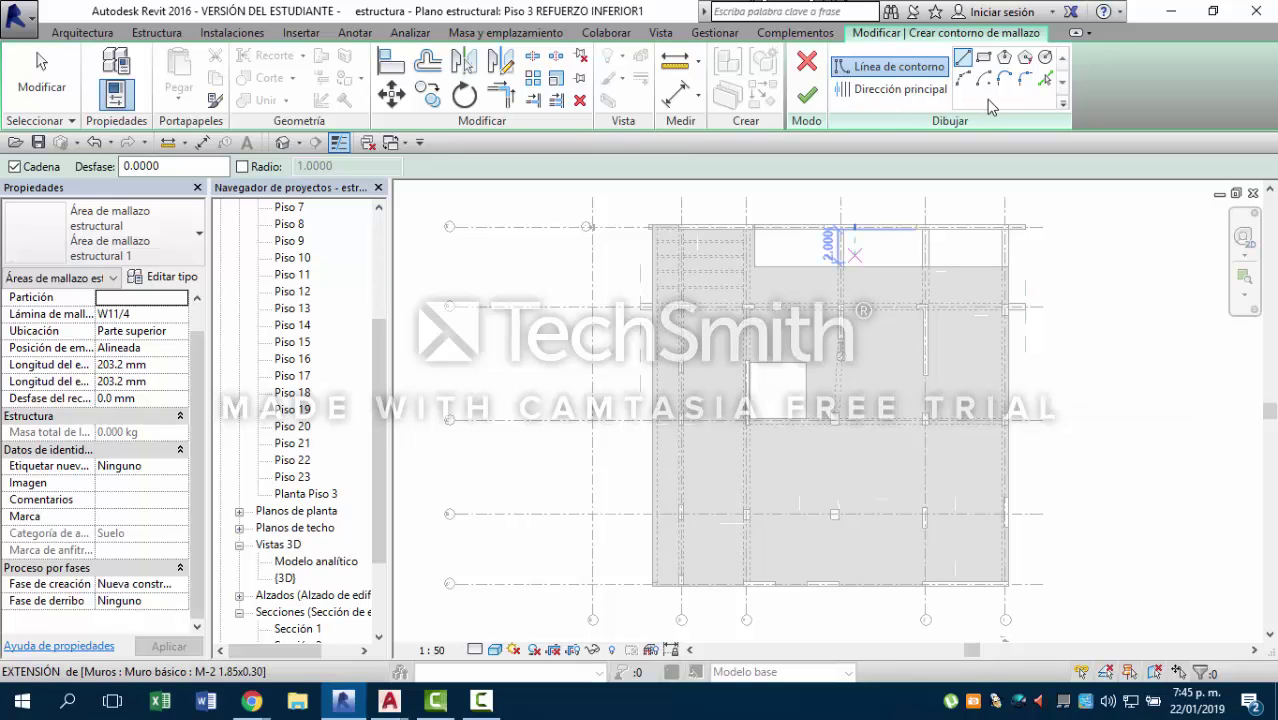
left_click(1045, 80)
scroll(790, 260, "up", 3)
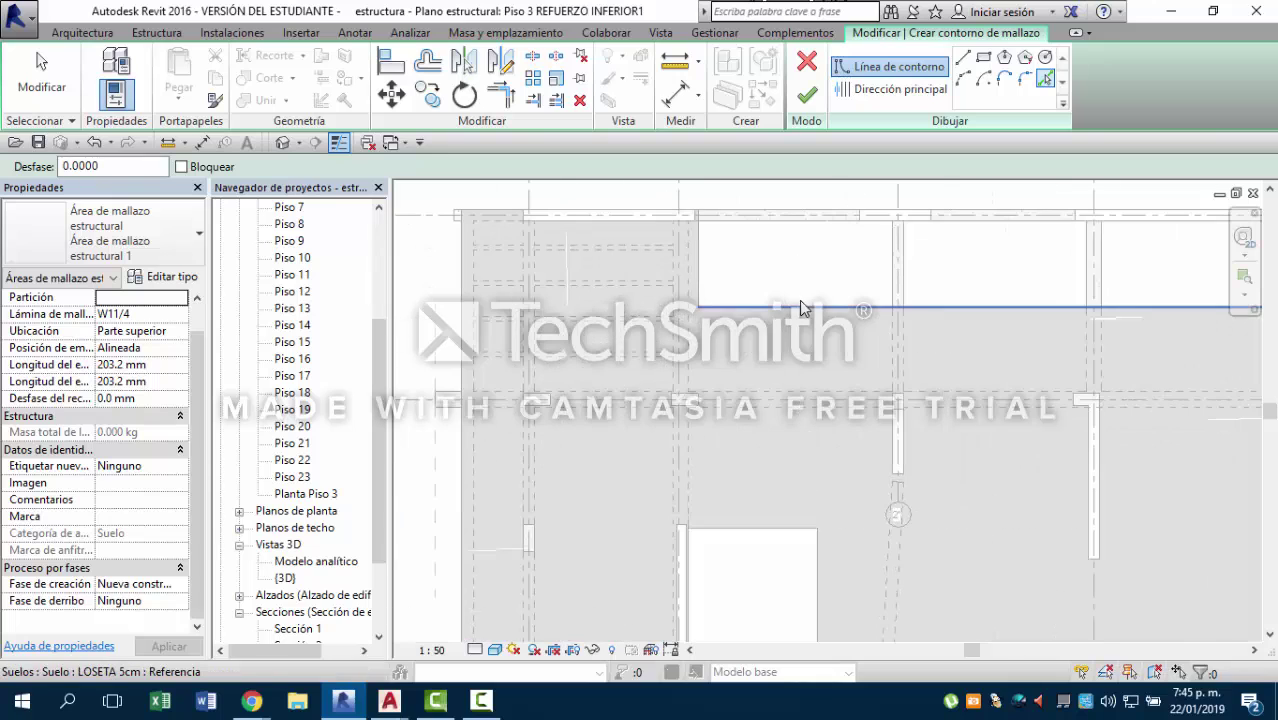
left_click(783, 292)
left_click(700, 258)
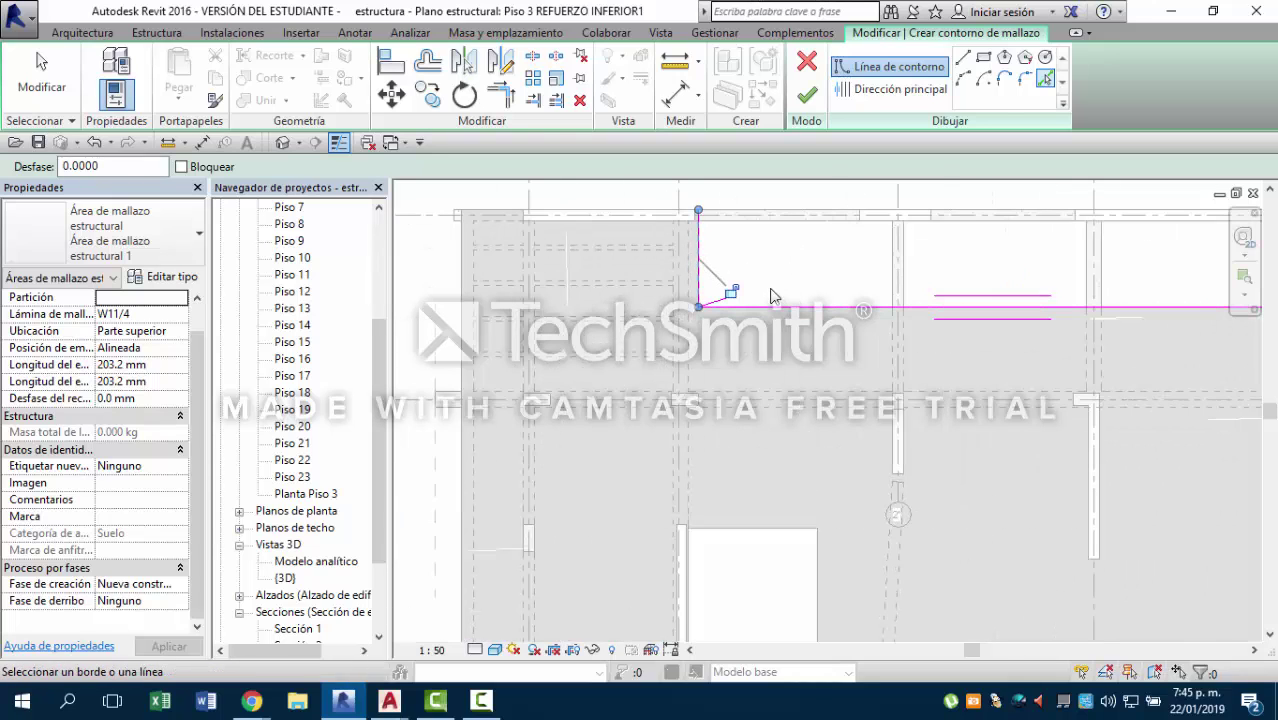
Pick the beam face along the slab's upper-left side and the short upper-left wall edge as boundary lines.
scroll(460, 225, "up", 2)
left_click(451, 261)
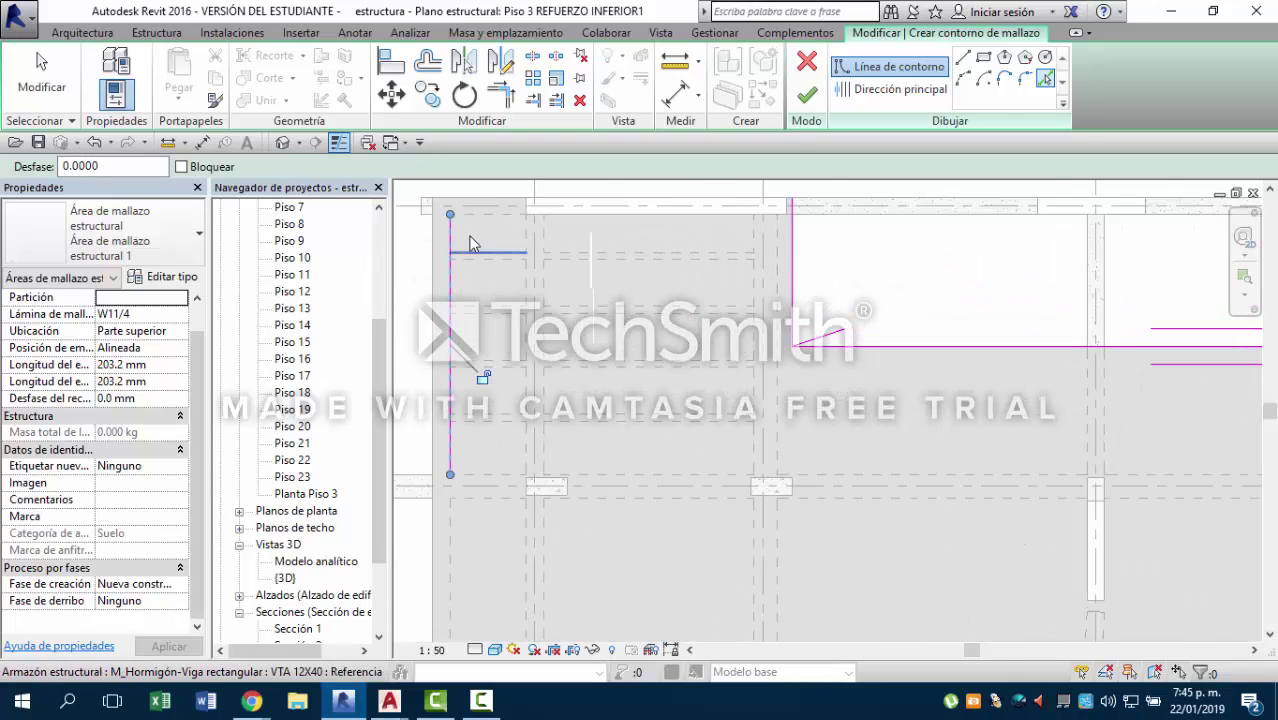
scroll(495, 216, "down", 3)
mouse_move(495, 216)
middle_mouse_down()
mouse_move(599, 491)
mouse_move(673, 347)
middle_mouse_up()
scroll(672, 347, "up", 5)
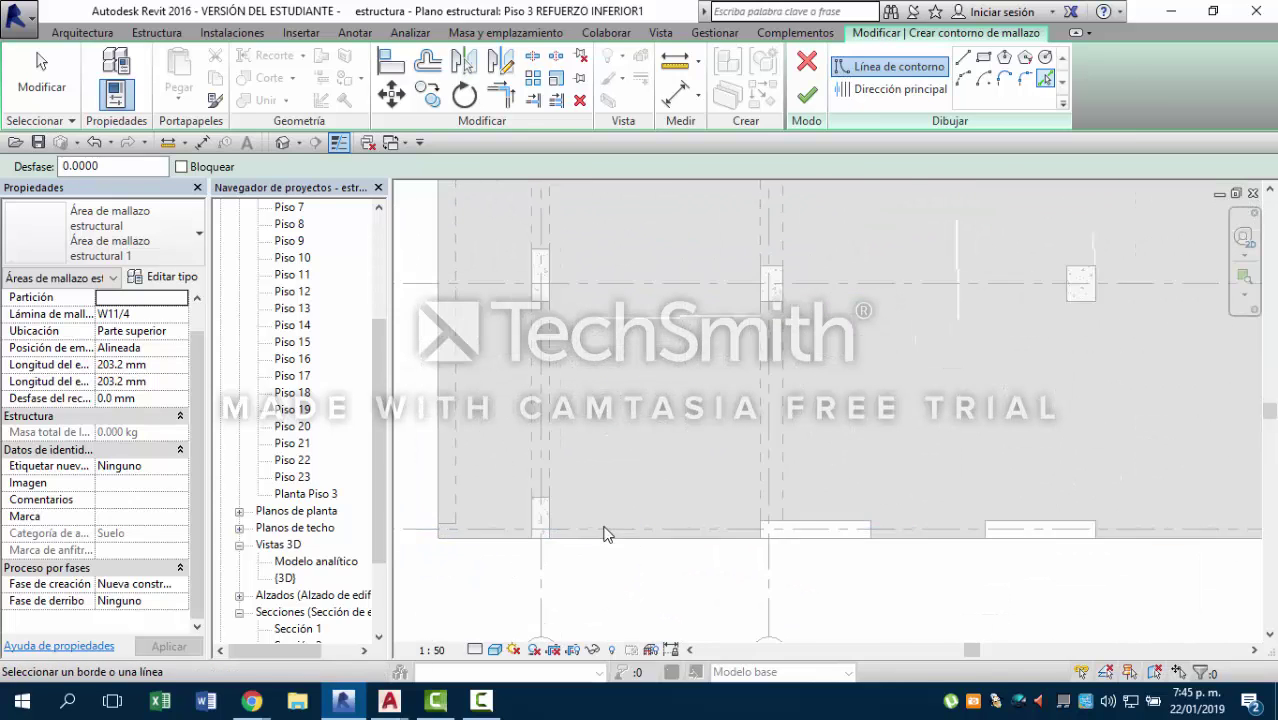
Pick the wall edge at grid 4, the slab's full lower edge and its right edge as boundary lines.
left_click(950, 520)
scroll(664, 475, "down", 3)
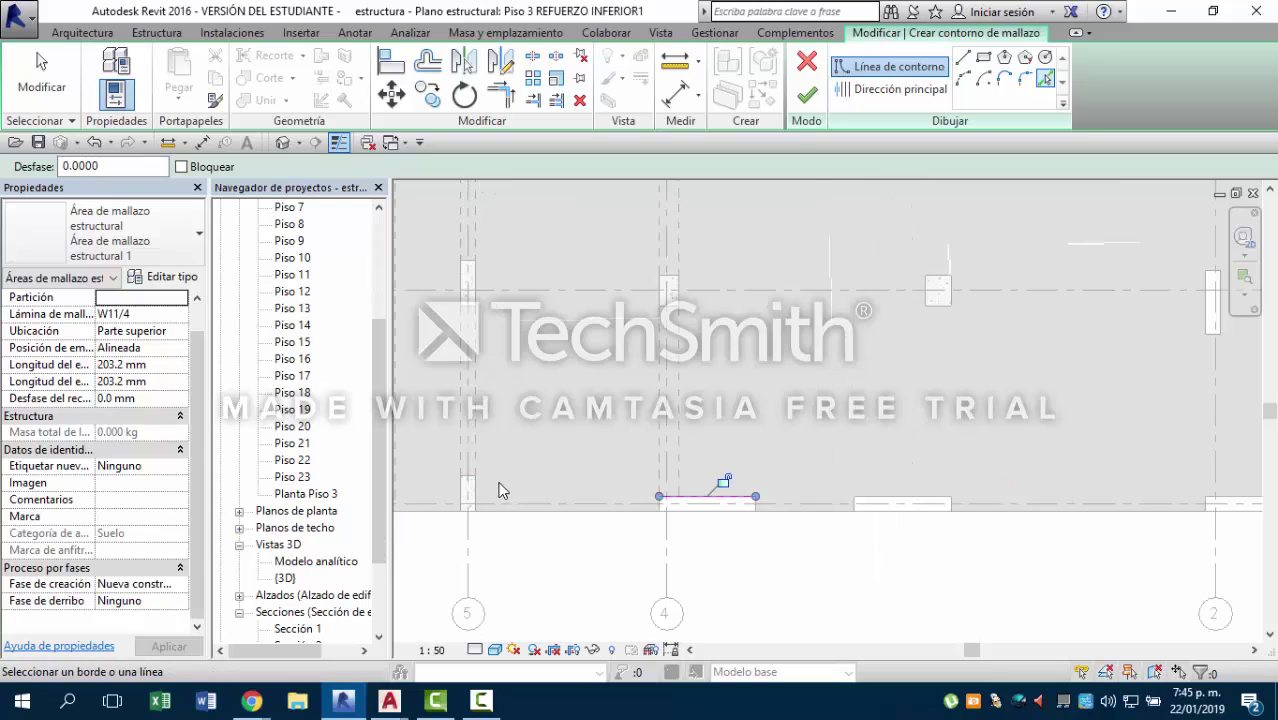
scroll(533, 535, "up", 3)
scroll(533, 535, "down", 4)
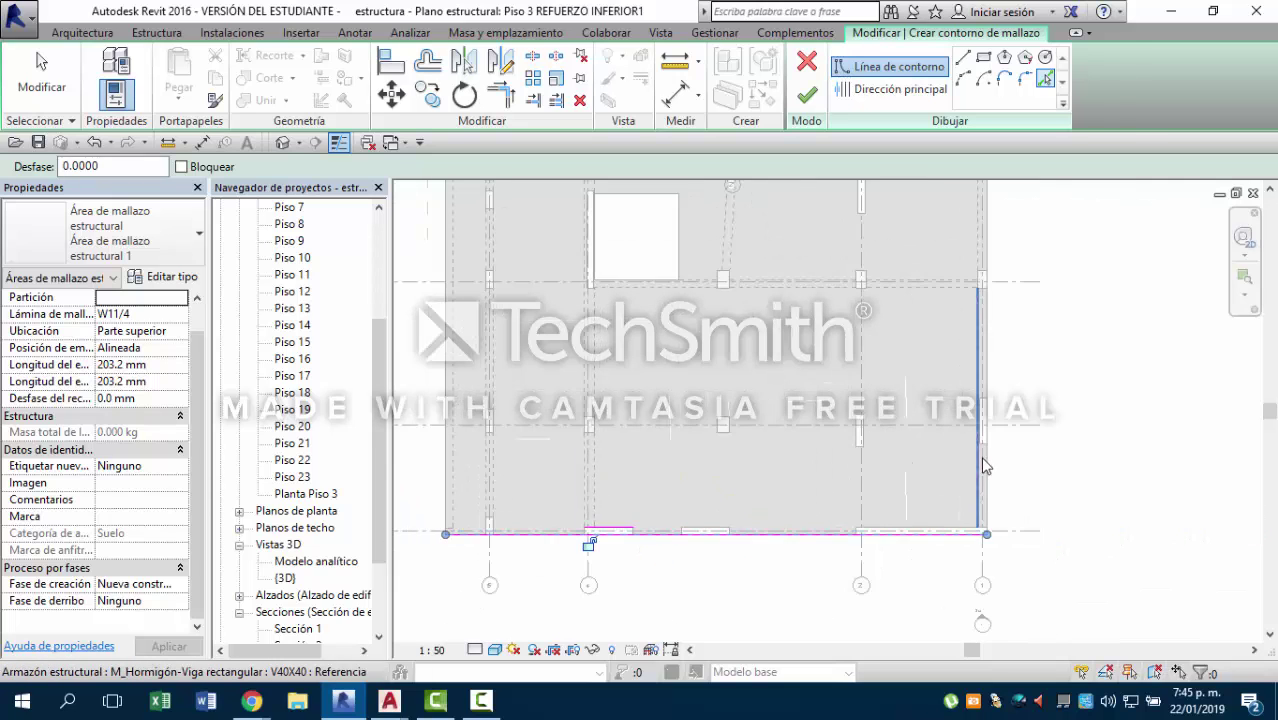
left_click(988, 470)
scroll(899, 545, "down", 2)
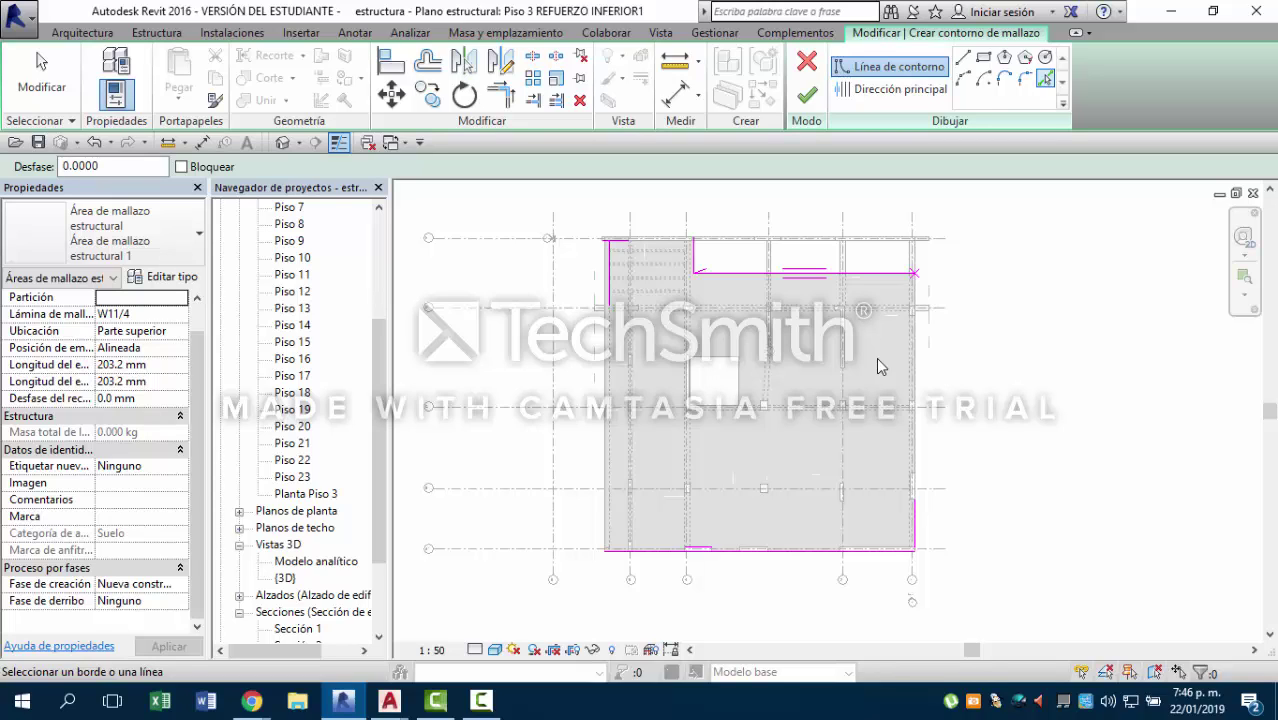
Add the slab's outer left edge to the boundary and delete the short redundant line on the upper-left beam face.
scroll(590, 232, "up", 2)
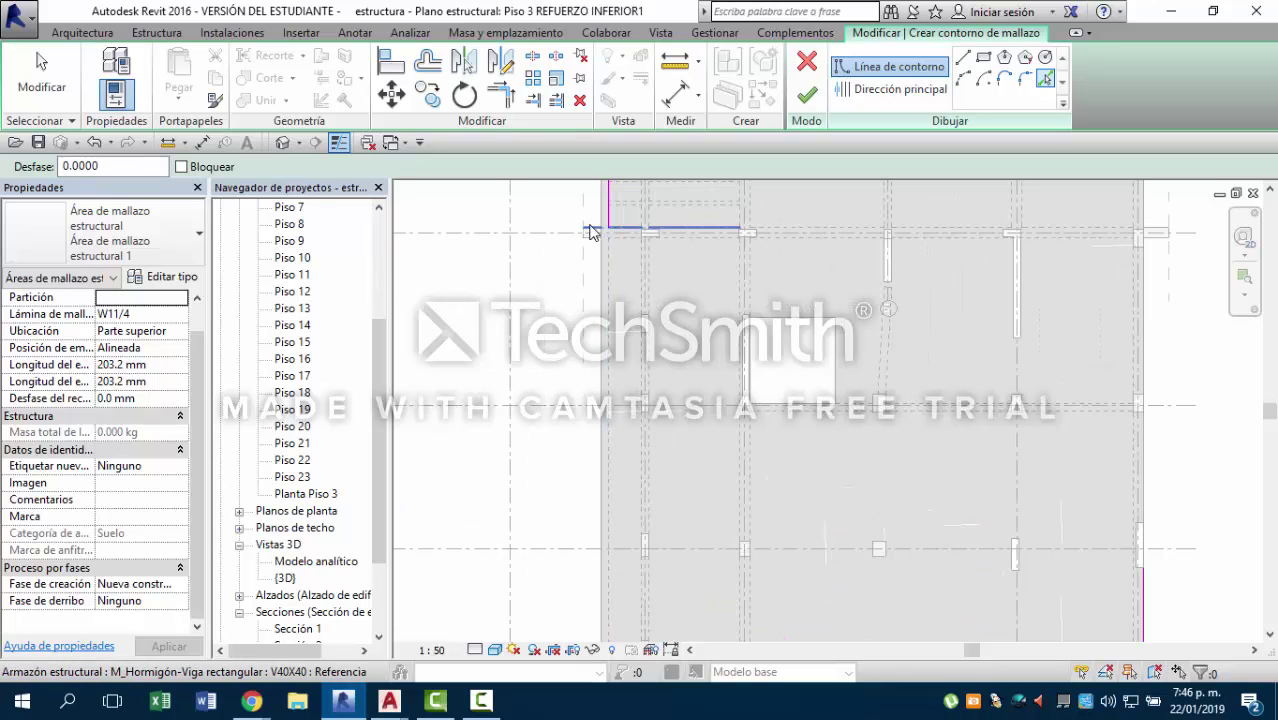
left_click(602, 292)
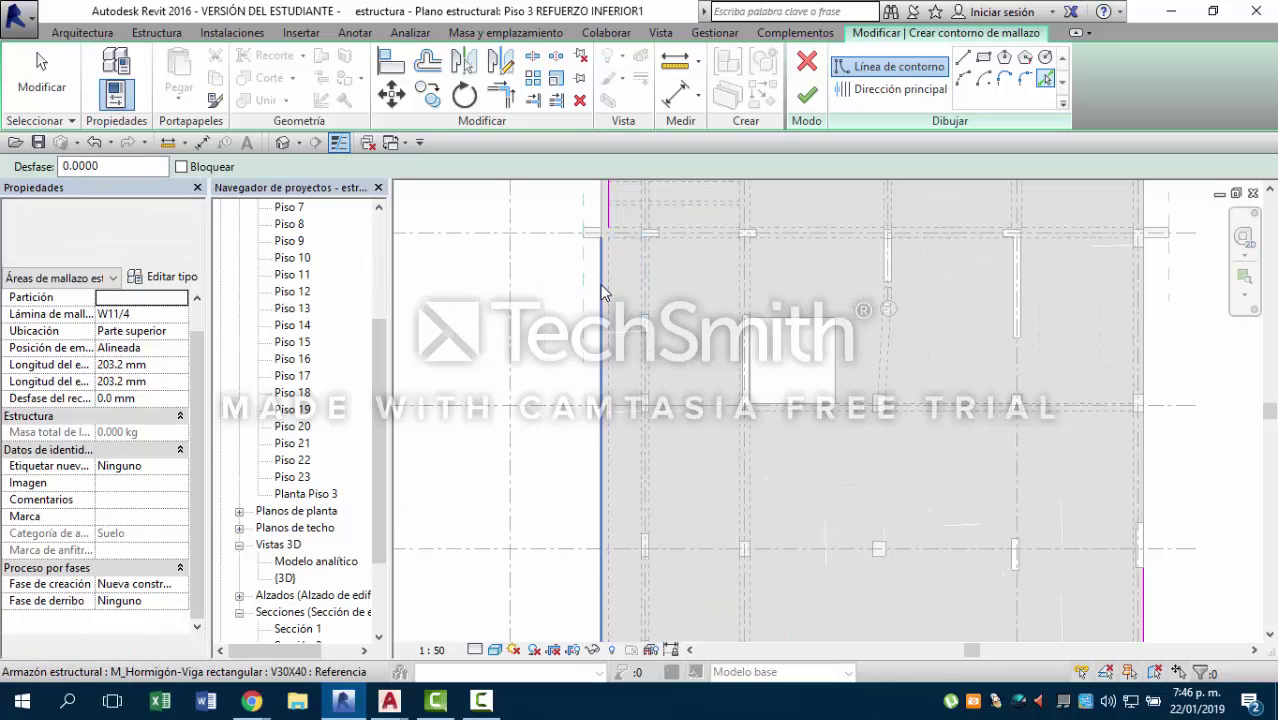
key("Escape")
left_click(603, 300)
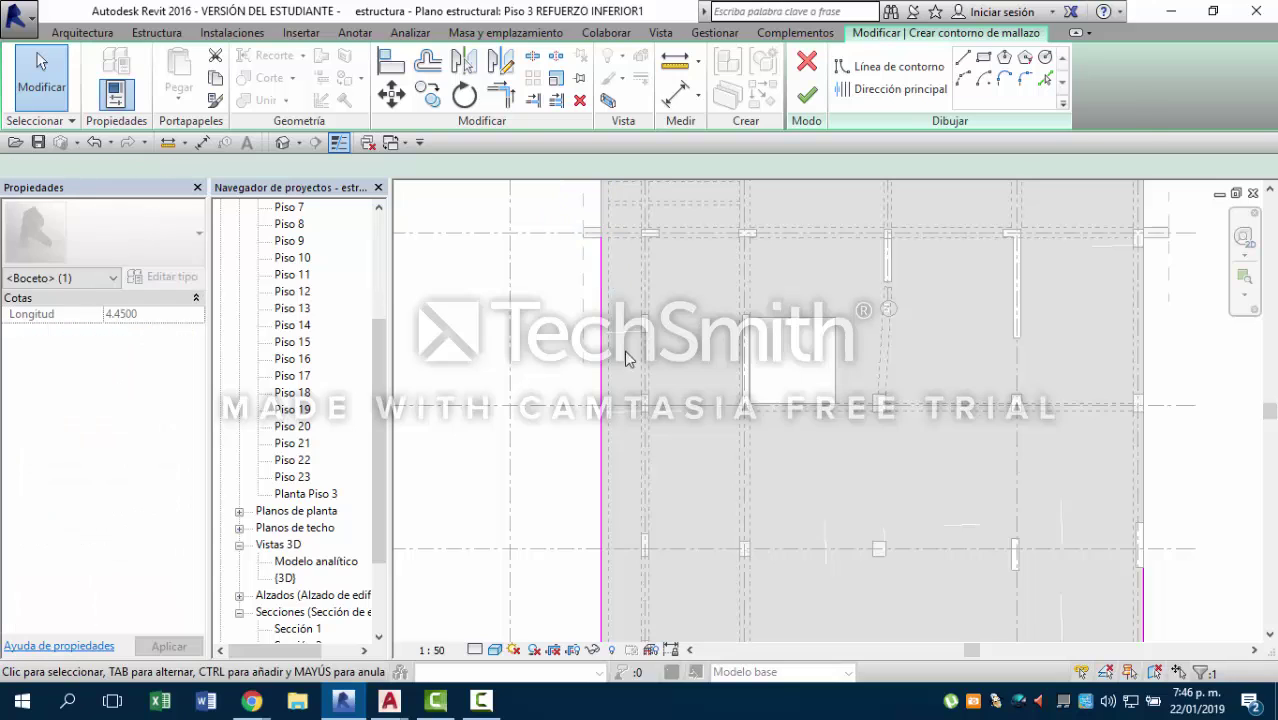
key("Escape")
Trim and extend the left, upper and notch boundary lines into closed corners around the slab's upper-left projection.
scroll(640, 358, "down", 3)
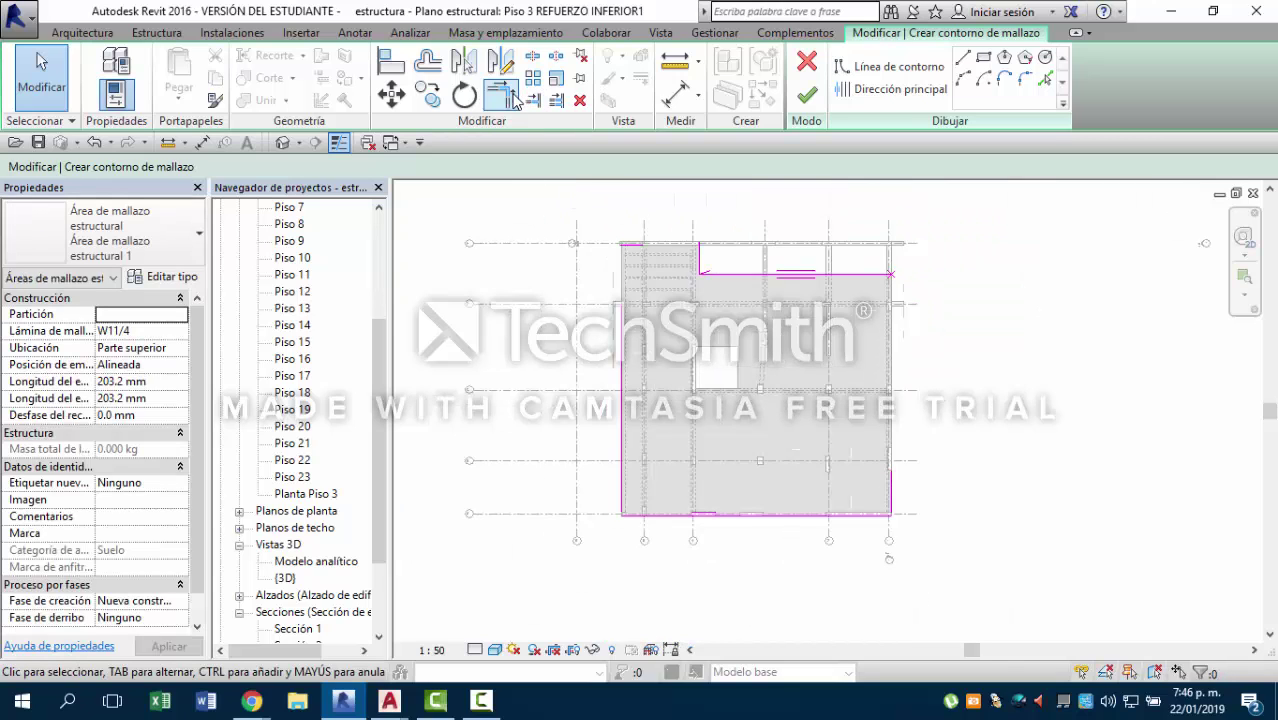
left_click(503, 96)
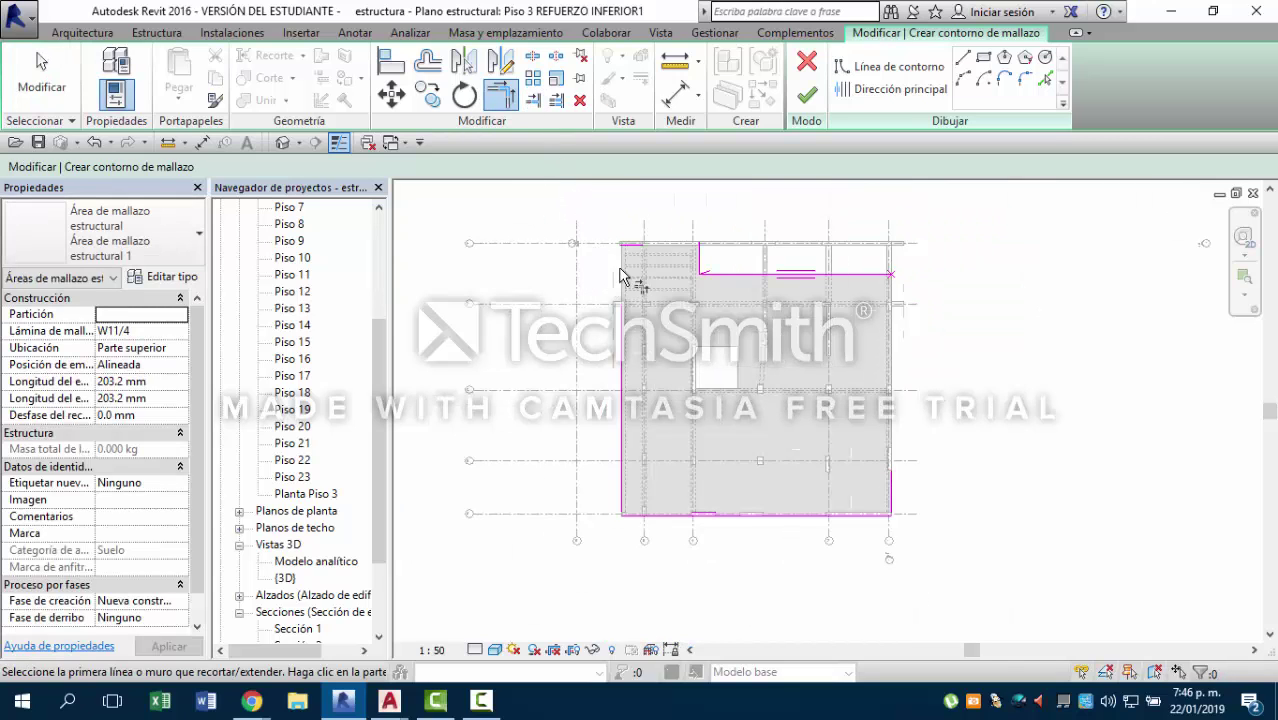
scroll(620, 275, "up", 3)
left_click(621, 330)
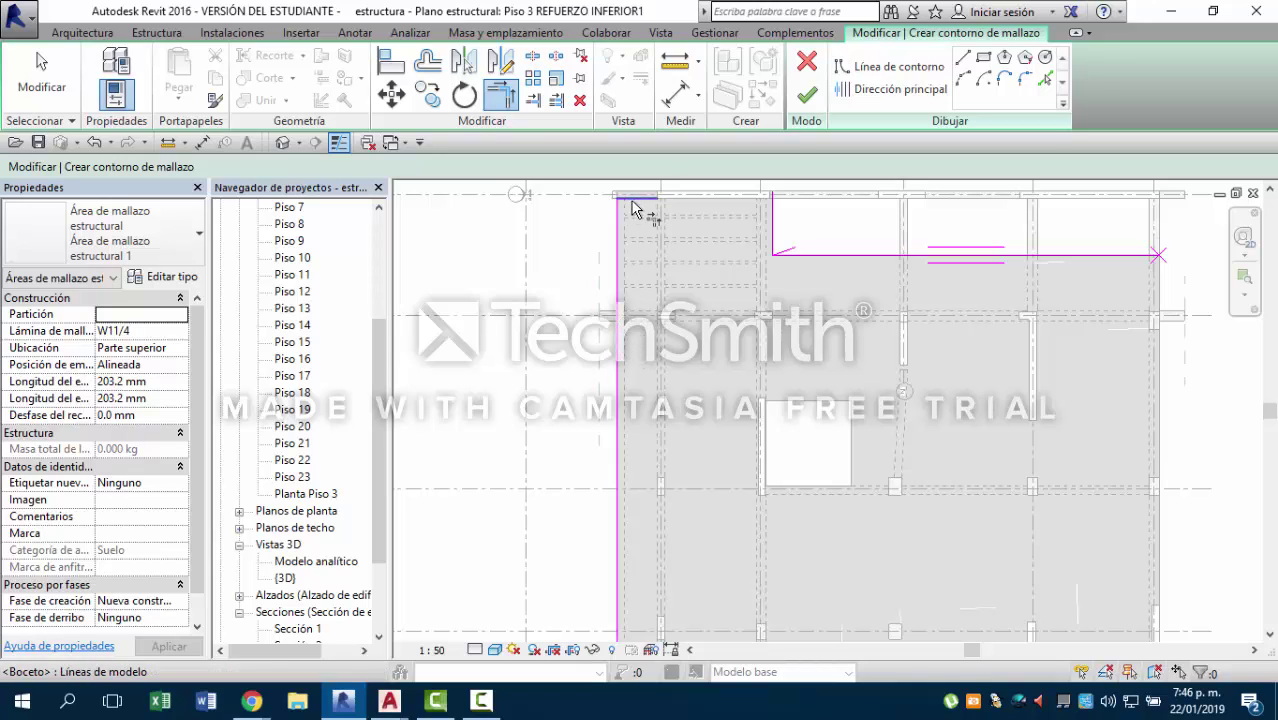
left_click(772, 212)
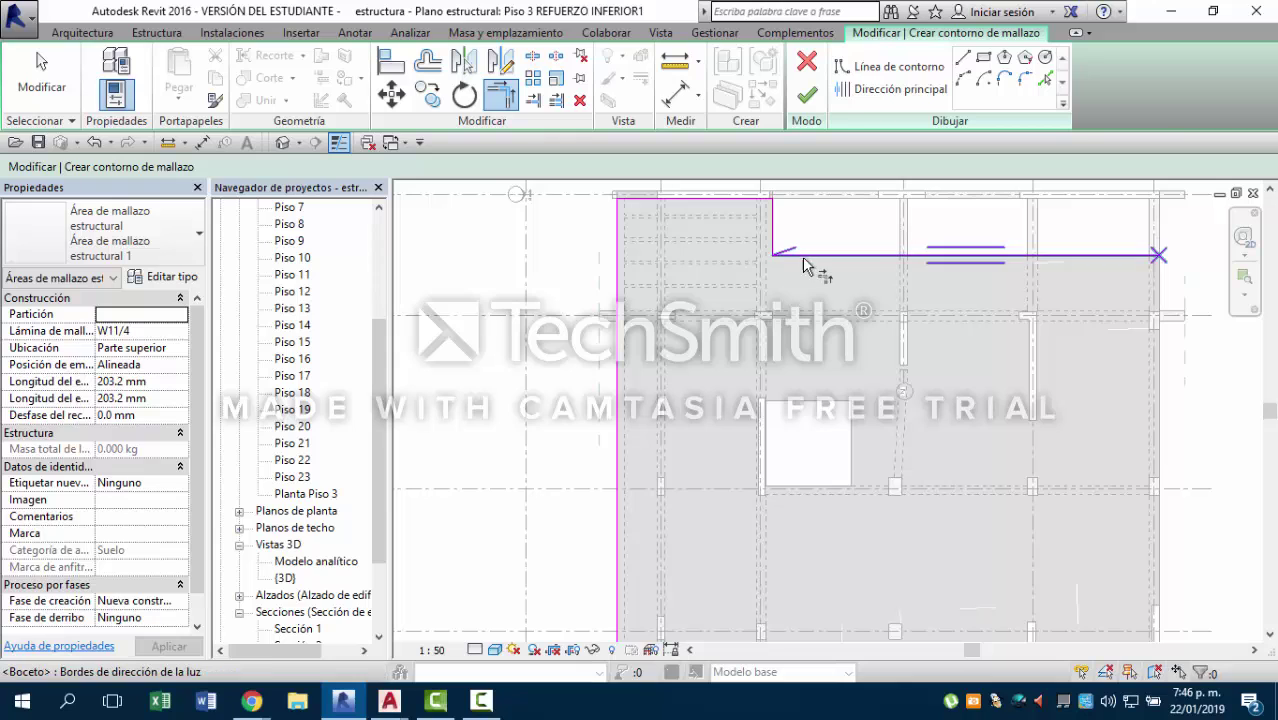
Trim and extend the right boundary line to meet the recessed upper line and the lower line.
scroll(803, 265, "down", 3)
left_click(925, 264)
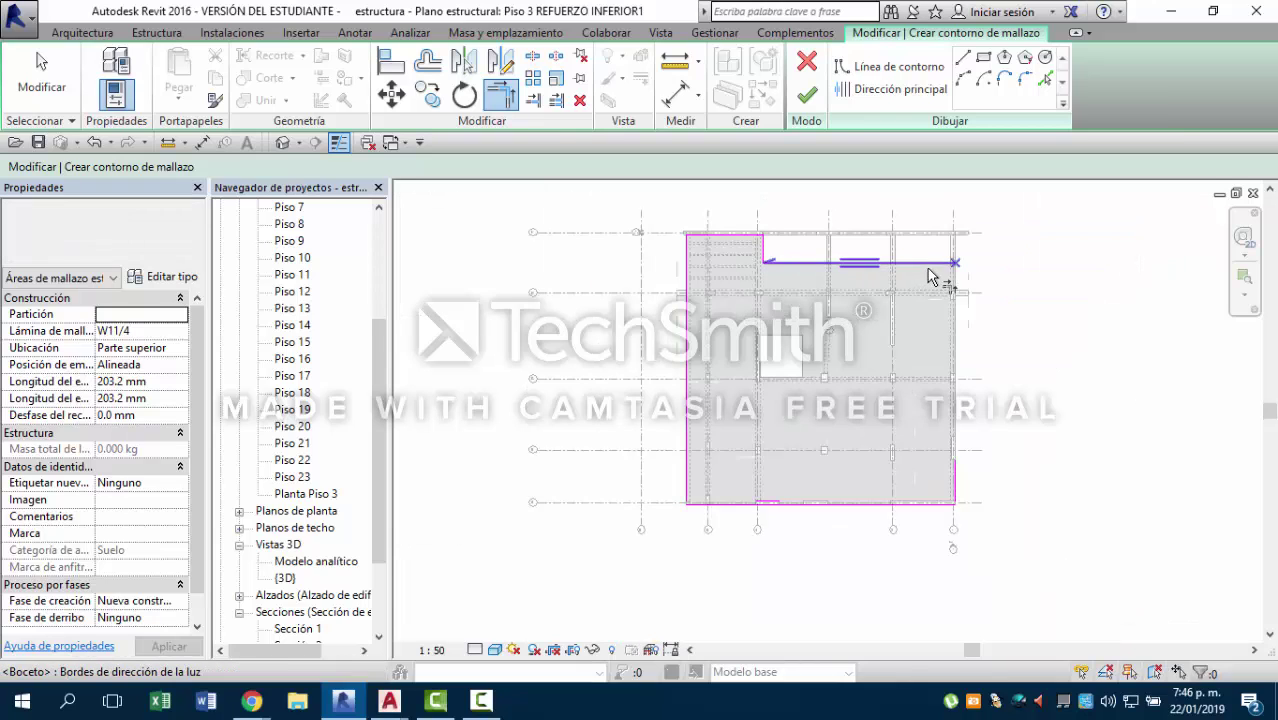
left_click(955, 476)
scroll(958, 490, "up", 3)
left_click(962, 492)
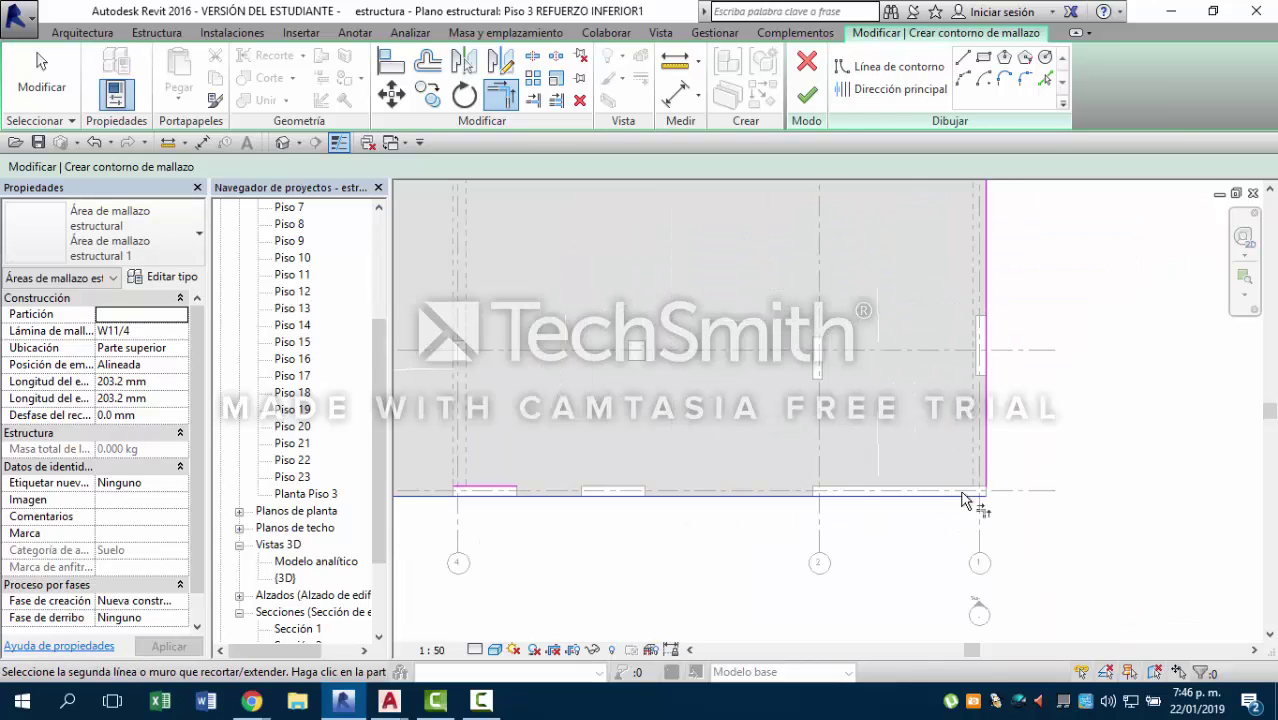
left_click(981, 475)
Close the boundary's lower-left corner by trimming the lower line and the left line together.
scroll(993, 528, "down", 3)
scroll(605, 520, "up", 3)
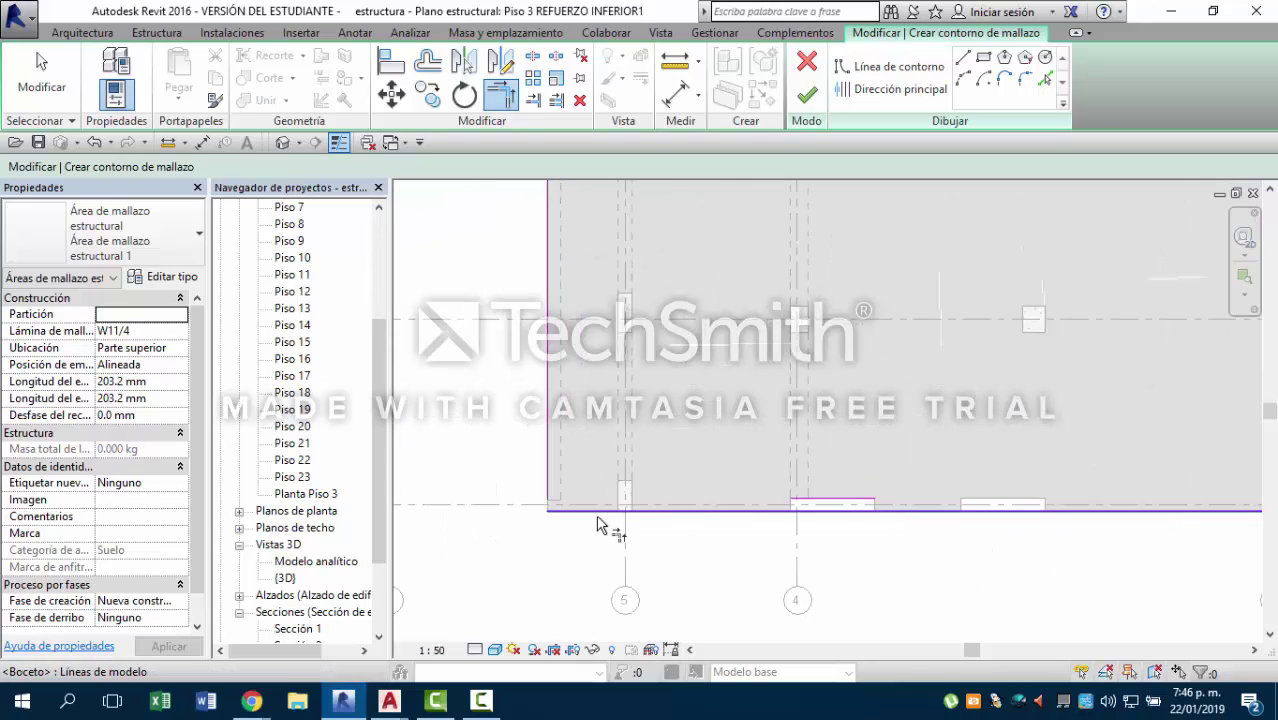
left_click(600, 522)
left_click(553, 495)
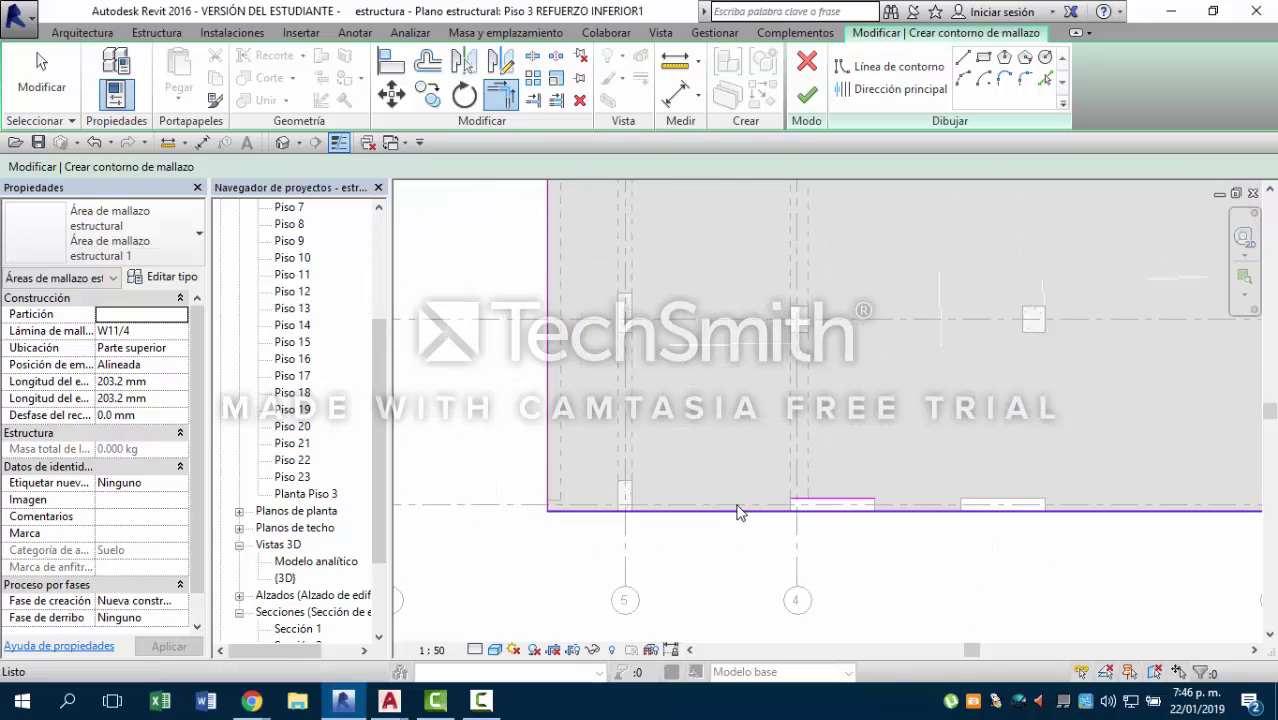
key("Escape")
Delete the redundant short boundary line on the wall edge at grid 4.
left_click(832, 498)
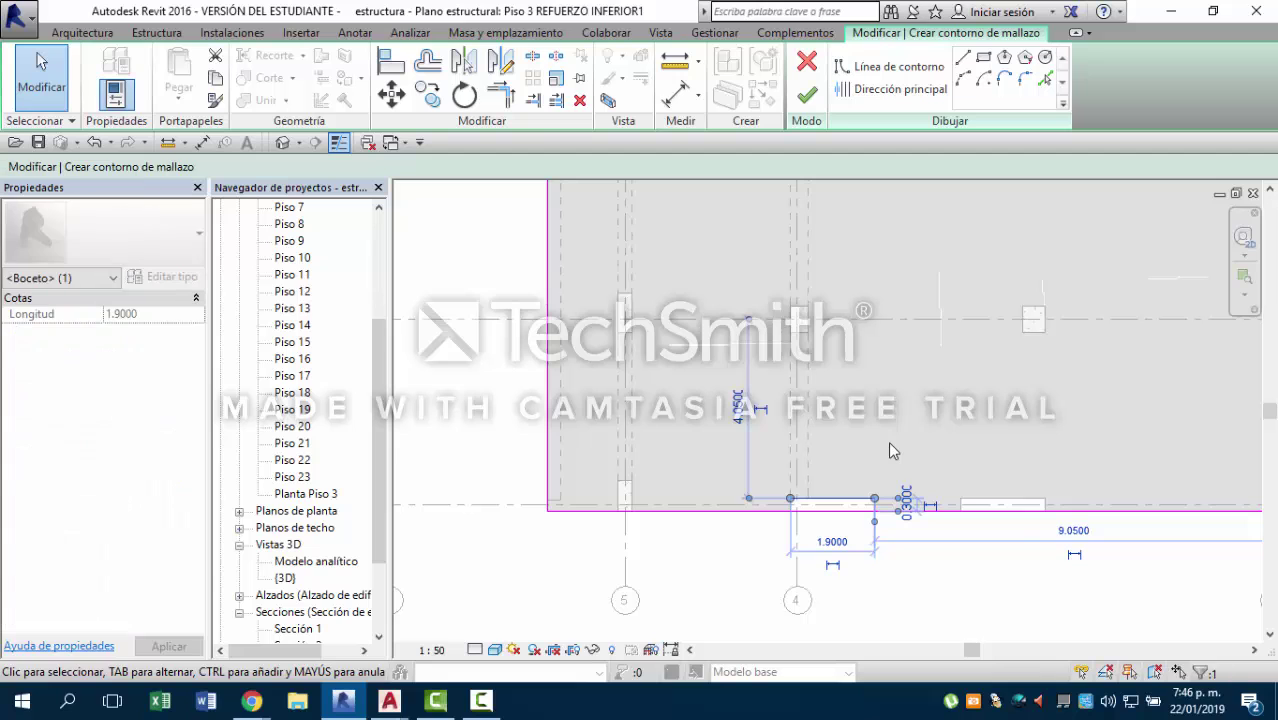
key("Delete")
scroll(838, 462, "down", 3)
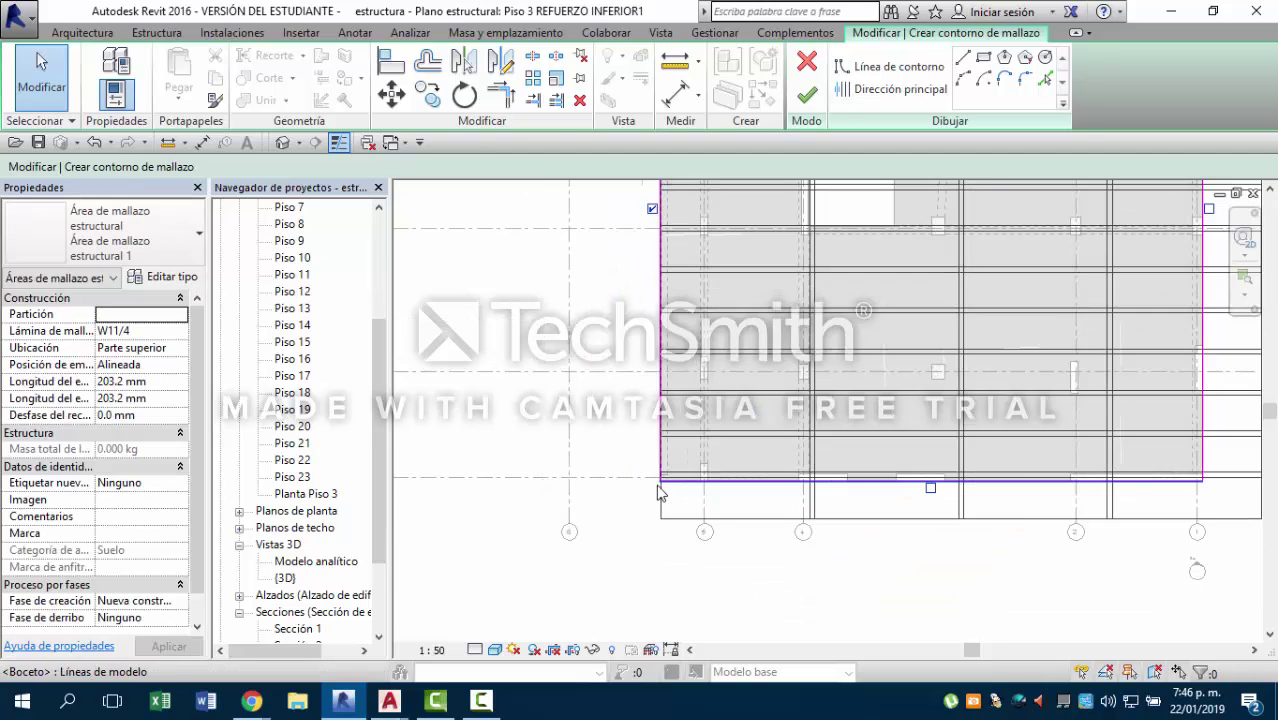
mouse_move(590, 480)
middle_mouse_down()
mouse_move(568, 437)
mouse_move(632, 441)
middle_mouse_up()
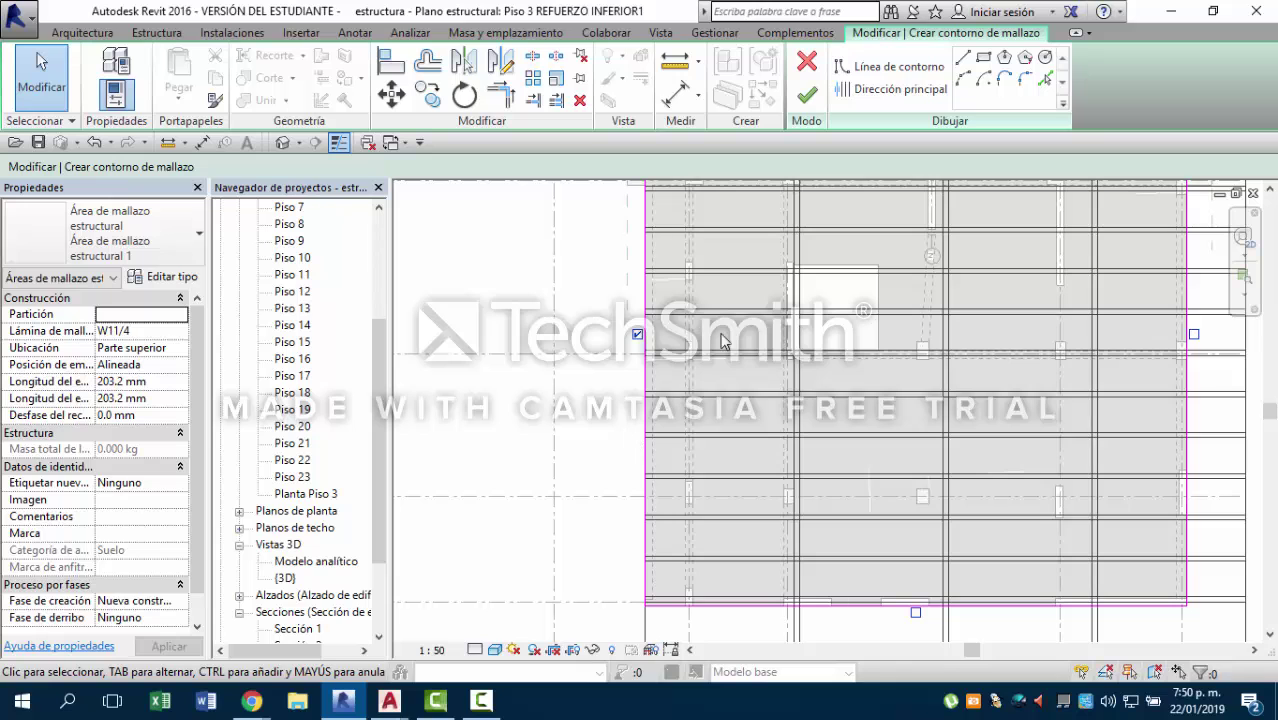
Move the left boundary line diagonally inward by 0.05.
scroll(828, 361, "down", 4)
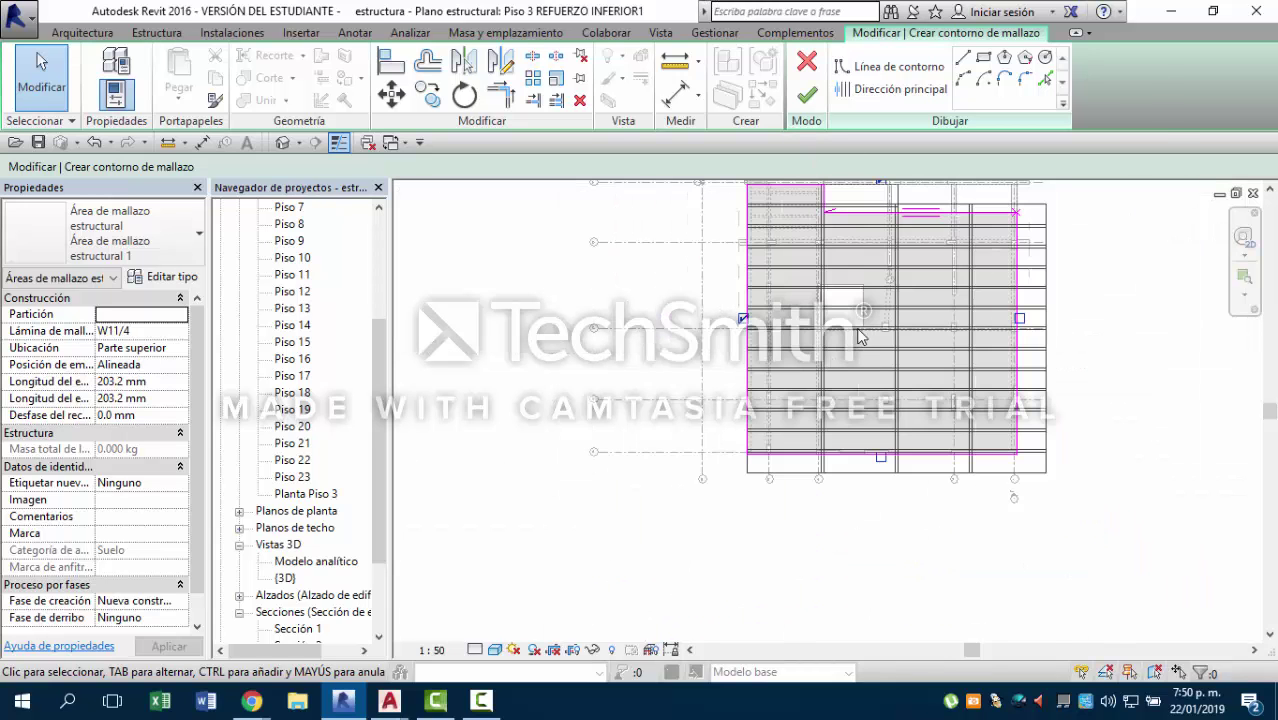
middle_click_drag(862, 336, 856, 397)
scroll(745, 255, "up", 6)
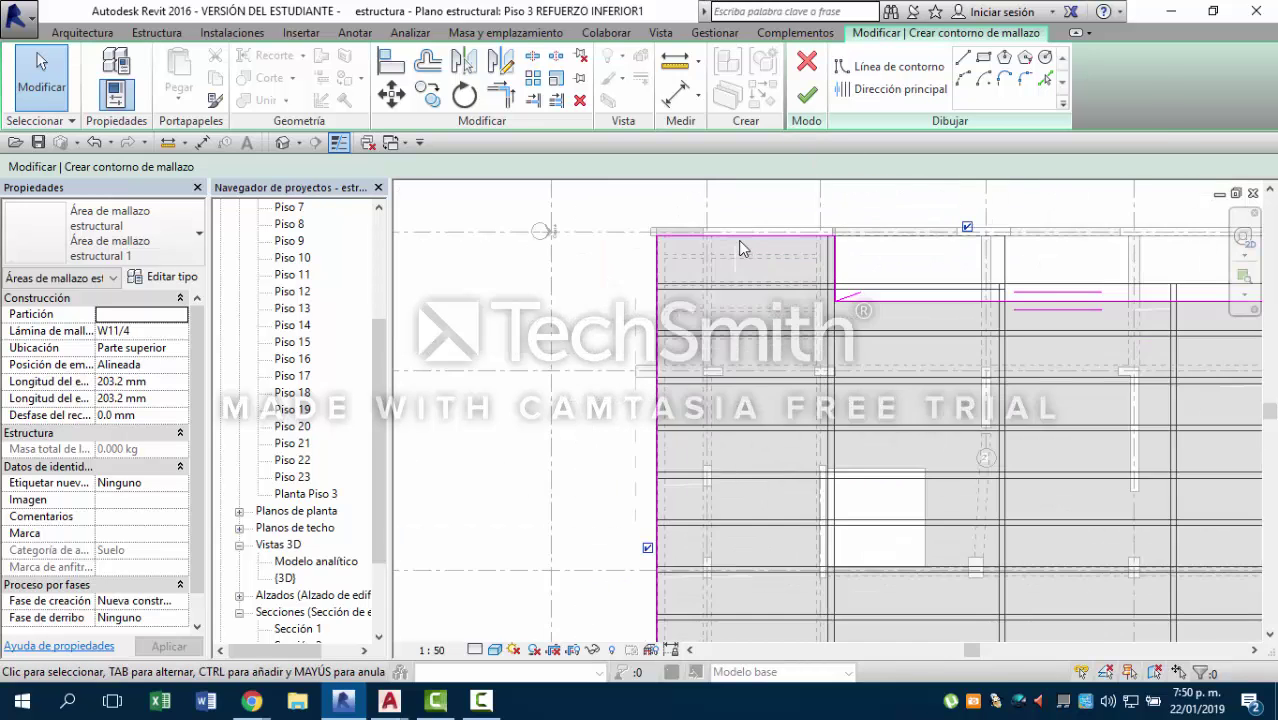
left_click(575, 278)
key("m")
key("v")
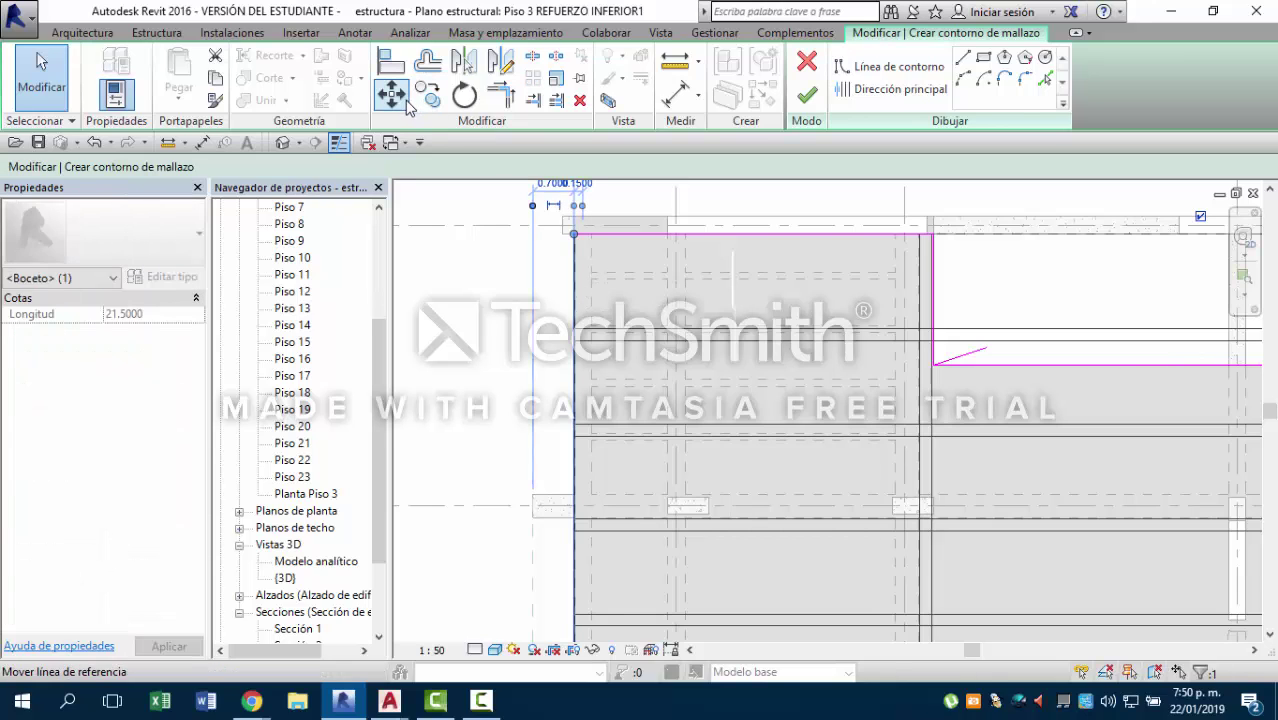
left_click(465, 252)
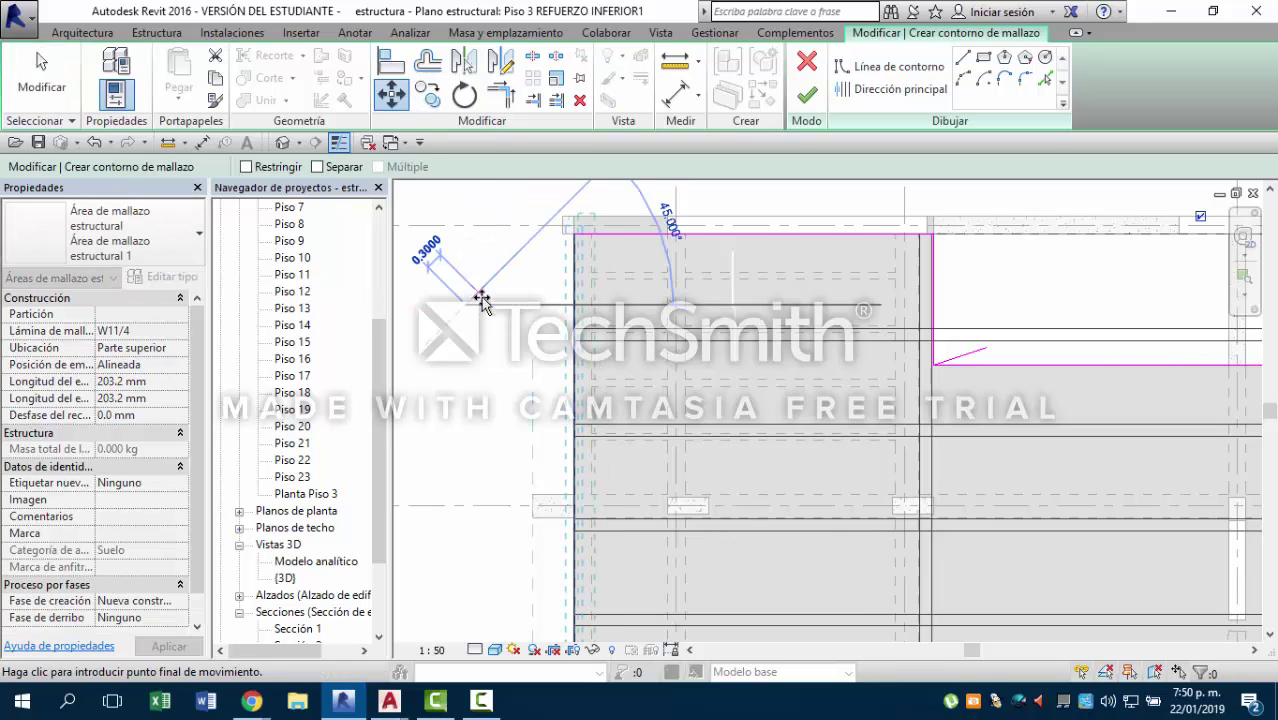
type(".05")
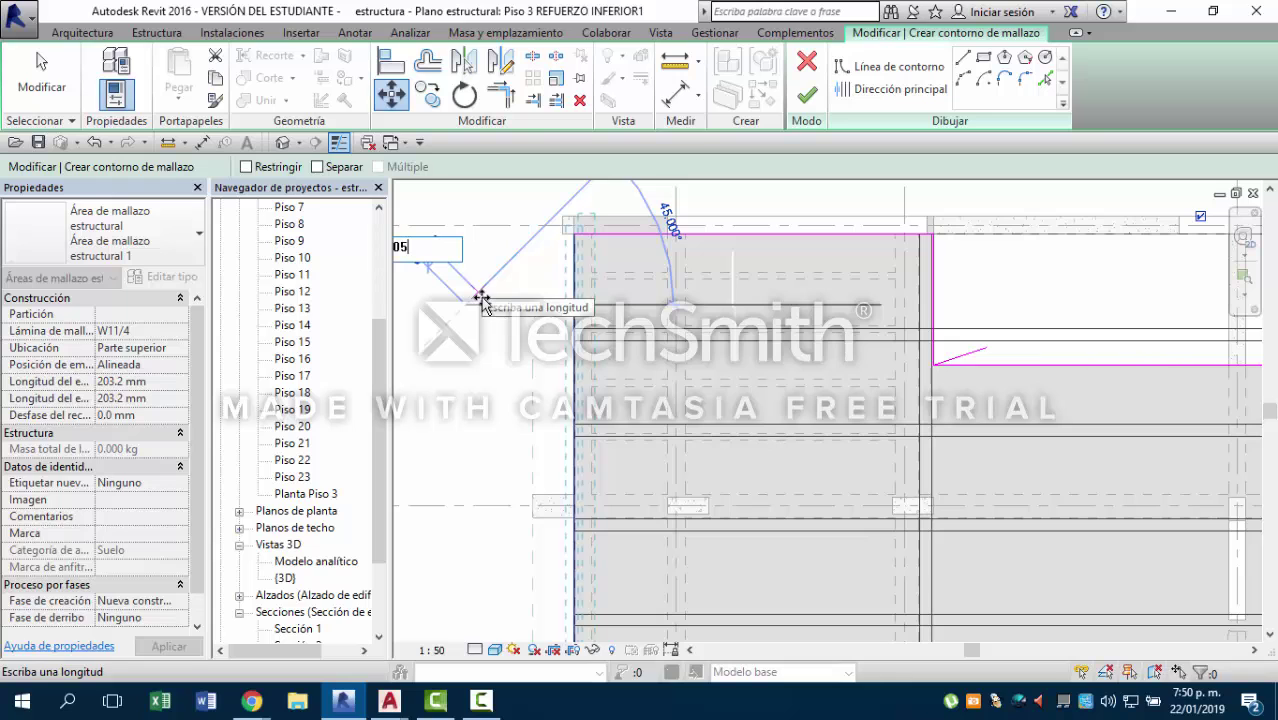
key("Return")
scroll(847, 118, "up", 1)
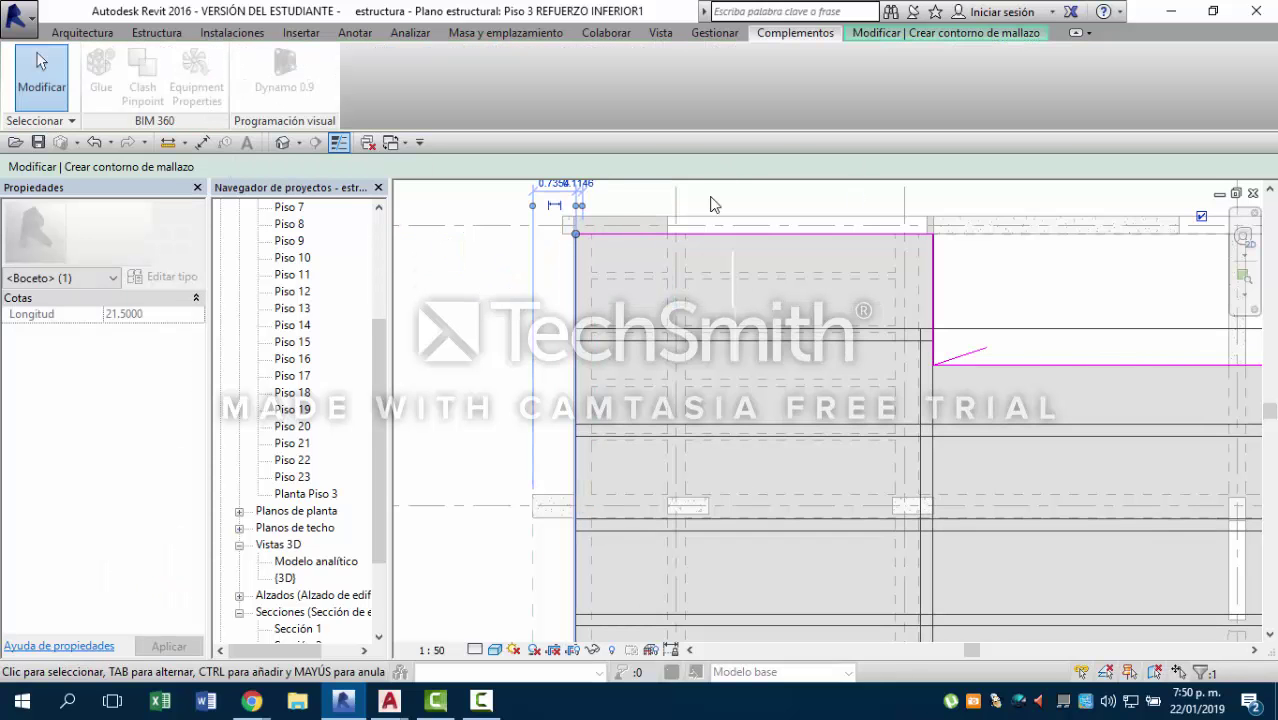
Align the upper boundary line of the slab's upper-left projection with the outer face of the perimeter wall.
scroll(700, 220, "up", 3)
middle_click_drag(710, 268, 1013, 403)
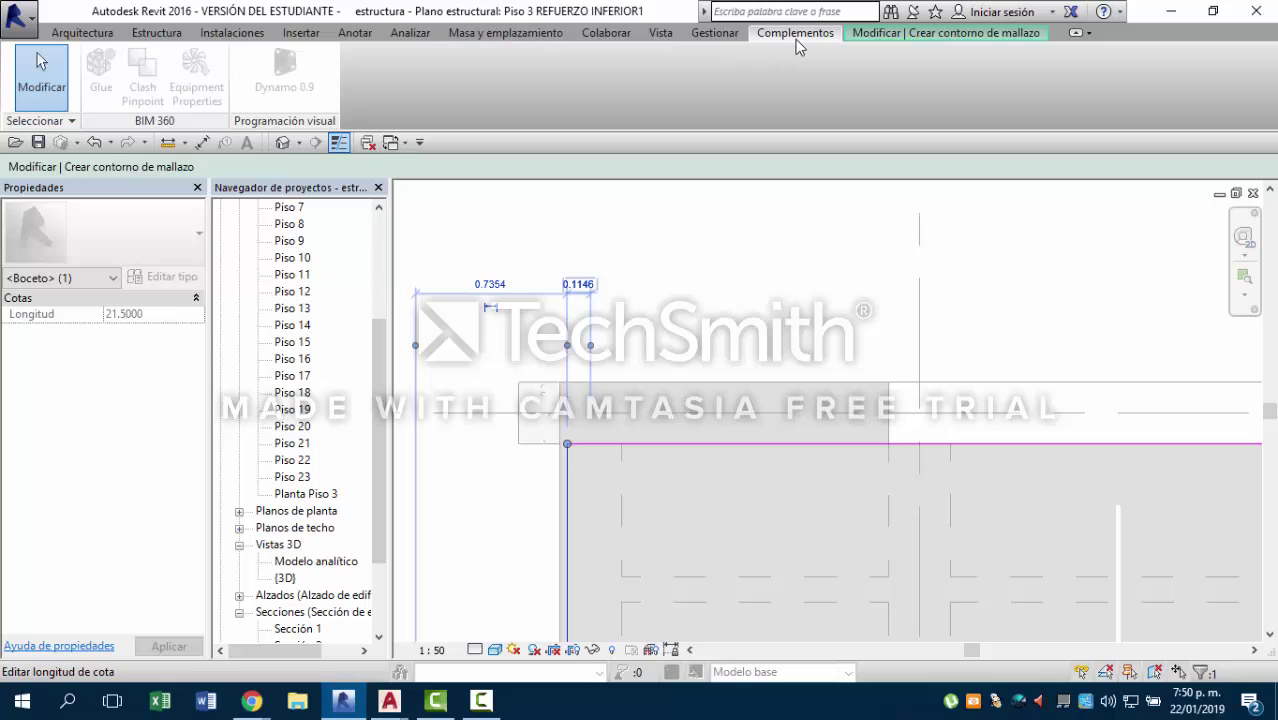
left_click(877, 33)
left_click(391, 62)
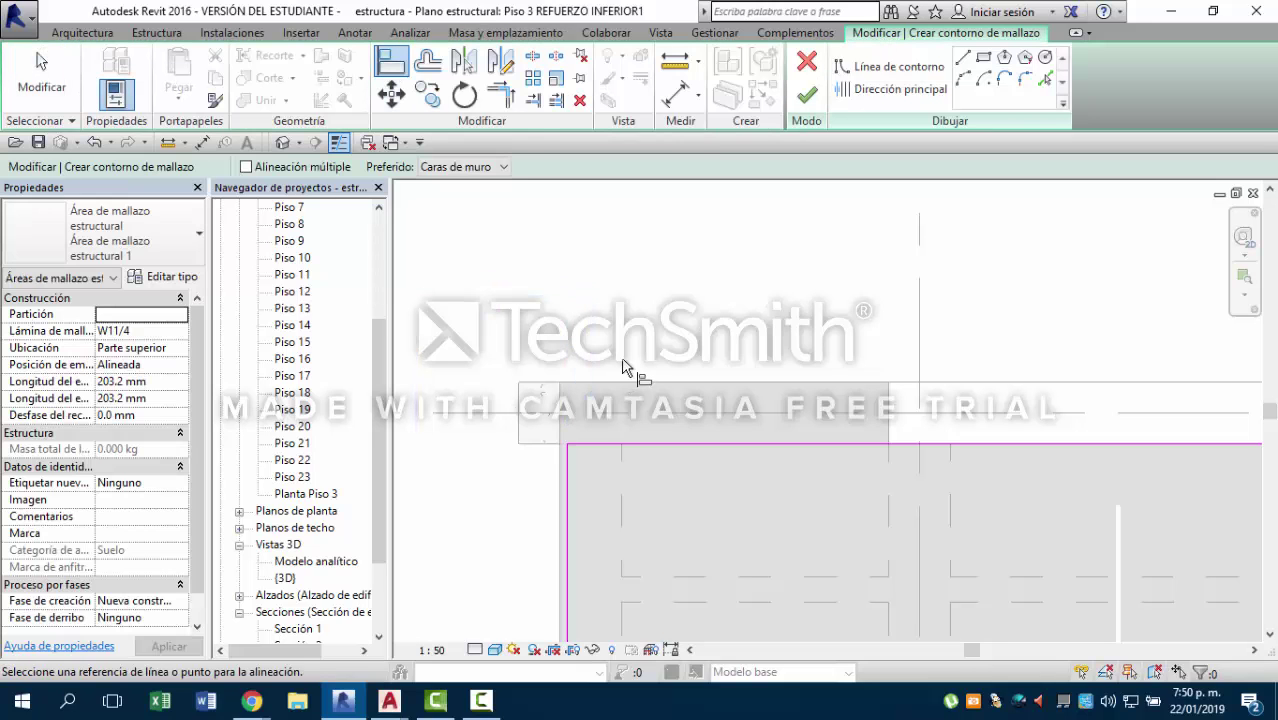
left_click(608, 447)
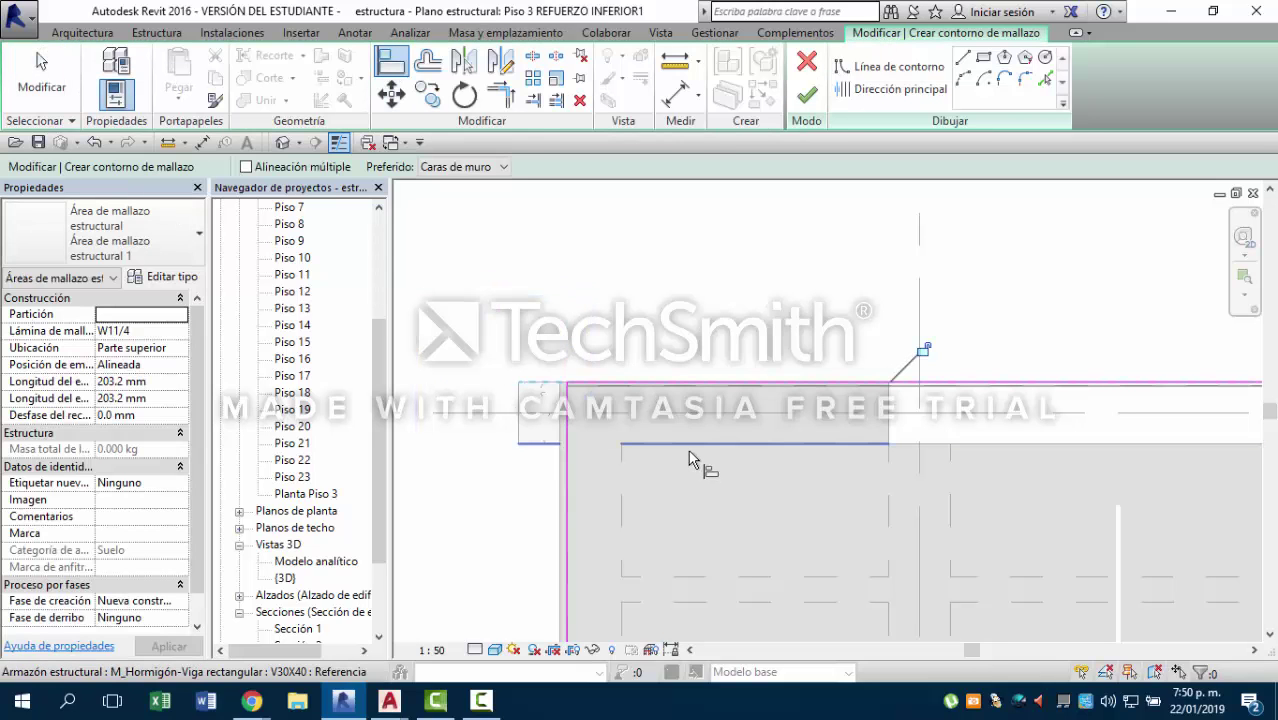
key("Escape")
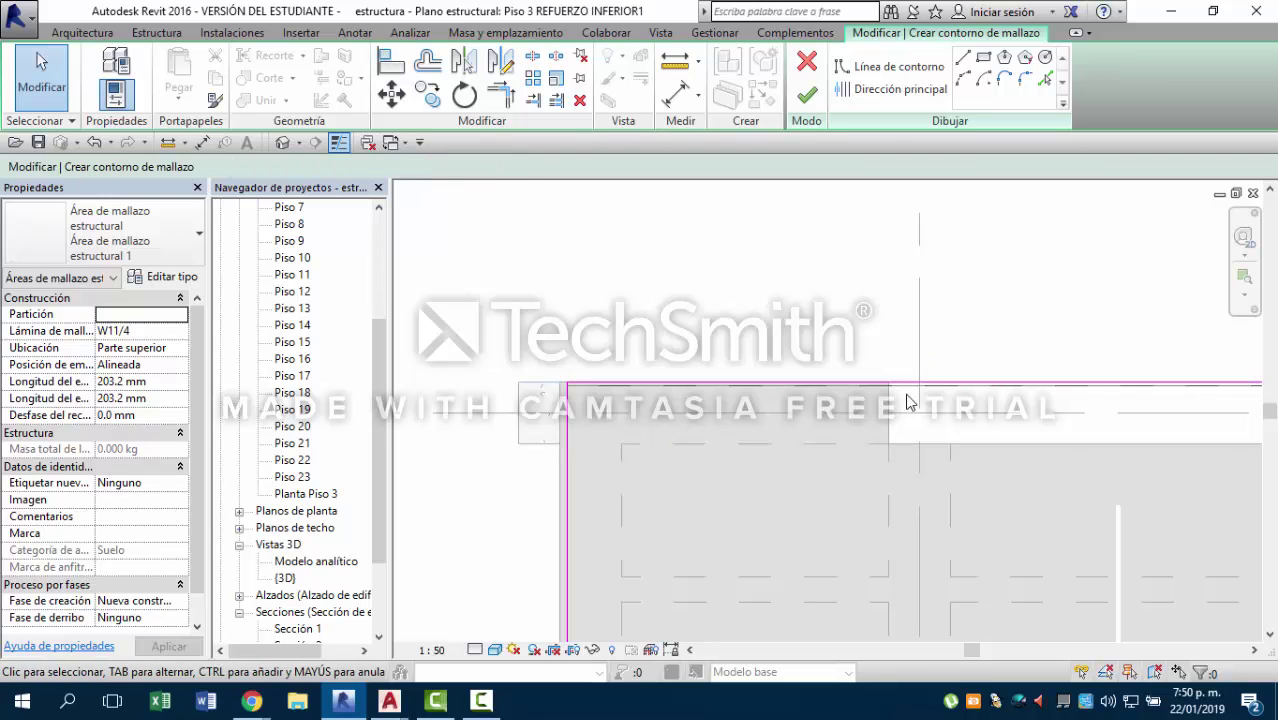
scroll(907, 401, "down", 3)
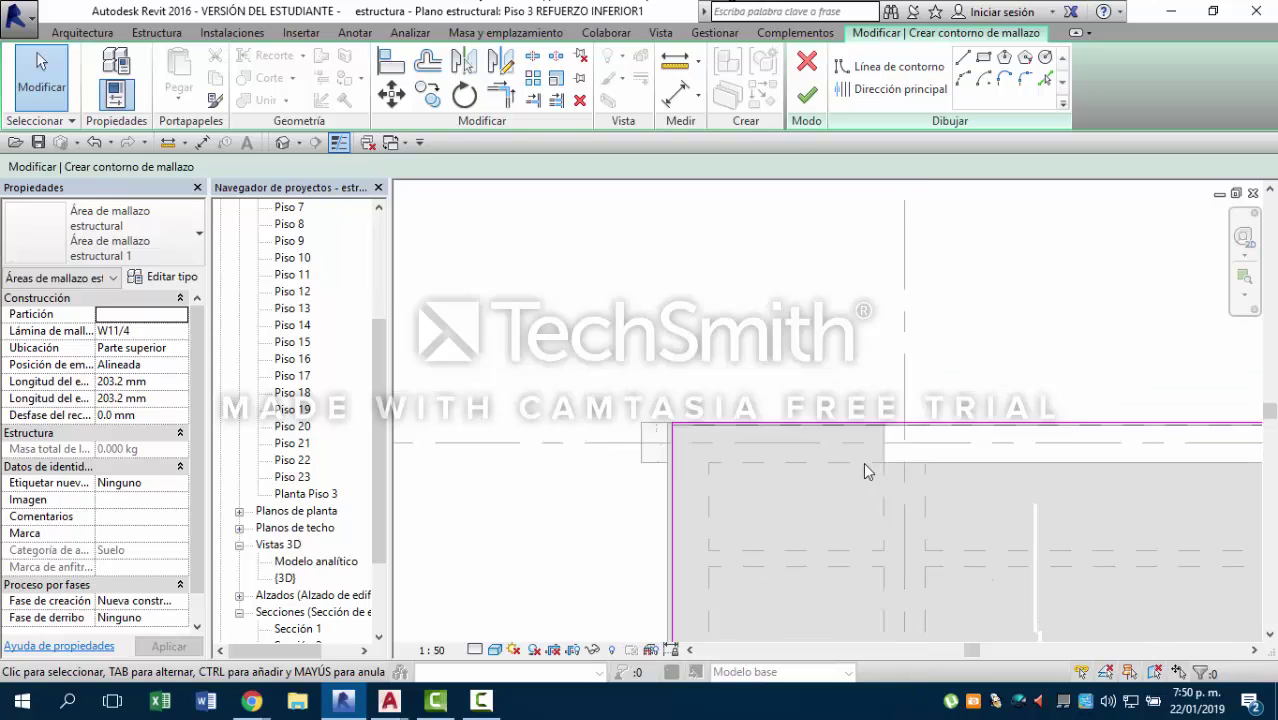
middle_click_drag(823, 343, 562, 262)
scroll(690, 338, "down", 1)
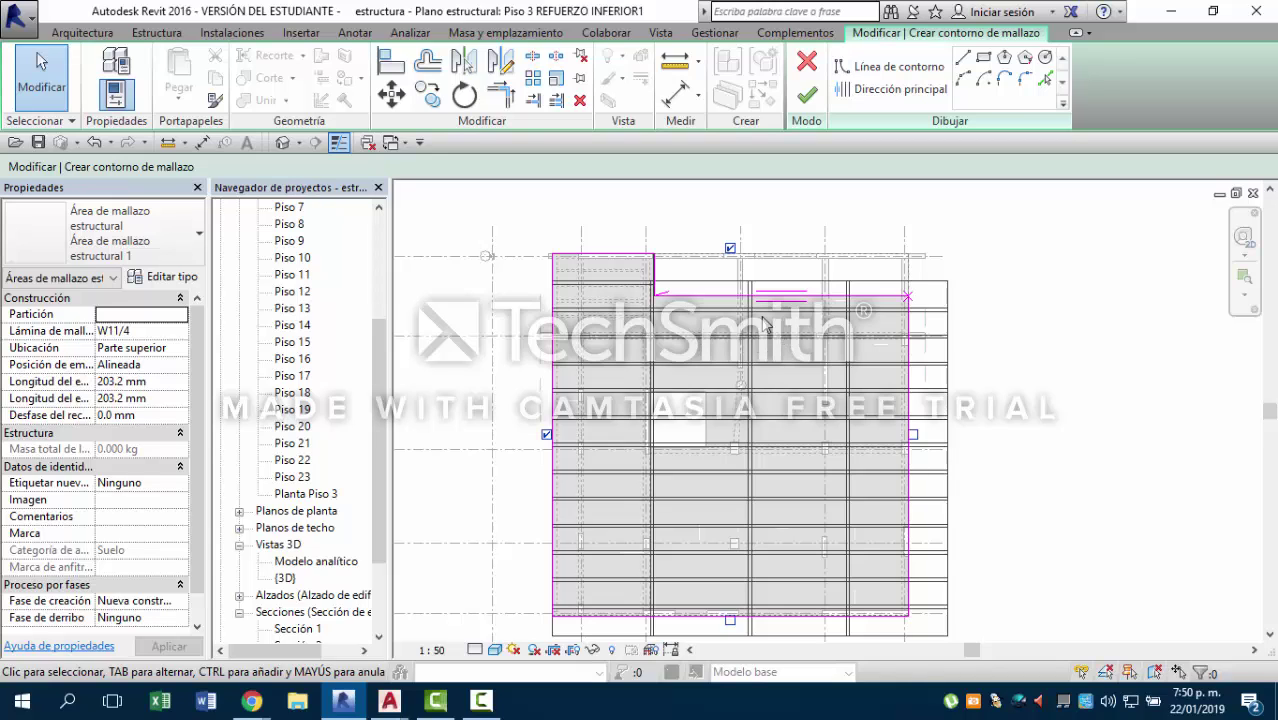
Set the boundary's left line as the fabric area's main direction and finish the boundary sketch.
left_click(886, 90)
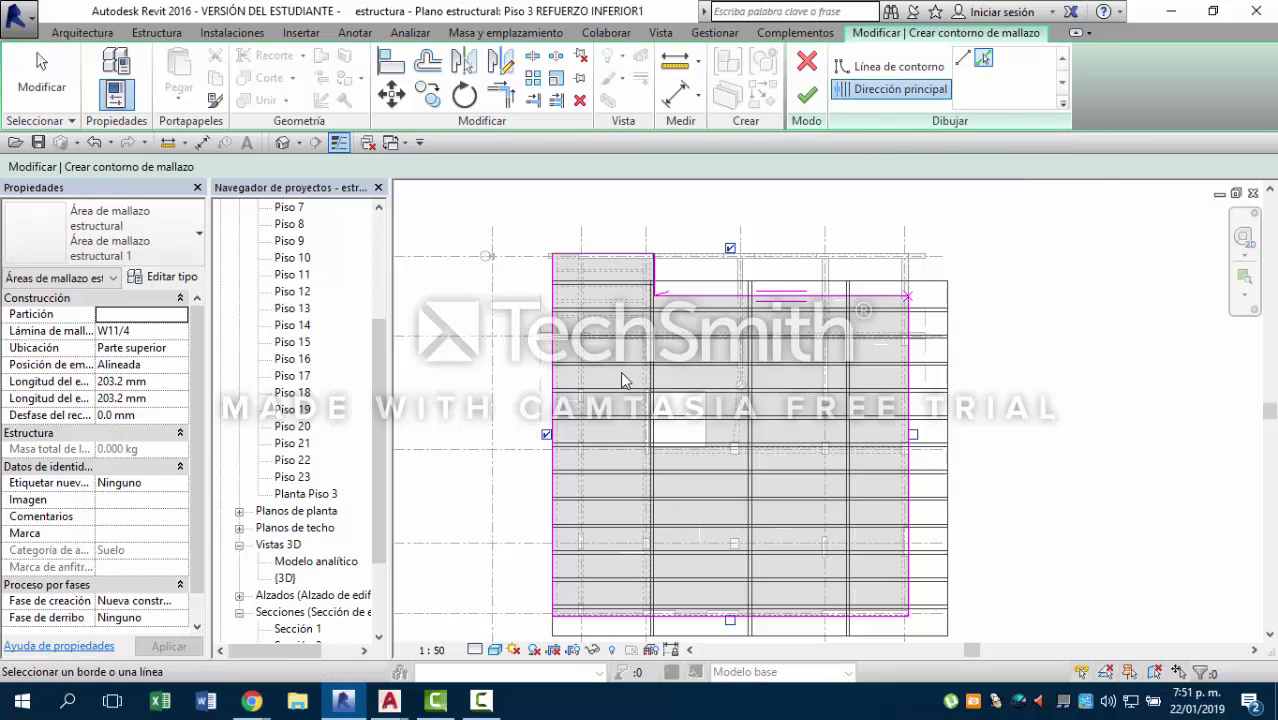
left_click(554, 383)
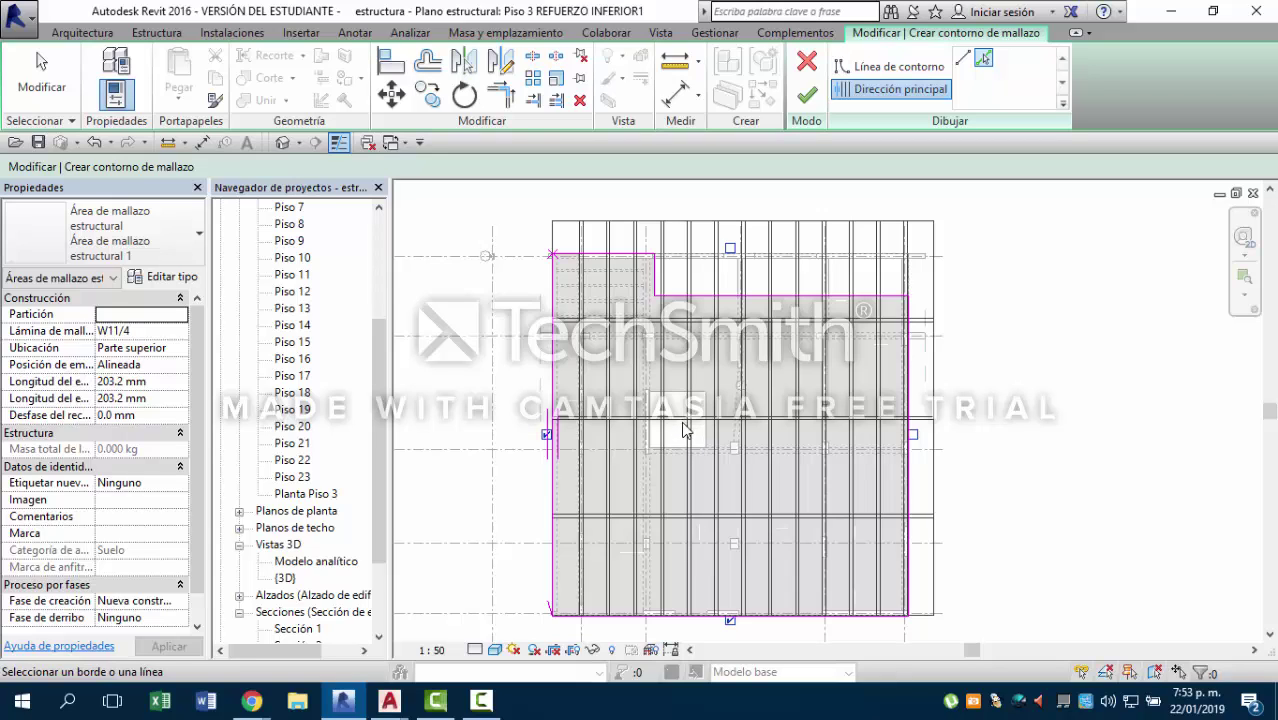
left_click(808, 97)
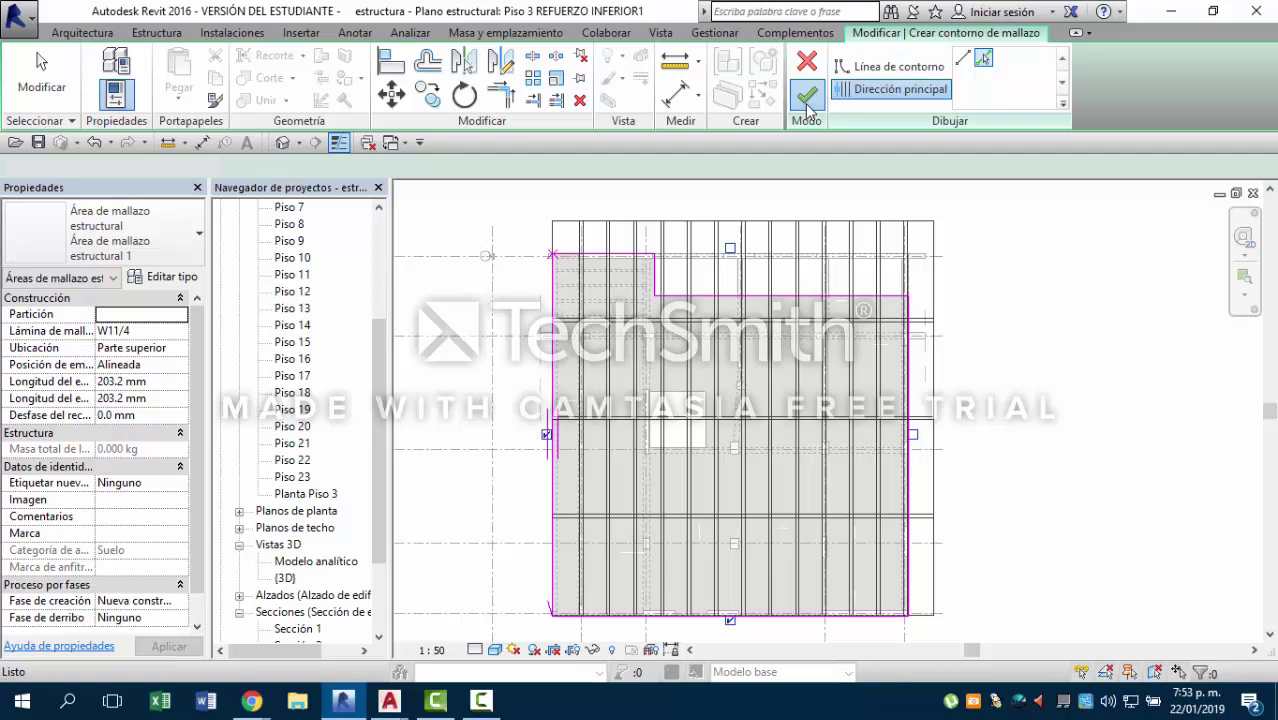
key("Escape")
Change the fabric sheet of the Piso 3 slab's structural fabric area to W11/6.
scroll(633, 470, "up", 4)
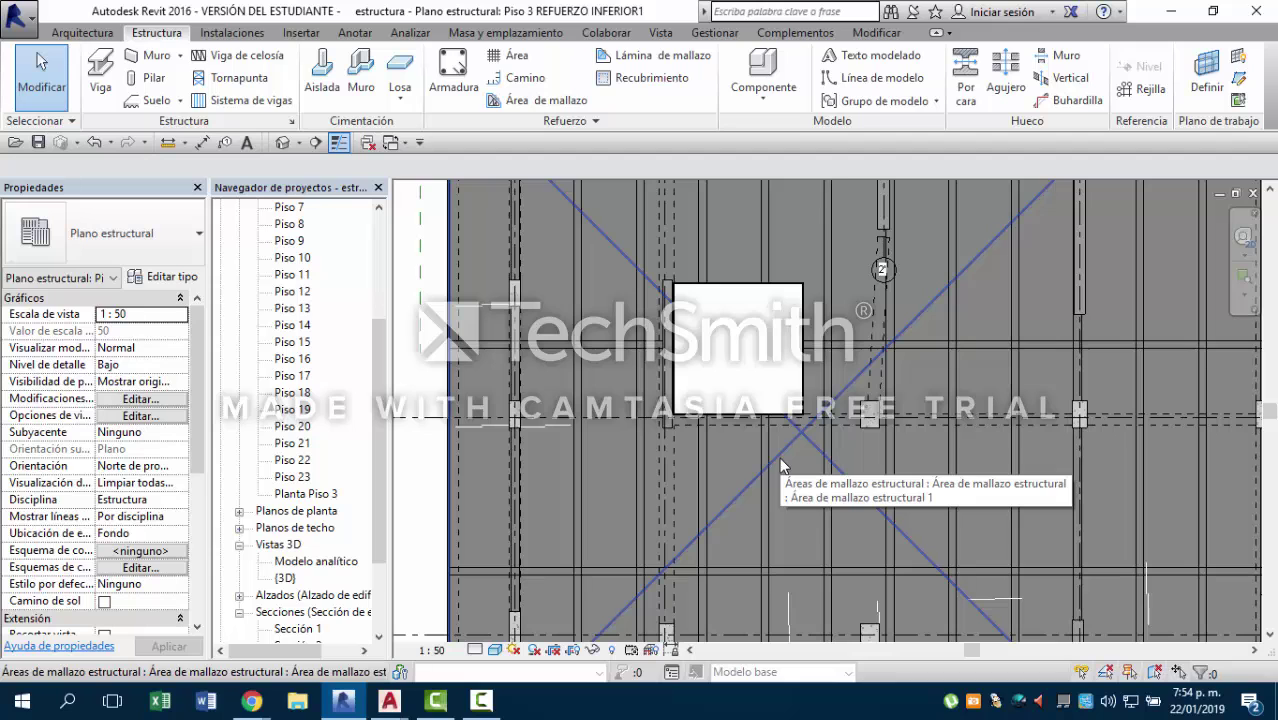
left_click(780, 460)
scroll(780, 460, "down", 3)
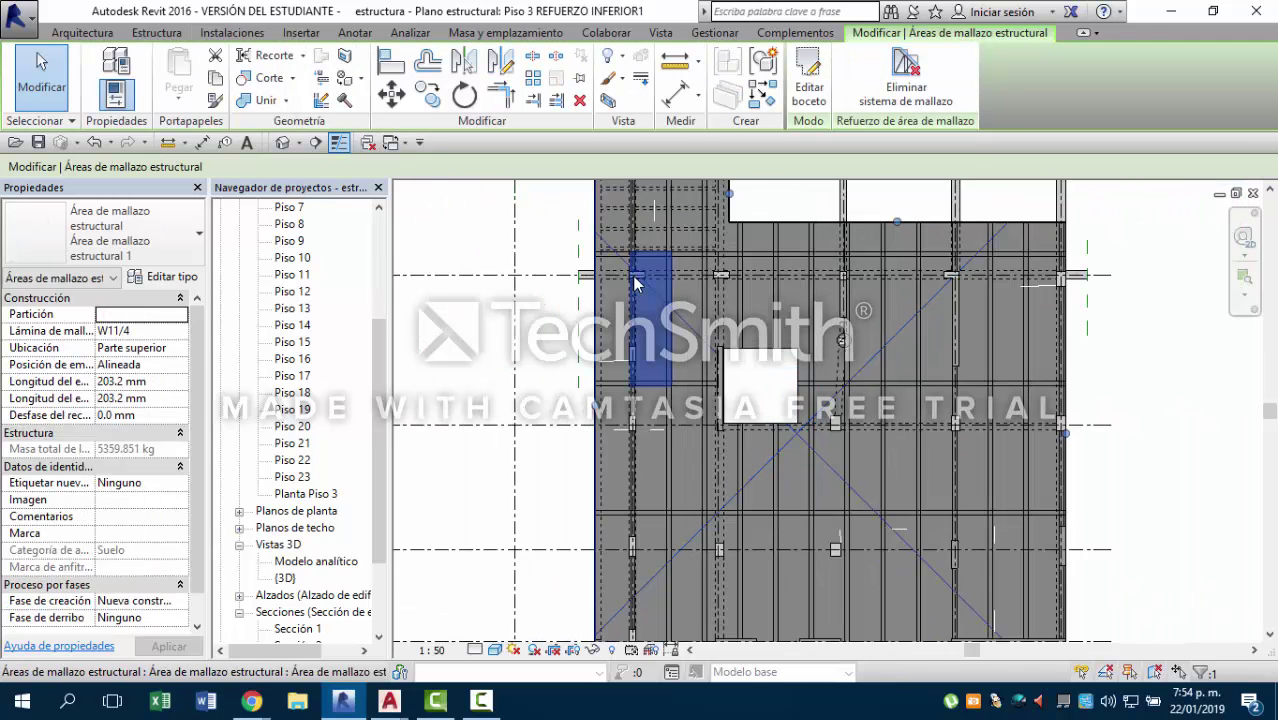
scroll(613, 245, "down", 1)
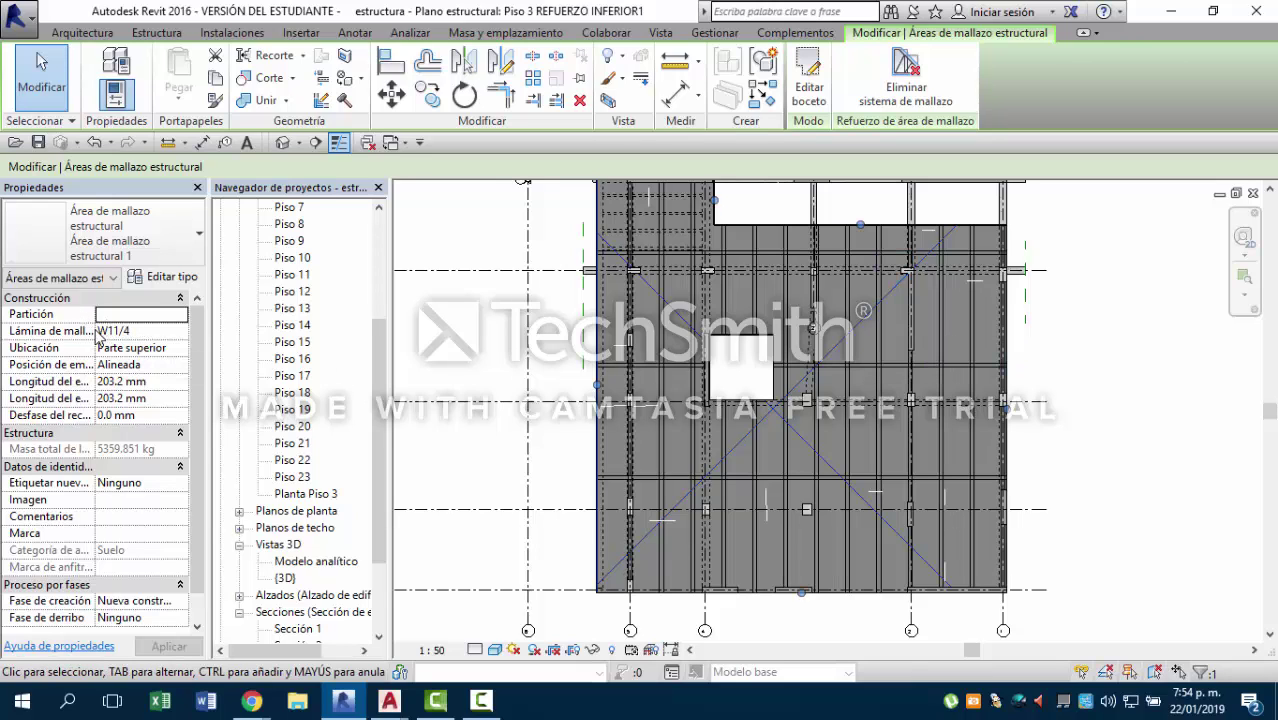
left_click(145, 331)
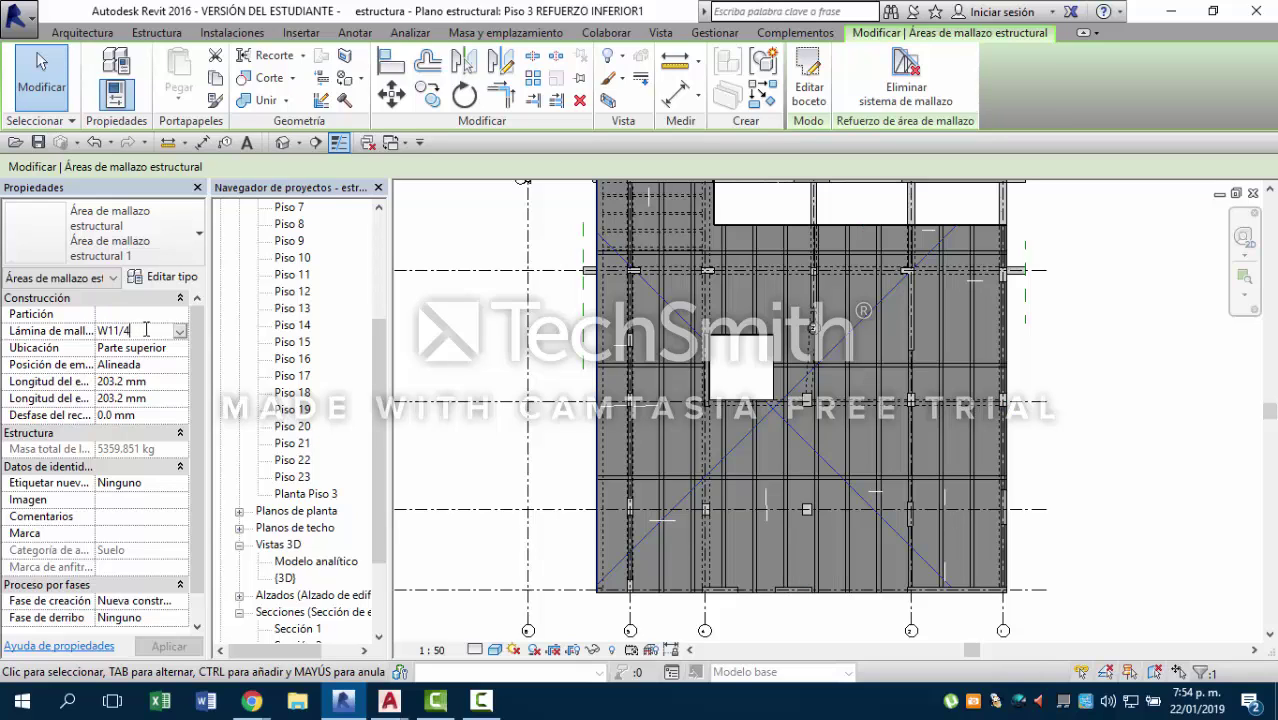
left_click(179, 331)
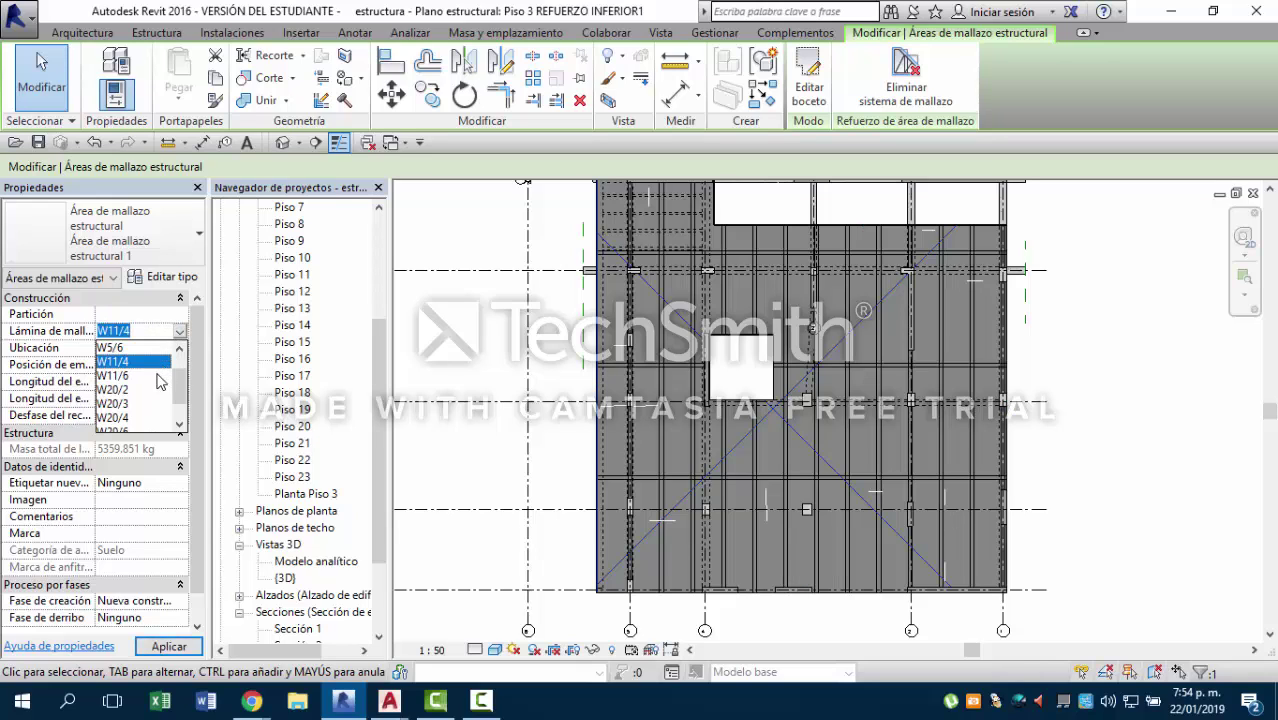
scroll(153, 383, "up", 3)
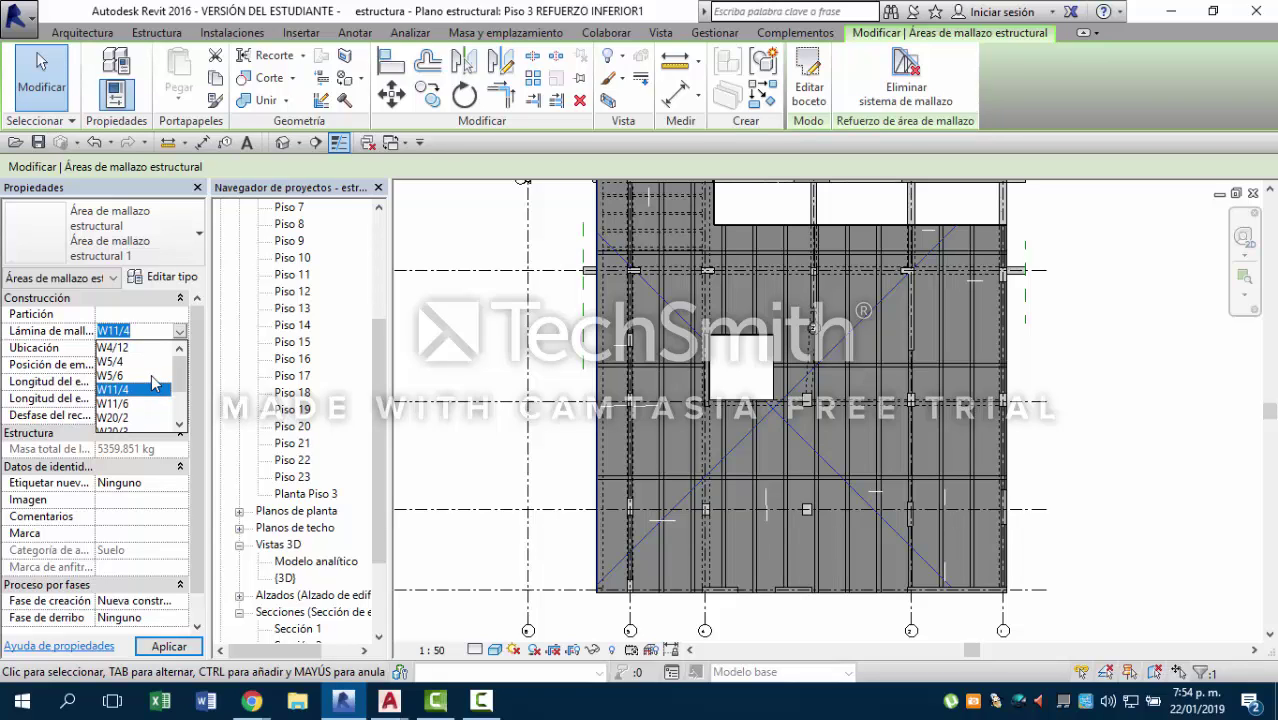
left_click(136, 404)
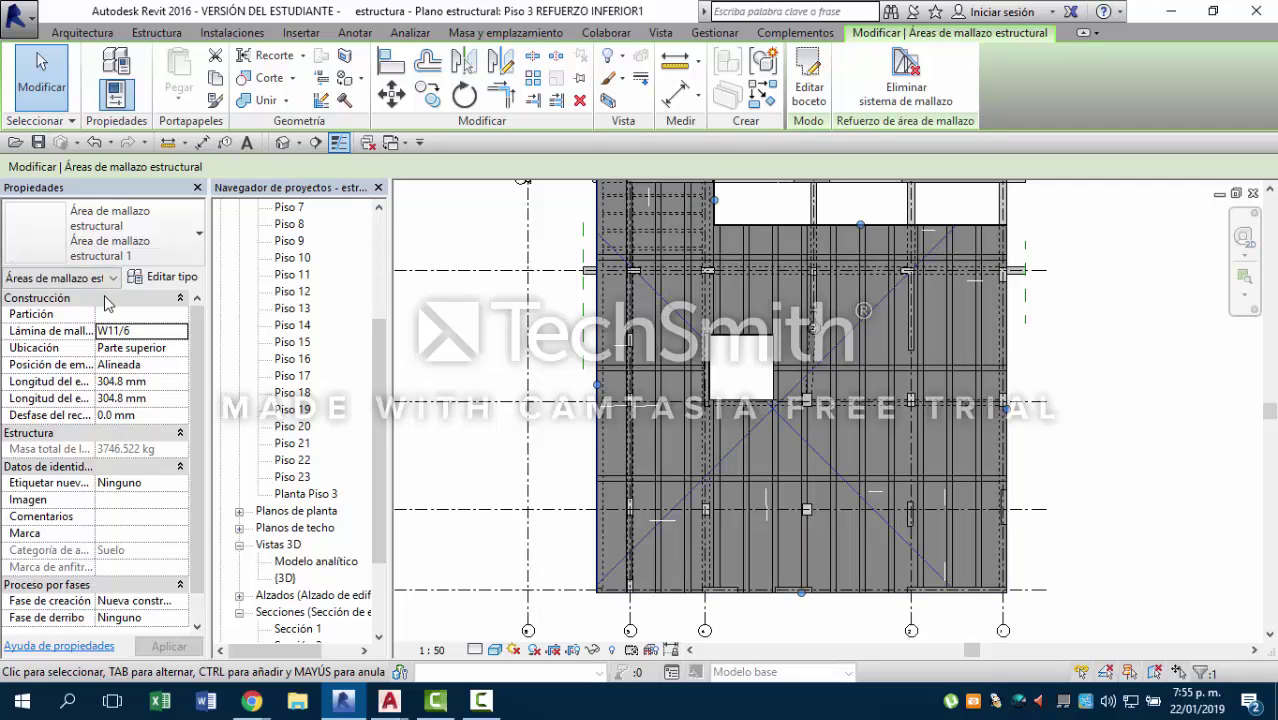
Set the fabric area's location to Parte inferior.
left_click(149, 349)
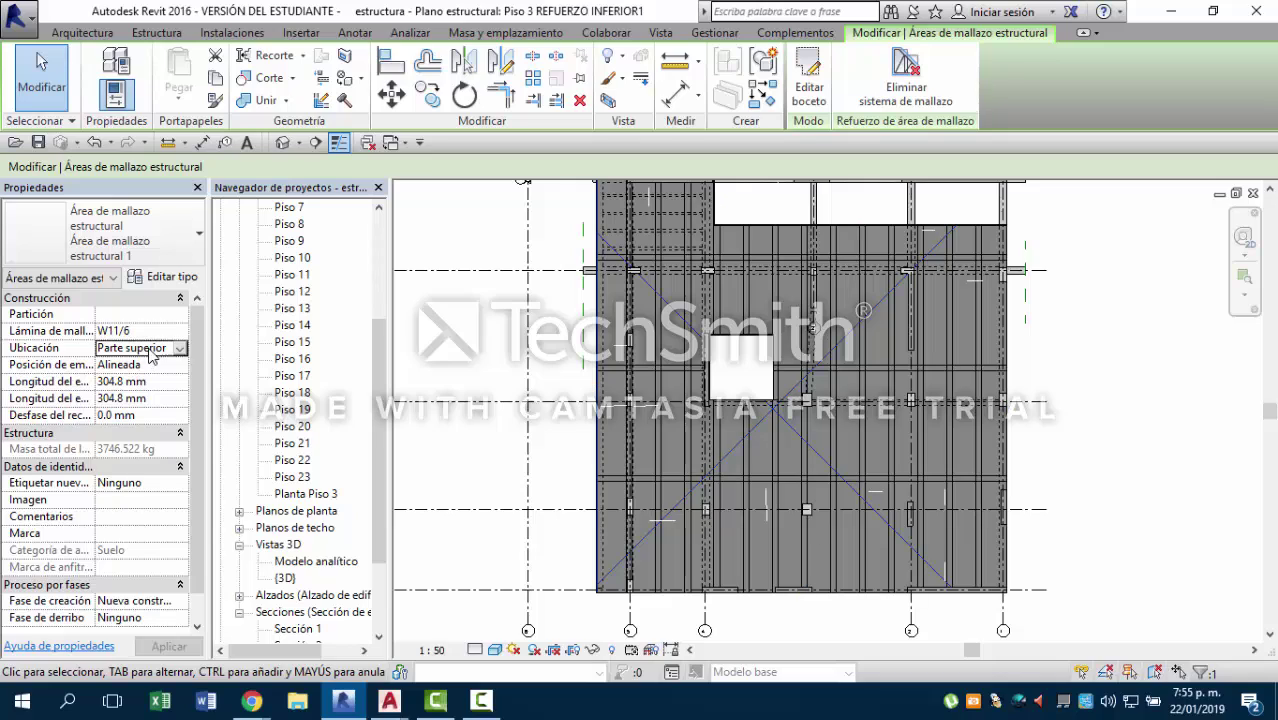
left_click(179, 348)
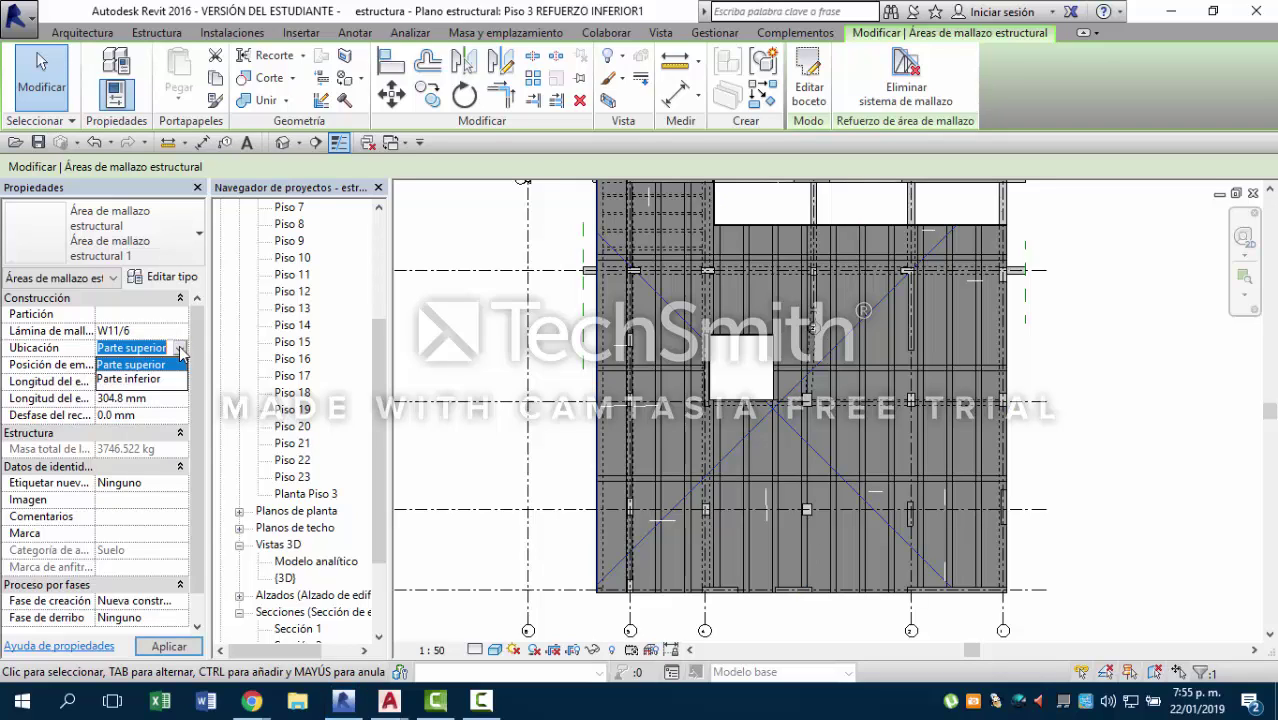
left_click(150, 380)
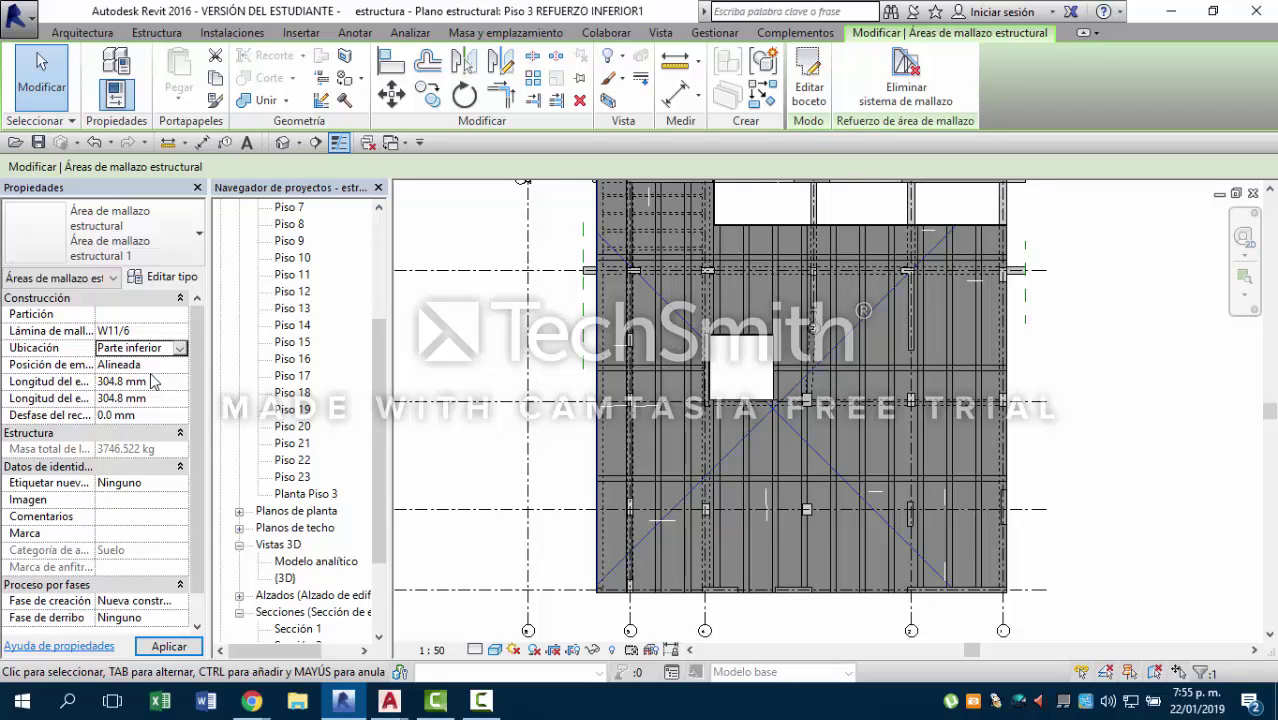
Widen the properties palette and its name column to show the full names of the lap splice parameters.
left_click(151, 381)
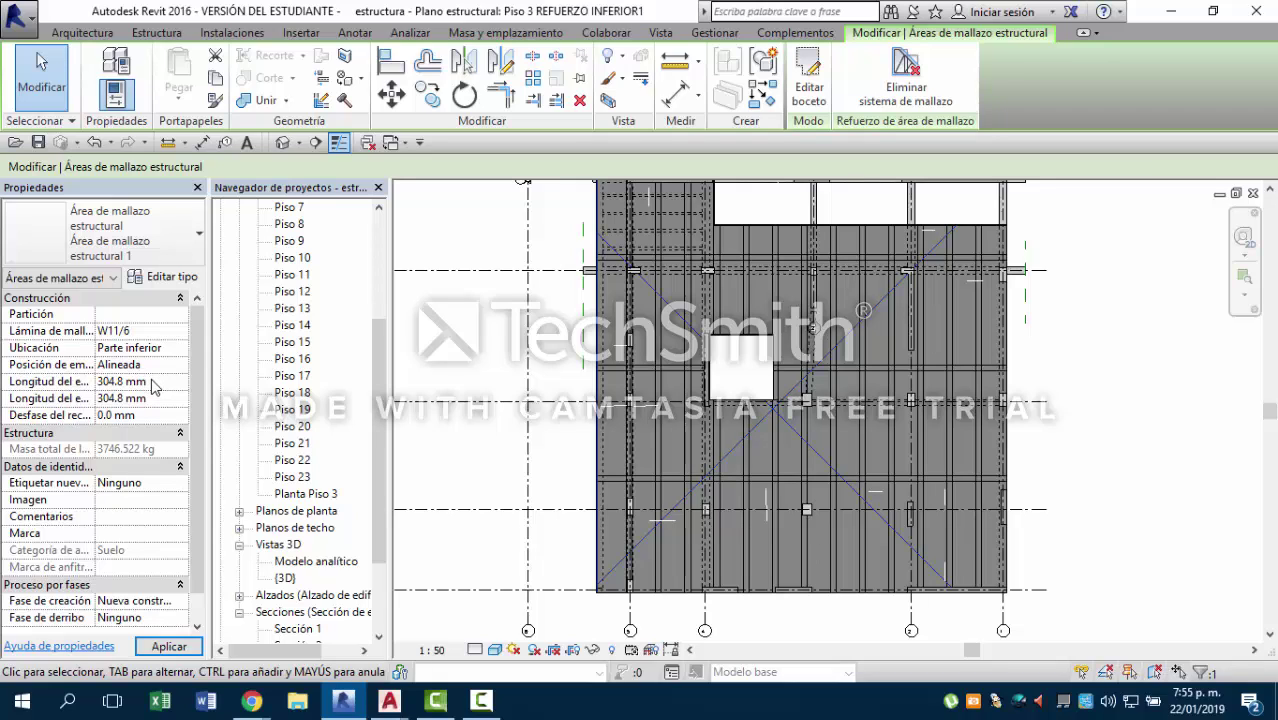
left_click_drag(104, 360, 143, 378)
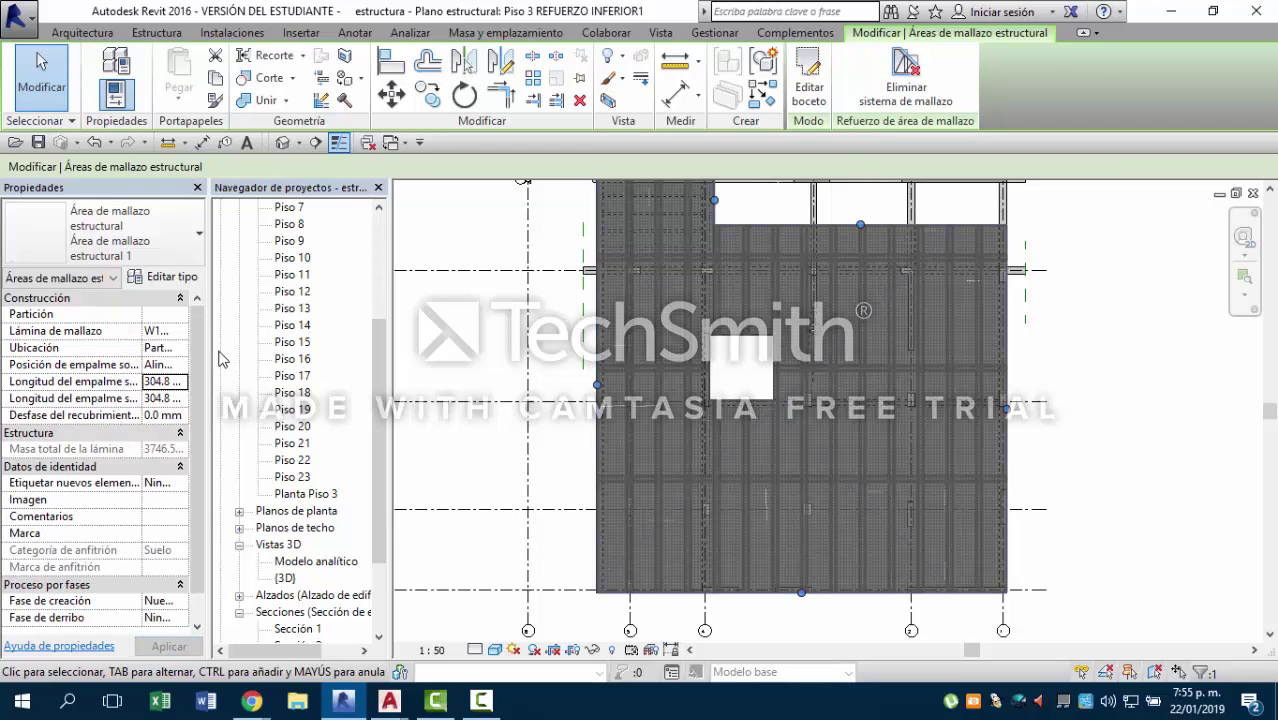
left_click_drag(206, 350, 383, 342)
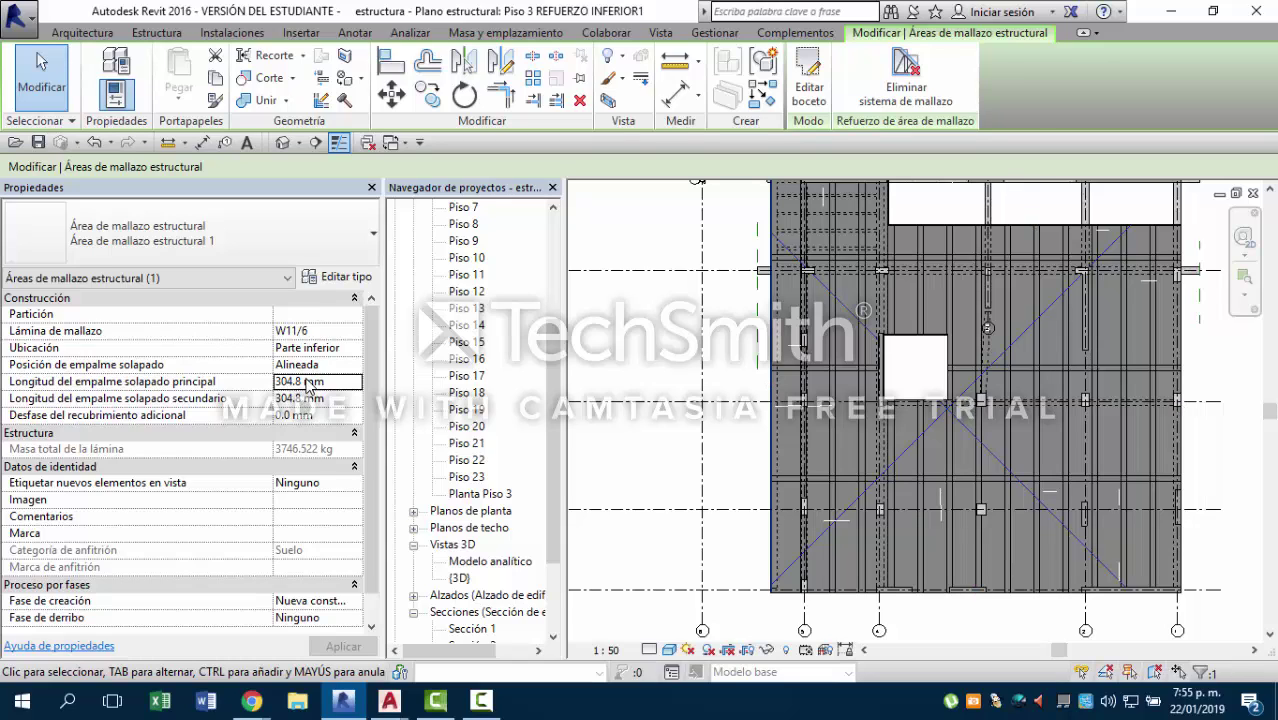
Set the fabric area's main and secondary lap splice lengths to 300 mm each and apply the changes.
key("shift+Home")
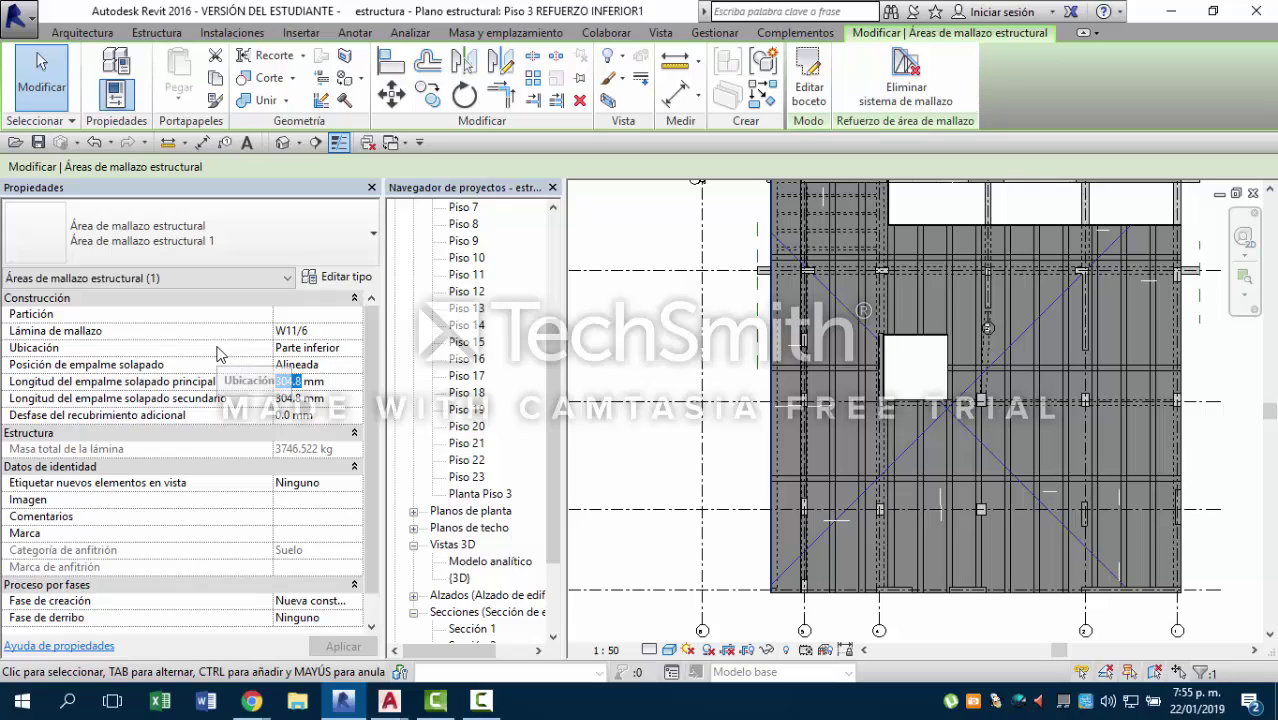
type("300")
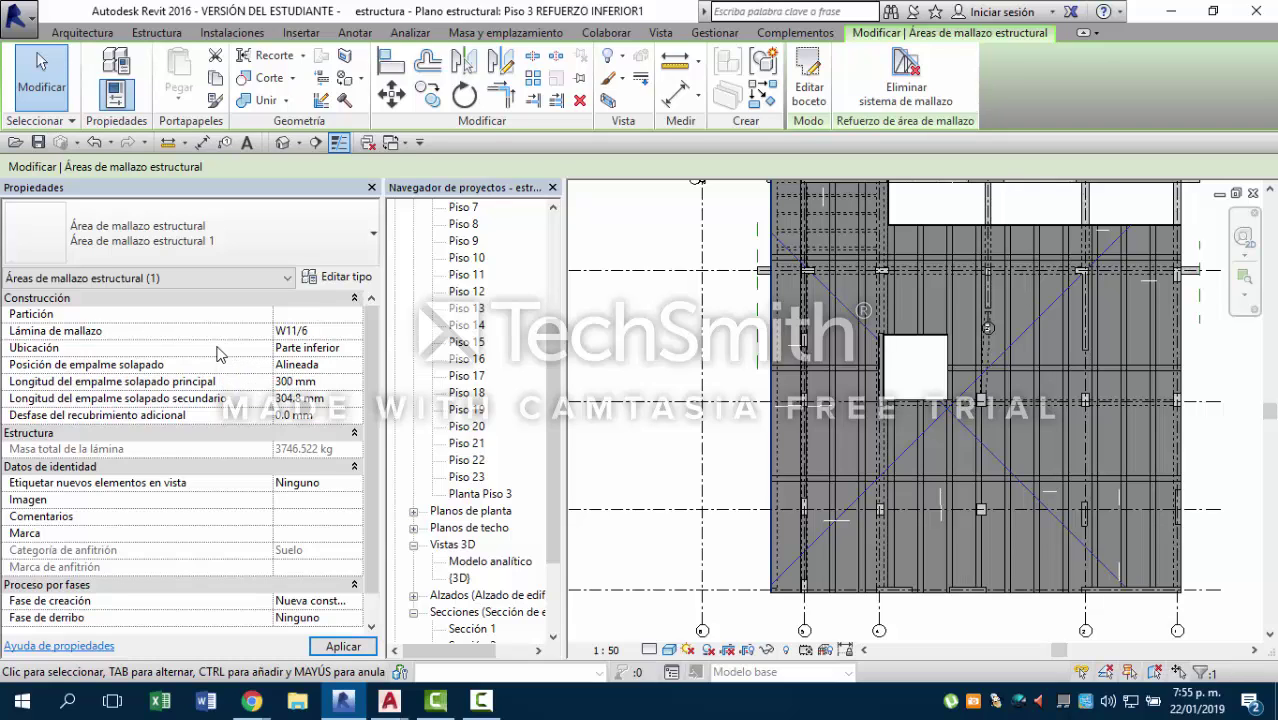
key("Tab")
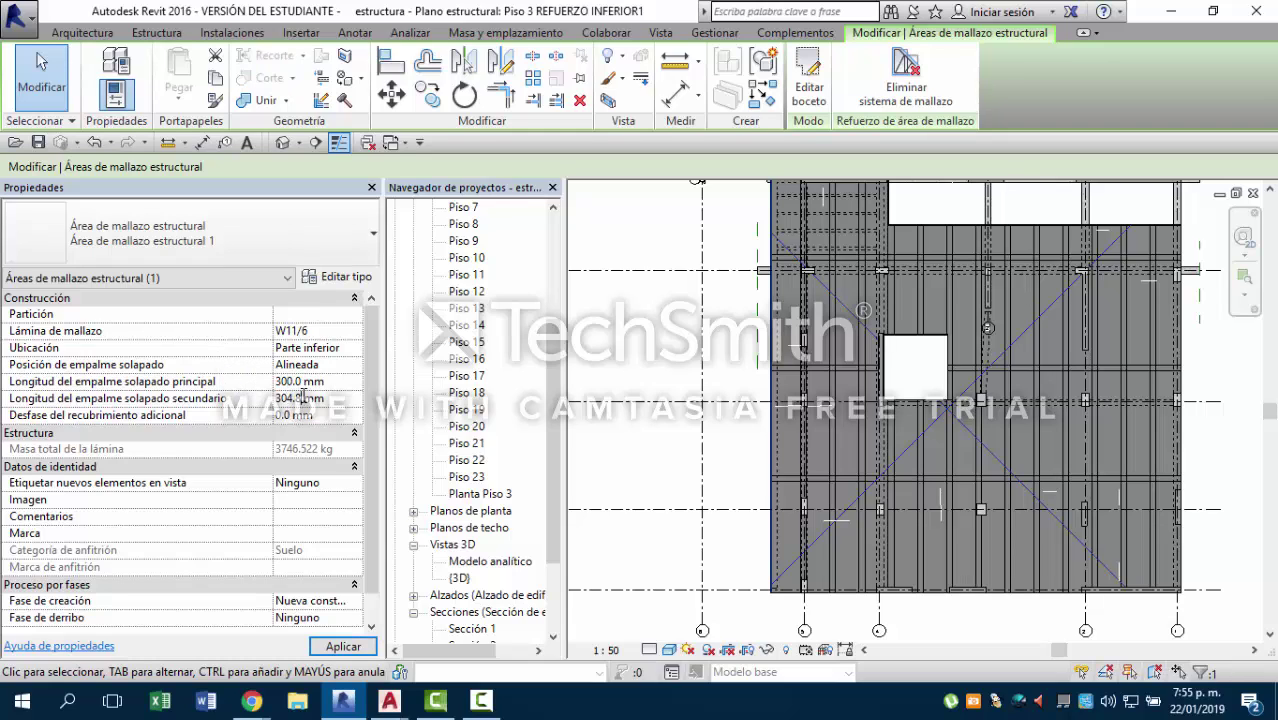
type("300")
left_click(328, 403)
left_click(332, 419)
scroll(344, 382, "down", 1)
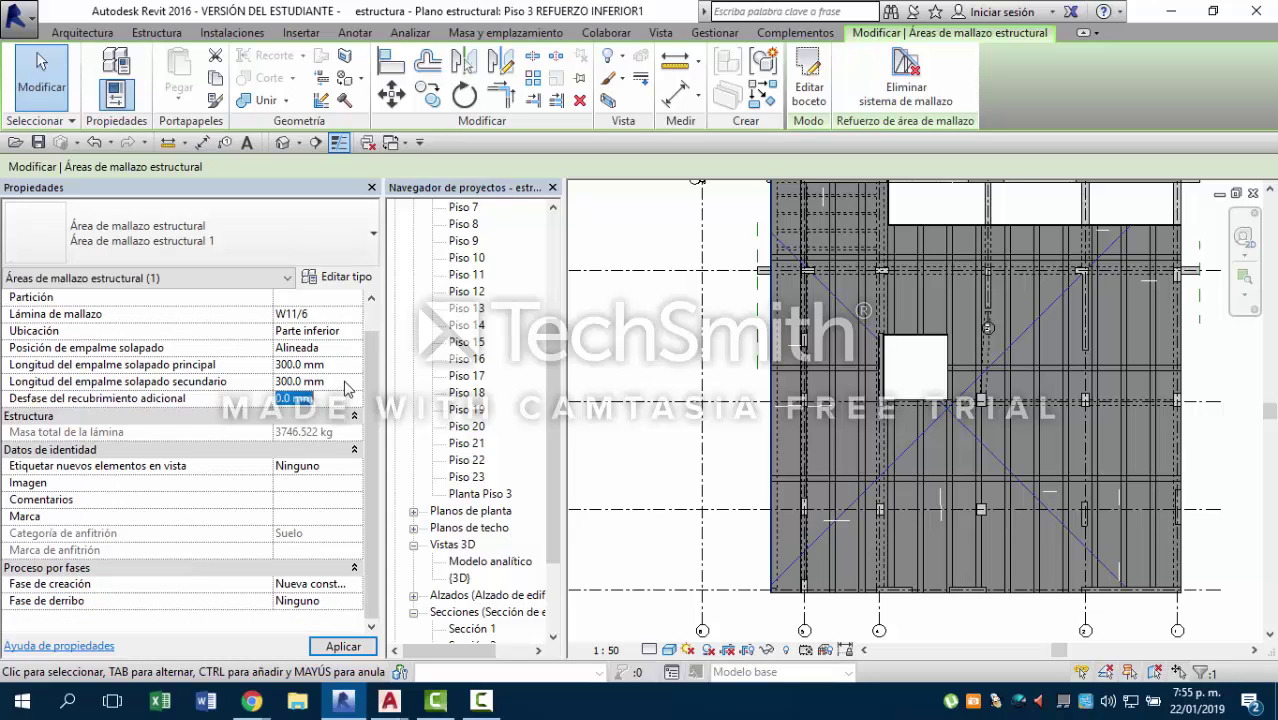
left_click(355, 645)
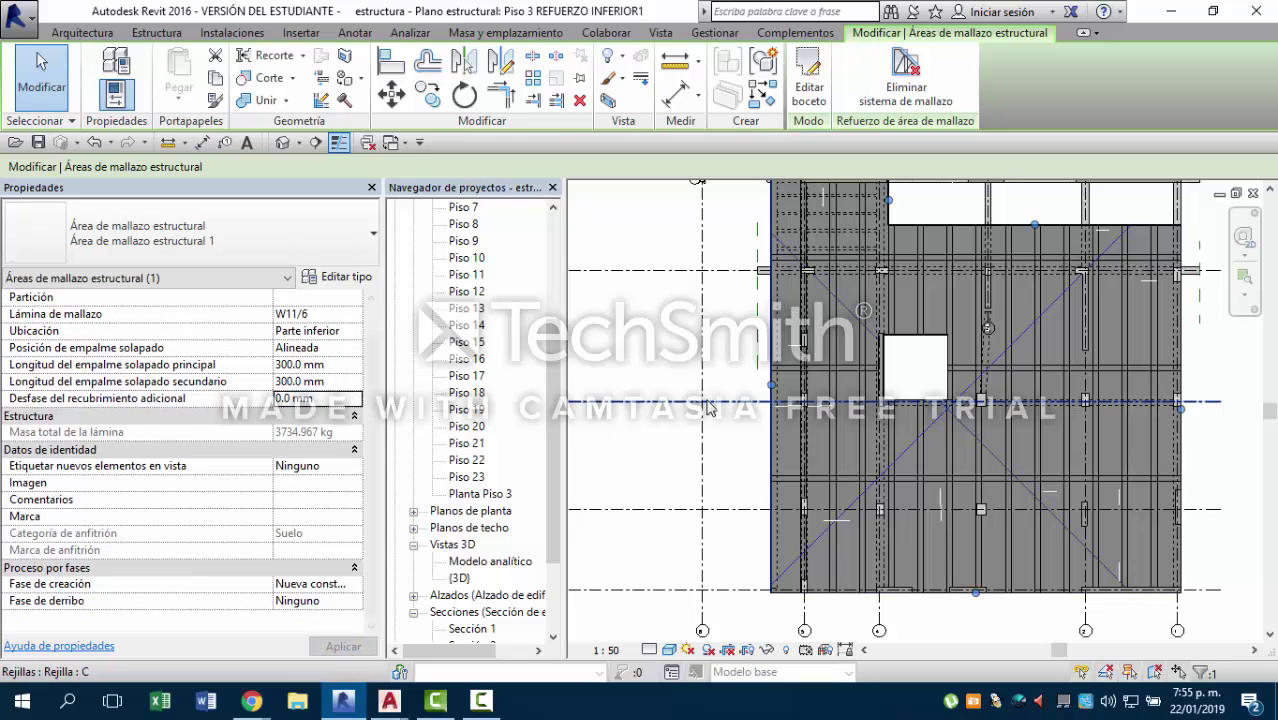
key("Escape")
Switch to AutoCAD to examine the mesh sheet labels in the ORO BLANCO.dwg floor plan, and return to Revit.
scroll(790, 350, "up", 2)
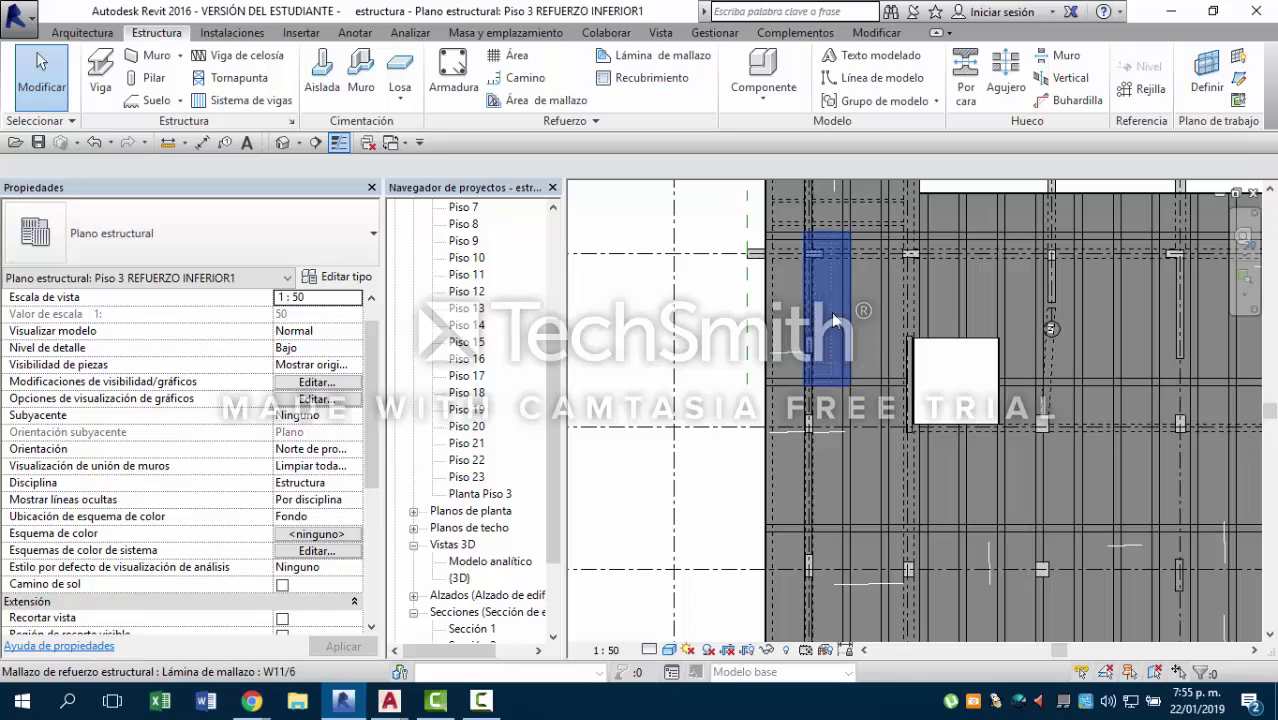
scroll(873, 367, "down", 2)
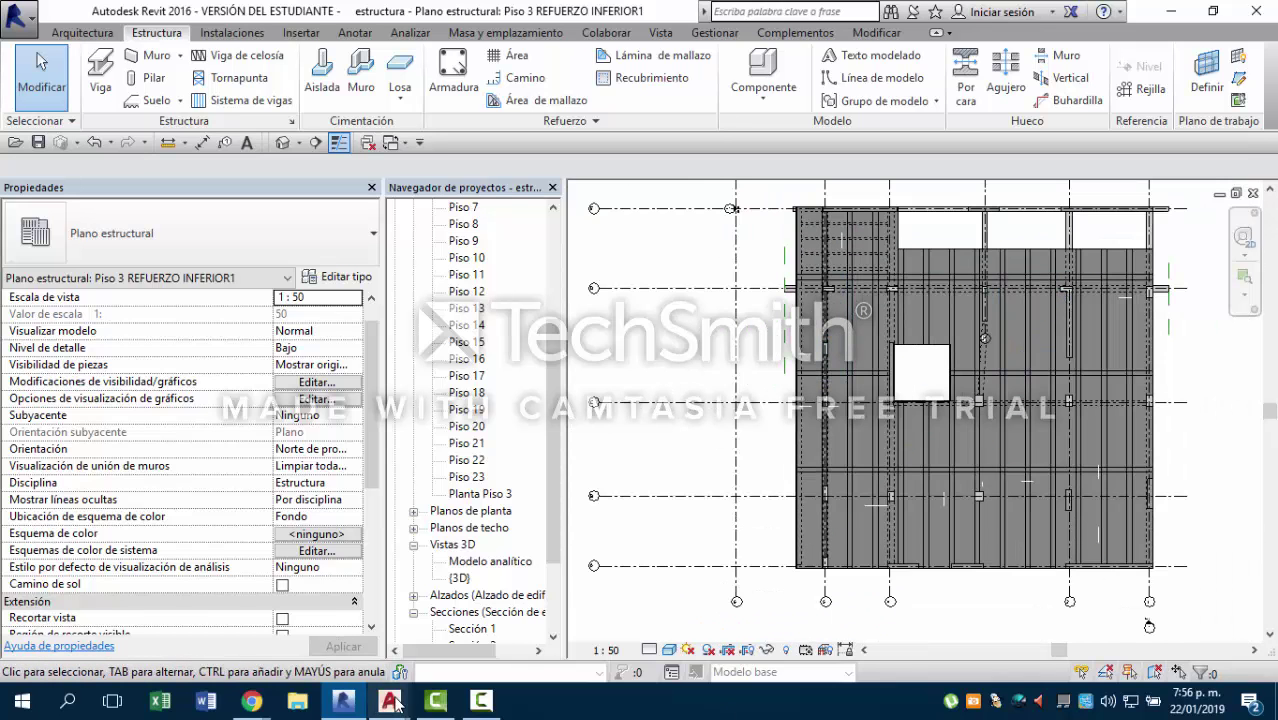
mouse_move(389, 700)
left_click(494, 625)
scroll(640, 420, "down", 3)
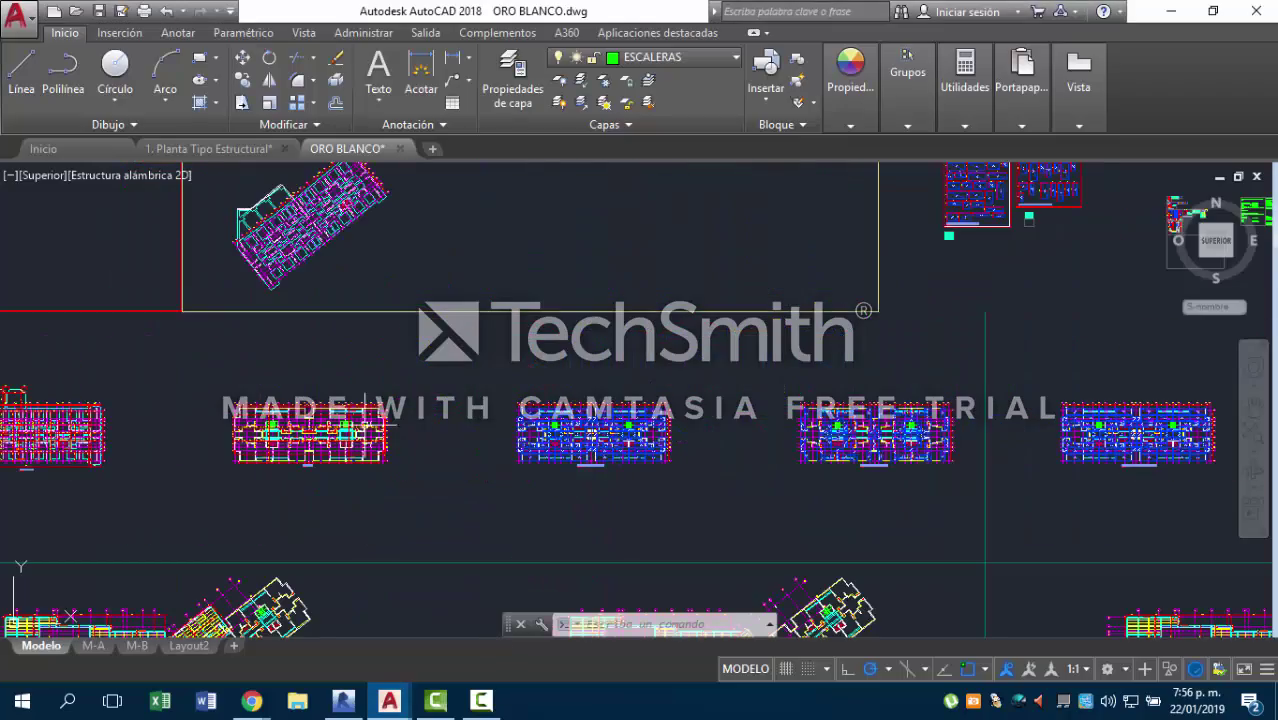
scroll(816, 472, "up", 8)
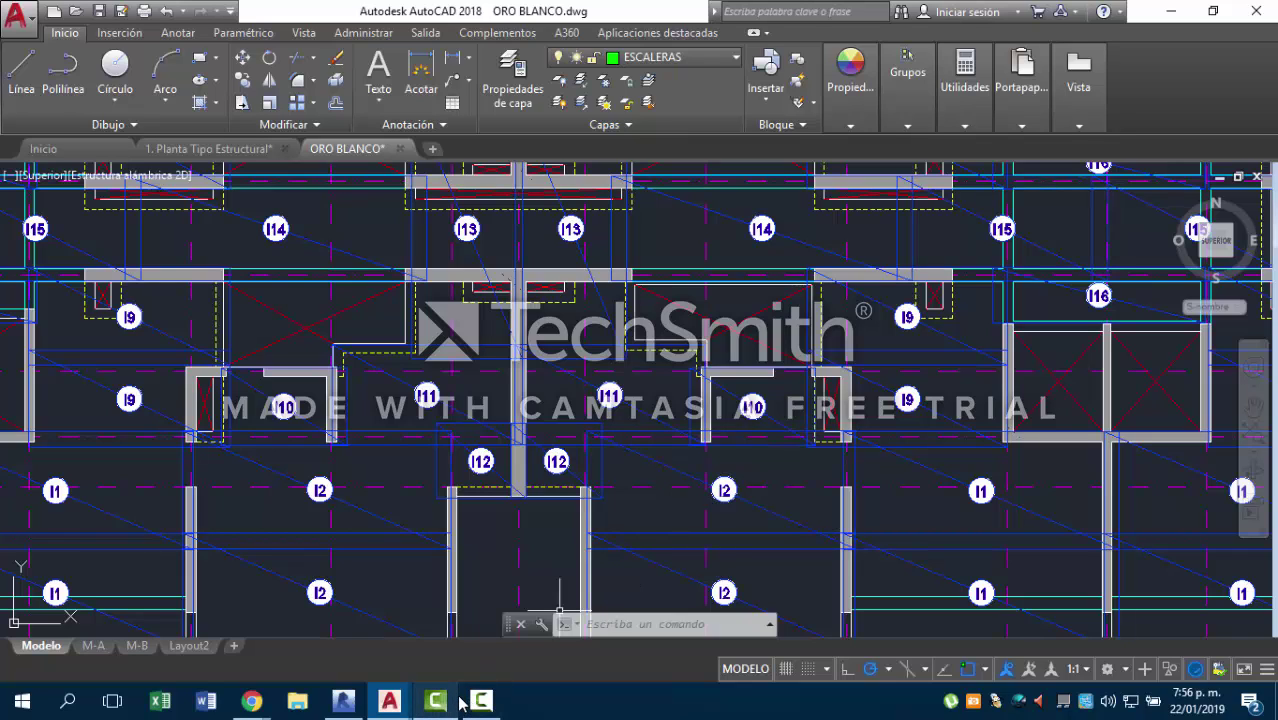
mouse_move(460, 703)
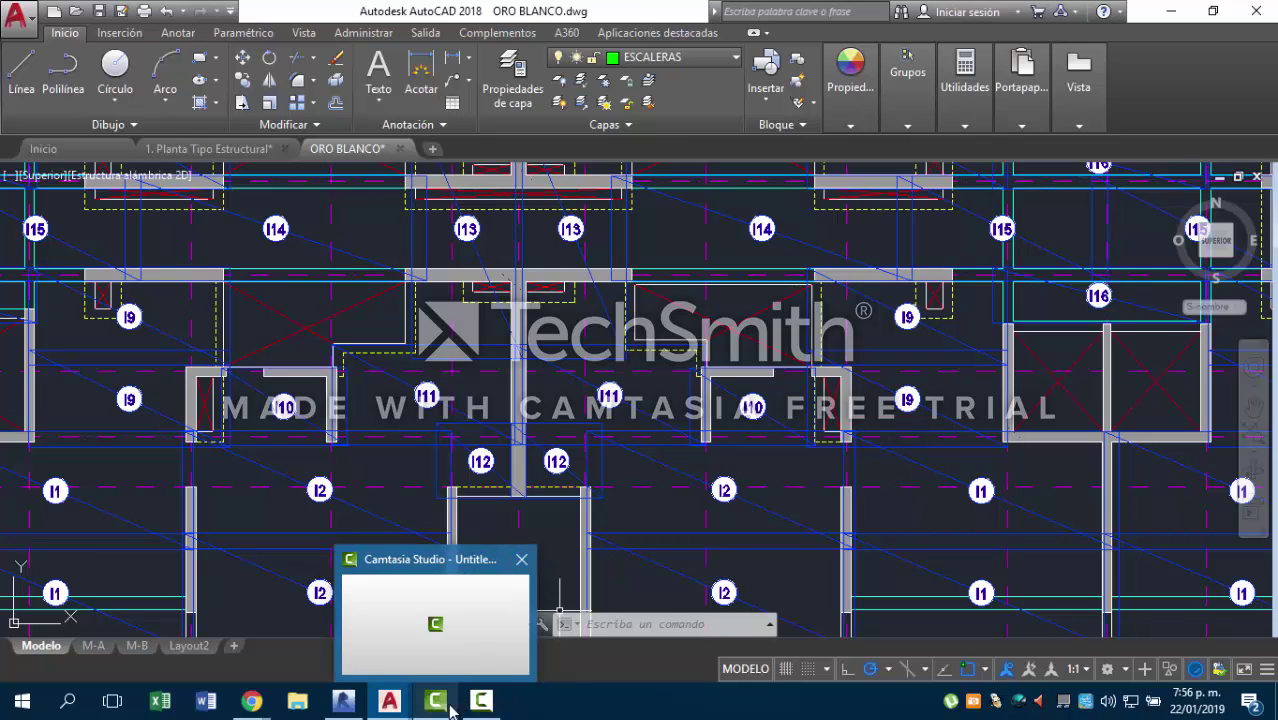
mouse_move(390, 703)
left_click(343, 701)
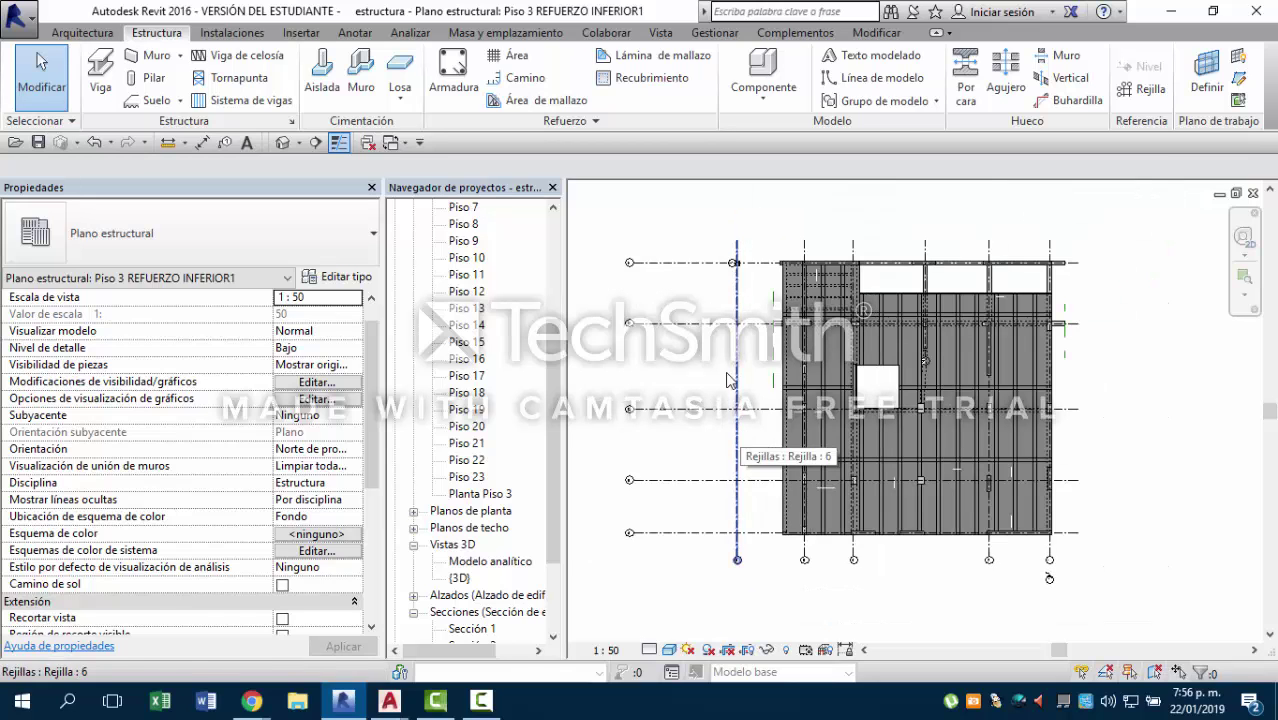
Tag all untagged structural fabric reinforcement in the current view with the M_Etiqueta de lámina de mallazo tag.
left_click(354, 36)
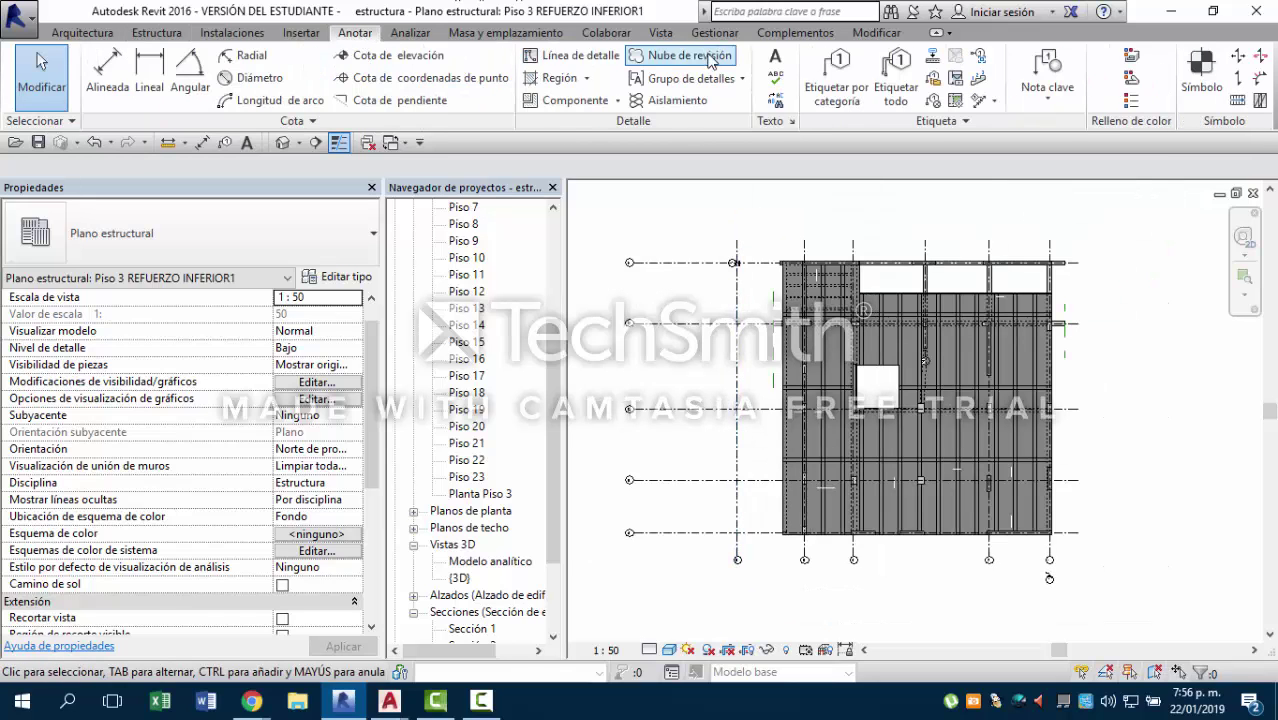
left_click(897, 88)
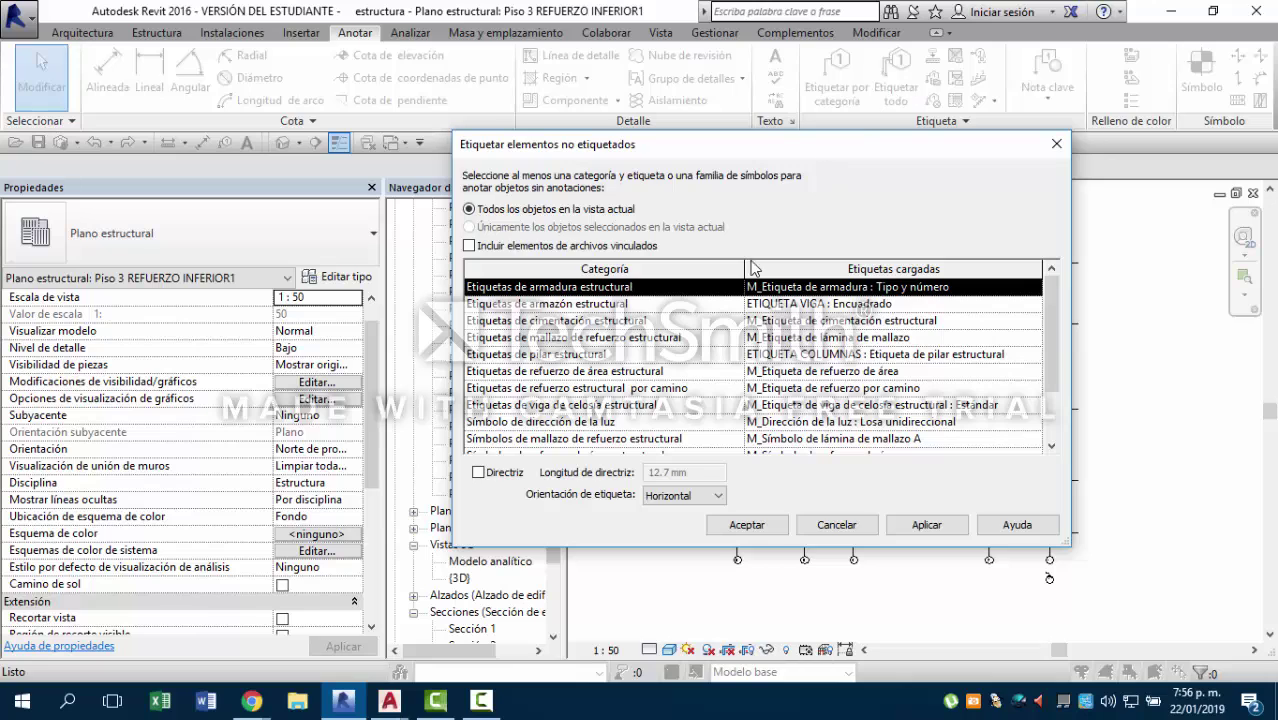
scroll(733, 330, "down", 2)
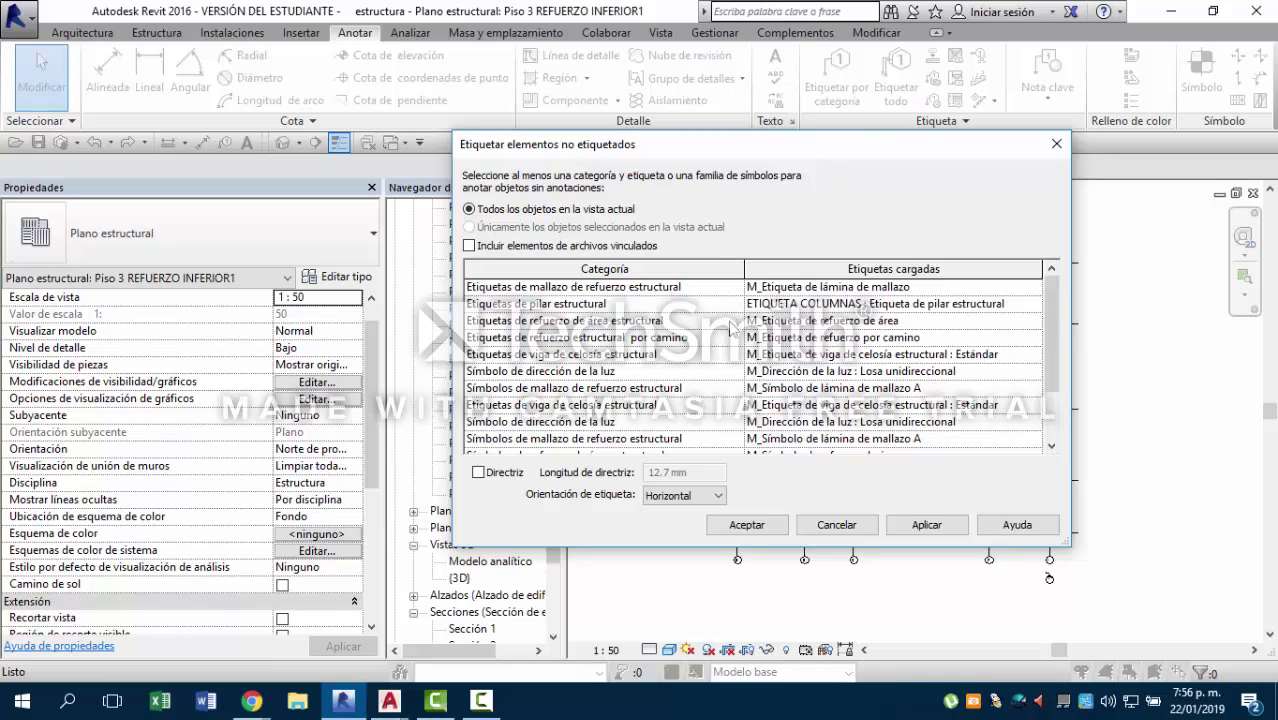
scroll(733, 337, "up", 2)
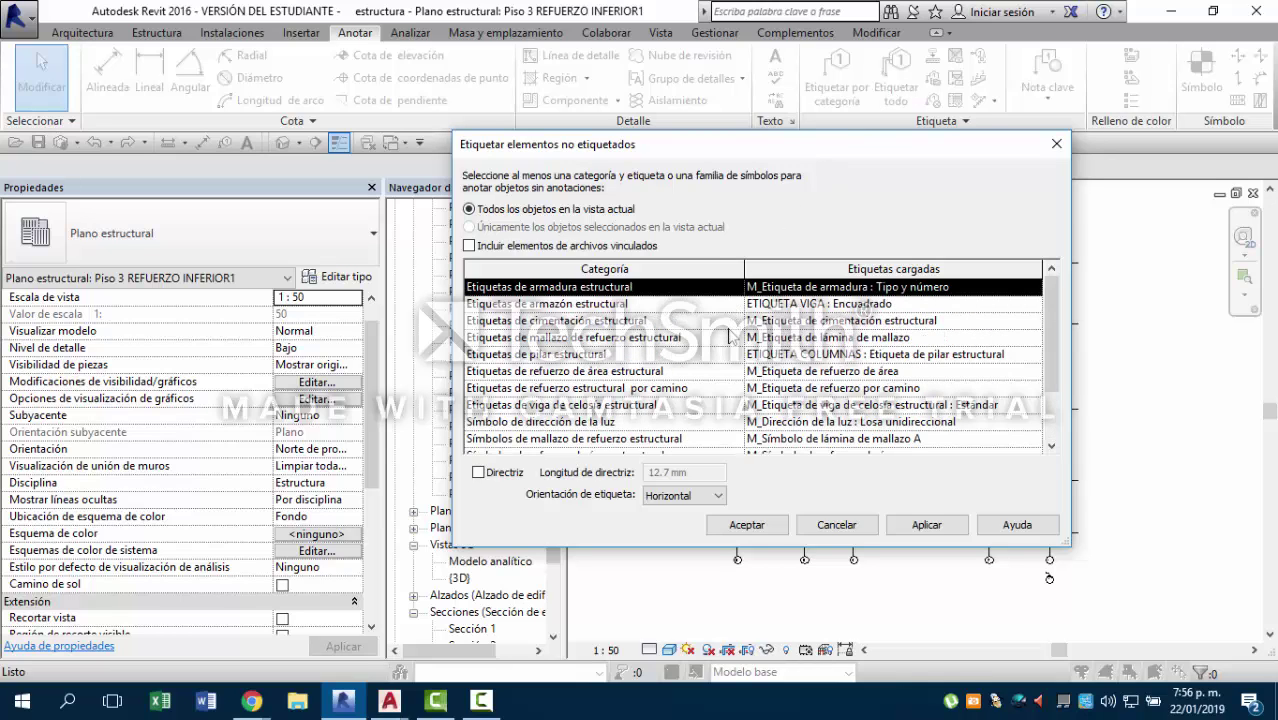
left_click(674, 338)
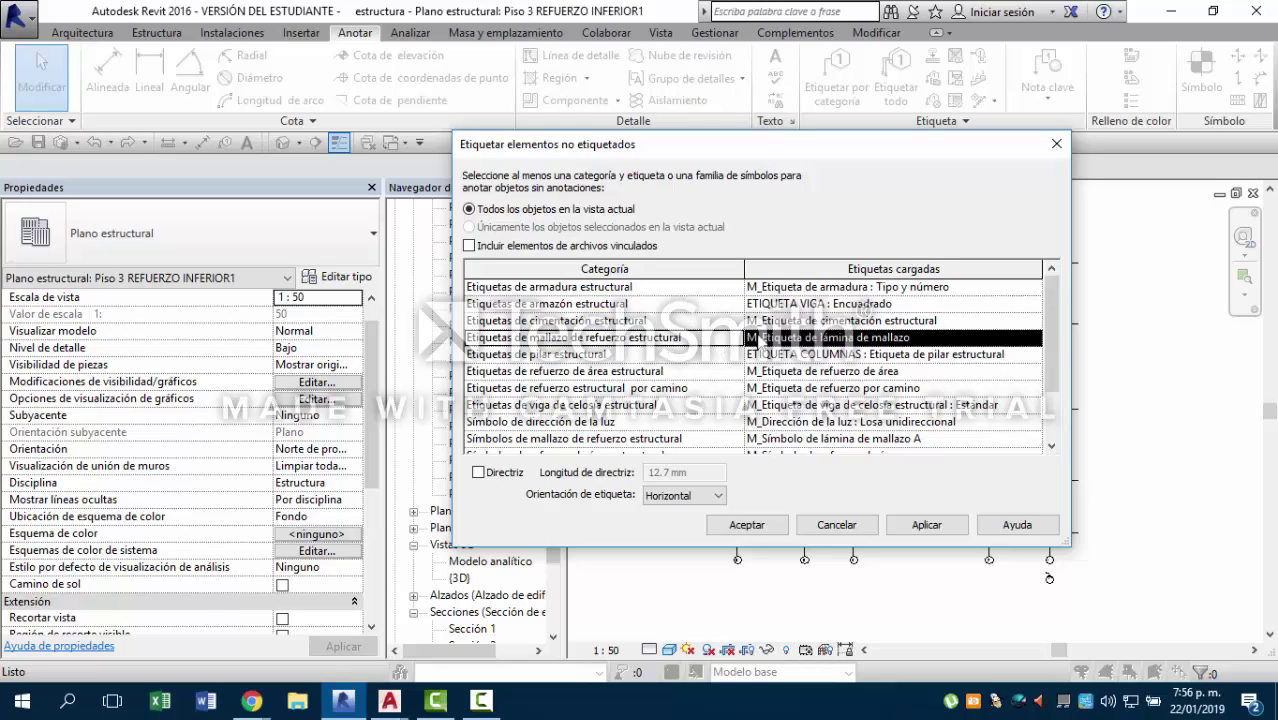
left_click(896, 337)
left_click(1034, 339)
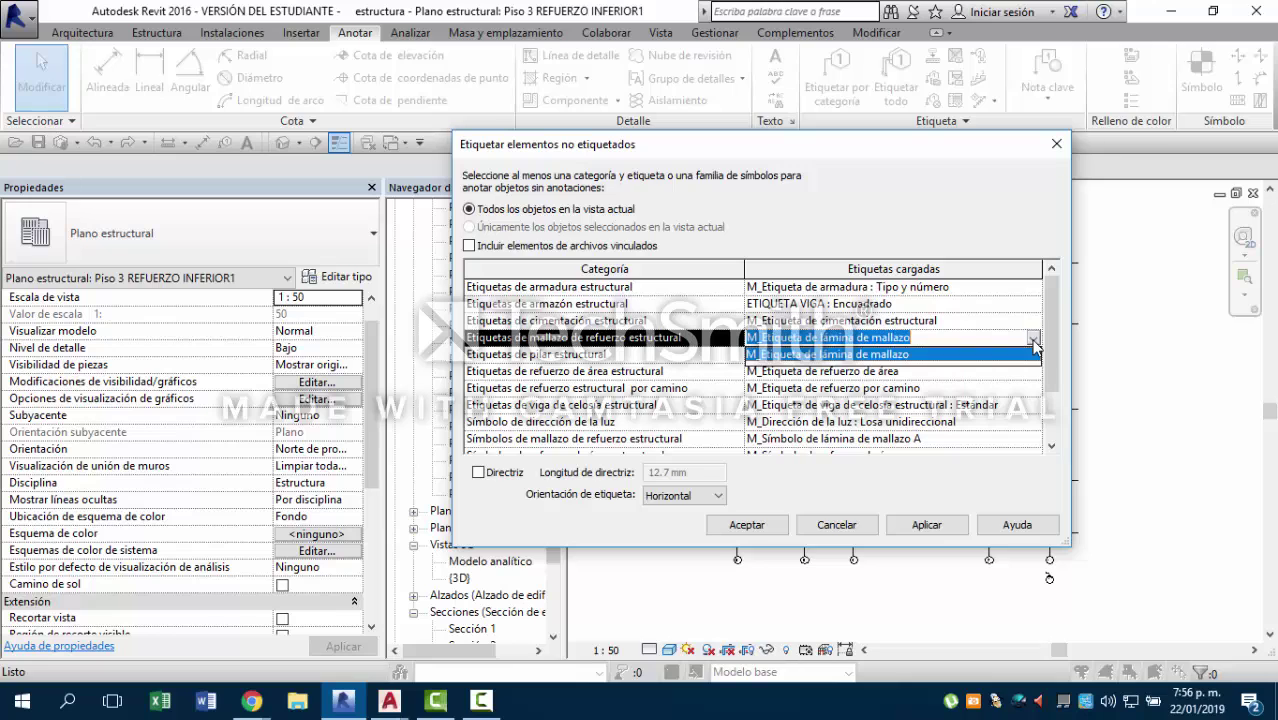
left_click(1021, 343)
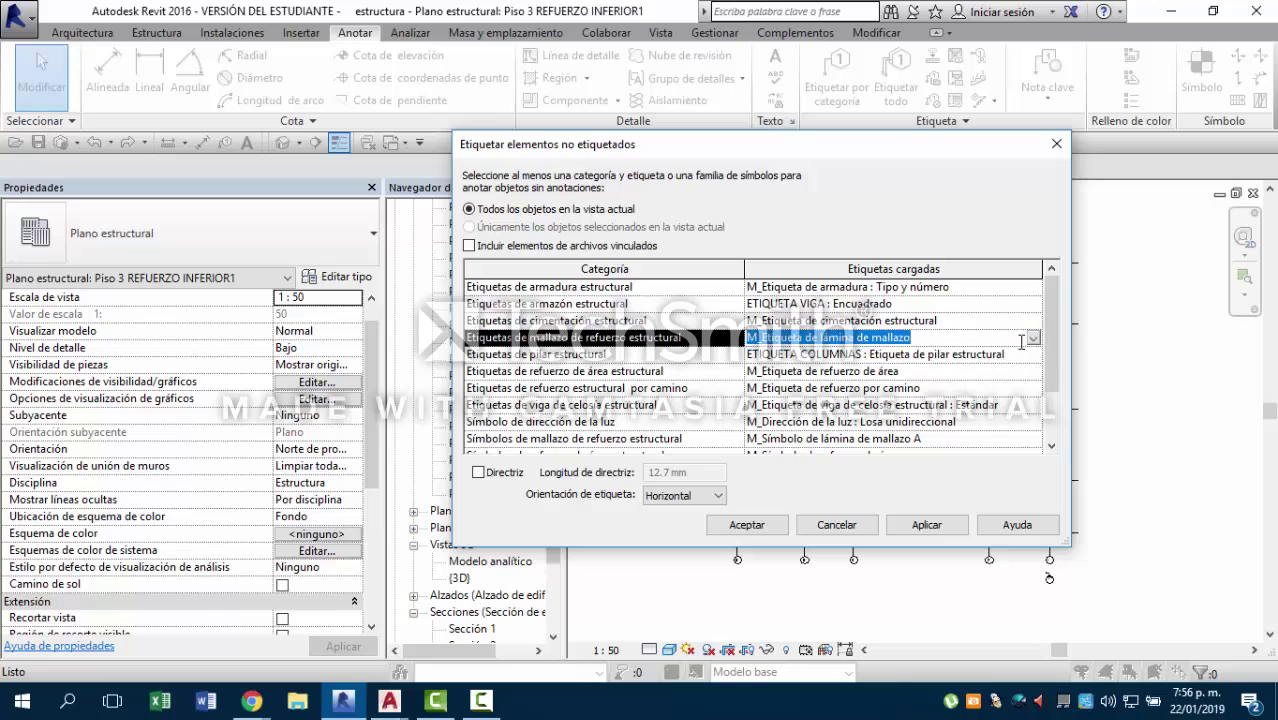
left_click(942, 528)
left_click(770, 526)
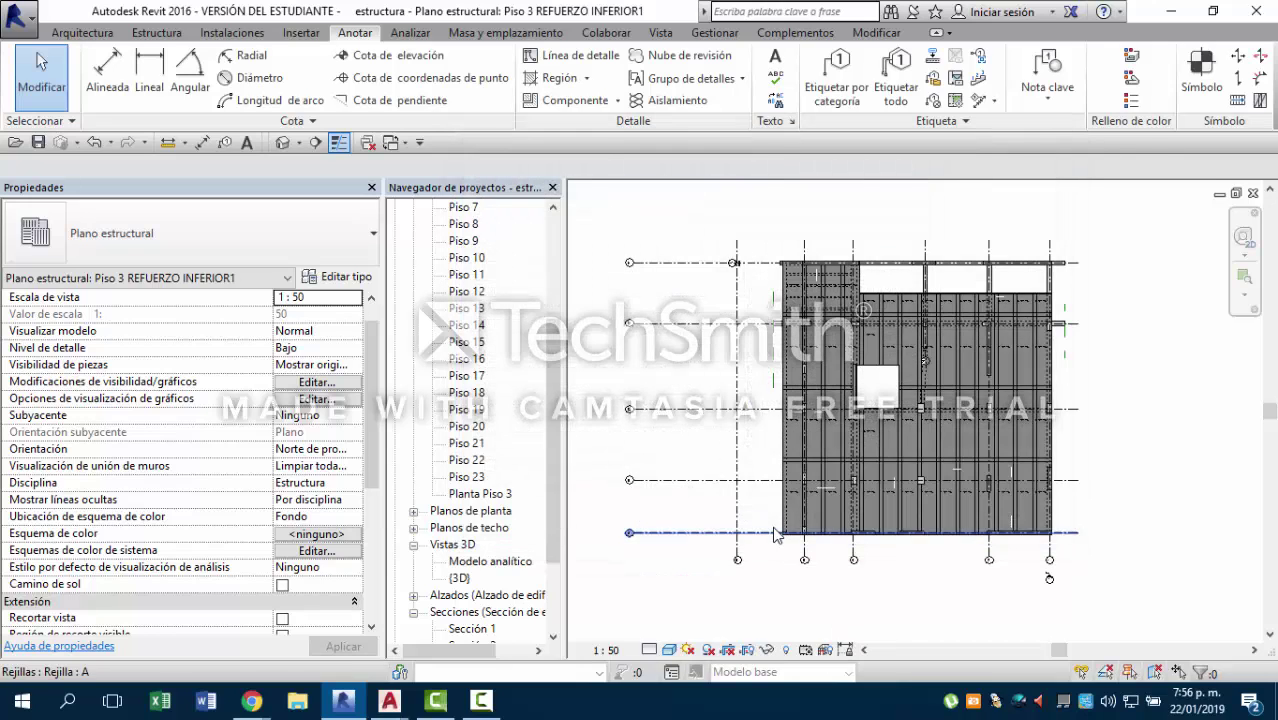
Examine the W11/6 mesh sheet tags across the Piso 3 slab, beside the opening and along the slab's upper edge.
scroll(1008, 390, "up", 5)
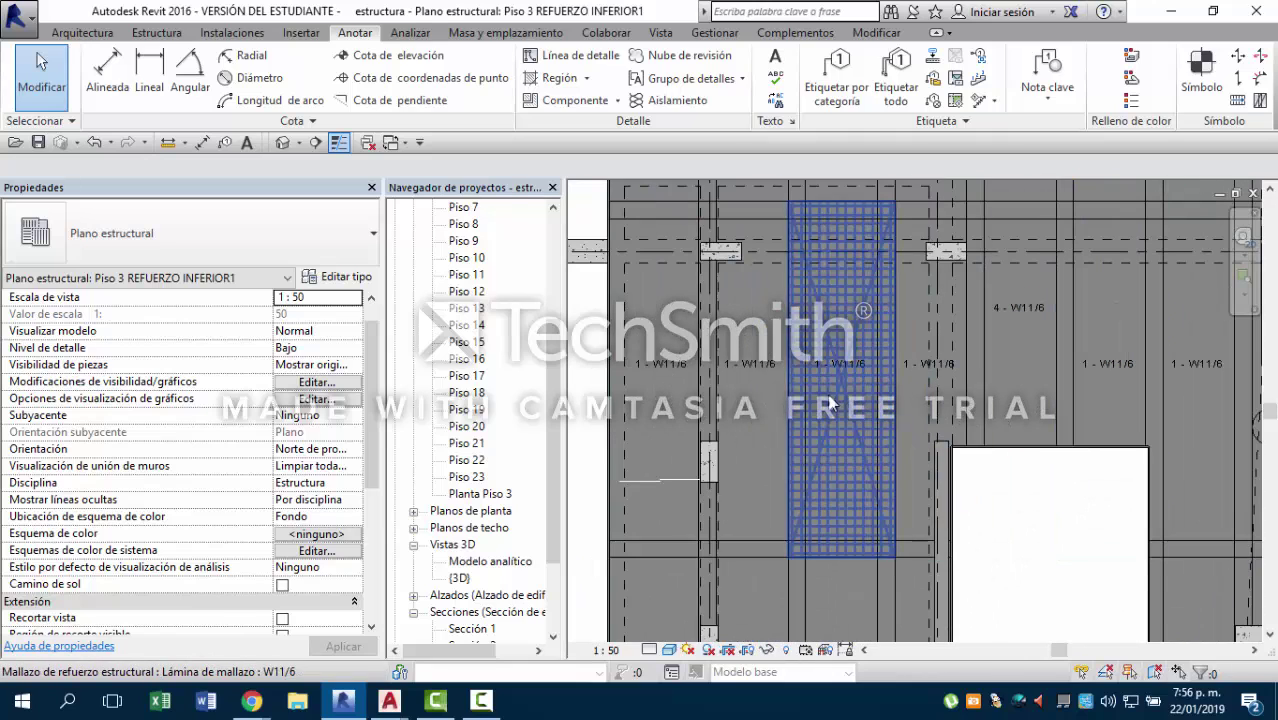
scroll(870, 350, "up", 4)
scroll(877, 345, "down", 2)
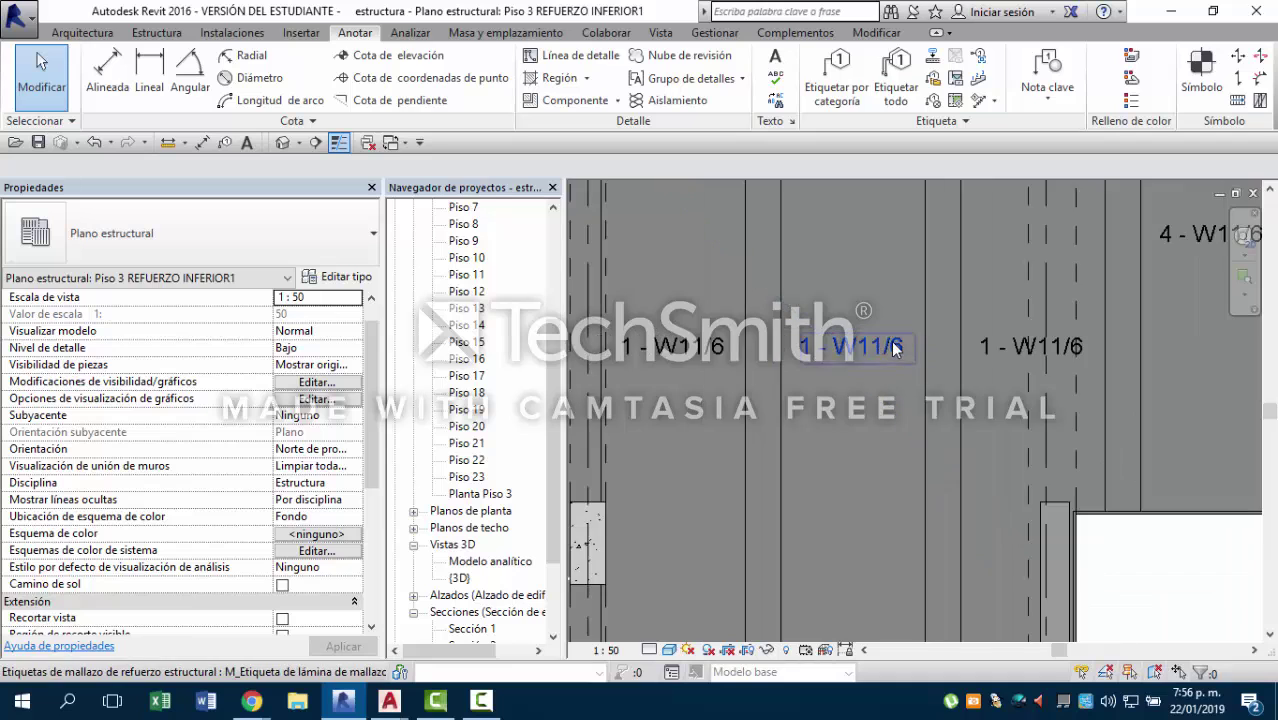
middle_click_drag(715, 357, 748, 395)
scroll(748, 393, "down", 2)
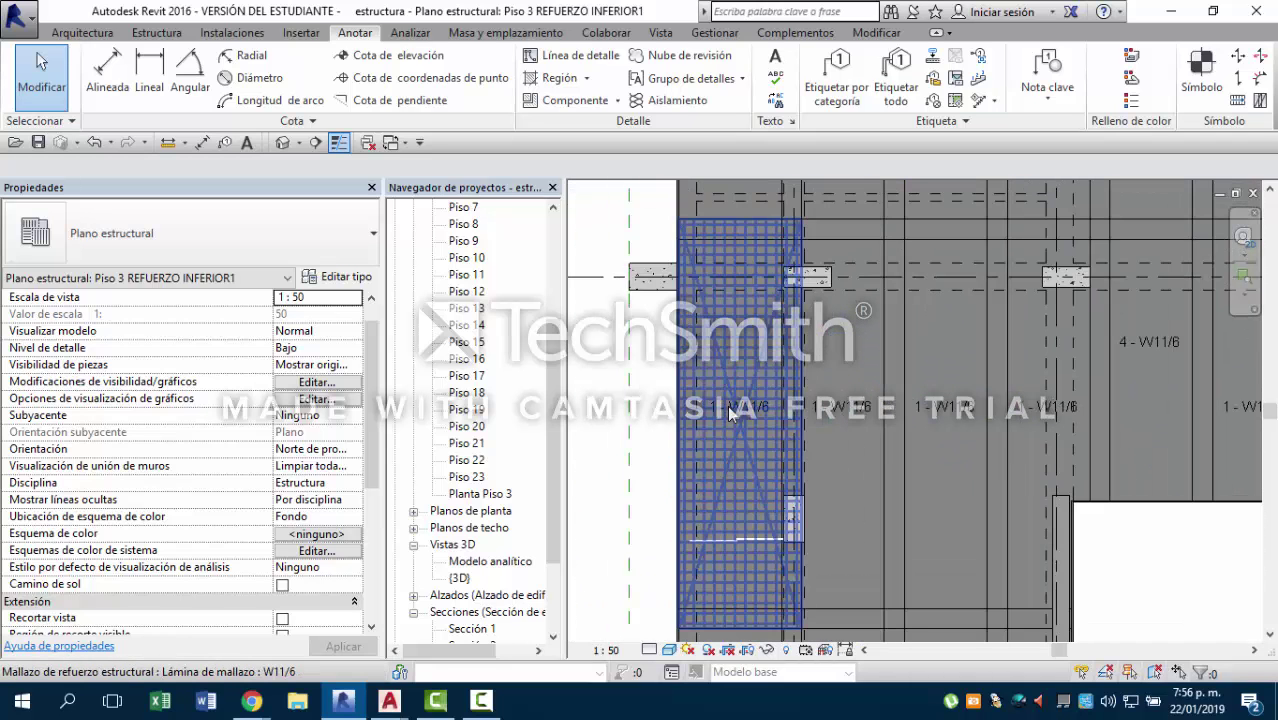
scroll(752, 428, "up", 2)
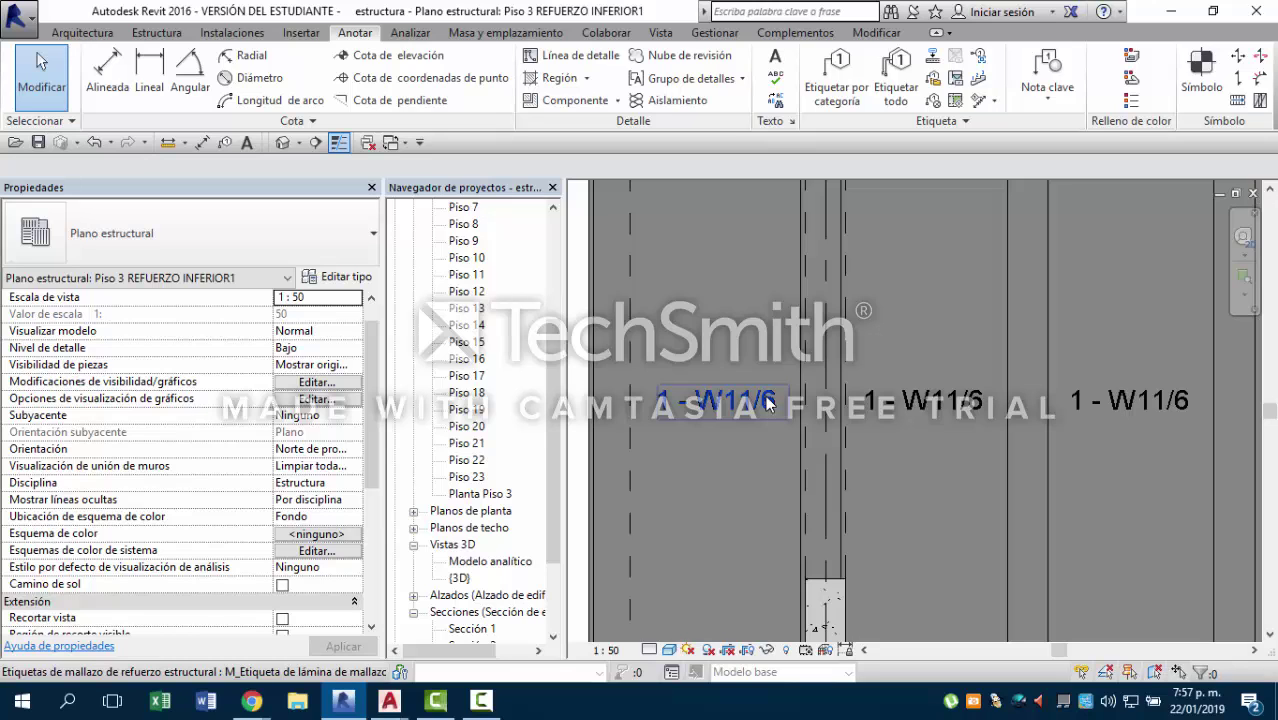
scroll(680, 418, "down", 2)
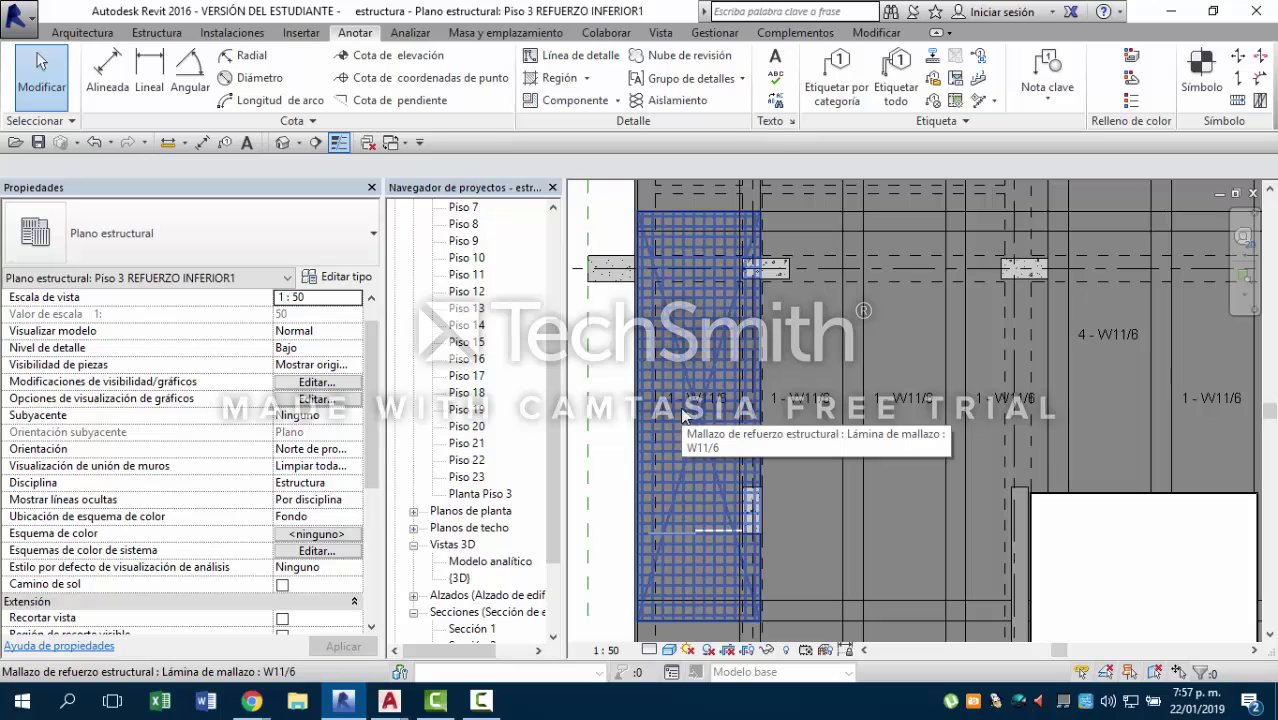
scroll(683, 415, "down", 1)
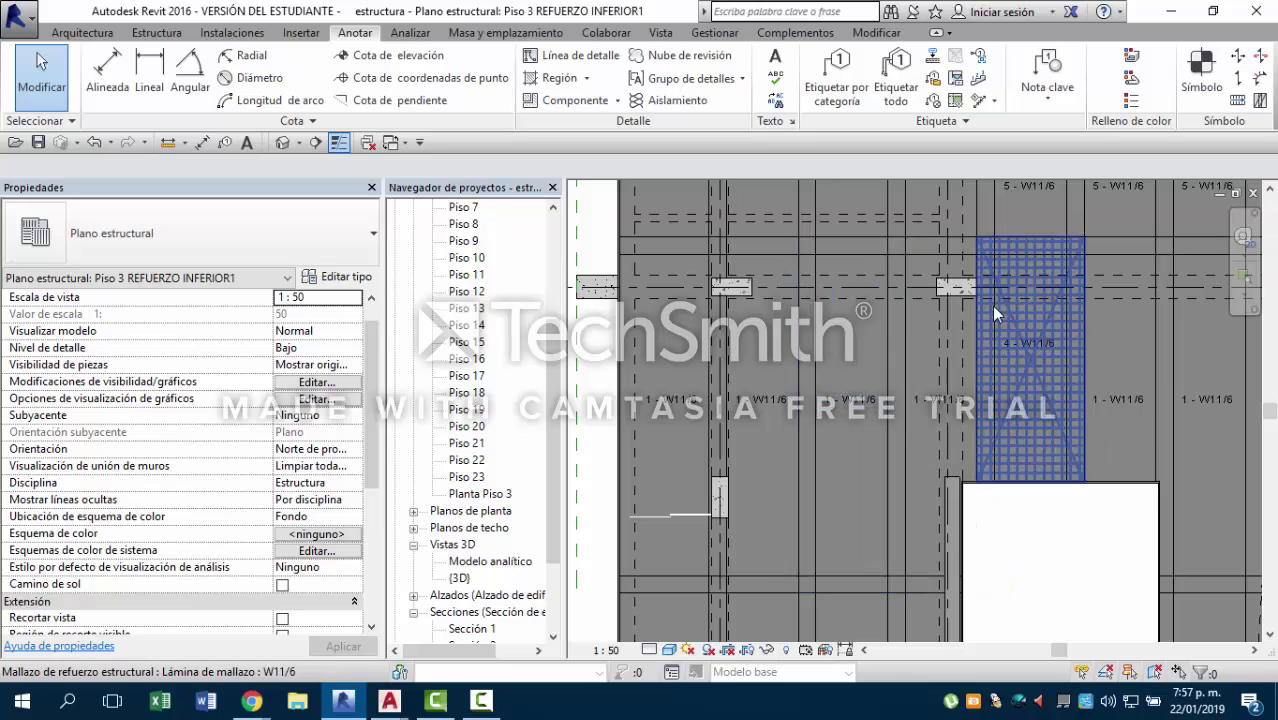
scroll(1026, 356, "down", 2)
scroll(867, 396, "up", 2)
scroll(875, 275, "up", 1)
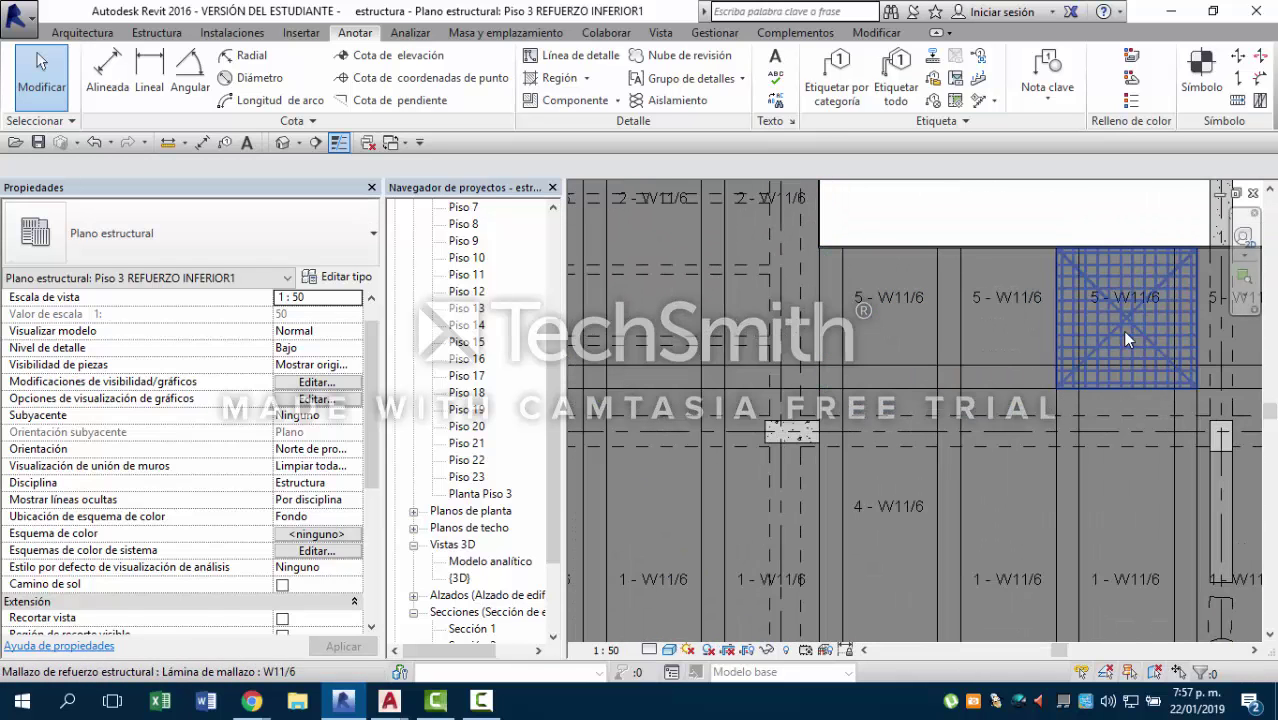
middle_click_drag(1216, 307, 828, 333)
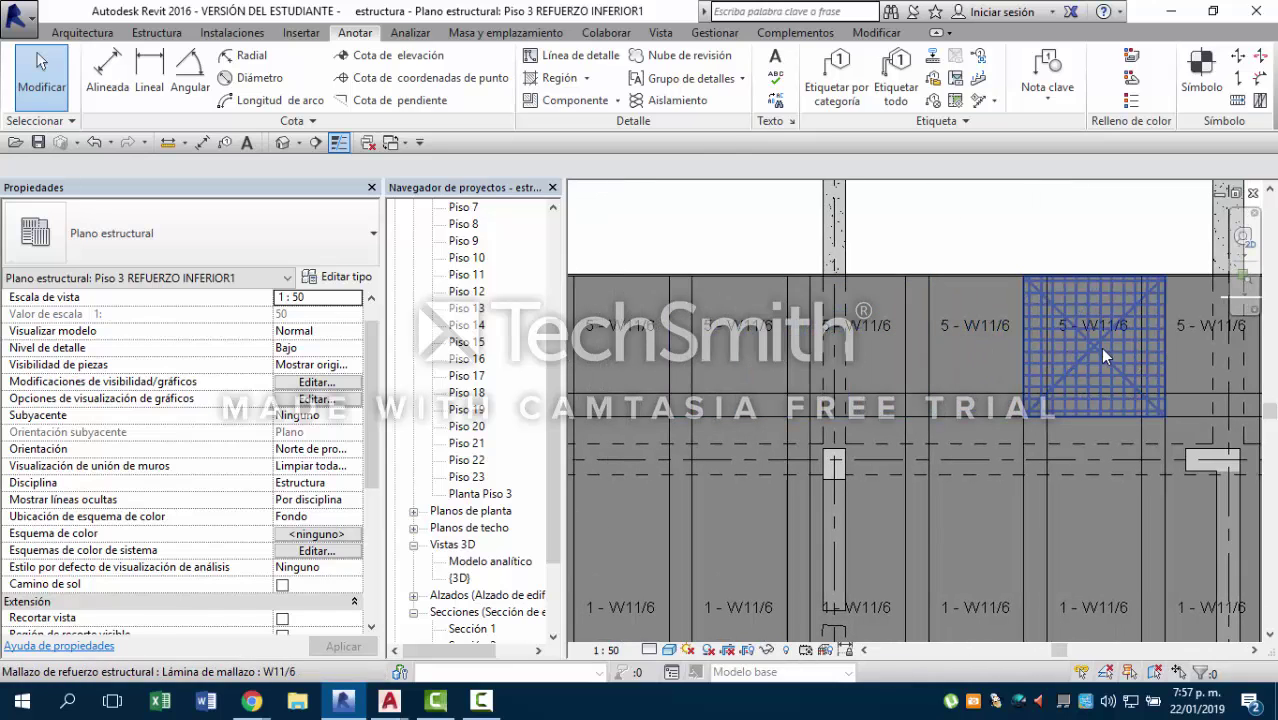
scroll(1093, 348, "down", 1)
scroll(1075, 358, "down", 2)
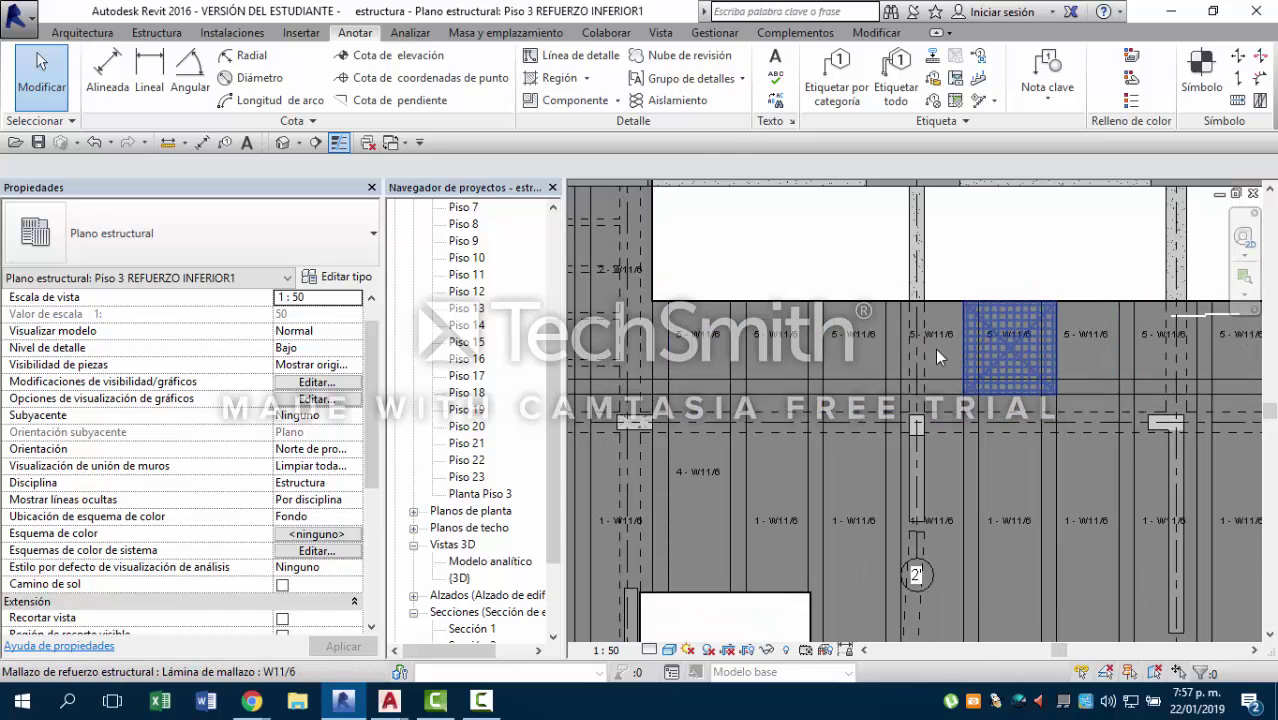
Switch to ORO BLANCO.dwg in AutoCAD and examine the mesh table's lengths and reinforcement, and the dimensioned sheet drawings starting at I1.
mouse_move(389, 700)
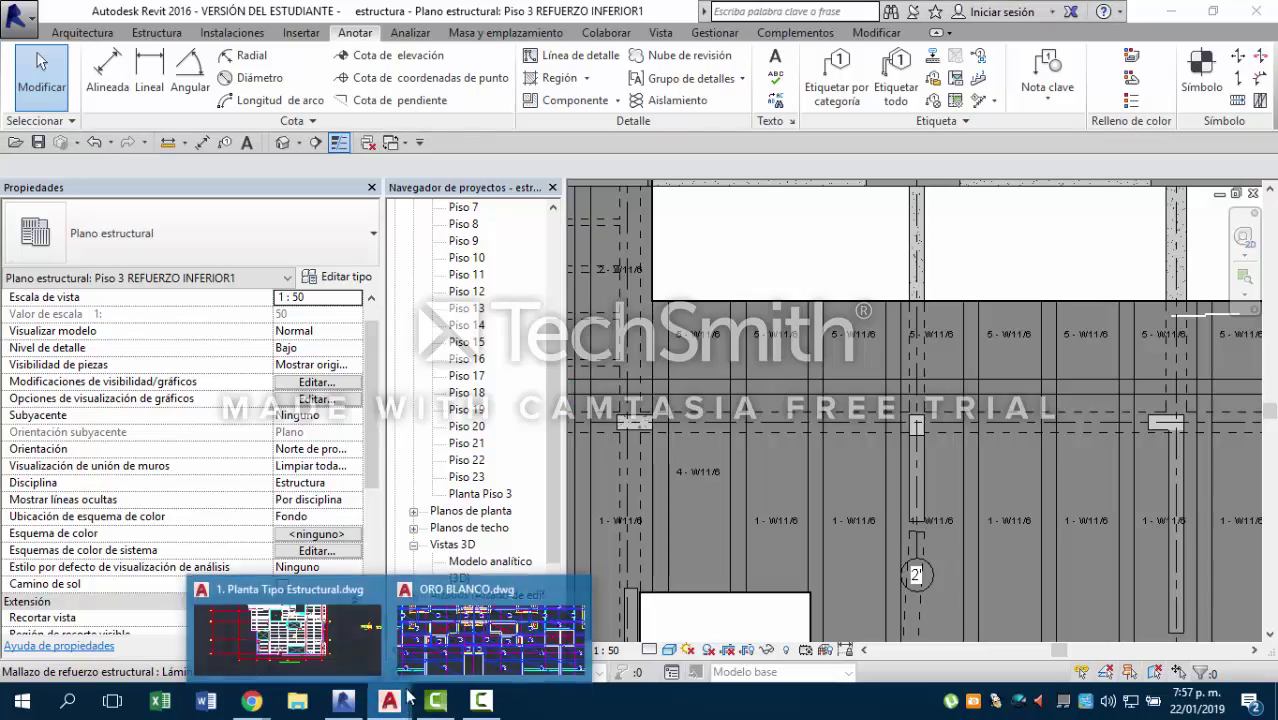
left_click(498, 636)
scroll(510, 580, "down", 5)
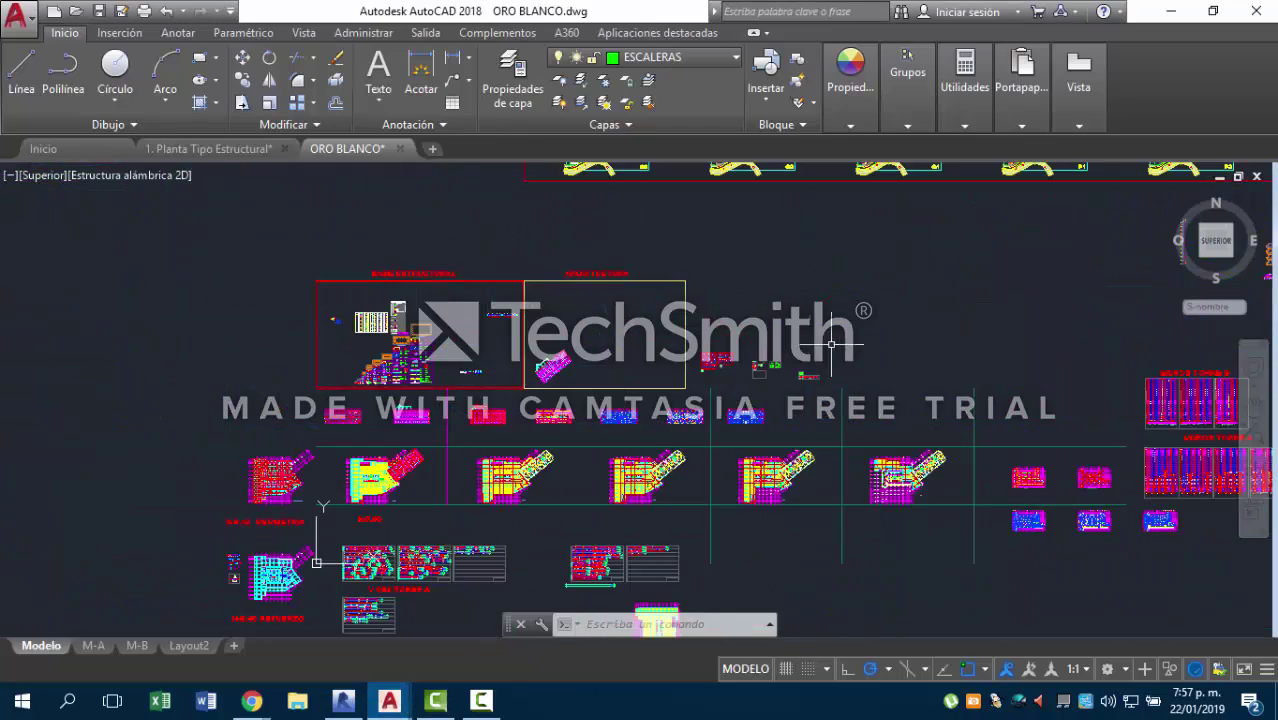
scroll(532, 548, "up", 4)
scroll(532, 548, "up", 6)
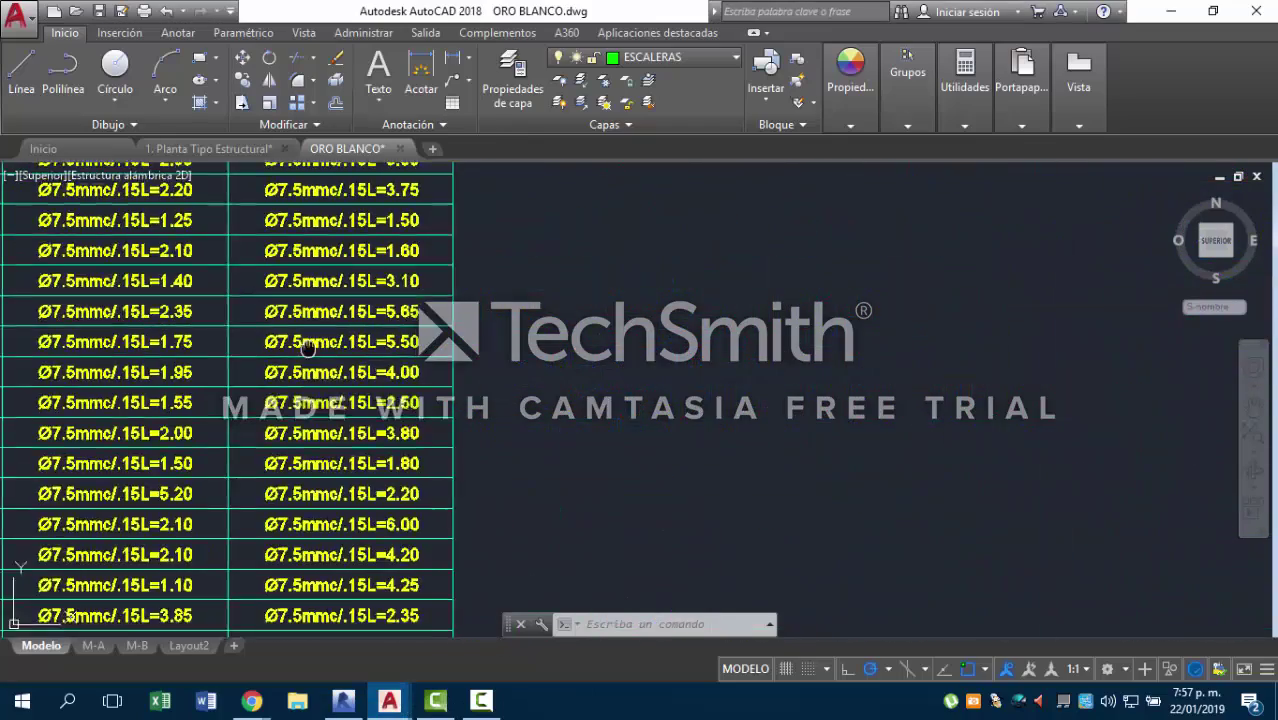
mouse_move(30, 228)
middle_mouse_down()
mouse_move(351, 251)
mouse_move(556, 385)
middle_mouse_up()
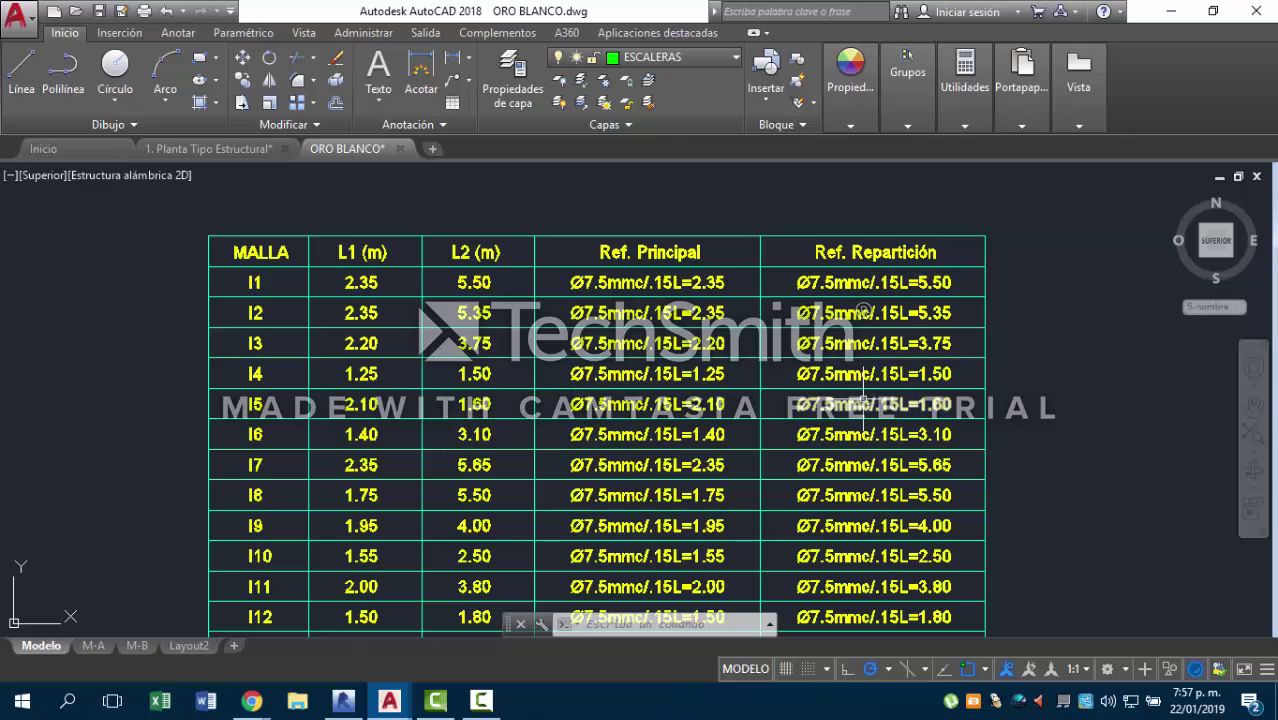
mouse_move(864, 403)
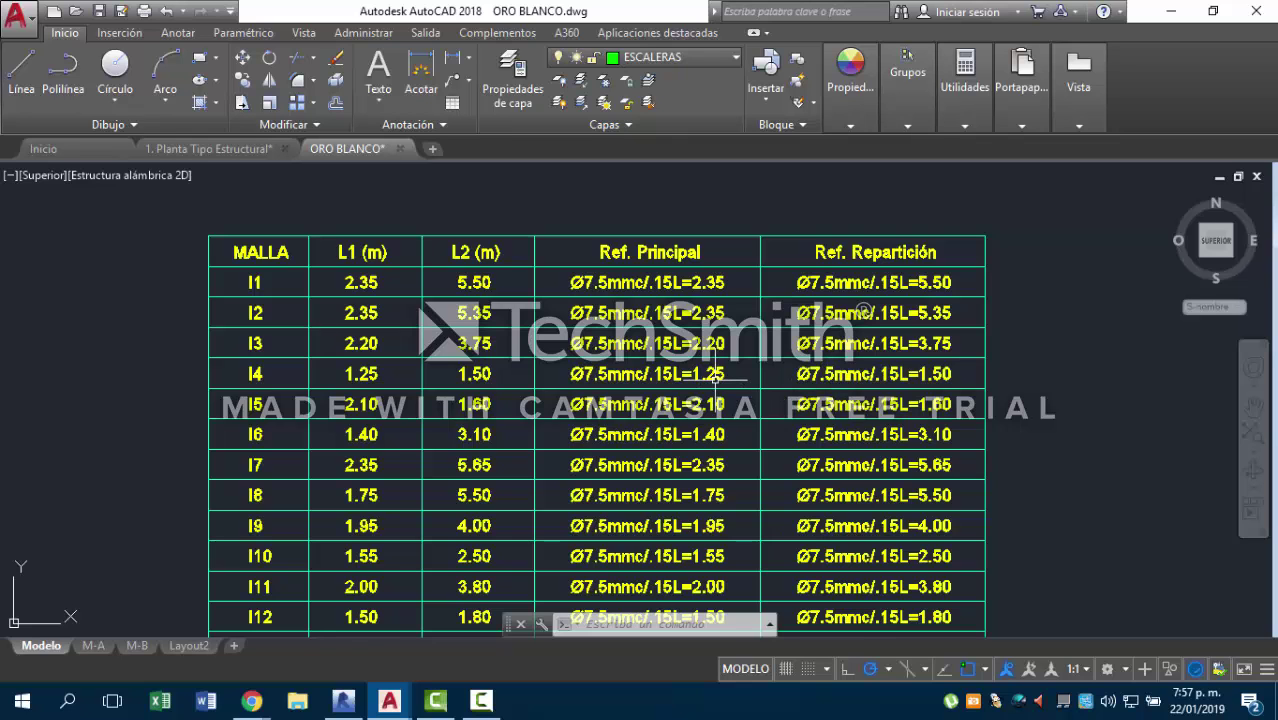
scroll(715, 378, "down", 6)
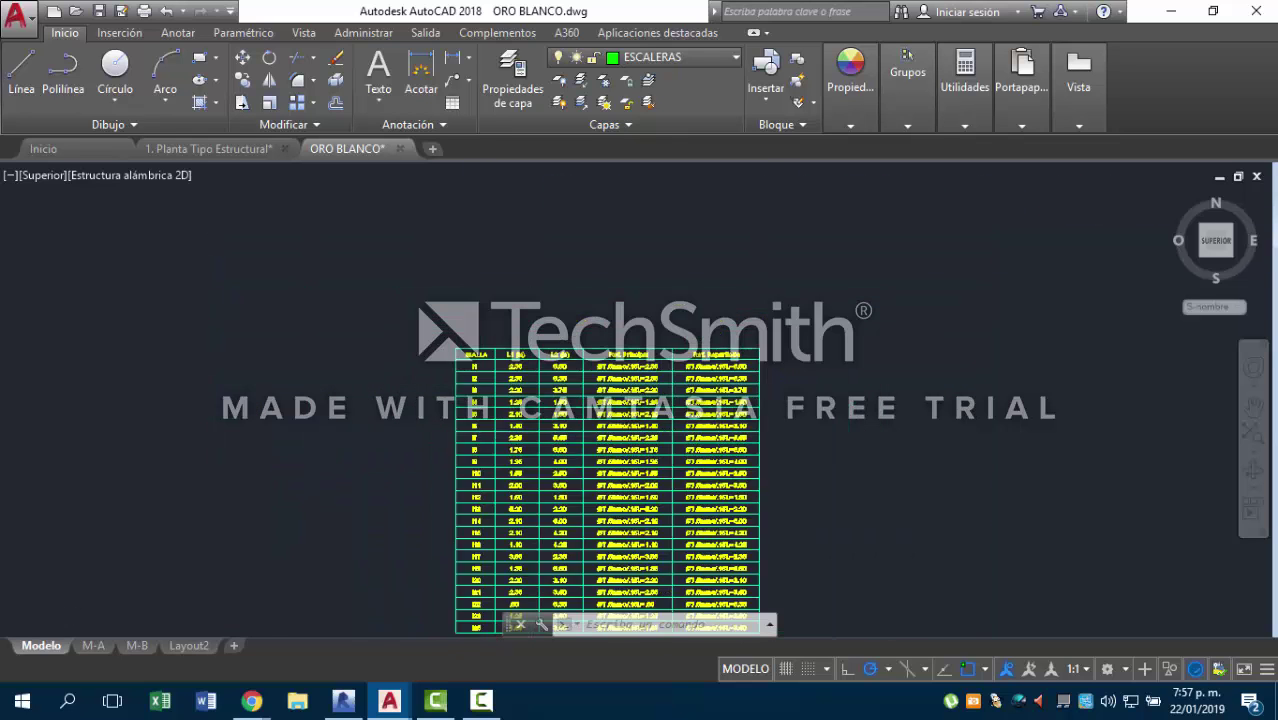
scroll(718, 378, "down", 3)
scroll(717, 328, "up", 8)
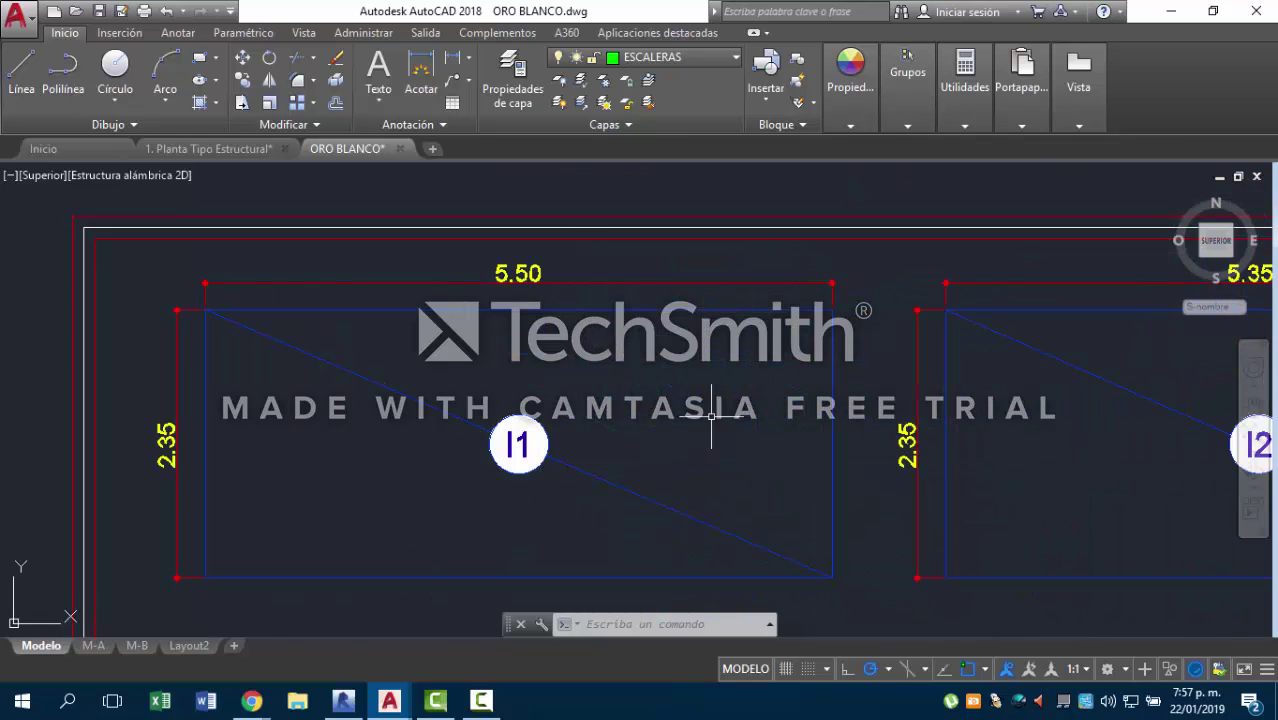
scroll(555, 318, "down", 4)
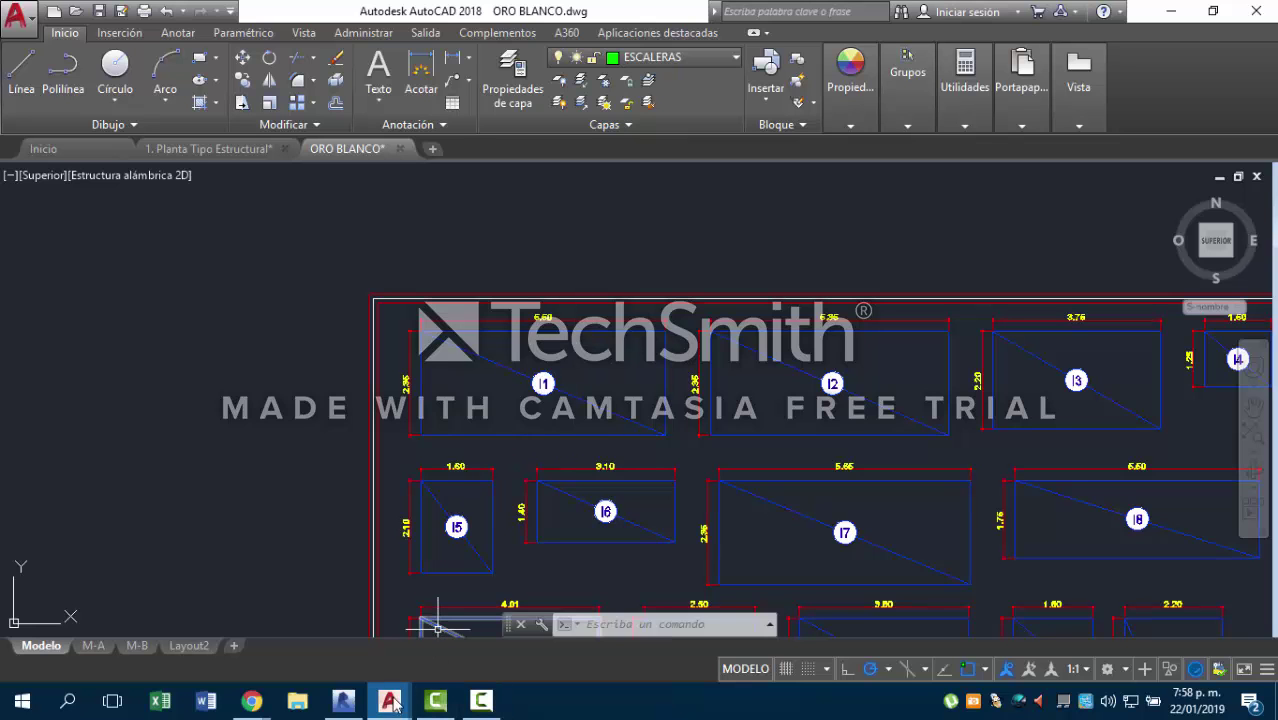
Return to Revit and examine the mesh sheets and their tags below the slab opening.
left_click(343, 700)
scroll(958, 351, "down", 4)
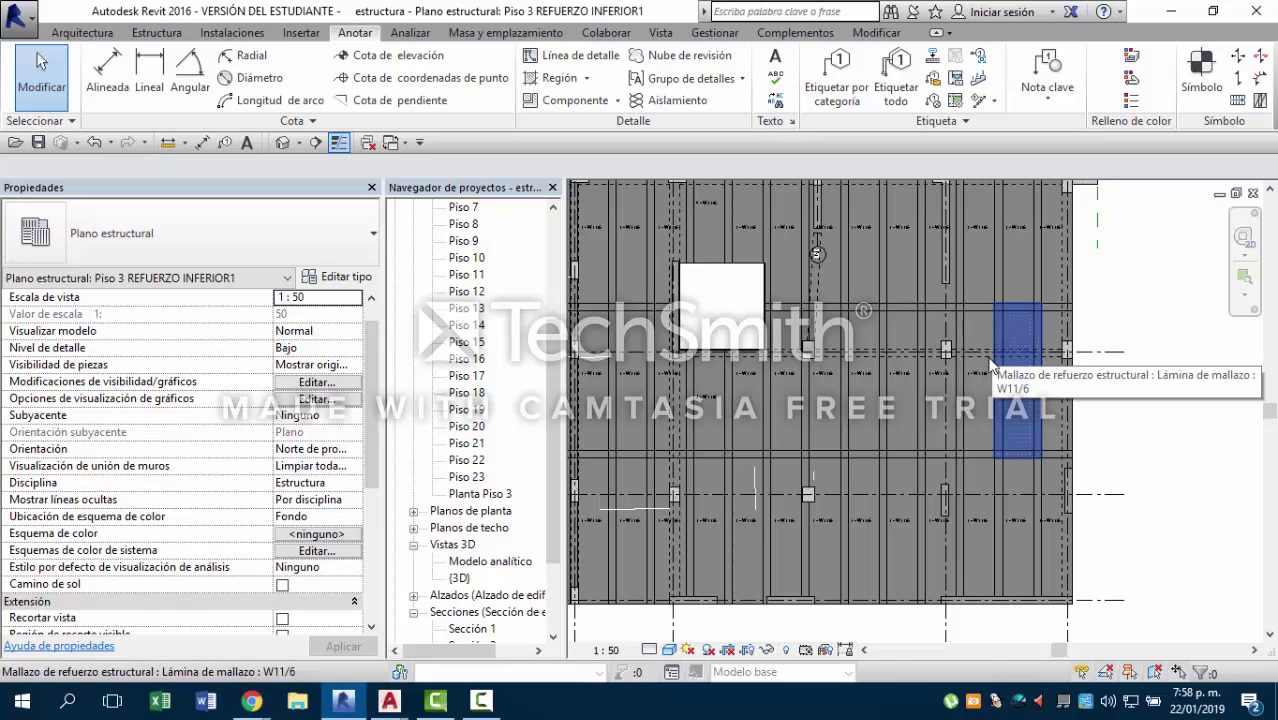
scroll(718, 370, "up", 4)
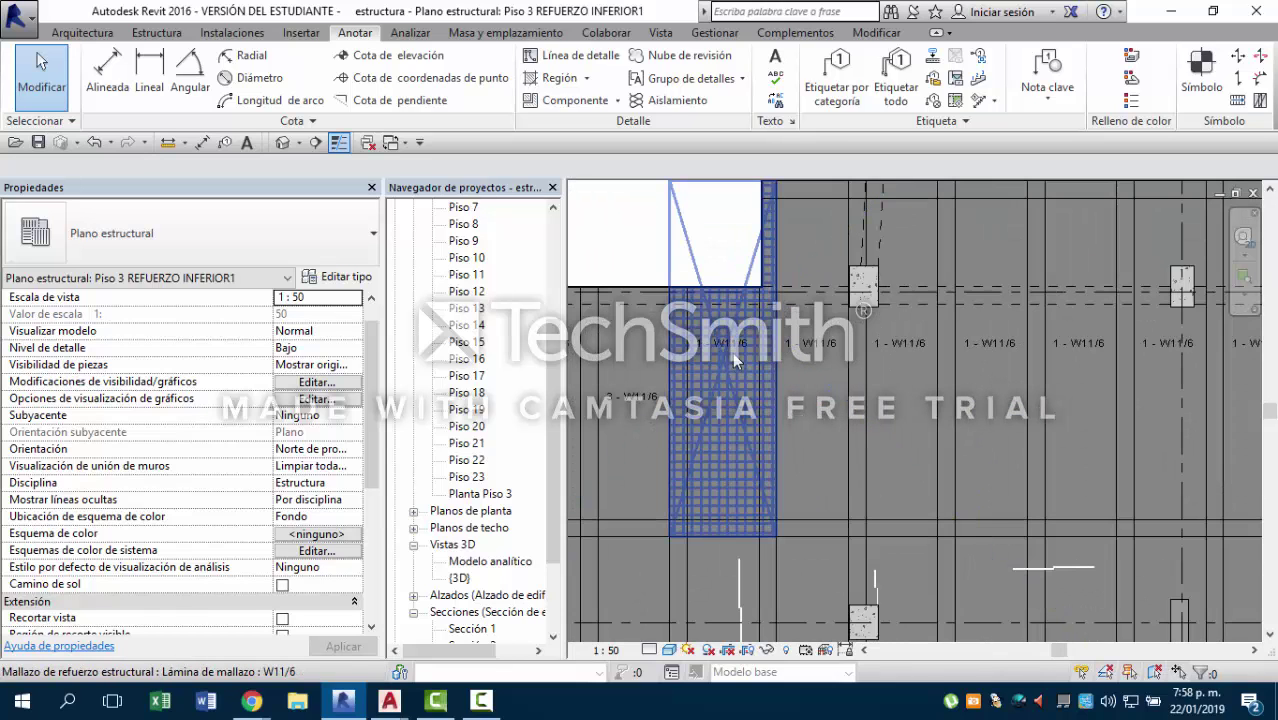
scroll(735, 352, "up", 2)
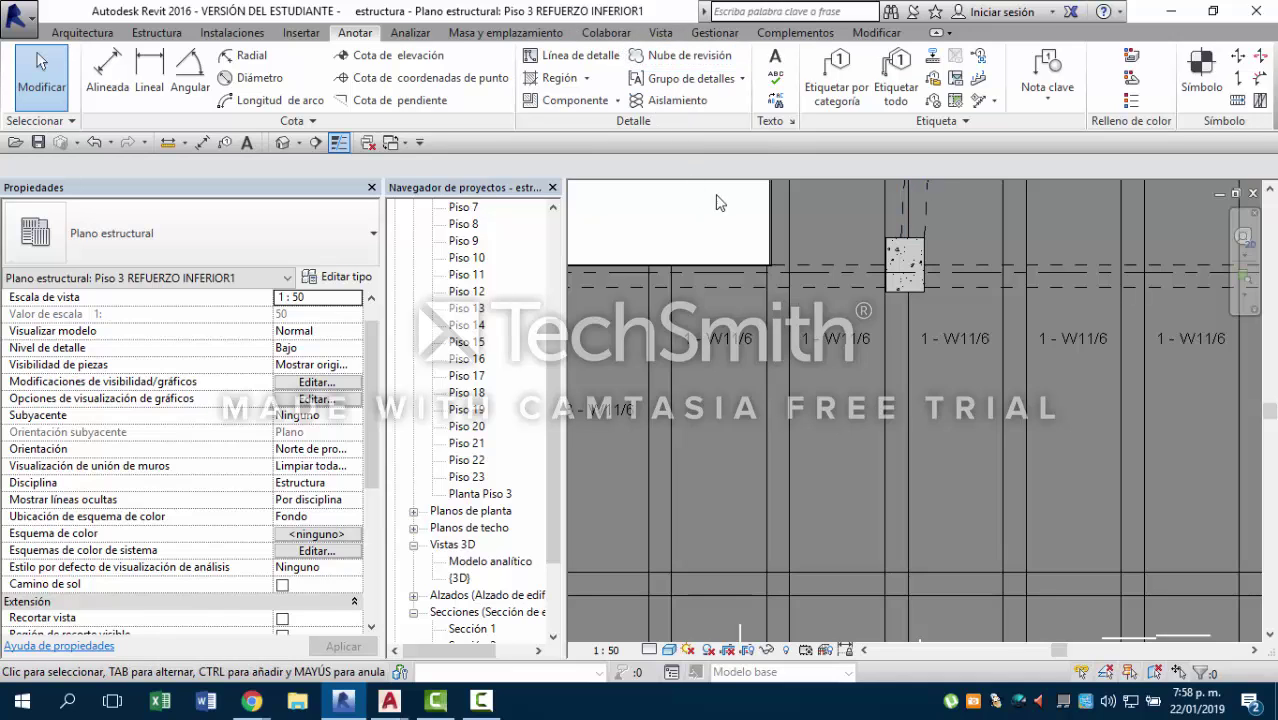
scroll(818, 256, "down", 1)
scroll(792, 282, "down", 2)
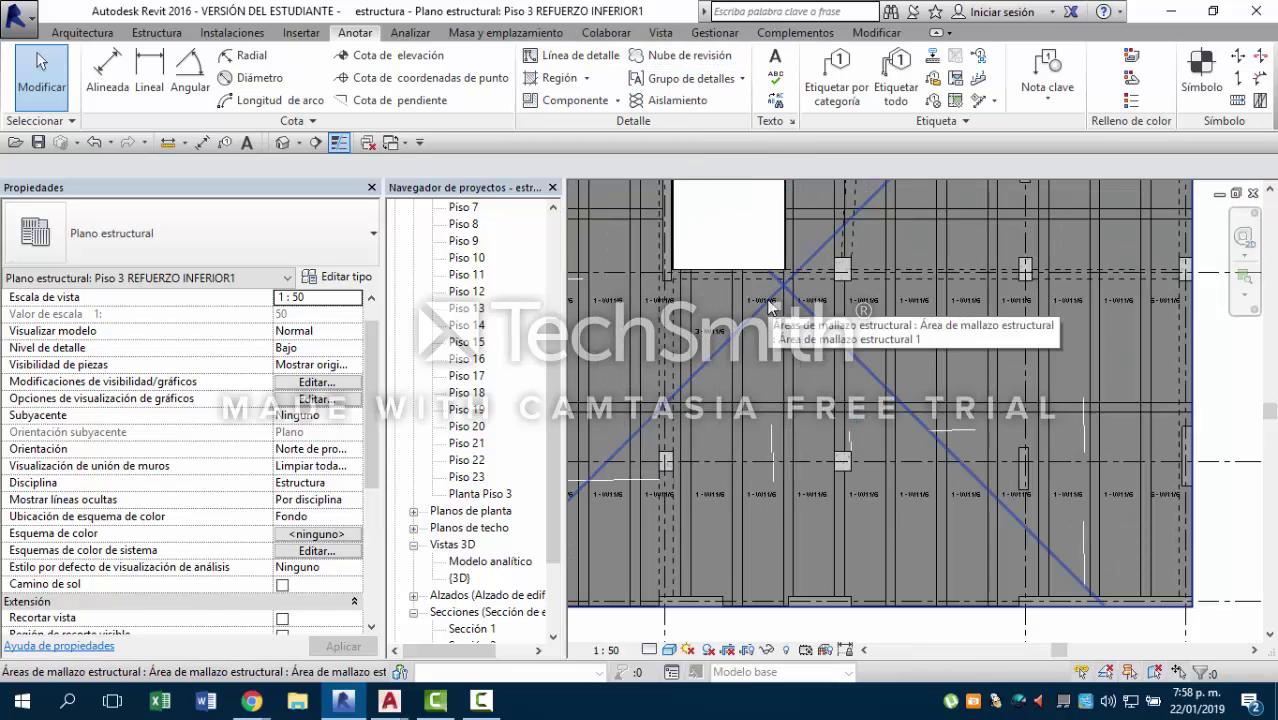
scroll(813, 357, "down", 1)
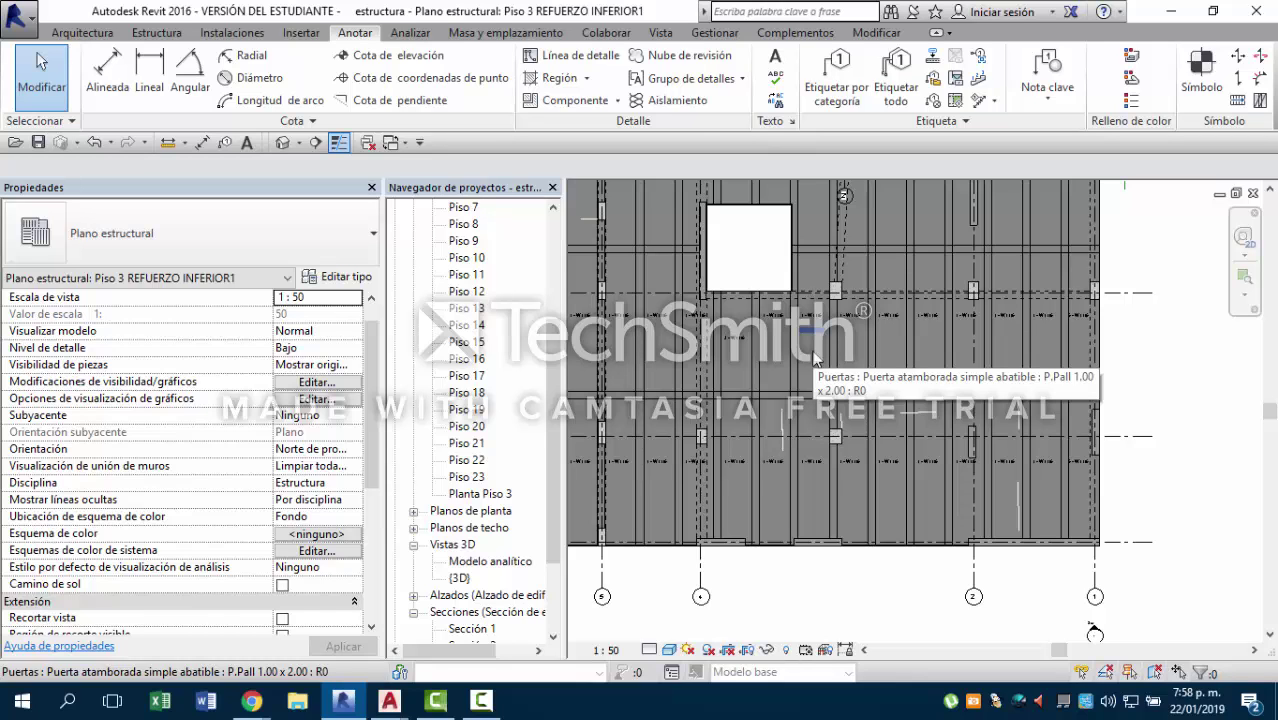
left_click(897, 80)
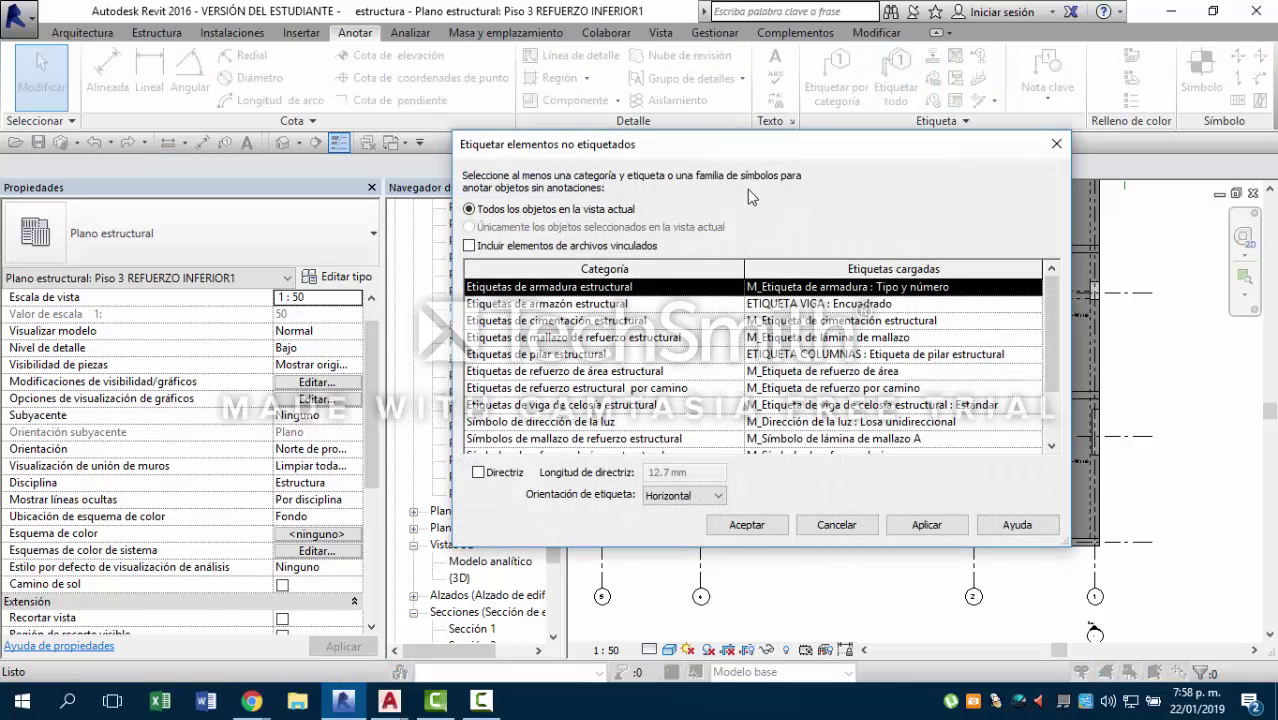
left_click(630, 338)
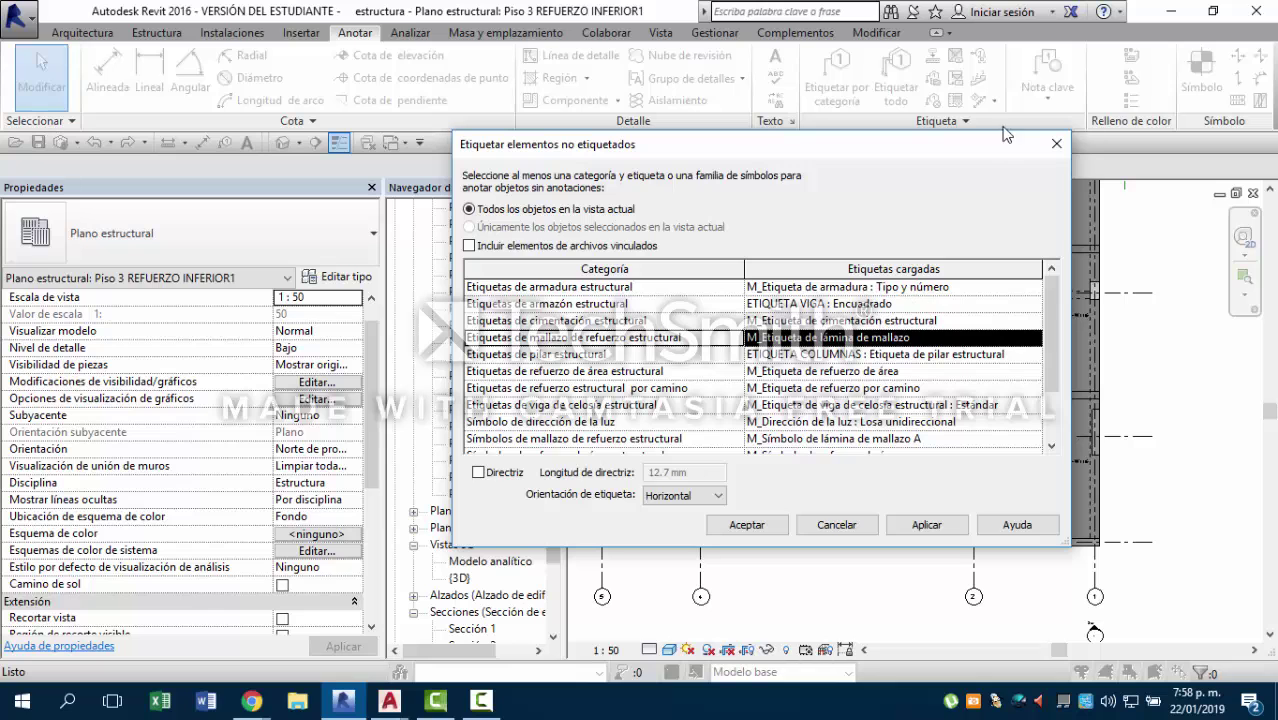
left_click(1056, 143)
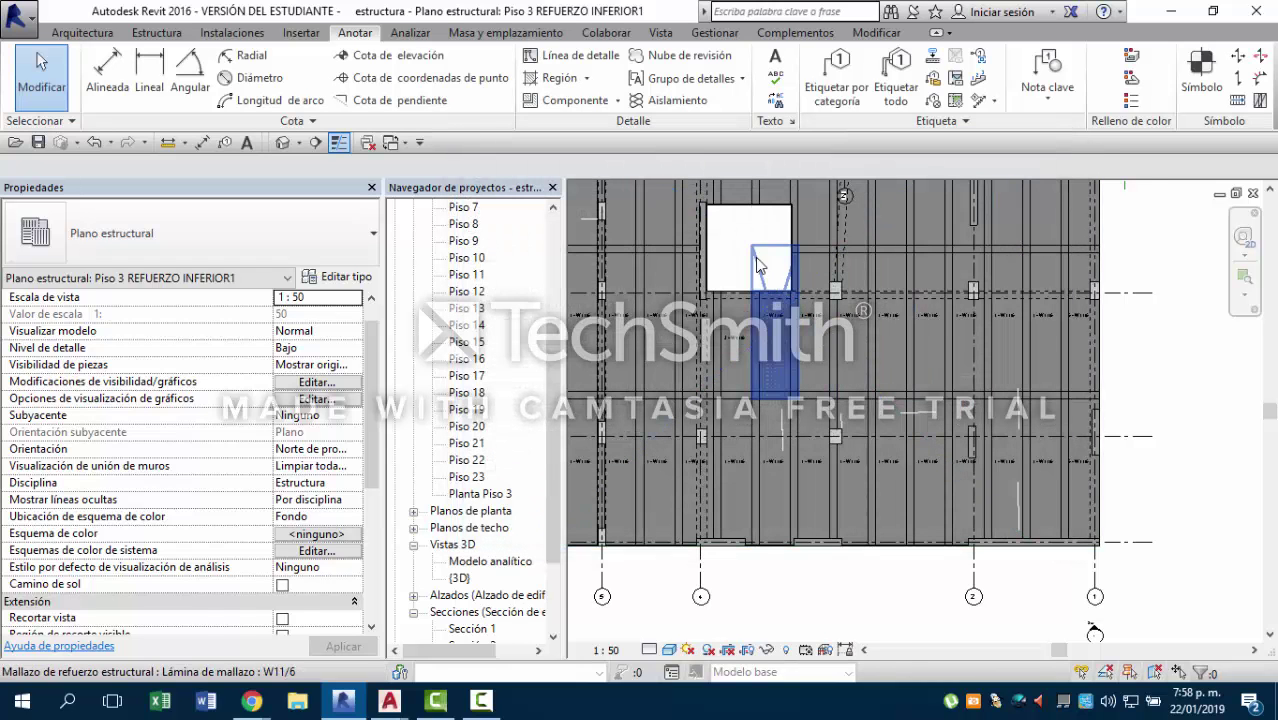
Start loading a family and open the Estructural folder inside Anotaciones in the Spanish_INTL library.
middle_click_drag(757, 265, 848, 340)
scroll(848, 340, "up", 1)
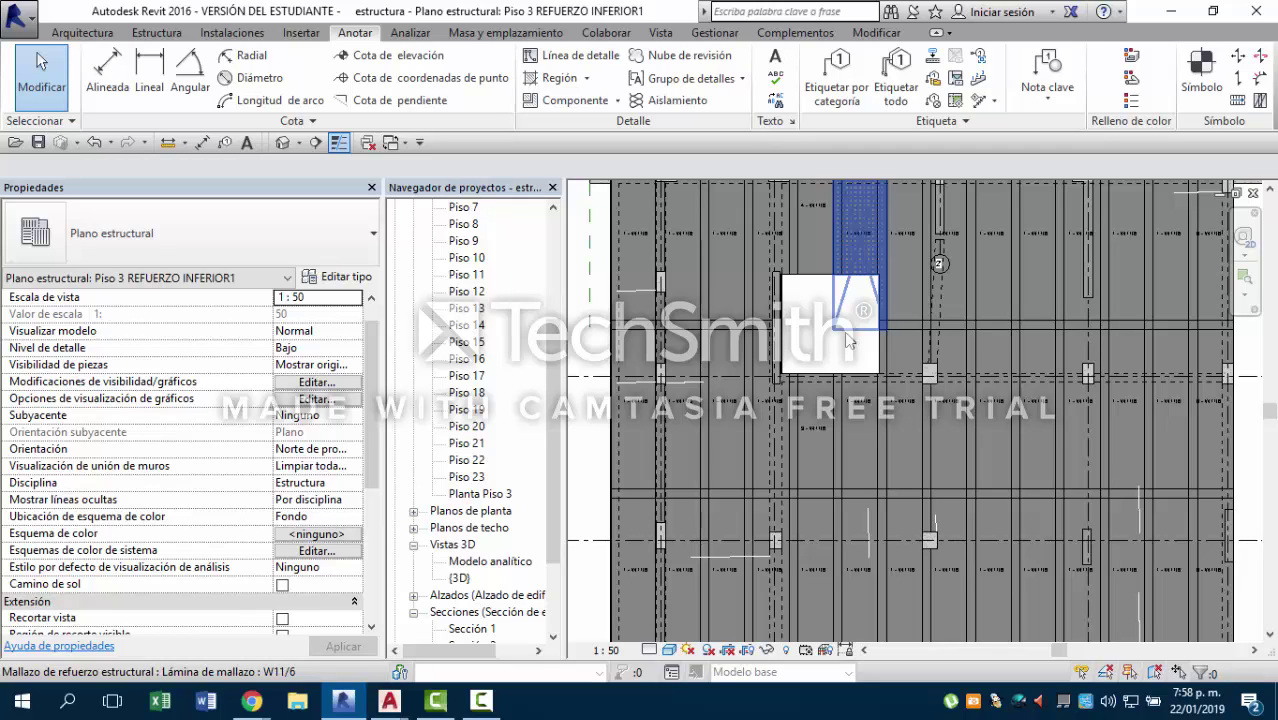
left_click(300, 33)
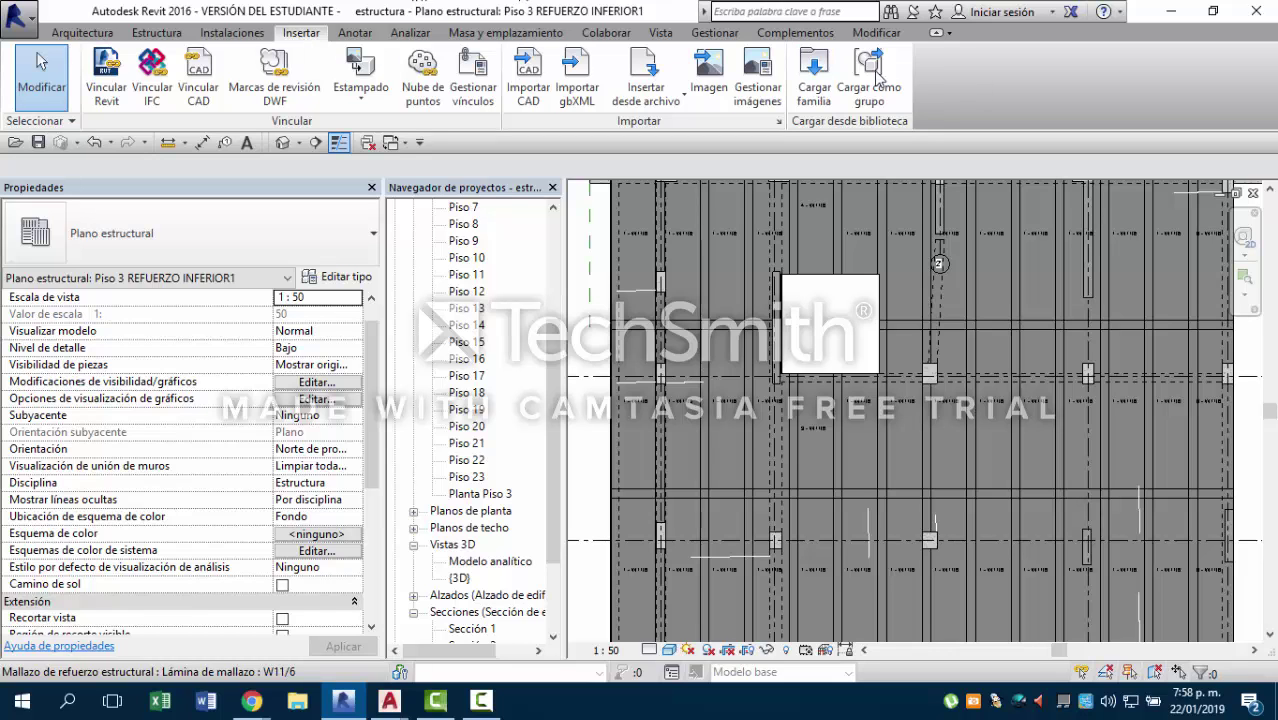
left_click(814, 80)
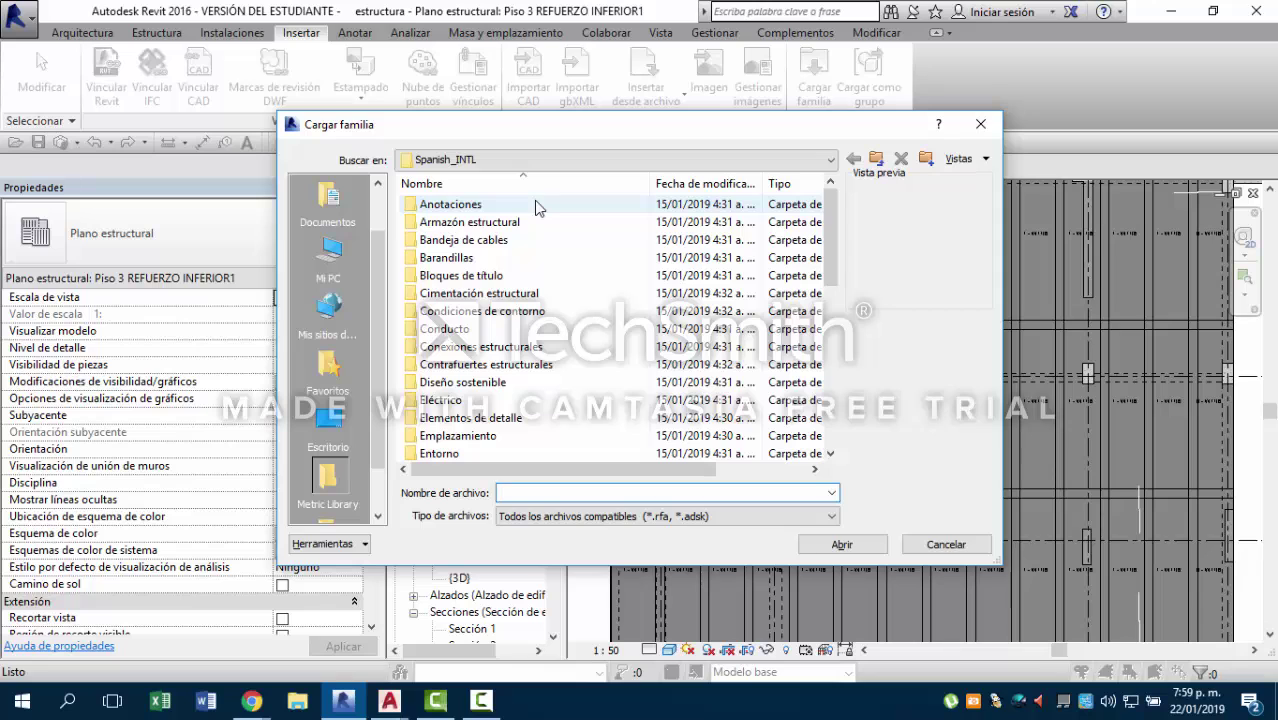
double_click(450, 204)
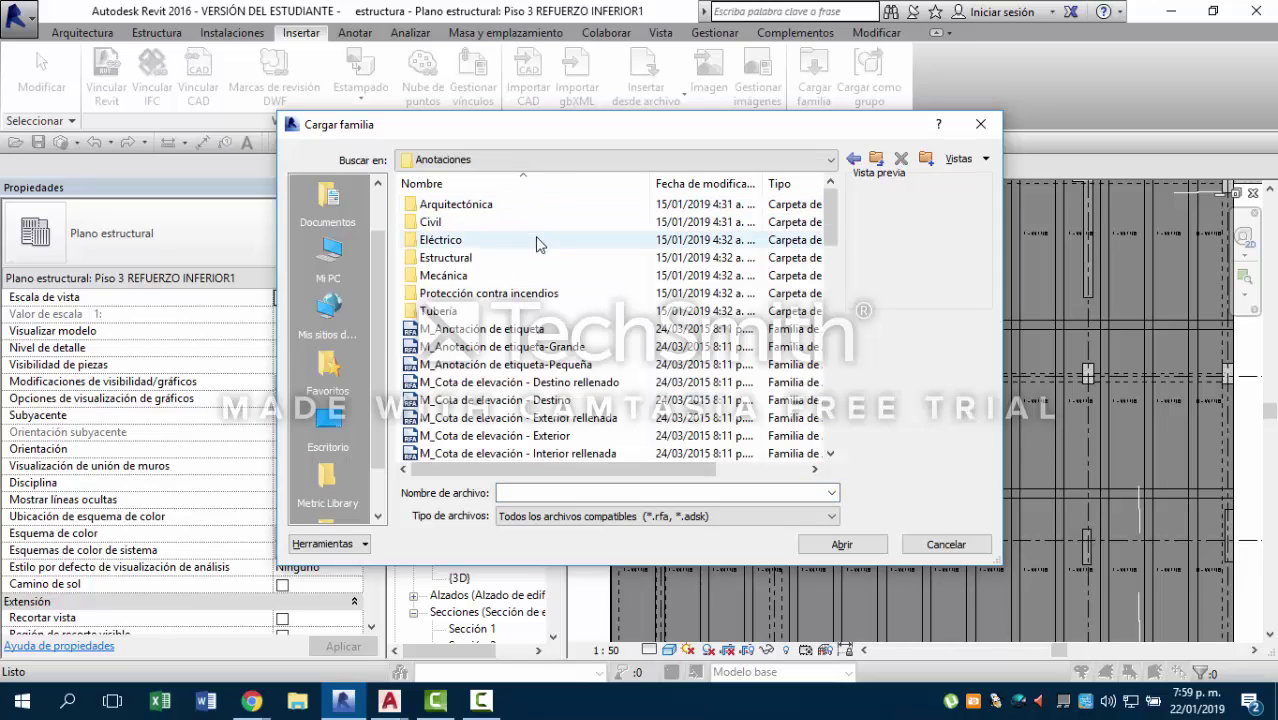
double_click(478, 258)
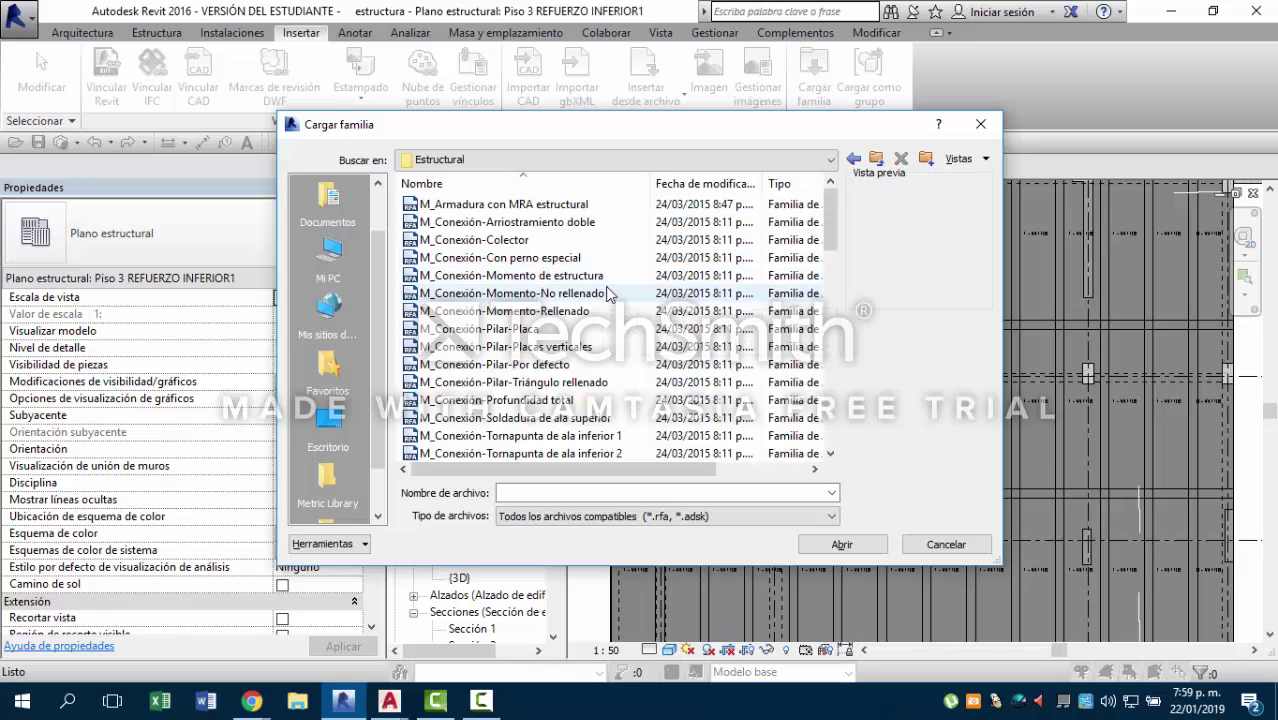
Load the families M_Símbolo de lámina de mallazo A, B, C and D from the Estructural folder.
scroll(648, 289, "down", 4)
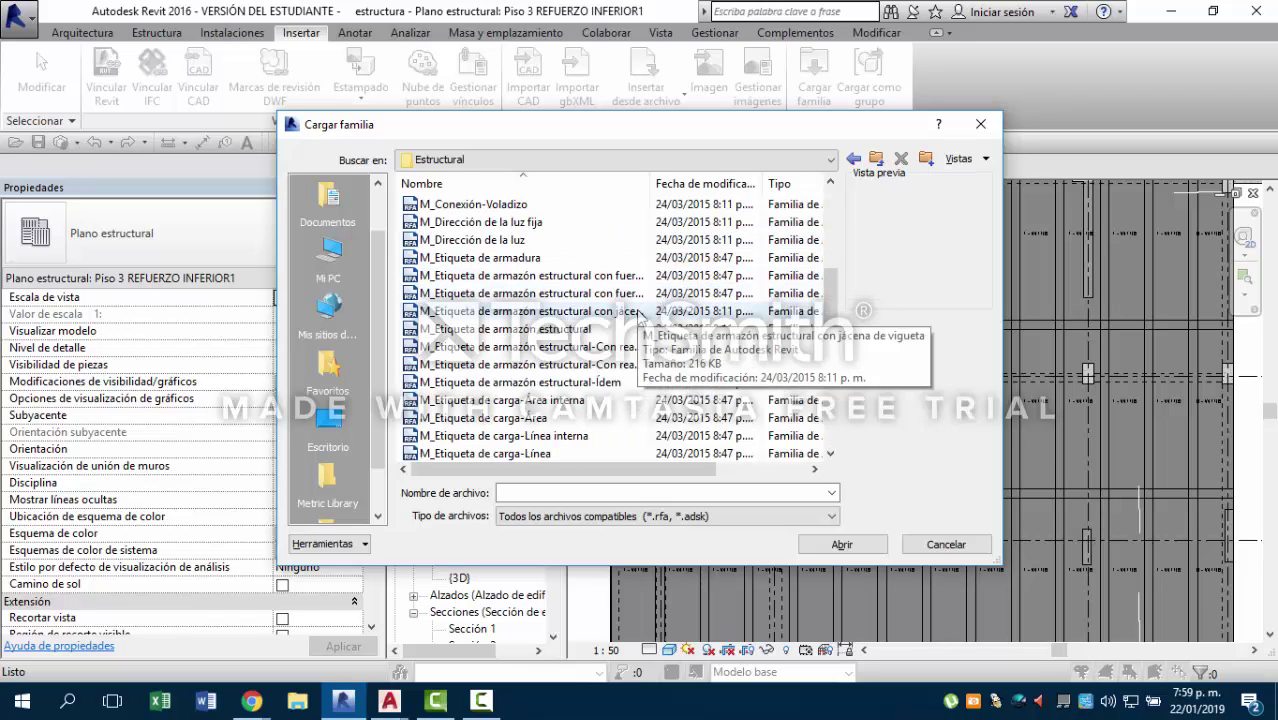
scroll(632, 320, "down", 8)
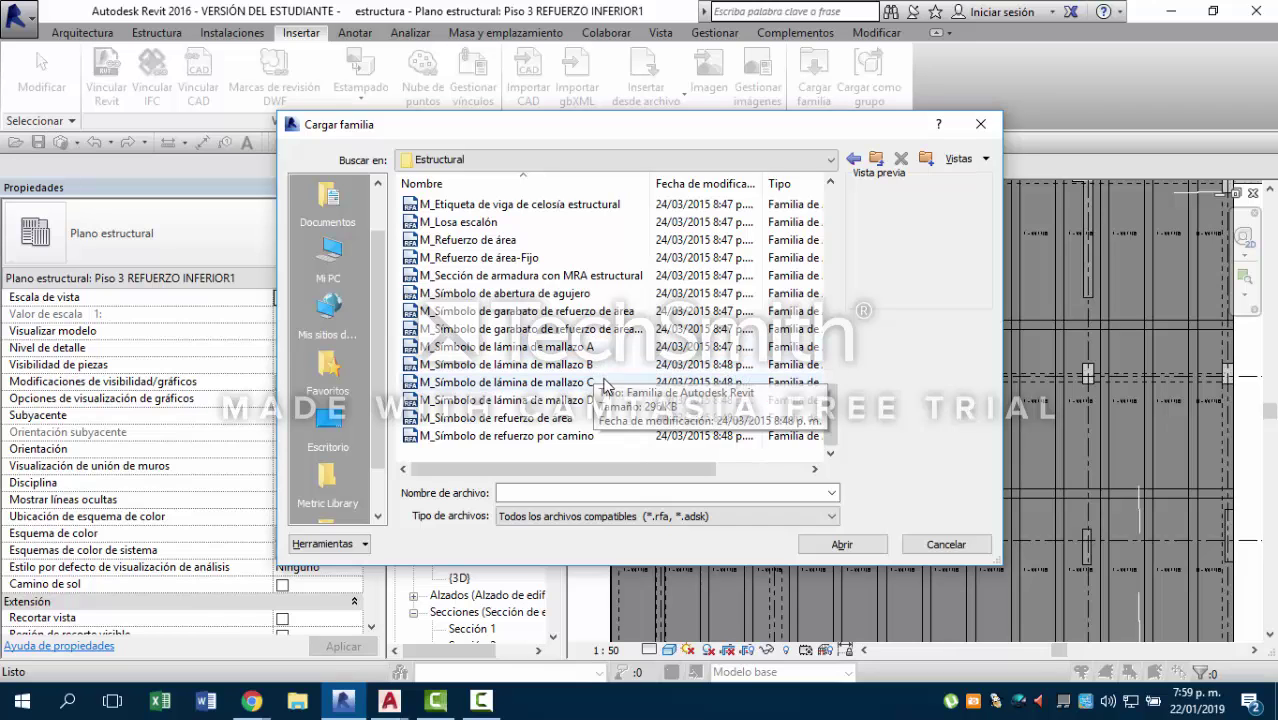
left_click(580, 402)
left_click(587, 382, "ctrl")
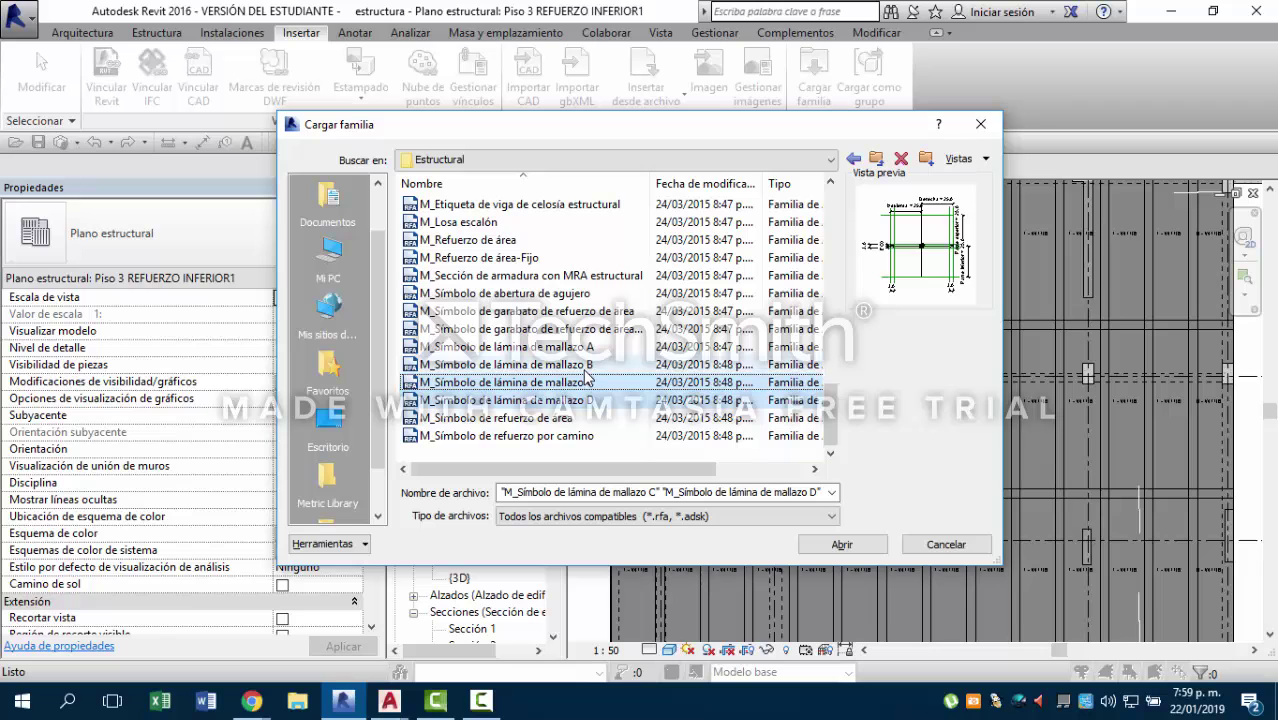
left_click(598, 364, "shift")
left_click(597, 348, "shift")
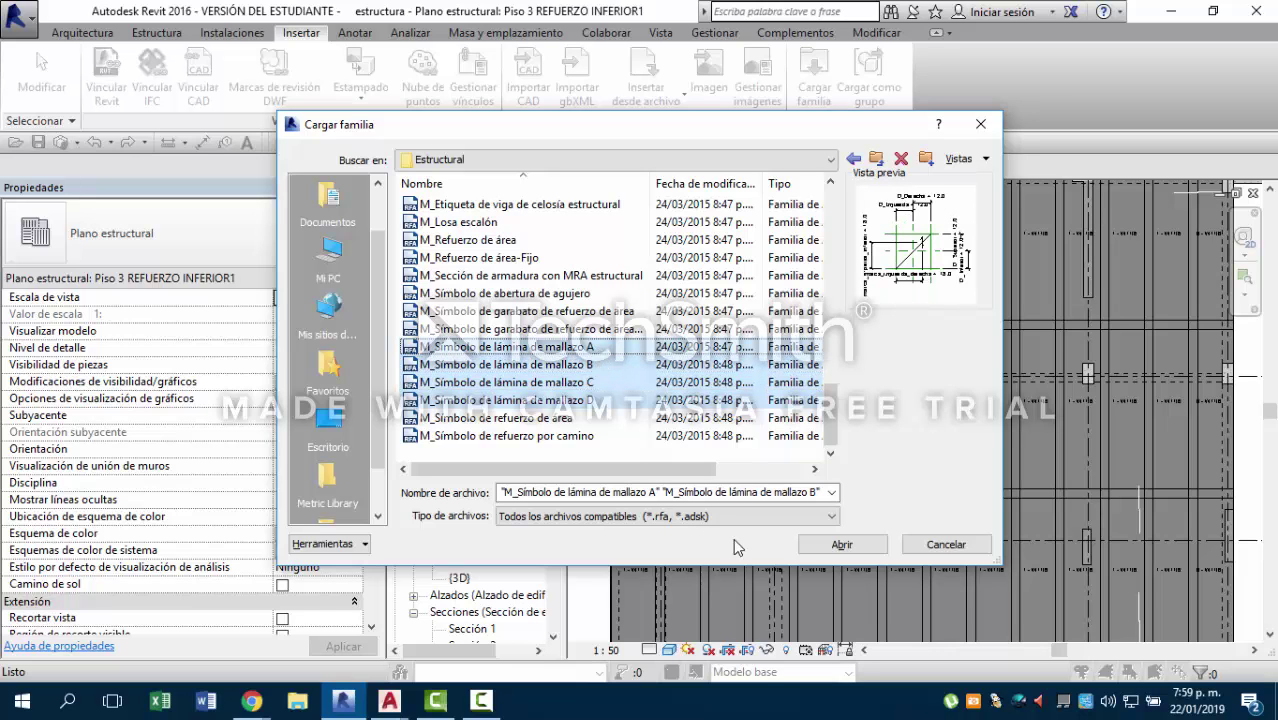
left_click(864, 548)
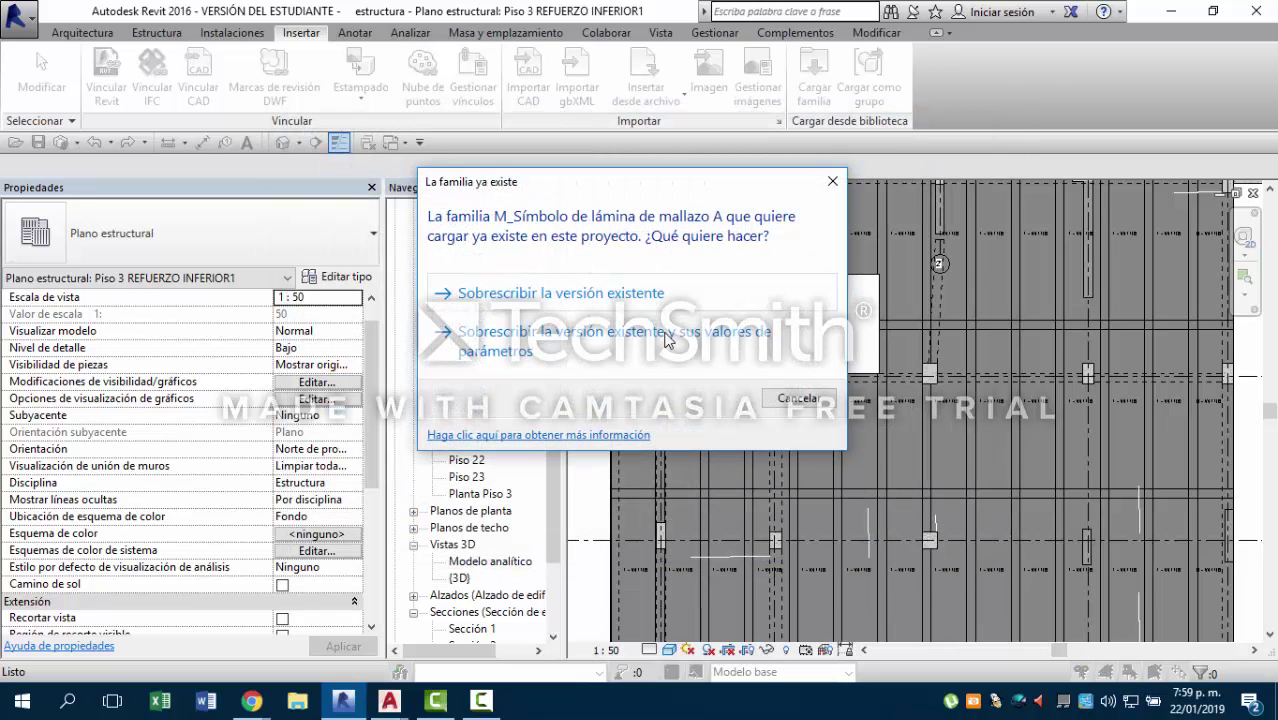
Overwrite the project's existing version of the mesh sheet symbol families A, B, C and D, without their parameter values.
left_click(660, 298)
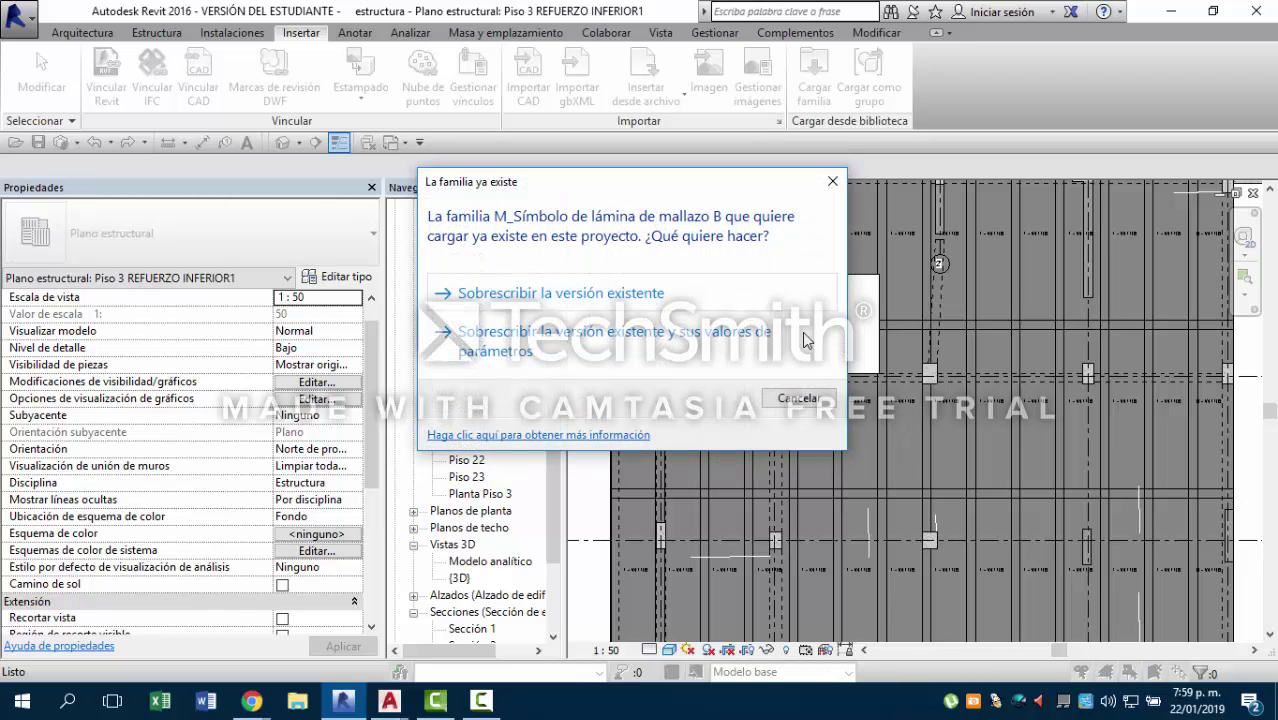
left_click(660, 296)
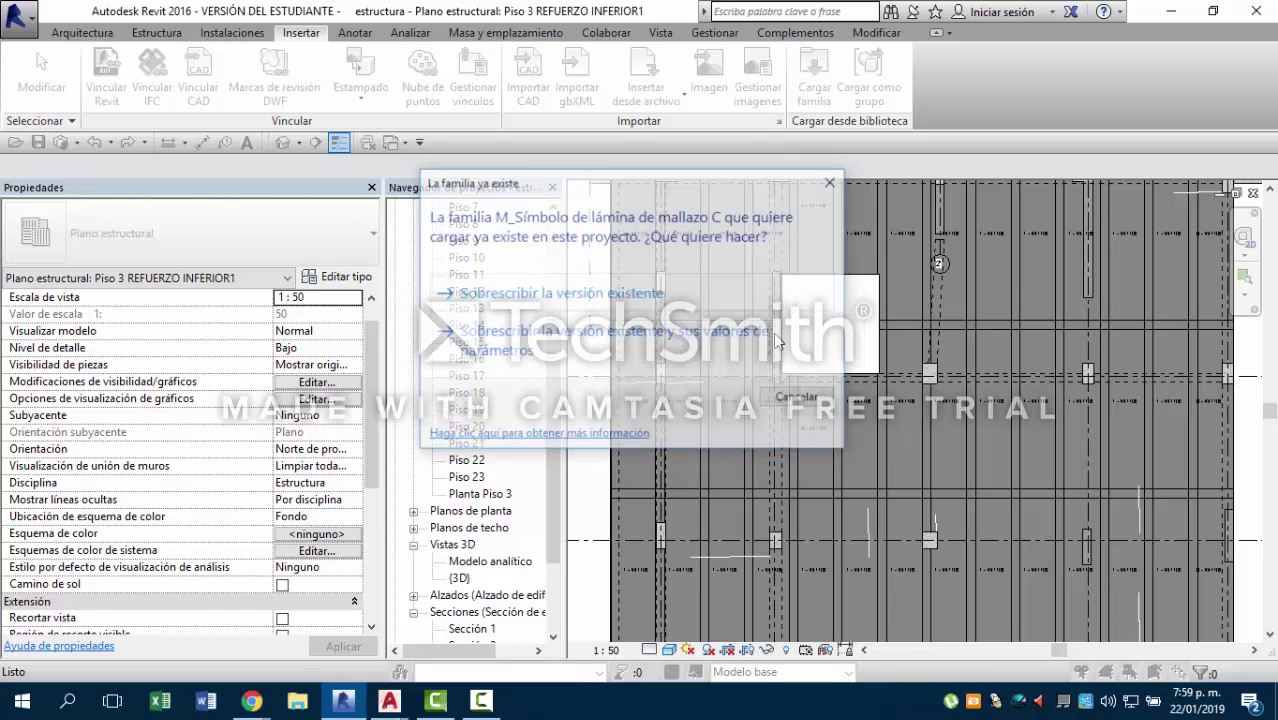
left_click(670, 291)
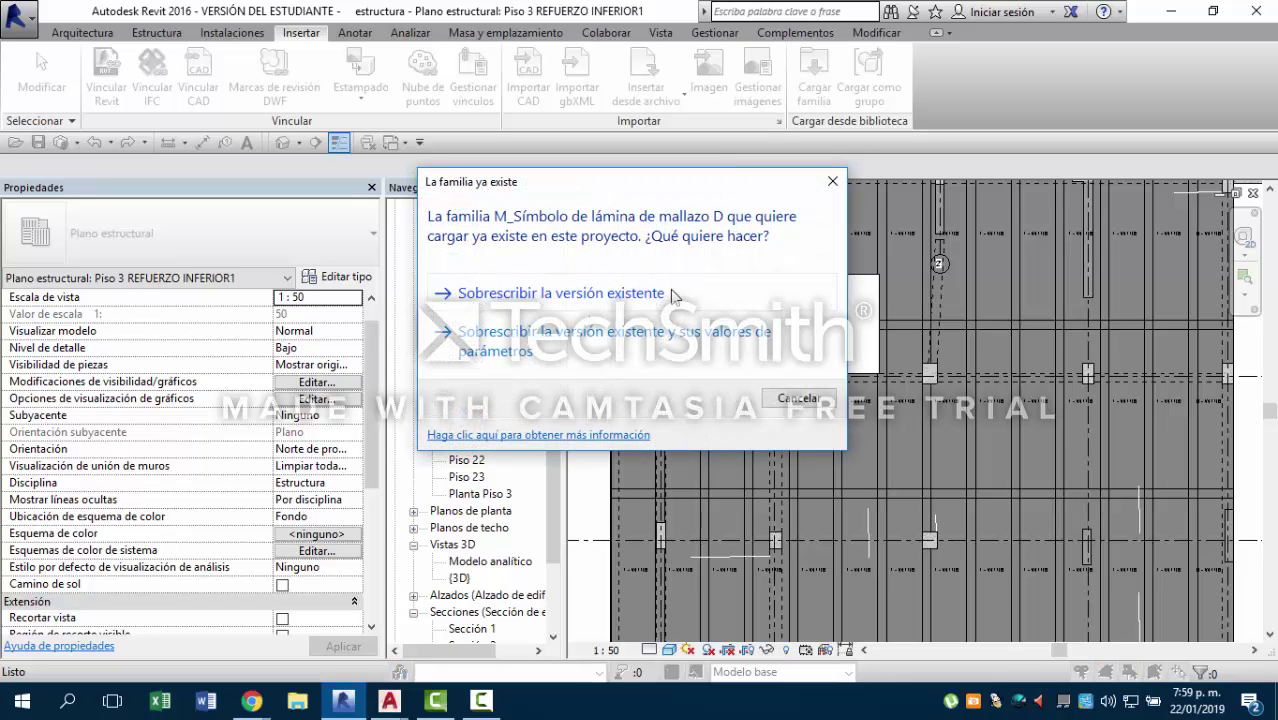
left_click(670, 293)
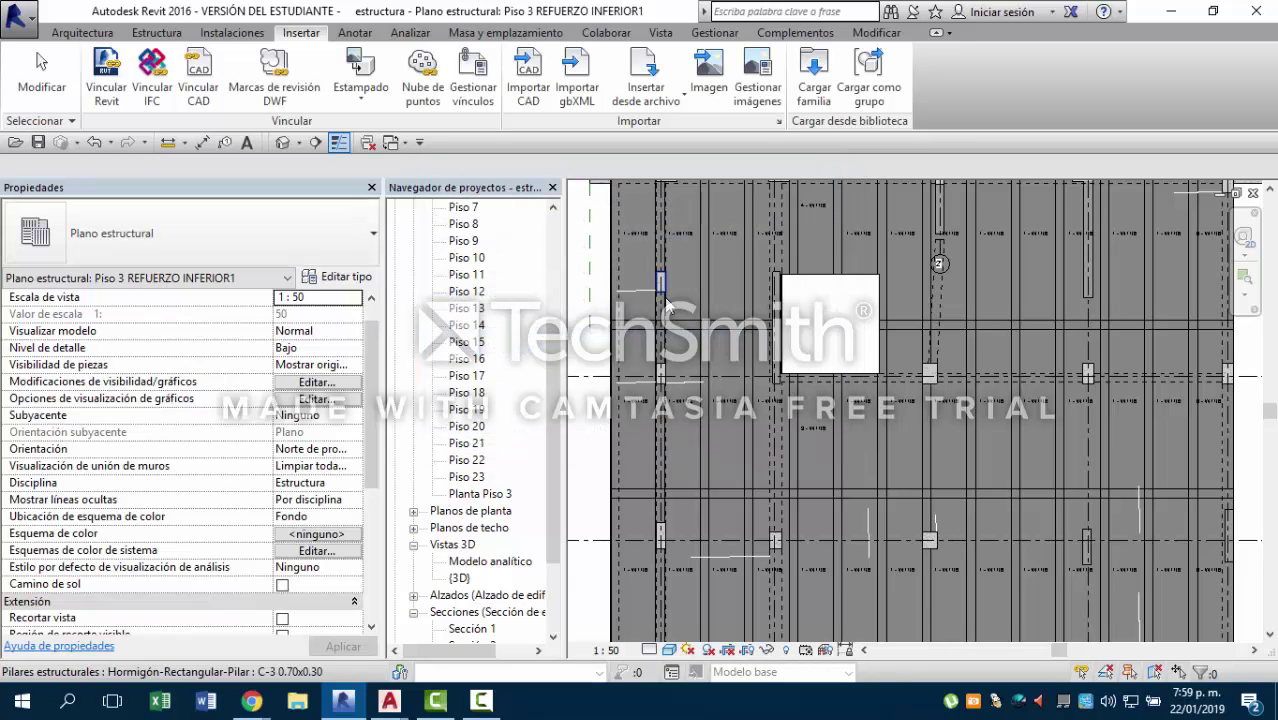
Try to tag the selected W11/6 mesh area of the Piso 3 slab with M_Etiqueta de lámina de mallazo.
left_click(157, 32)
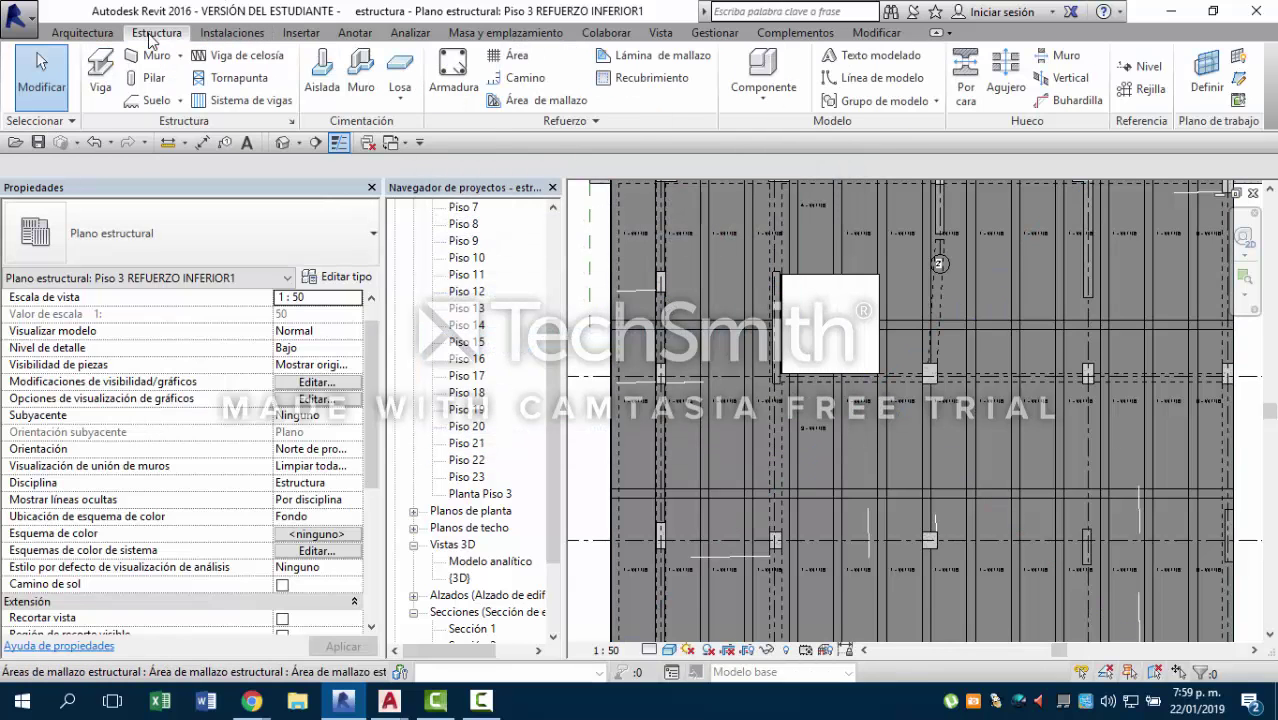
left_click(839, 418)
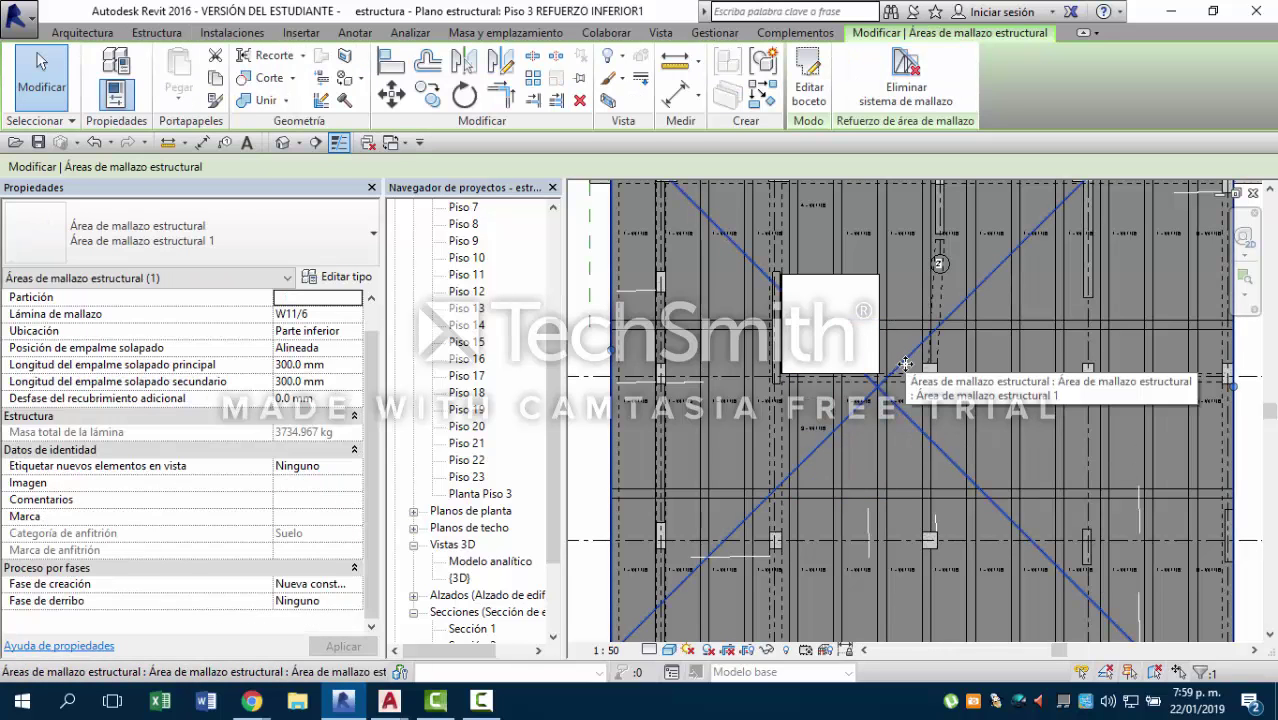
scroll(905, 365, "down", 1)
scroll(905, 365, "down", 1)
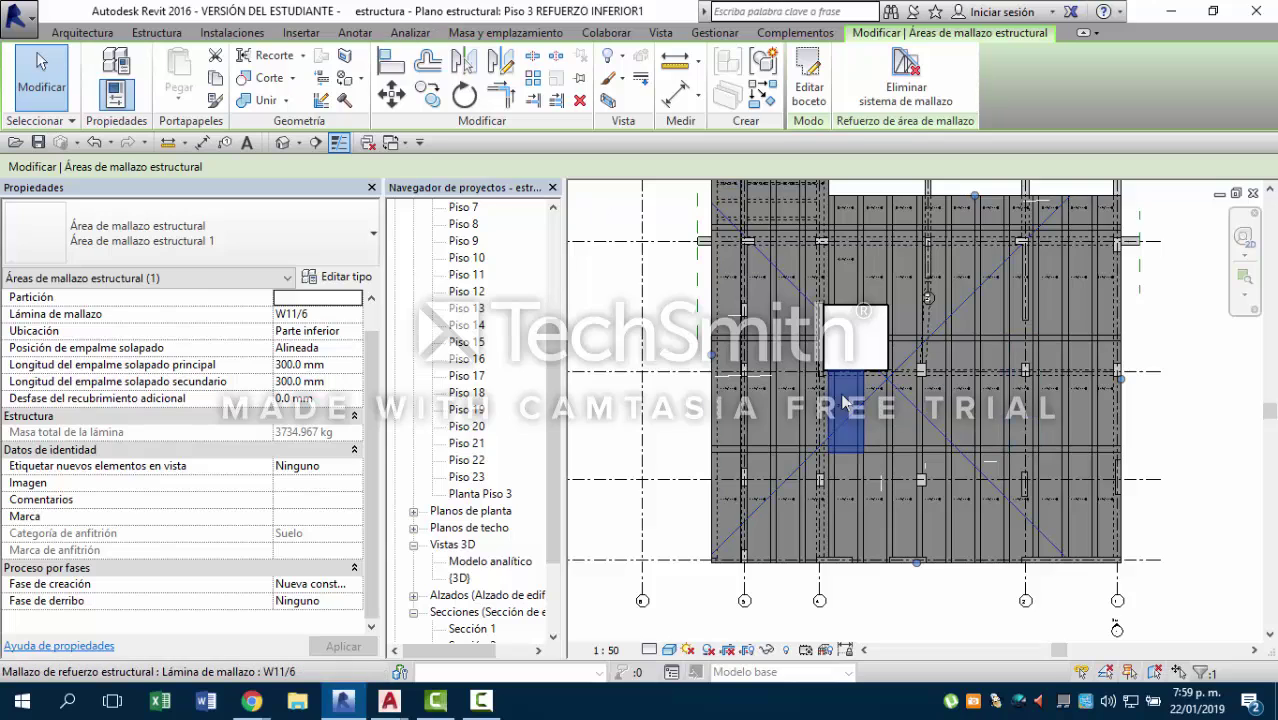
scroll(955, 252, "up", 2)
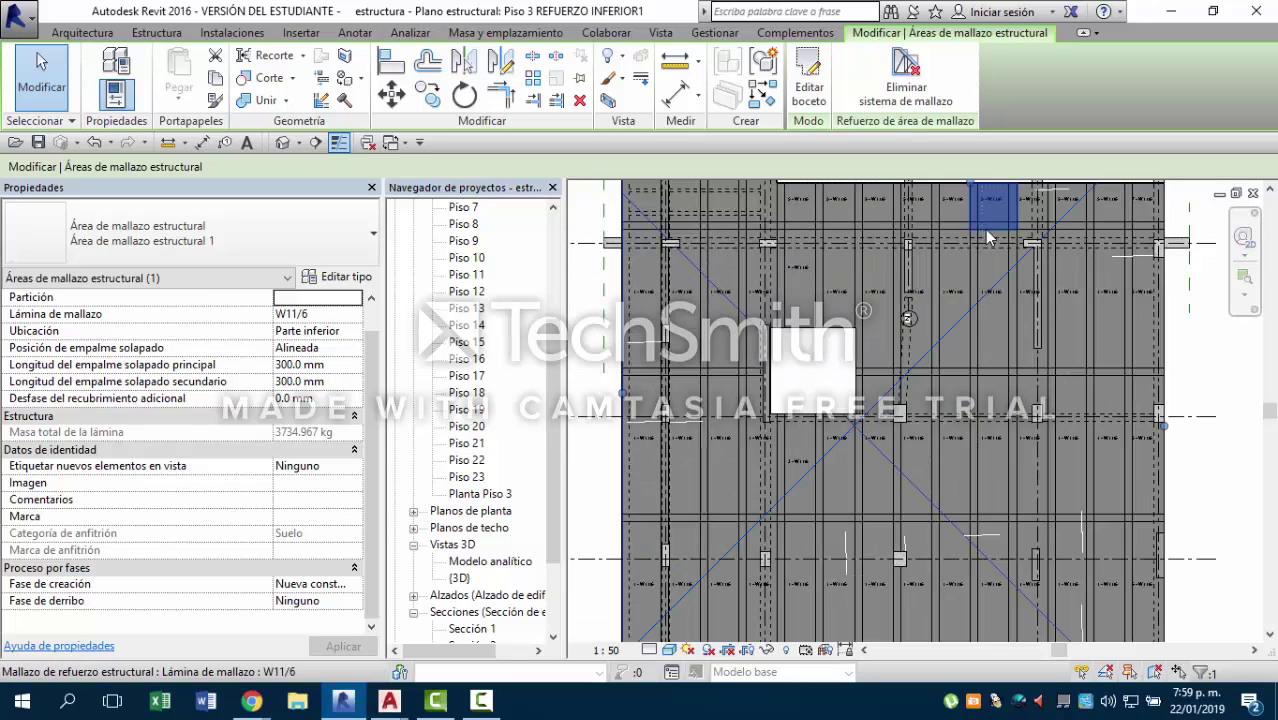
left_click(355, 32)
left_click(903, 68)
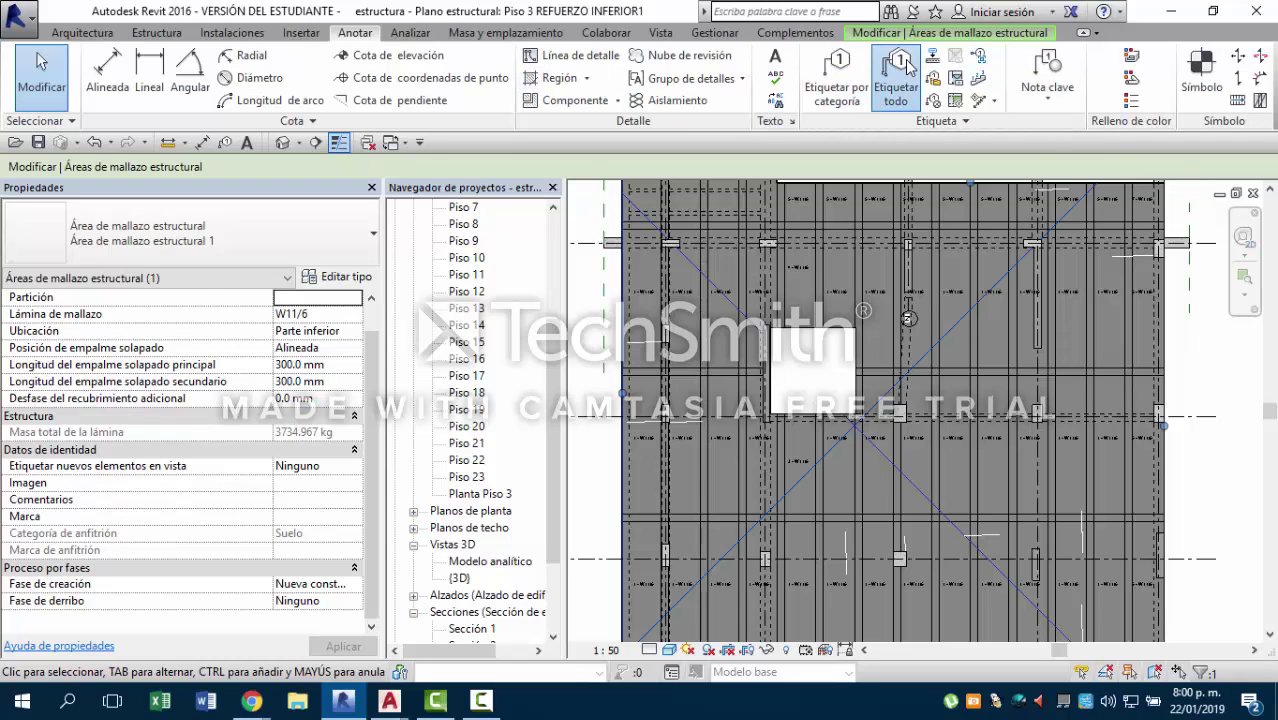
left_click(625, 306)
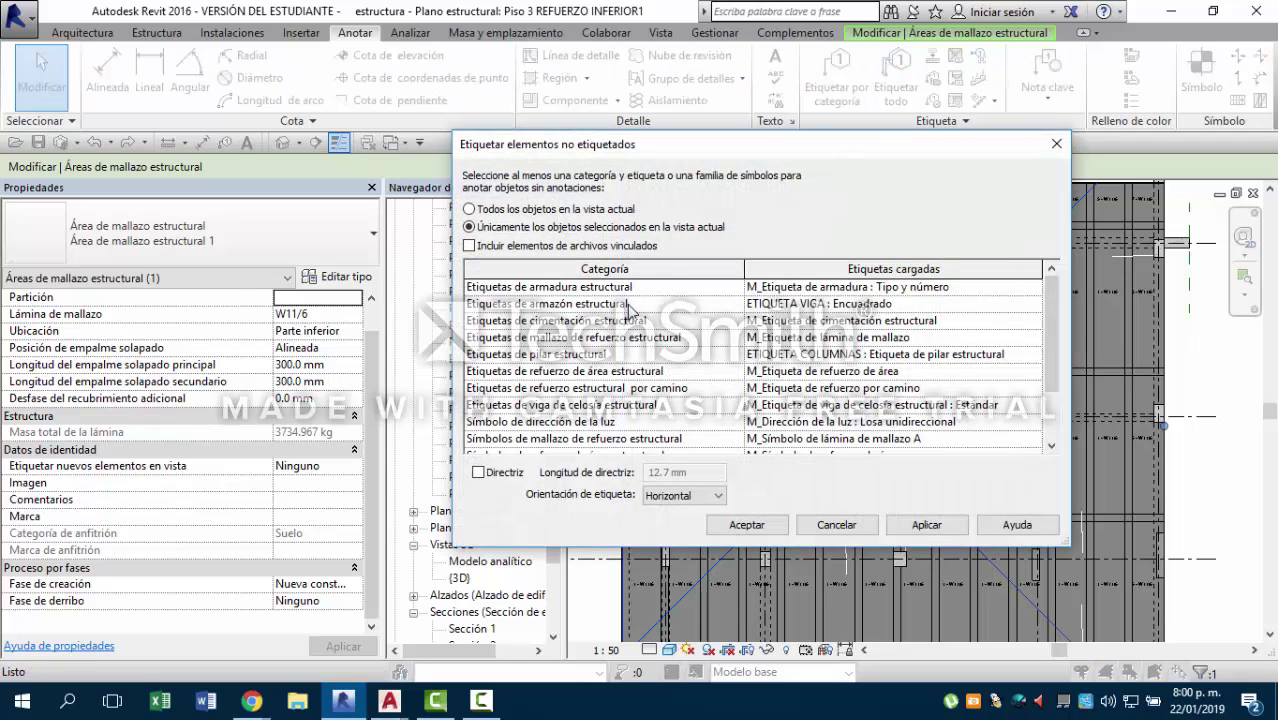
left_click(627, 340)
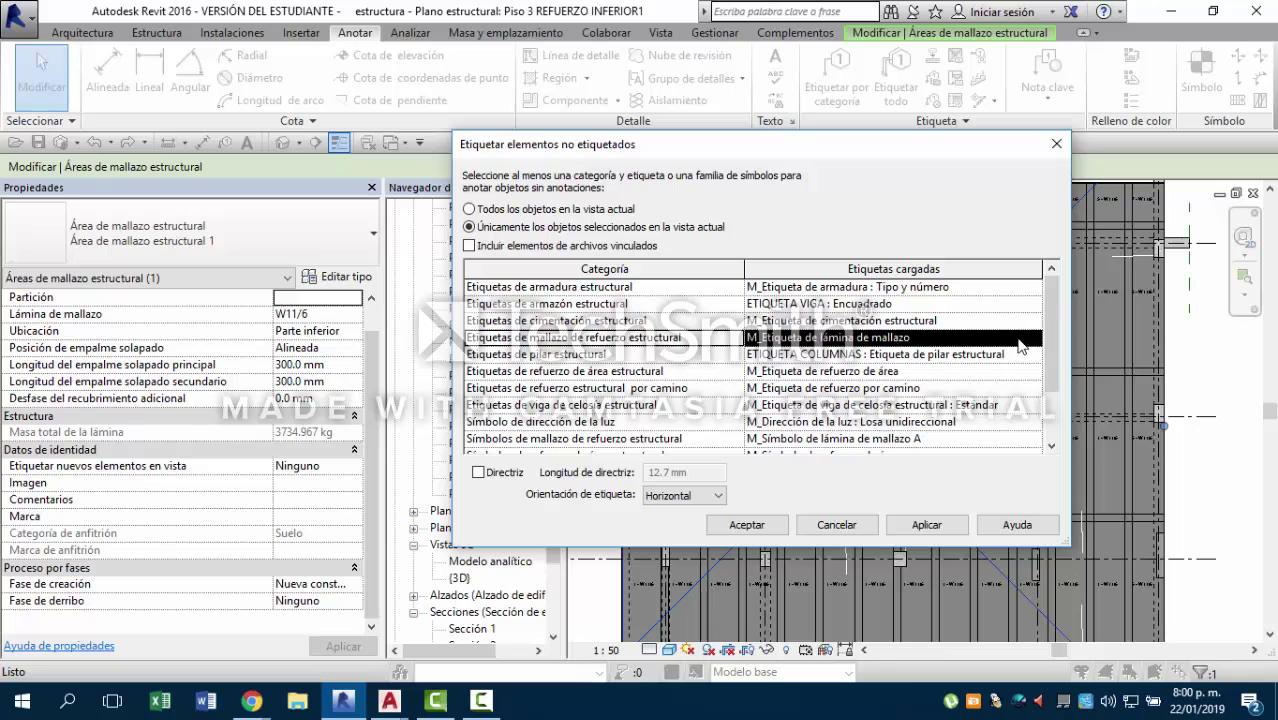
left_click(1030, 340)
left_click(1034, 340)
left_click(1034, 341)
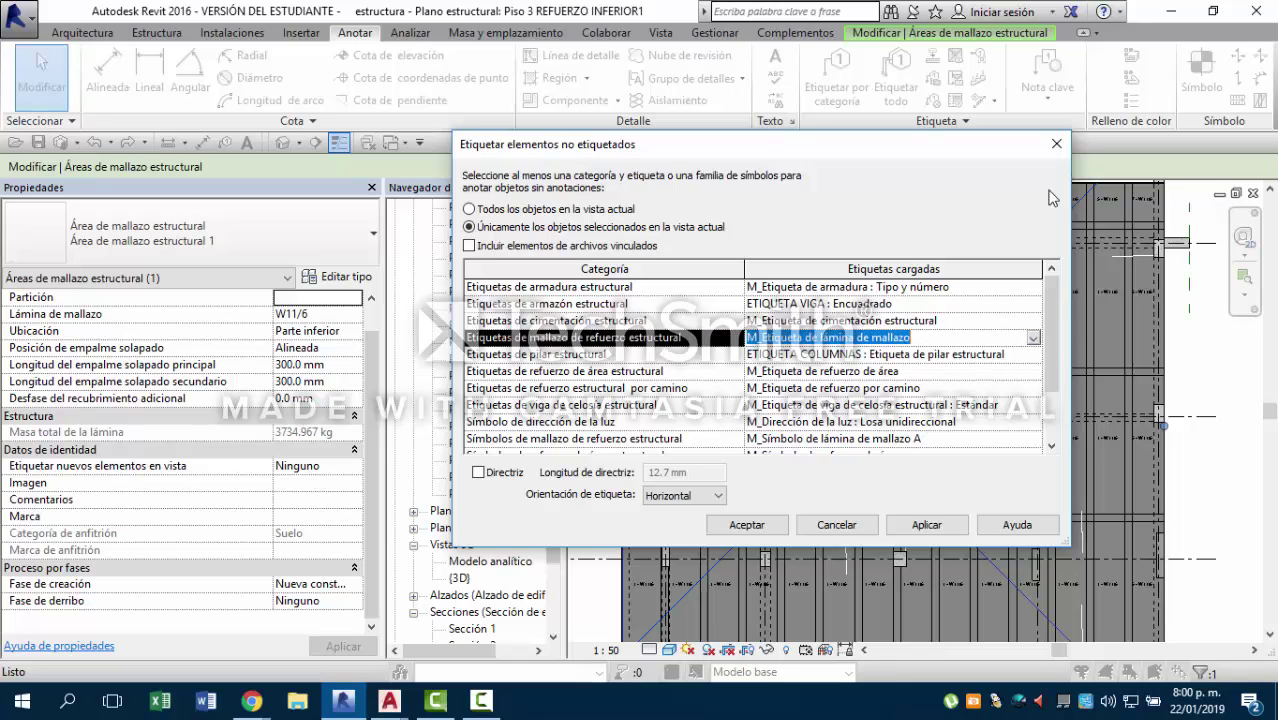
left_click(1058, 142)
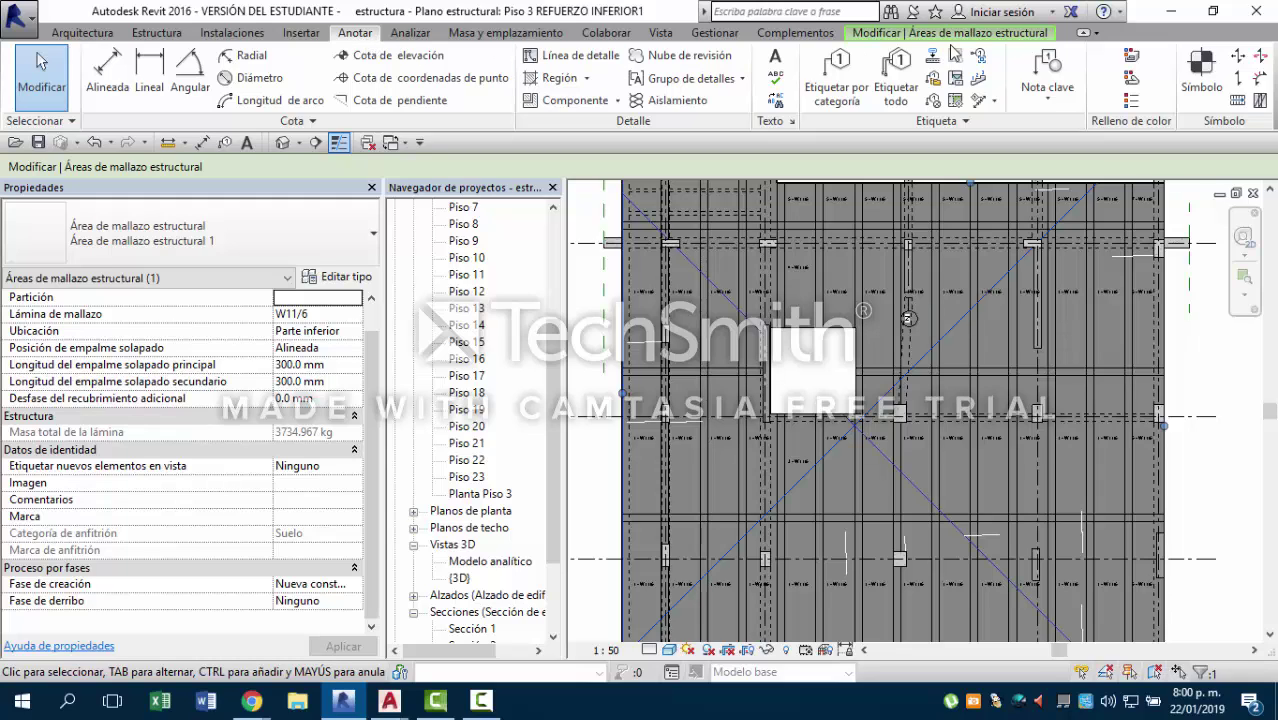
Try to place the Círculo type of M_Símbolo de lámina de mallazo B on a W11/6 mesh sheet.
left_click(1262, 102)
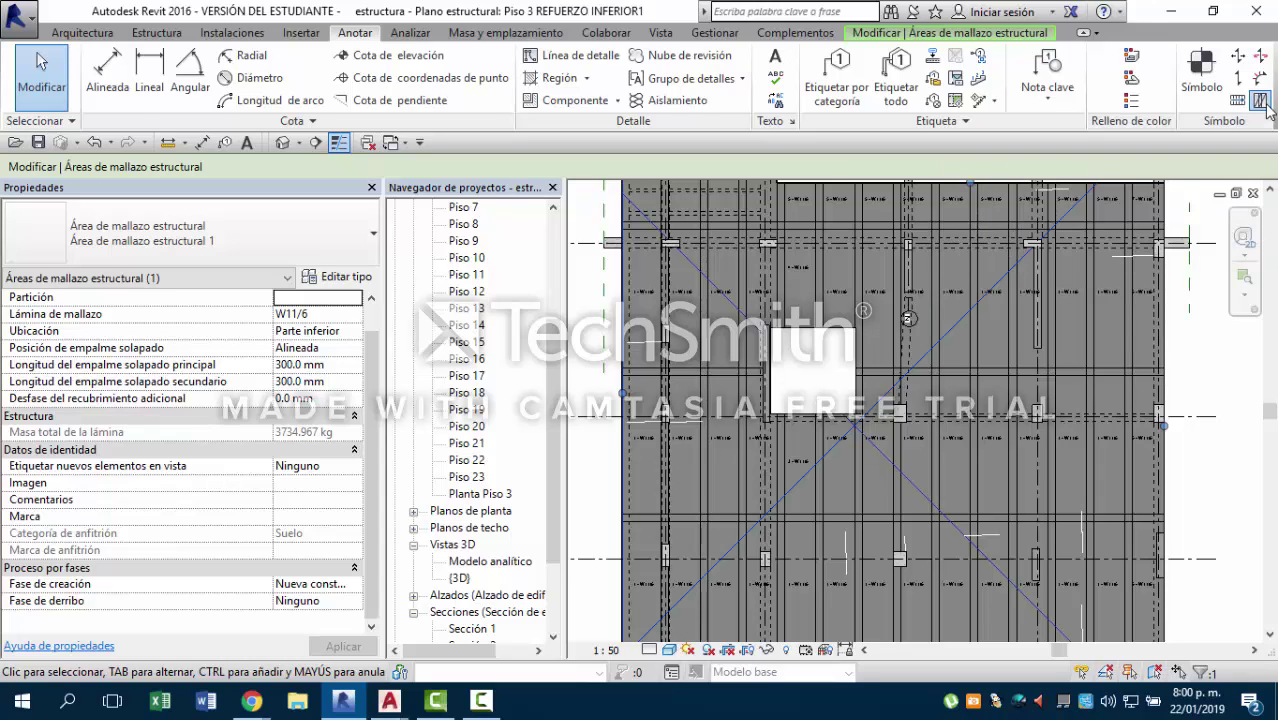
left_click(268, 232)
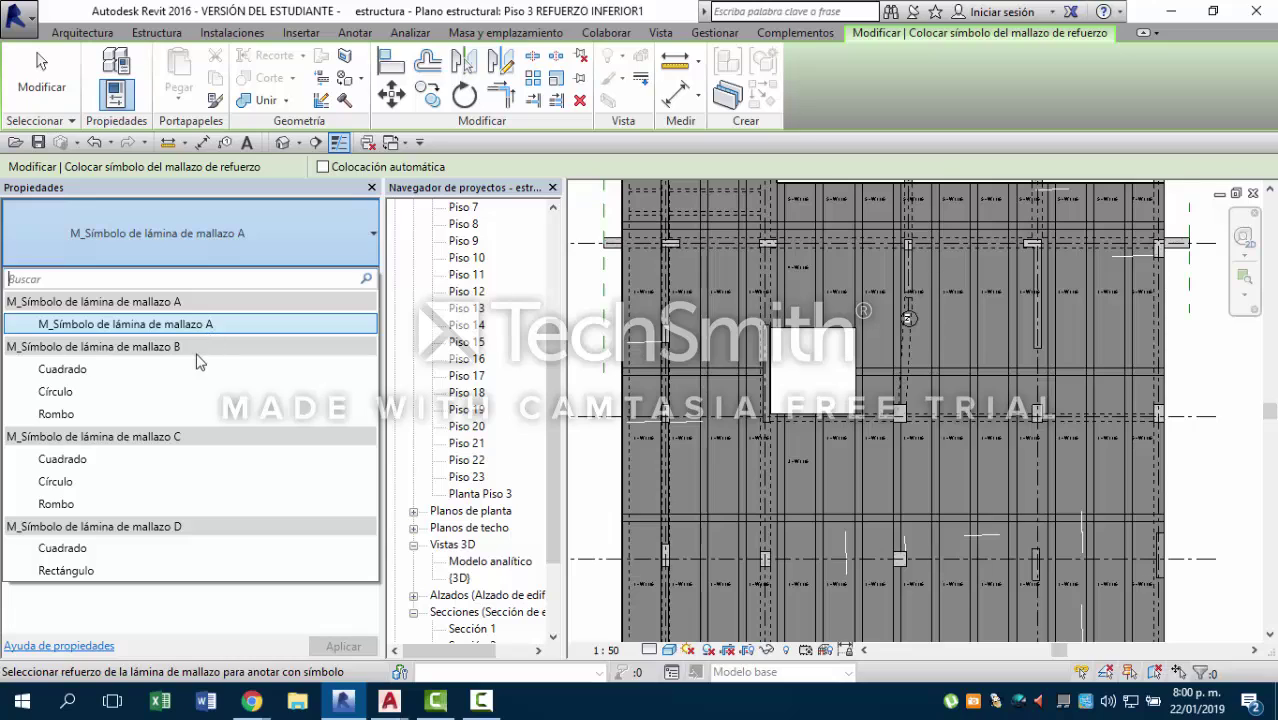
left_click(141, 396)
left_click(244, 229)
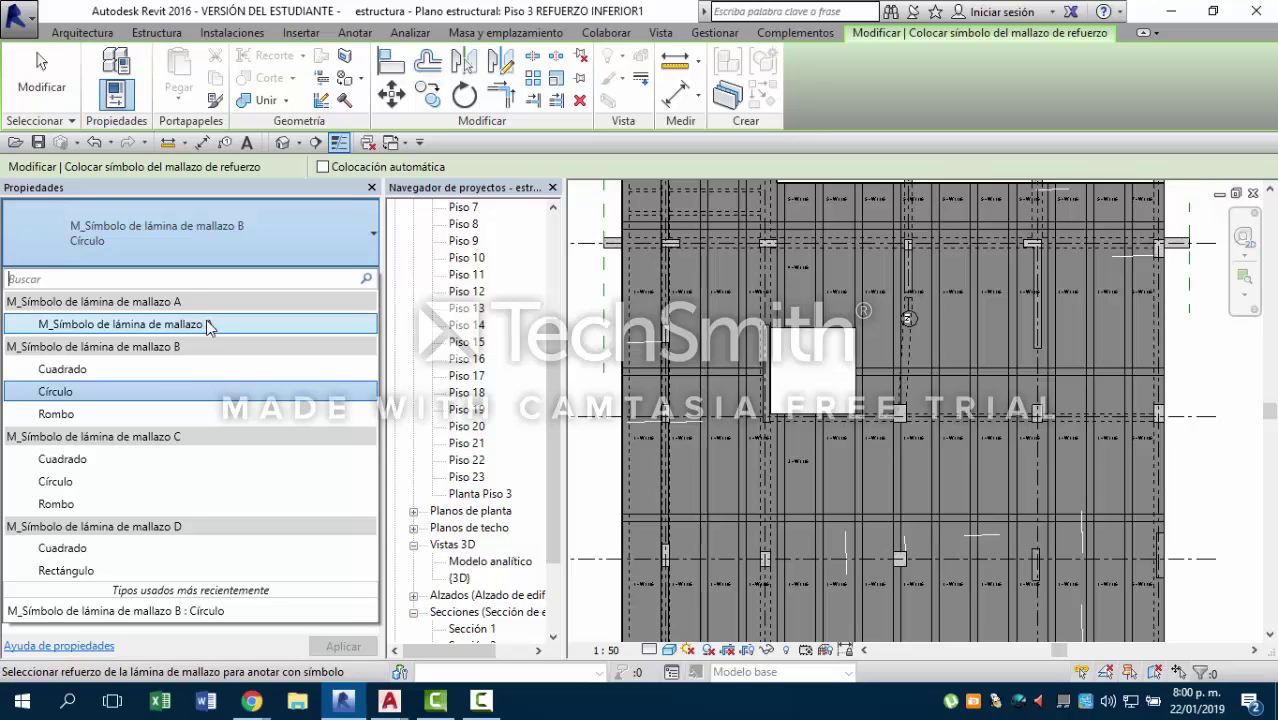
left_click(175, 391)
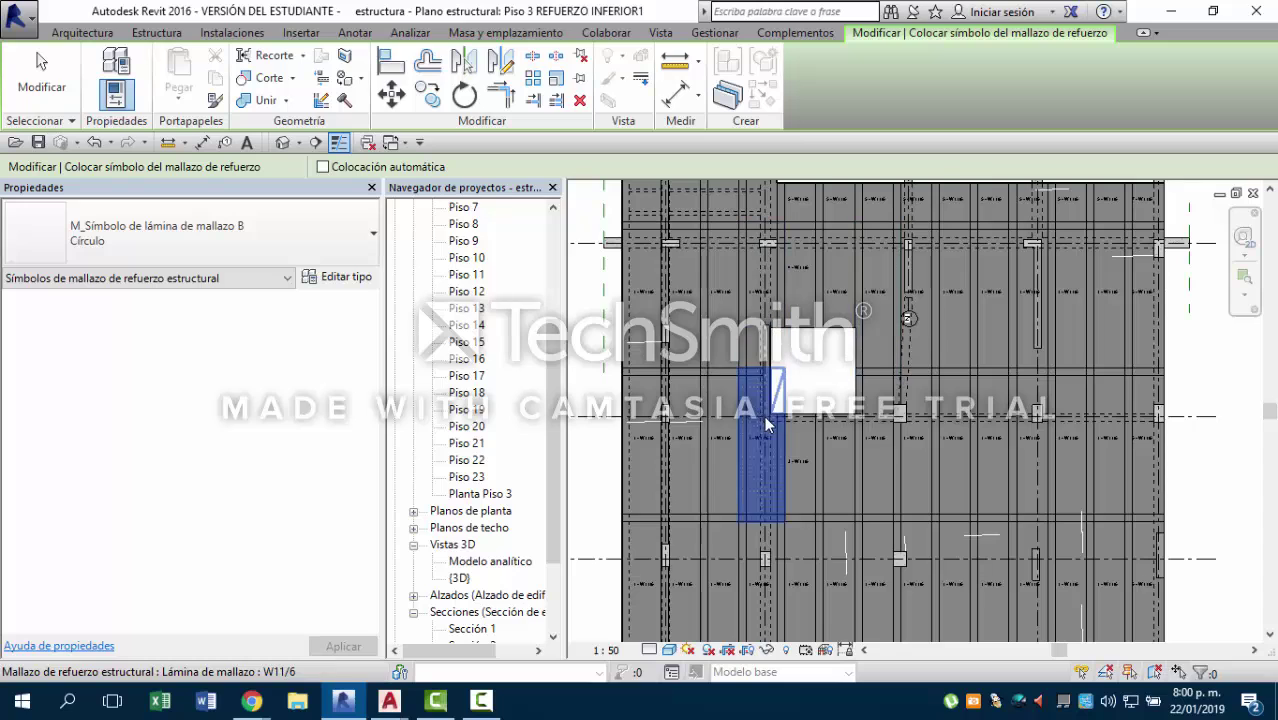
scroll(785, 395, "down", 2)
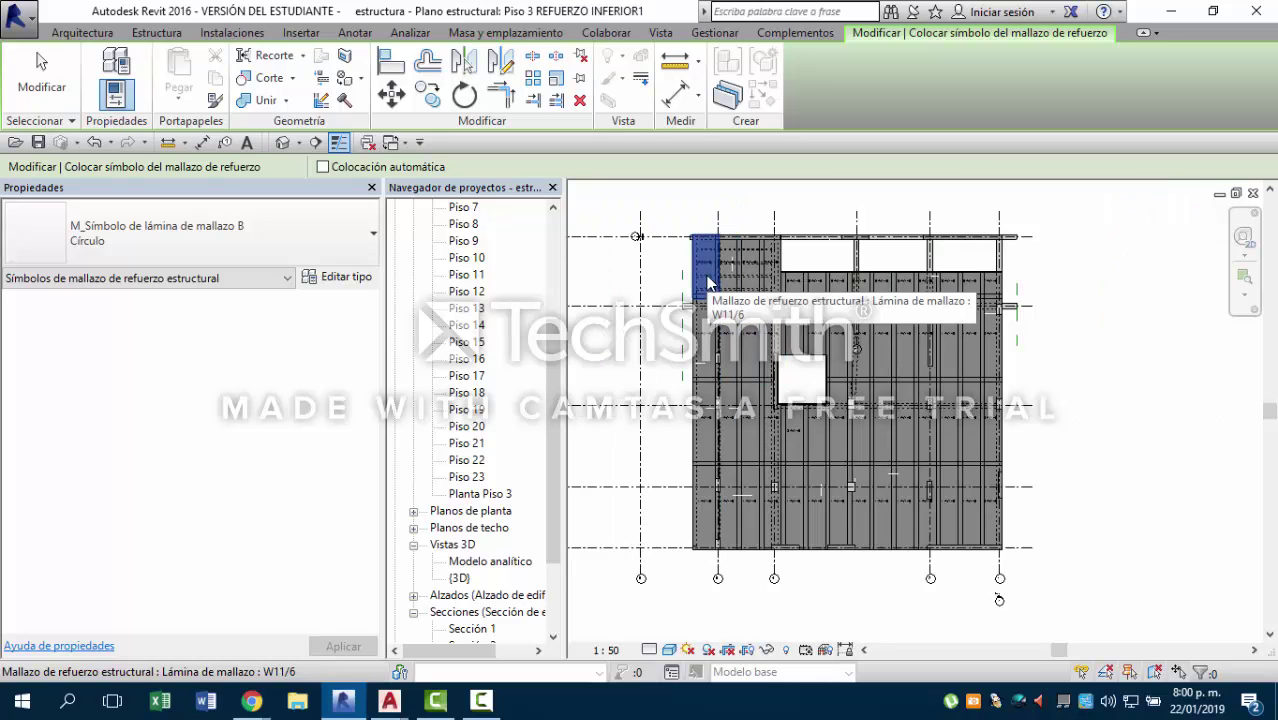
scroll(780, 260, "up", 5)
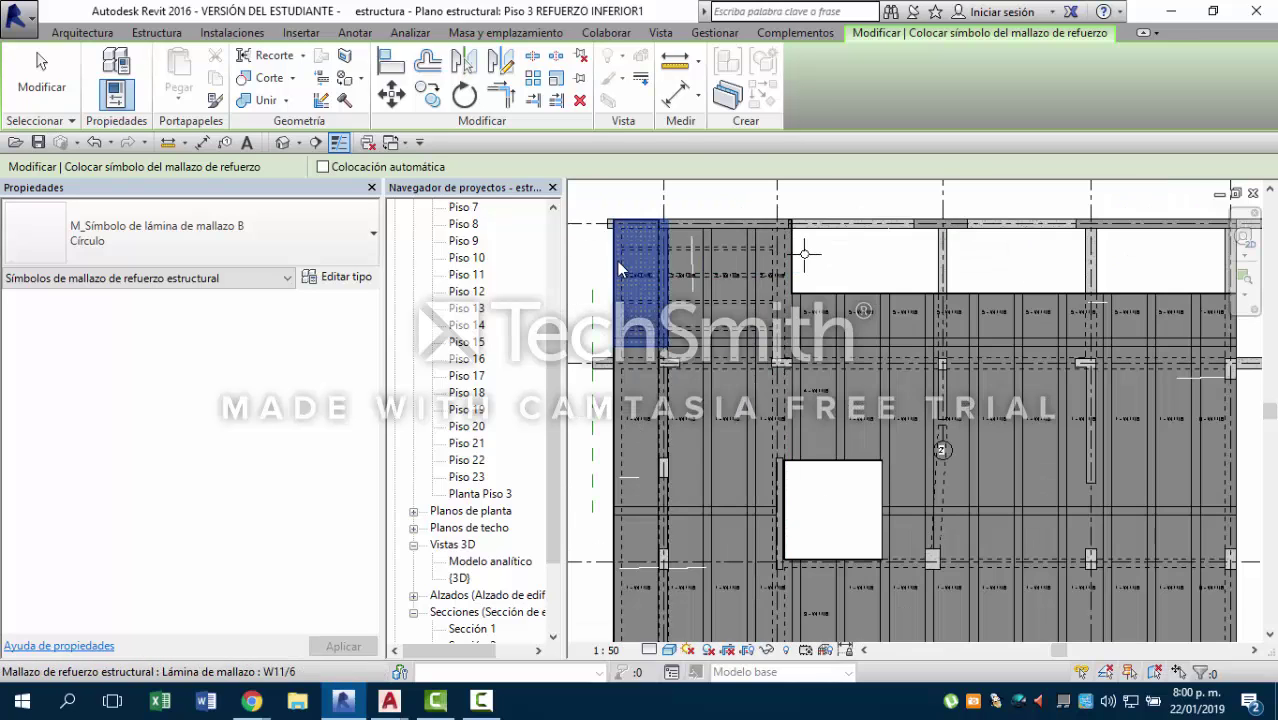
key("Escape")
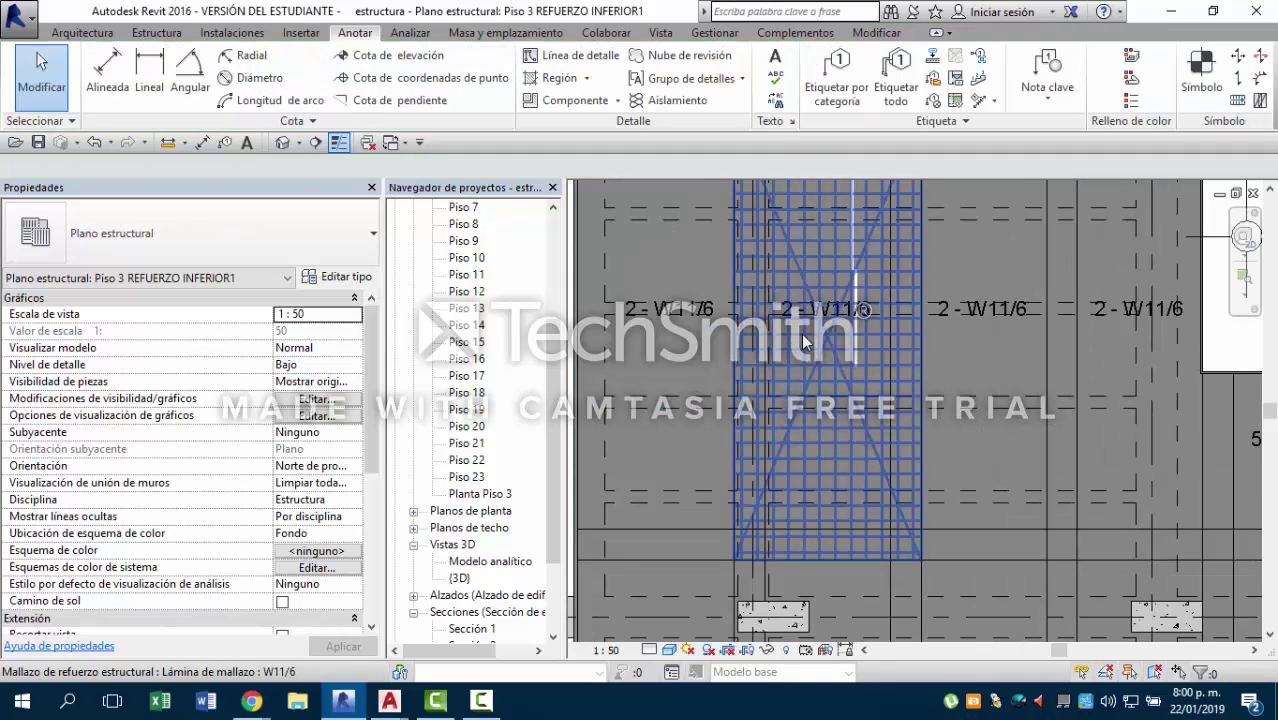
Start placing reinforcement mesh symbols for the slab's mesh area, using M_Símbolo de lámina de mallazo B with the Círculo type.
scroll(740, 340, "down", 4)
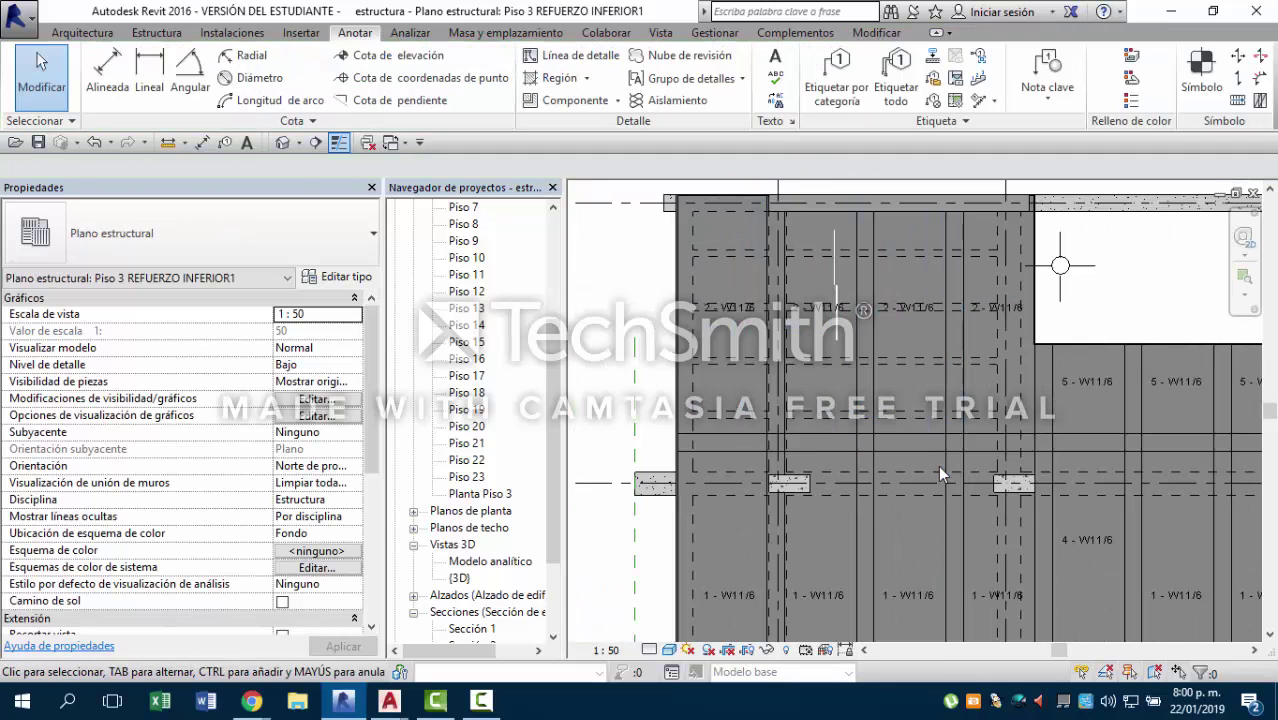
scroll(896, 338, "down", 3)
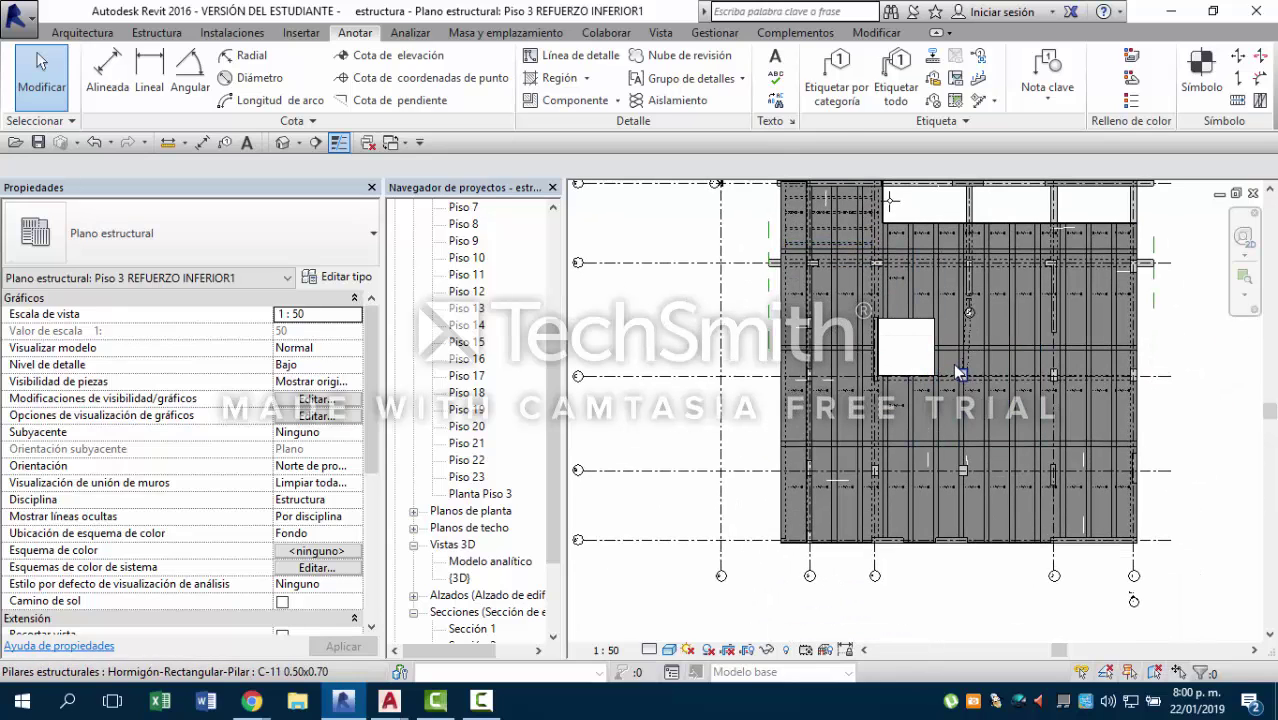
left_click(957, 370)
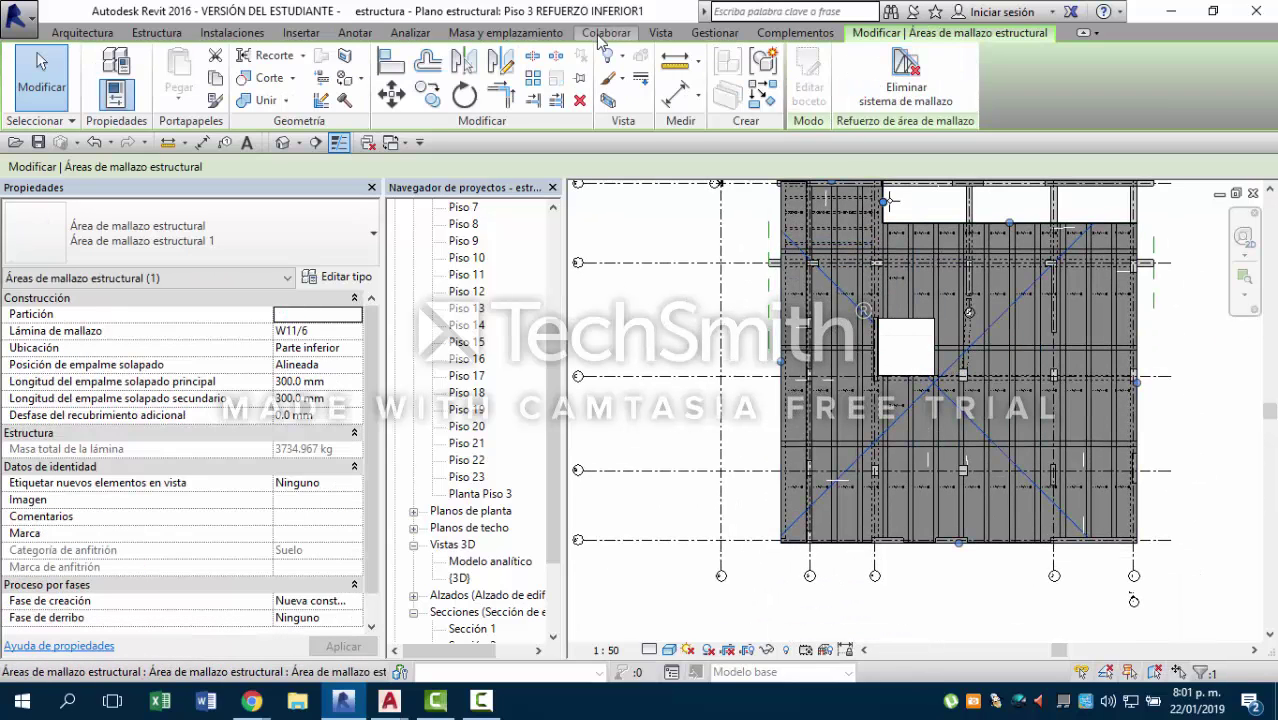
left_click(355, 32)
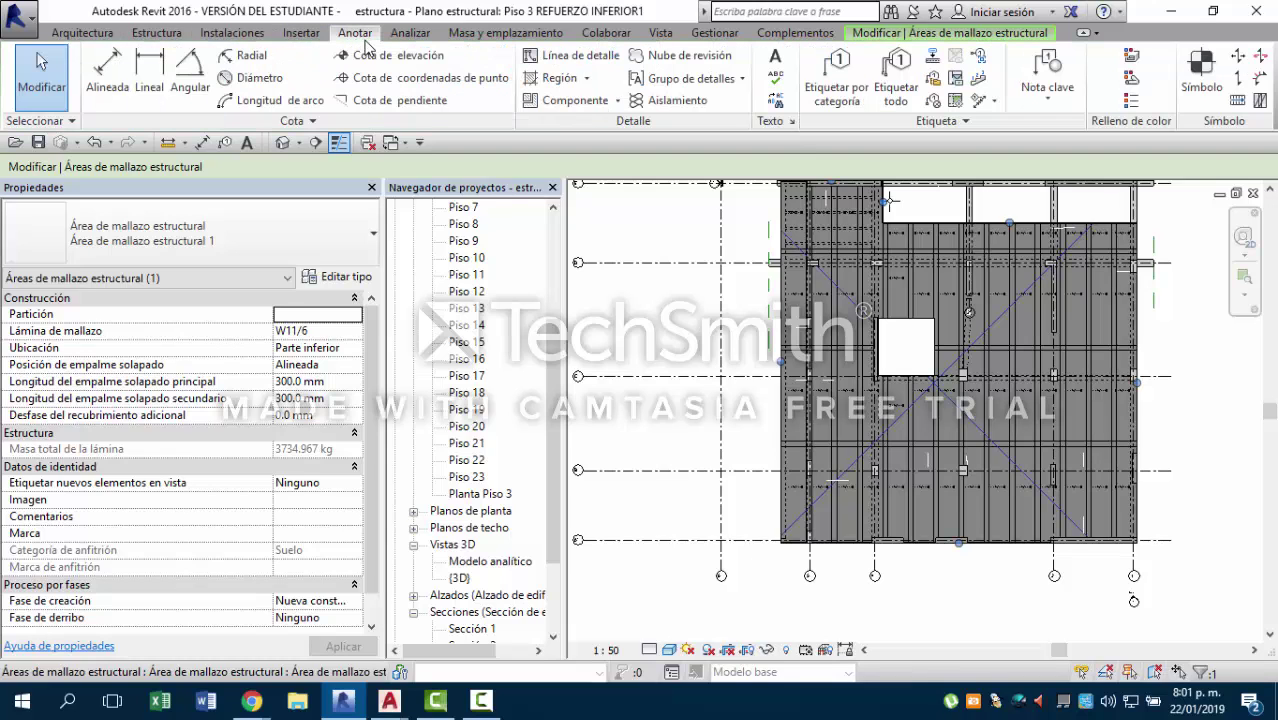
left_click(1261, 101)
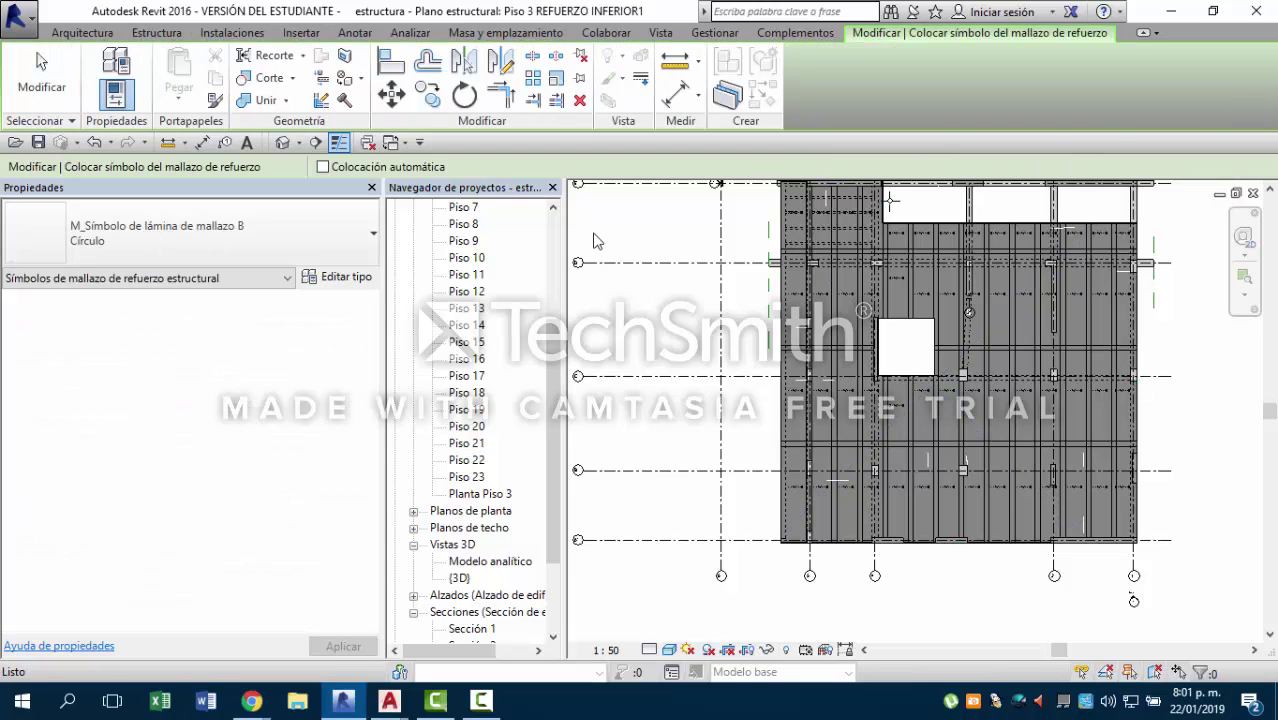
left_click(275, 248)
left_click(104, 393)
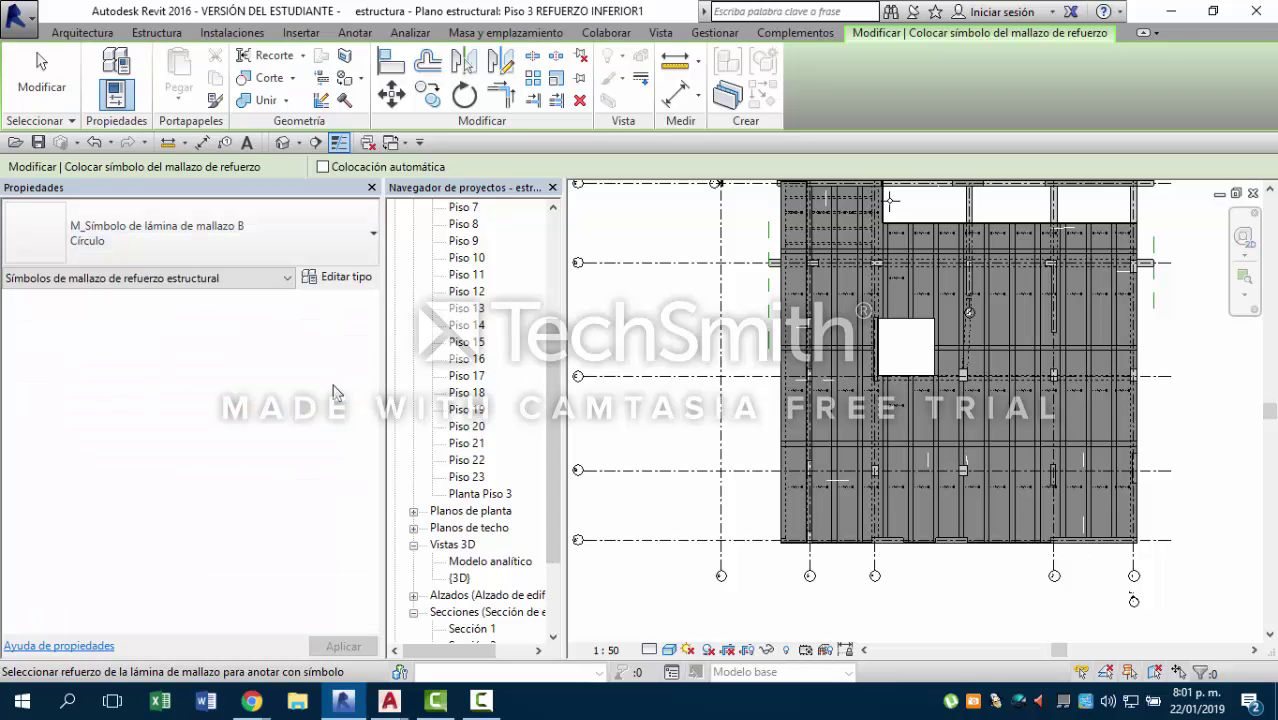
Annotate all untagged reinforcement mesh sheets in the Piso 3 REFUERZO INFERIOR1 view with the M_Símbolo de lámina de mallazo B : Círculo symbol.
key("t")
key("g")
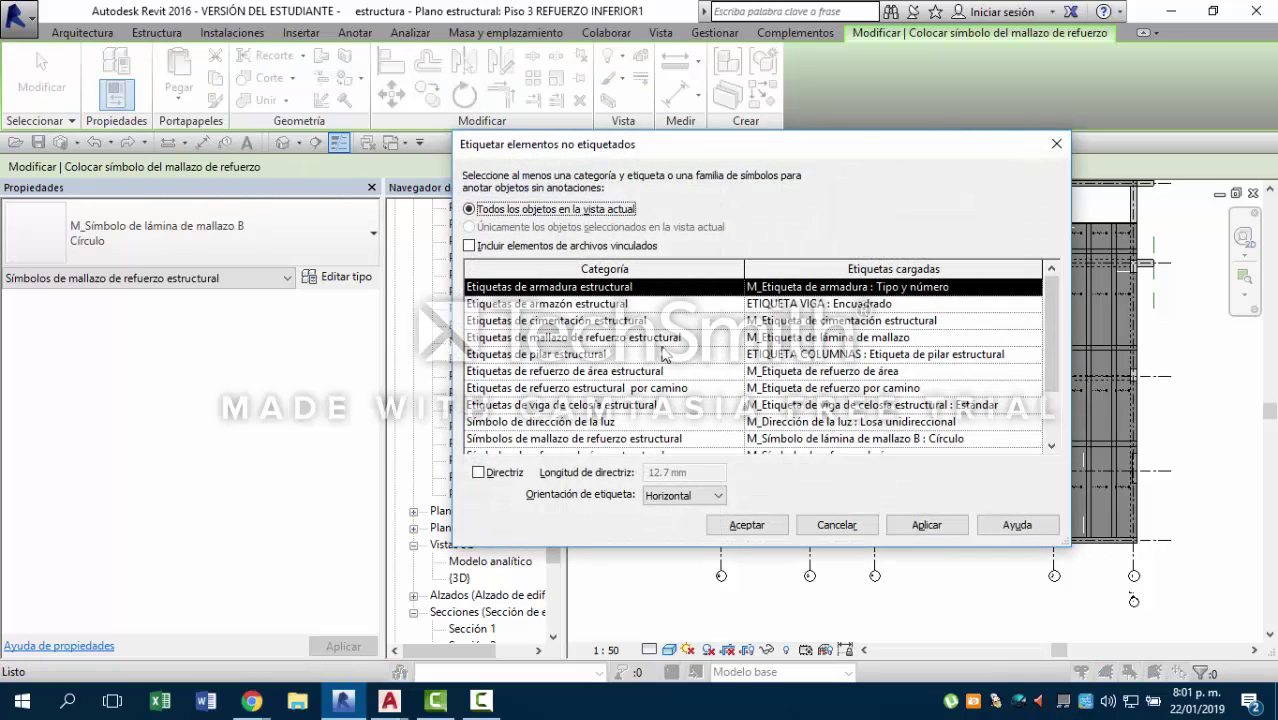
scroll(663, 357, "down", 2)
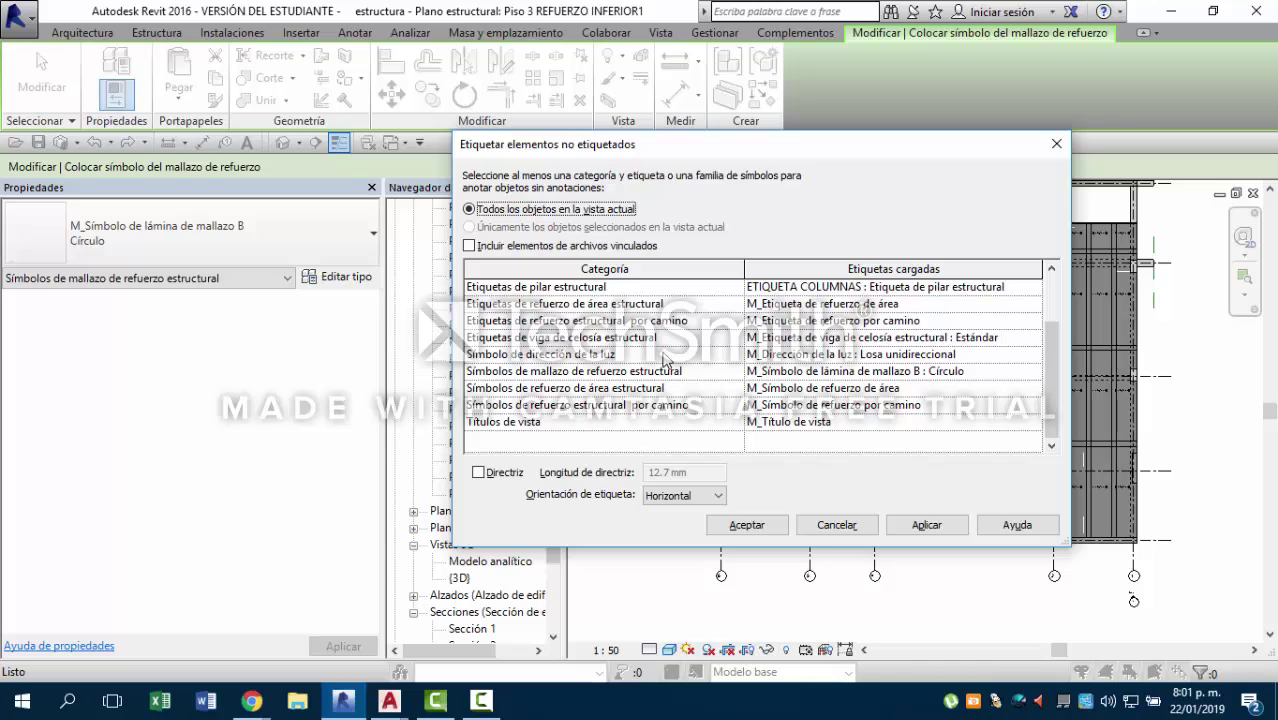
scroll(676, 371, "up", 1)
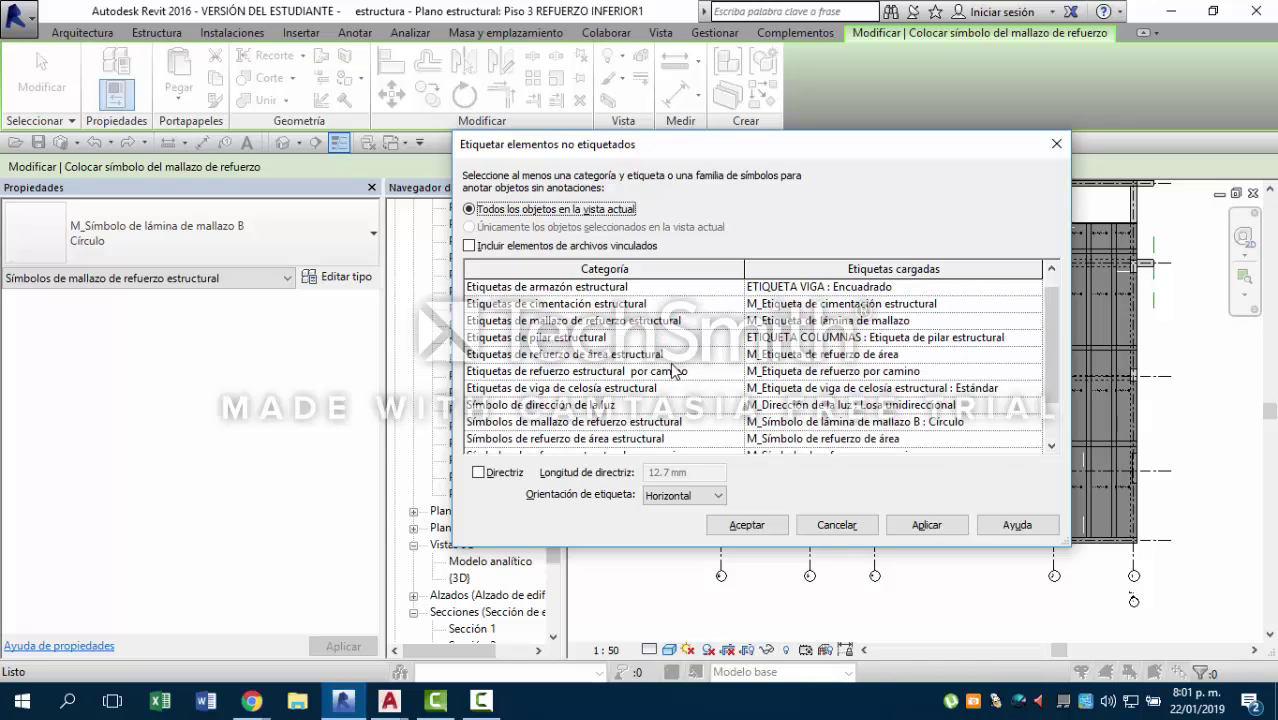
scroll(672, 370, "down", 1)
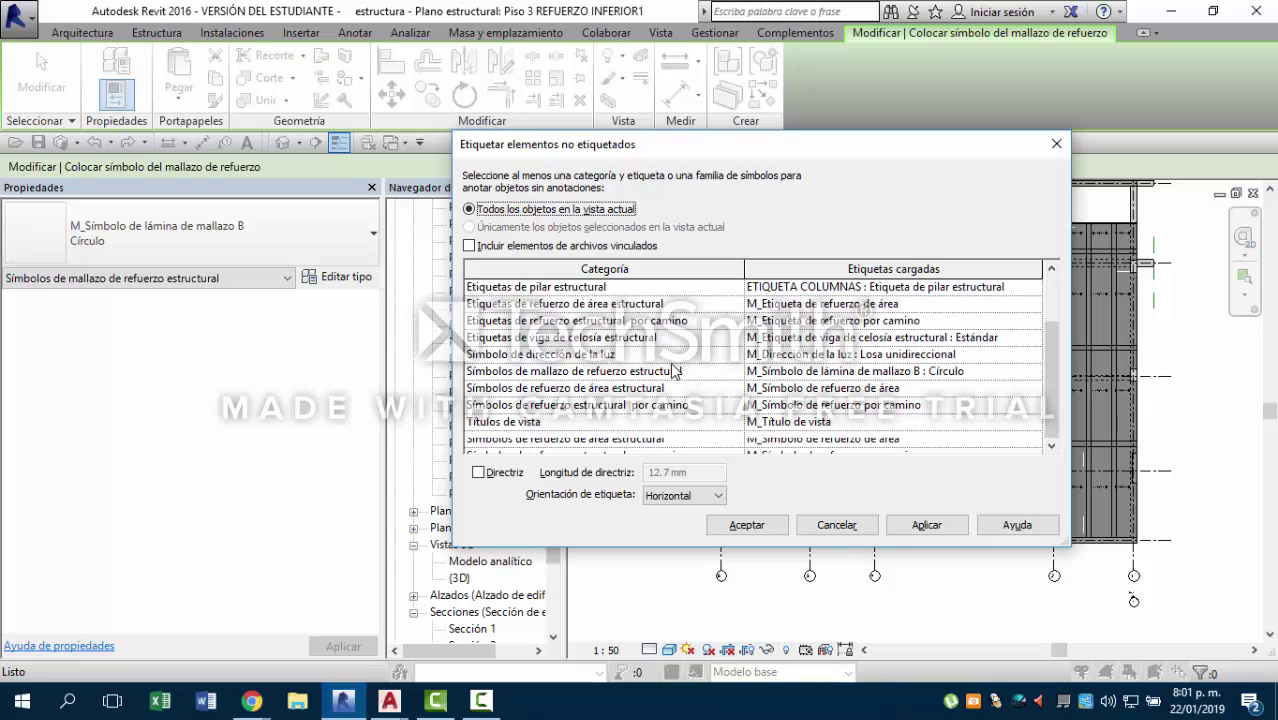
left_click(678, 371)
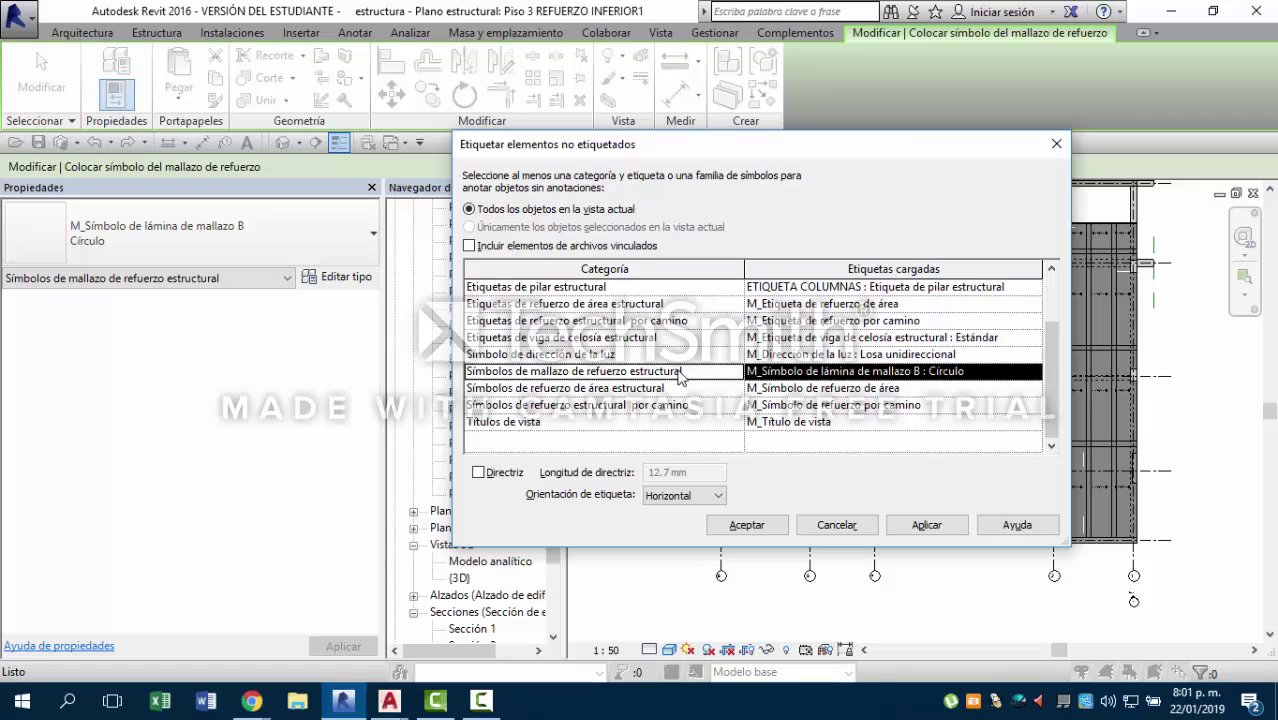
left_click(790, 371)
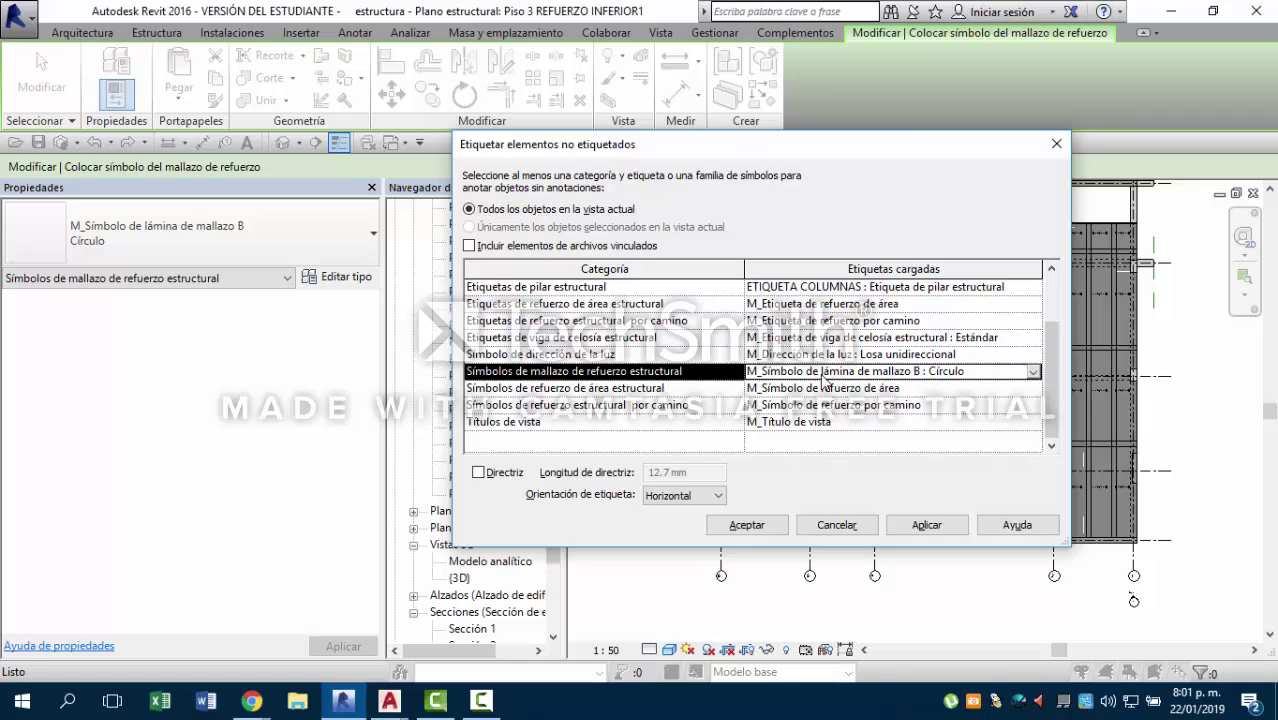
left_click(1032, 371)
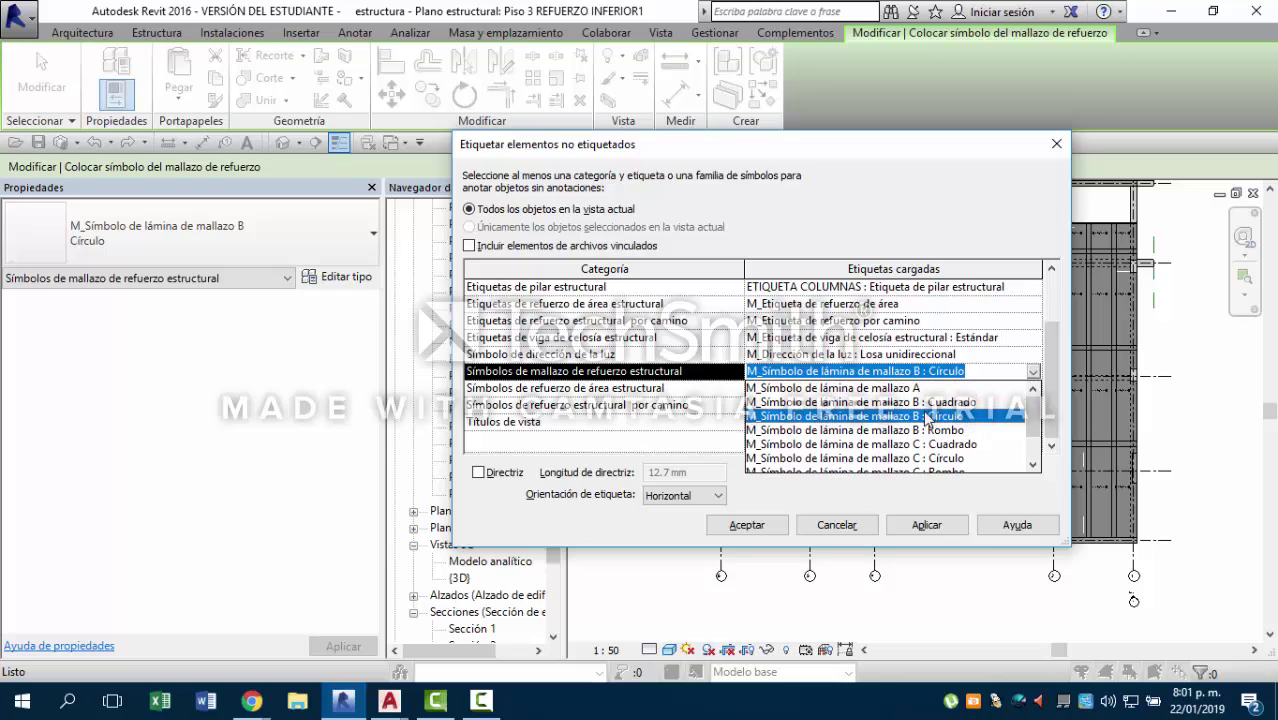
left_click(928, 416)
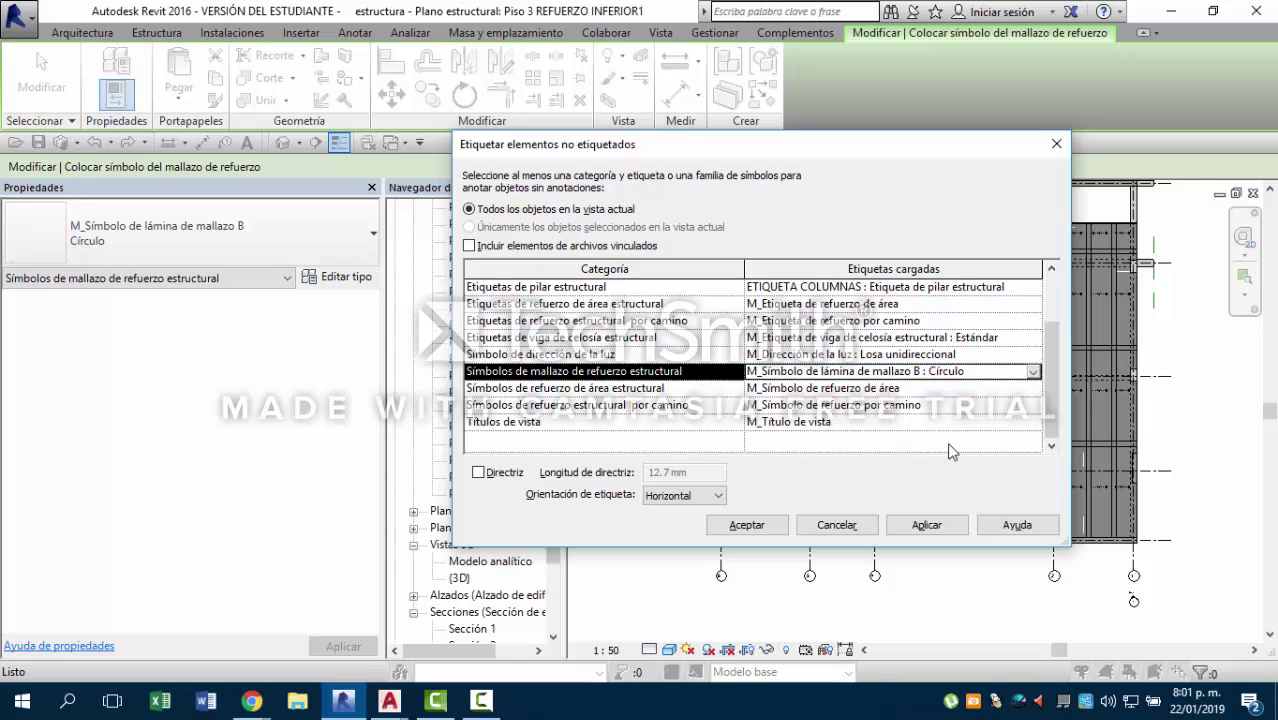
left_click(930, 530)
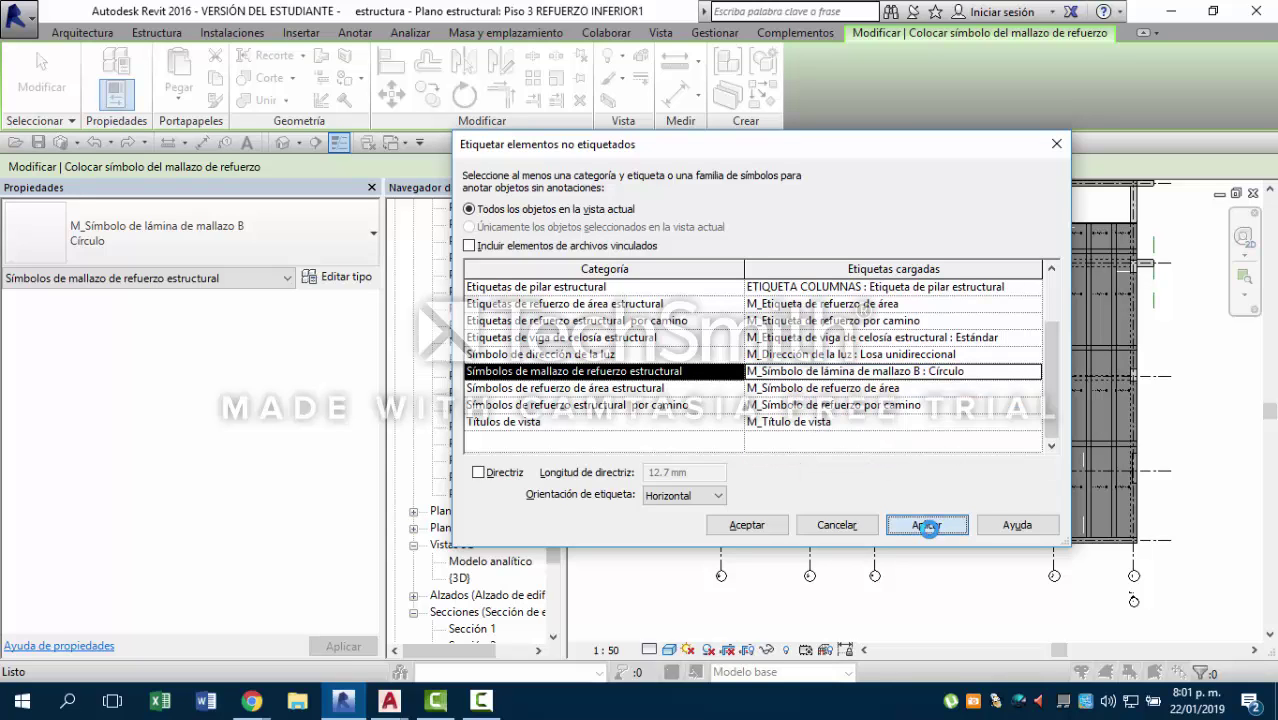
left_click(756, 528)
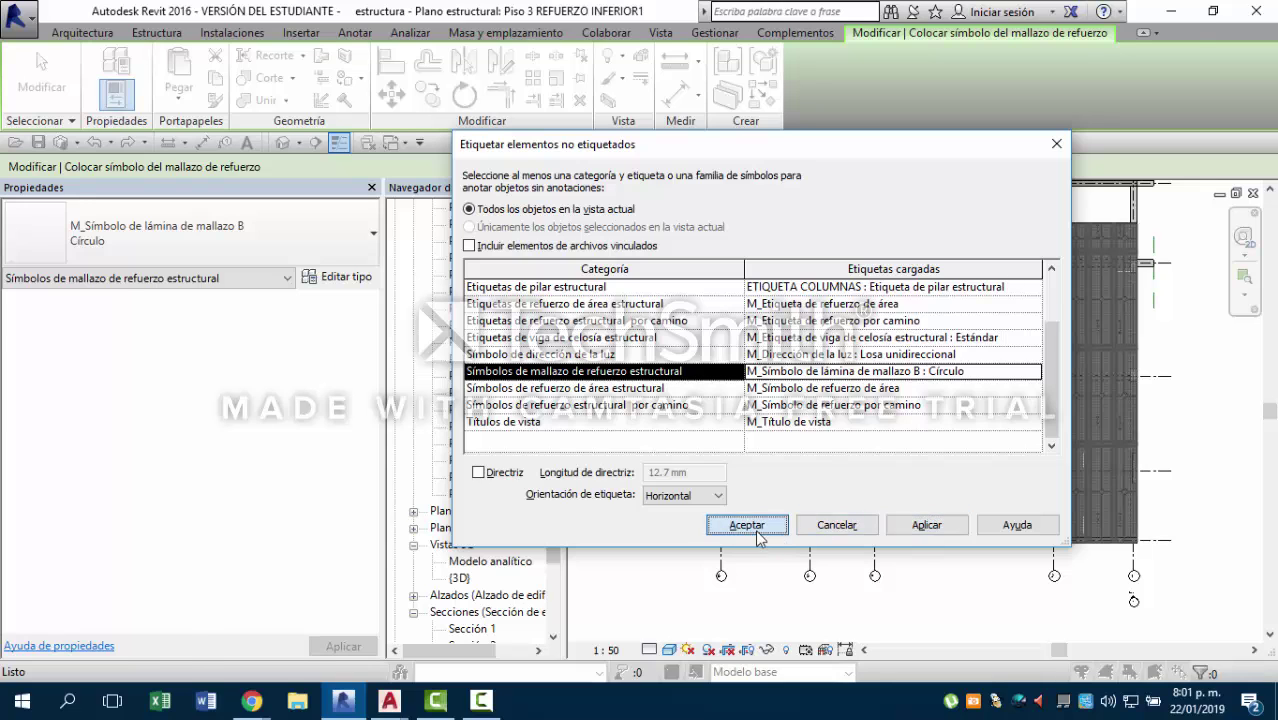
Try to annotate all the mesh sheets in the view with M_Símbolo de lámina de mallazo A while the circle symbols are still placed.
scroll(791, 422, "up", 4)
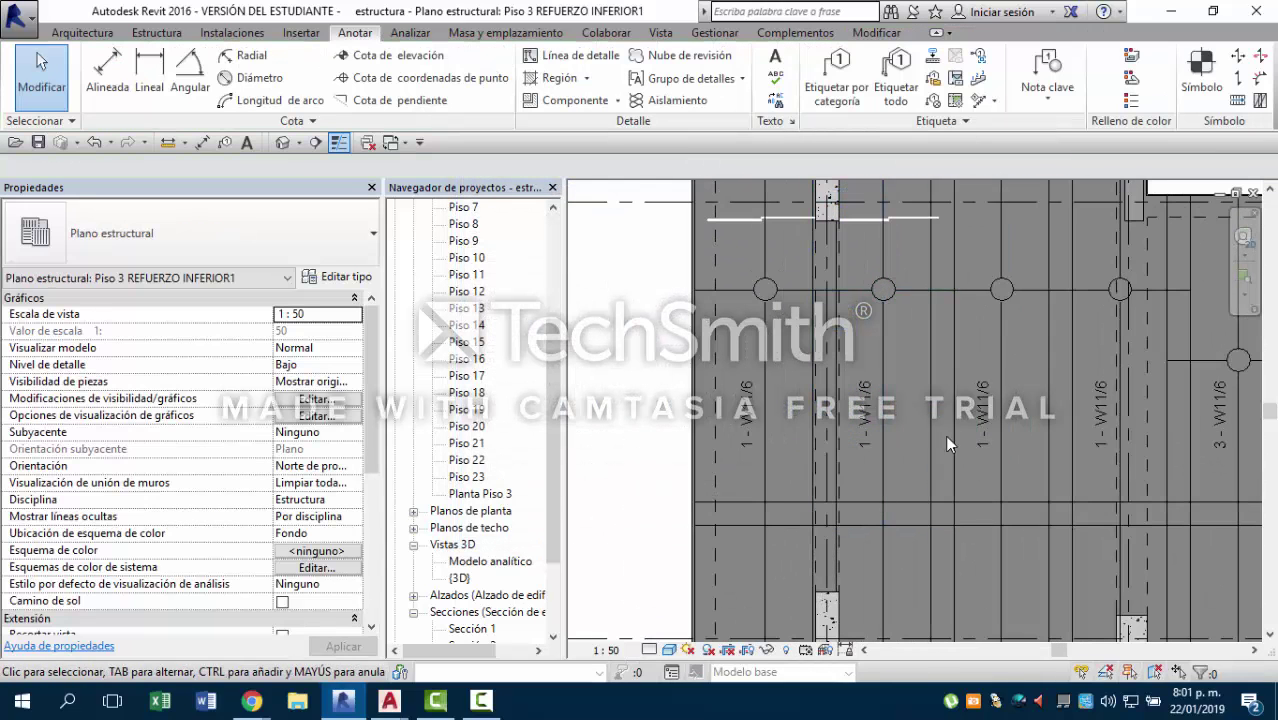
scroll(763, 274, "up", 2)
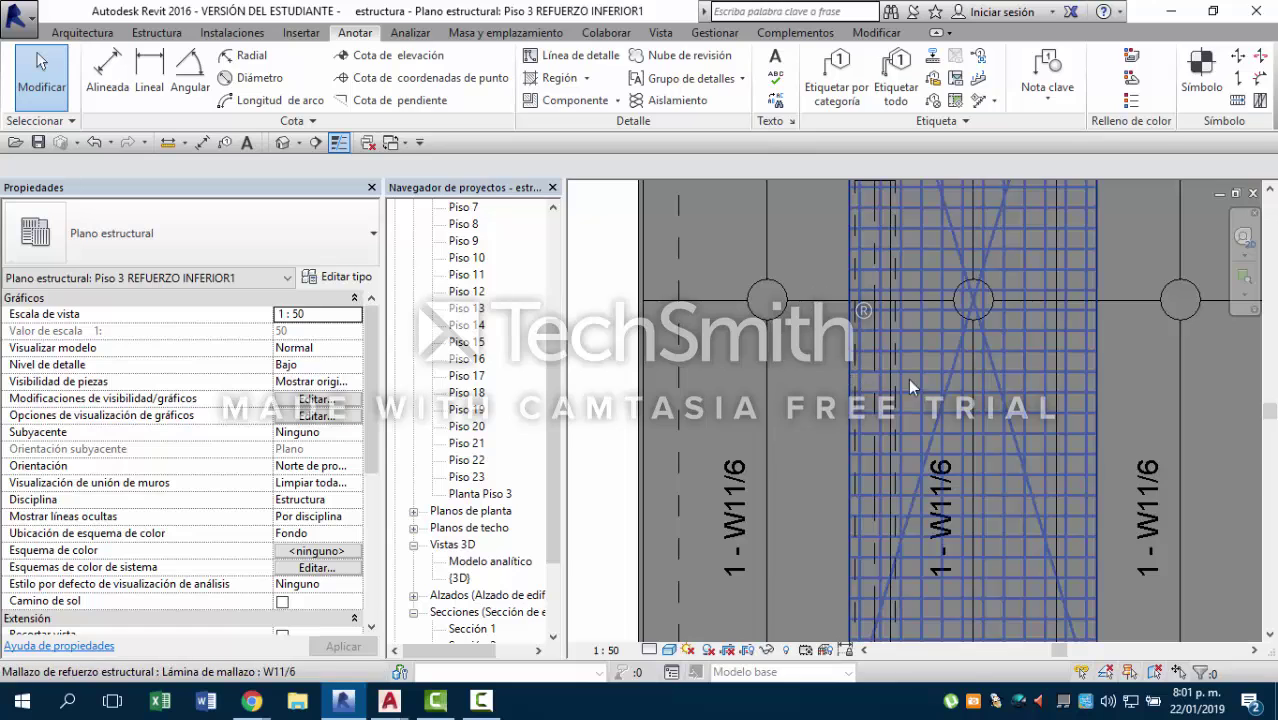
scroll(903, 333, "down", 1)
scroll(790, 290, "down", 1)
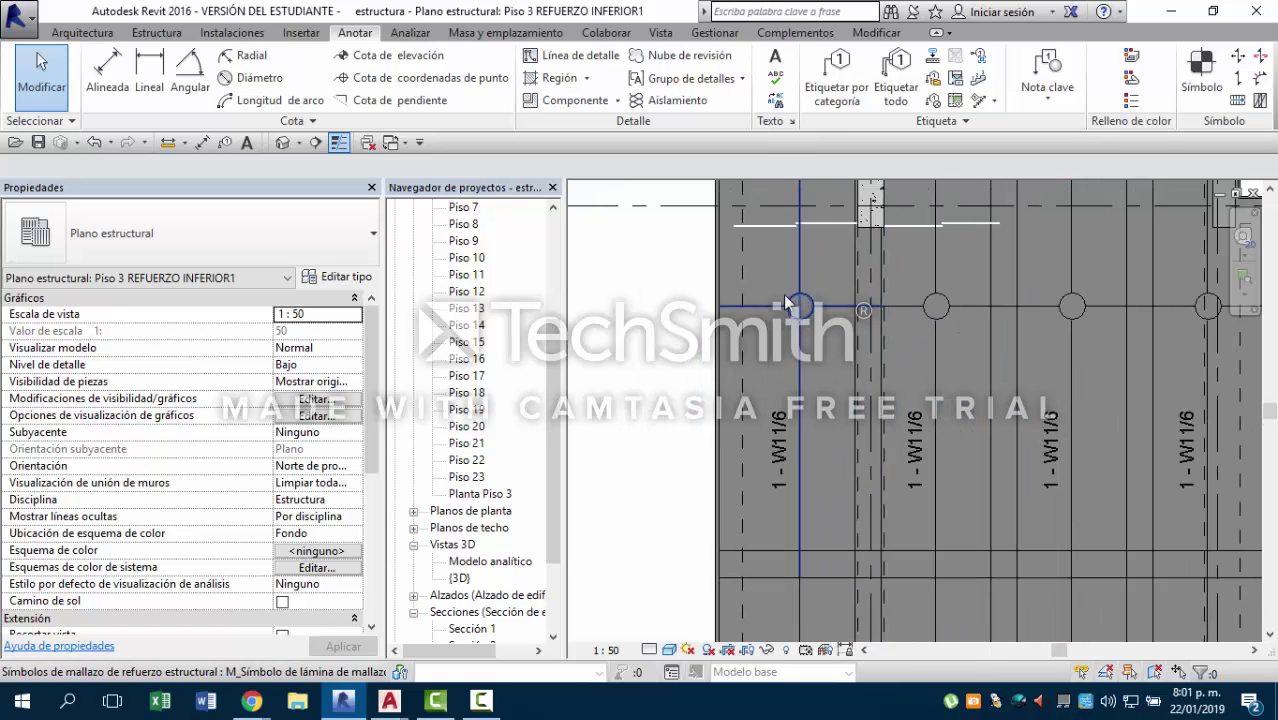
middle_click_drag(802, 261, 782, 313)
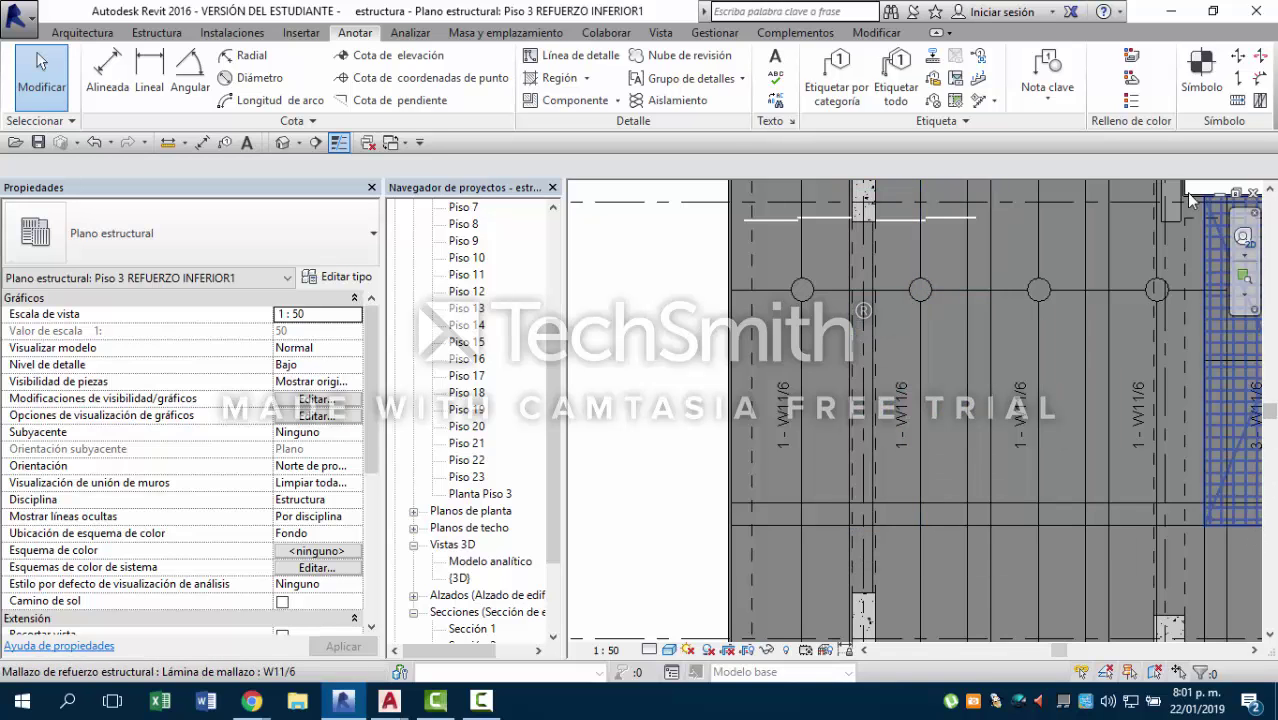
left_click(896, 70)
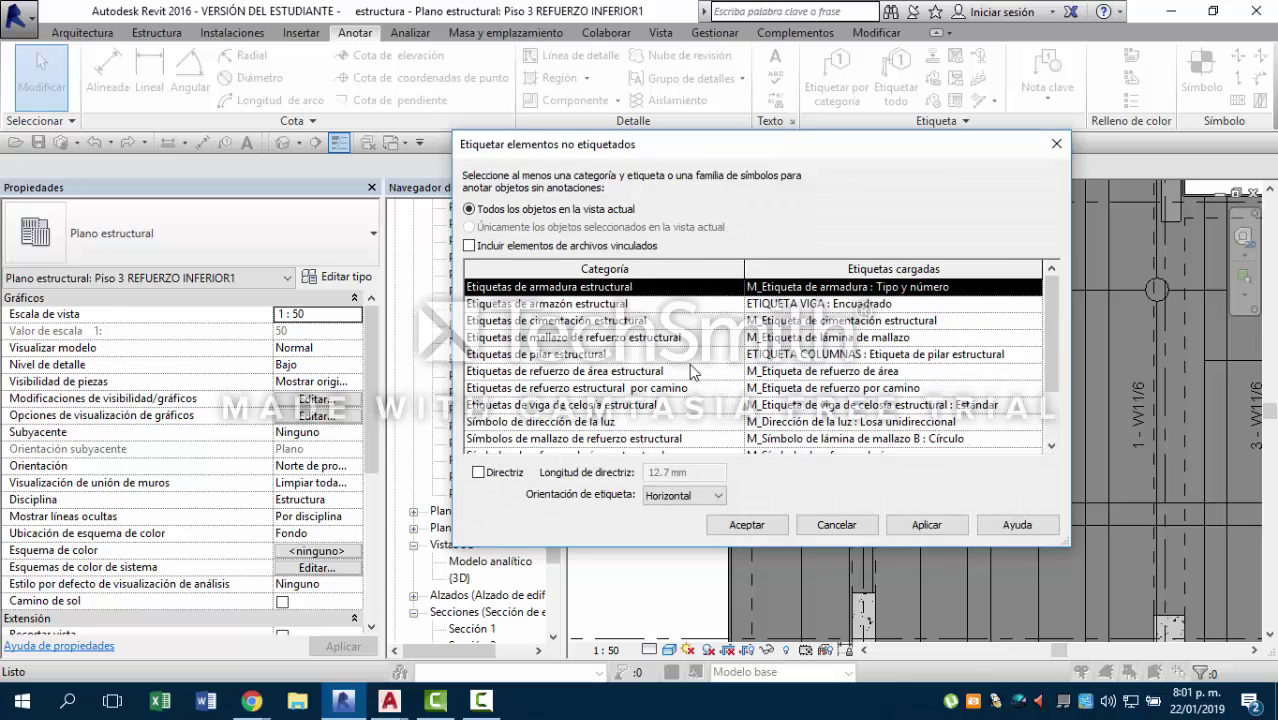
scroll(690, 370, "down", 2)
left_click(645, 375)
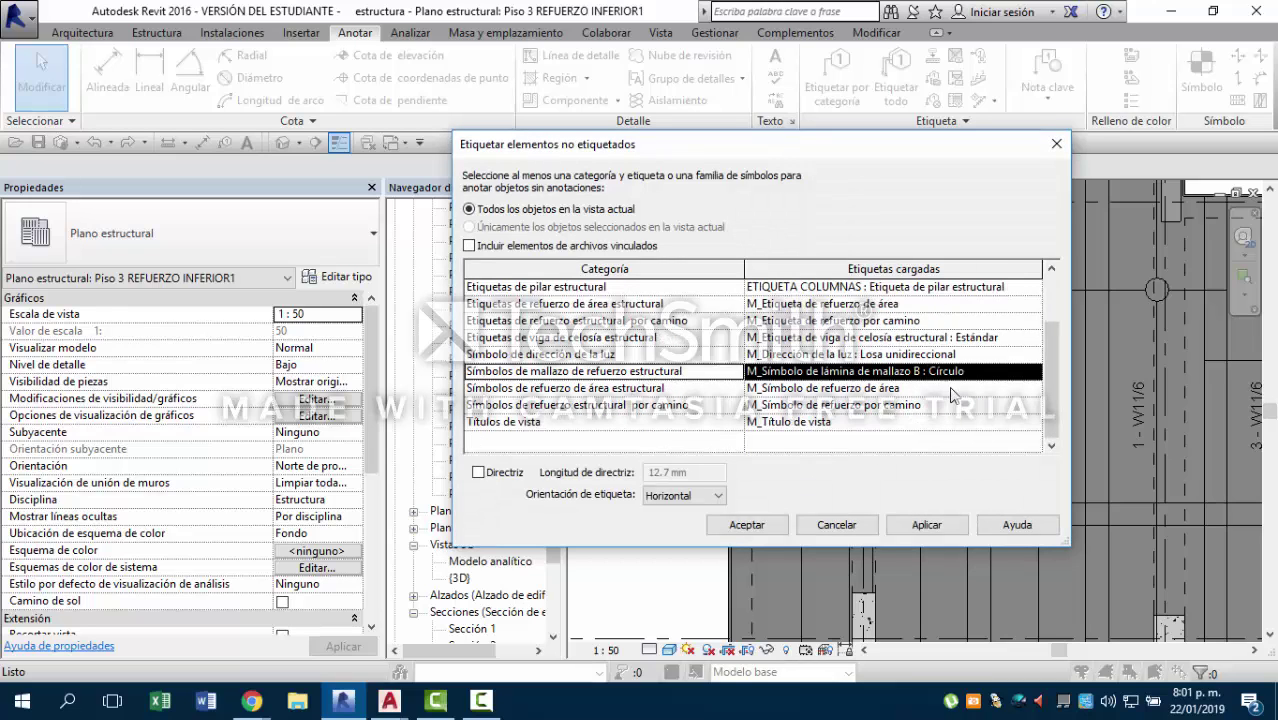
left_click(970, 373)
left_click(1034, 372)
scroll(1034, 378, "up", 5)
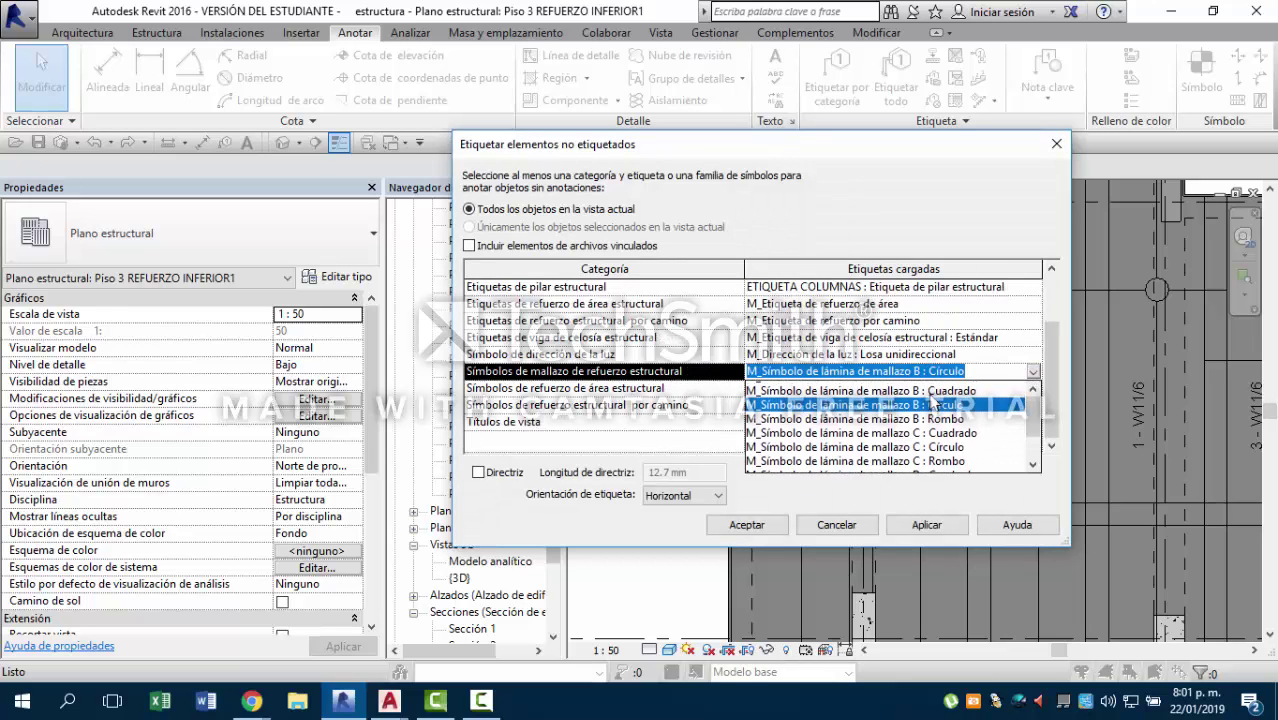
left_click(905, 389)
left_click(926, 527)
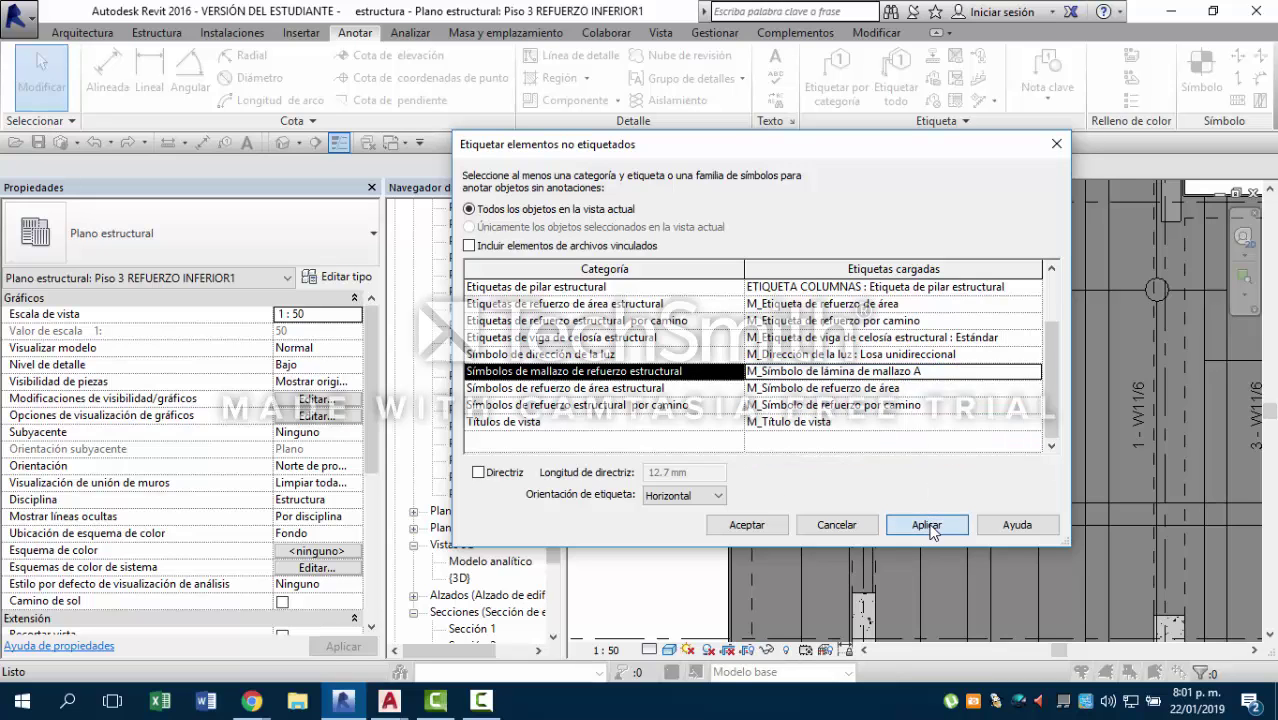
left_click(746, 525)
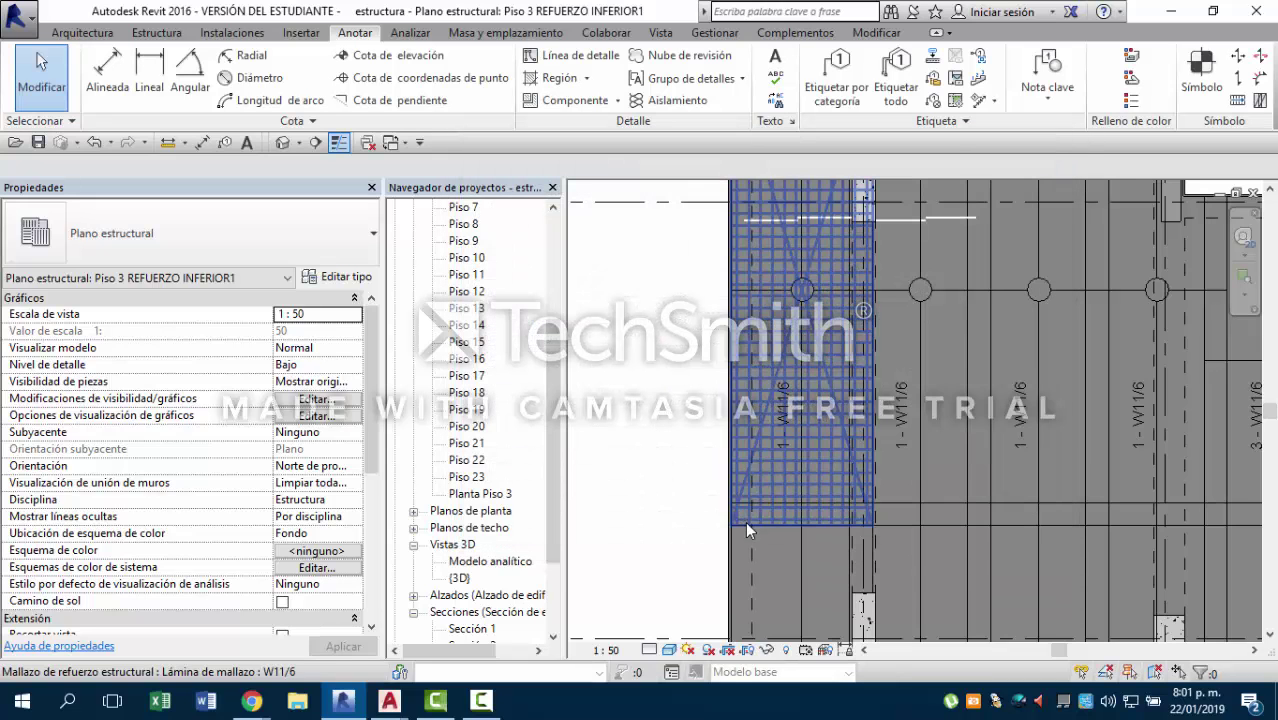
Select every instance of the M_Símbolo de lámina de mallazo B : Círculo symbol in the entire project and delete them.
scroll(779, 397, "down", 3)
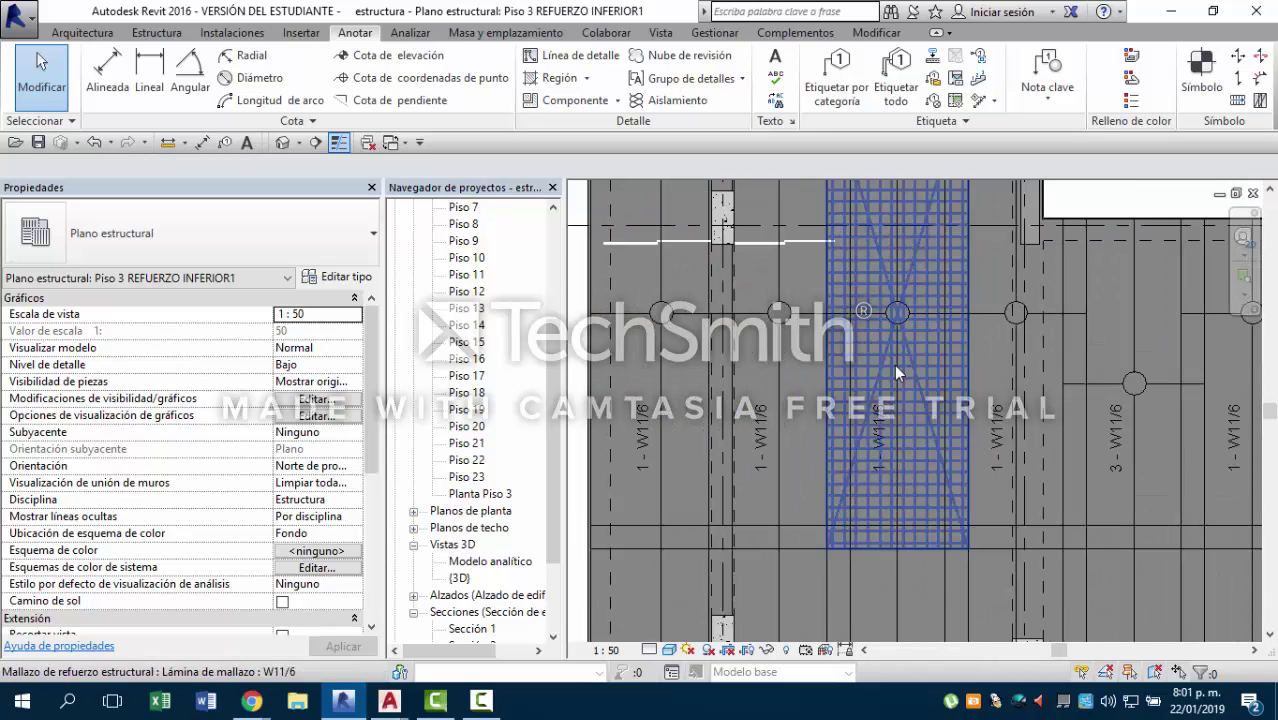
left_click(898, 415)
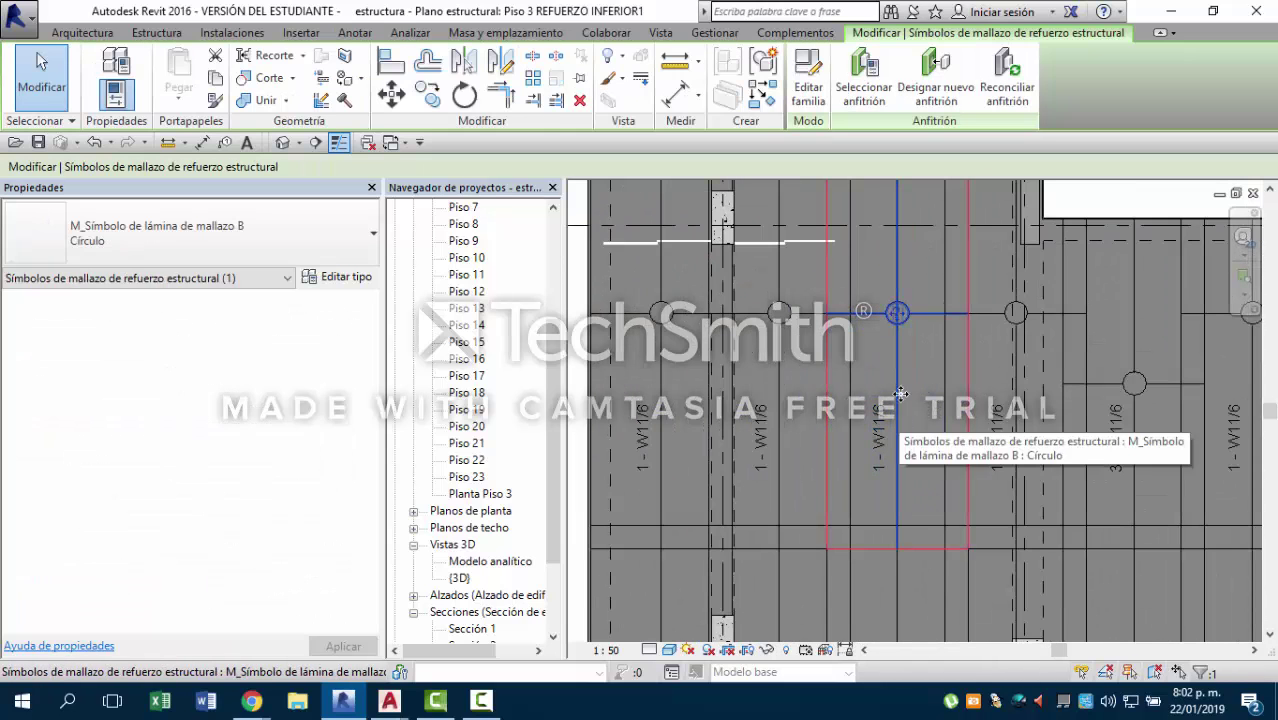
right_click(907, 381)
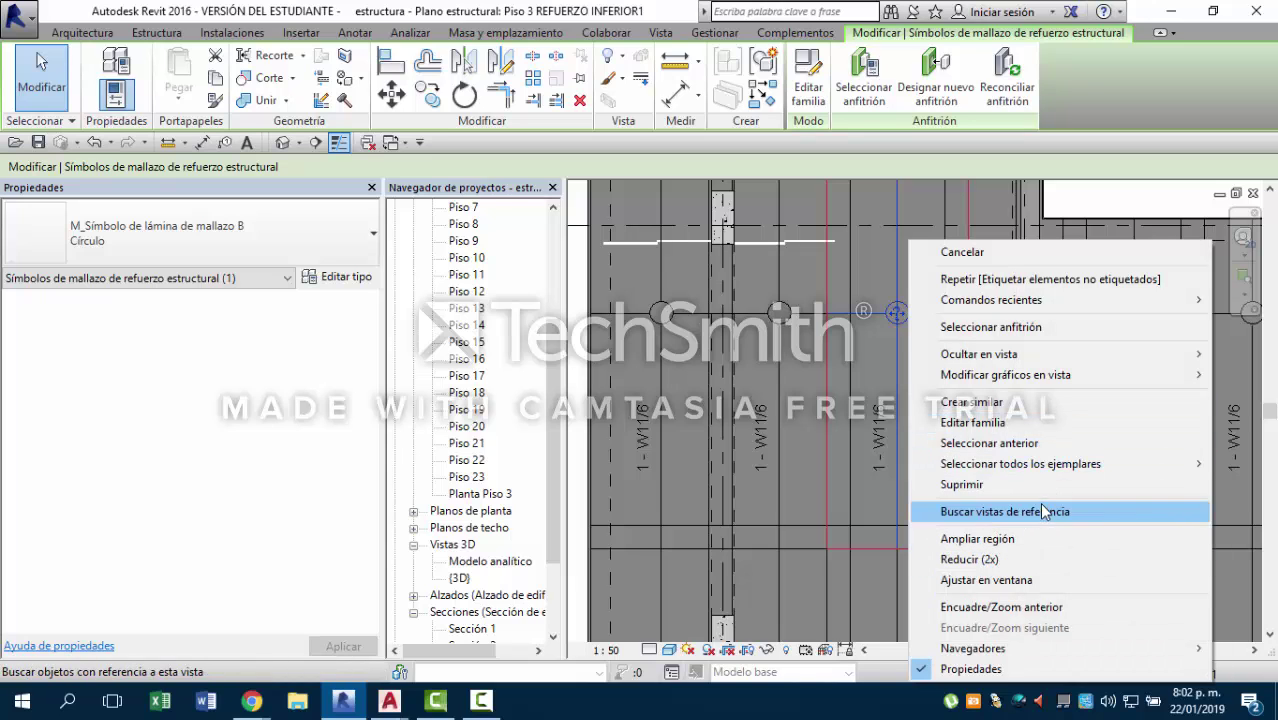
mouse_move(1044, 469)
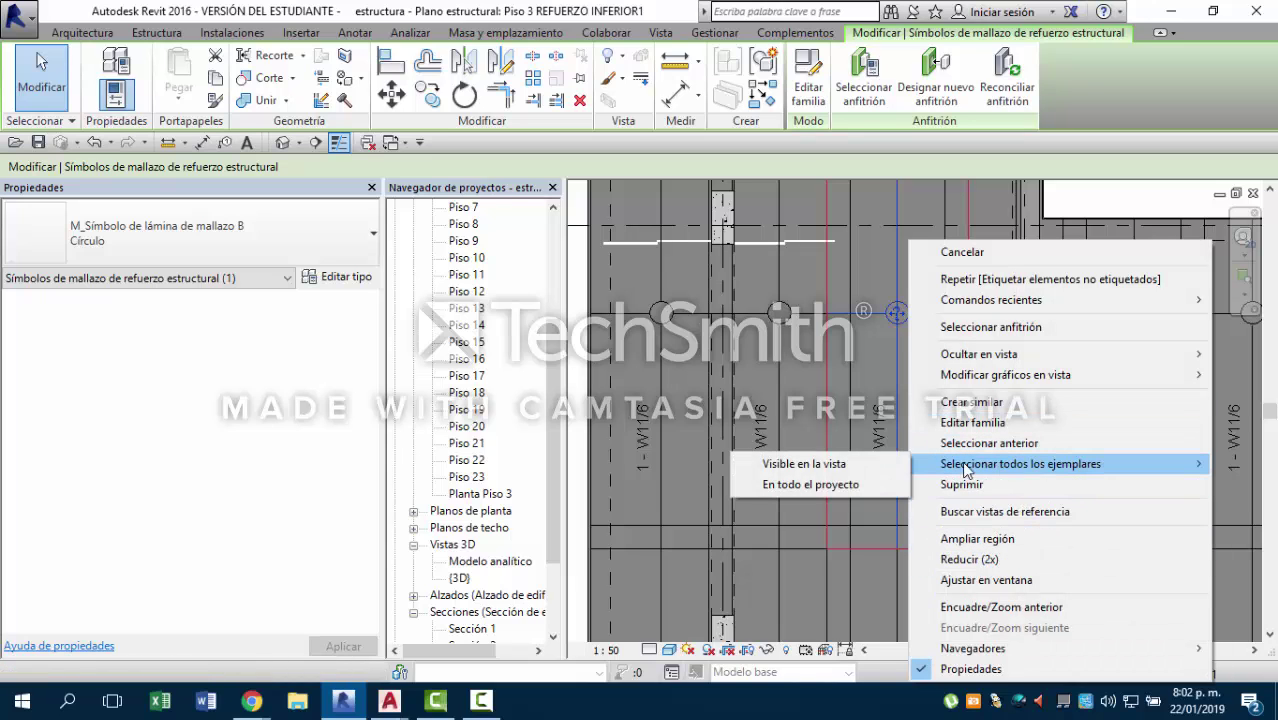
left_click(830, 485)
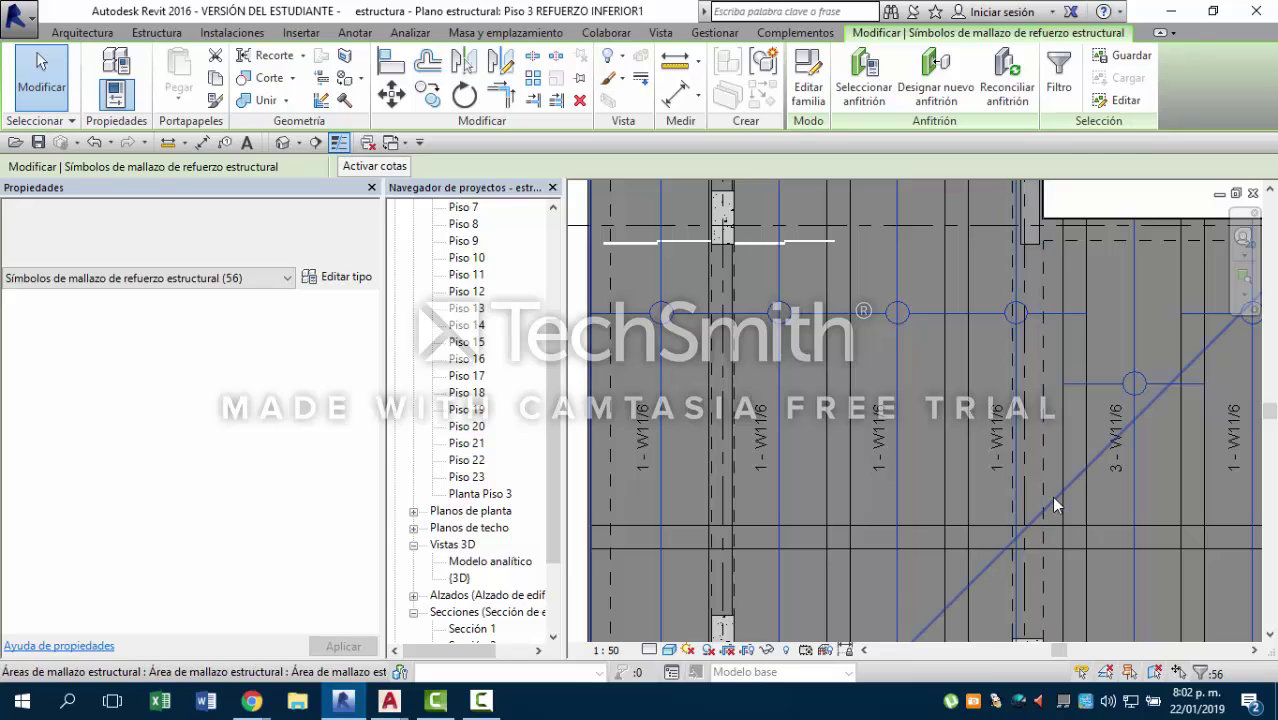
key("Delete")
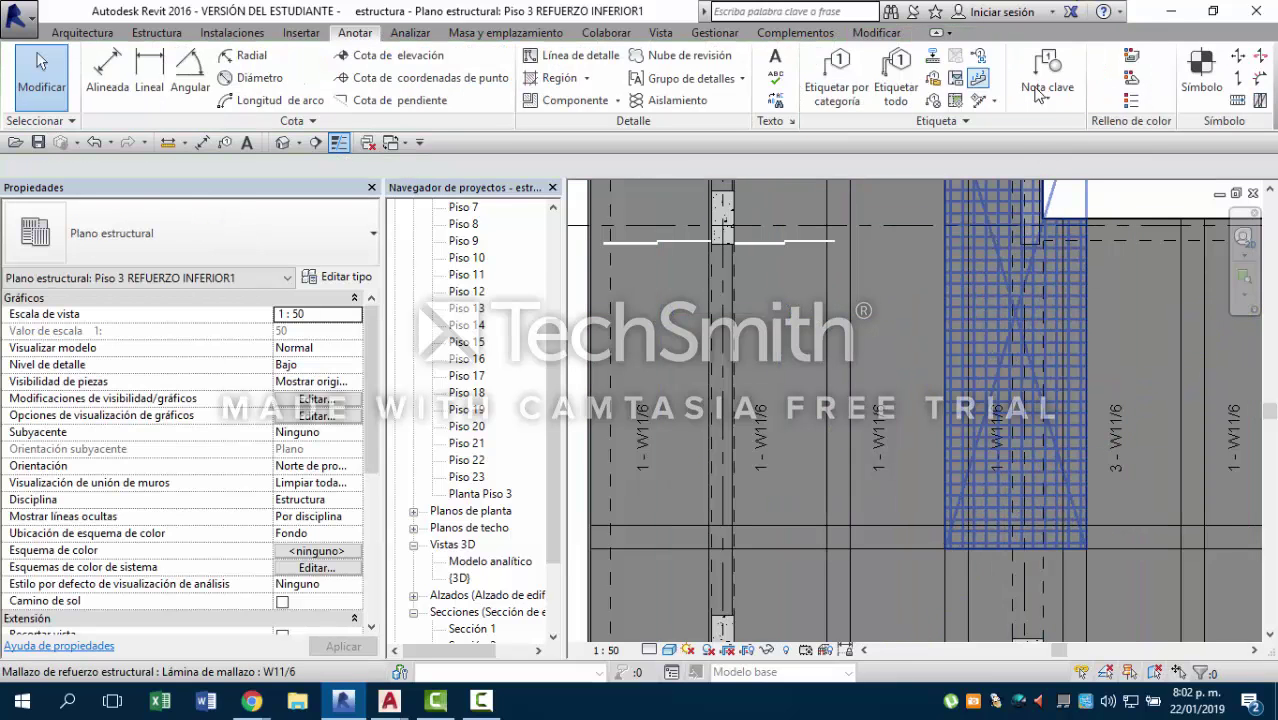
Annotate all reinforcement mesh sheets in the current view with the M_Símbolo de lámina de mallazo A symbol.
left_click(903, 78)
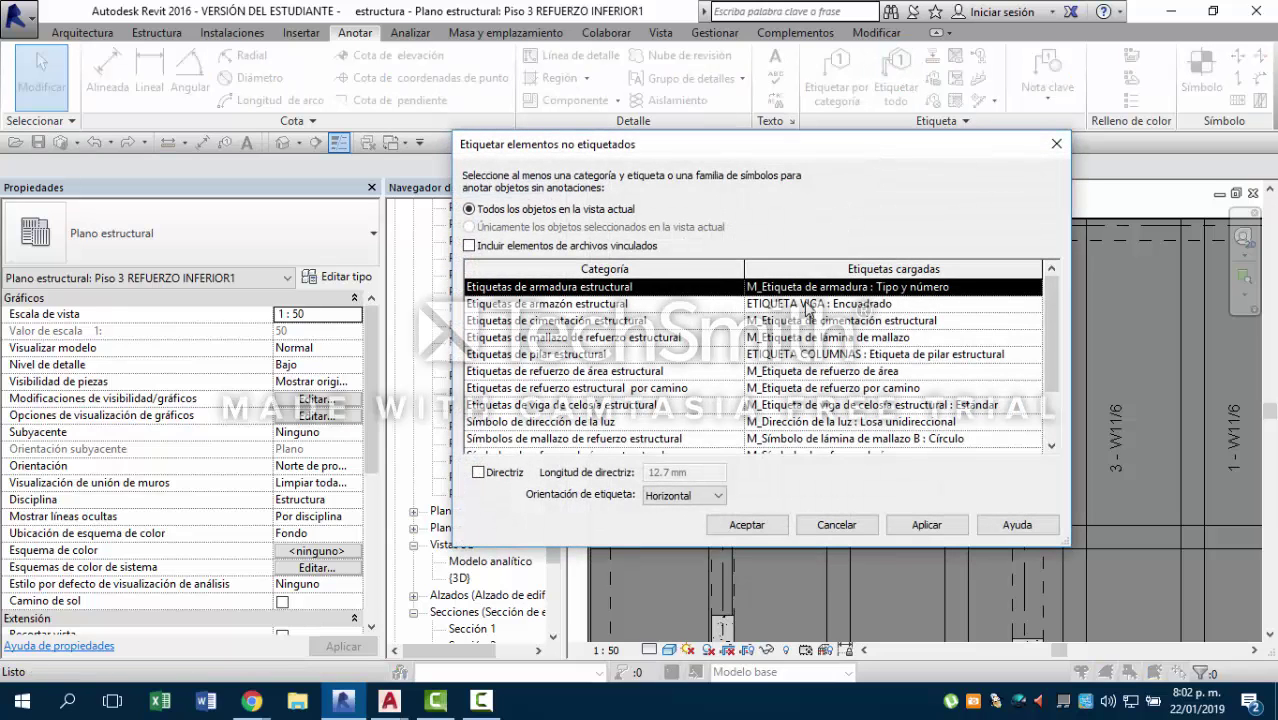
scroll(808, 318, "down", 2)
left_click(636, 377)
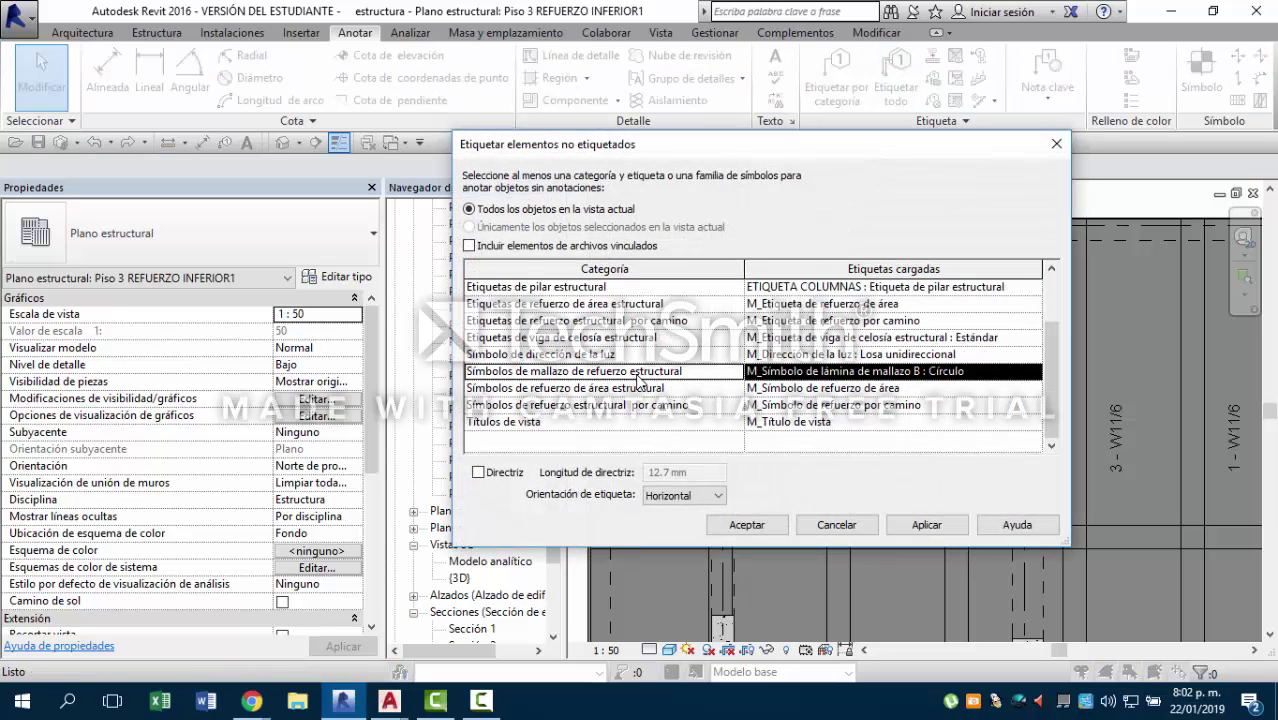
left_click(841, 372)
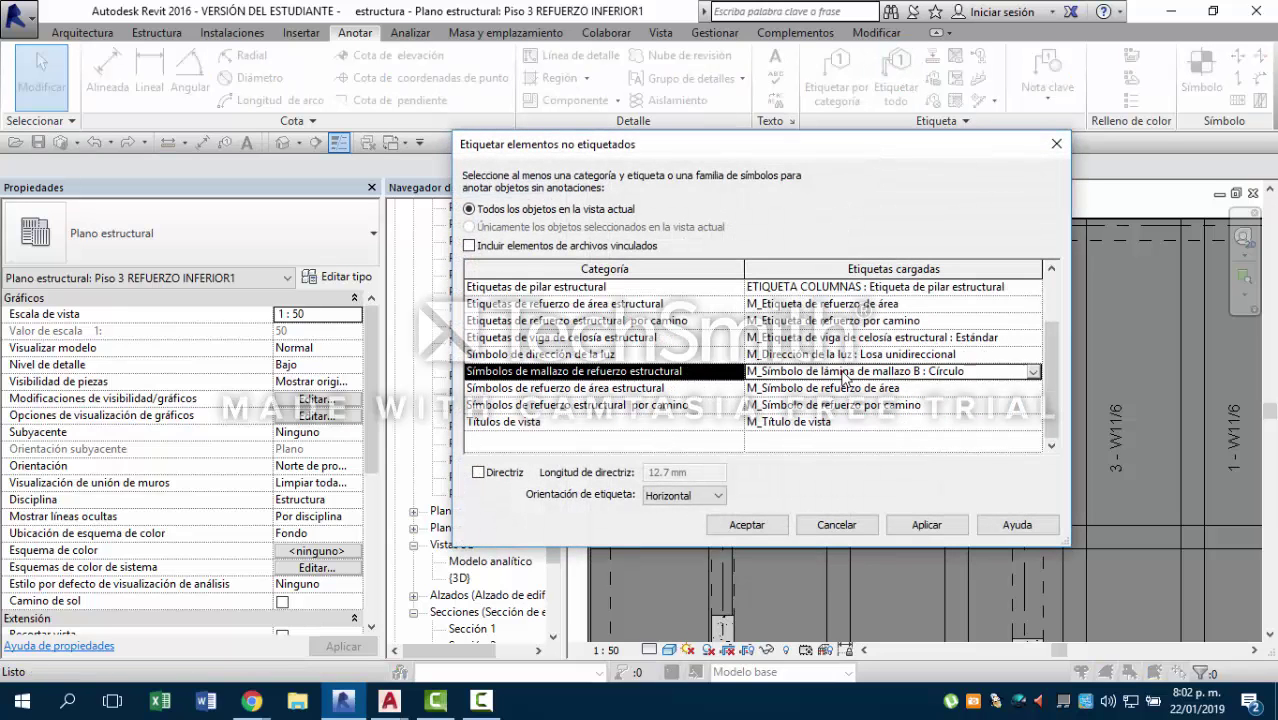
left_click(1032, 372)
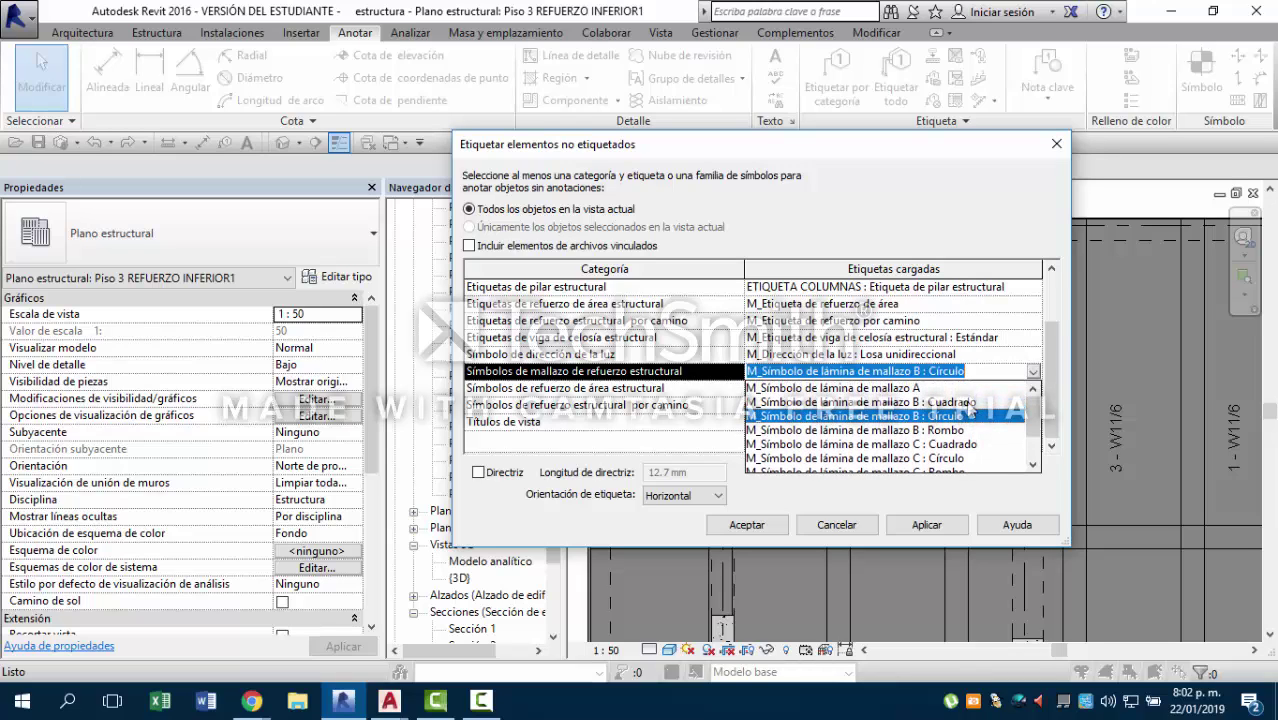
left_click(902, 388)
left_click(748, 526)
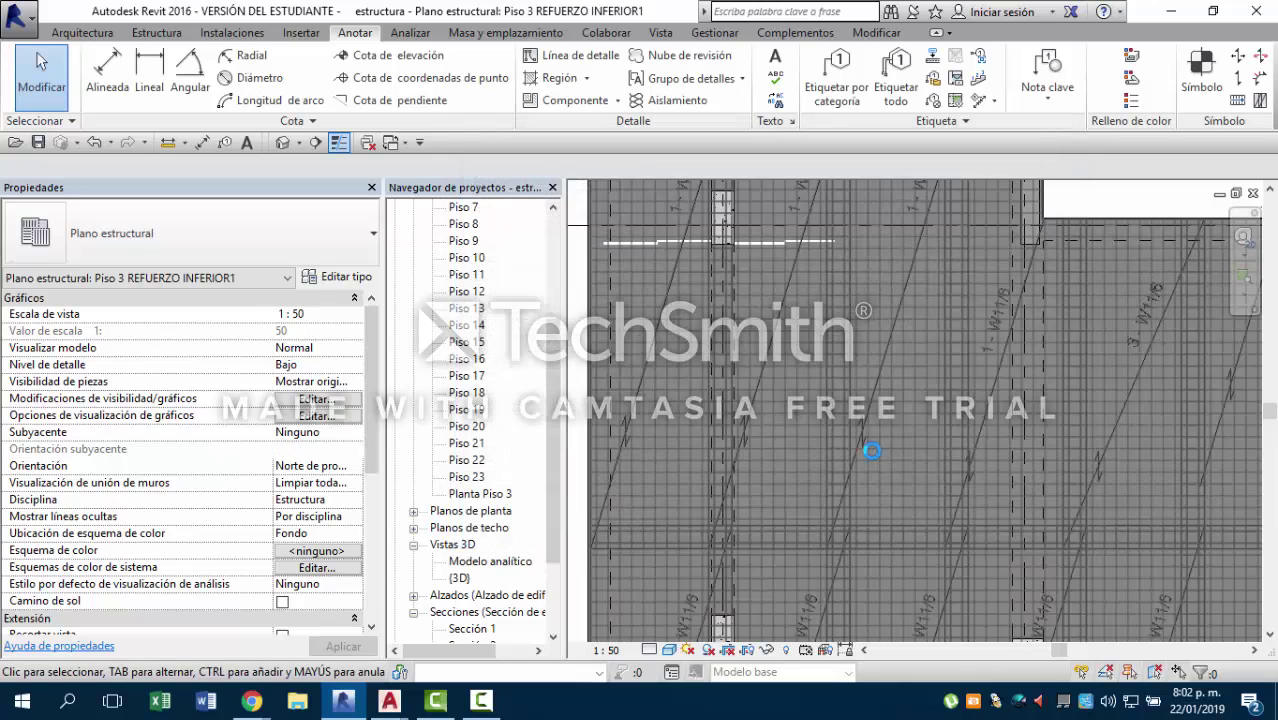
Open the boundary sketch of the Piso 3 slab's lower W11/6 reinforcement mesh area for editing.
middle_click_drag(872, 451, 1075, 370)
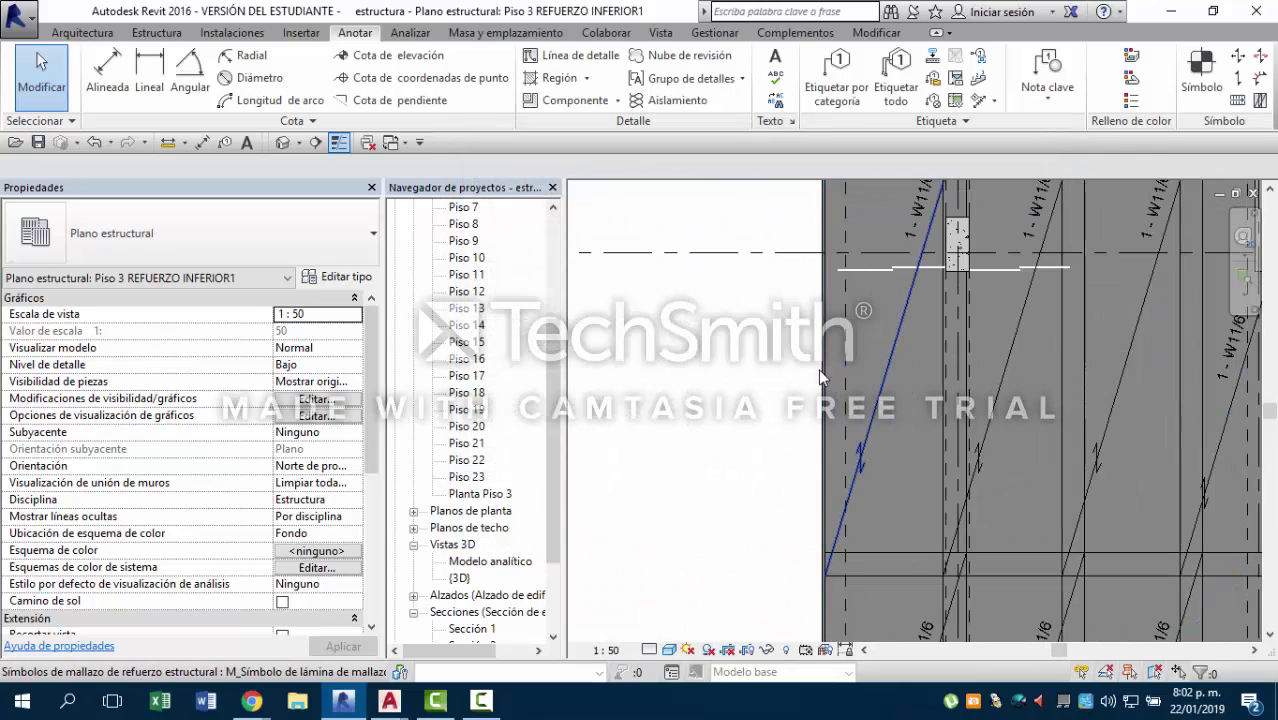
middle_click_drag(752, 410, 745, 467)
scroll(745, 467, "down", 2)
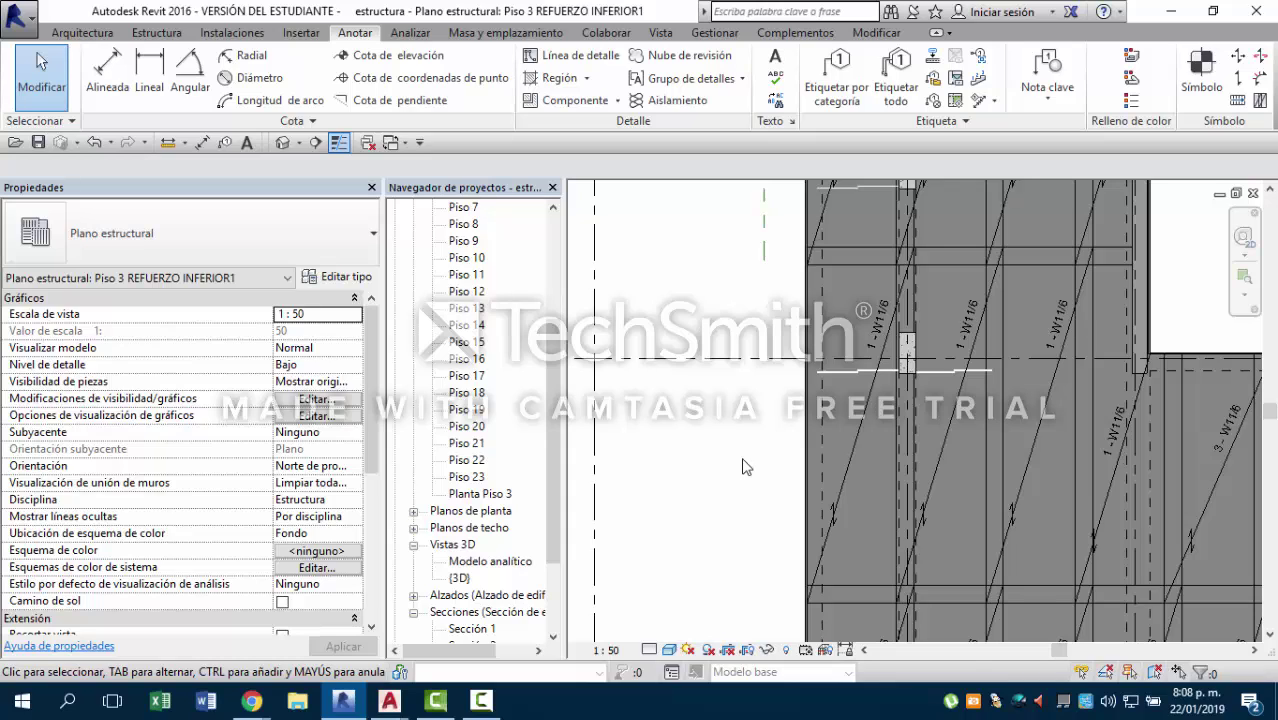
scroll(872, 288, "down", 3)
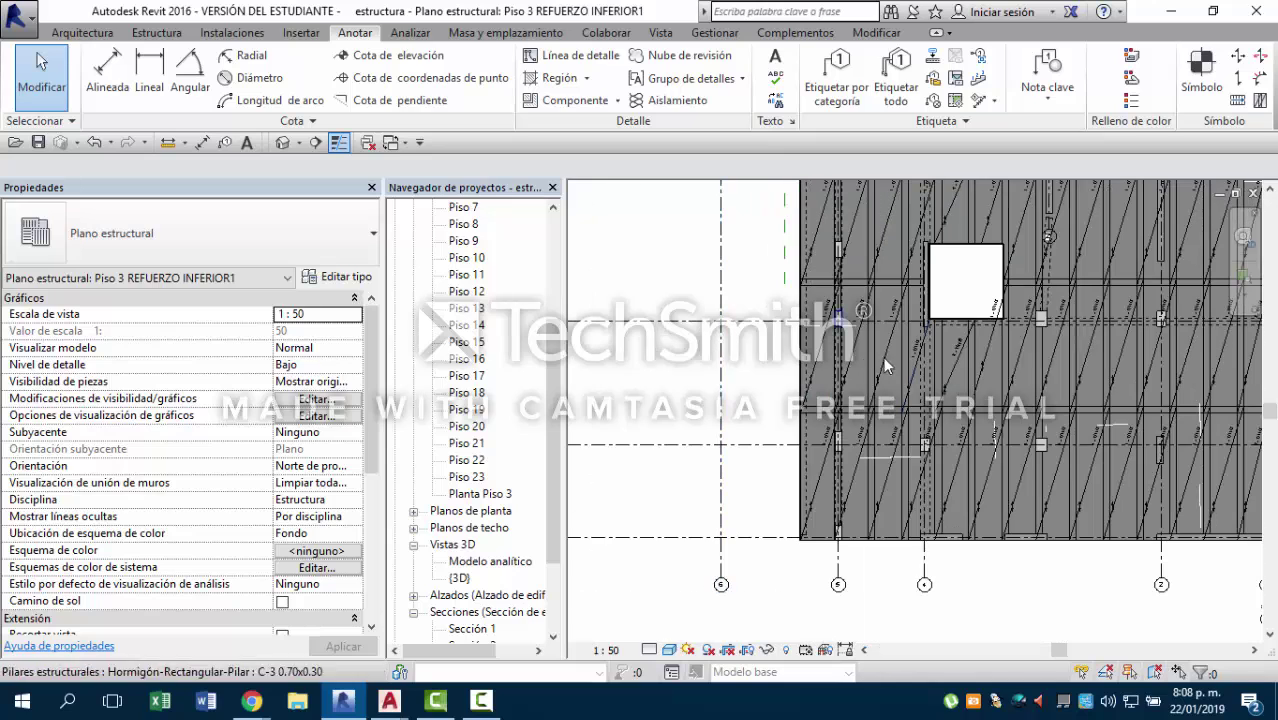
left_click(1010, 342)
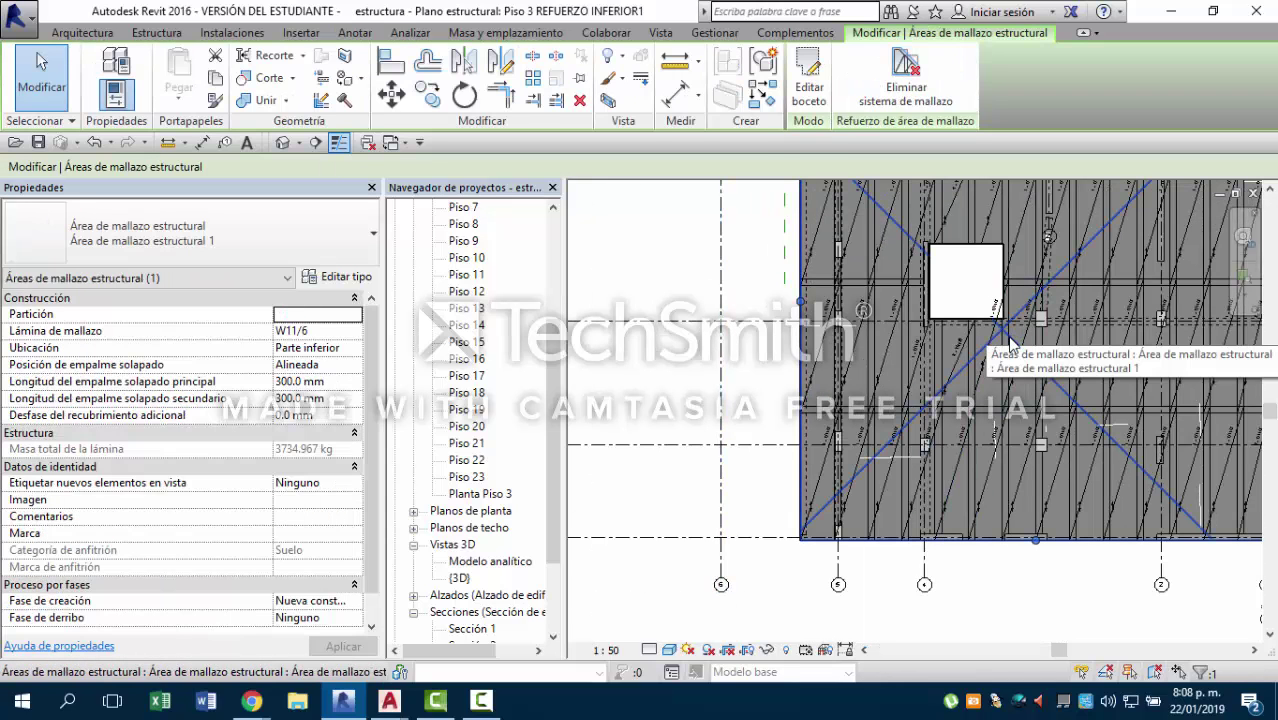
left_click(811, 72)
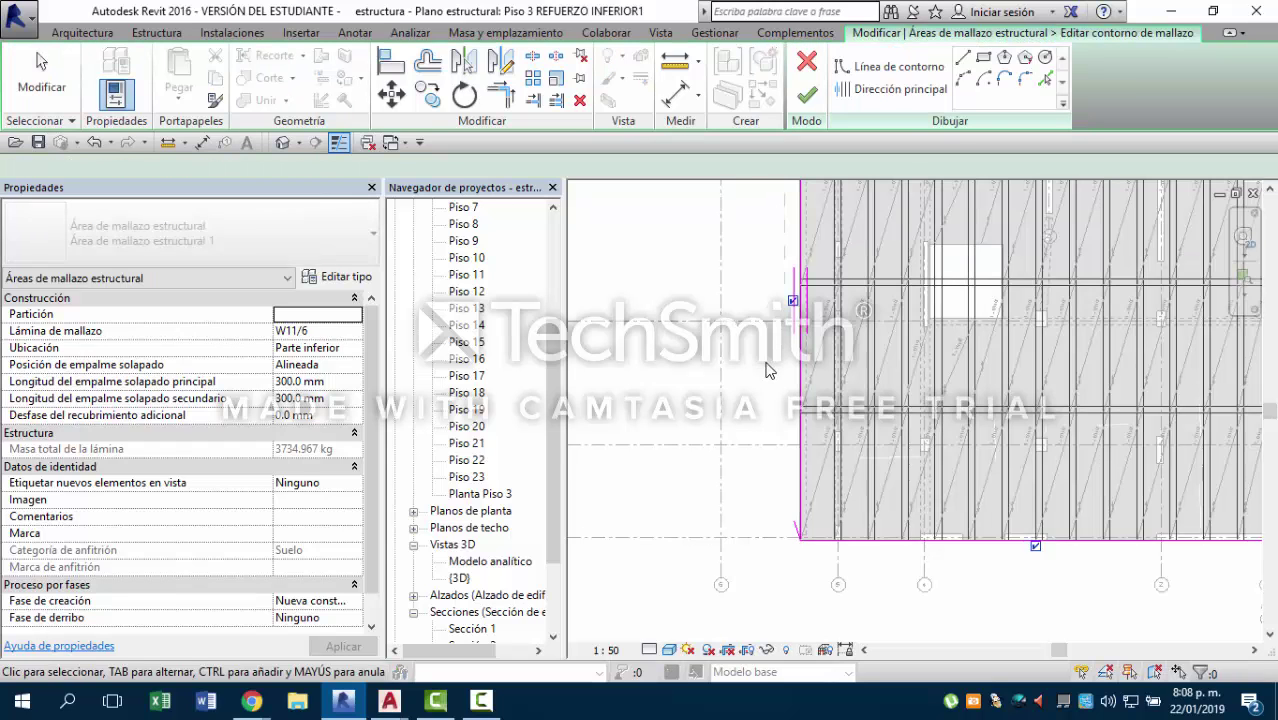
Try aligning the mesh in the secondary direction to the slab's right edge by activating that edge and deactivating the left one.
scroll(762, 340, "down", 2)
middle_click_drag(762, 340, 768, 358)
scroll(768, 358, "up", 2)
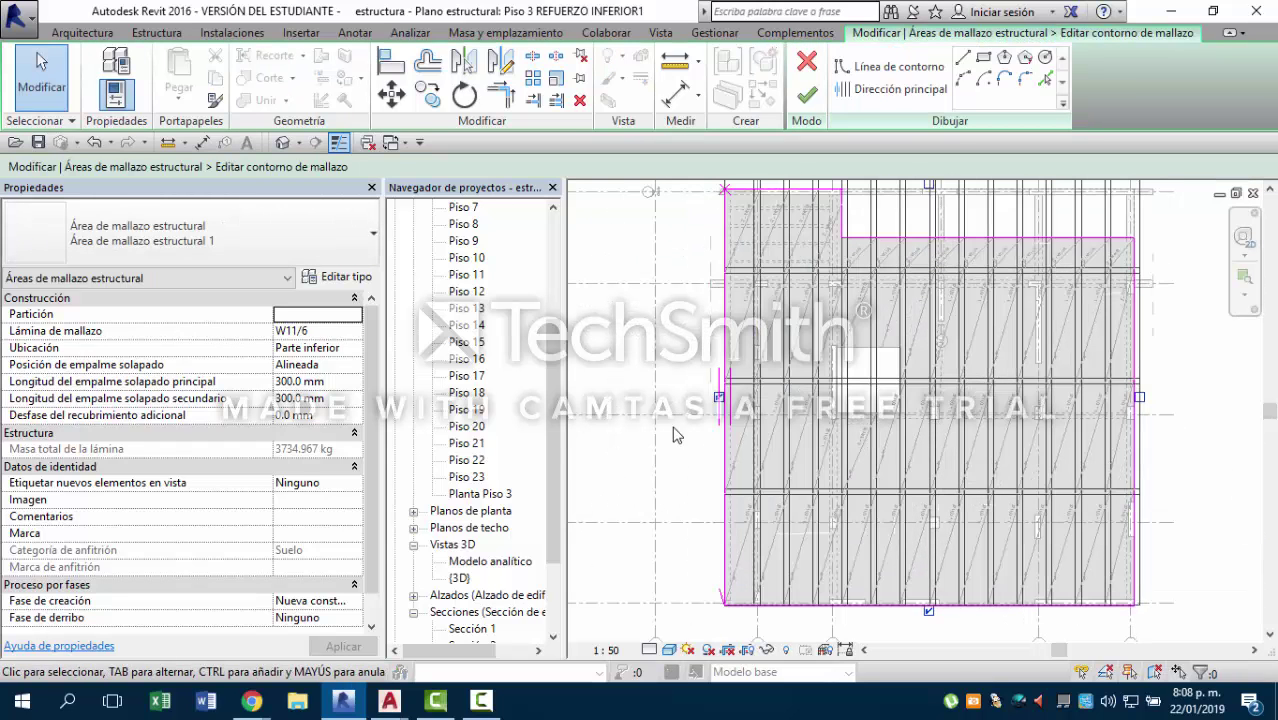
left_click(1139, 398)
left_click(721, 399)
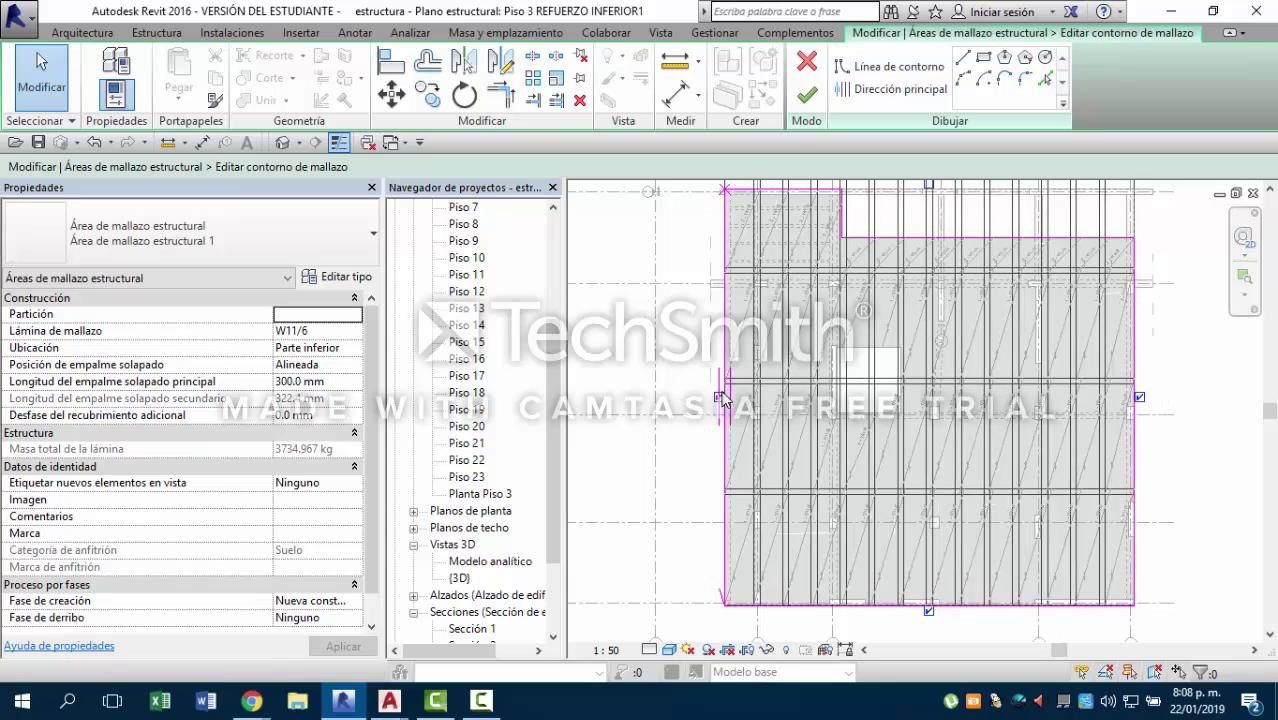
scroll(780, 392, "up", 2)
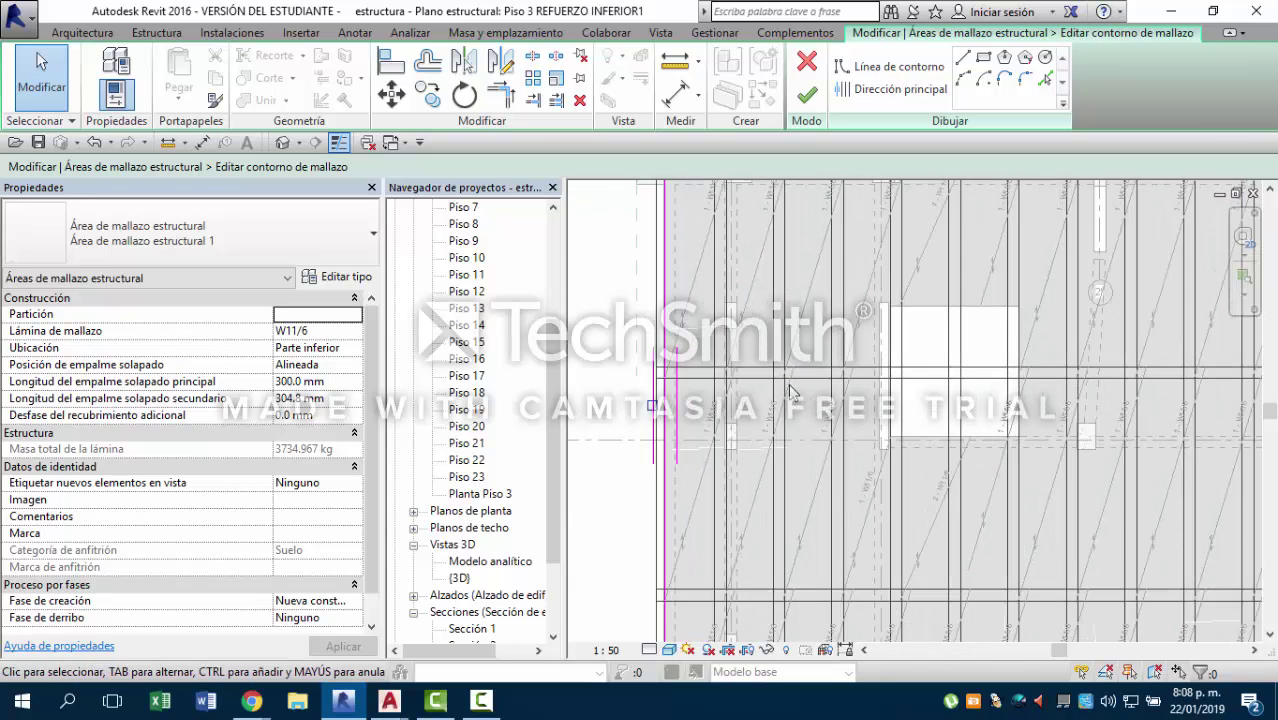
scroll(775, 390, "down", 3)
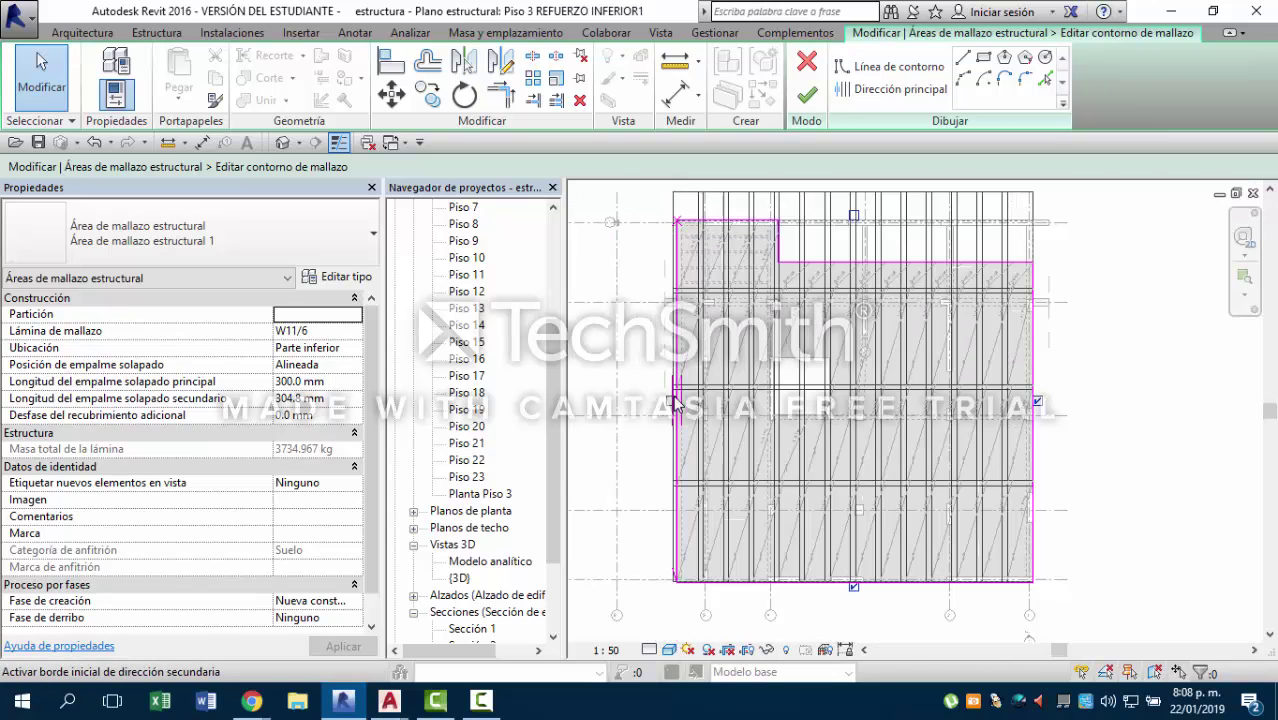
Reactivate the secondary-direction edge on the slab's left side and deactivate the one on its right side.
left_click(673, 404)
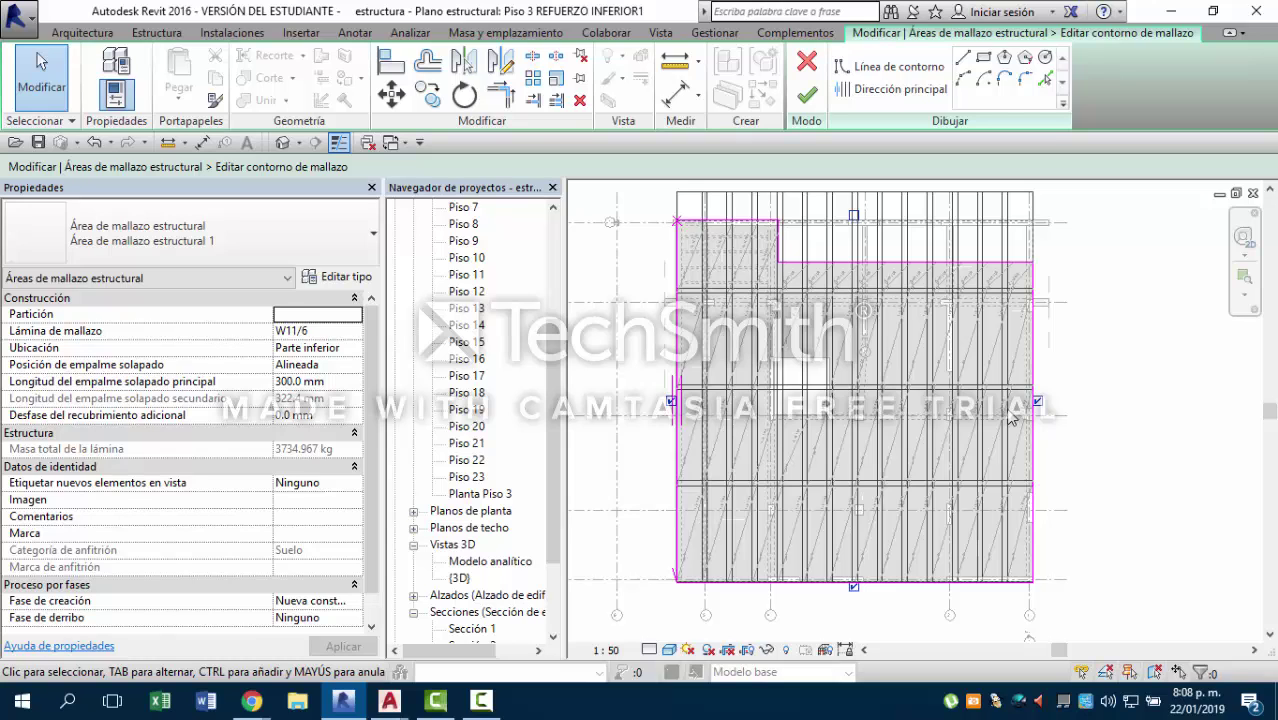
scroll(955, 350, "up", 3)
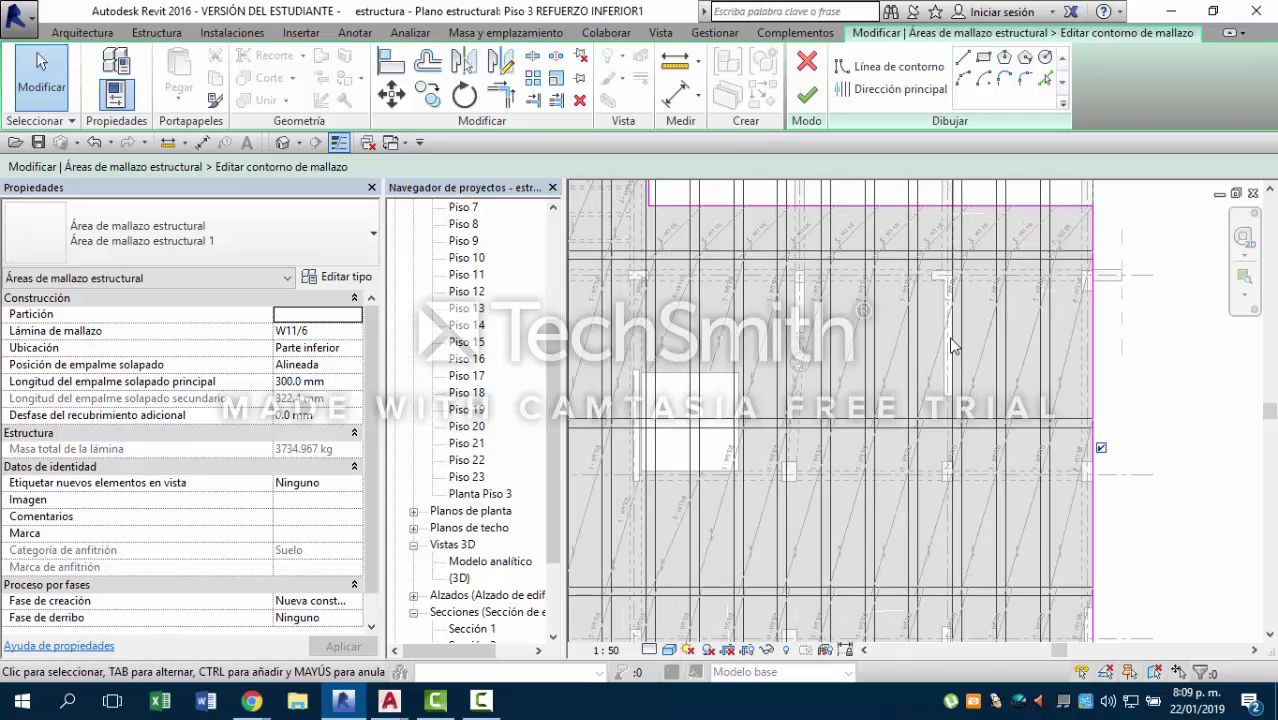
scroll(952, 345, "down", 3)
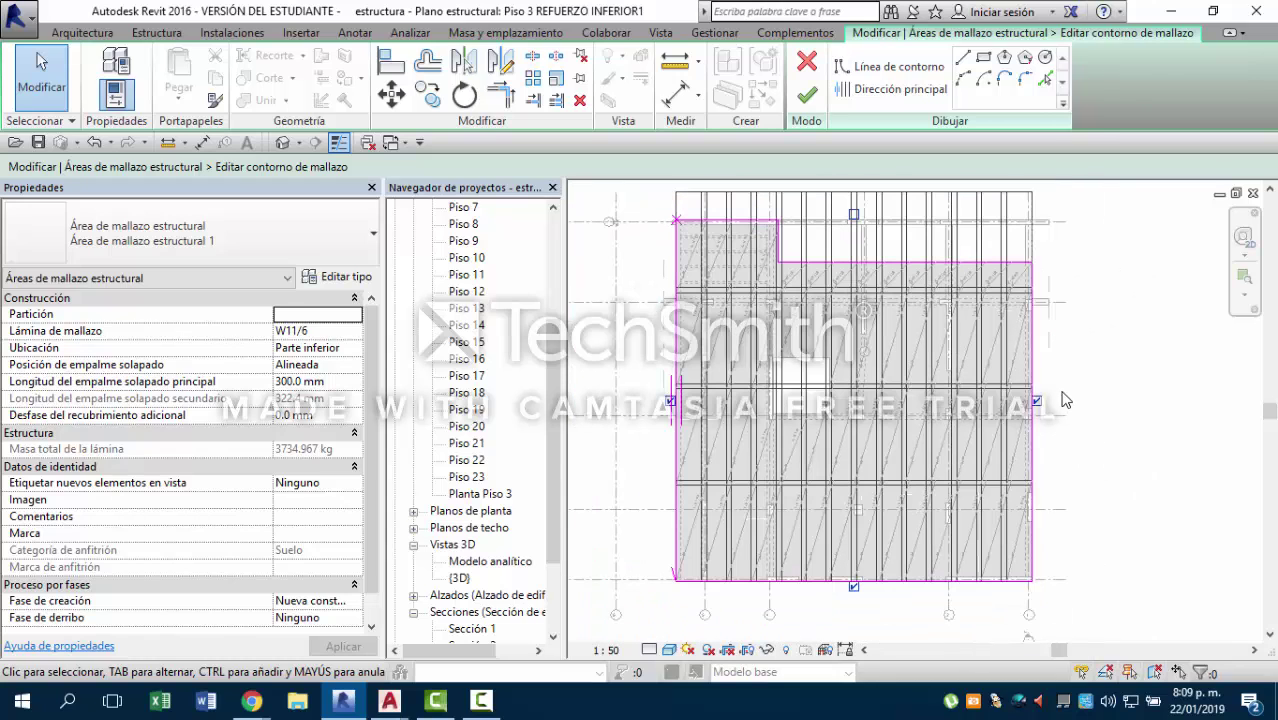
left_click(1038, 402)
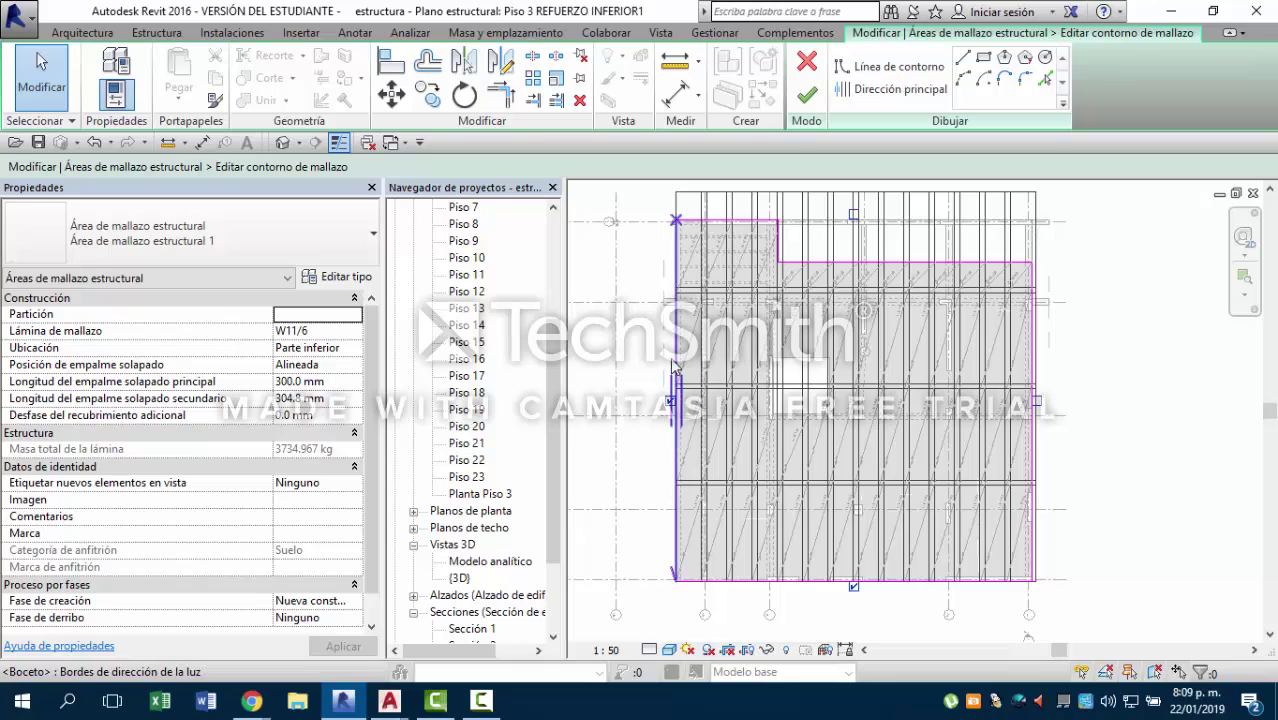
Activate the principal-direction edge along the slab's upper side as well as the lower one, and finish the mesh boundary edit.
scroll(732, 388, "down", 1)
scroll(732, 388, "down", 1)
left_click(815, 532)
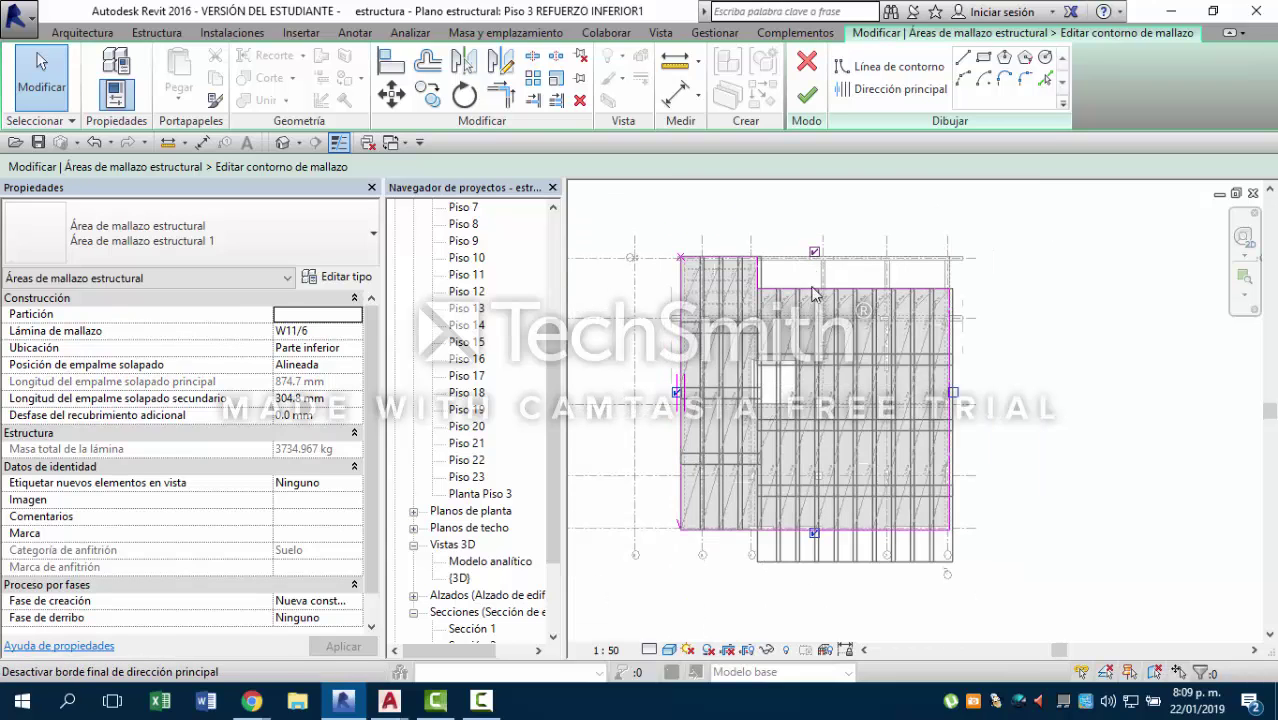
left_click(816, 533)
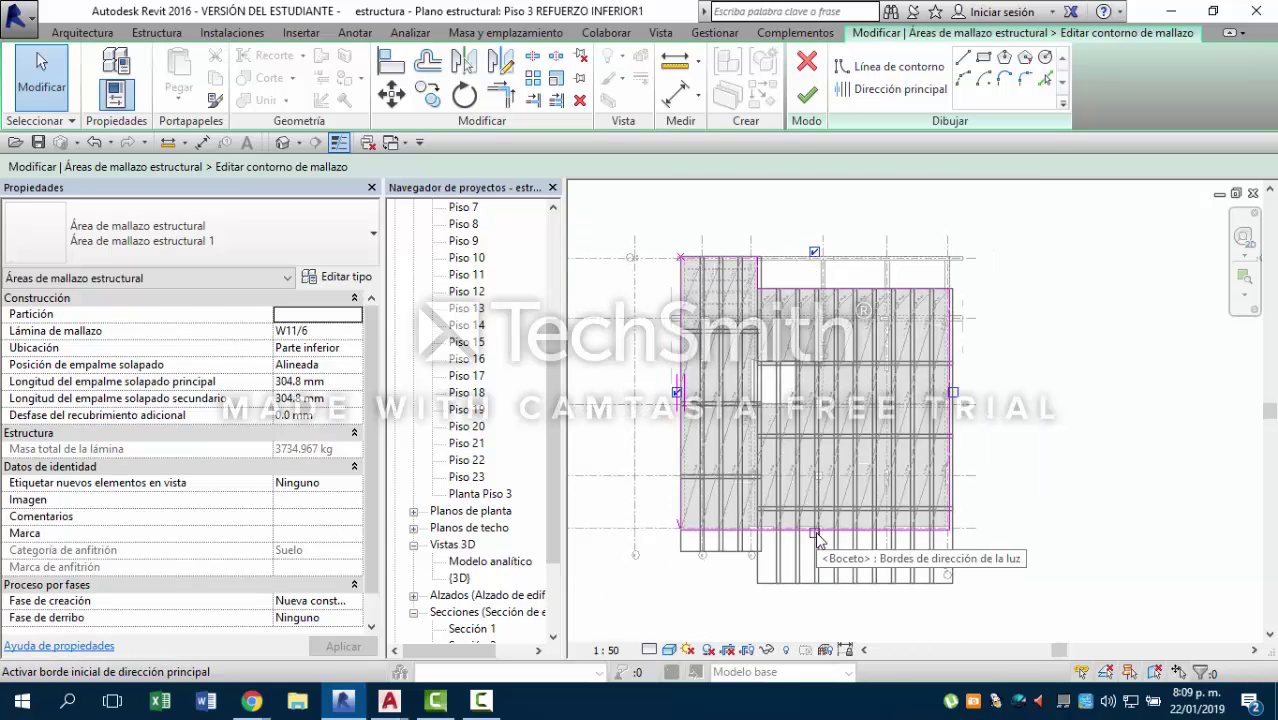
left_click(816, 535)
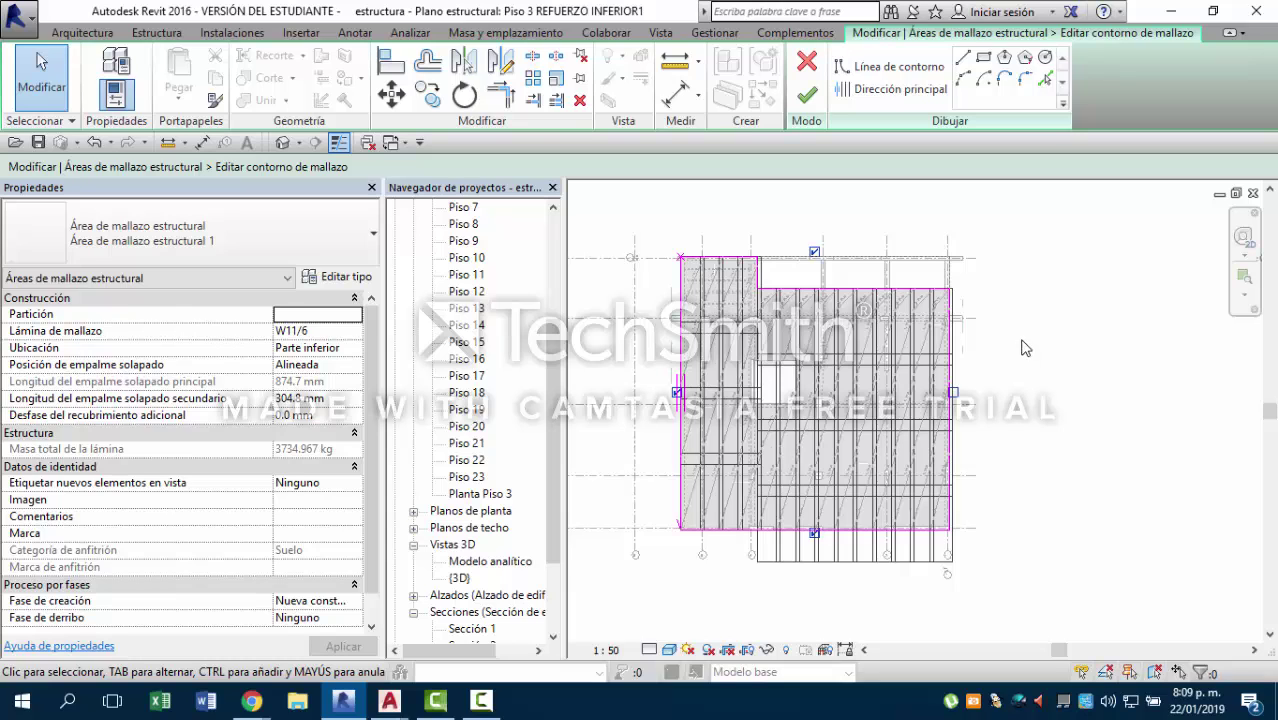
left_click(818, 95)
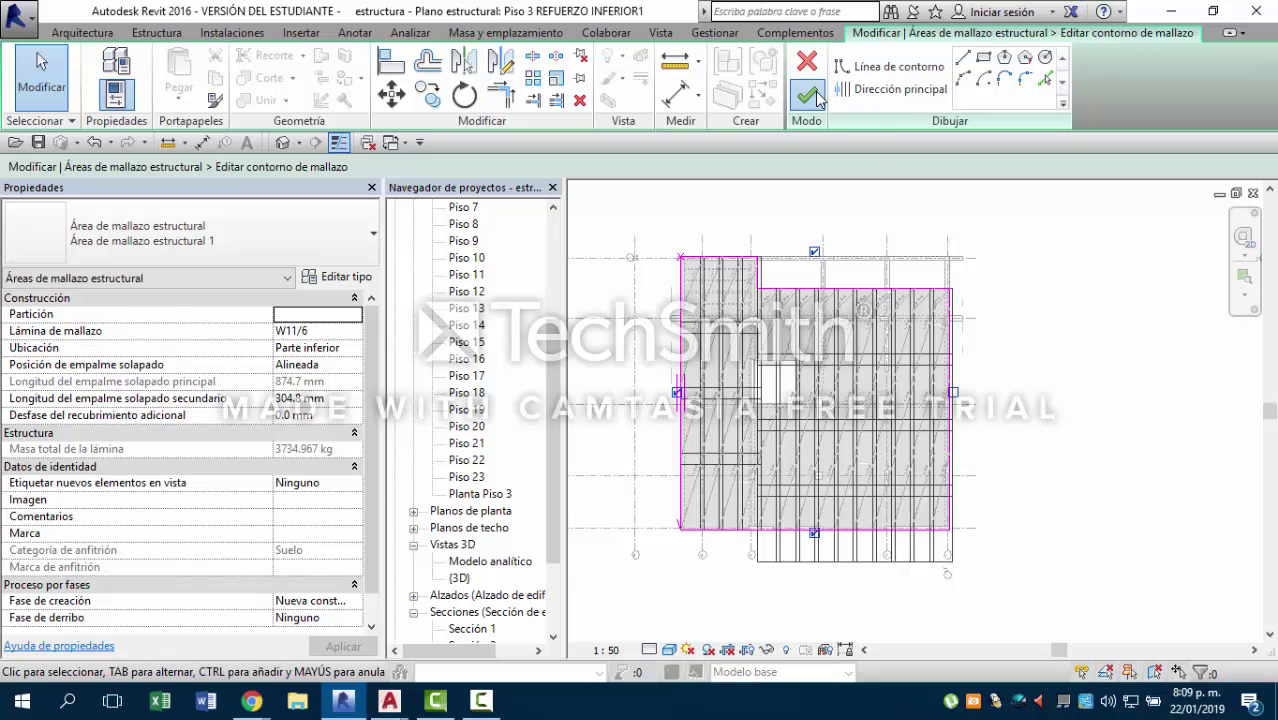
left_click(1035, 337)
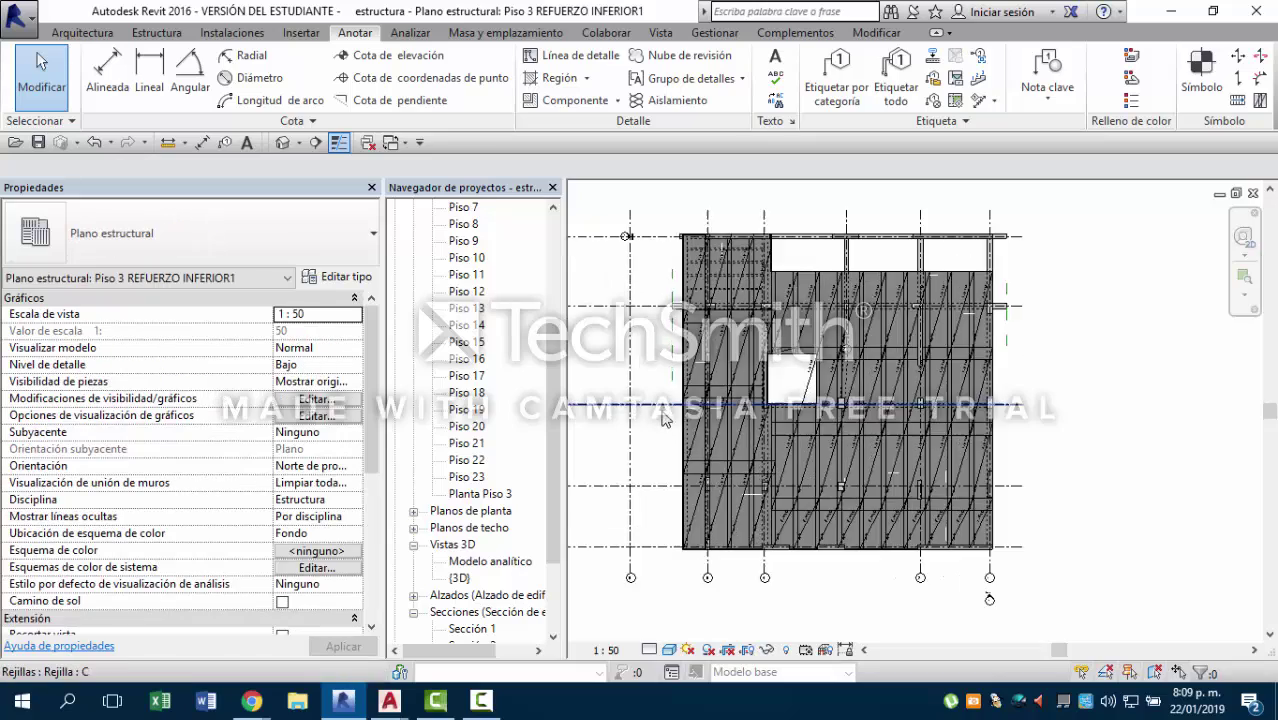
Open the M_Símbolo de lámina de mallazo A symbol family for editing from a placed mesh symbol beside the slab opening.
scroll(770, 380, "up", 5)
middle_click_drag(968, 347, 723, 582)
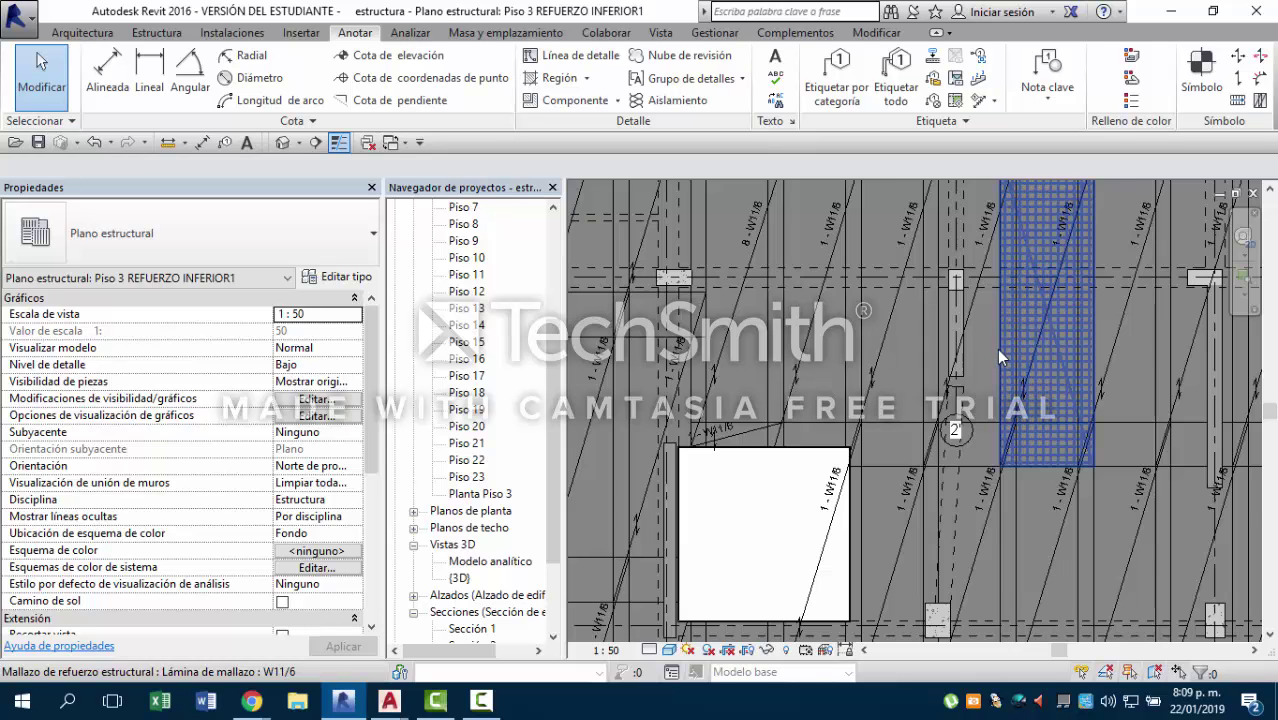
scroll(997, 352, "down", 3)
scroll(765, 396, "up", 1)
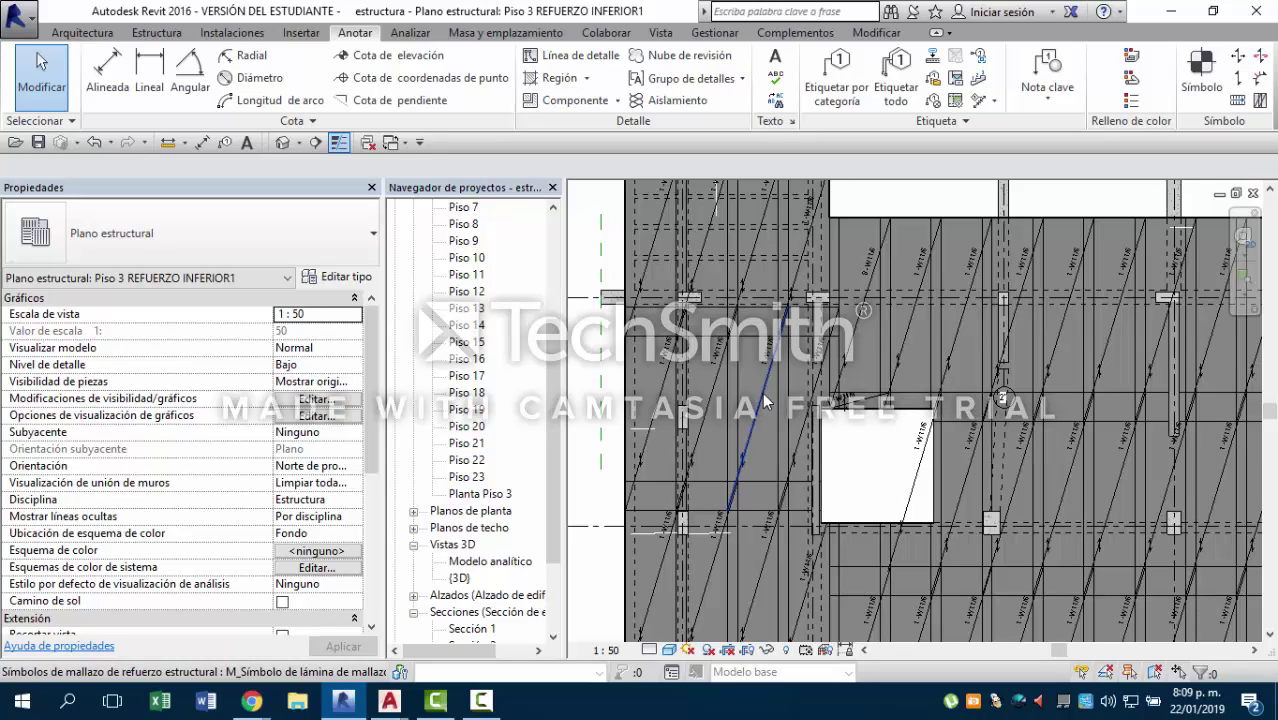
double_click(764, 401)
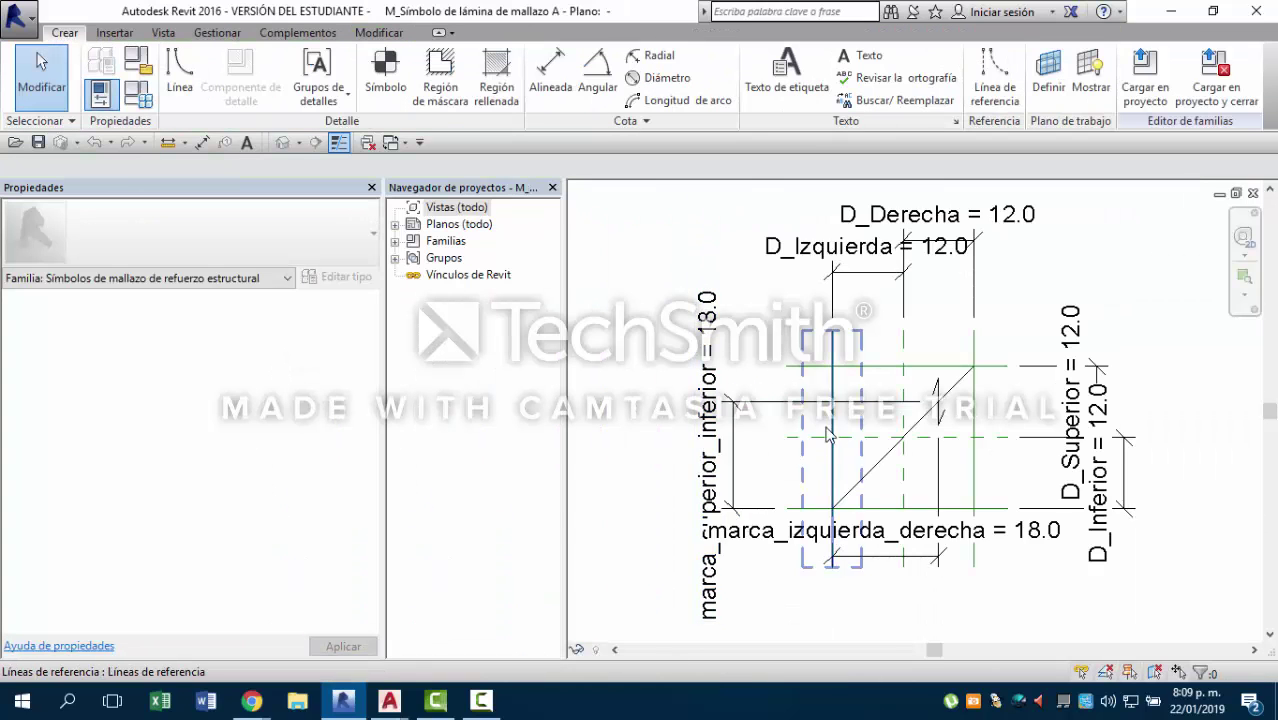
scroll(918, 484, "up", 4)
scroll(918, 478, "down", 4)
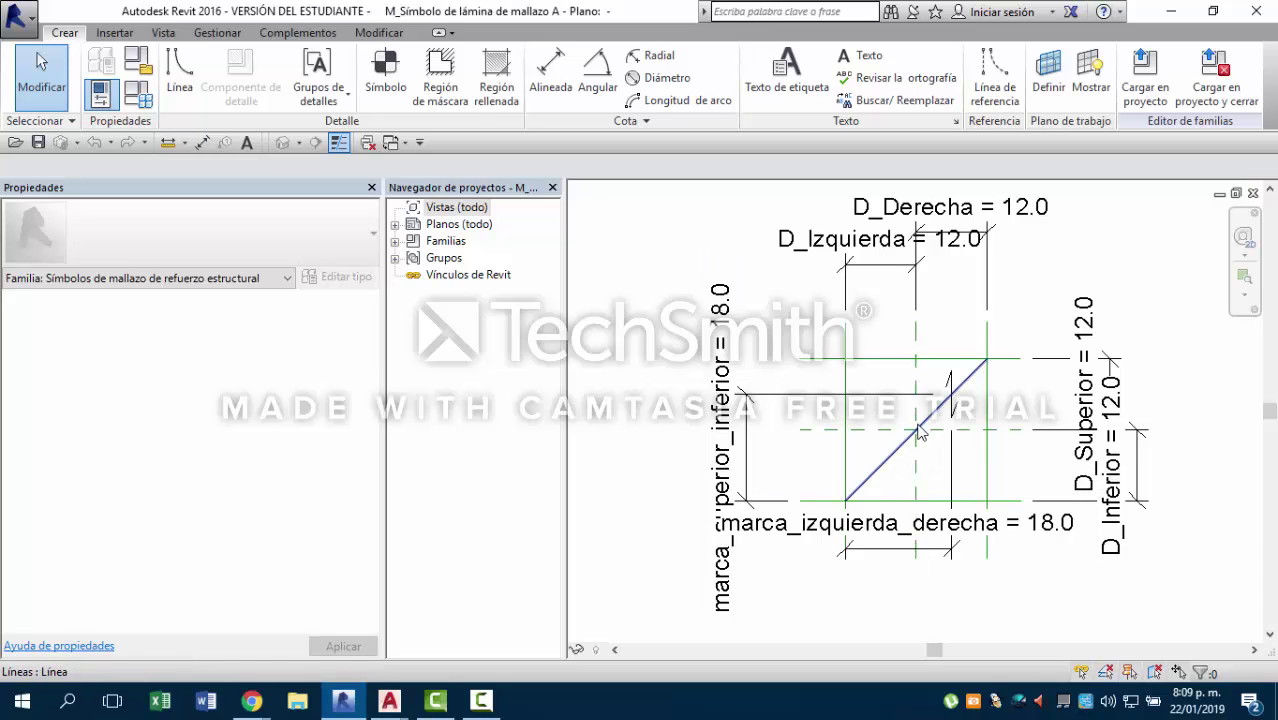
left_click(920, 432)
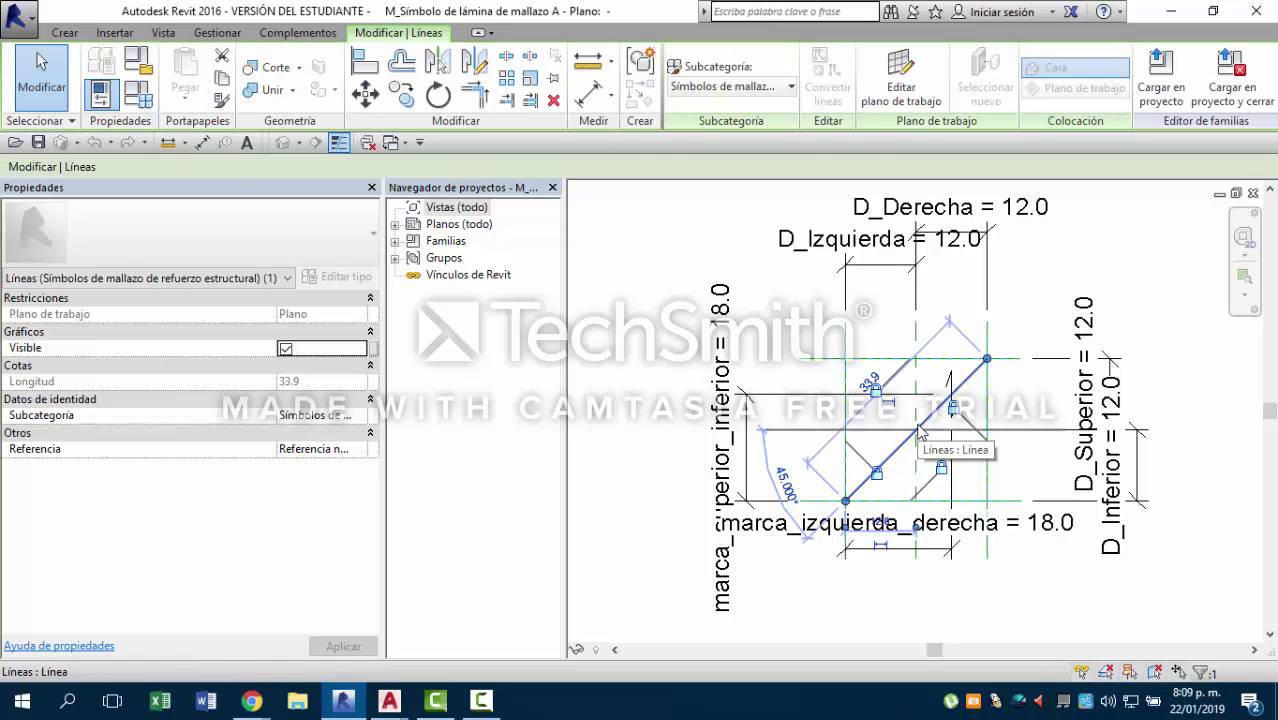
left_click(678, 338)
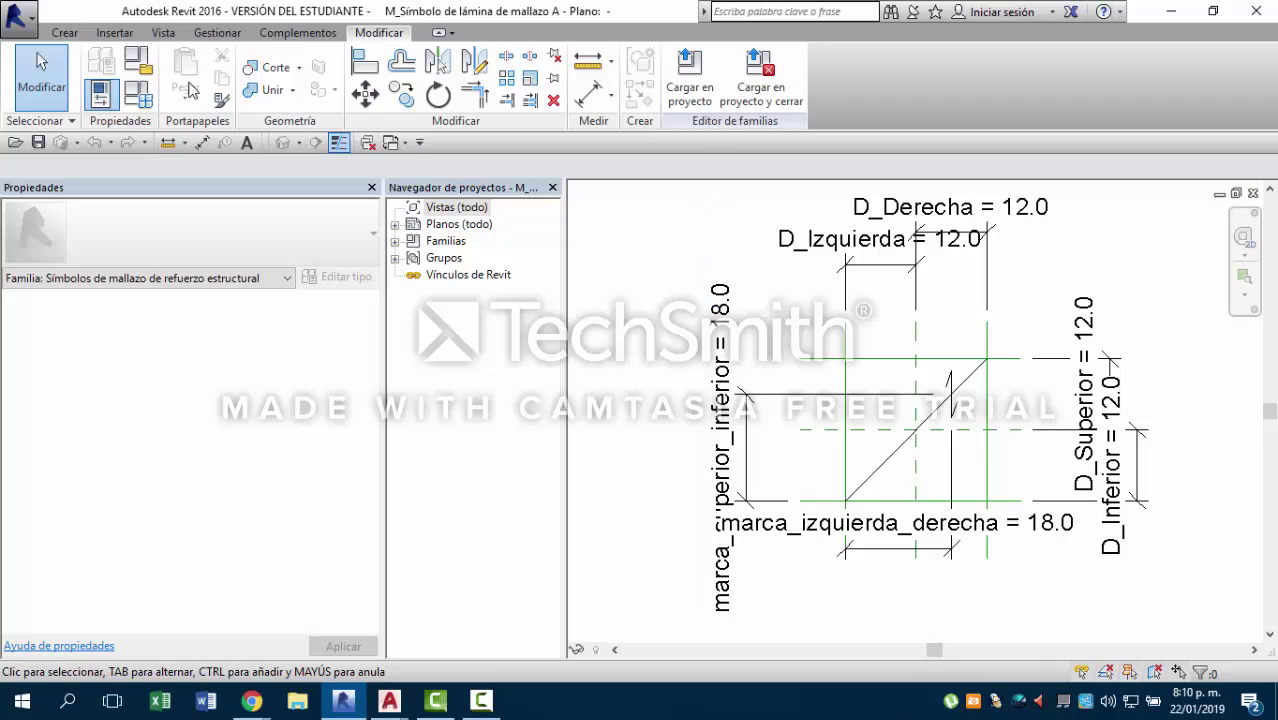
left_click(114, 36)
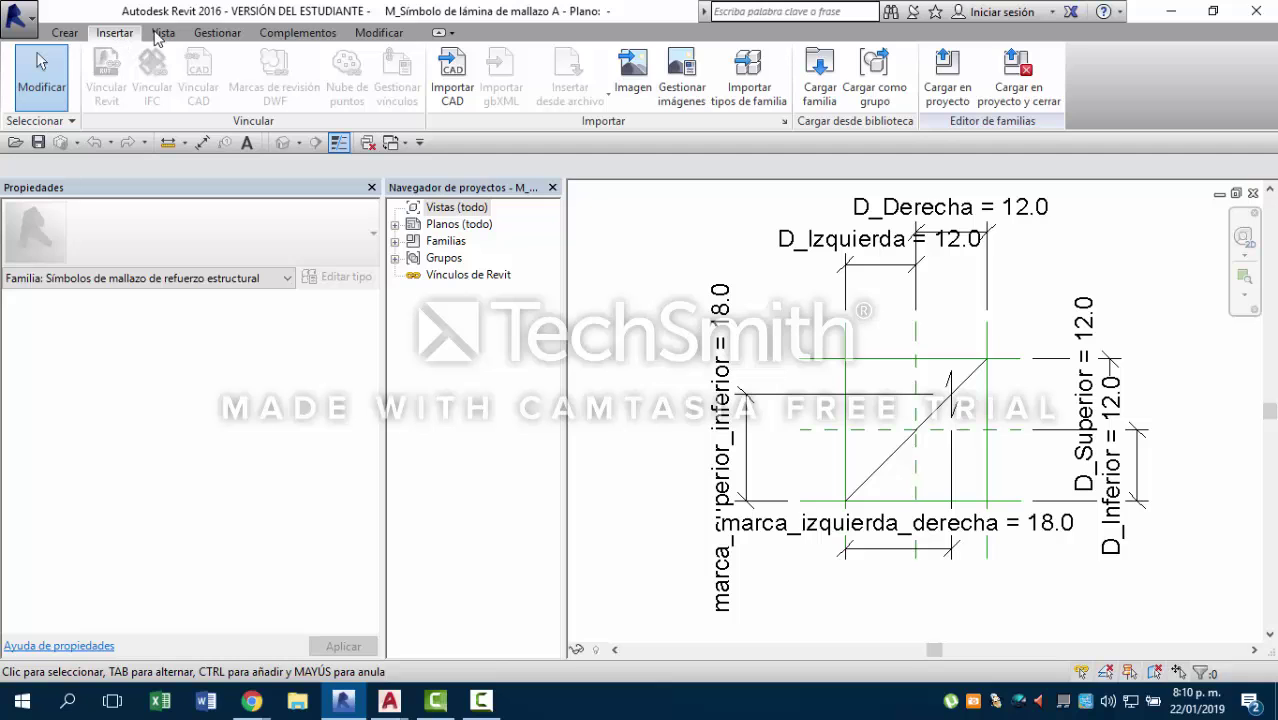
left_click(381, 34)
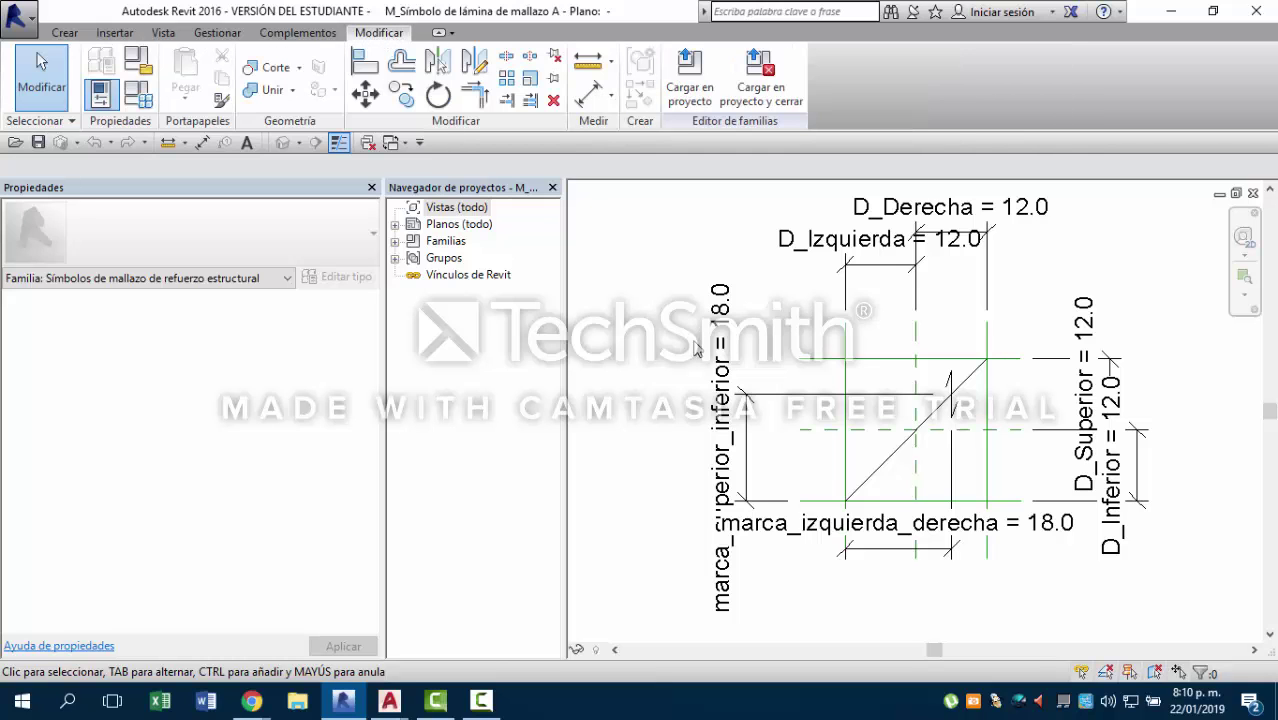
scroll(866, 452, "up", 2)
scroll(914, 430, "down", 3)
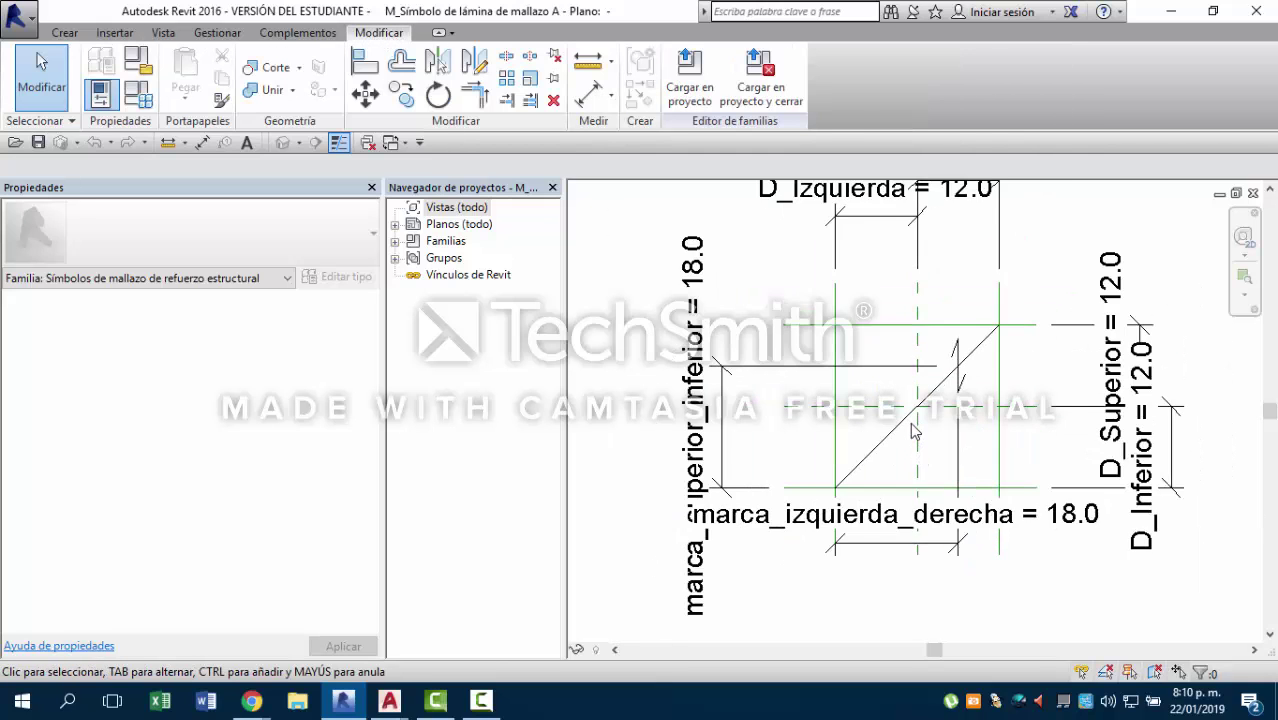
left_click(66, 33)
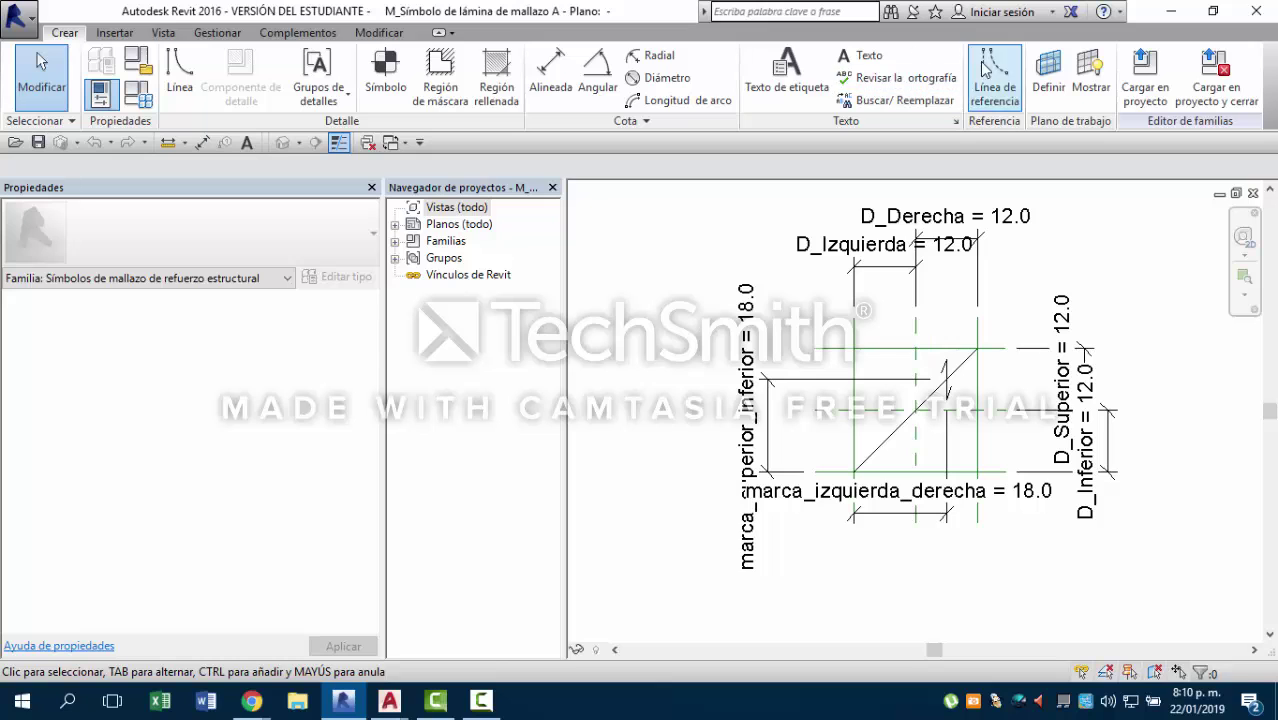
left_click(655, 82)
scroll(912, 418, "up", 3)
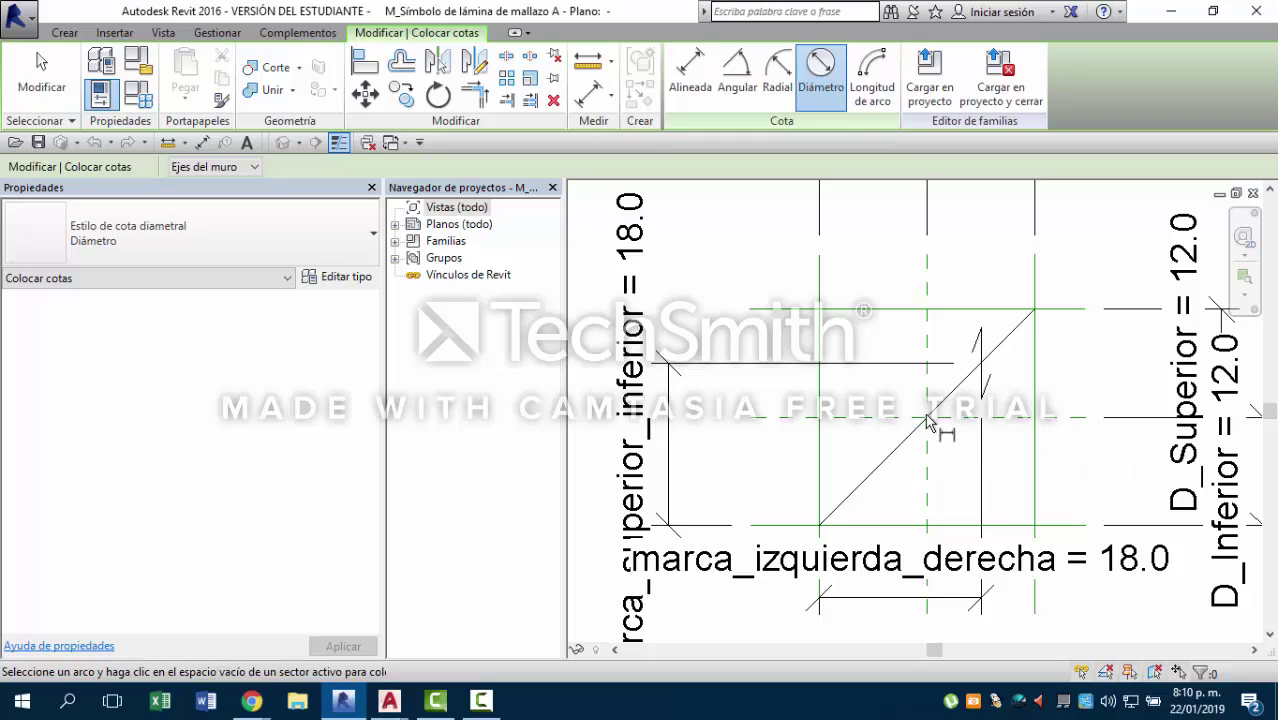
key("Escape")
key("Escape")
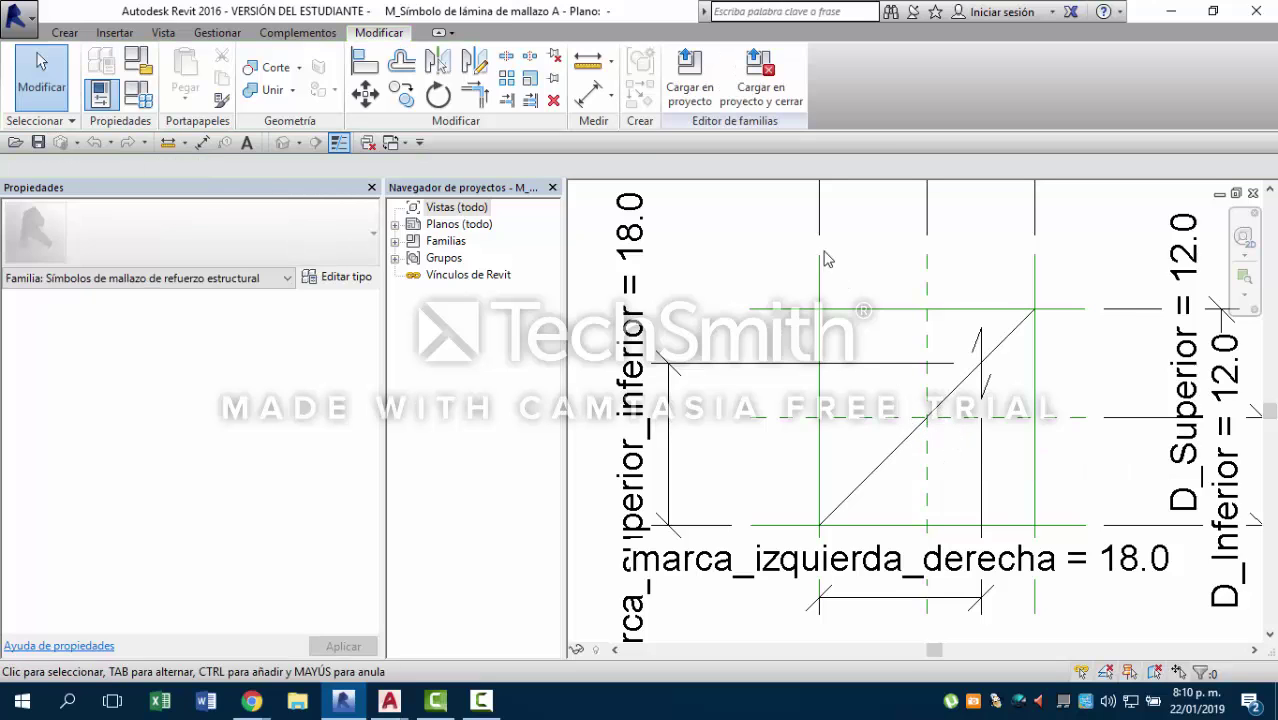
Draw a circle with a radius of about 4.0 centred on the midpoint of the symbol's diagonal line.
left_click(64, 32)
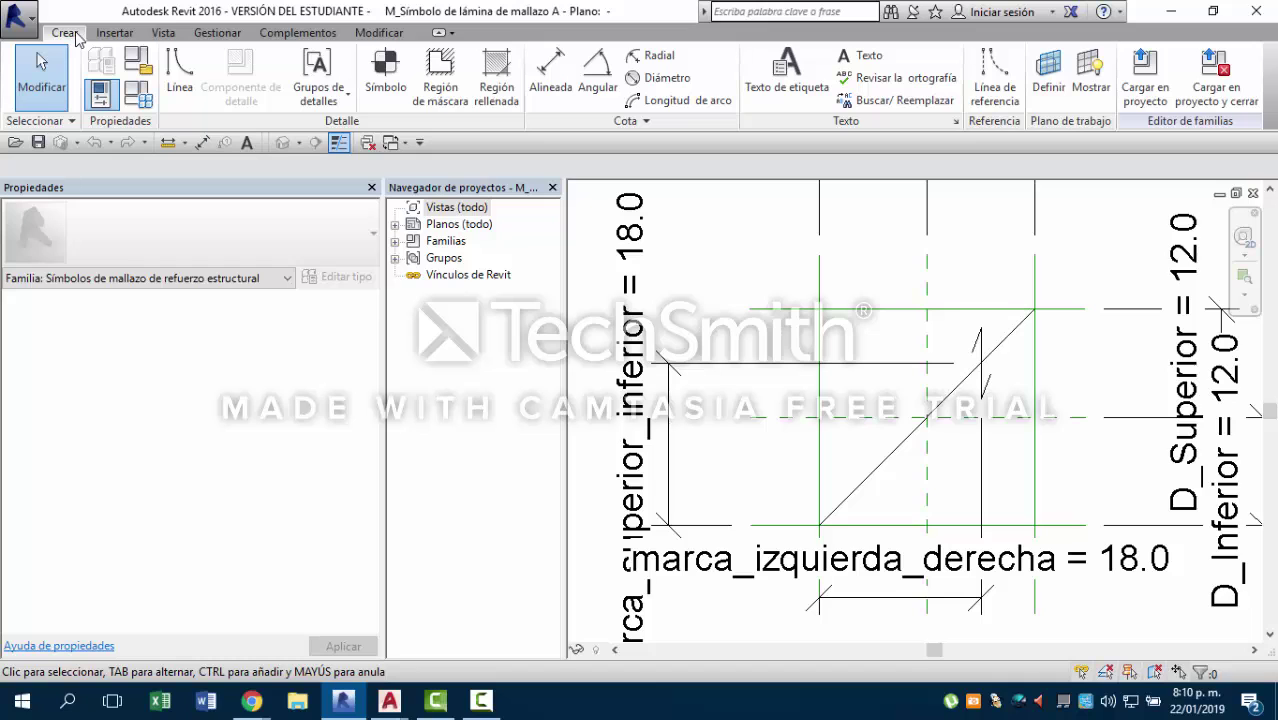
left_click(180, 72)
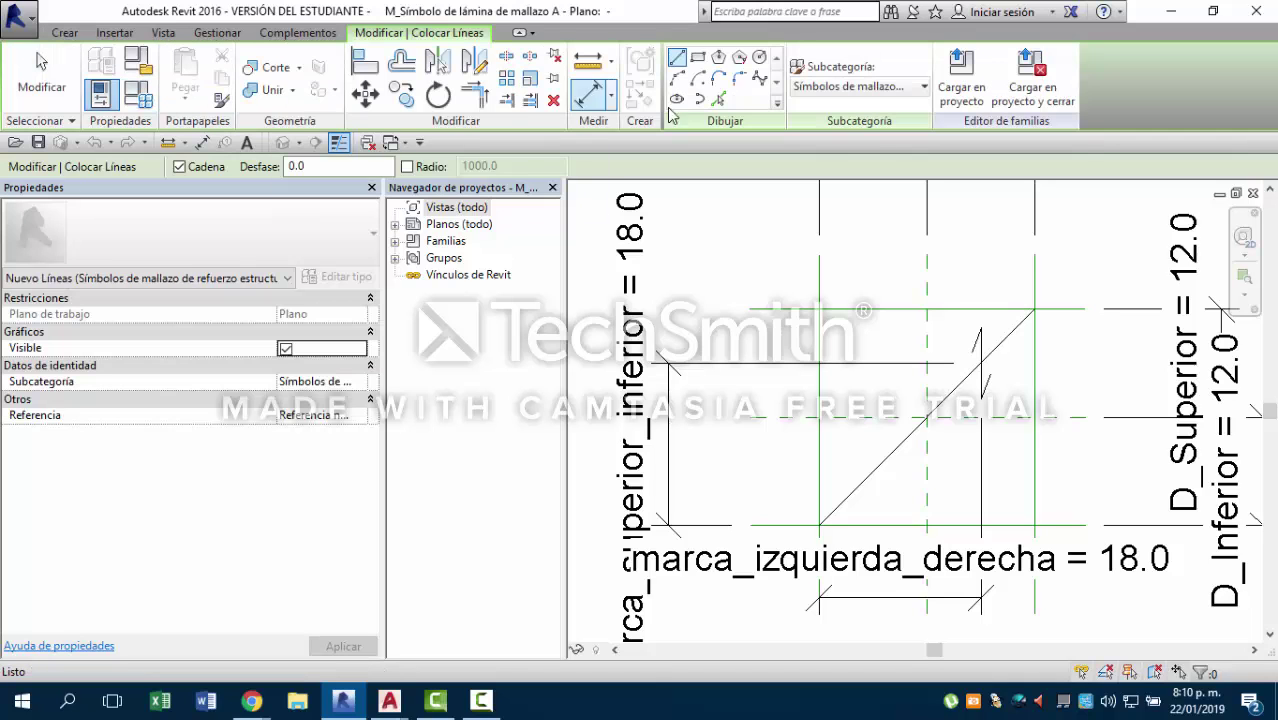
left_click(760, 57)
scroll(940, 414, "up", 4)
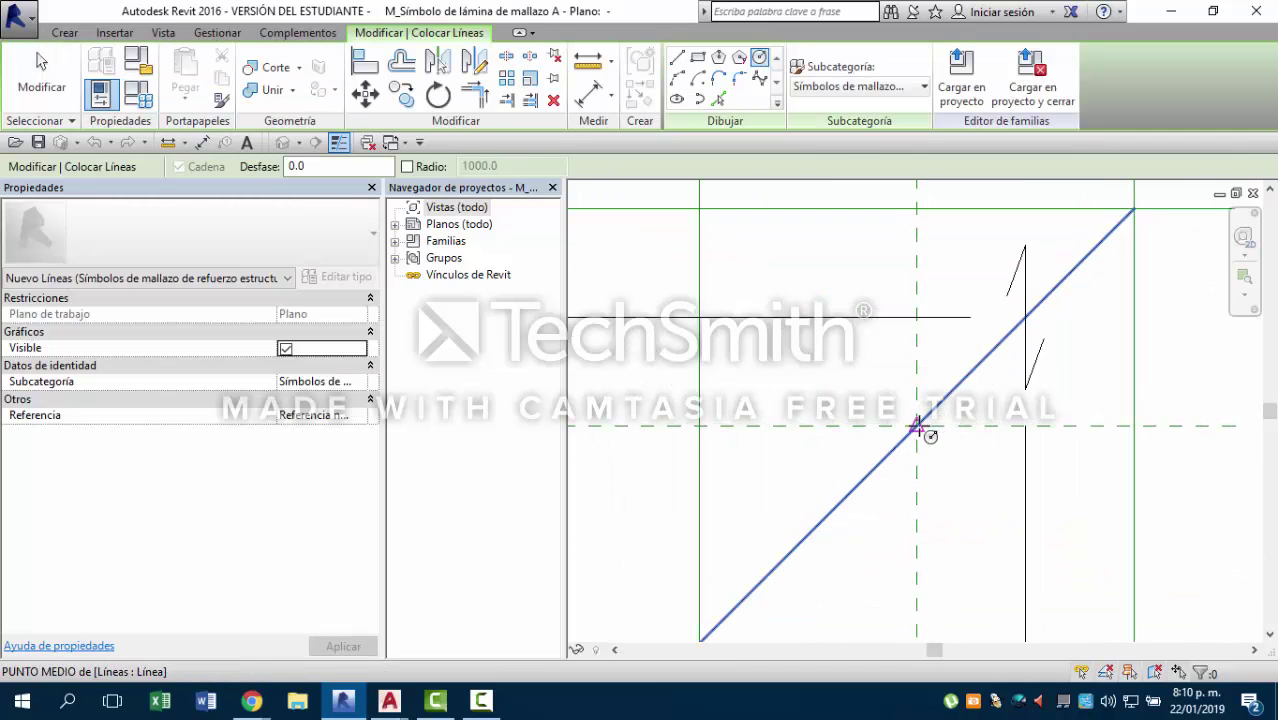
left_click(916, 425)
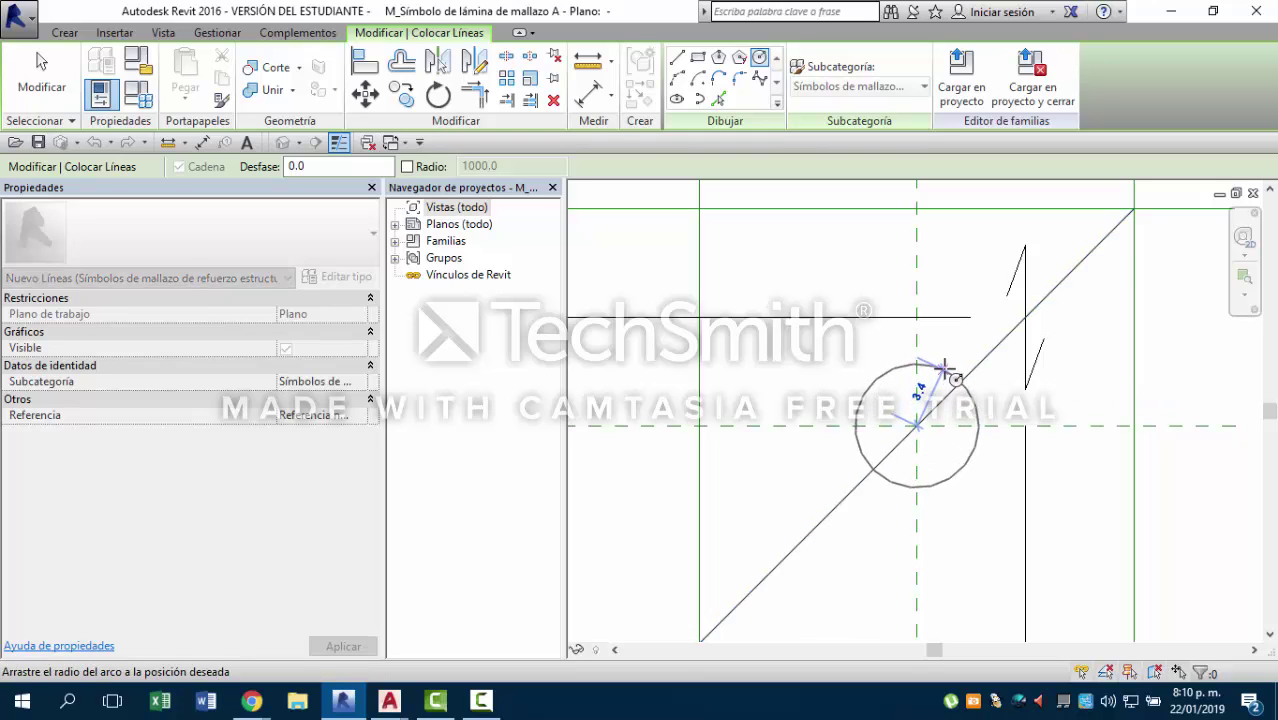
left_click(950, 362)
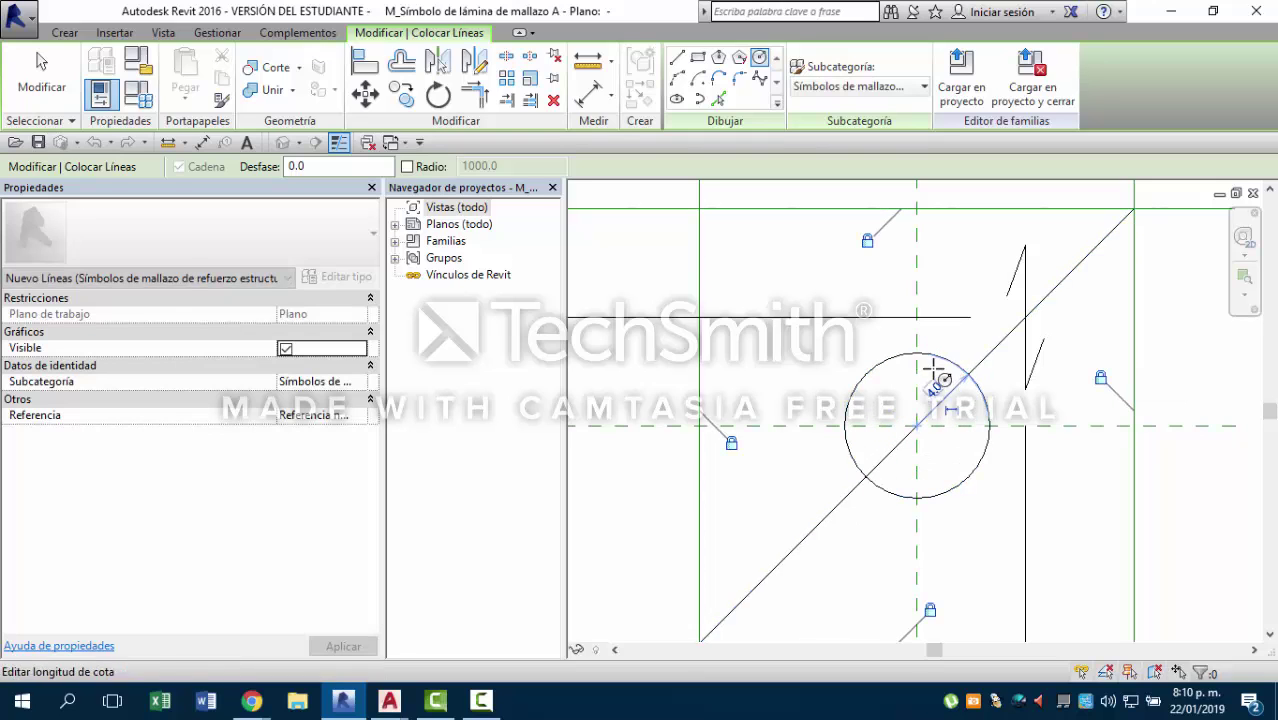
key("Escape")
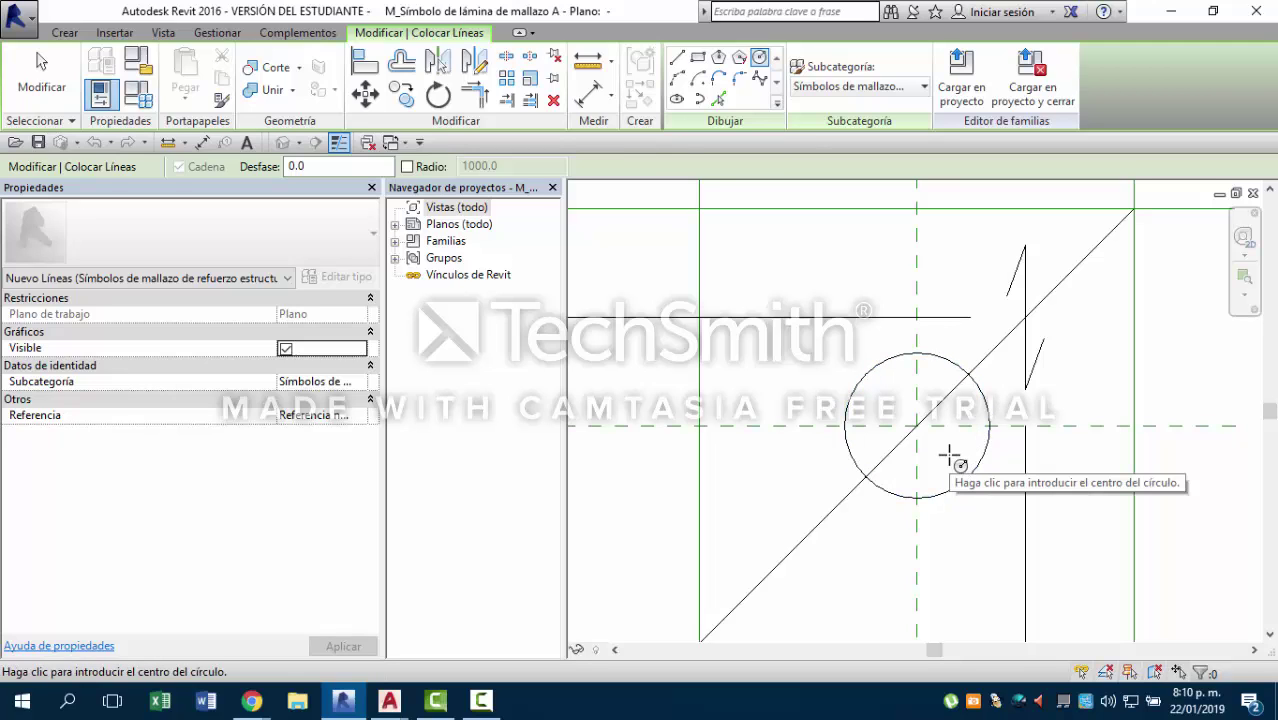
key("Escape")
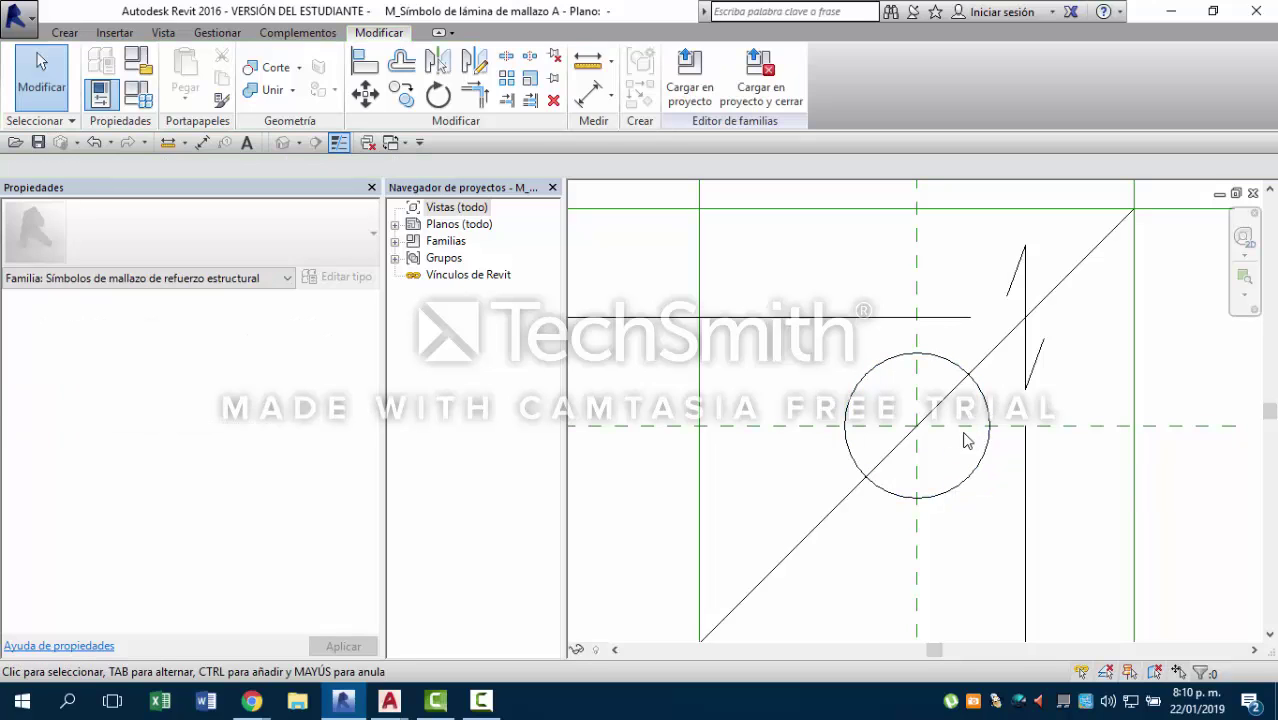
scroll(936, 437, "down", 3)
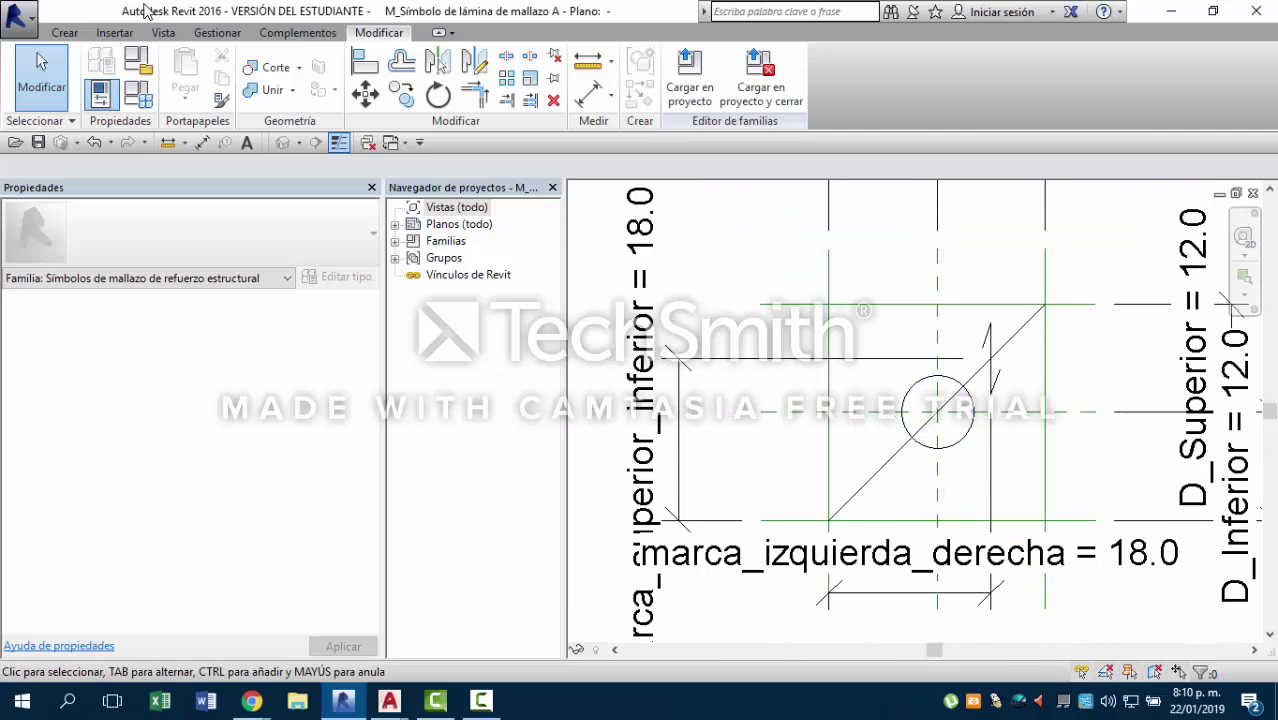
left_click(133, 35)
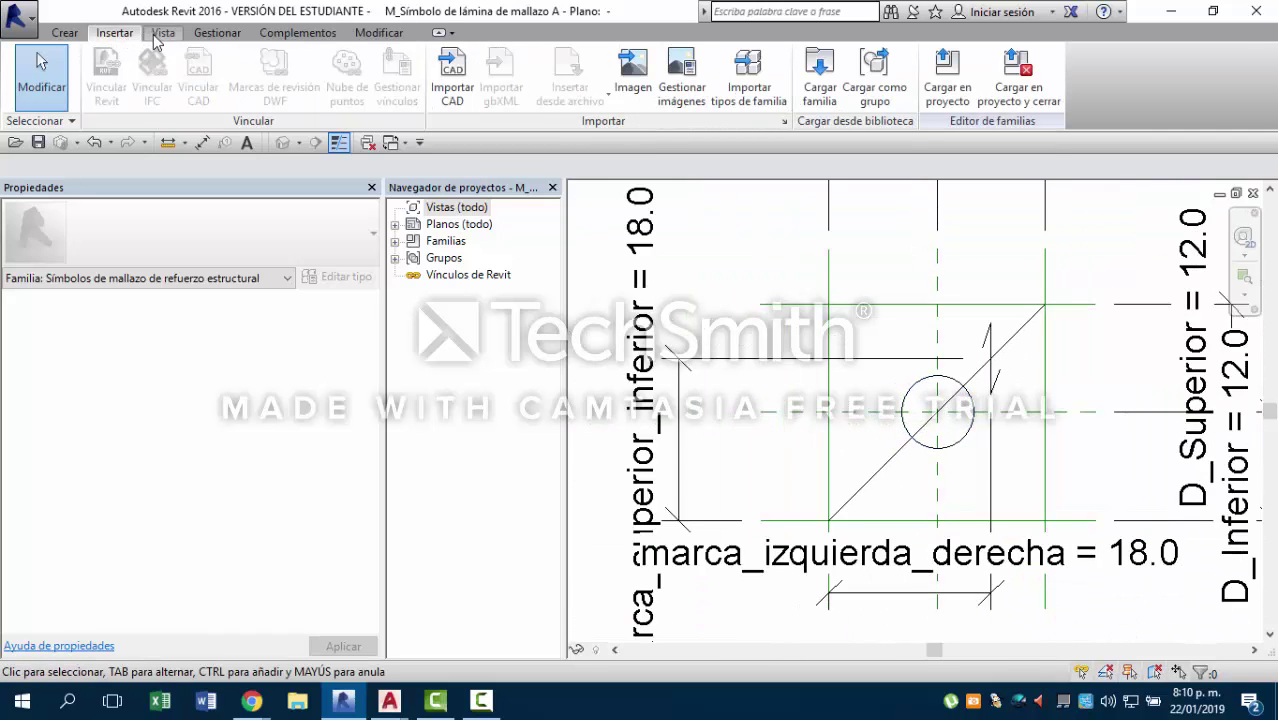
left_click(64, 33)
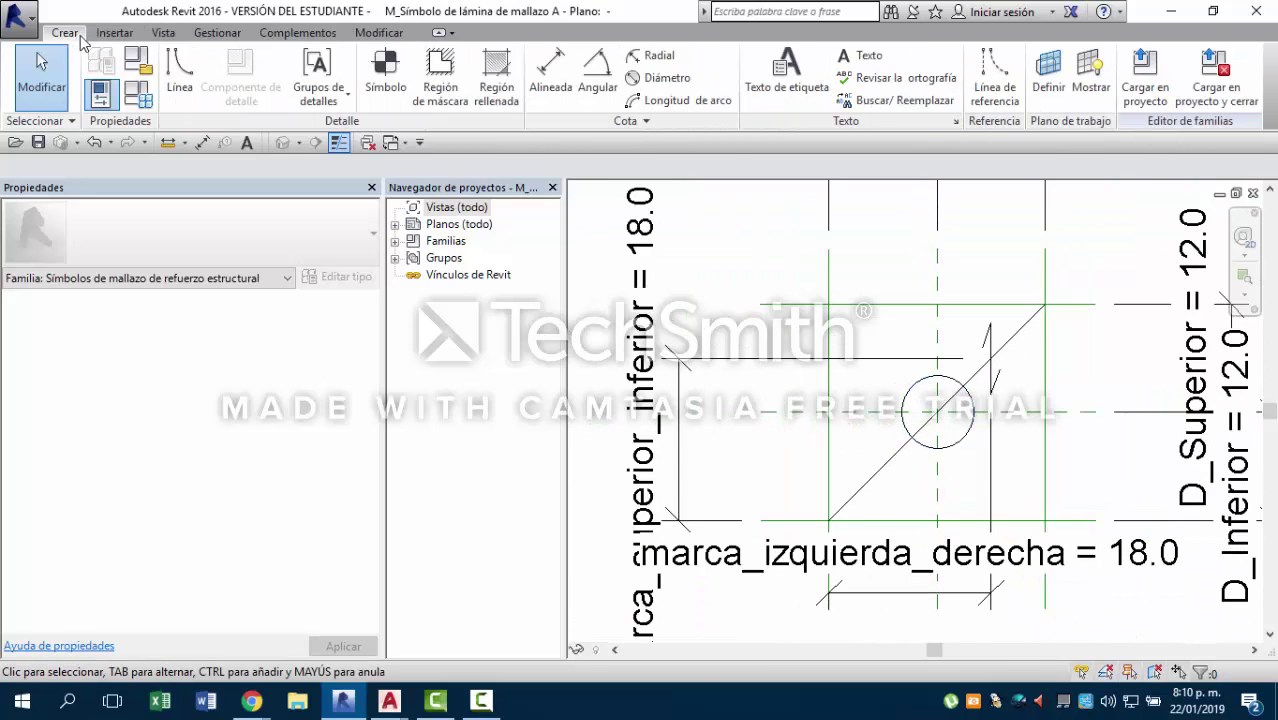
left_click(786, 70)
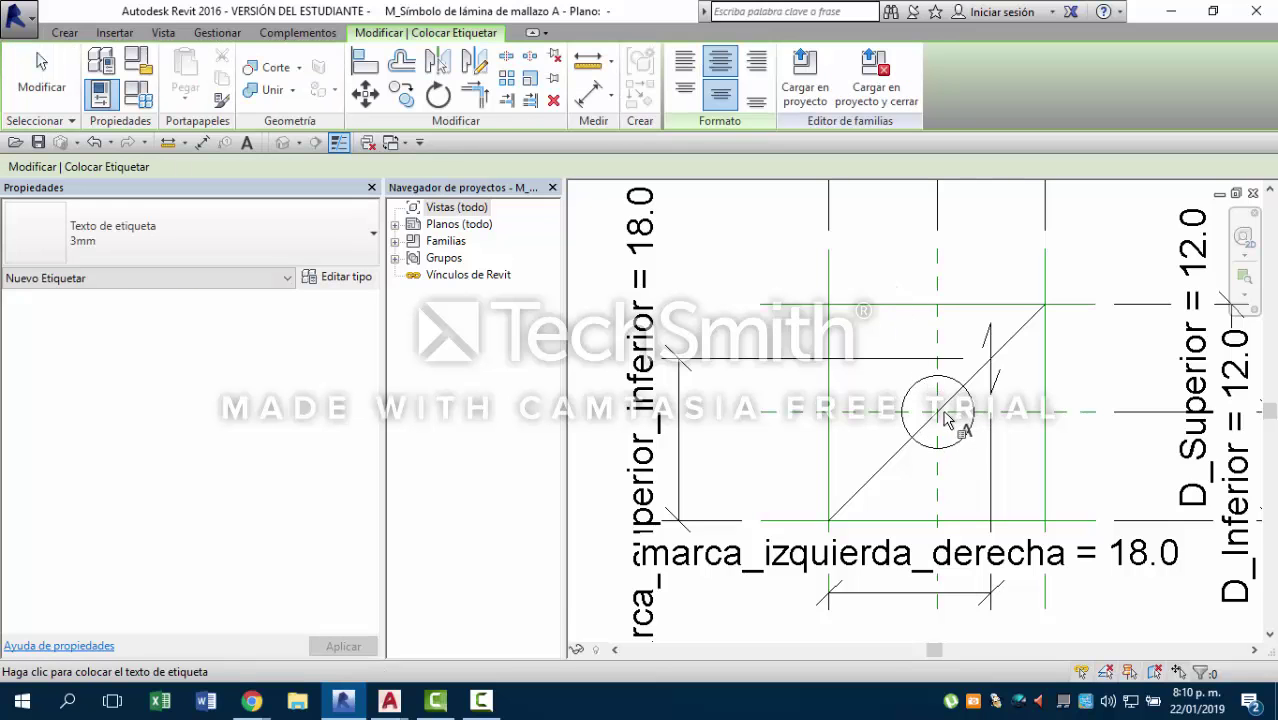
left_click(937, 424)
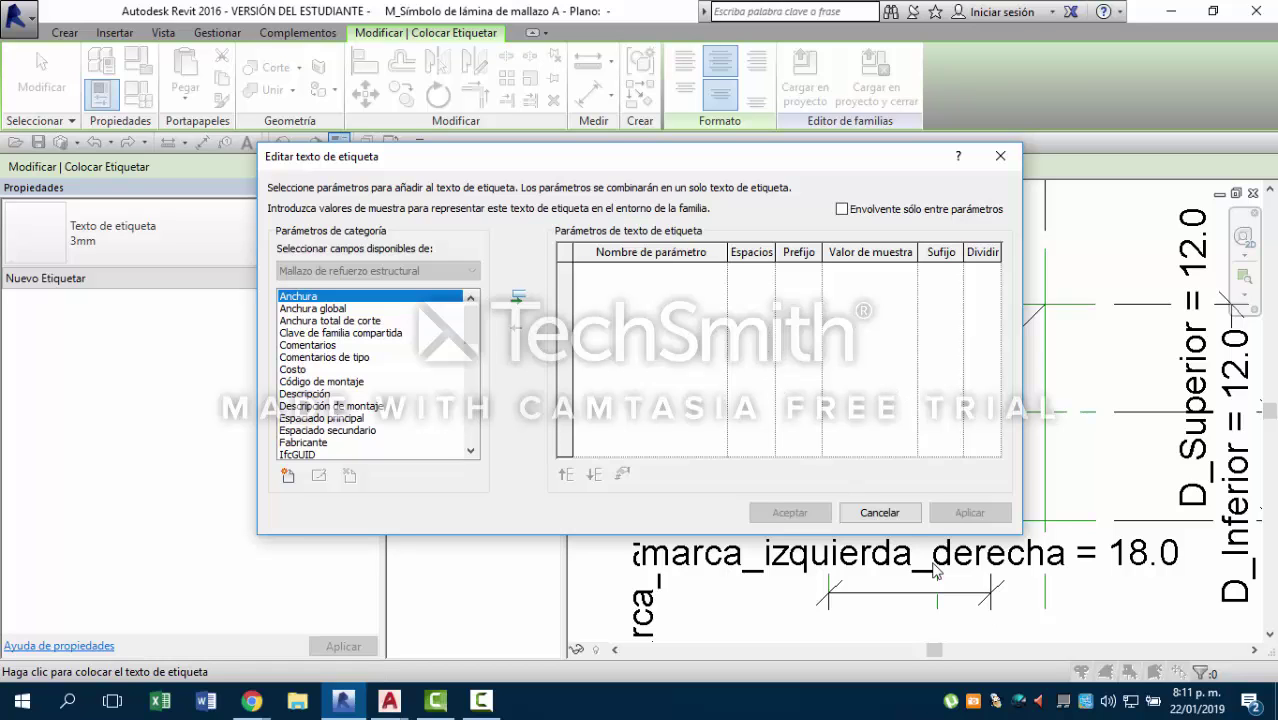
left_click(893, 512)
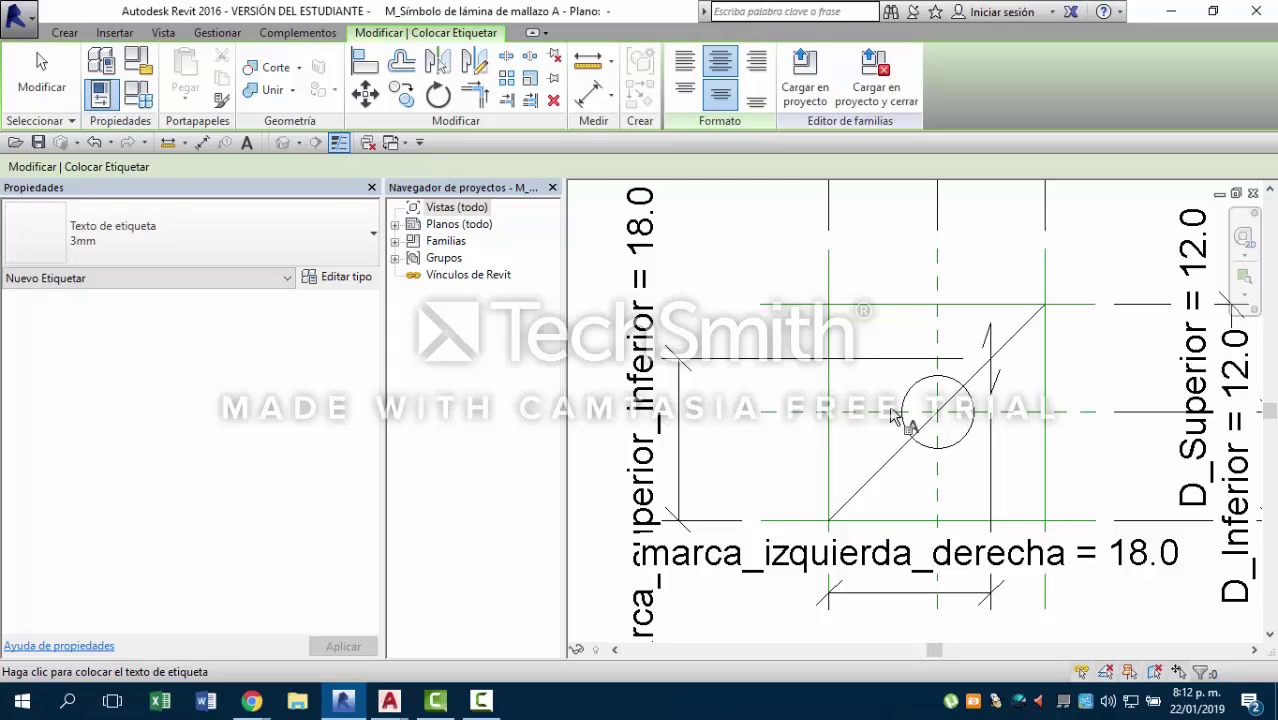
Place a label at the circle's centre in the symbol family, using the Número de mallazo parameter.
left_click(60, 33)
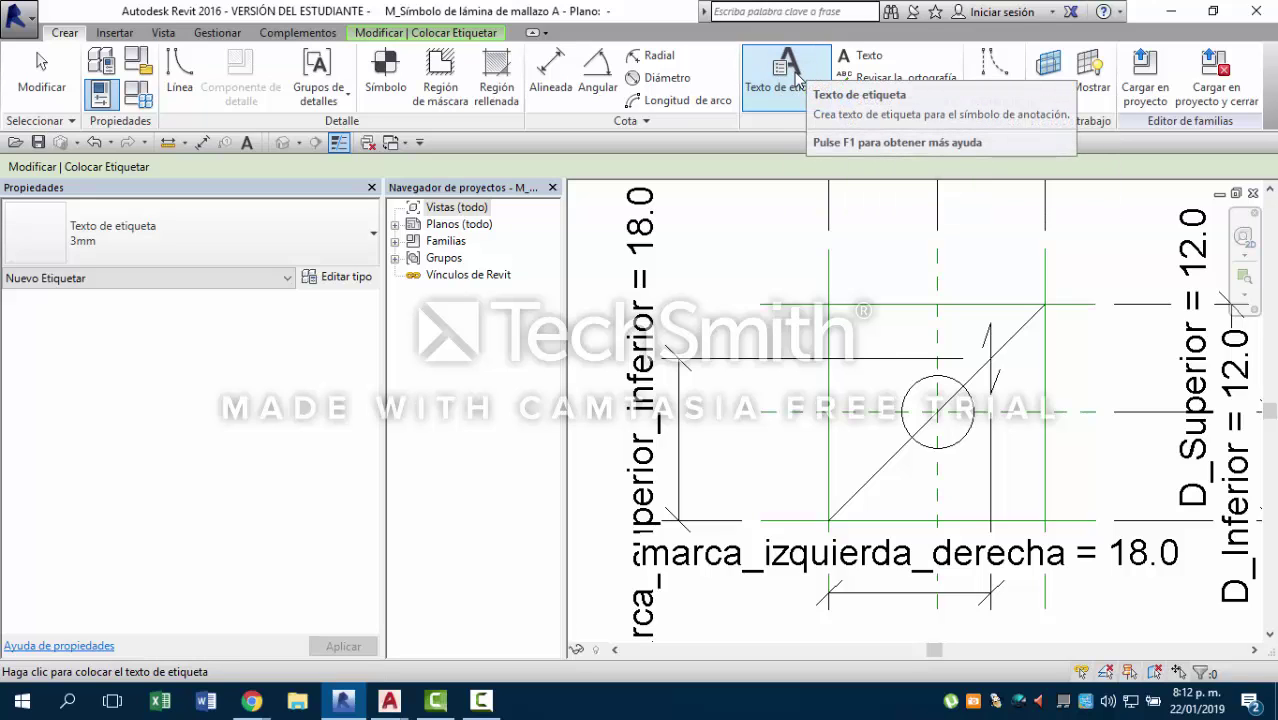
left_click(790, 75)
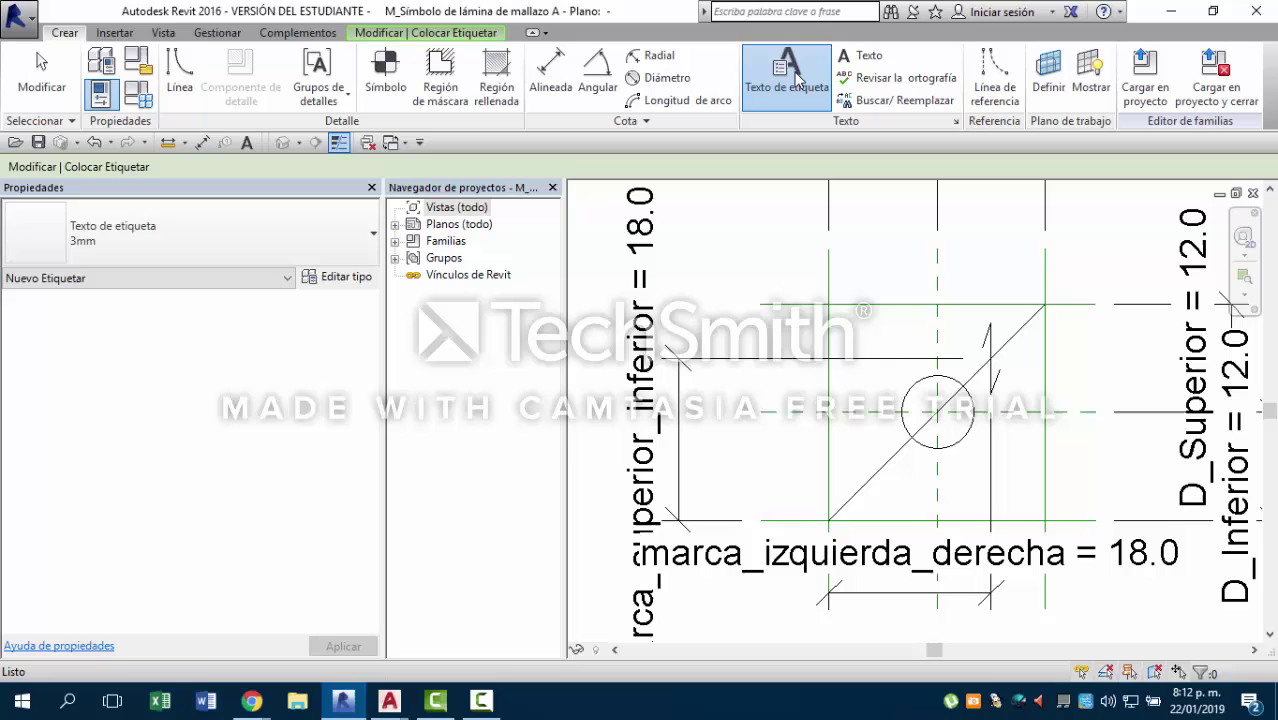
left_click(940, 420)
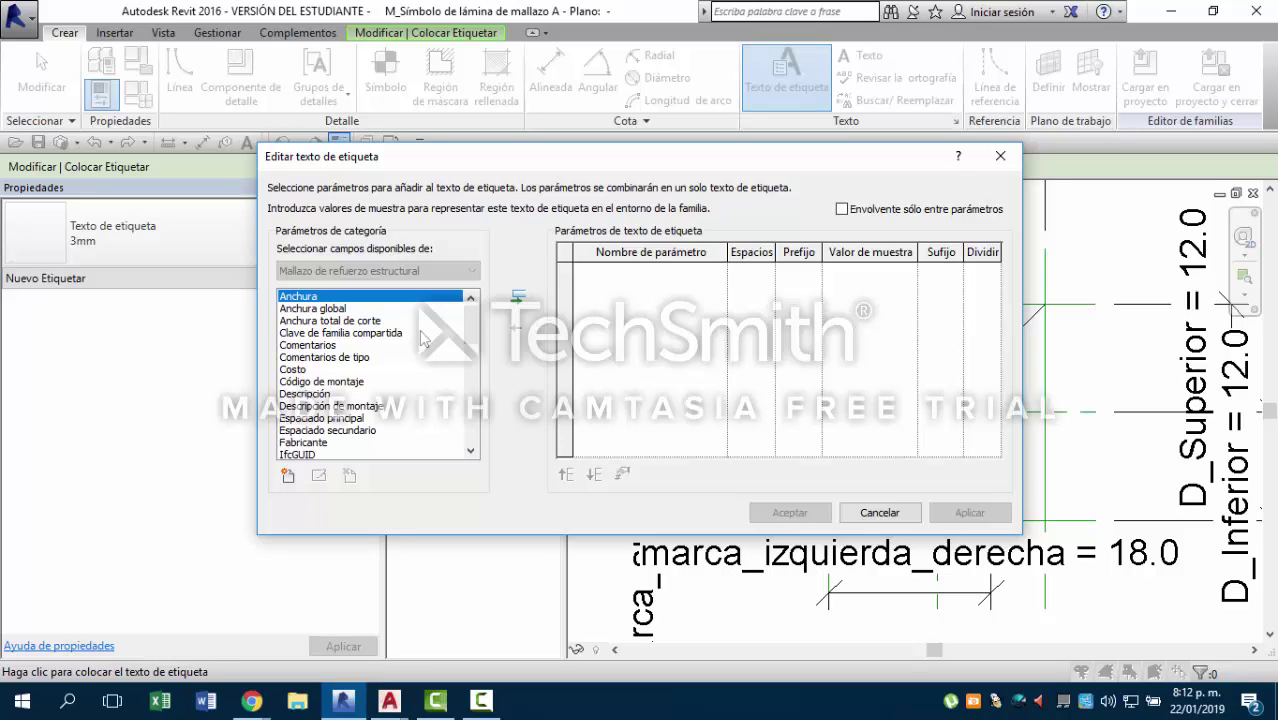
scroll(419, 329, "down", 8)
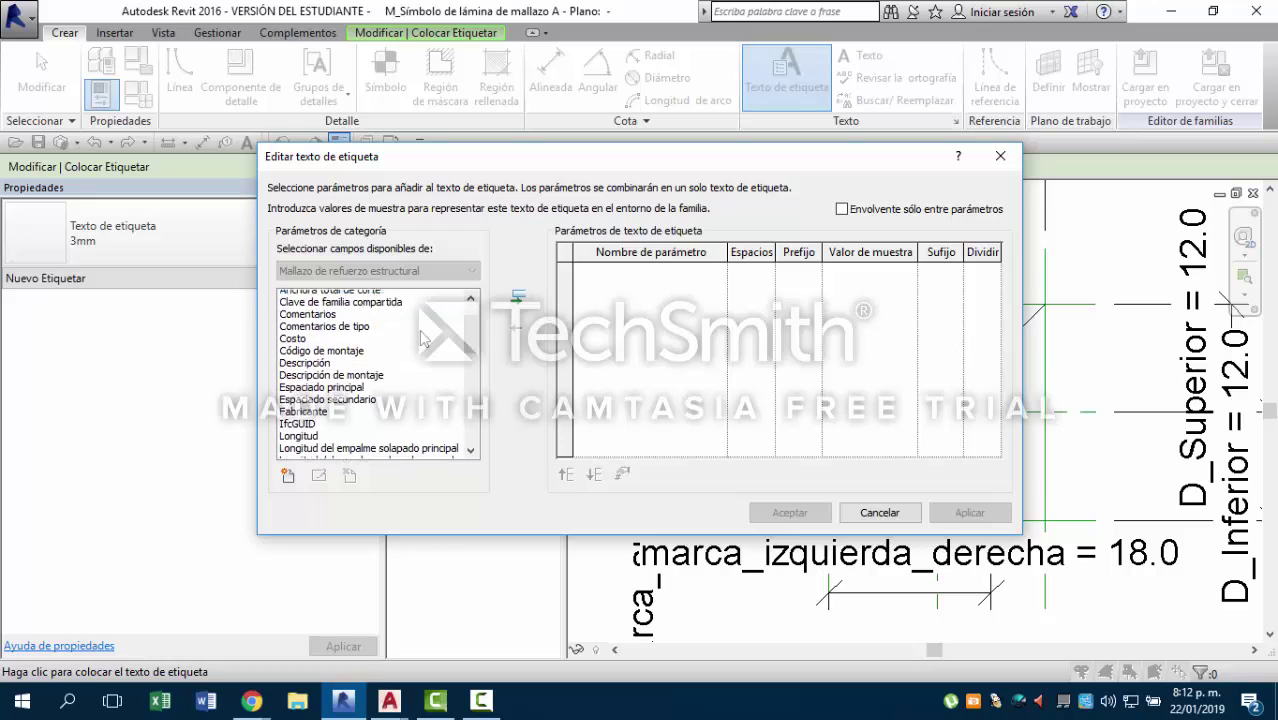
scroll(423, 339, "down", 2)
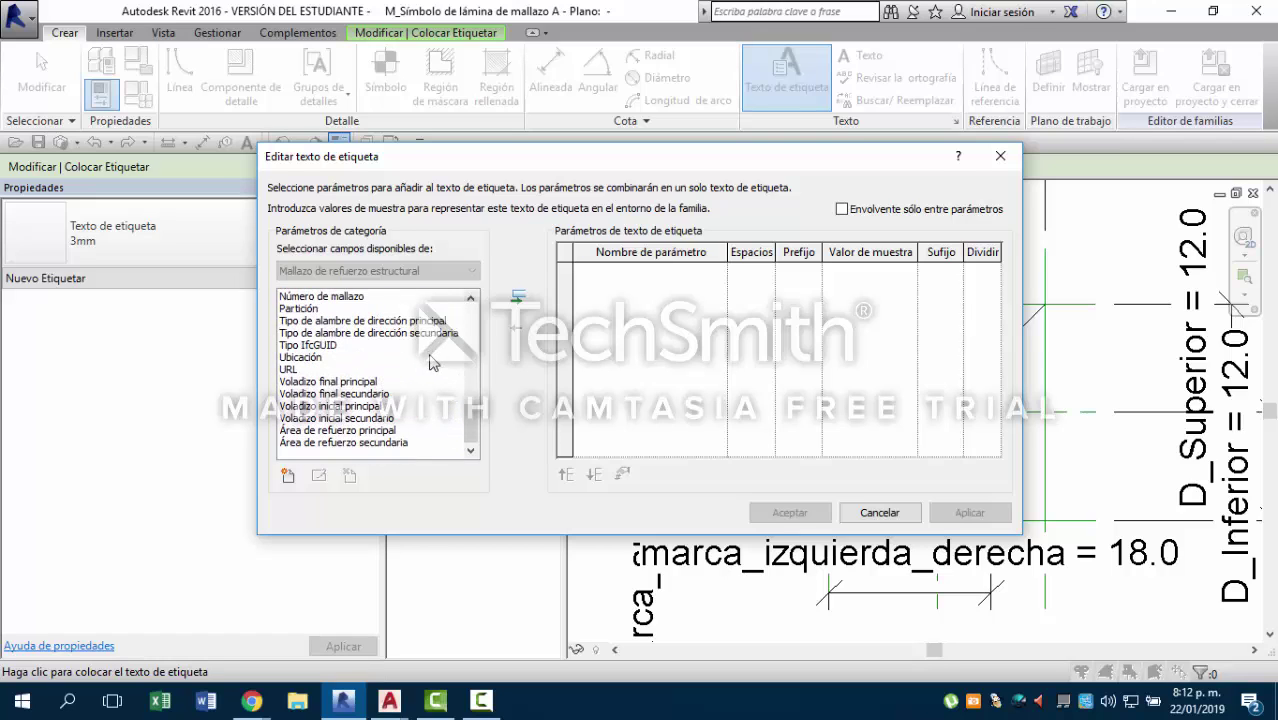
scroll(428, 362, "up", 1)
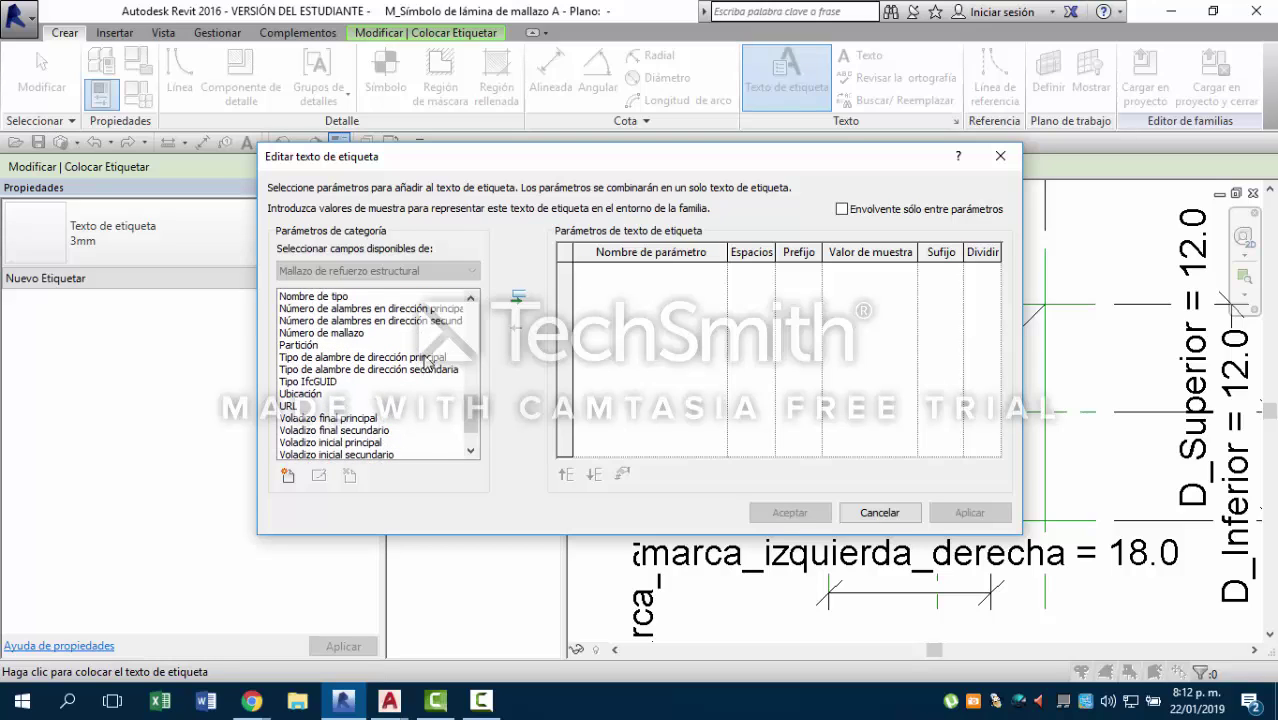
scroll(428, 362, "up", 1)
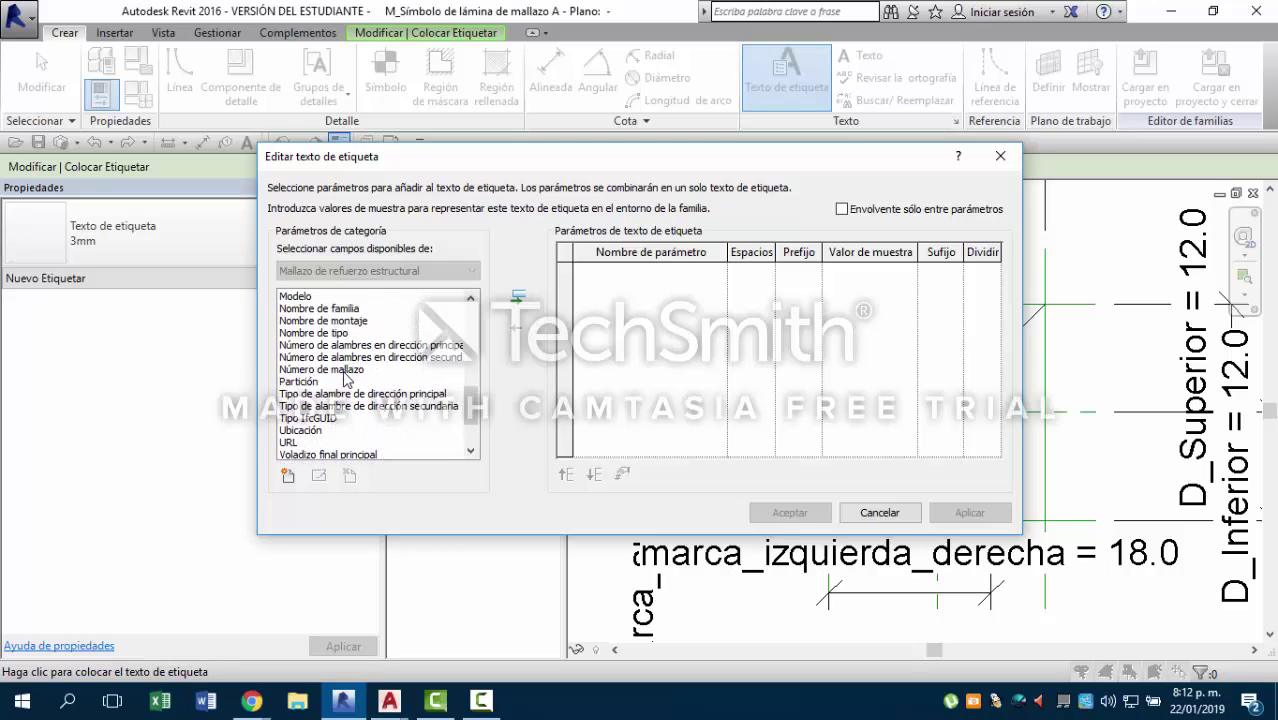
left_click(344, 370)
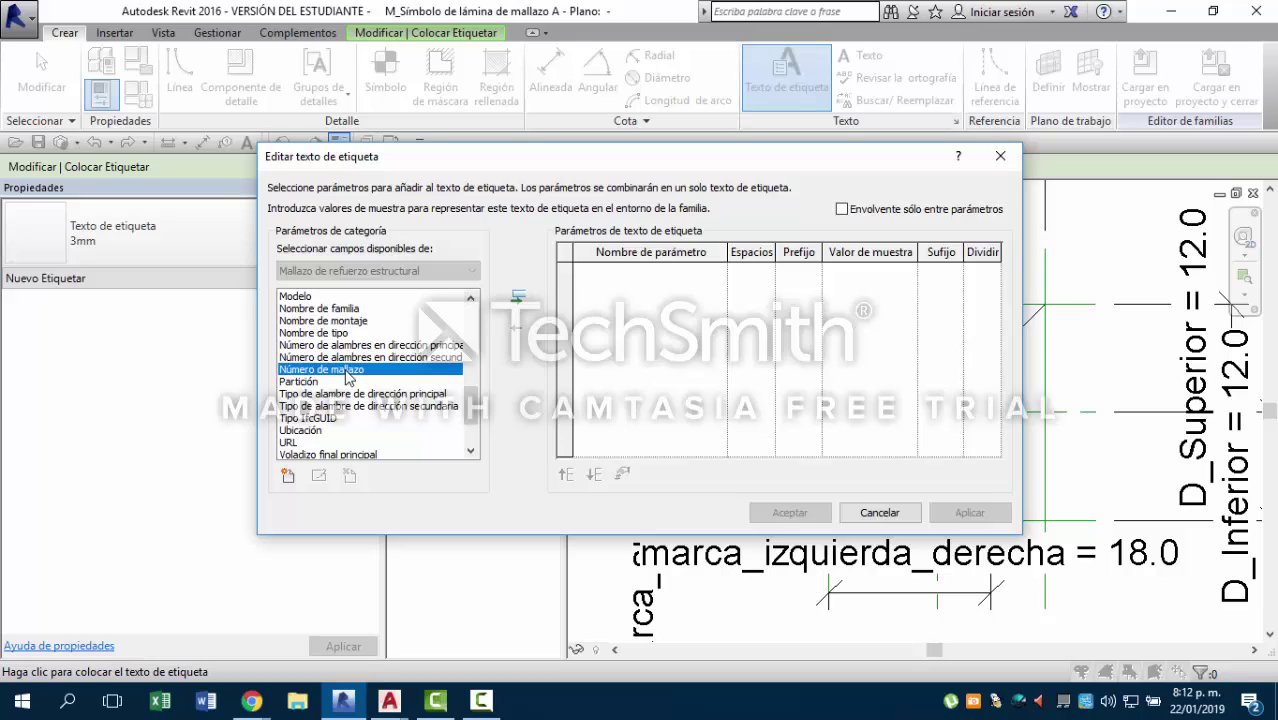
double_click(347, 372)
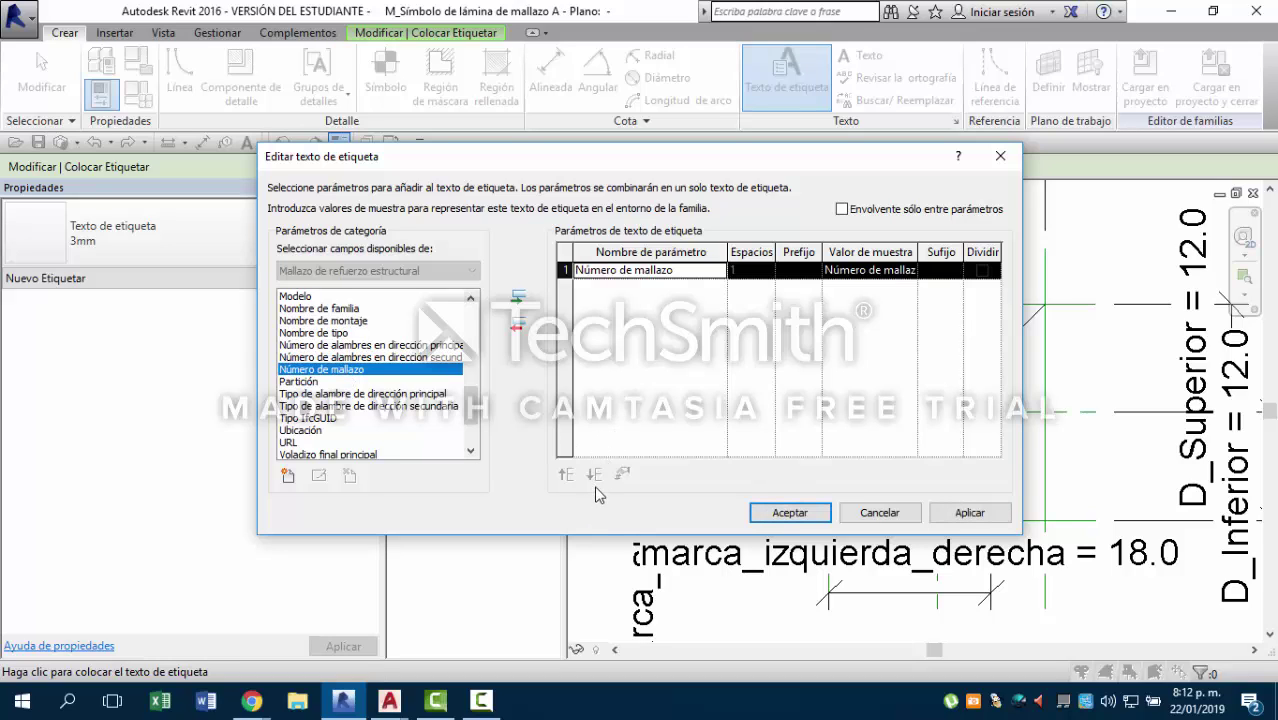
left_click(818, 514)
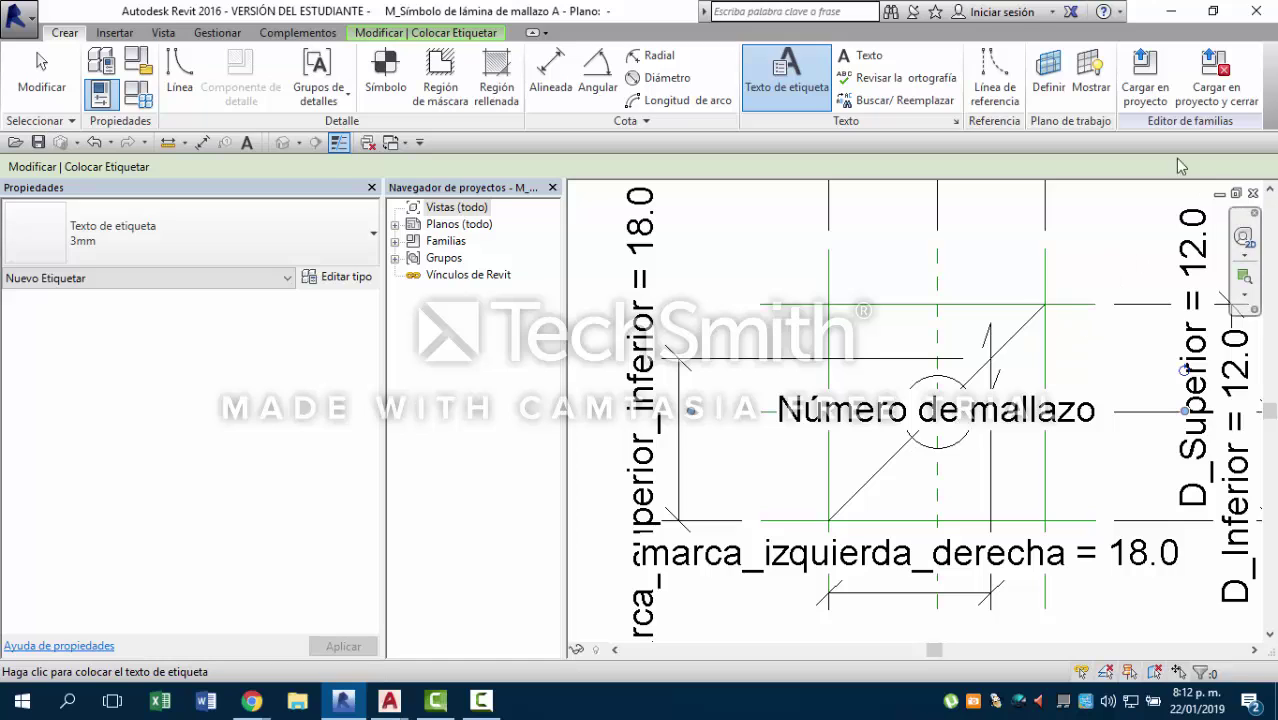
Load the edited family into the project and close it, saving it to the desktop as SIMBOLO MALLA.
left_click(1222, 80)
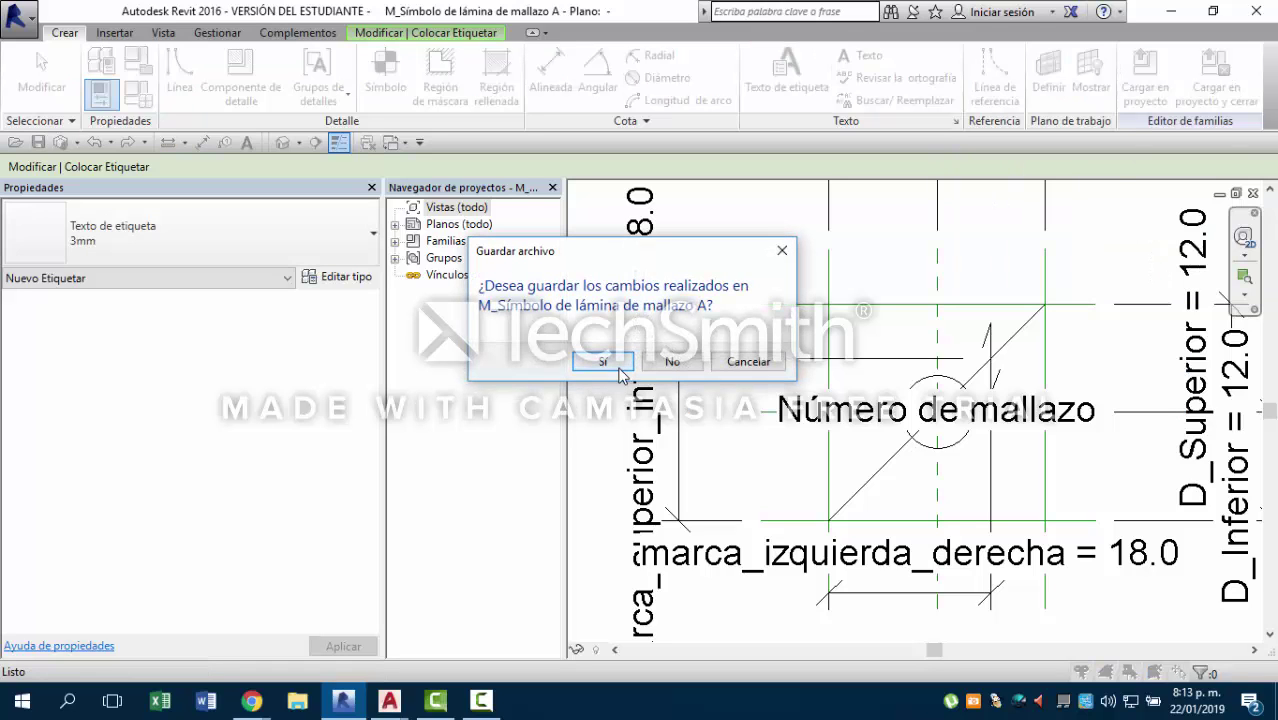
left_click(618, 371)
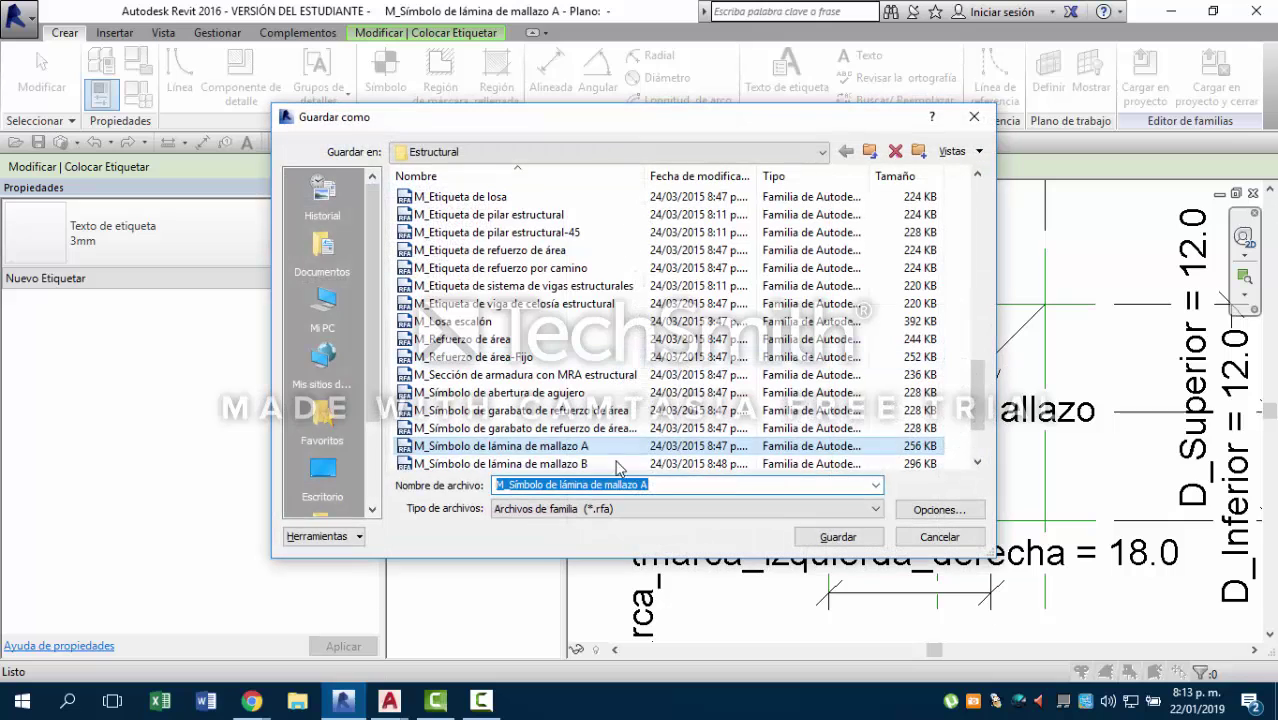
scroll(322, 380, "down", 2)
left_click(318, 325)
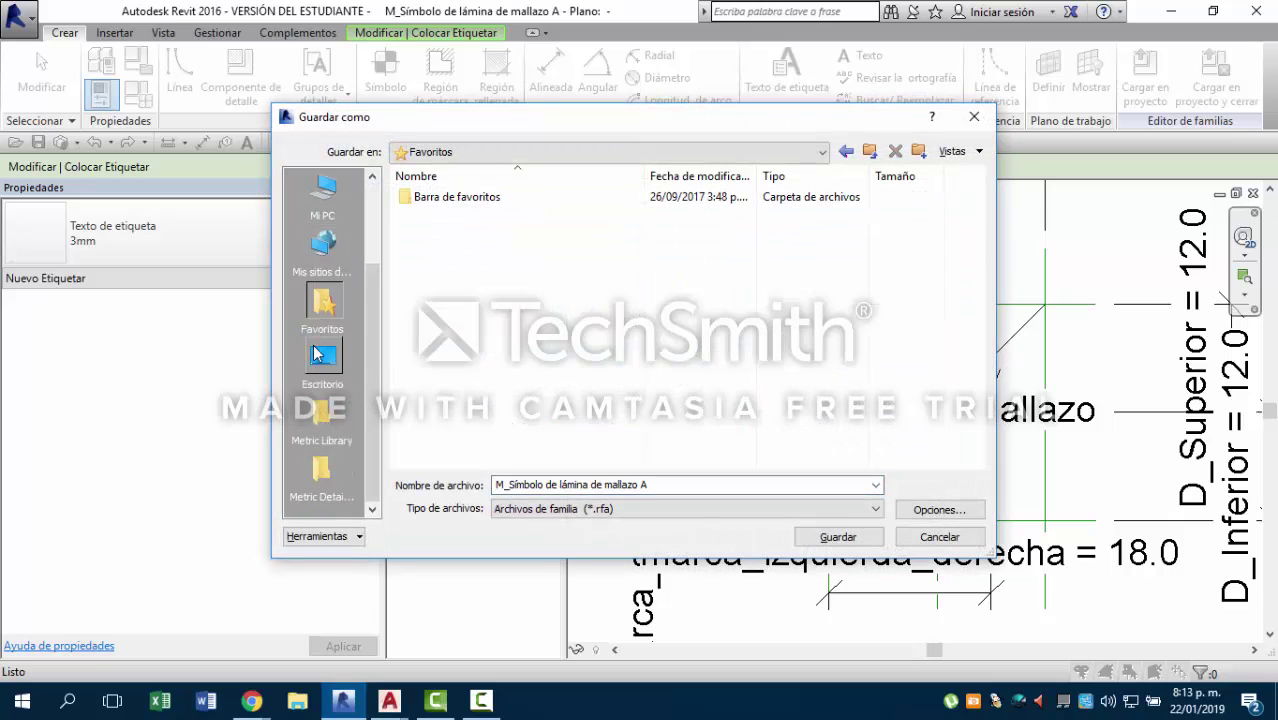
left_click(320, 356)
left_click(696, 485)
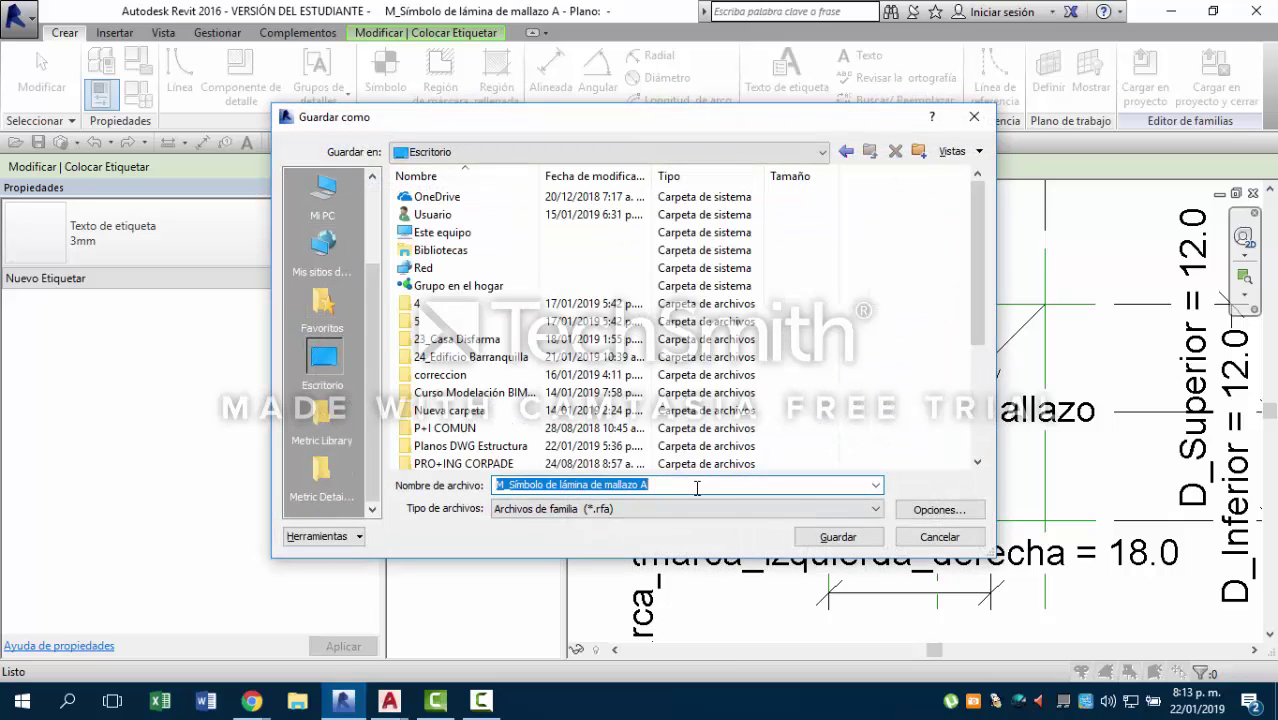
type("SIMBOLO M")
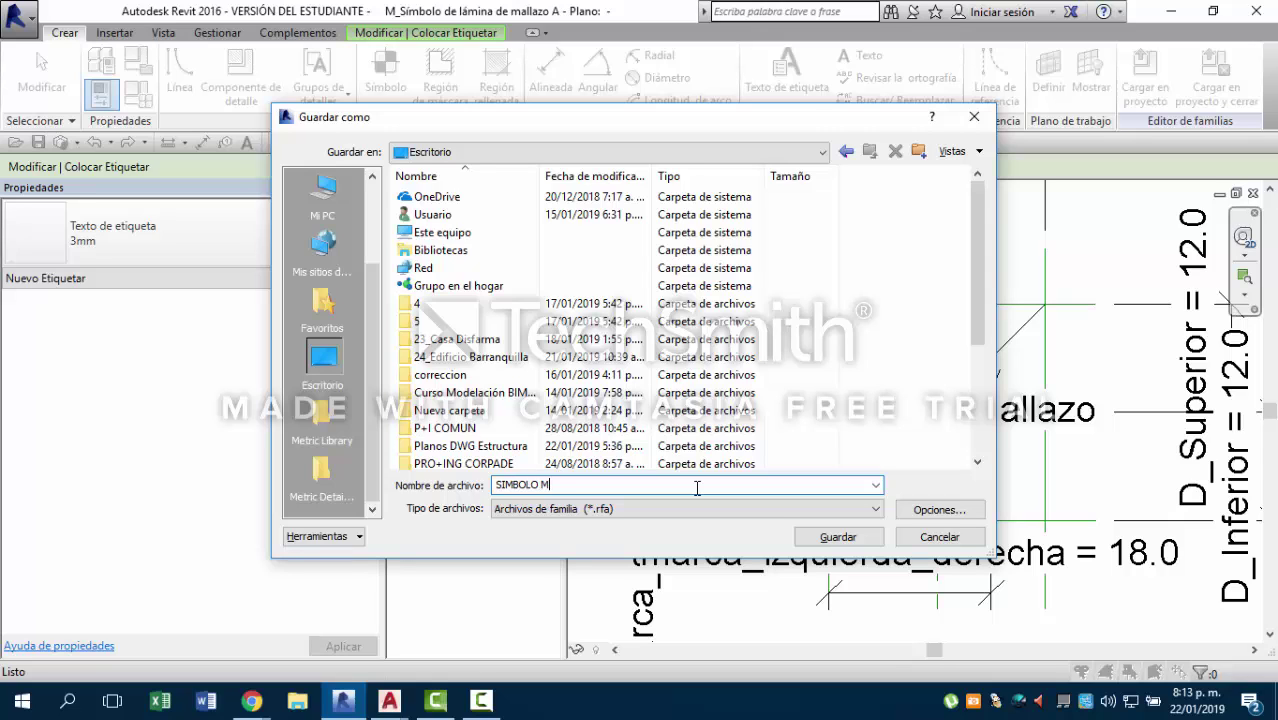
type("ALLA")
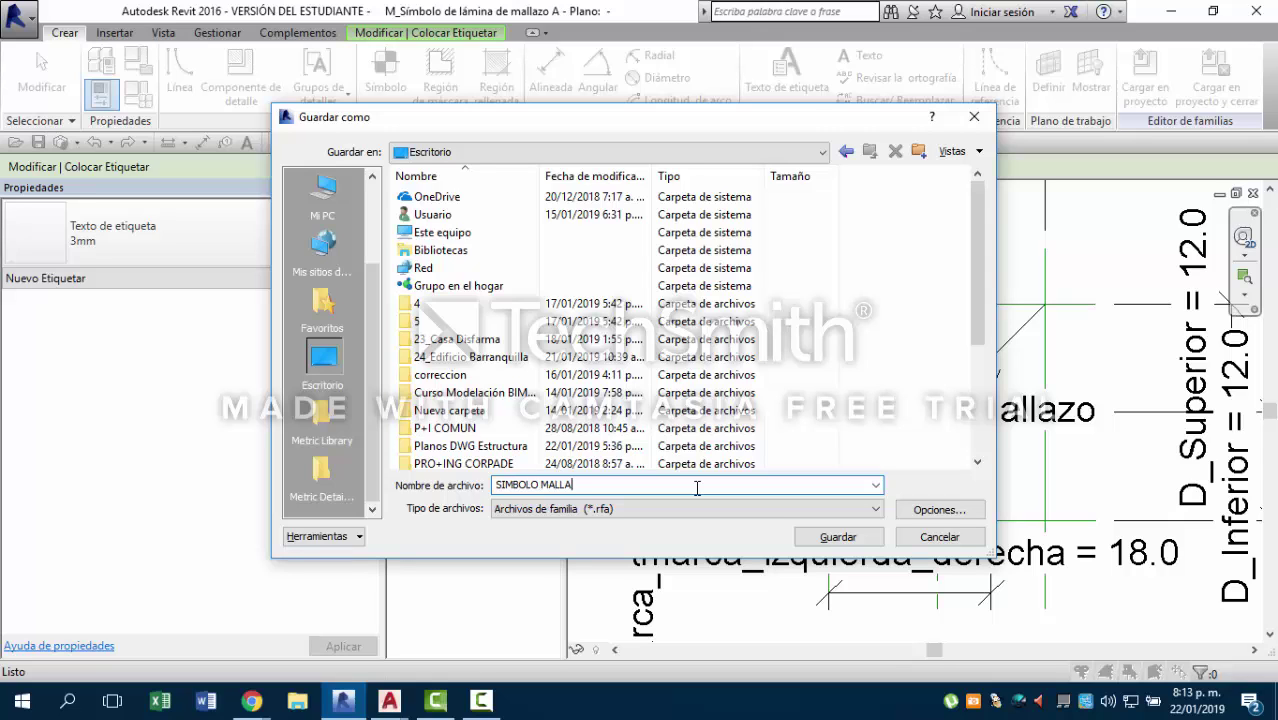
left_click(838, 538)
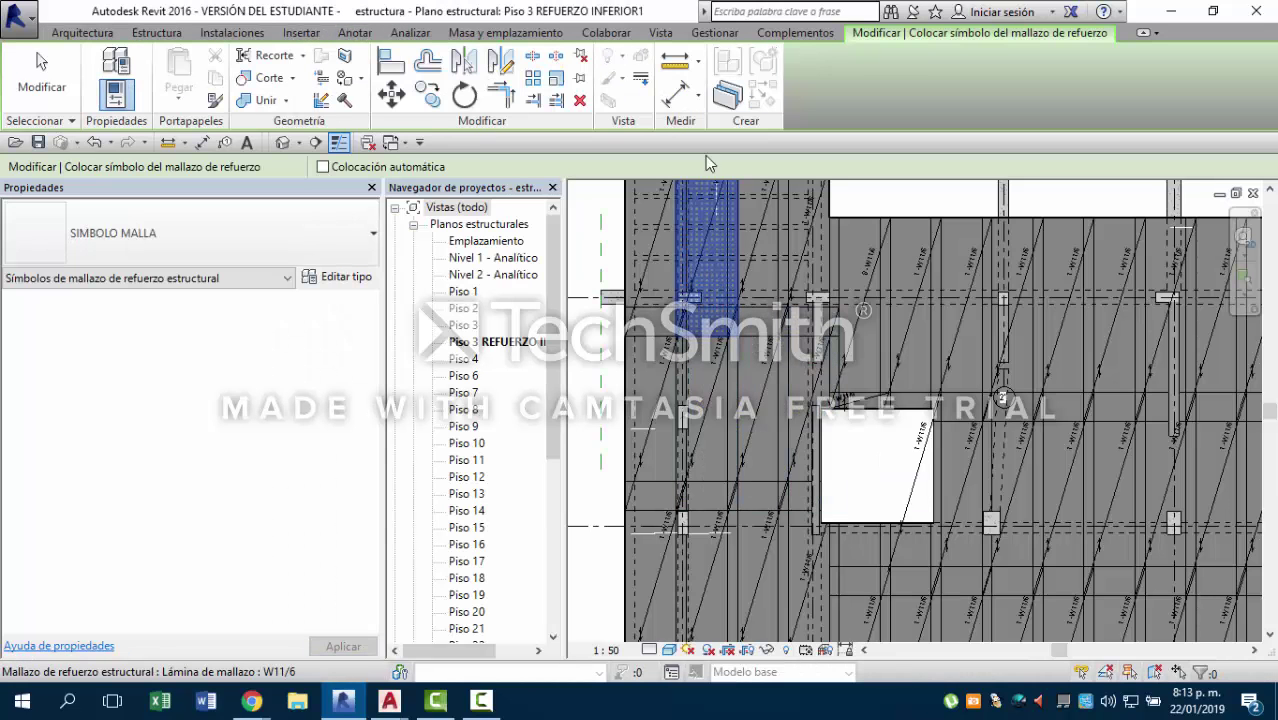
Try to tag all untagged elements in the current view, with SIMBOLO MALLA as the structural mesh reinforcement symbol.
left_click(355, 32)
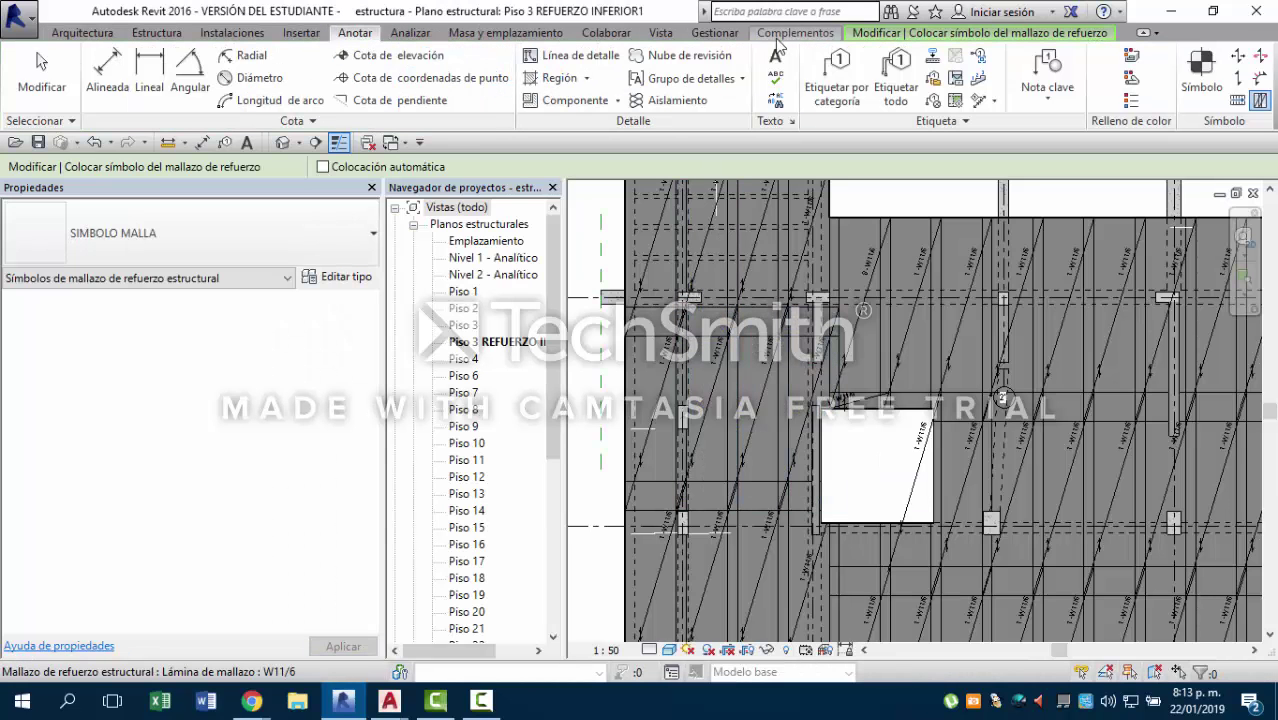
left_click(896, 75)
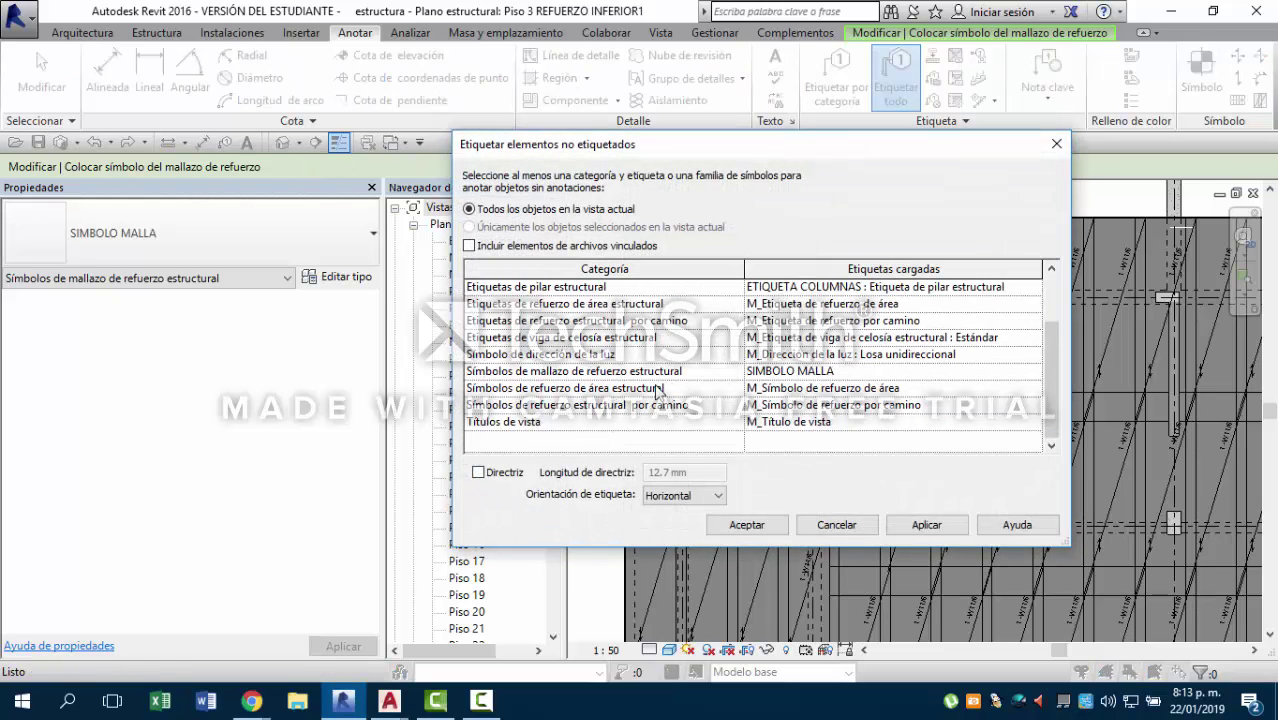
left_click(740, 525)
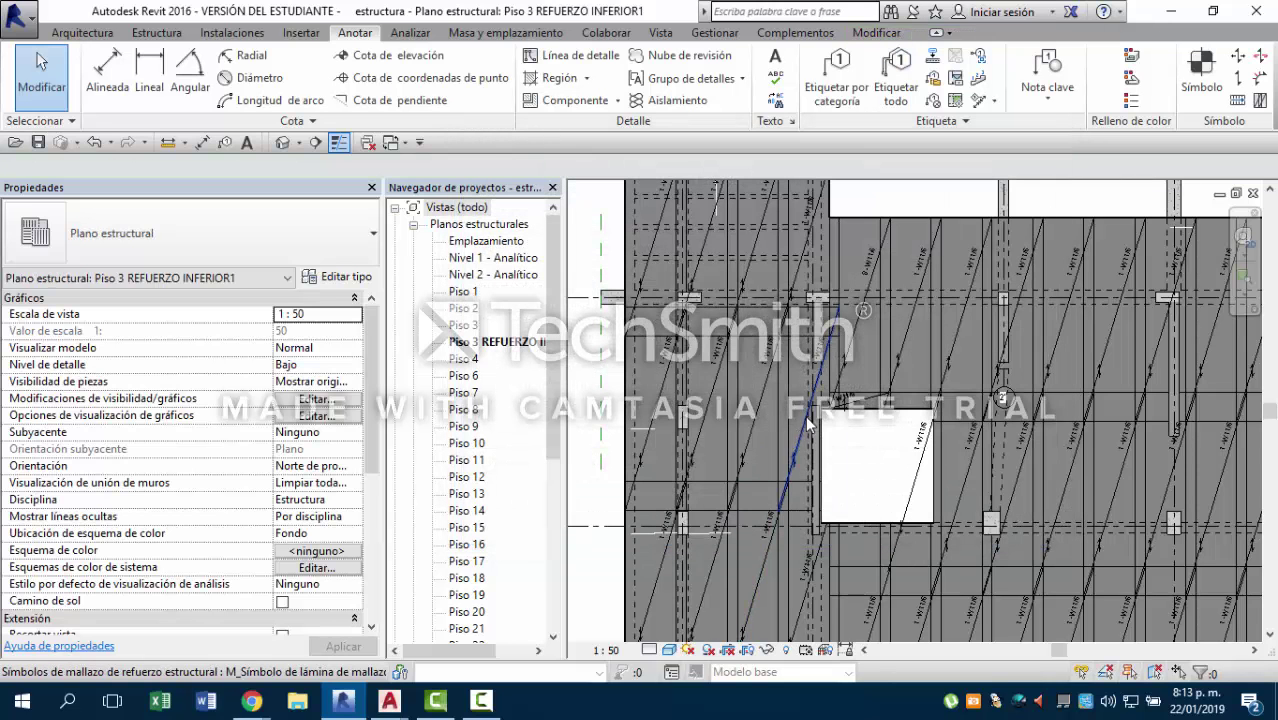
Delete every M_Símbolo de lámina de mallazo A mesh symbol visible in the plan view.
scroll(925, 364, "up", 3)
left_click(872, 352)
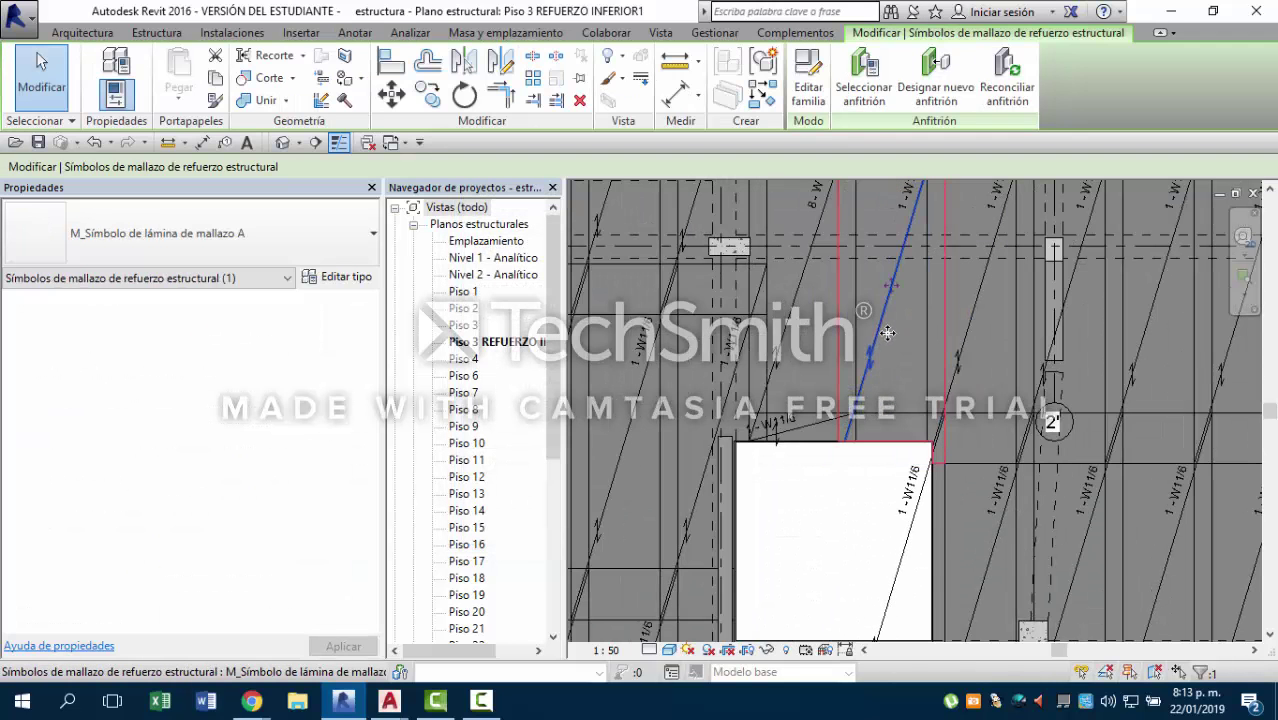
right_click(888, 333)
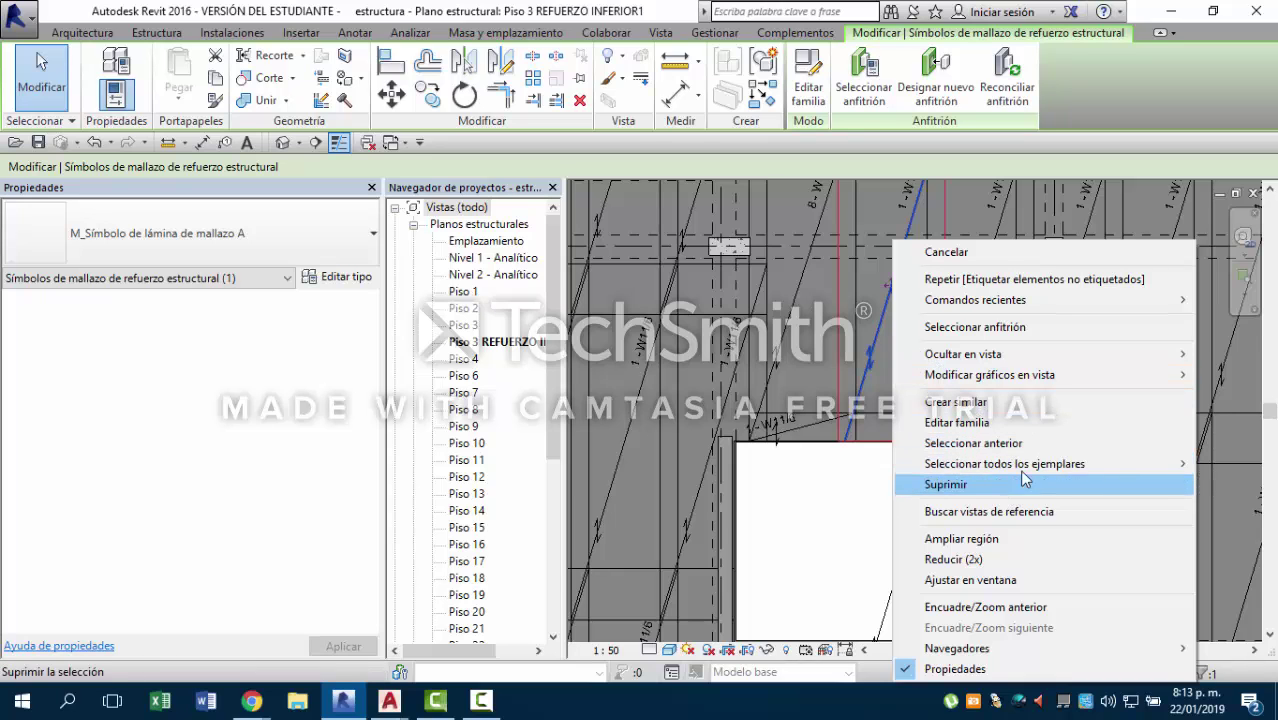
mouse_move(1010, 466)
left_click(781, 467)
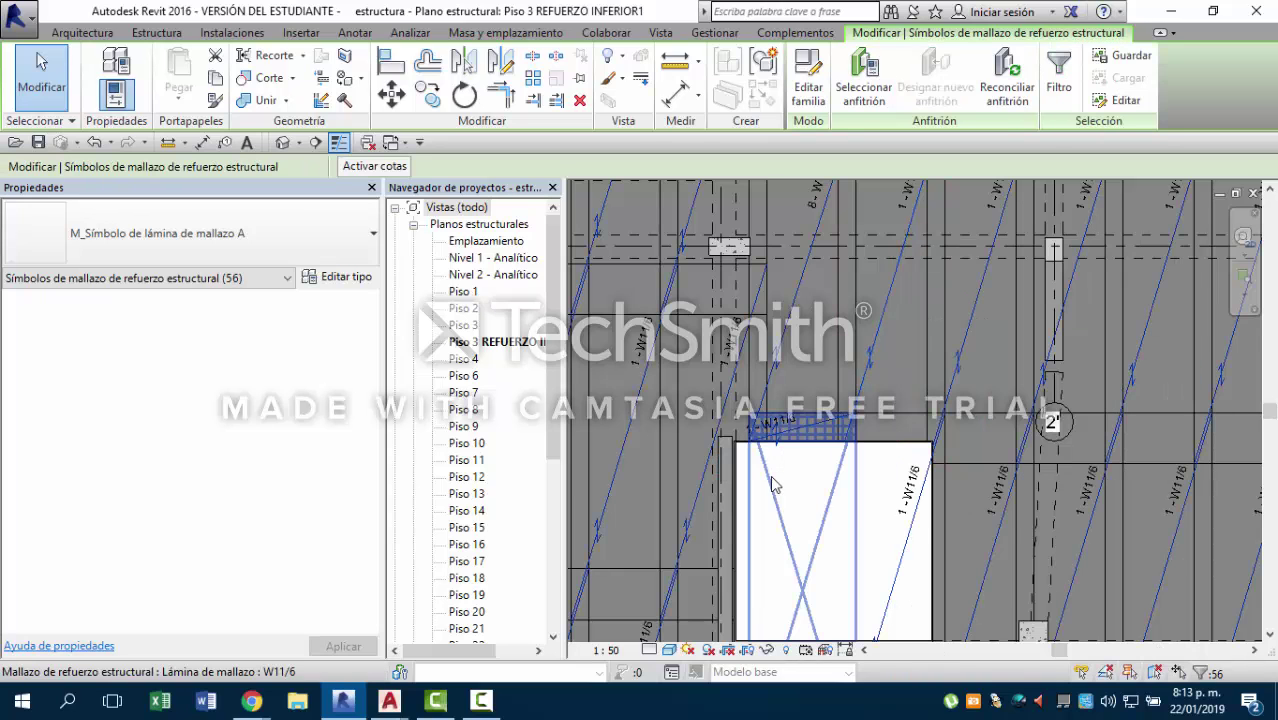
key("Escape")
Annotate all unlabelled objects in the current view in the category Símbolos de mallazo de refuerzo estructural with SIMBOLO MALLA.
scroll(770, 472, "down", 2)
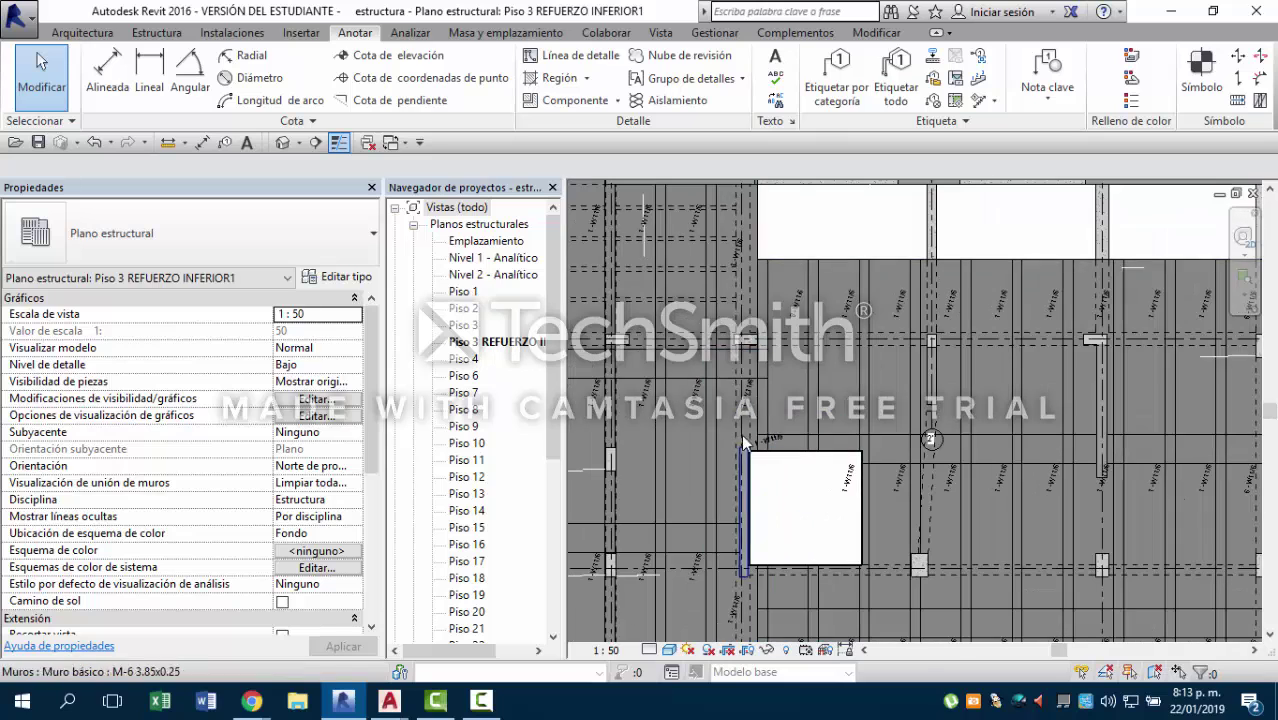
left_click(898, 88)
scroll(720, 375, "down", 2)
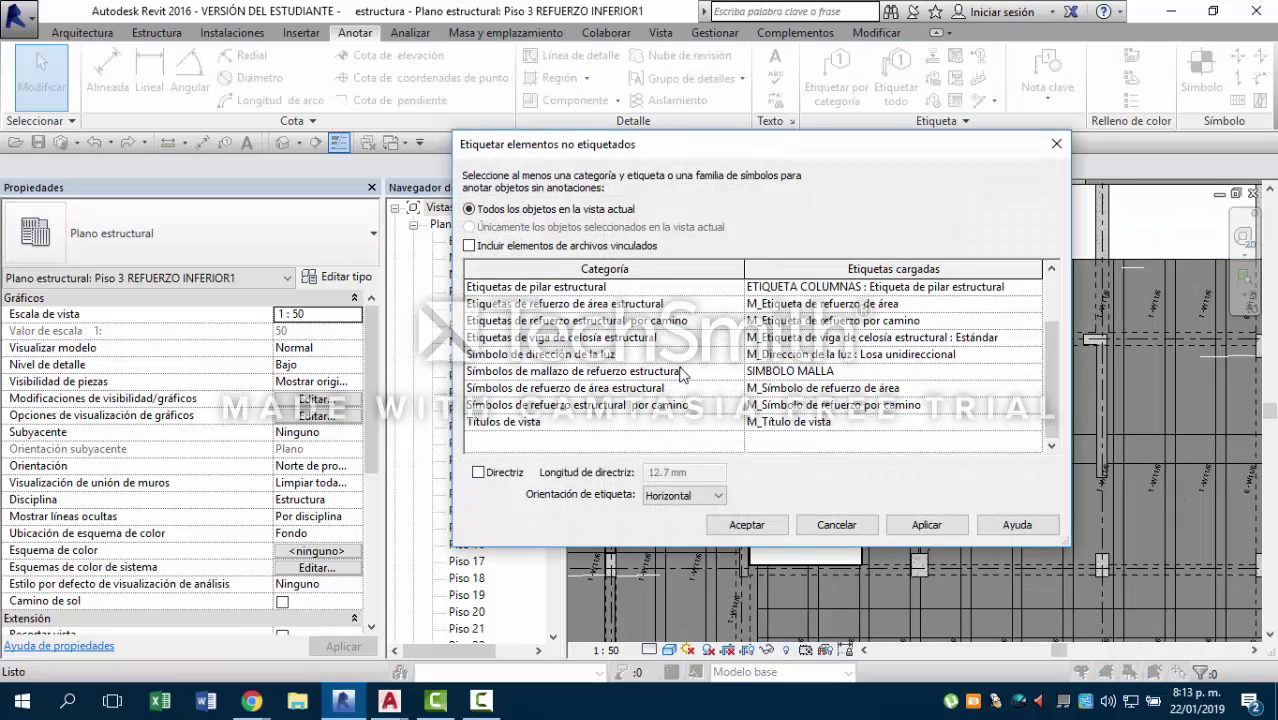
left_click(840, 372)
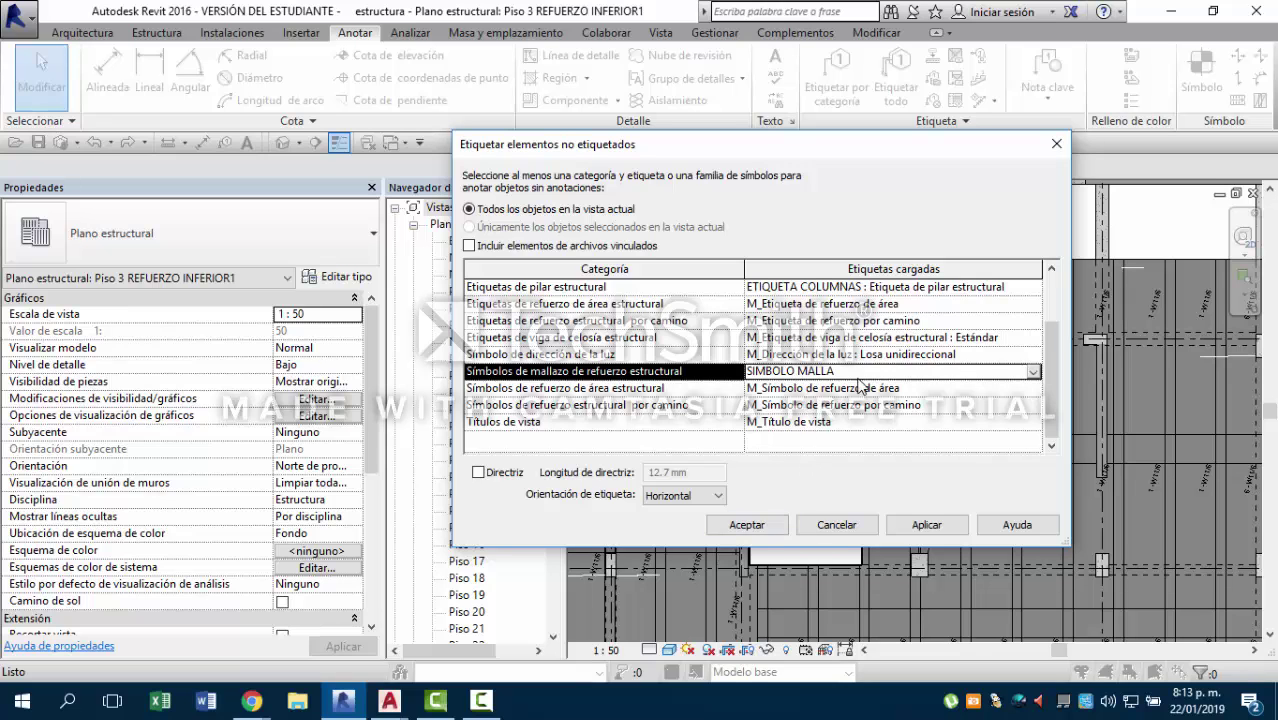
left_click(840, 372)
left_click(775, 526)
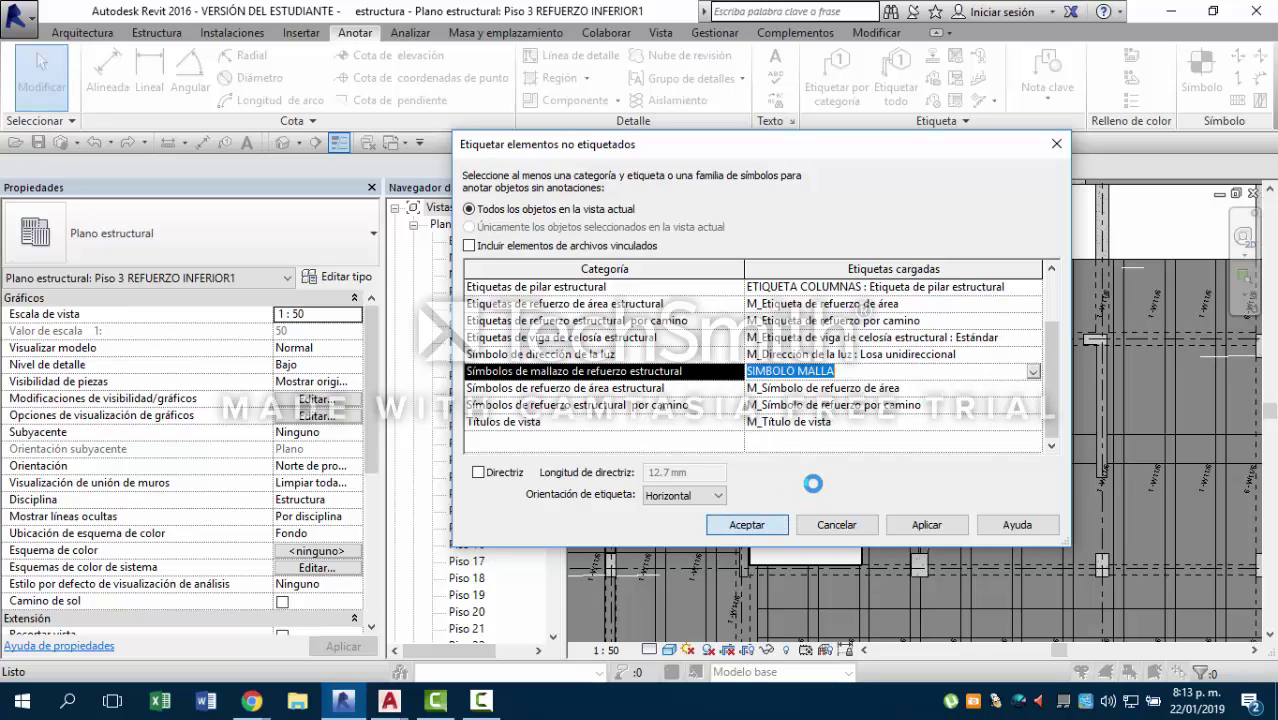
Examine the numbers in the new circular mesh symbols and the W11/6 labels beside them.
scroll(790, 369, "up", 4)
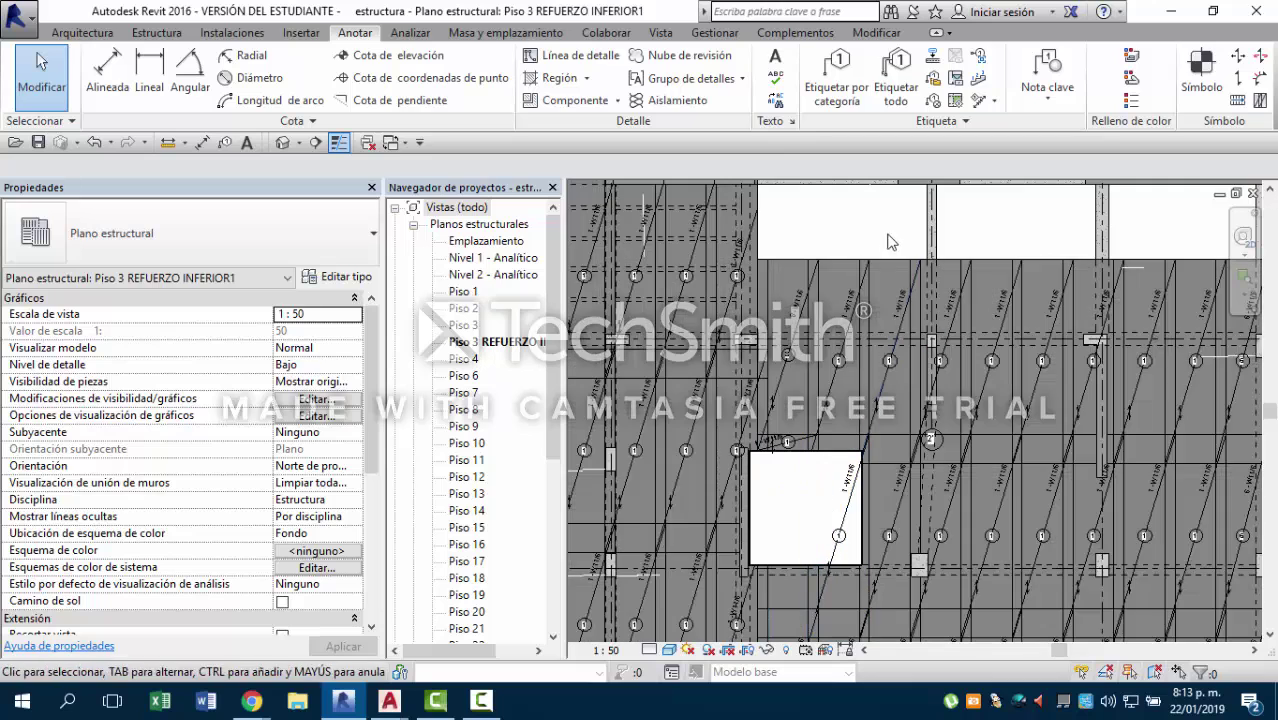
scroll(790, 369, "up", 4)
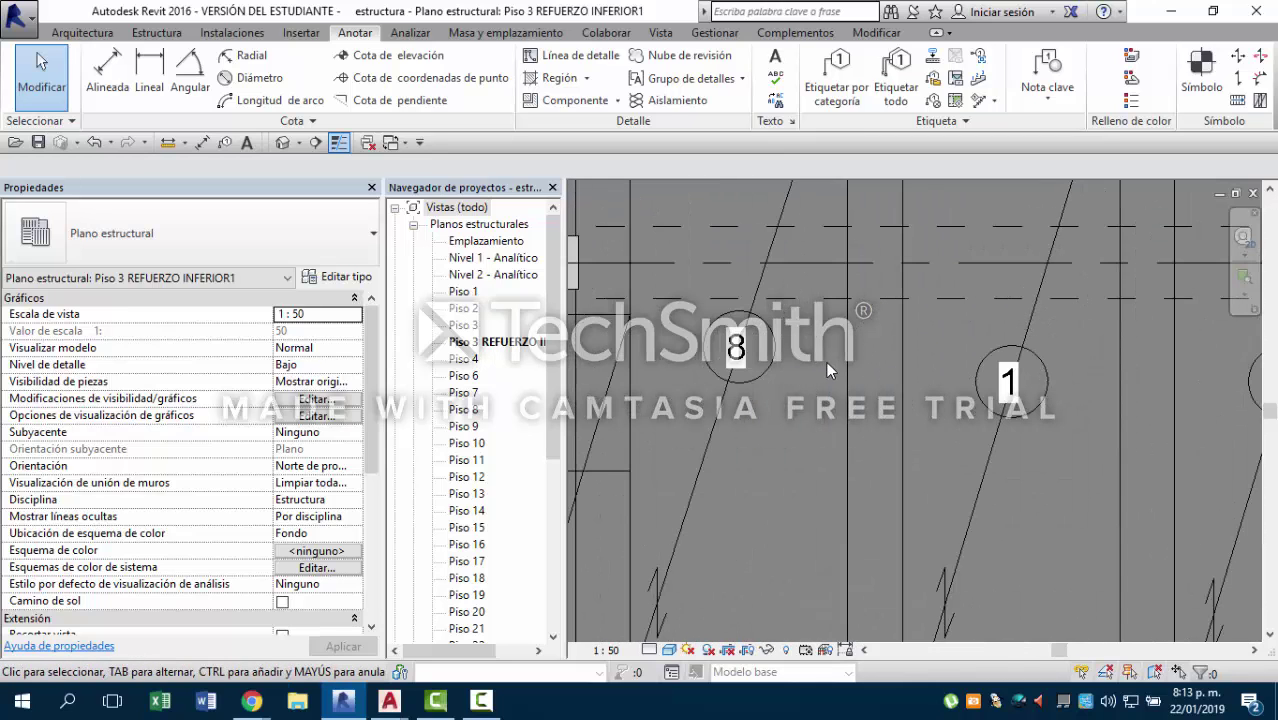
scroll(872, 361, "down", 1)
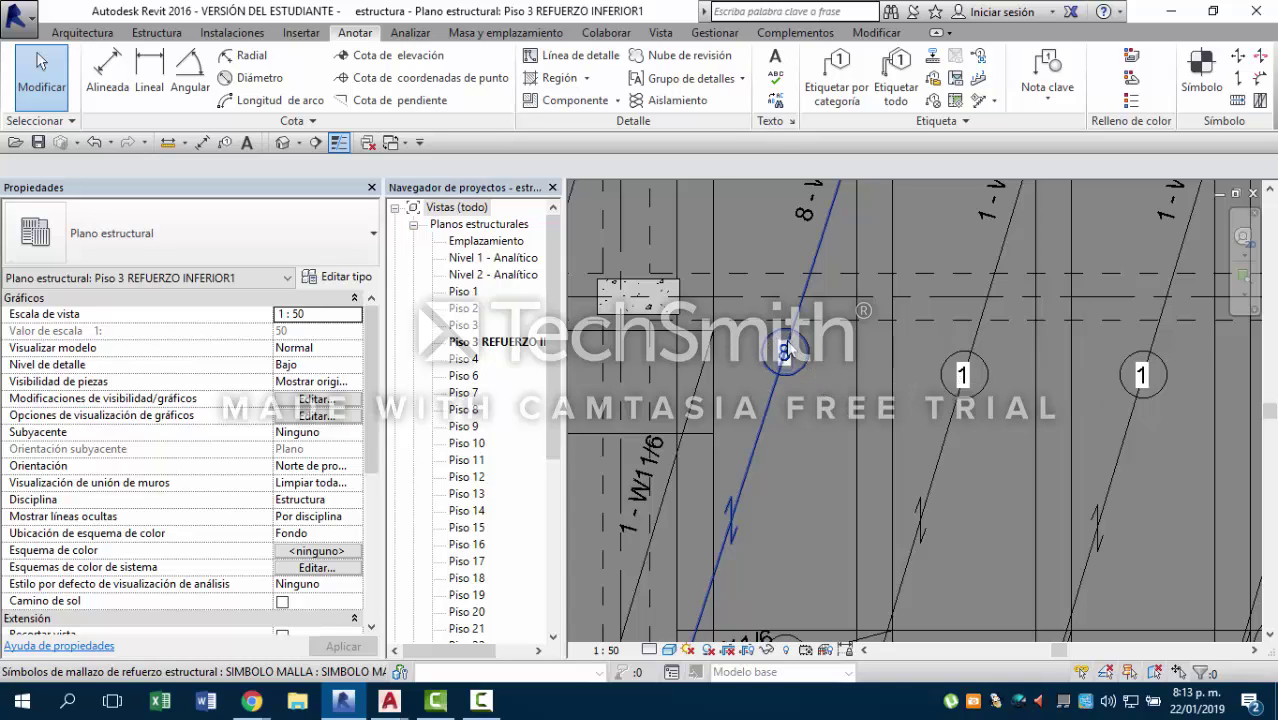
scroll(798, 368, "up", 2)
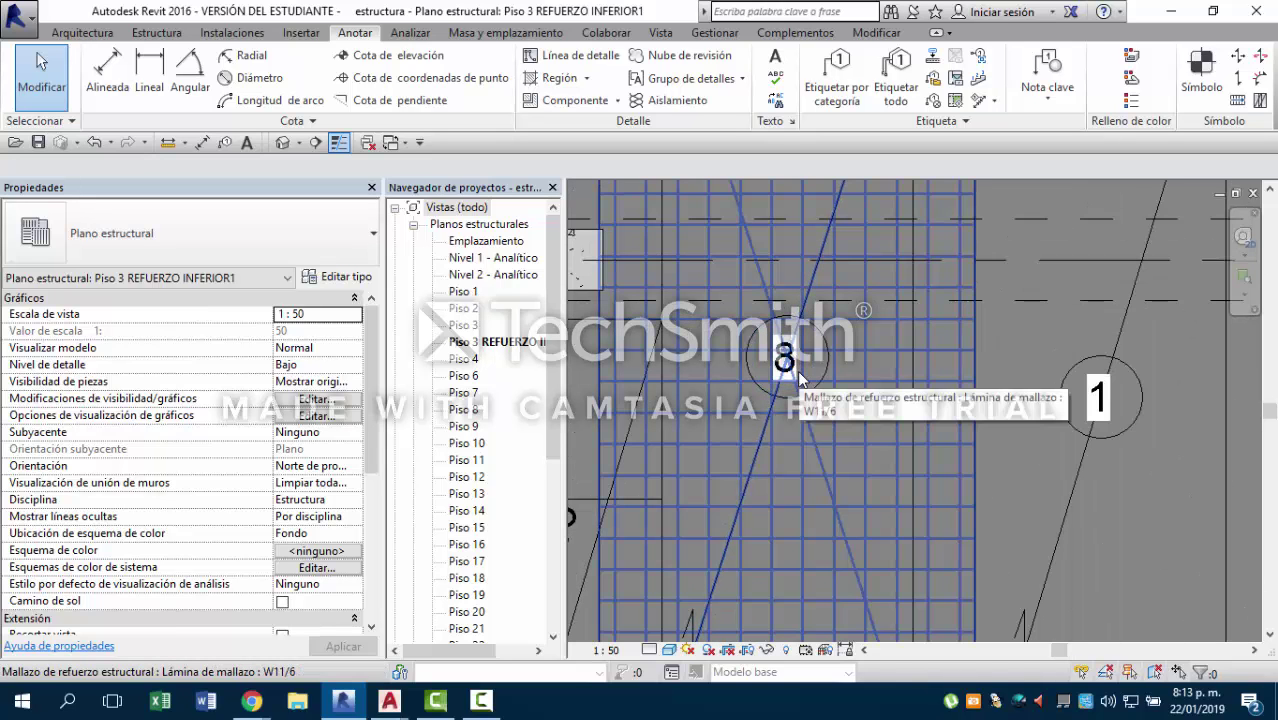
scroll(799, 375, "down", 2)
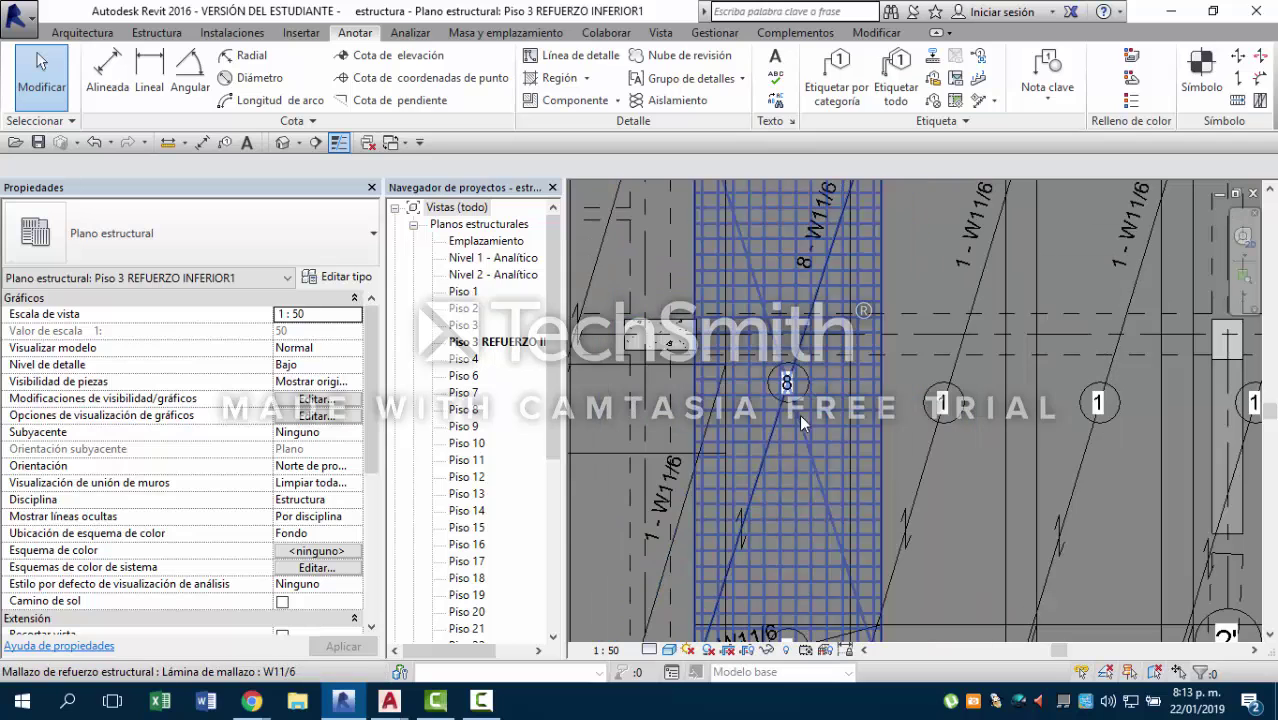
scroll(843, 335, "up", 1)
scroll(843, 335, "up", 1)
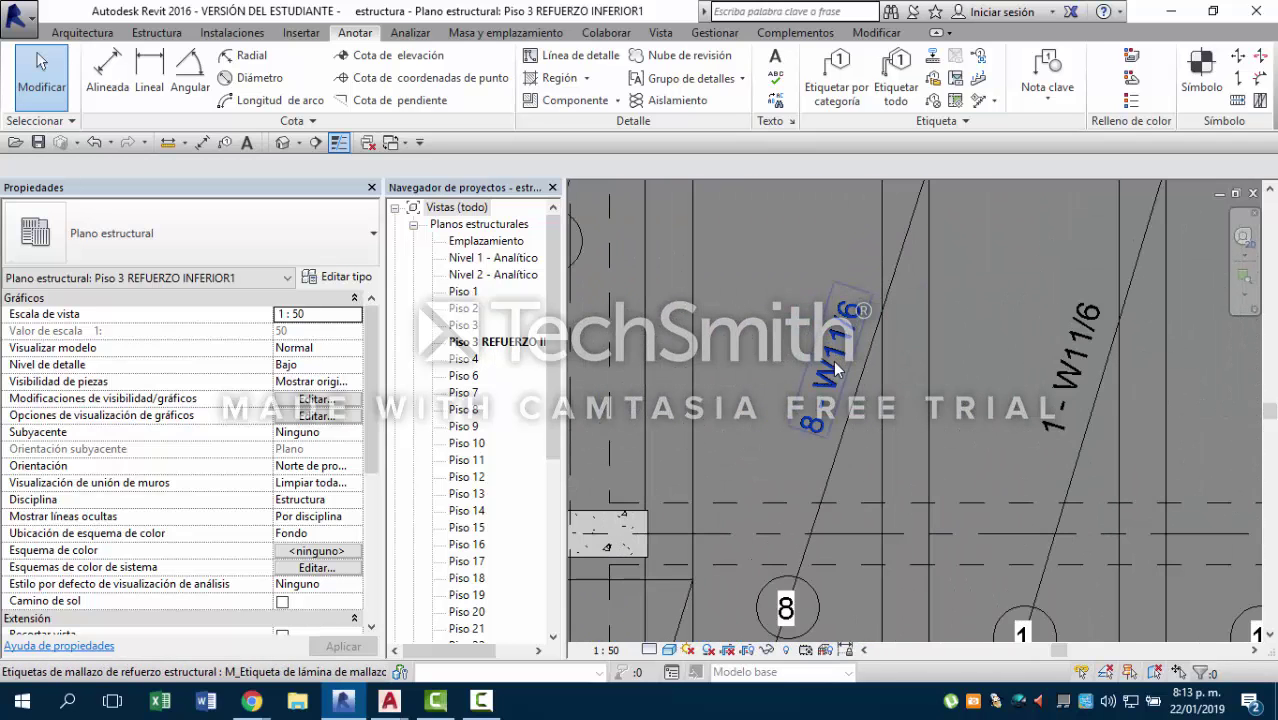
left_click(784, 294)
right_click(784, 294)
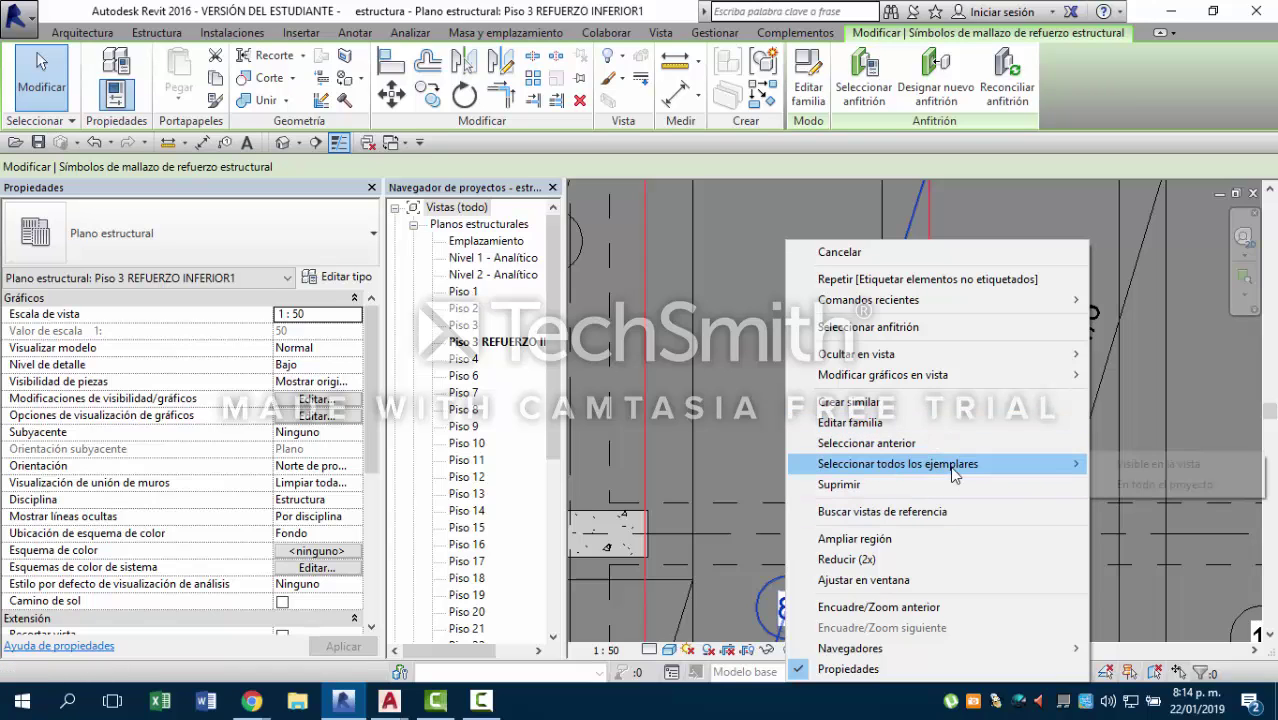
mouse_move(985, 463)
left_click(1150, 464)
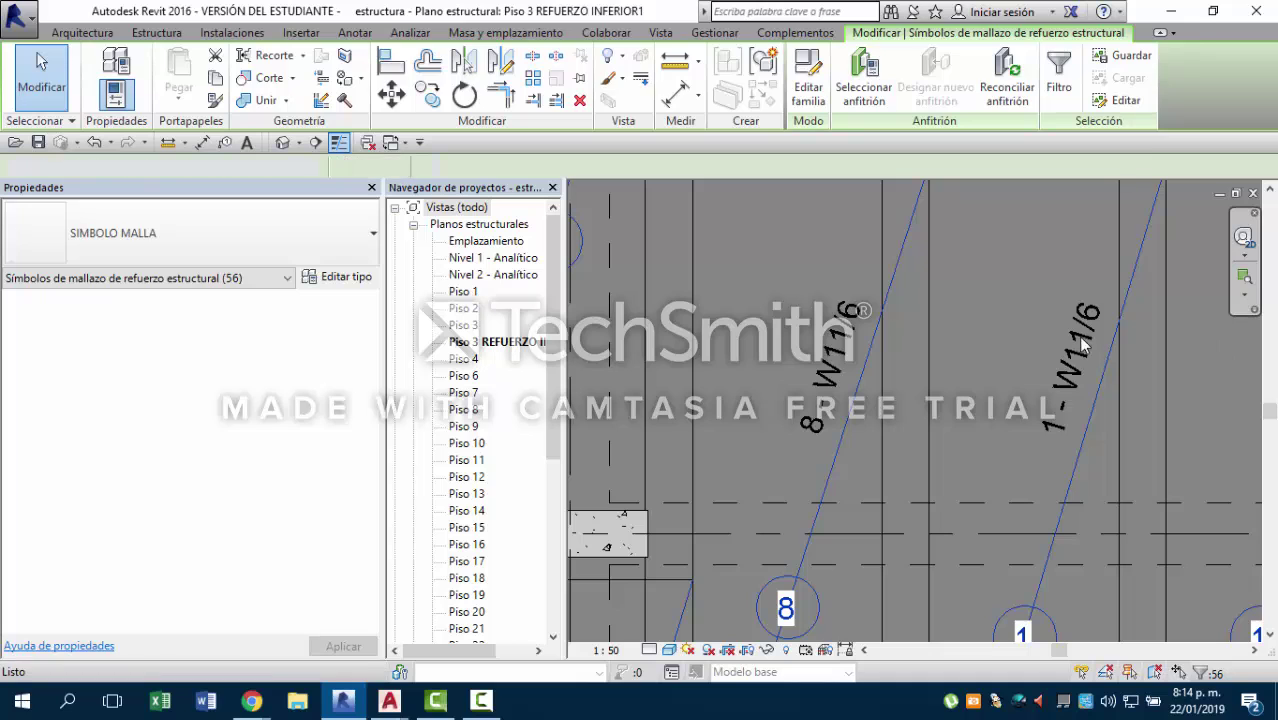
key("Escape")
Delete every M_Etiqueta de lámina de mallazo tag visible in the view, keeping the circular mesh symbols.
left_click(828, 347)
left_click(810, 348)
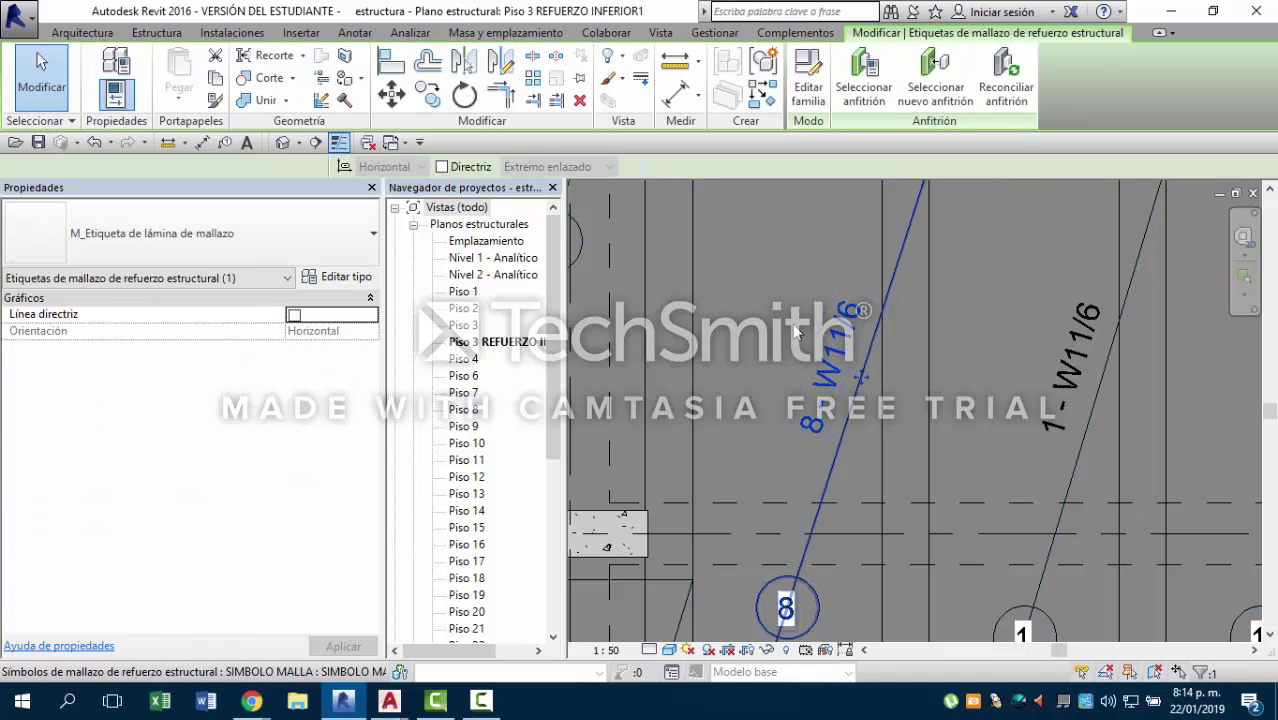
right_click(792, 349)
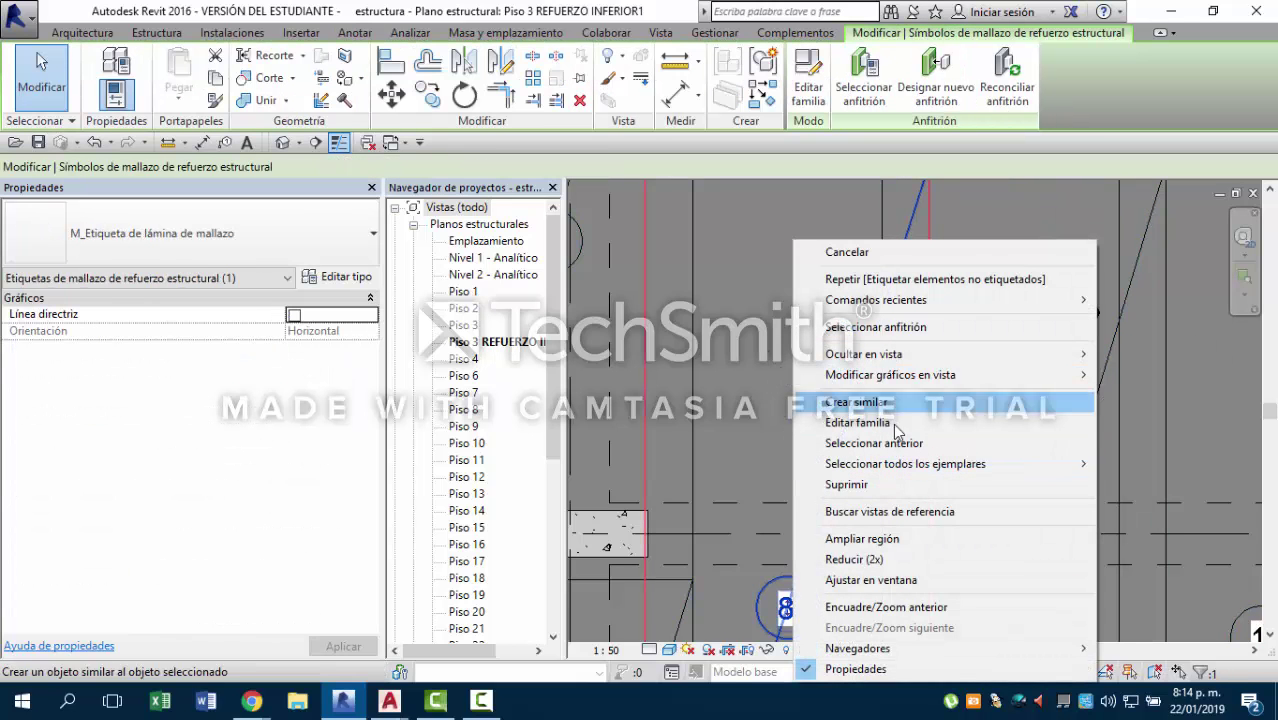
left_click(875, 327)
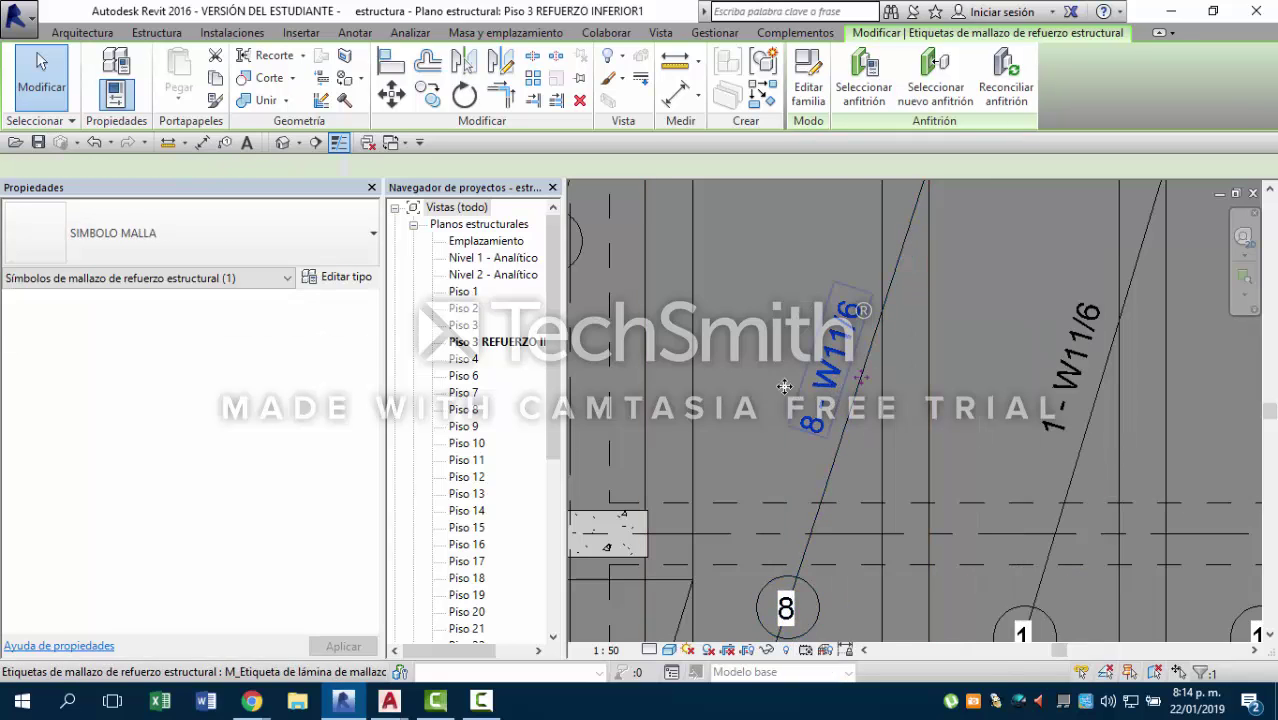
left_click(834, 388)
scroll(790, 440, "down", 3)
right_click(833, 256)
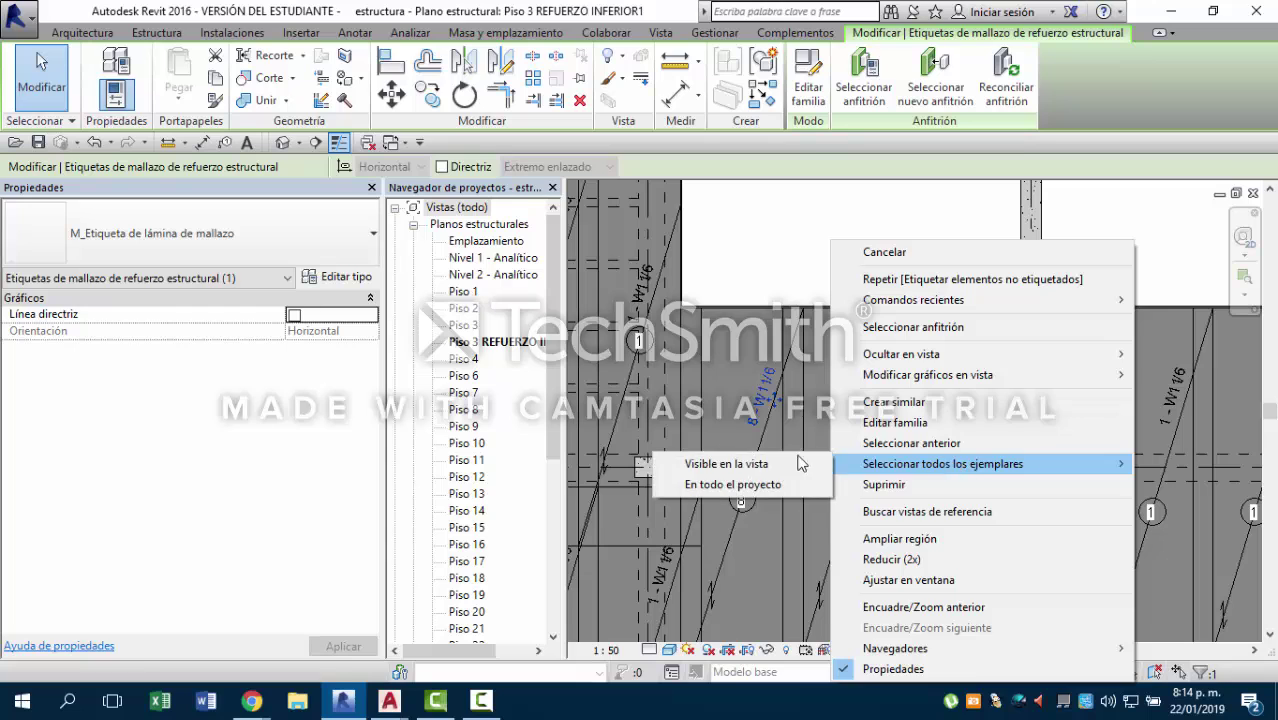
left_click(722, 464)
key("Escape")
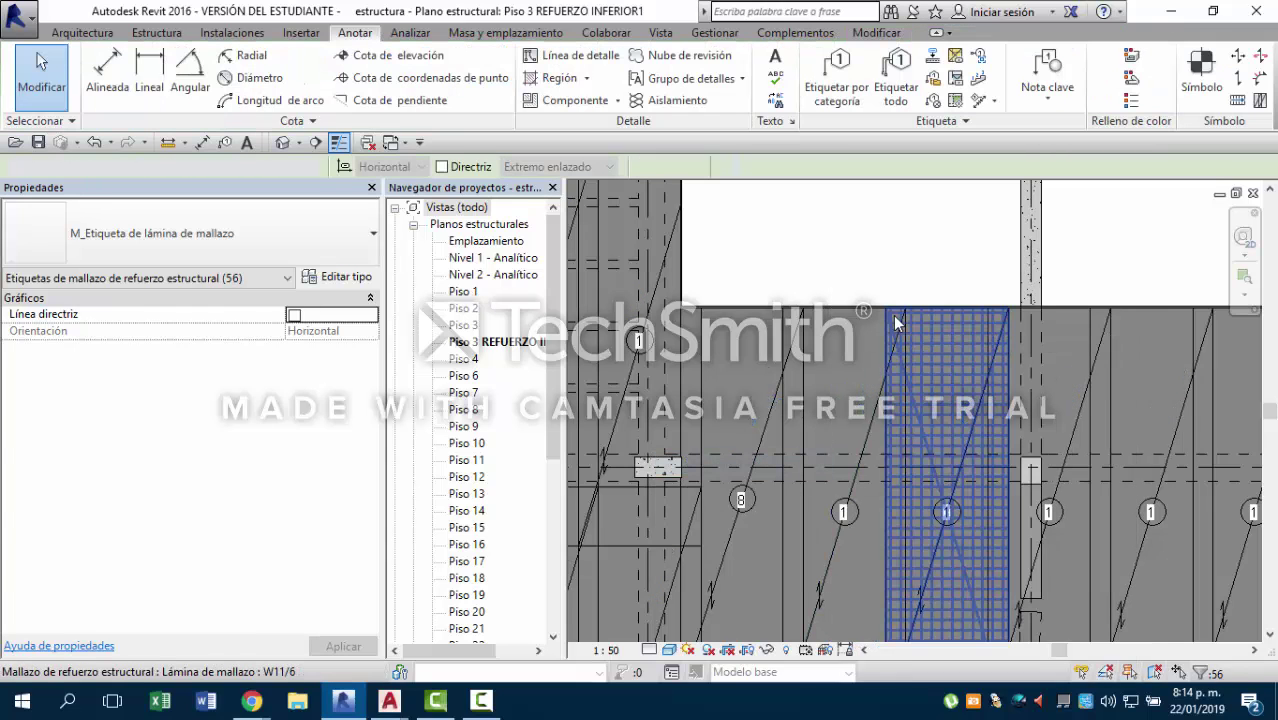
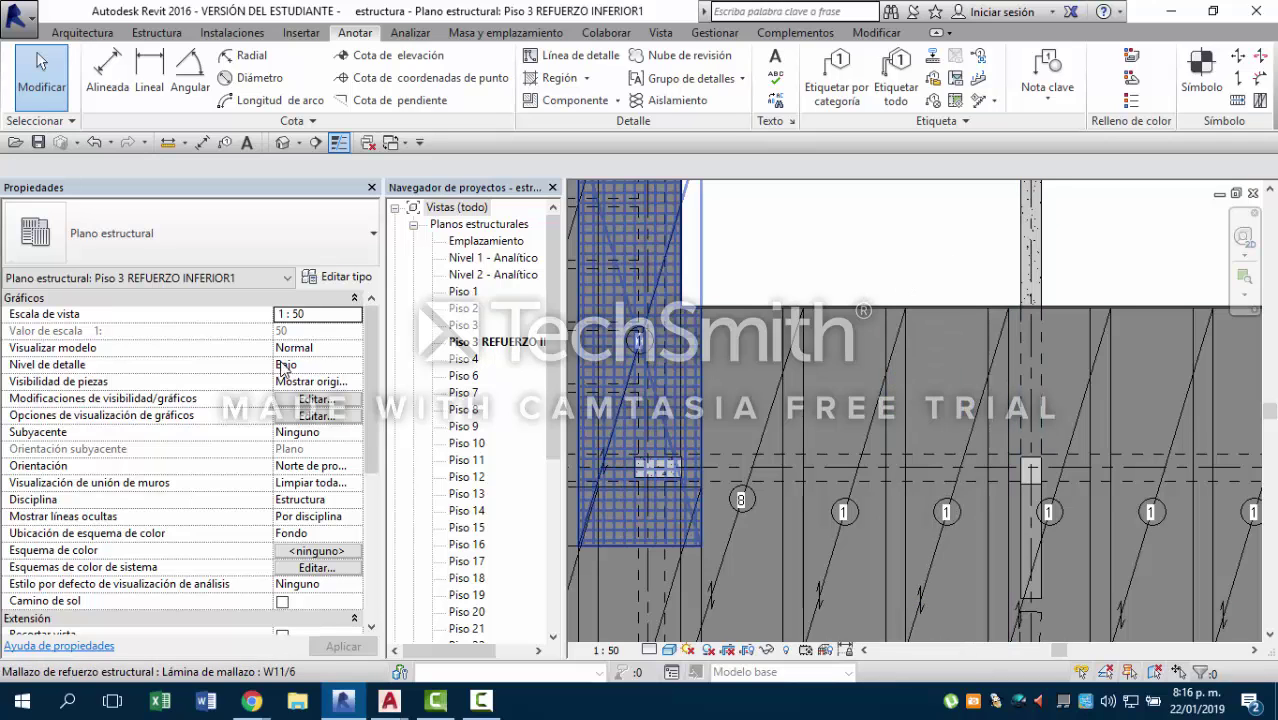
Start a new schedule under Tablas de planificación/Cantidades and dismiss the reminder to save the project.
scroll(187, 338, "down", 5)
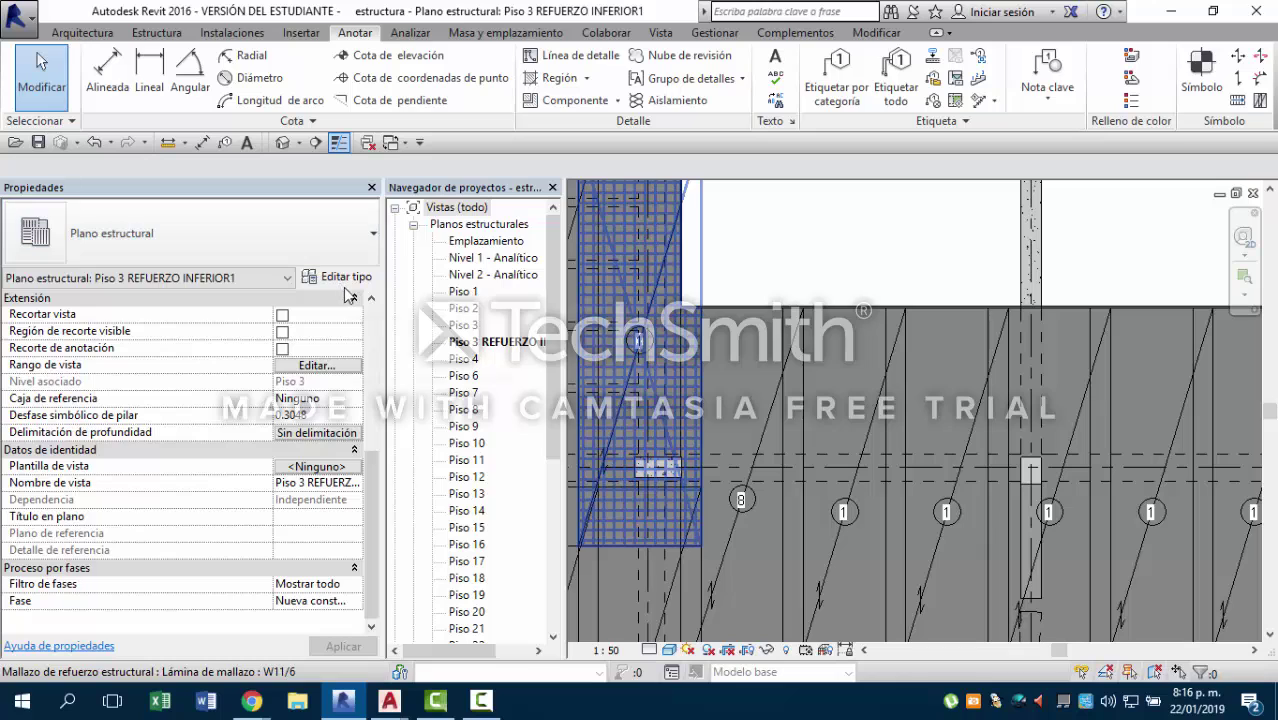
scroll(428, 314, "down", 3)
scroll(428, 314, "down", 4)
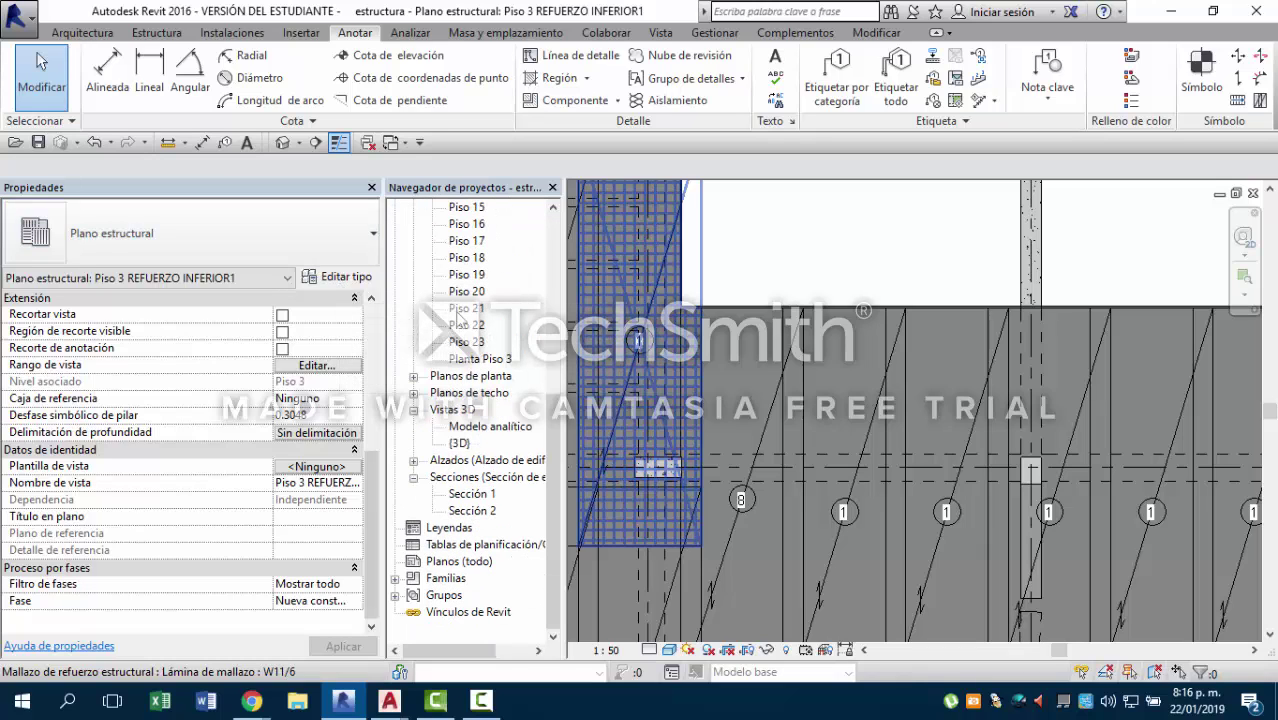
left_click(452, 546)
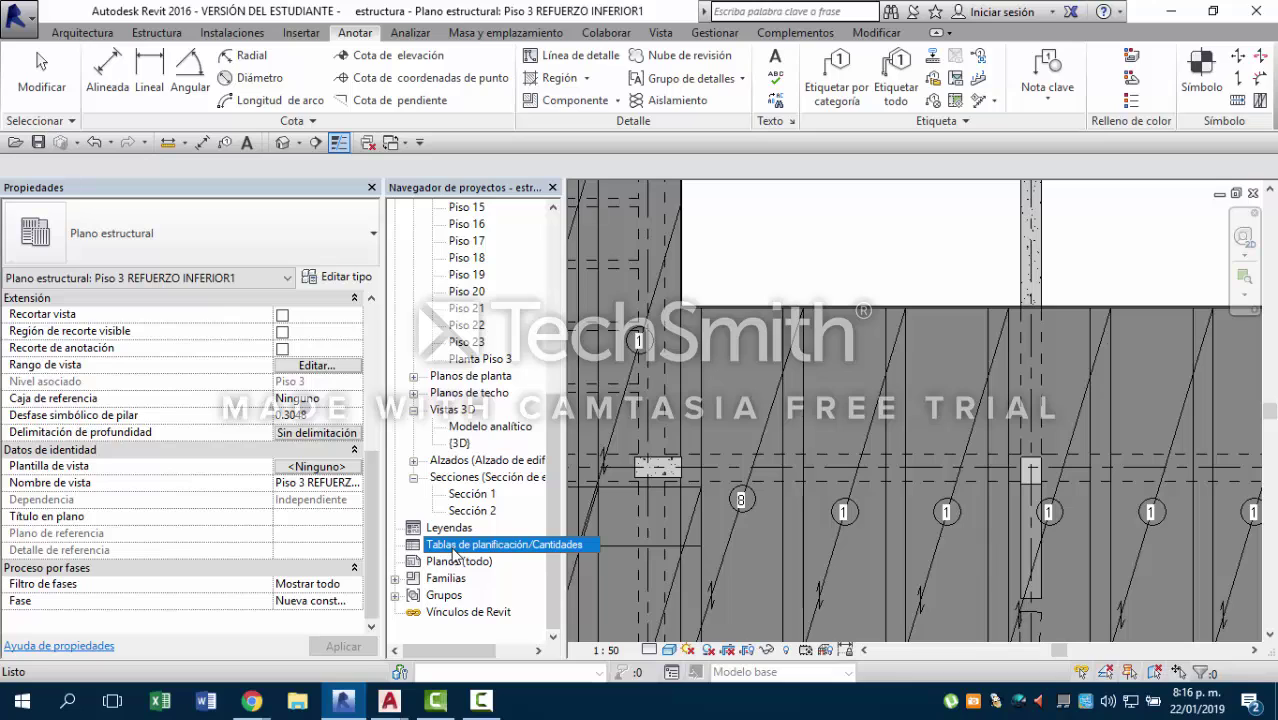
right_click(455, 552)
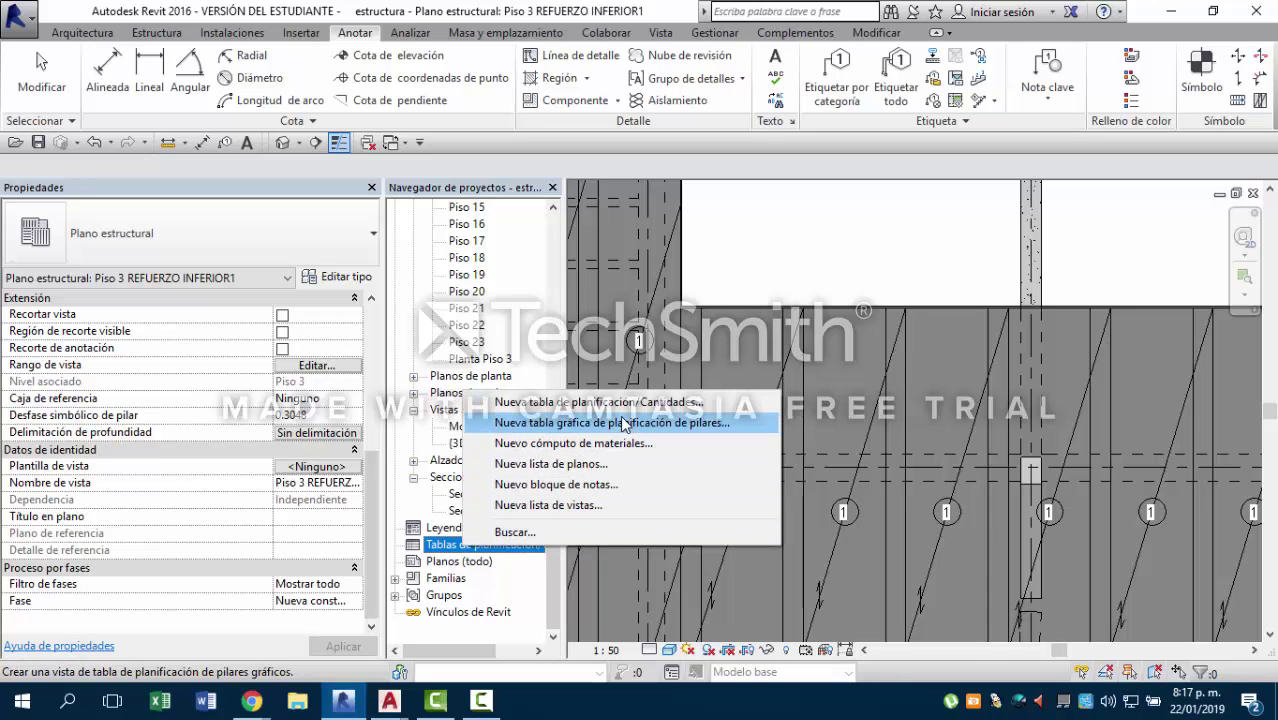
left_click(629, 403)
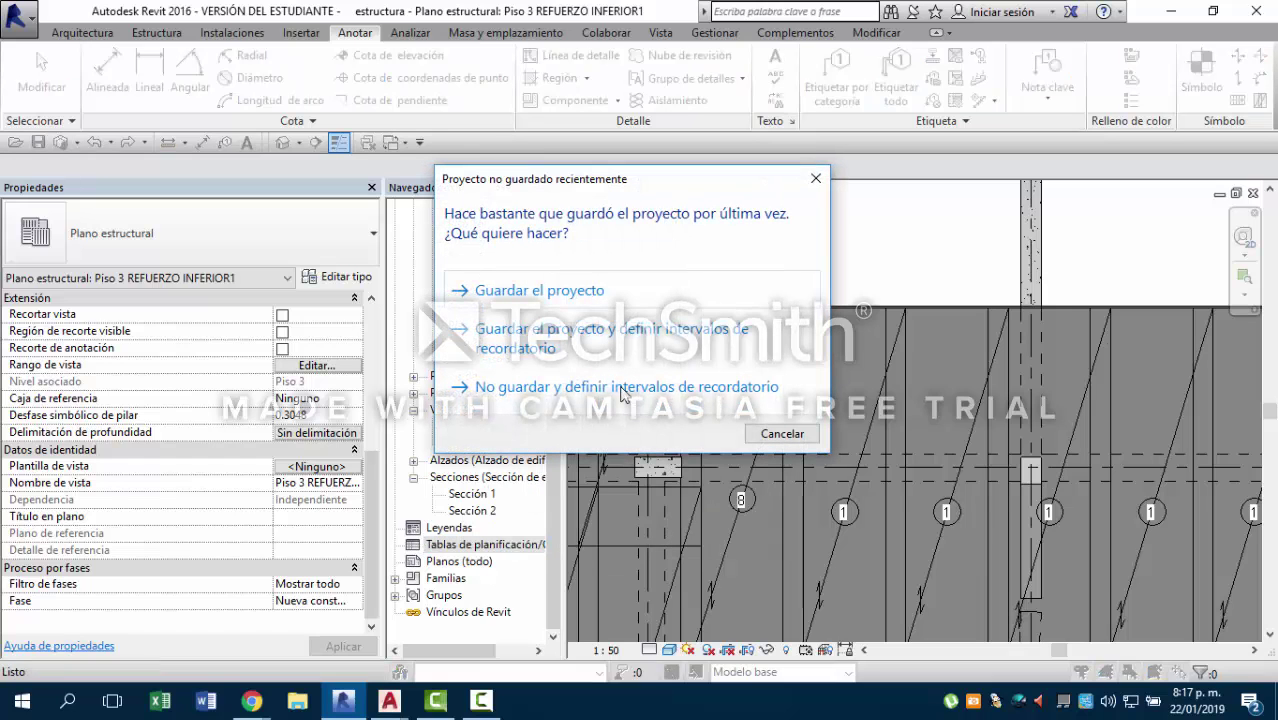
left_click(816, 178)
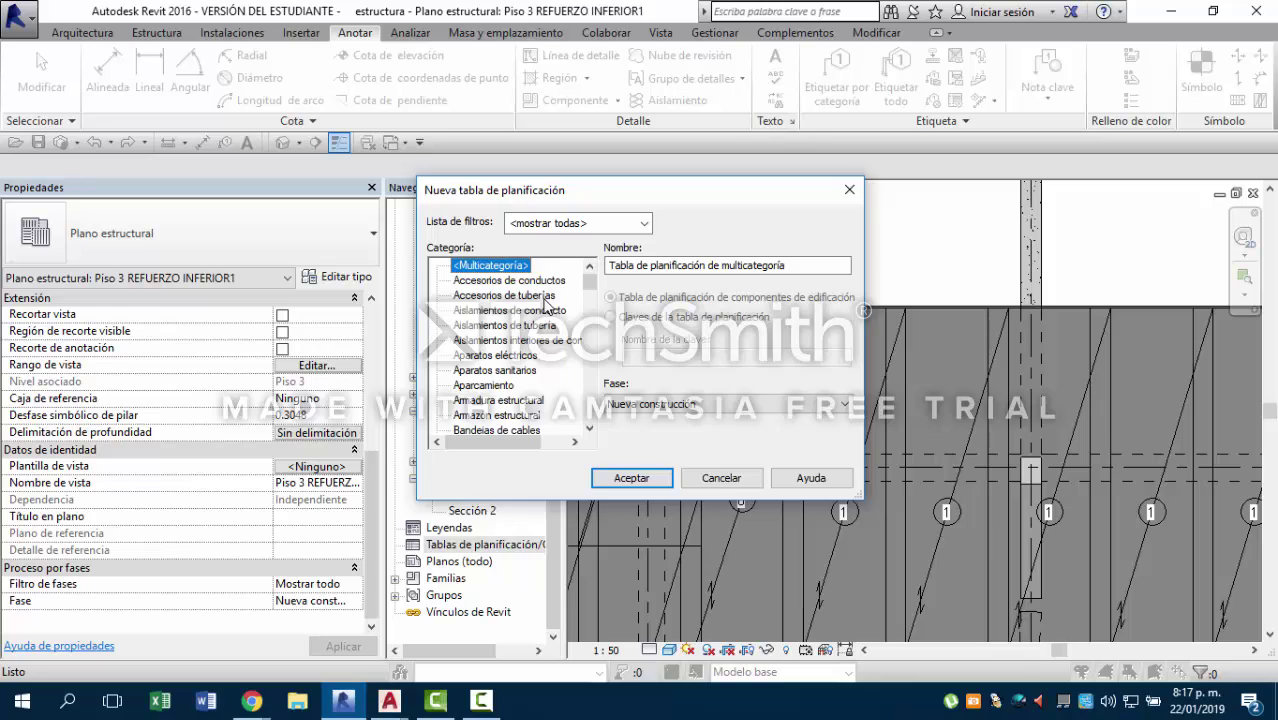
Enlarge the new schedule dialog and restrict its category filter to the Estructura discipline only.
scroll(547, 310, "down", 1)
scroll(547, 310, "down", 1)
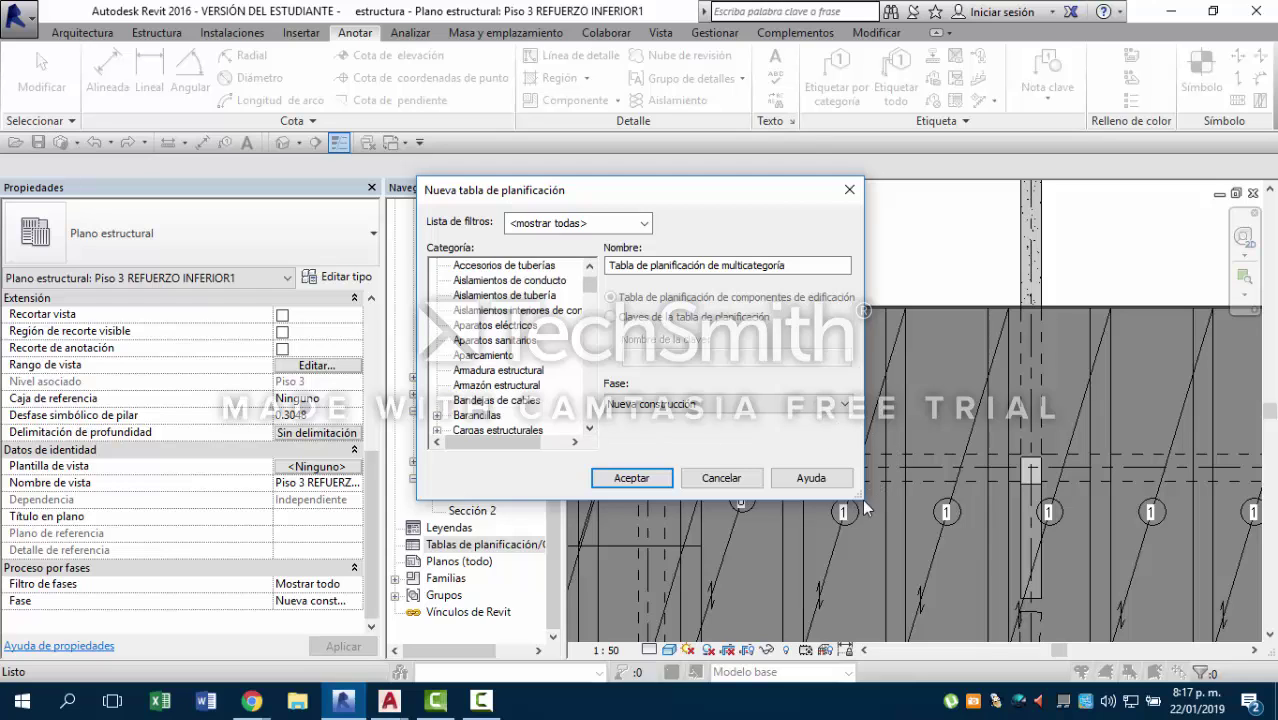
left_click_drag(862, 497, 987, 549)
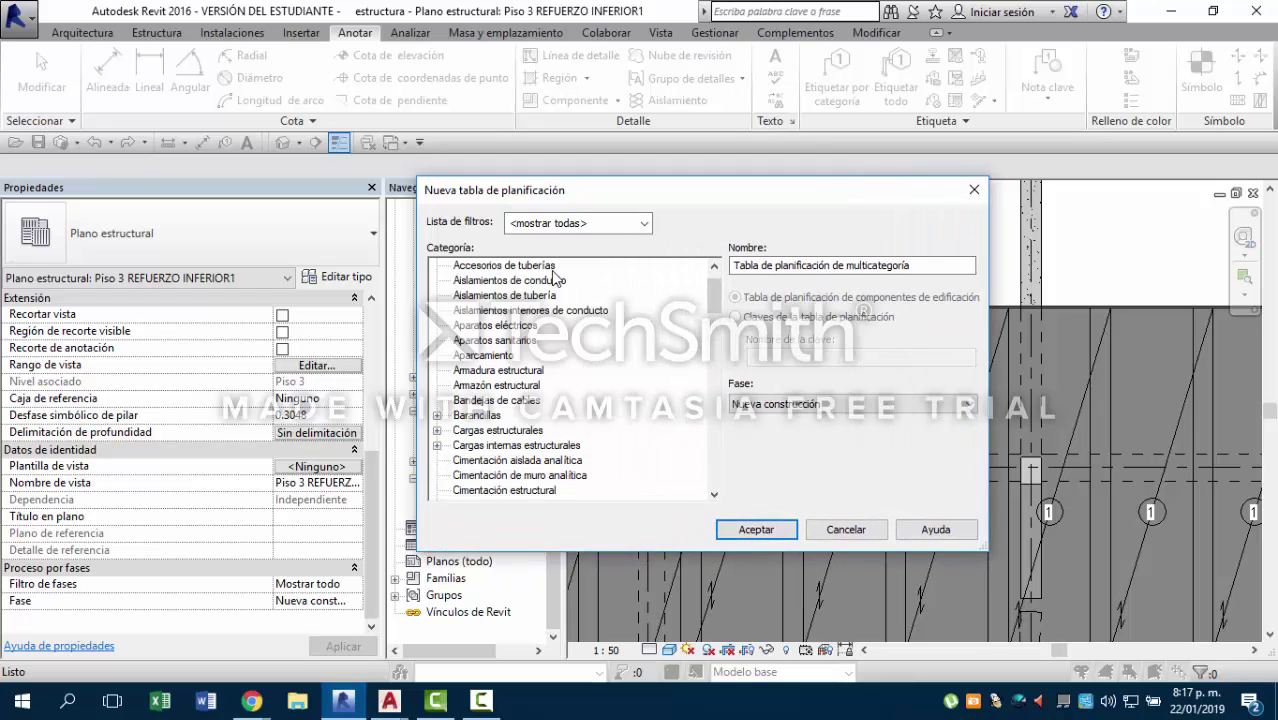
left_click(644, 223)
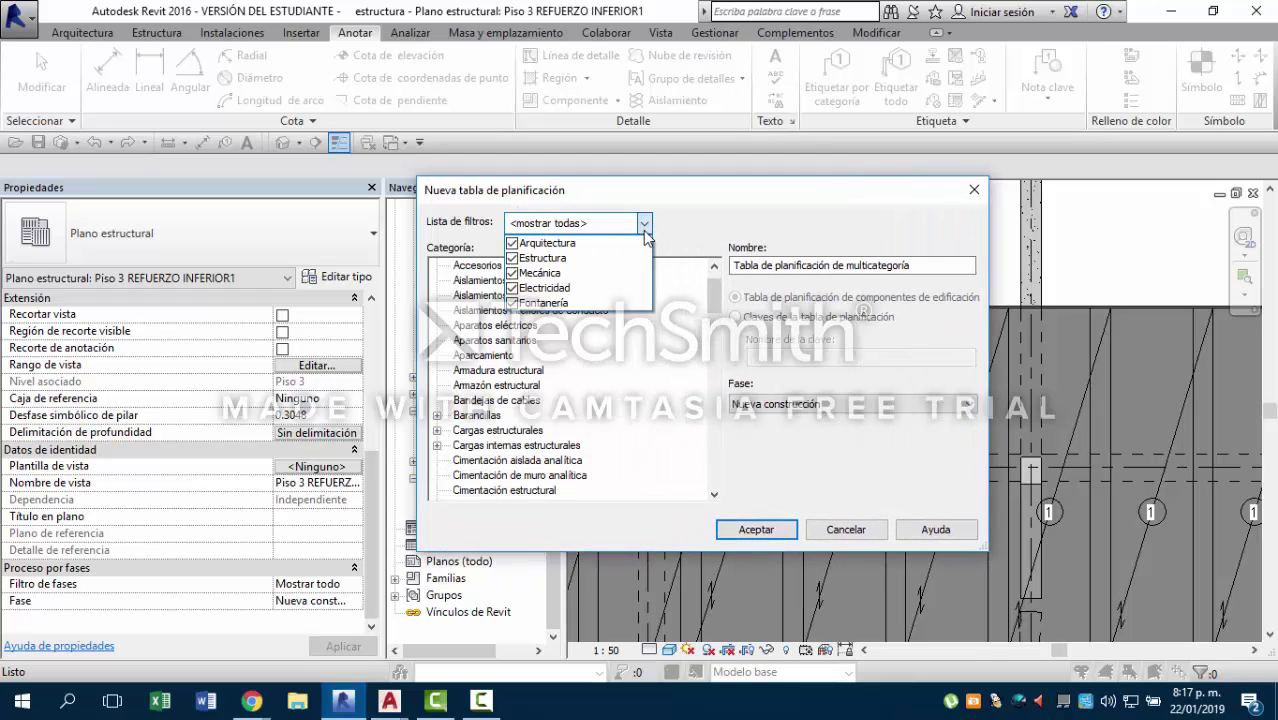
left_click(512, 243)
left_click(512, 258)
left_click(512, 273)
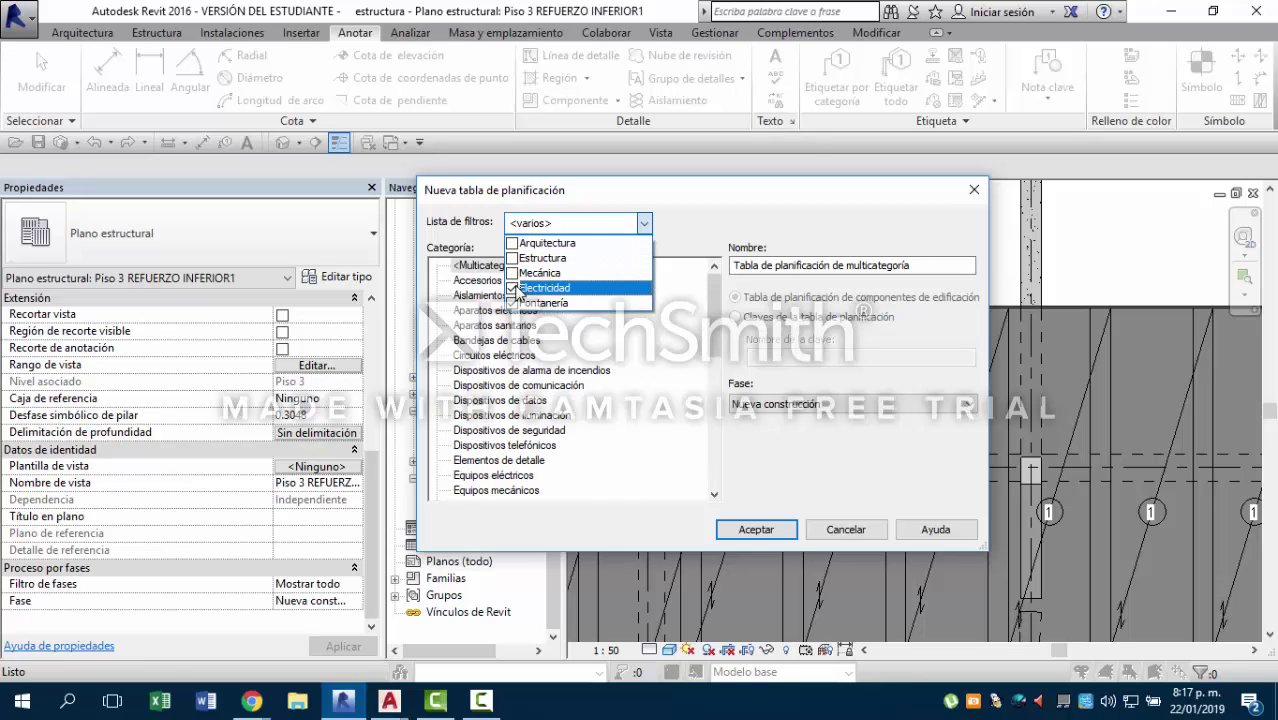
left_click(512, 288)
left_click(512, 303)
left_click(512, 258)
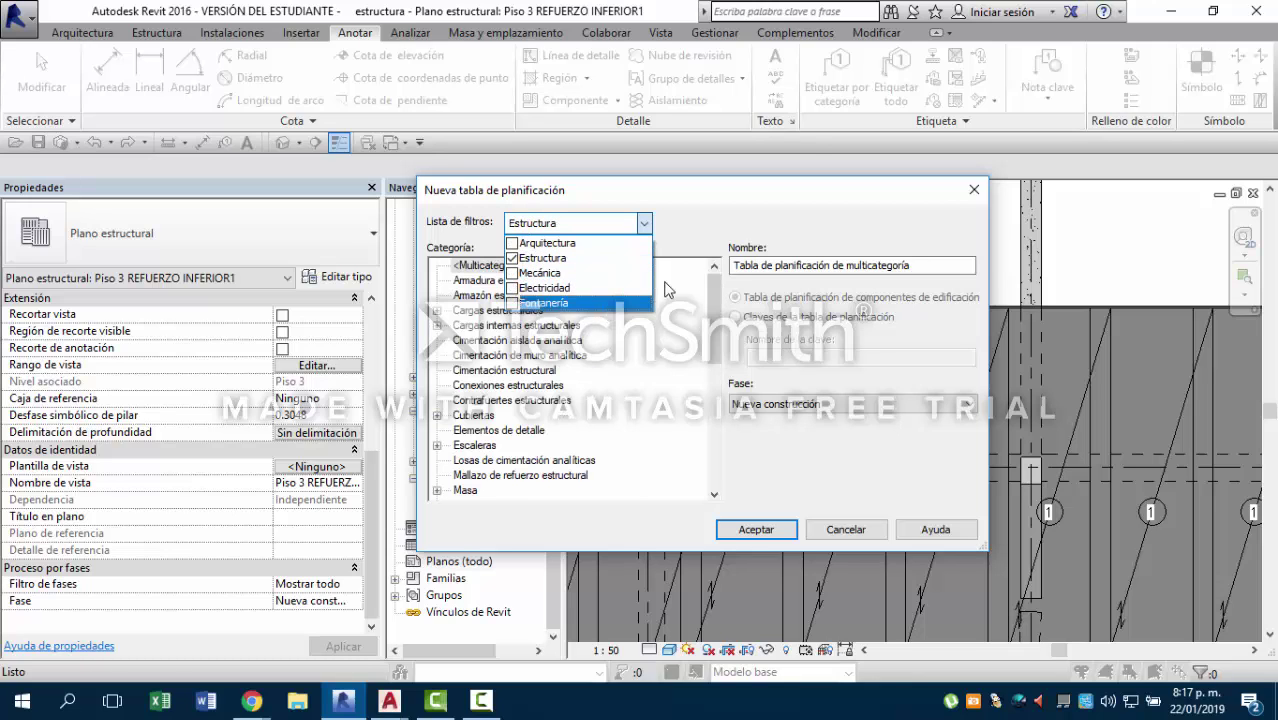
left_click(612, 311)
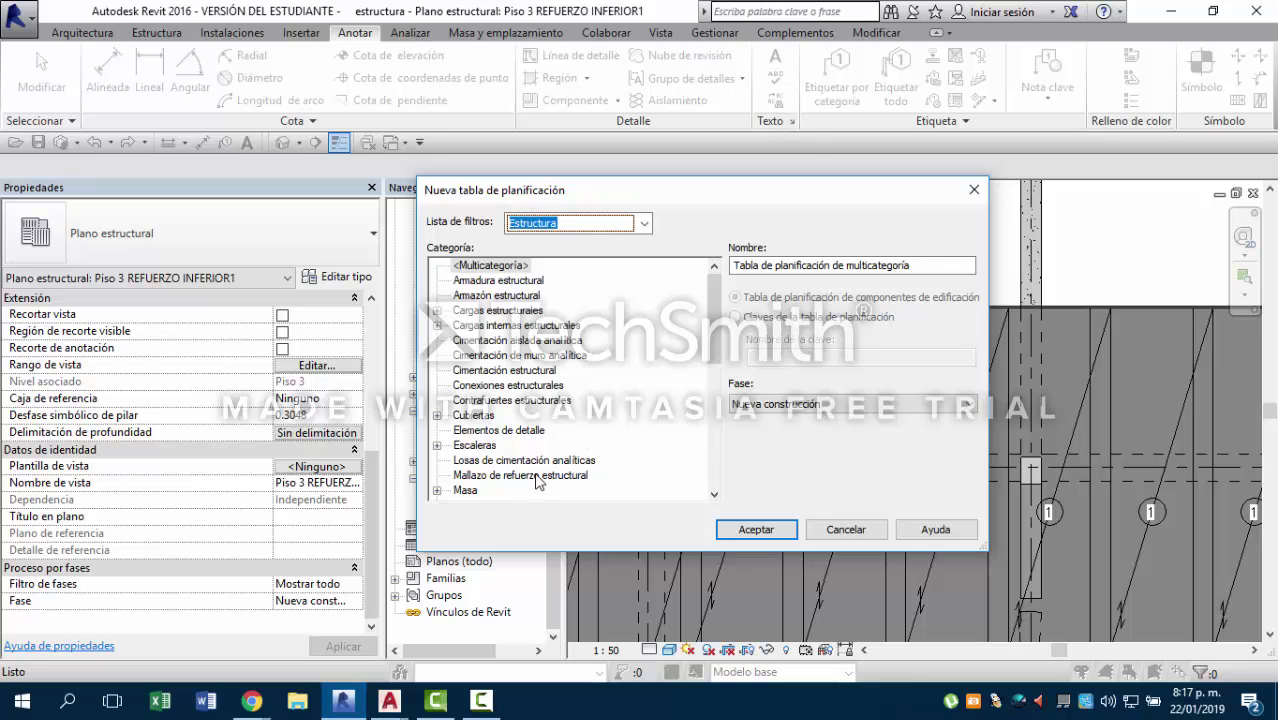
left_click(538, 478)
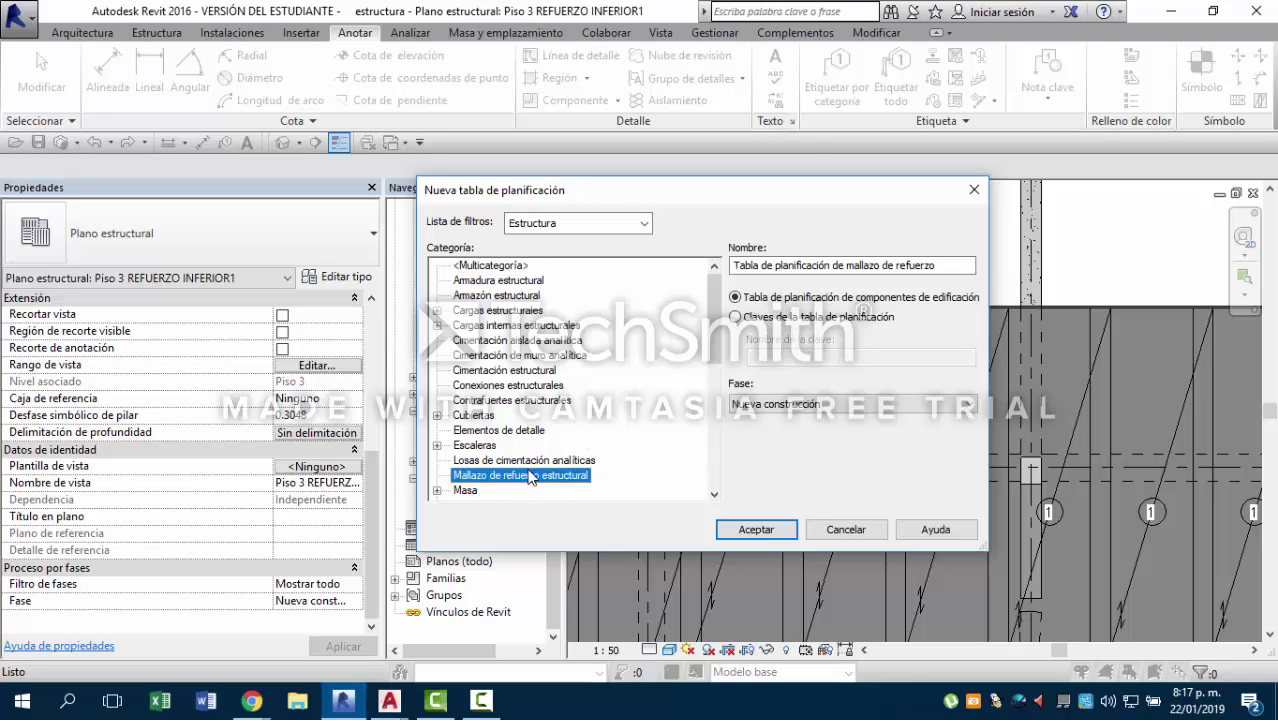
left_click(644, 228)
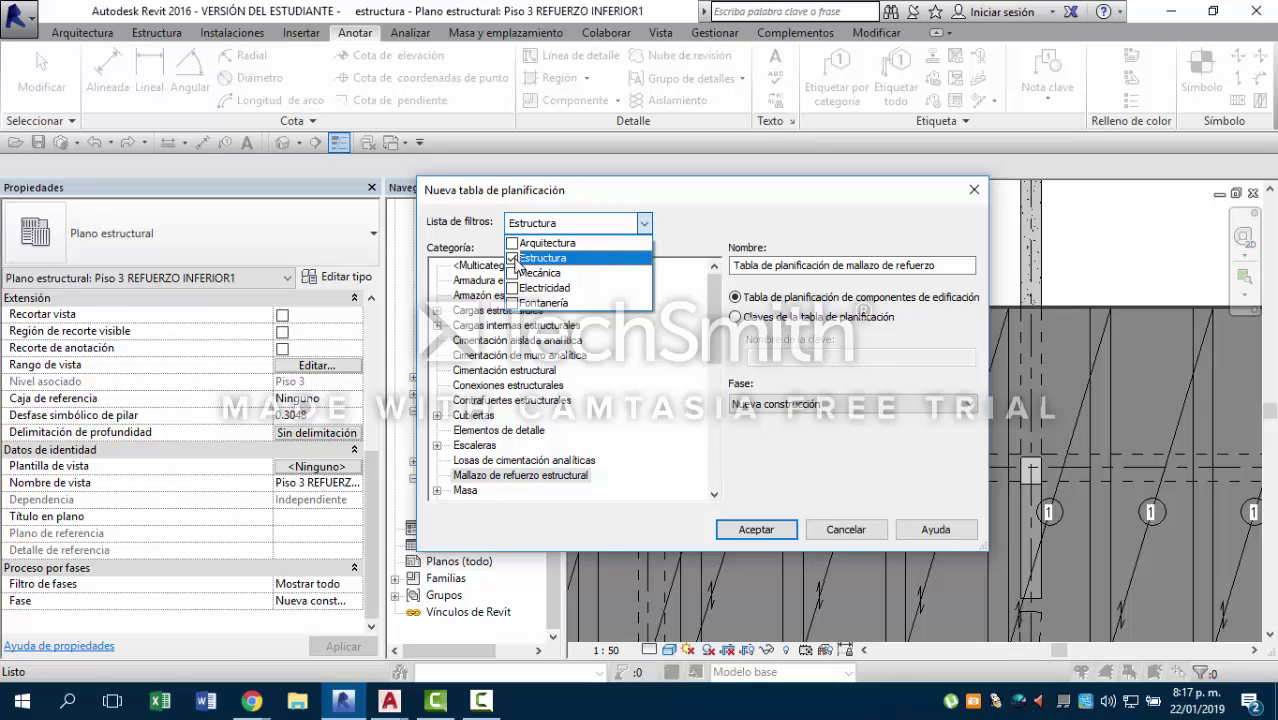
left_click(815, 538)
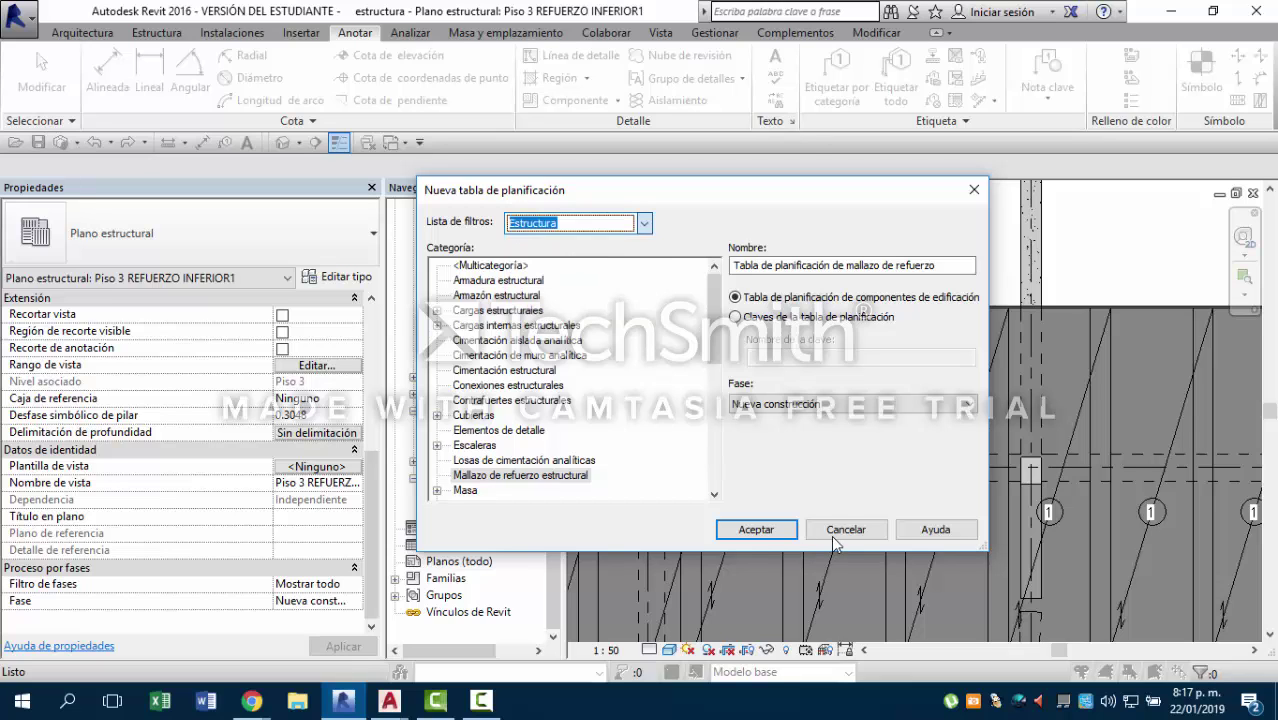
left_click(845, 530)
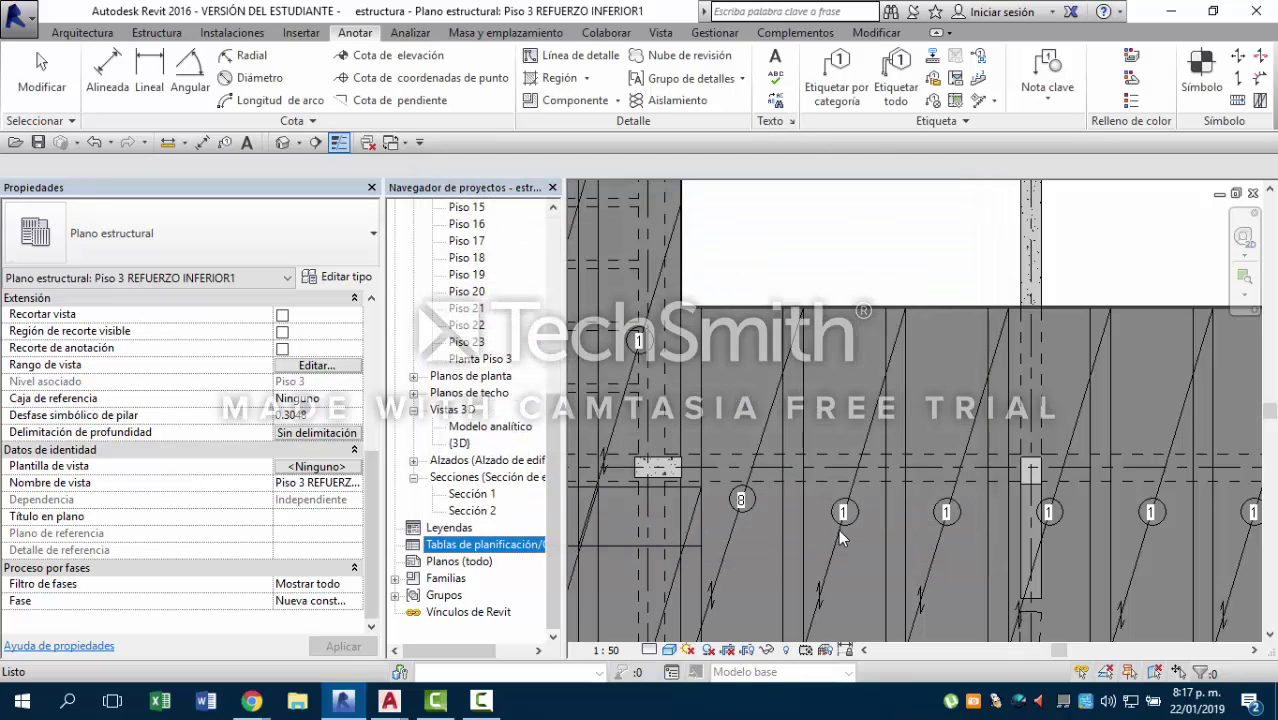
left_click(462, 578)
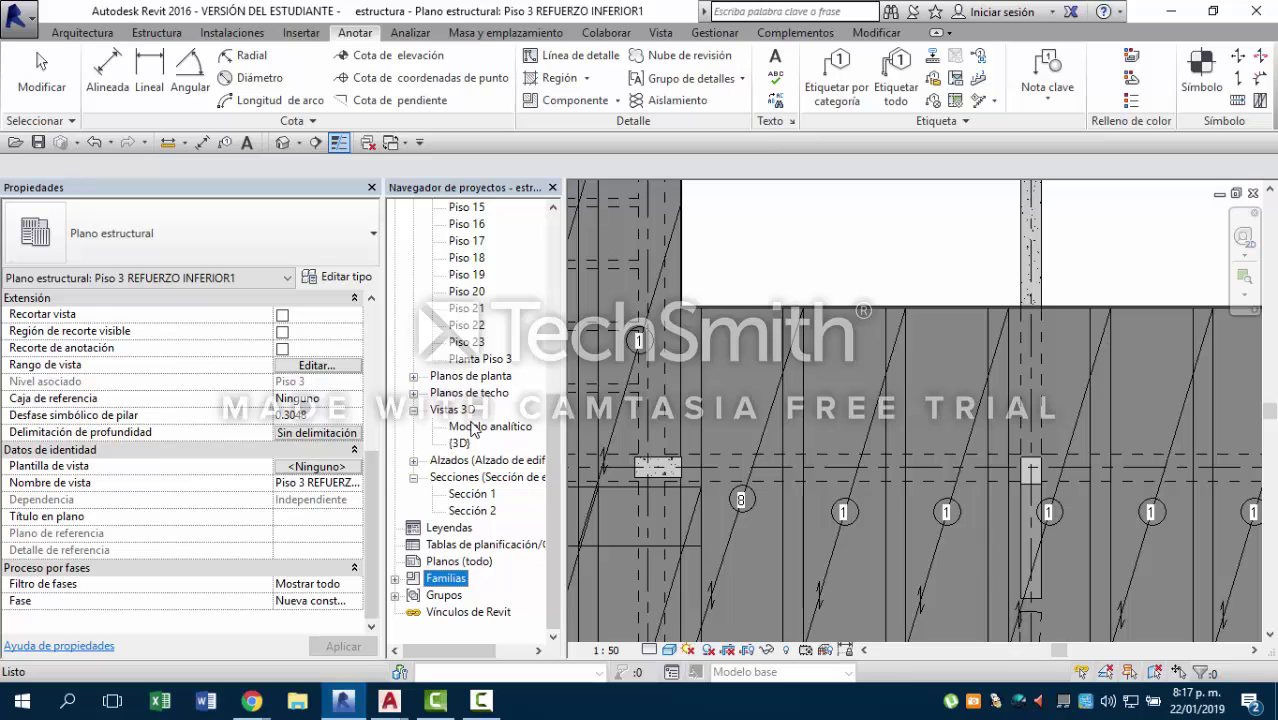
Create a new schedule under Tablas de planificación/Cantidades for the Mallazo de refuerzo estructural category, keeping the Estructura filter.
left_click(474, 546)
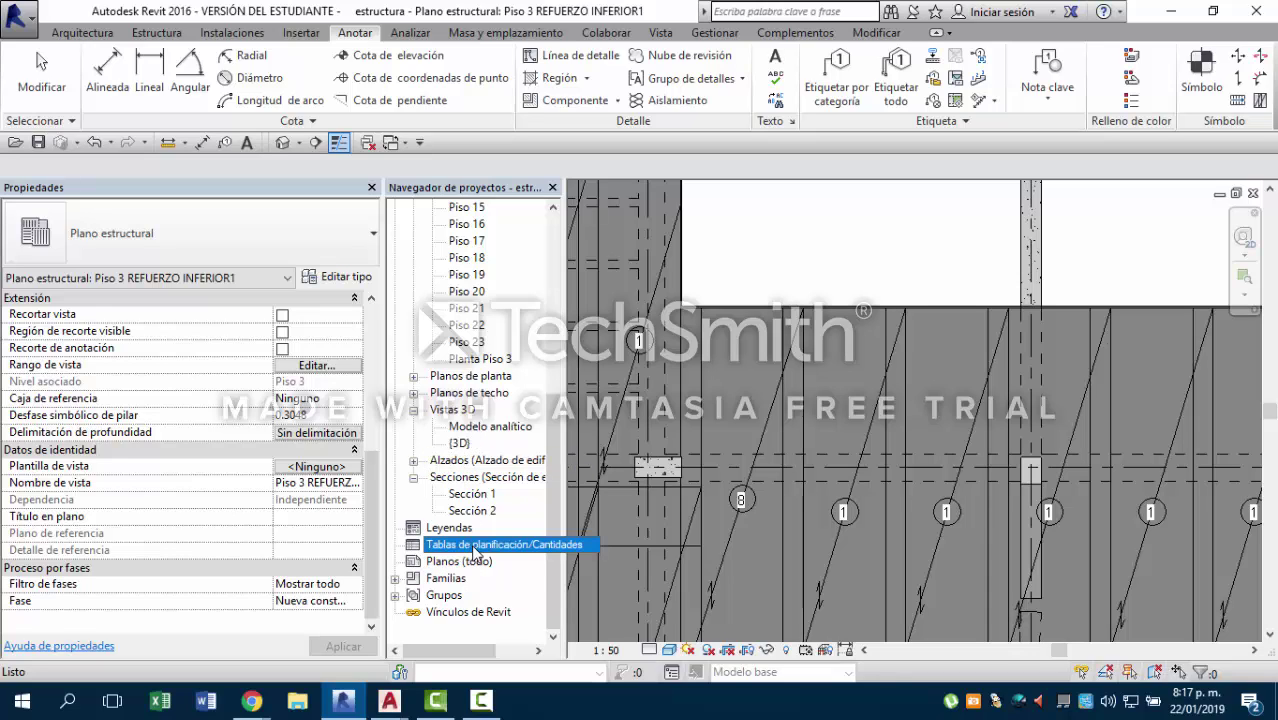
right_click(471, 544)
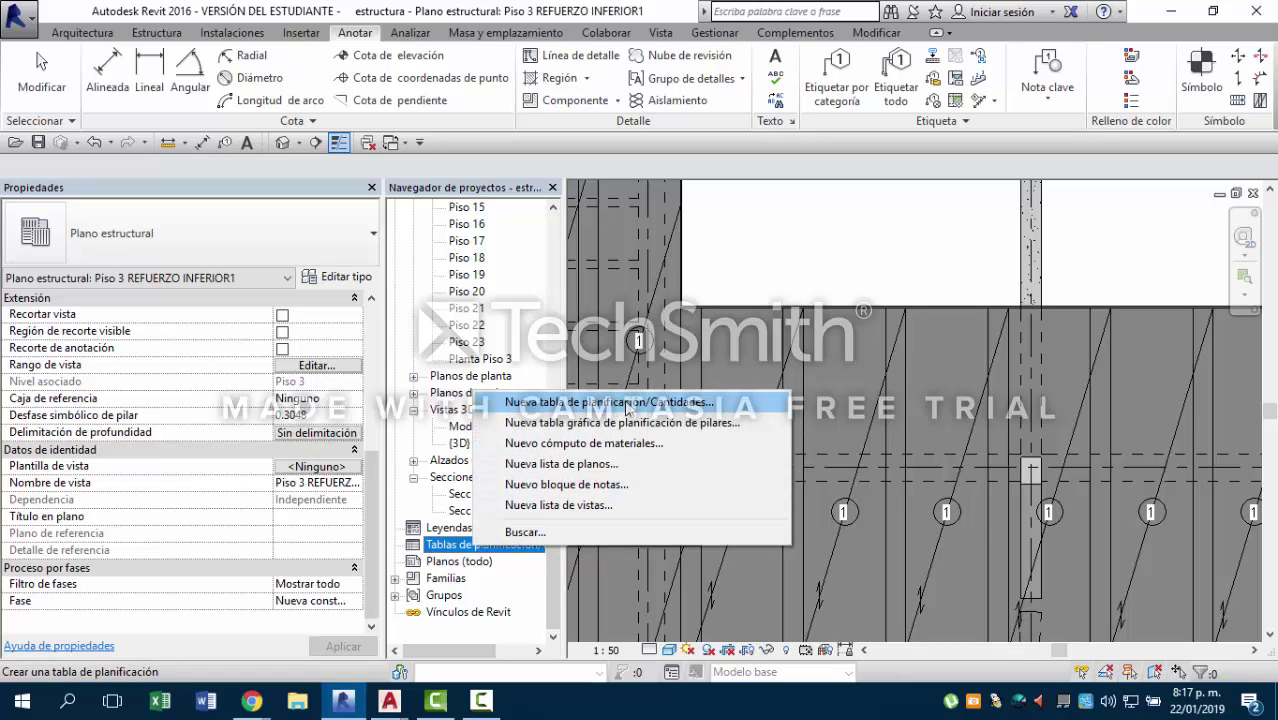
left_click(627, 405)
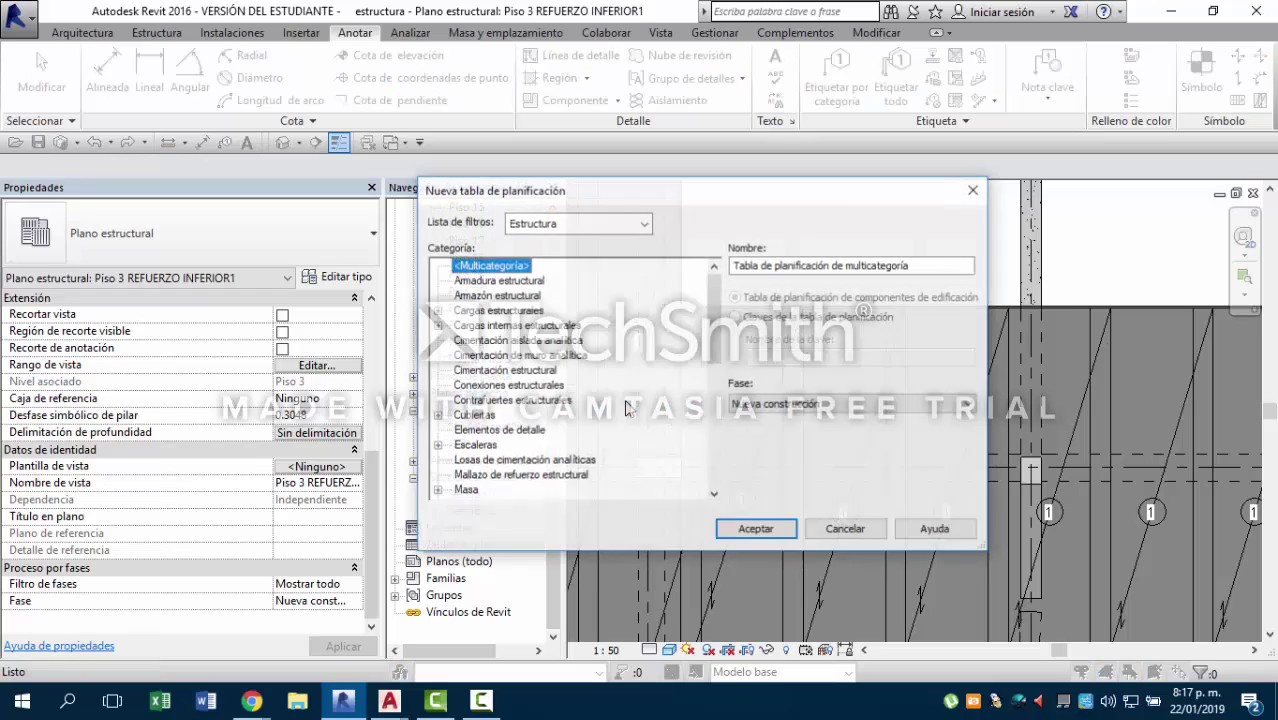
left_click(644, 224)
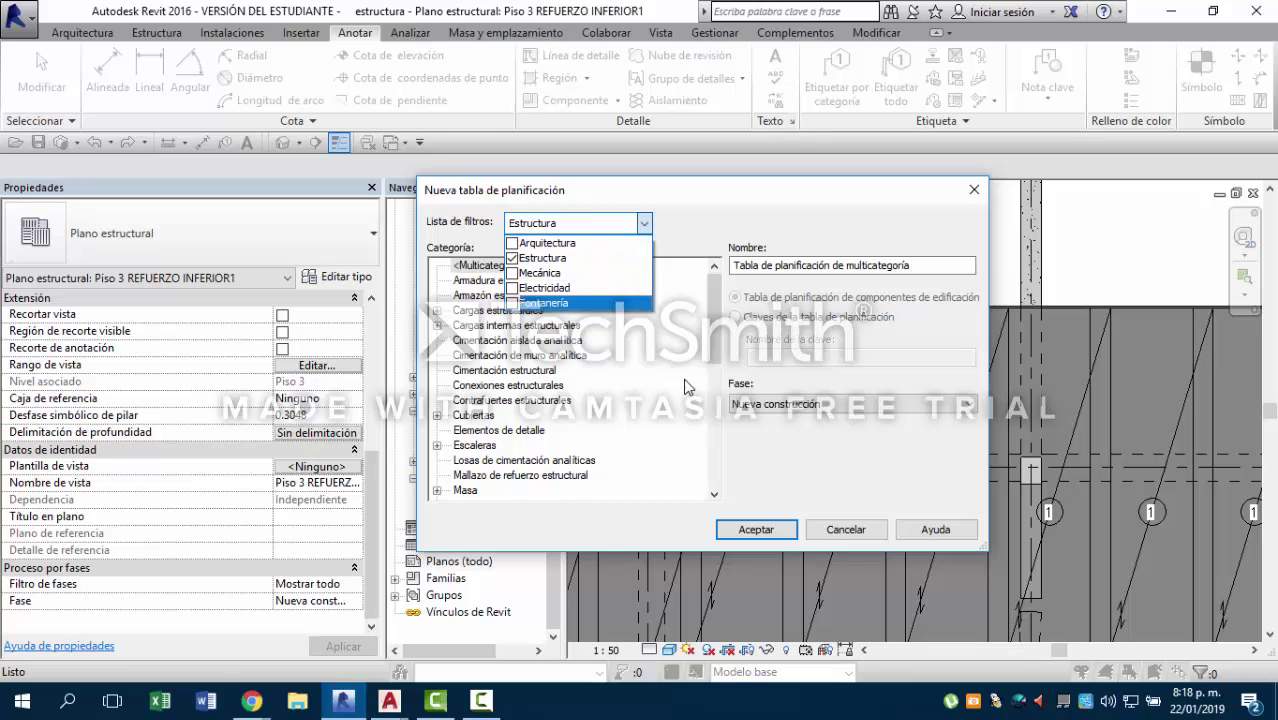
scroll(685, 410, "down", 5)
scroll(603, 458, "up", 3)
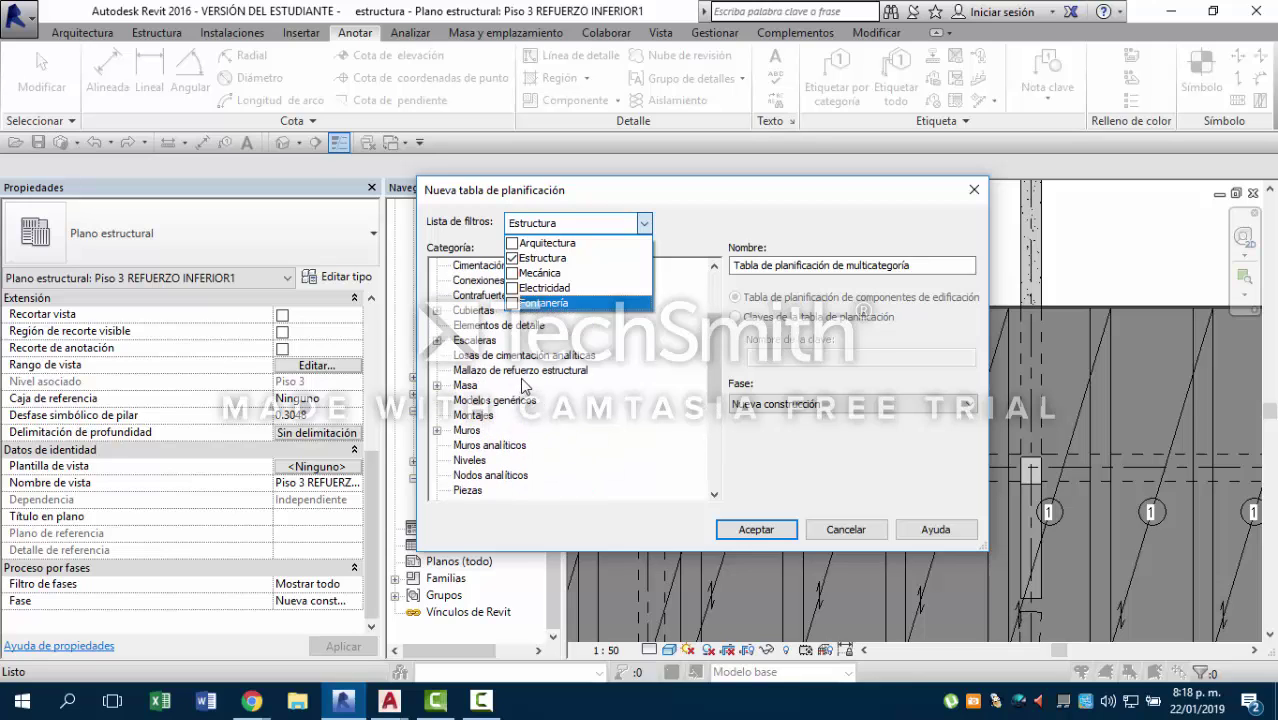
left_click(527, 377)
left_click(546, 372)
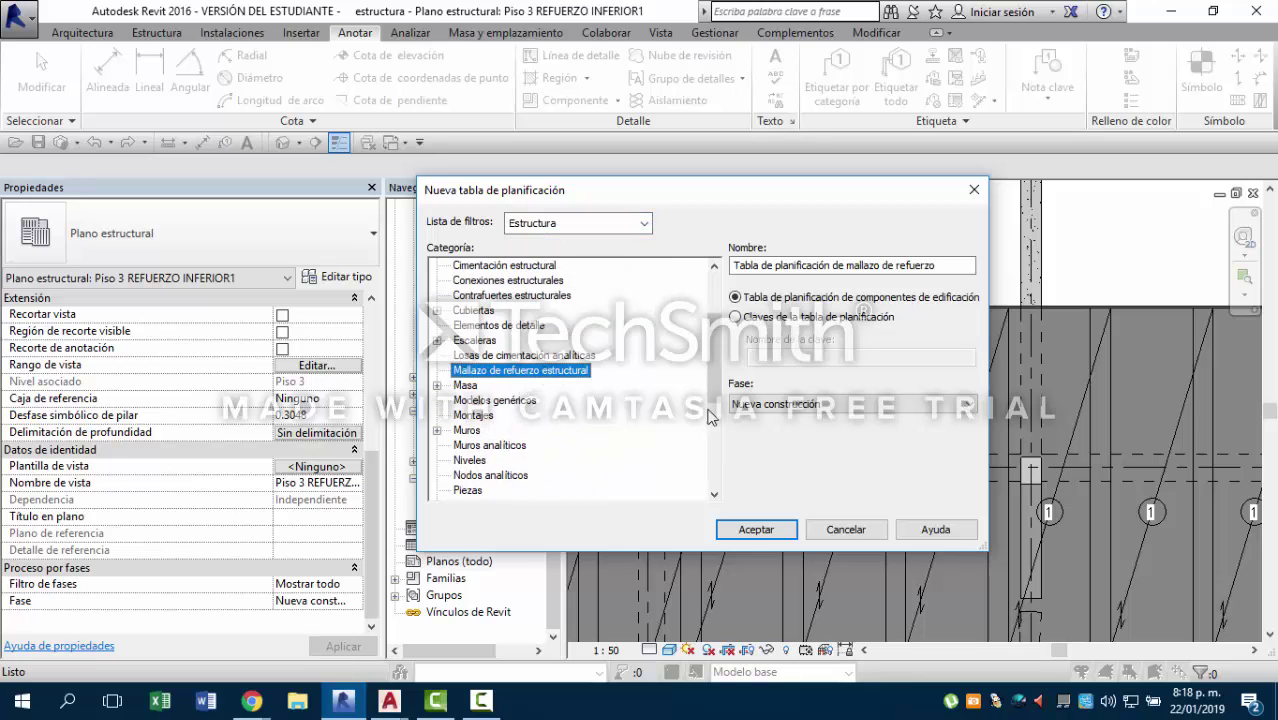
left_click(741, 529)
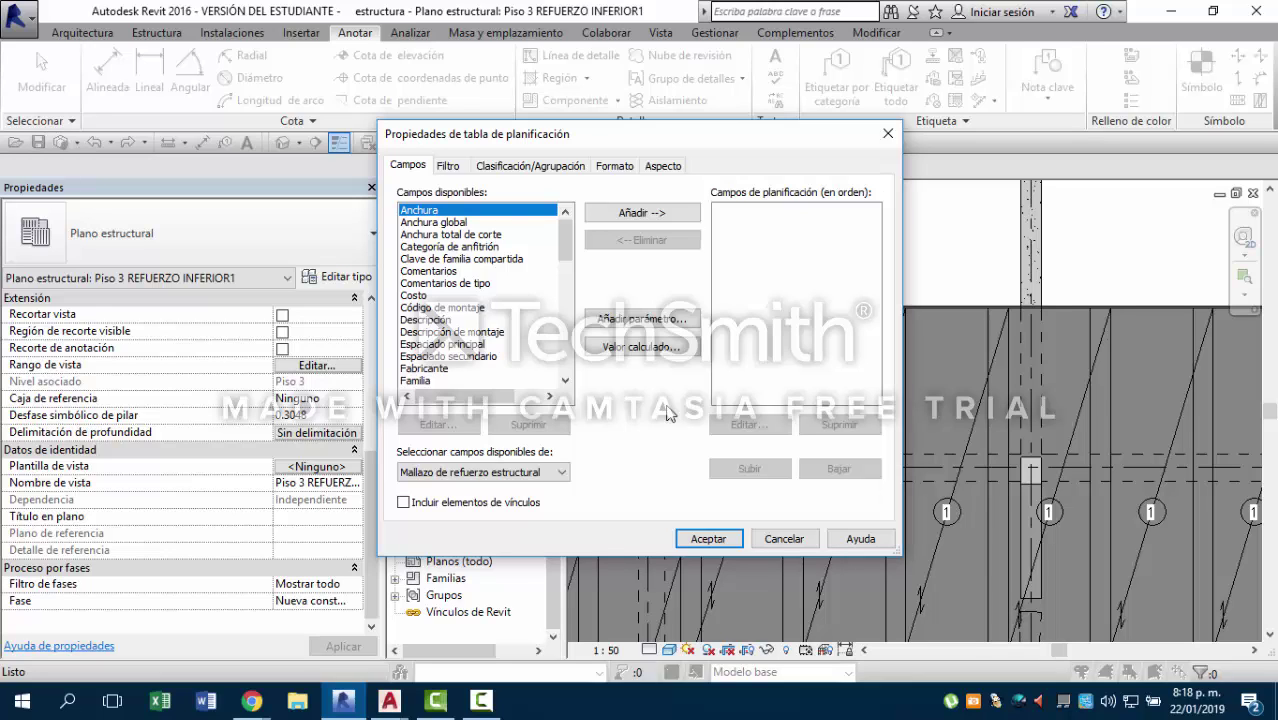
Look through the available schedule fields and add Número de mallazo as the first scheduled field.
scroll(518, 293, "down", 1)
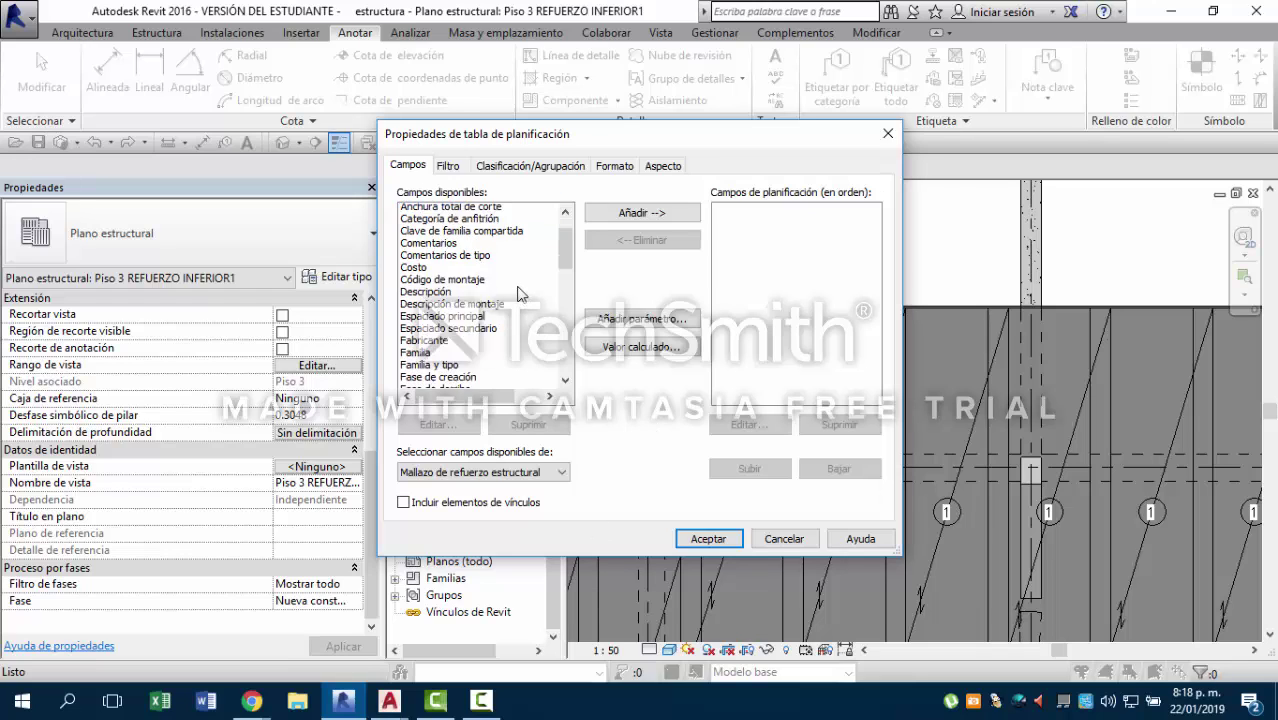
scroll(518, 293, "down", 6)
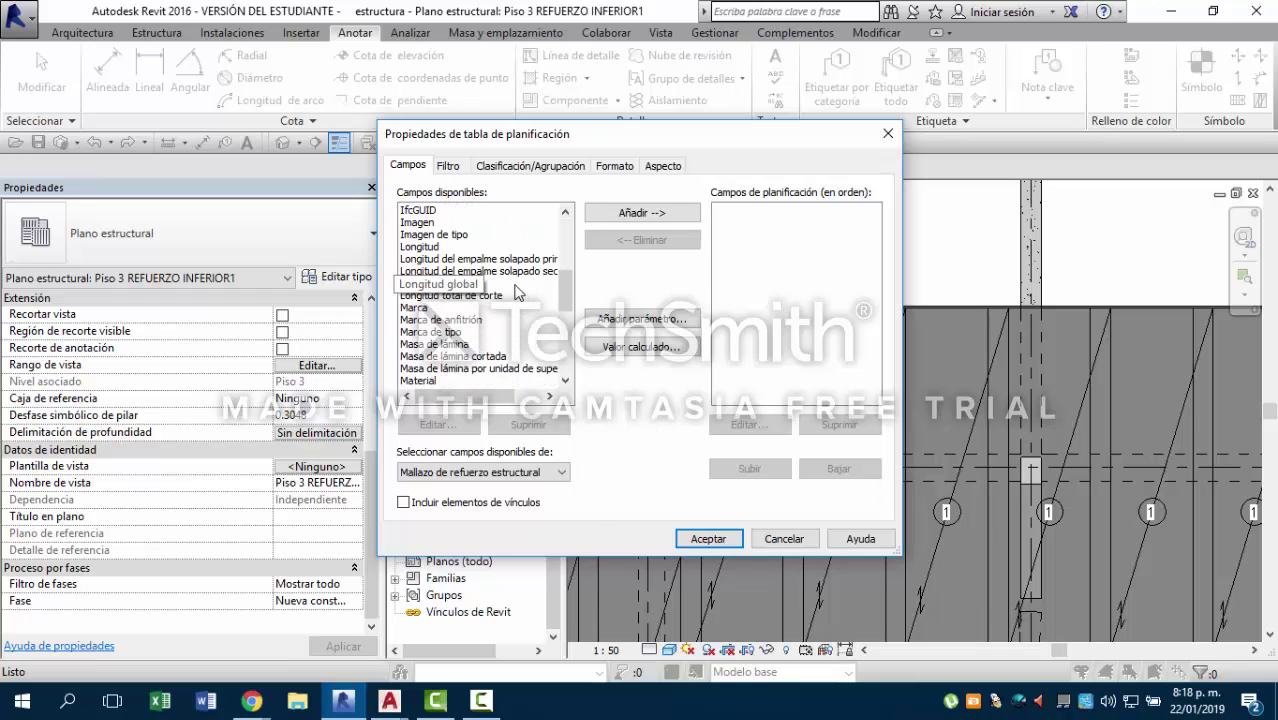
scroll(500, 320, "down", 1)
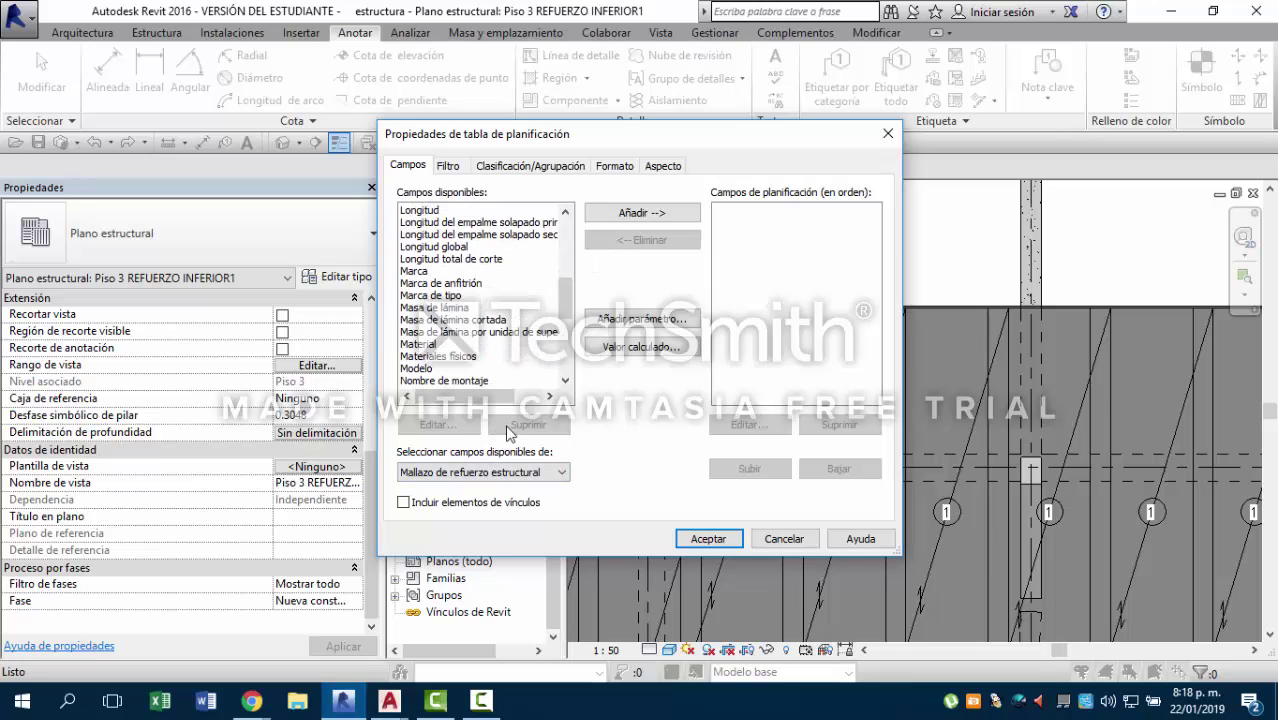
scroll(515, 381, "up", 4)
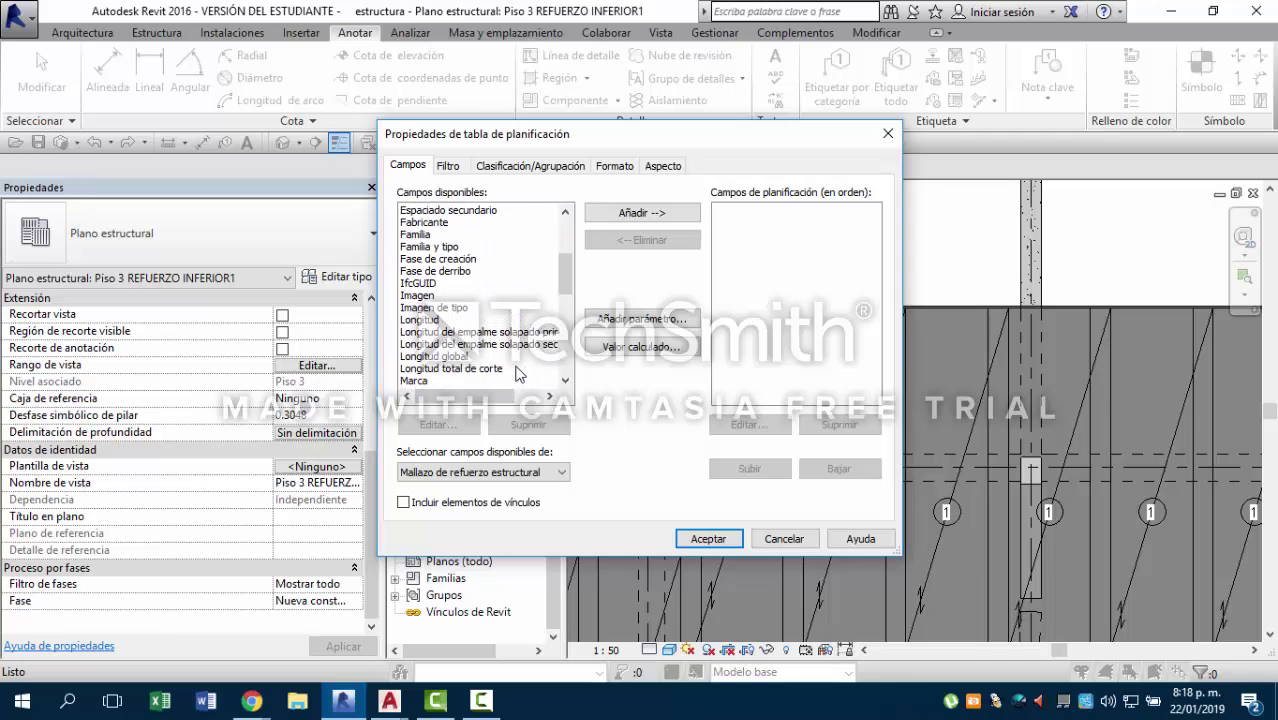
scroll(518, 373, "up", 4)
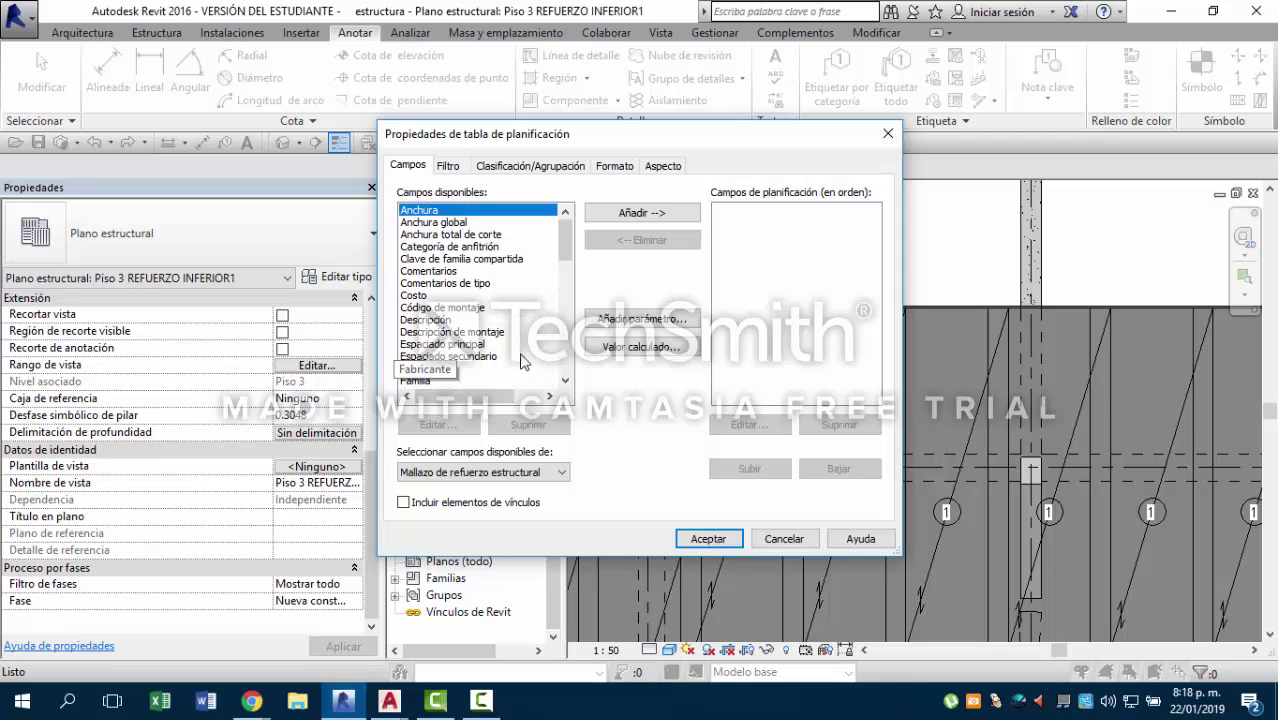
scroll(523, 340, "down", 1)
scroll(522, 340, "down", 1)
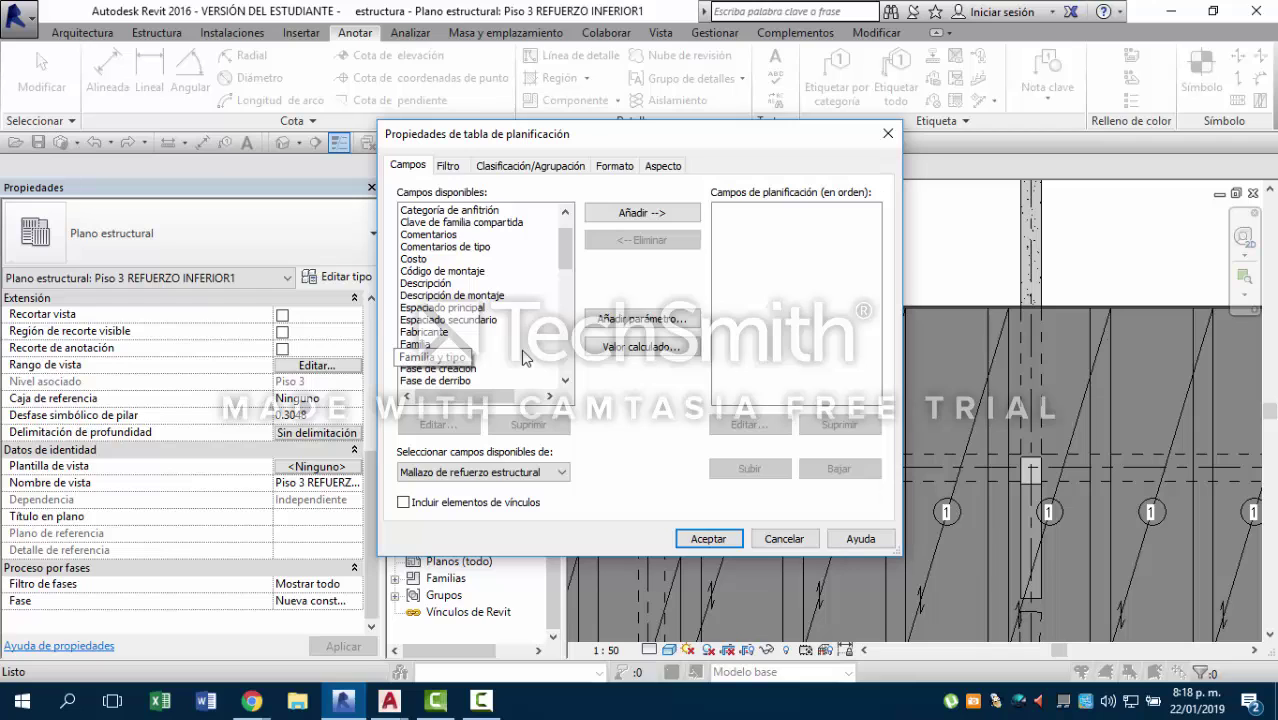
scroll(528, 355, "down", 3)
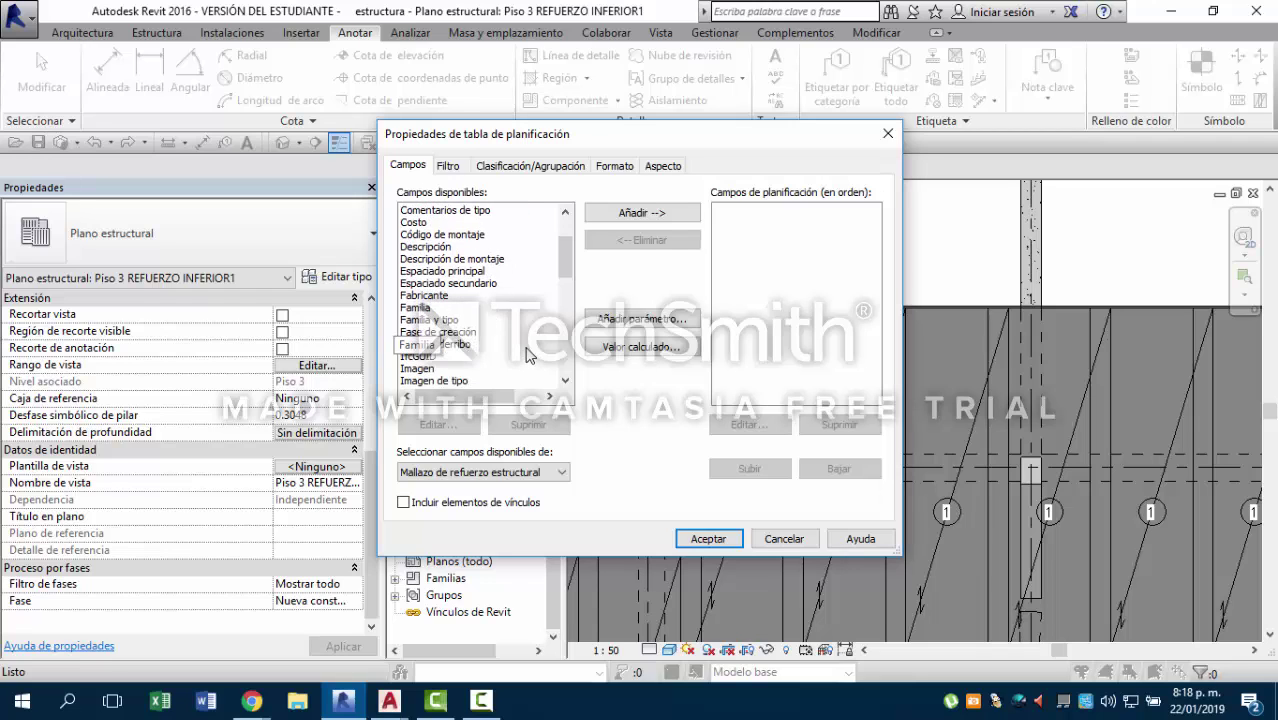
scroll(528, 355, "down", 5)
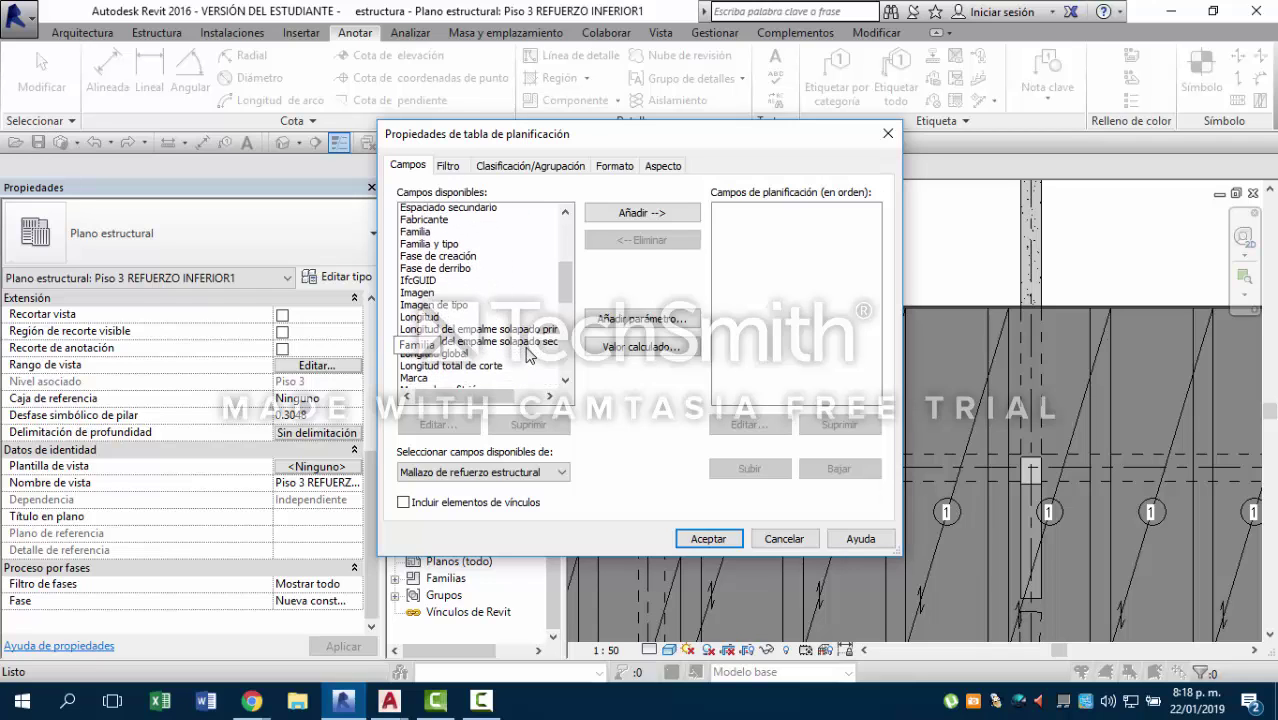
scroll(528, 355, "down", 1)
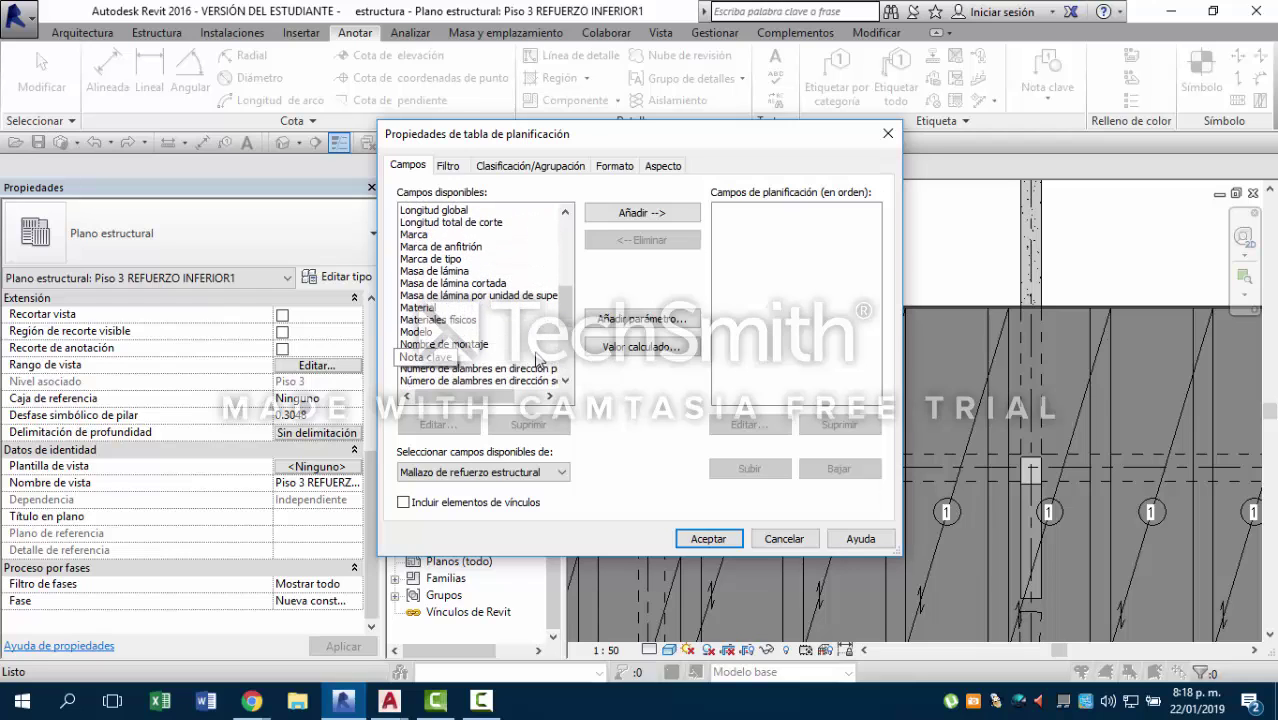
scroll(500, 356, "down", 3)
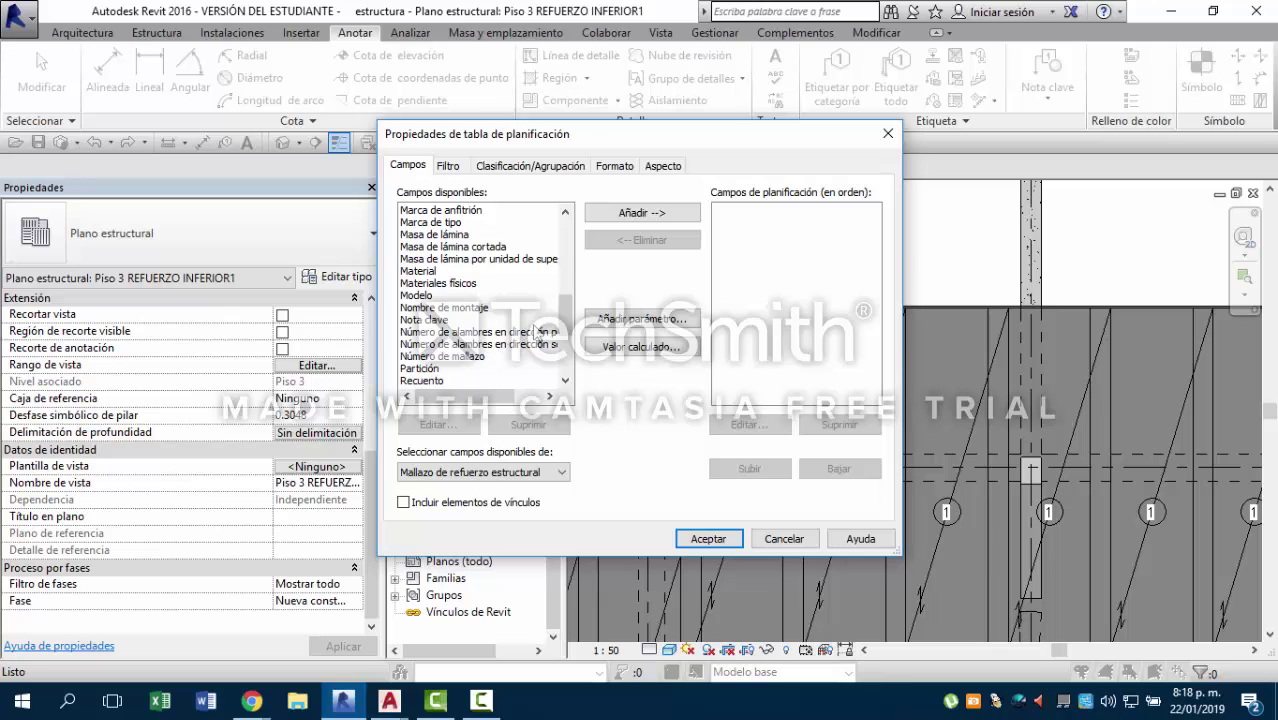
scroll(508, 336, "down", 3)
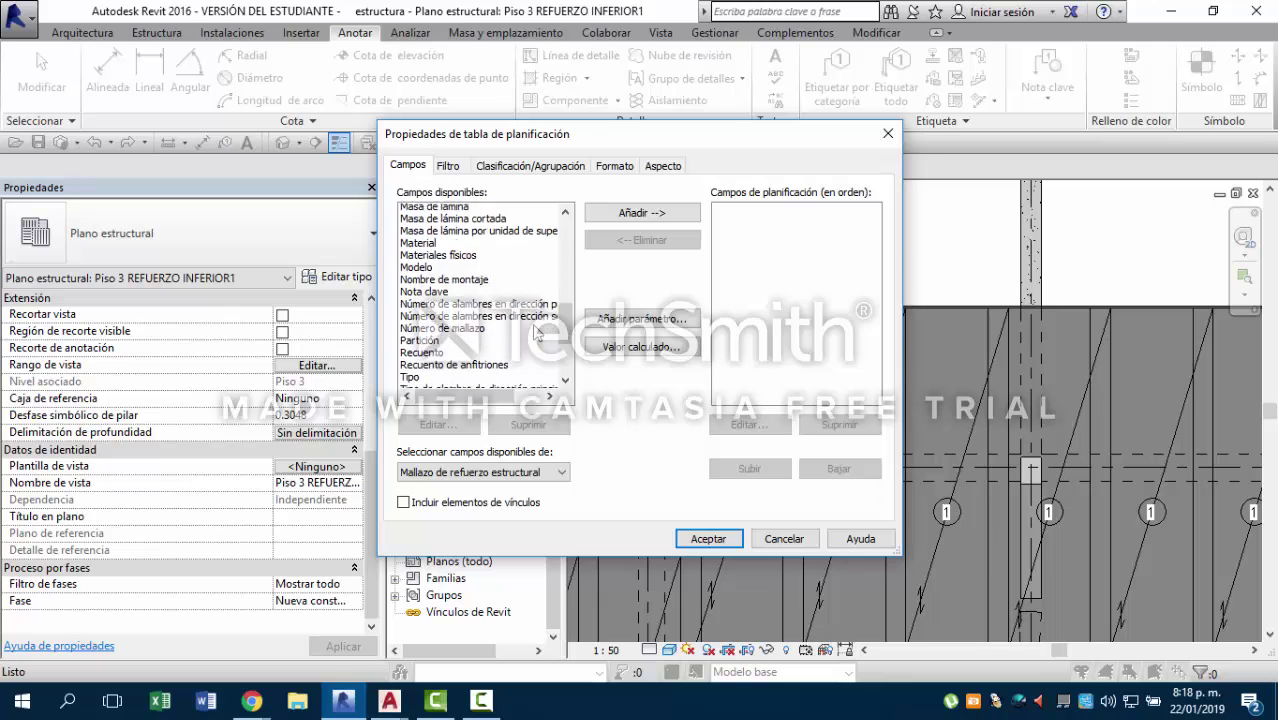
left_click(455, 321)
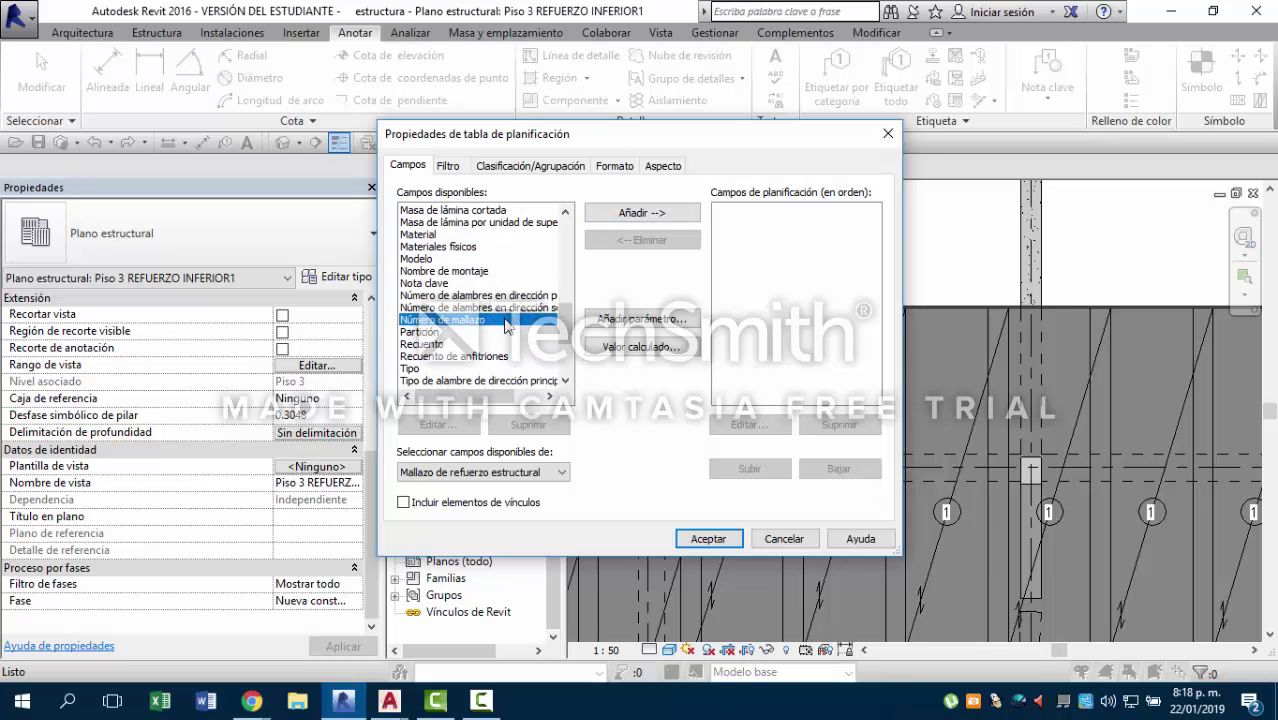
double_click(506, 320)
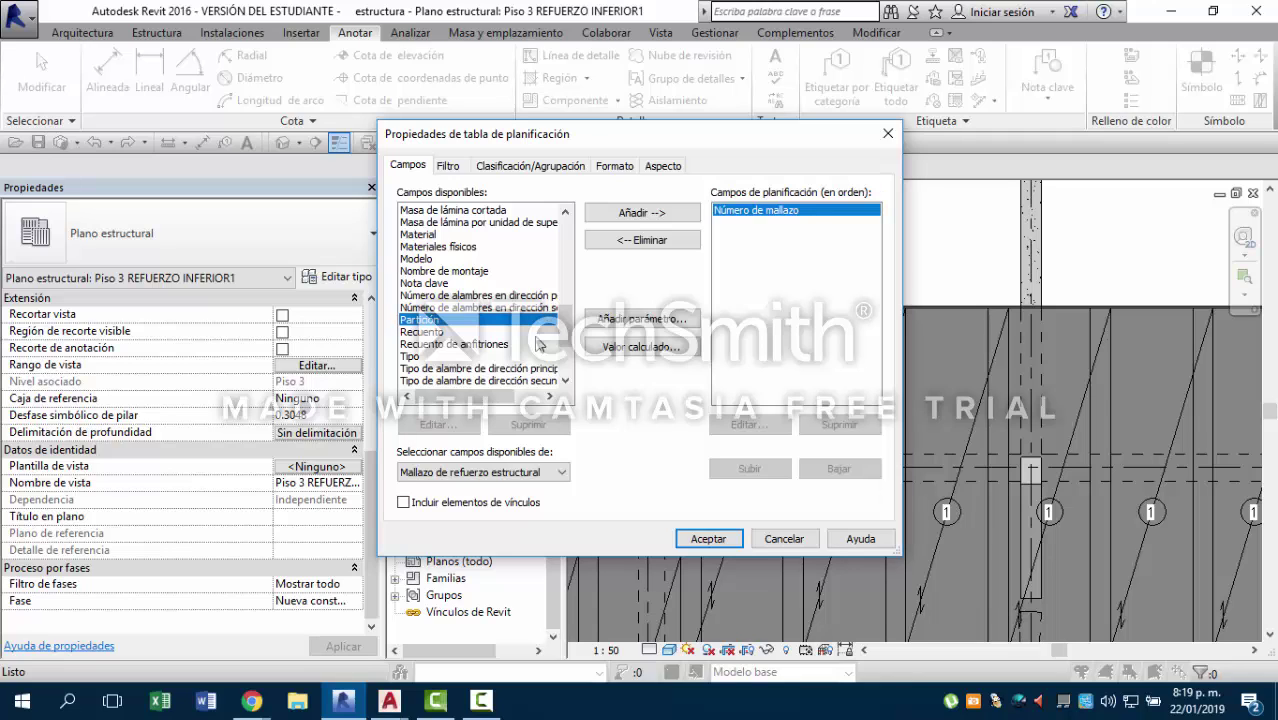
Add the Anchura and Longitud fields after Número de mallazo and accept the schedule properties.
scroll(546, 316, "up", 10)
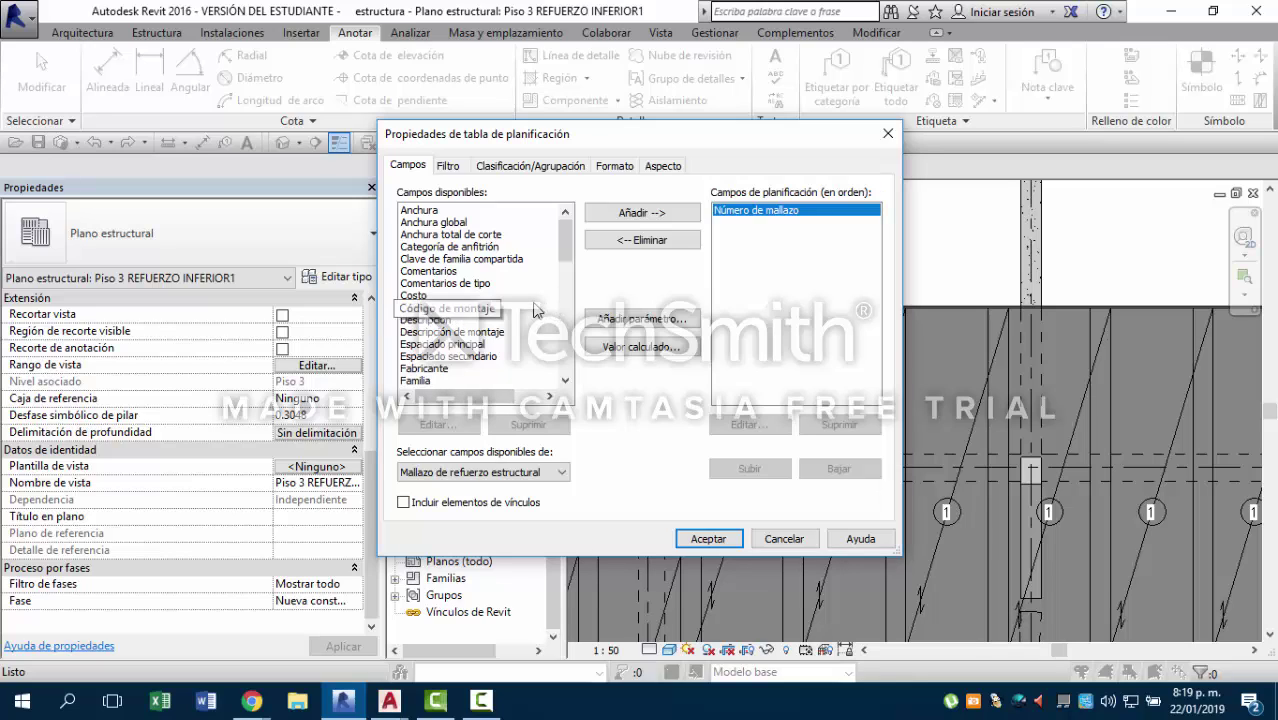
left_click(509, 213)
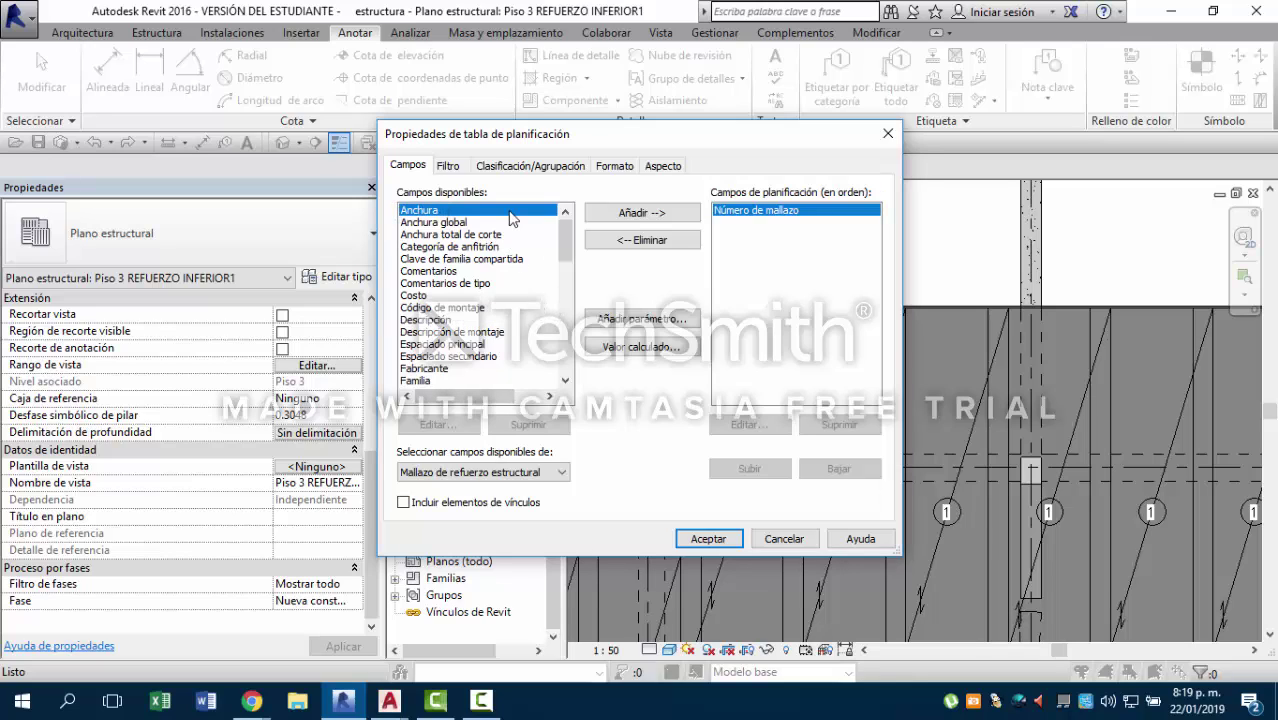
left_click(668, 216)
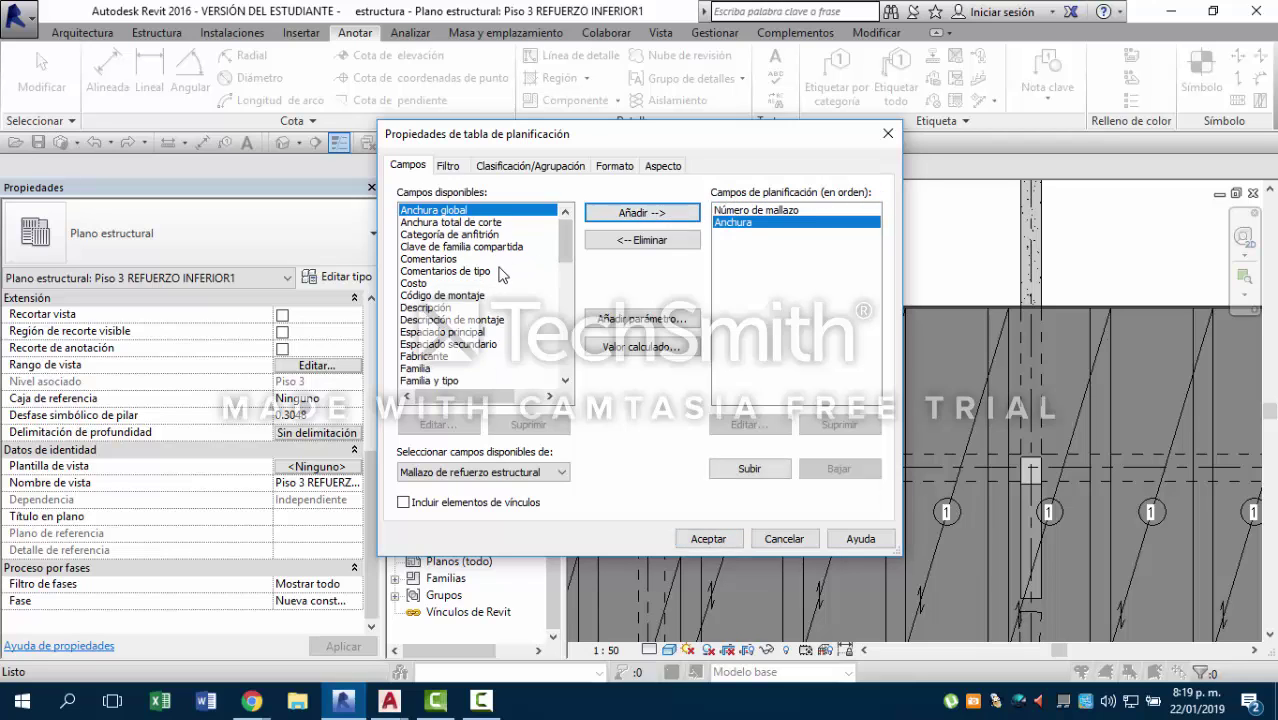
scroll(503, 275, "down", 2)
scroll(503, 275, "down", 3)
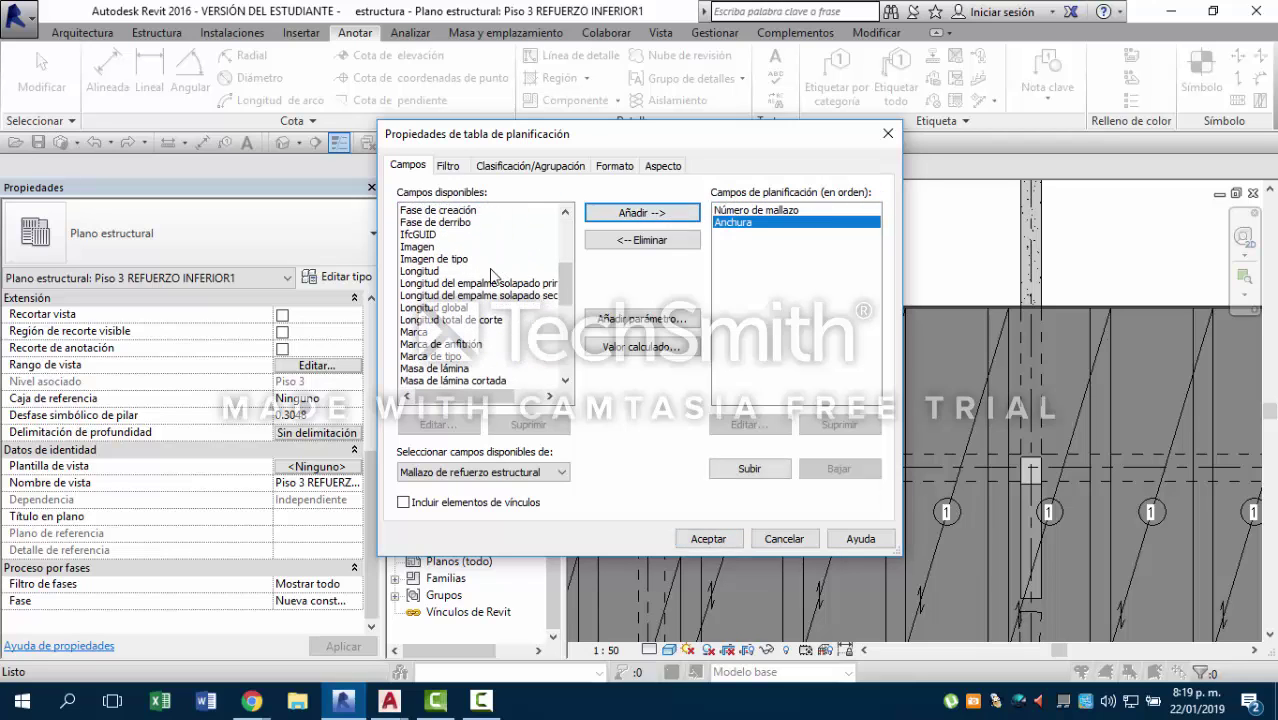
left_click(431, 272)
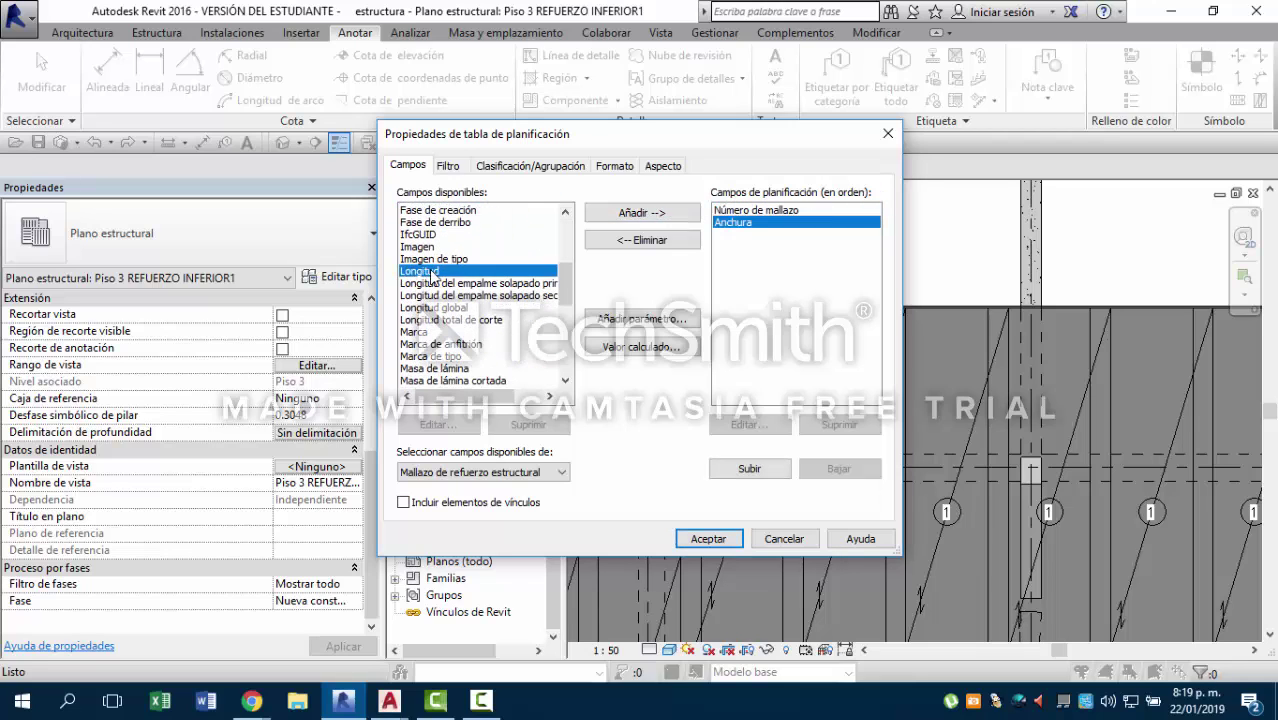
left_click(658, 214)
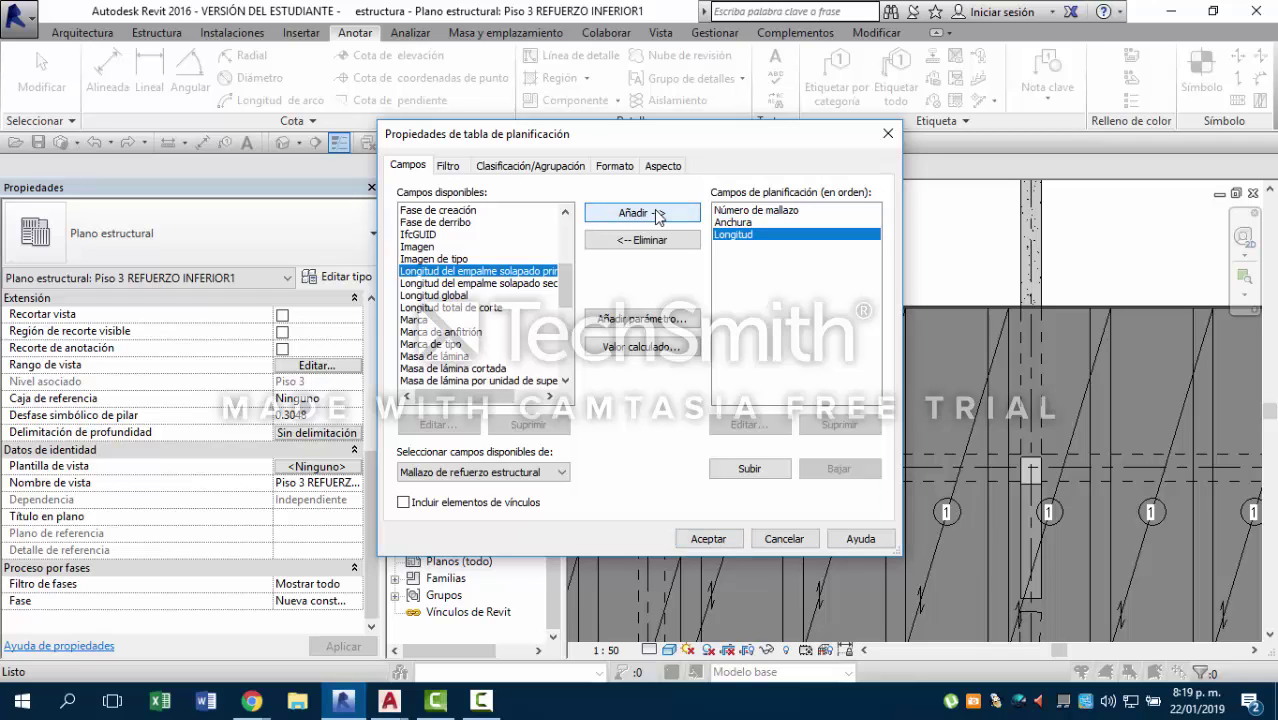
left_click(708, 539)
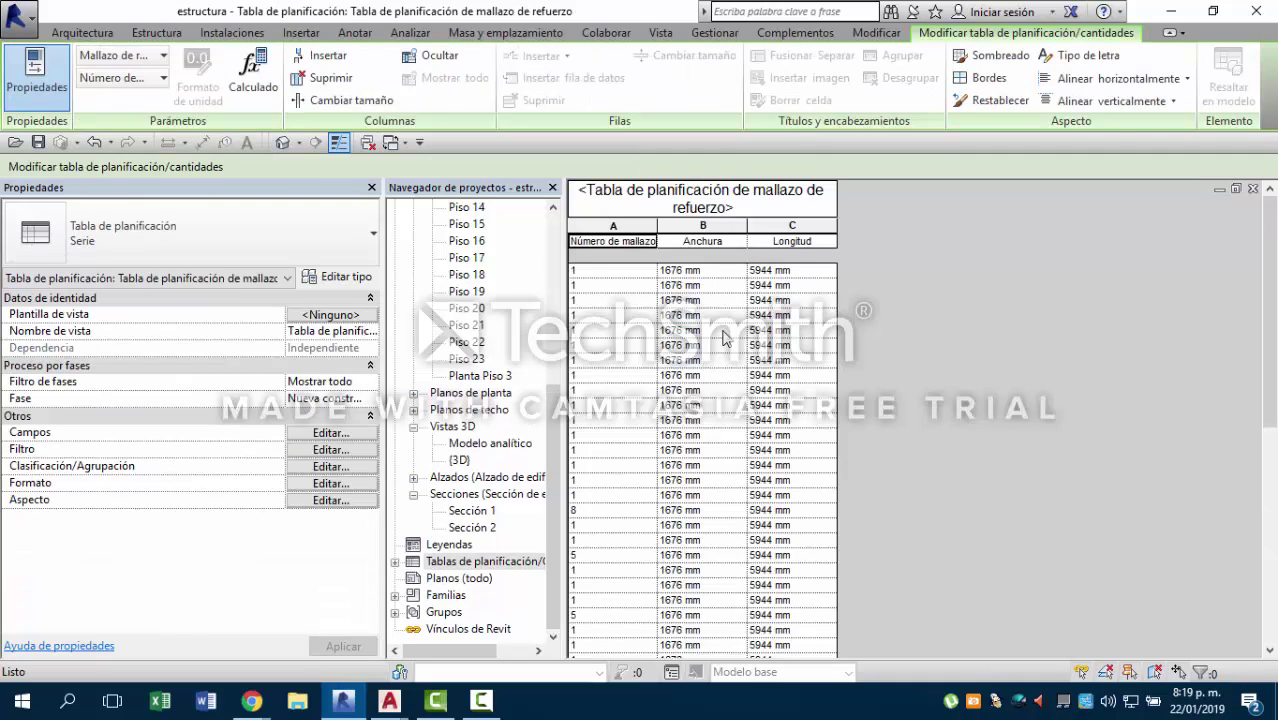
Examine the mesh number, width and length values throughout the rows of the new mesh schedule.
left_click(627, 289)
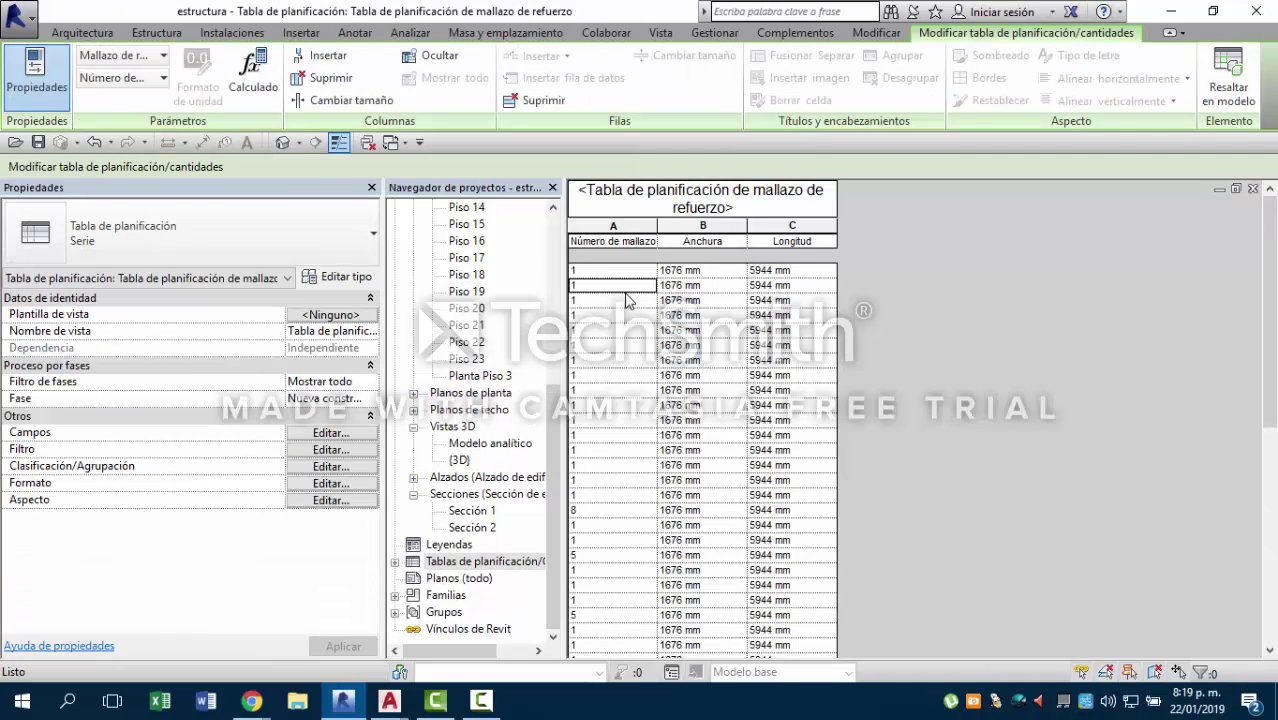
left_click(712, 287)
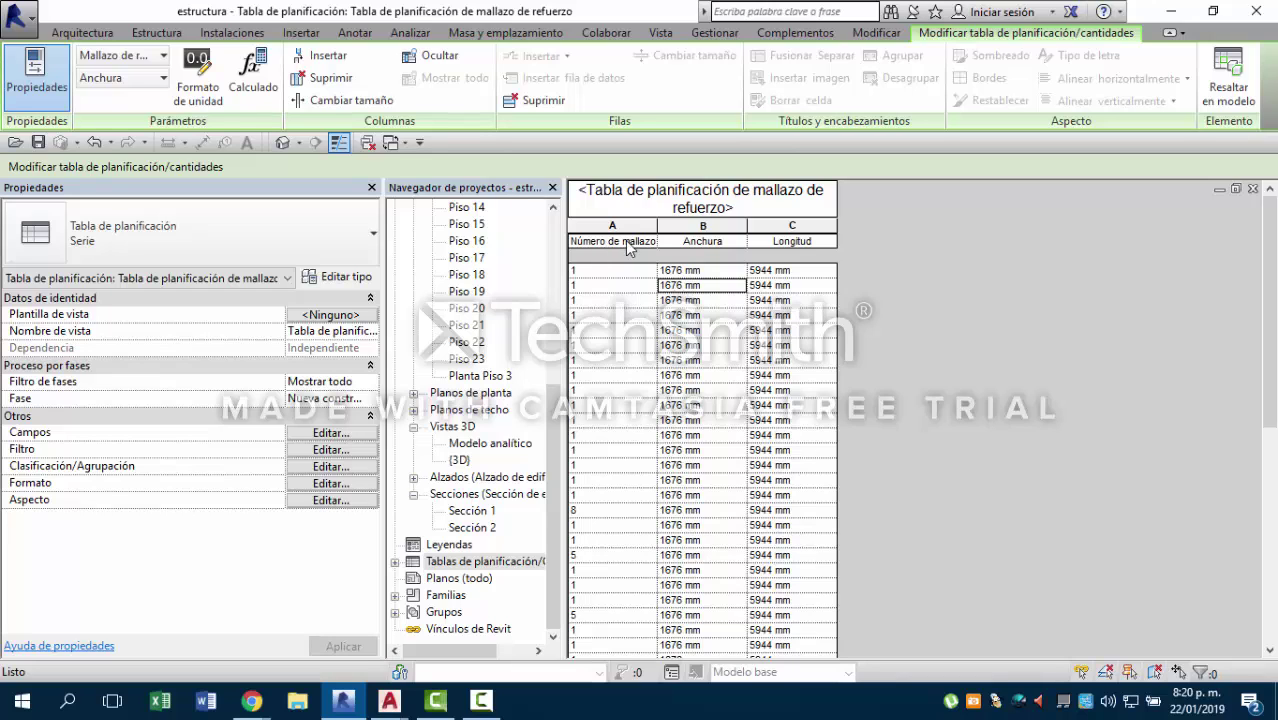
scroll(898, 410, "down", 5)
scroll(810, 420, "up", 5)
scroll(790, 440, "down", 3)
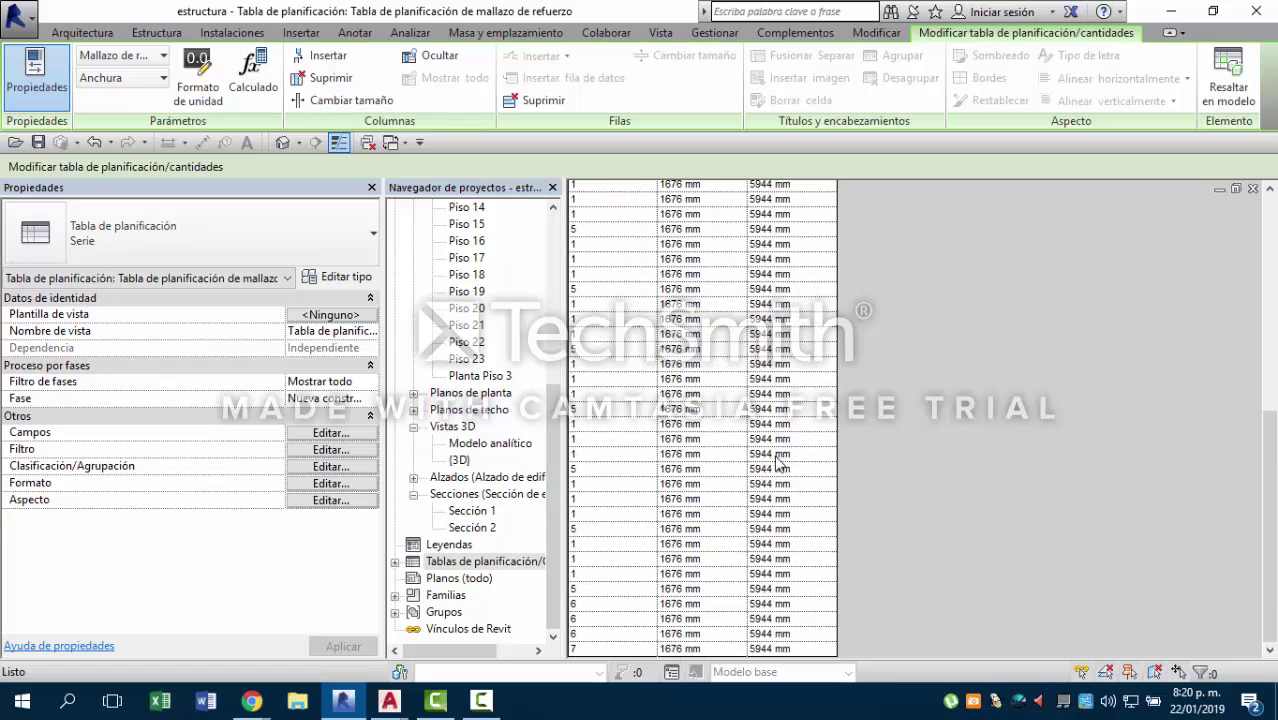
Reopen the mesh schedule's fields, add Recuento after Longitud and accept the schedule properties.
scroll(784, 470, "up", 1)
scroll(784, 470, "up", 5)
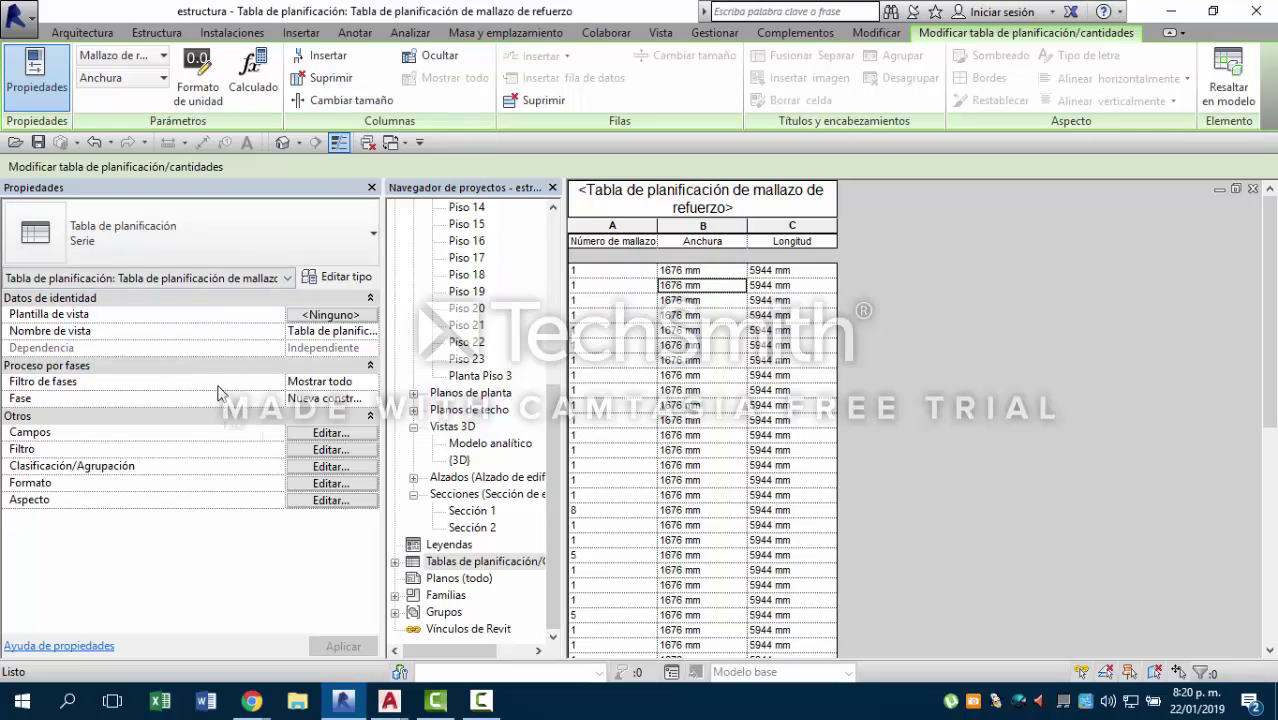
left_click(331, 434)
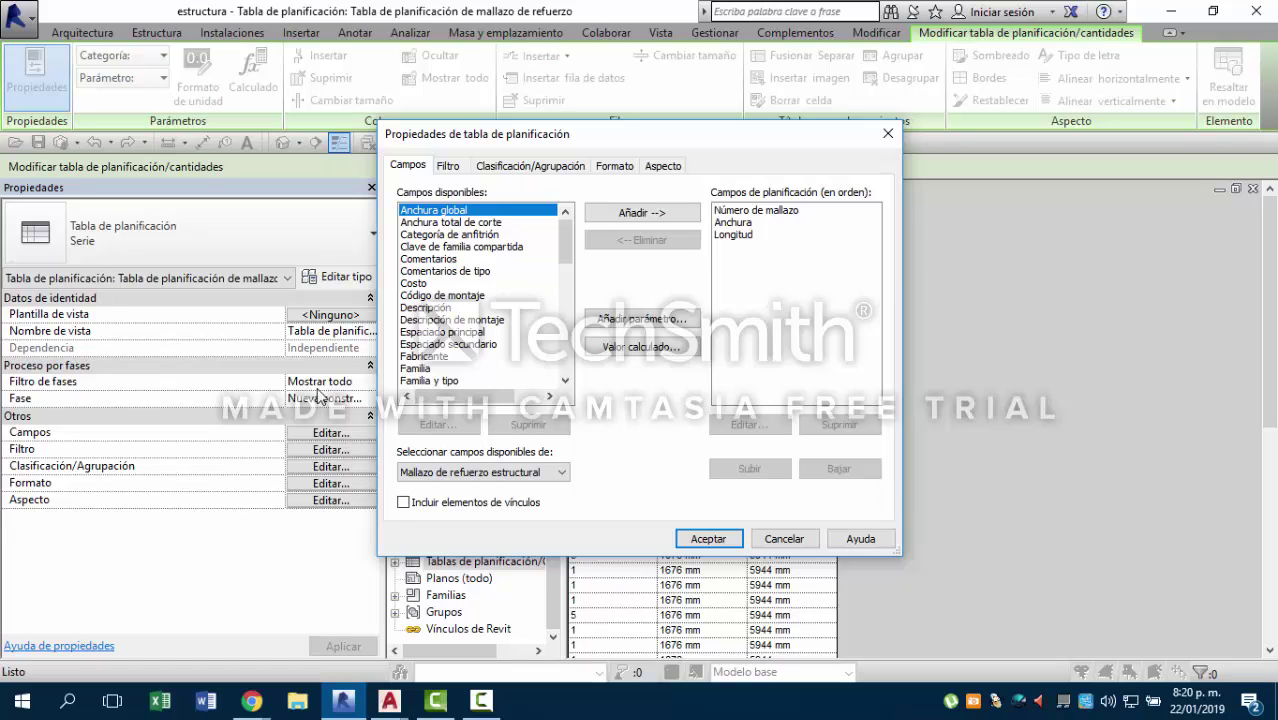
scroll(481, 316, "down", 12)
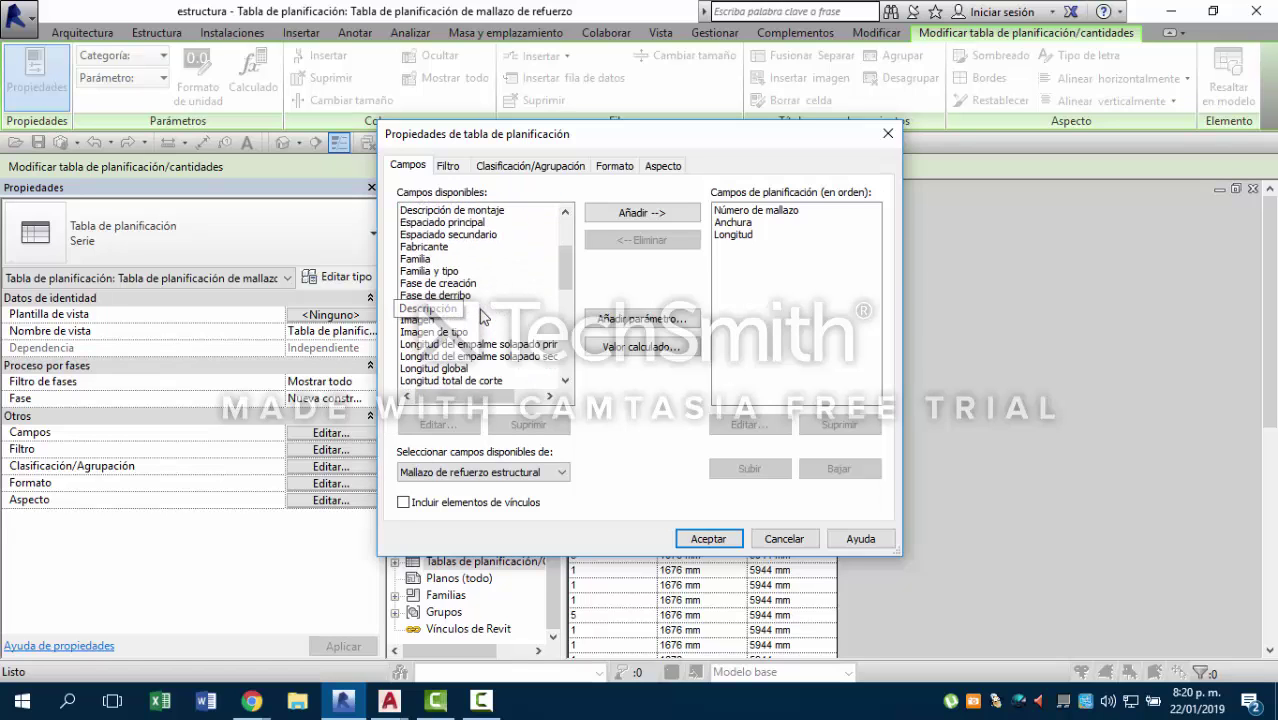
scroll(481, 316, "up", 7)
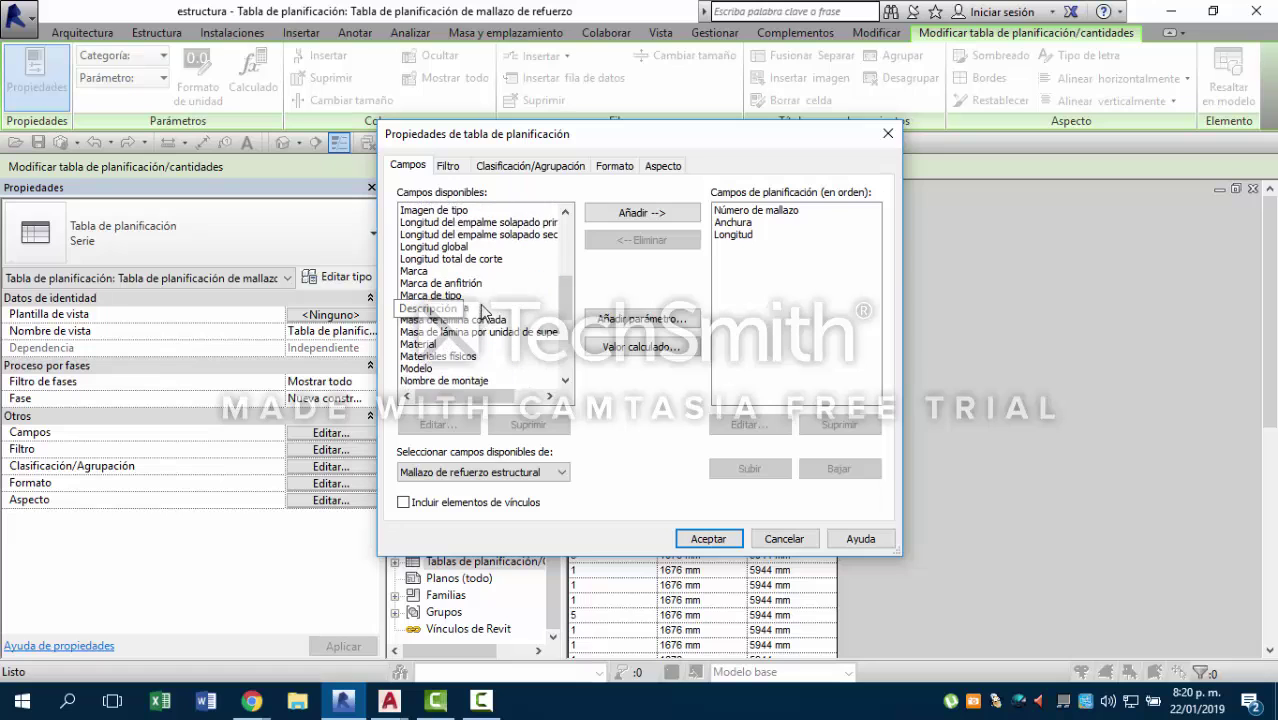
scroll(484, 310, "up", 4)
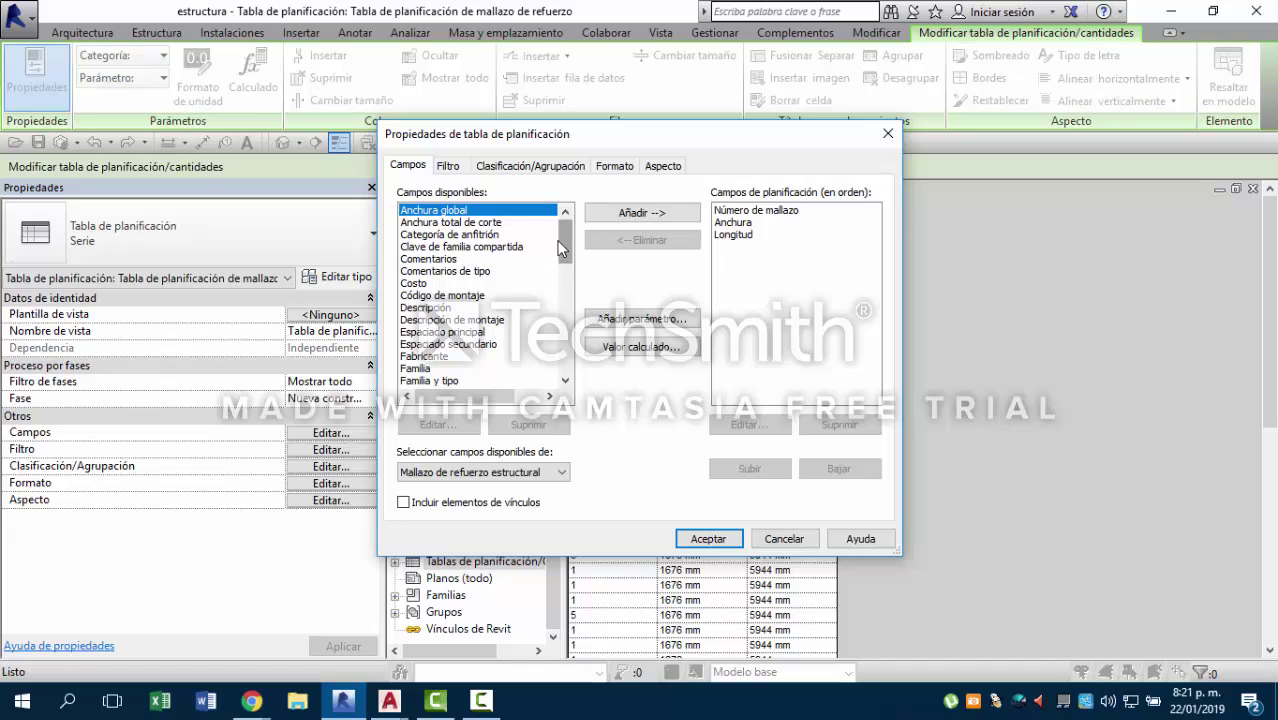
left_click_drag(558, 244, 563, 342)
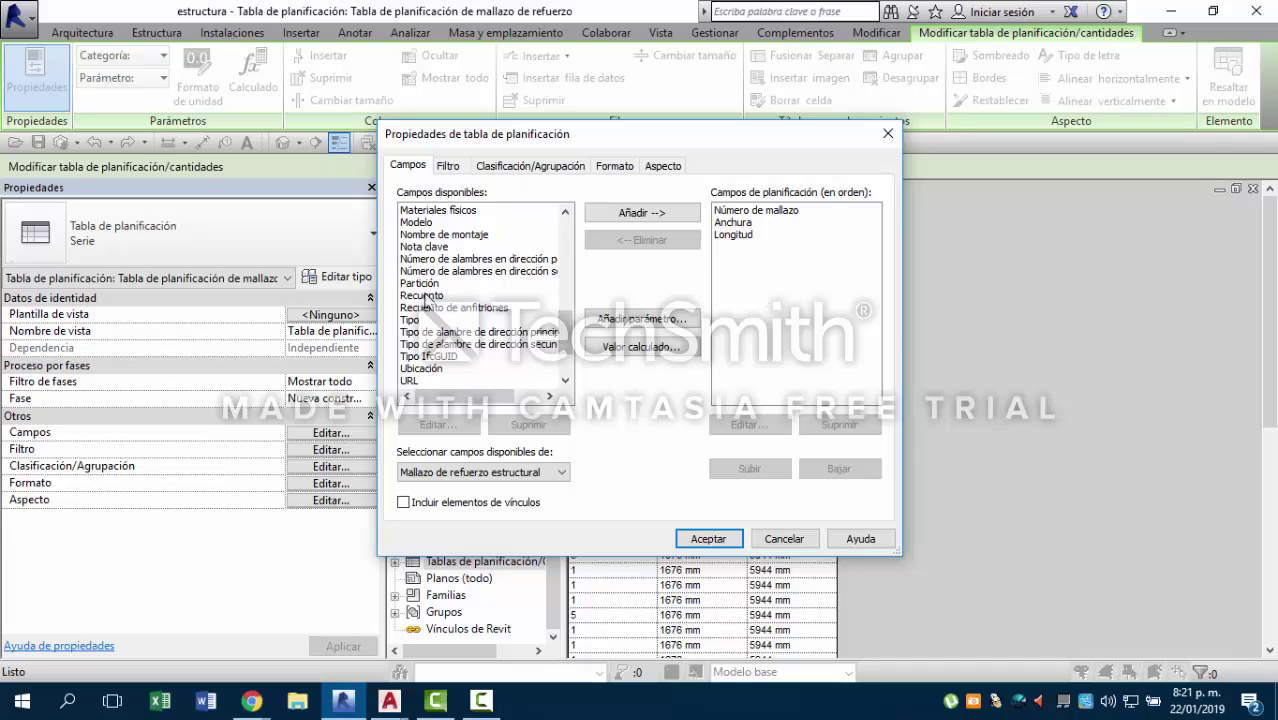
left_click(426, 296)
double_click(426, 296)
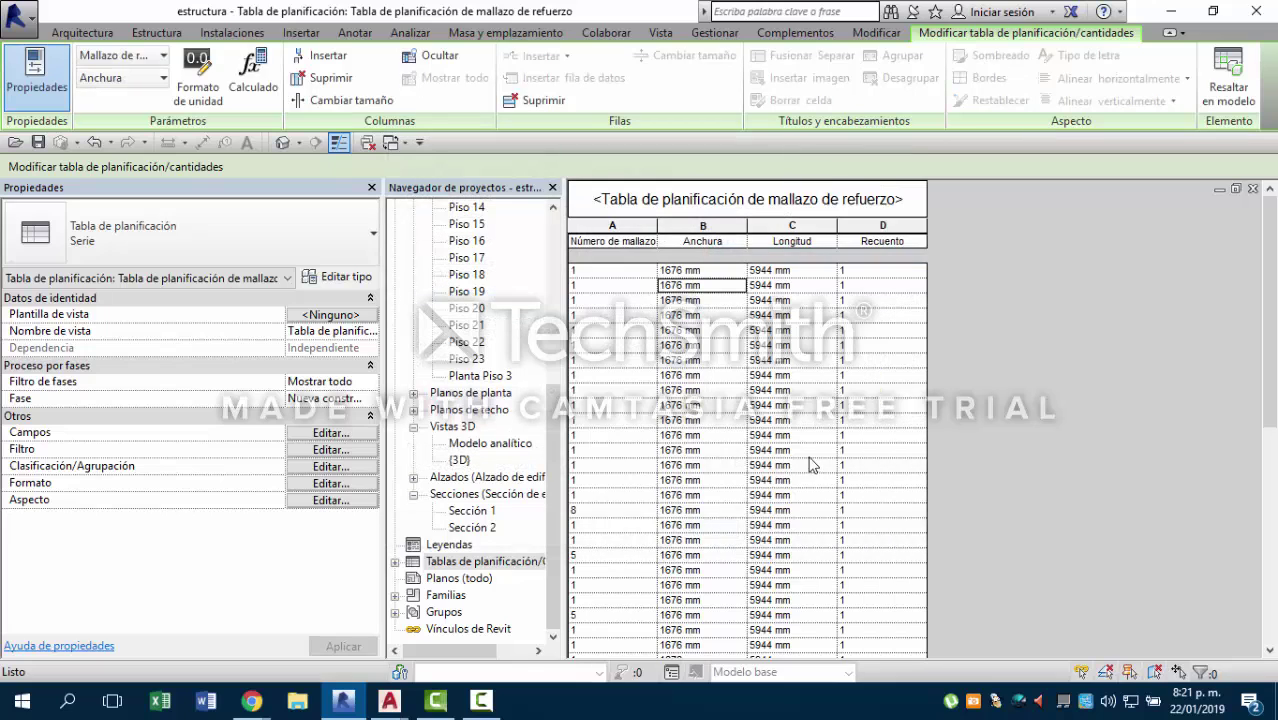
Sort the mesh schedule by Número de mallazo in ascending order and accept the schedule properties.
left_click(874, 412)
scroll(878, 405, "down", 5)
scroll(878, 400, "up", 5)
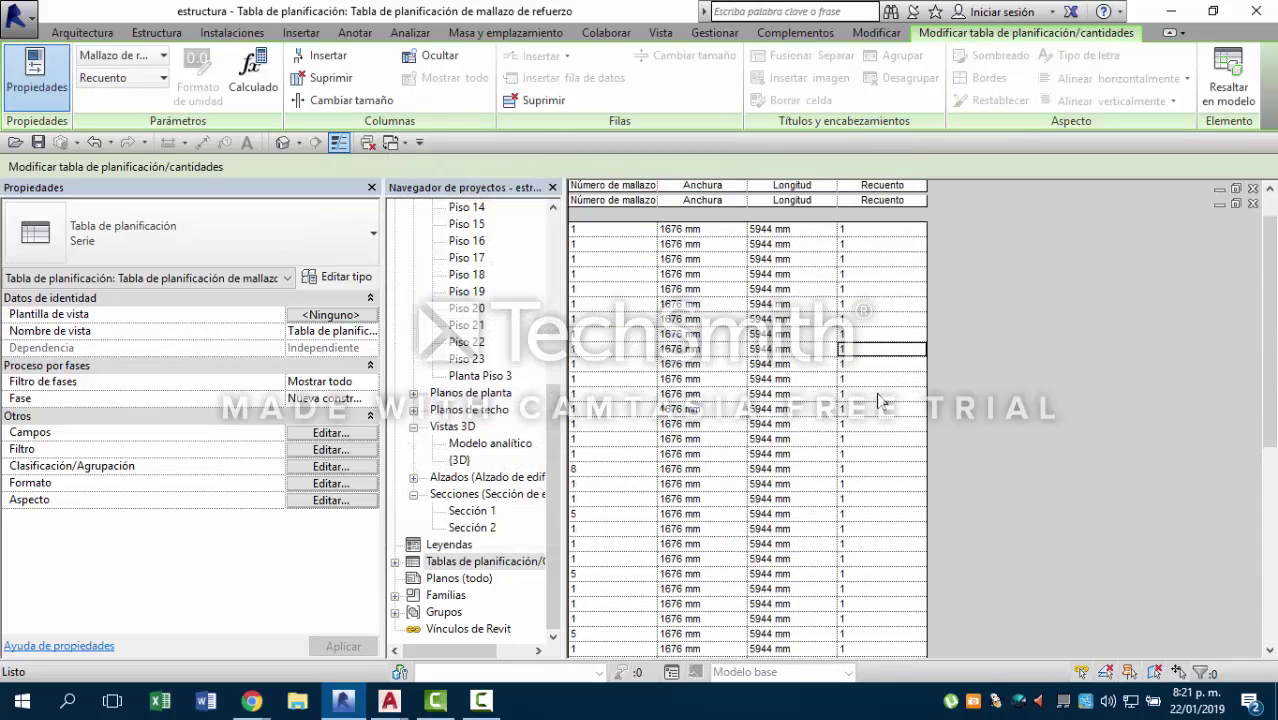
scroll(880, 380, "down", 5)
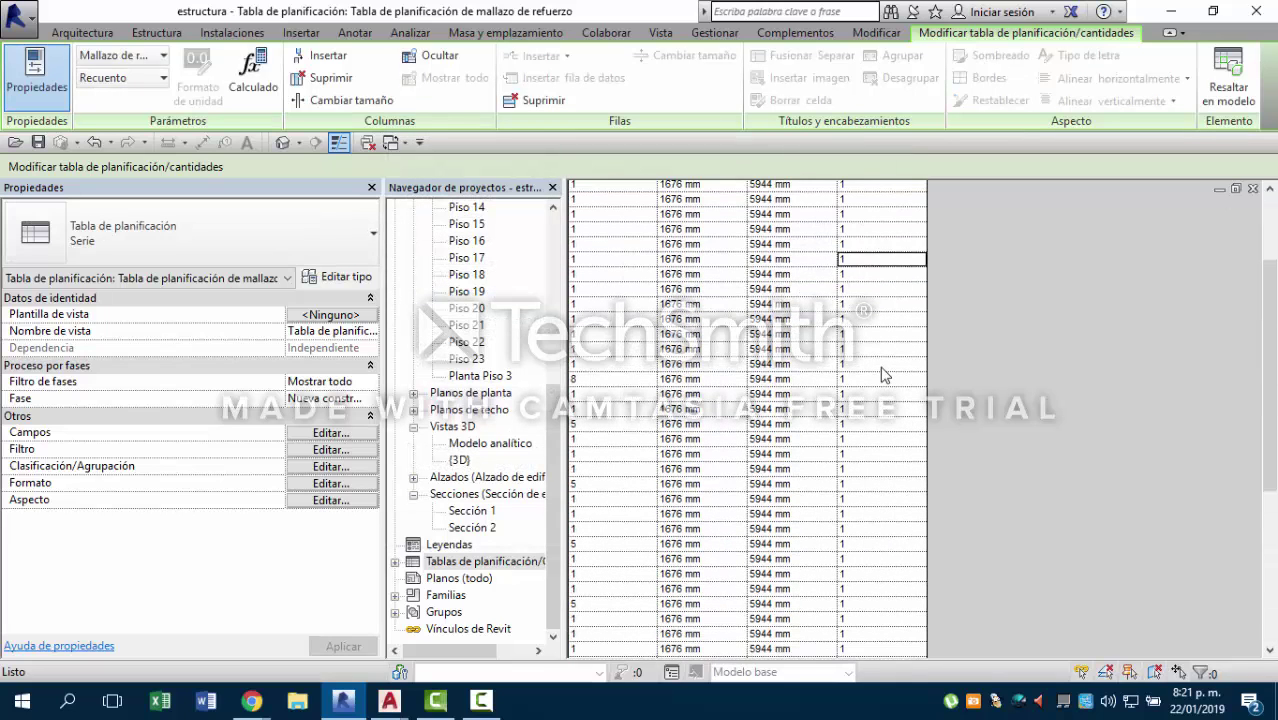
scroll(860, 370, "up", 5)
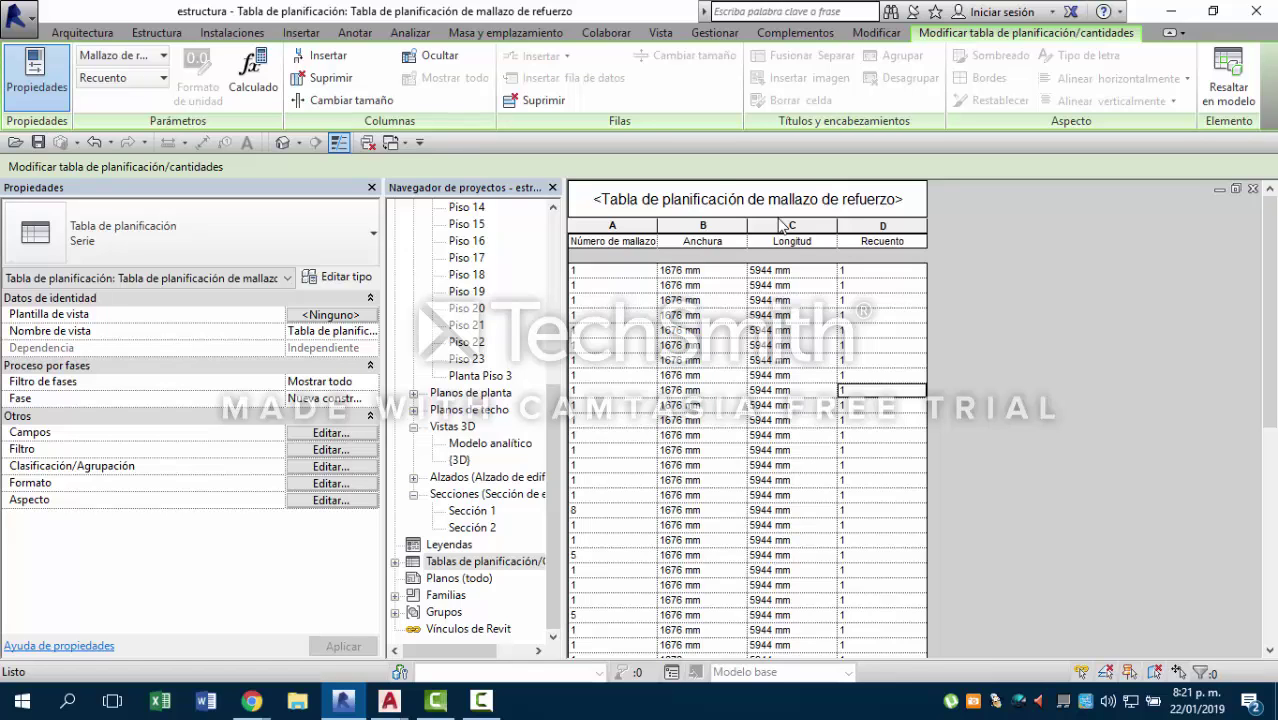
left_click(333, 433)
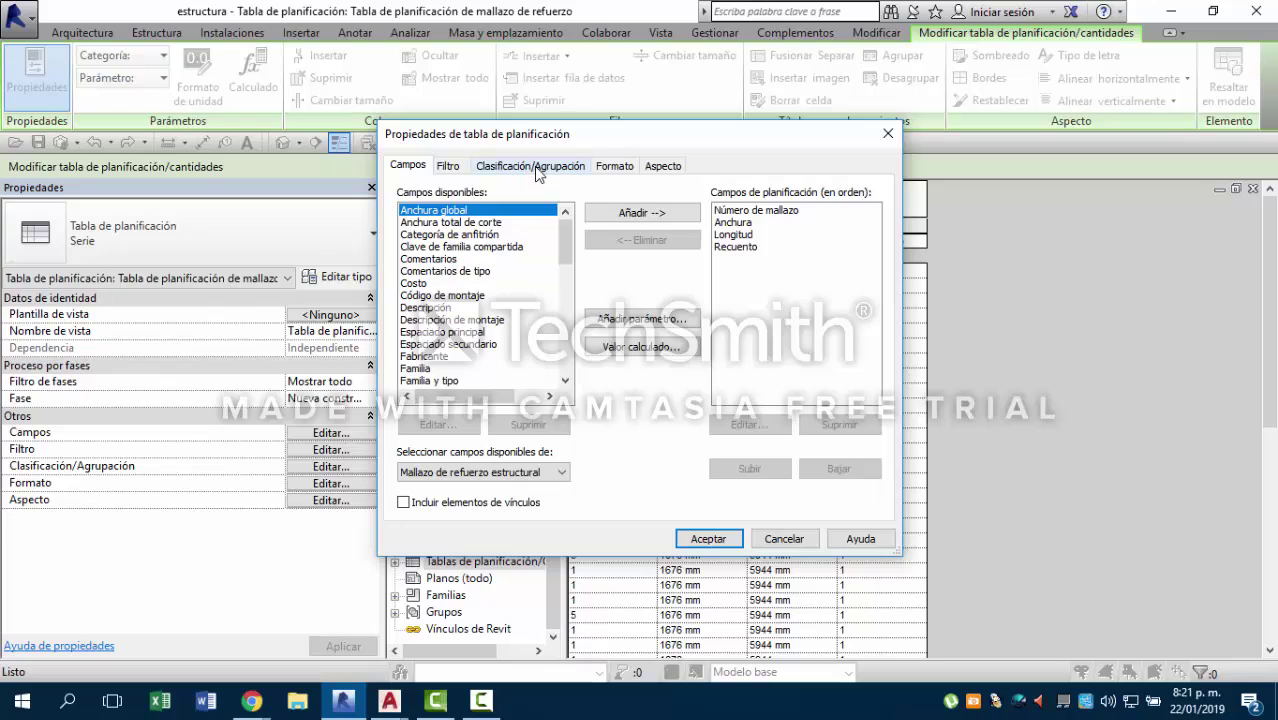
left_click(538, 168)
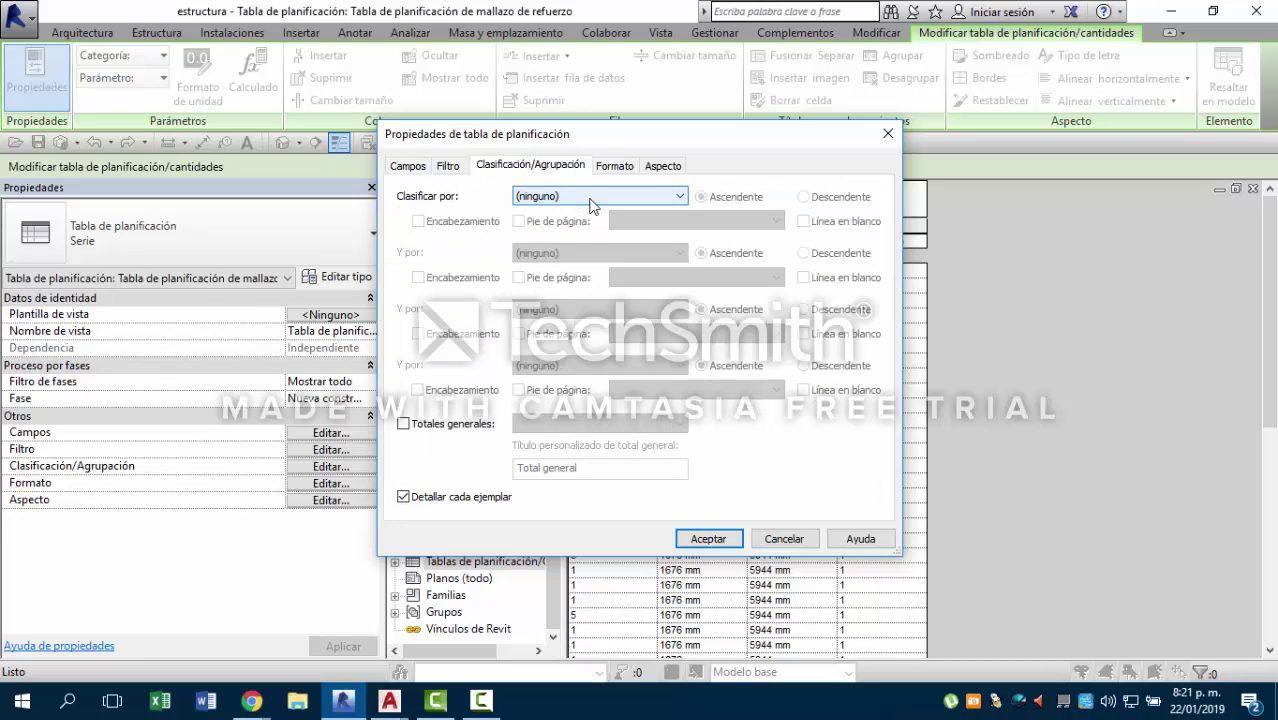
left_click(592, 197)
left_click(590, 200)
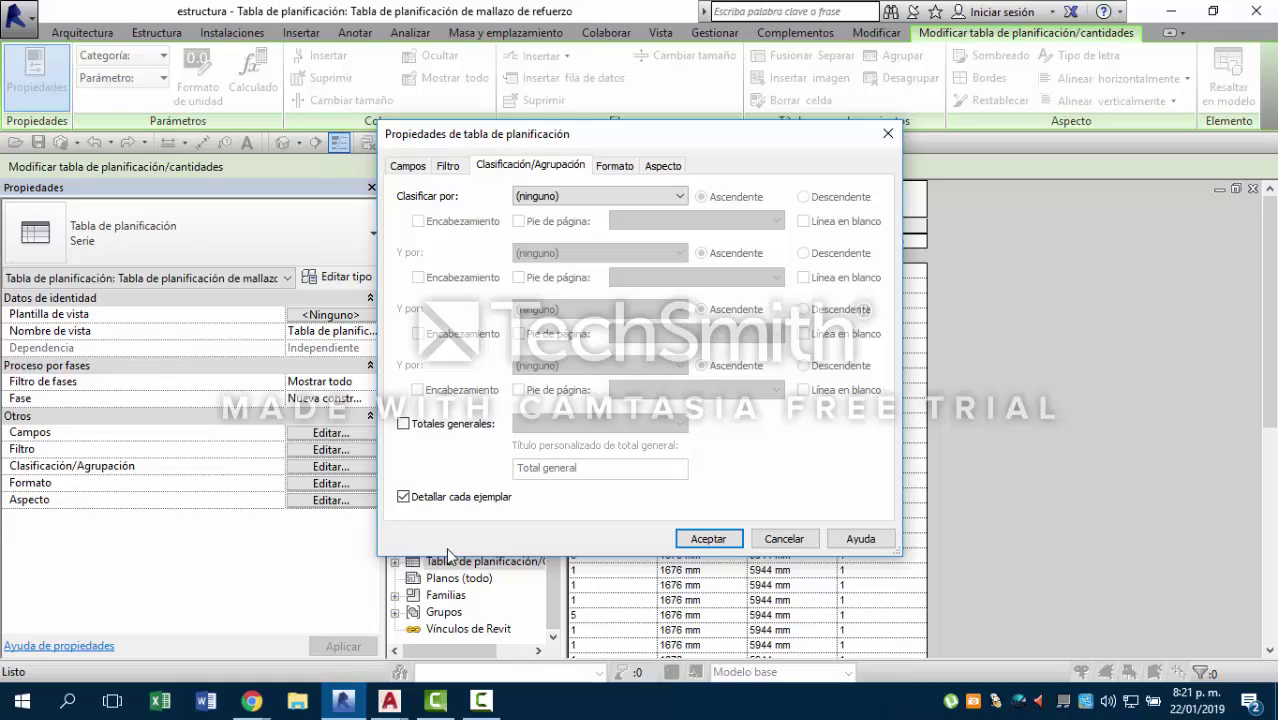
left_click(557, 197)
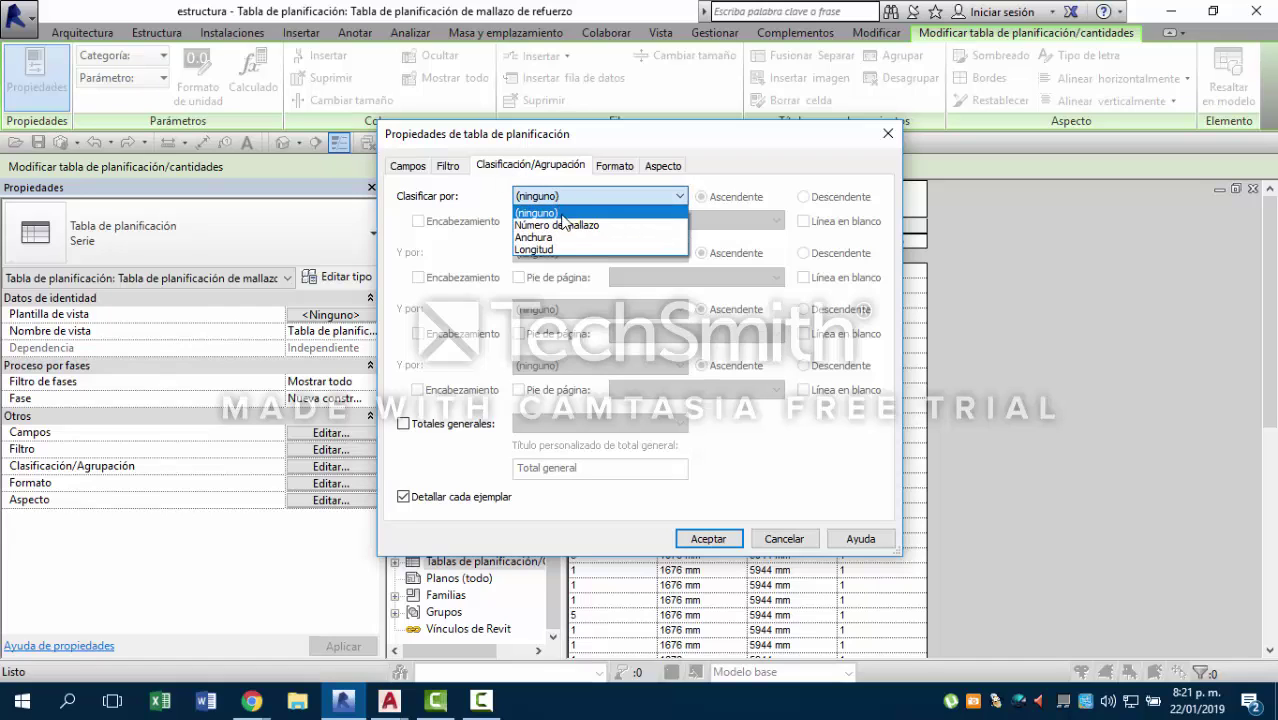
left_click(563, 226)
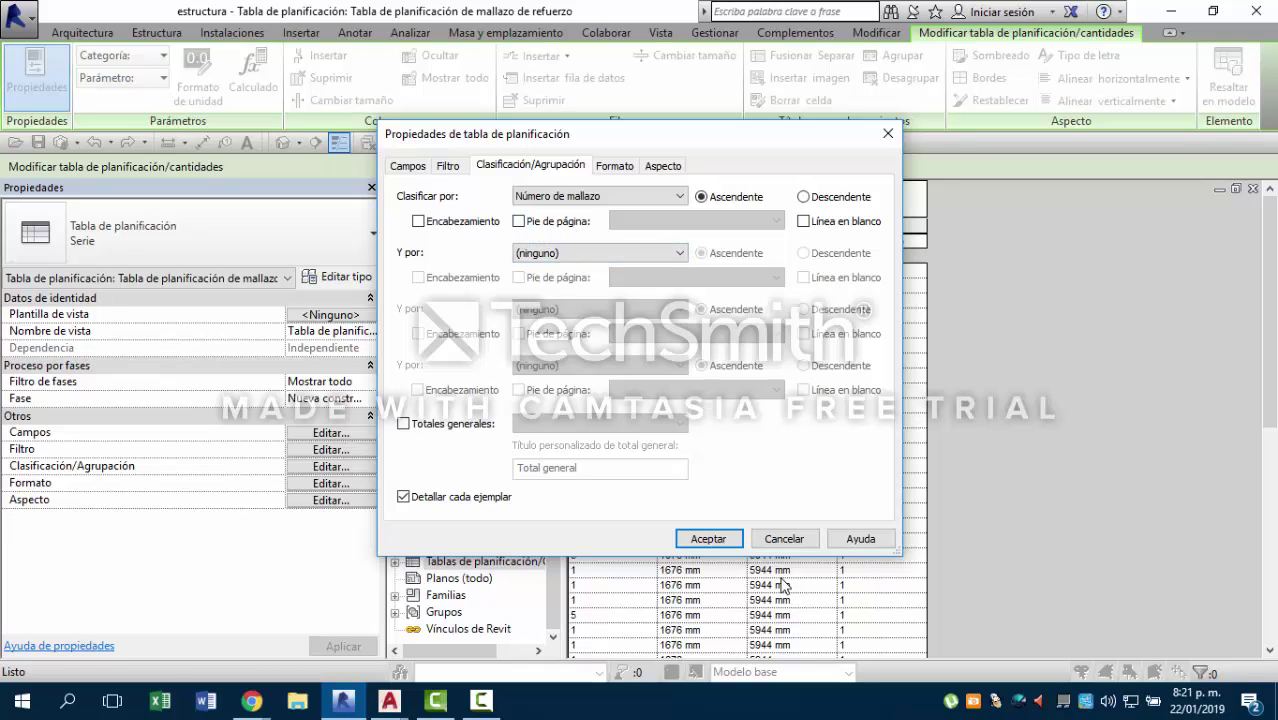
left_click(709, 538)
Enable Totales generales in the mesh schedule's sorting and grouping settings, showing Solo totales.
scroll(890, 425, "down", 3)
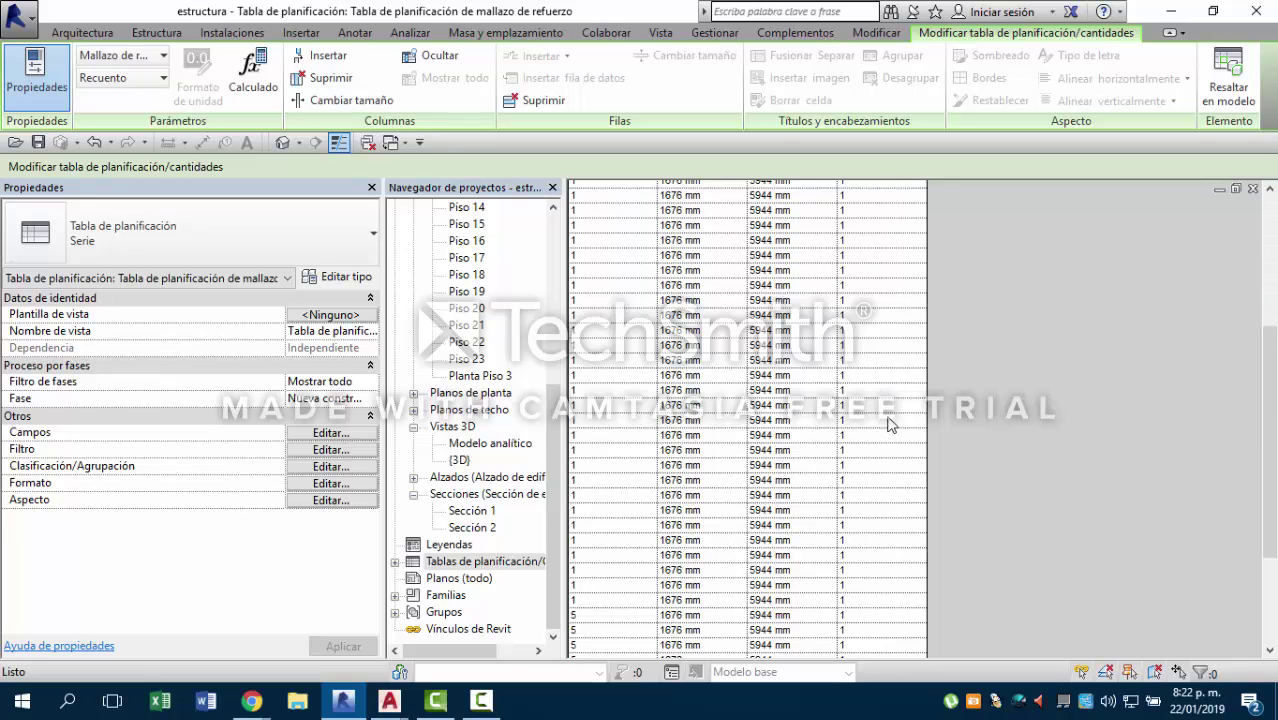
scroll(886, 420, "down", 2)
scroll(884, 415, "up", 5)
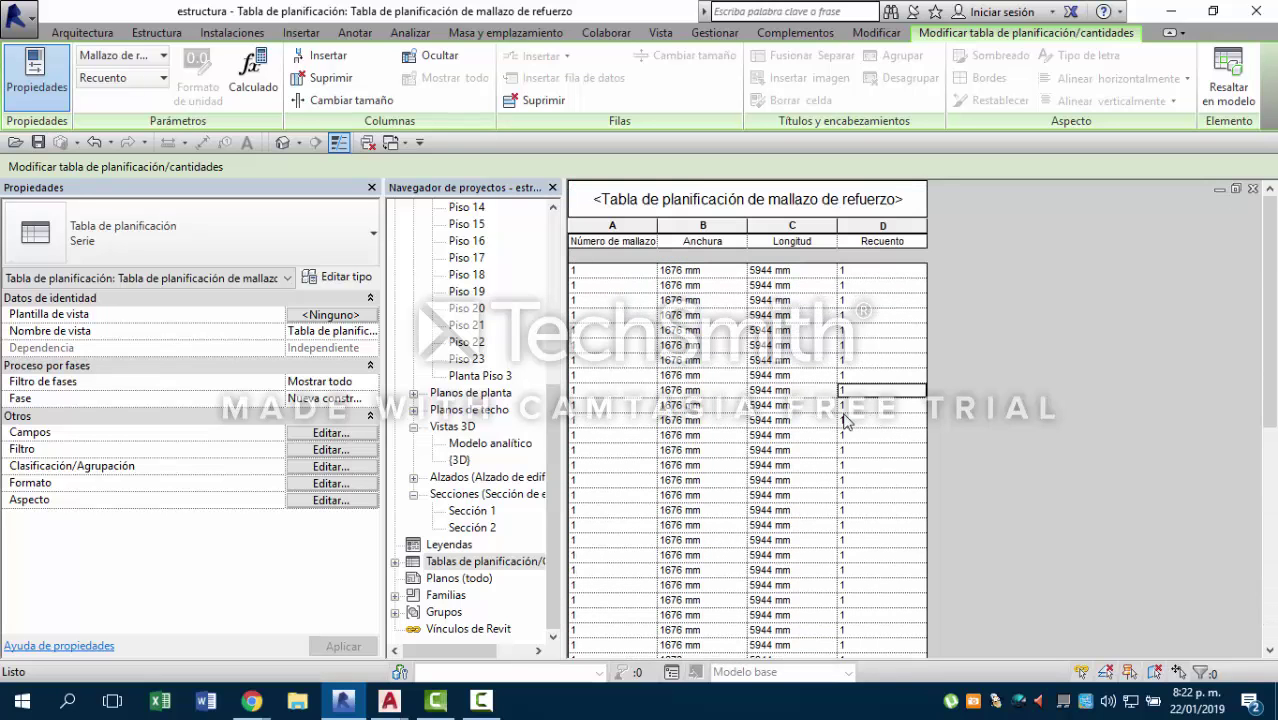
left_click(347, 435)
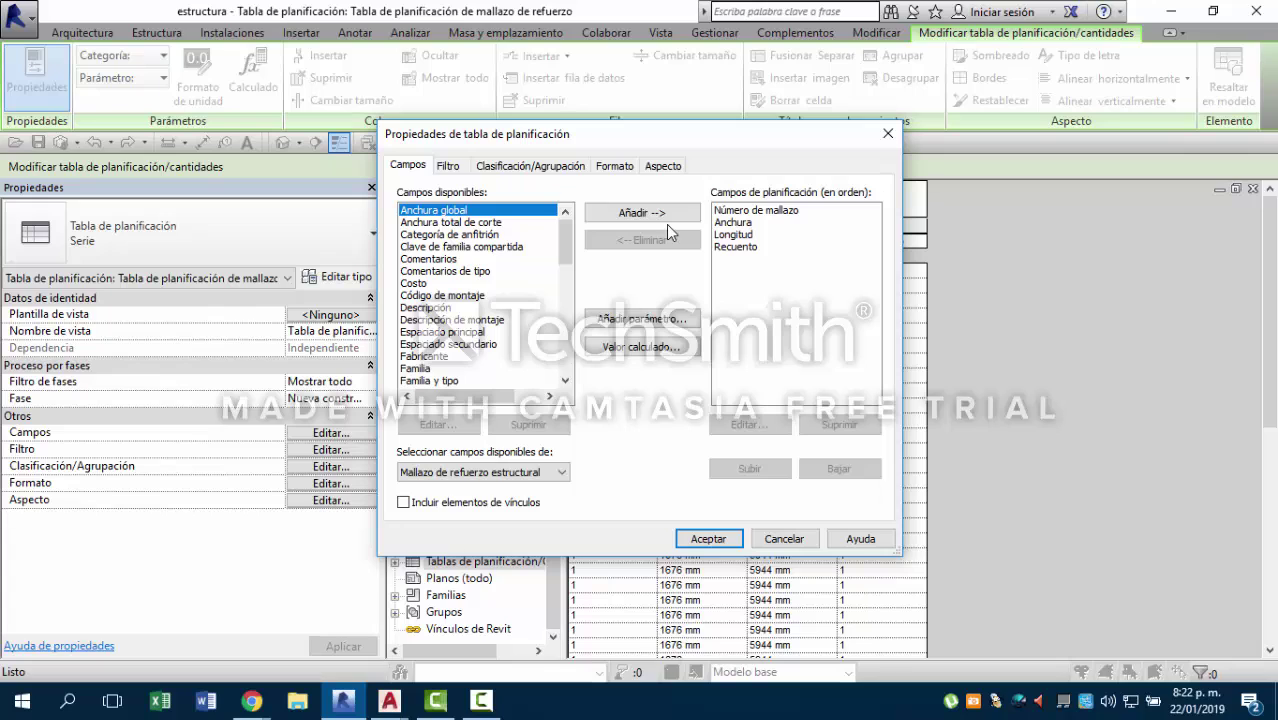
left_click(566, 170)
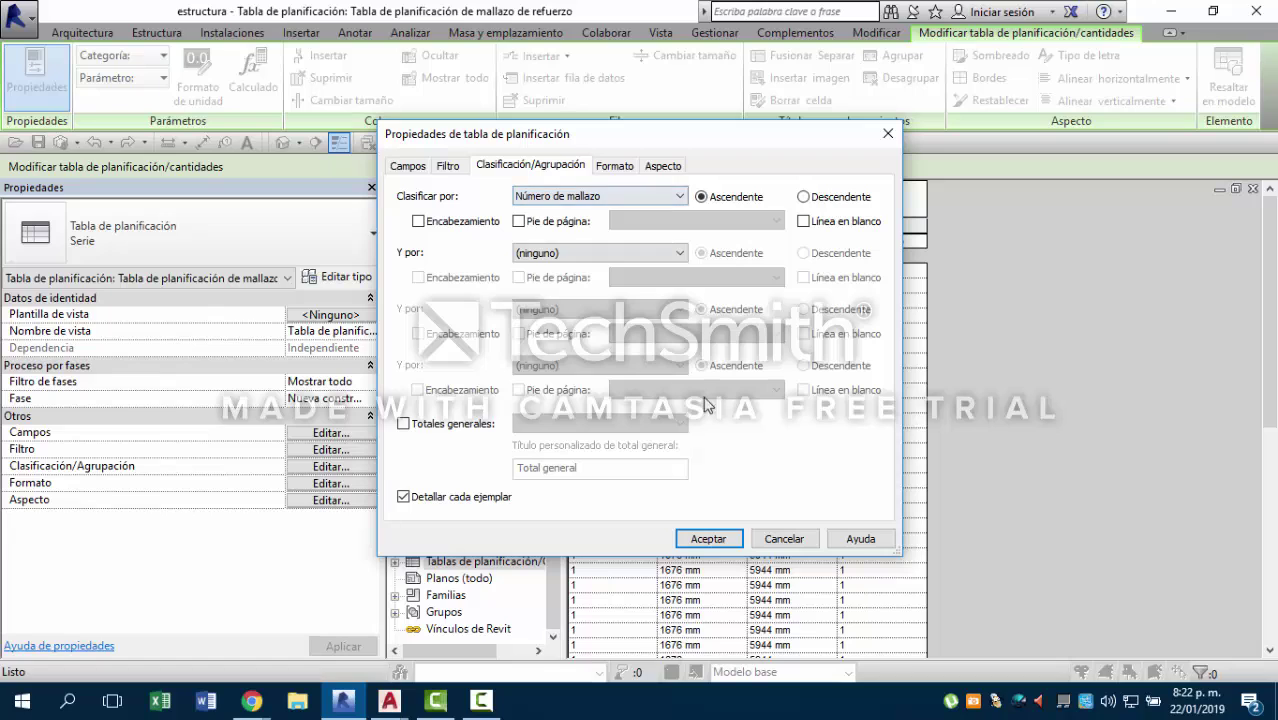
left_click(430, 425)
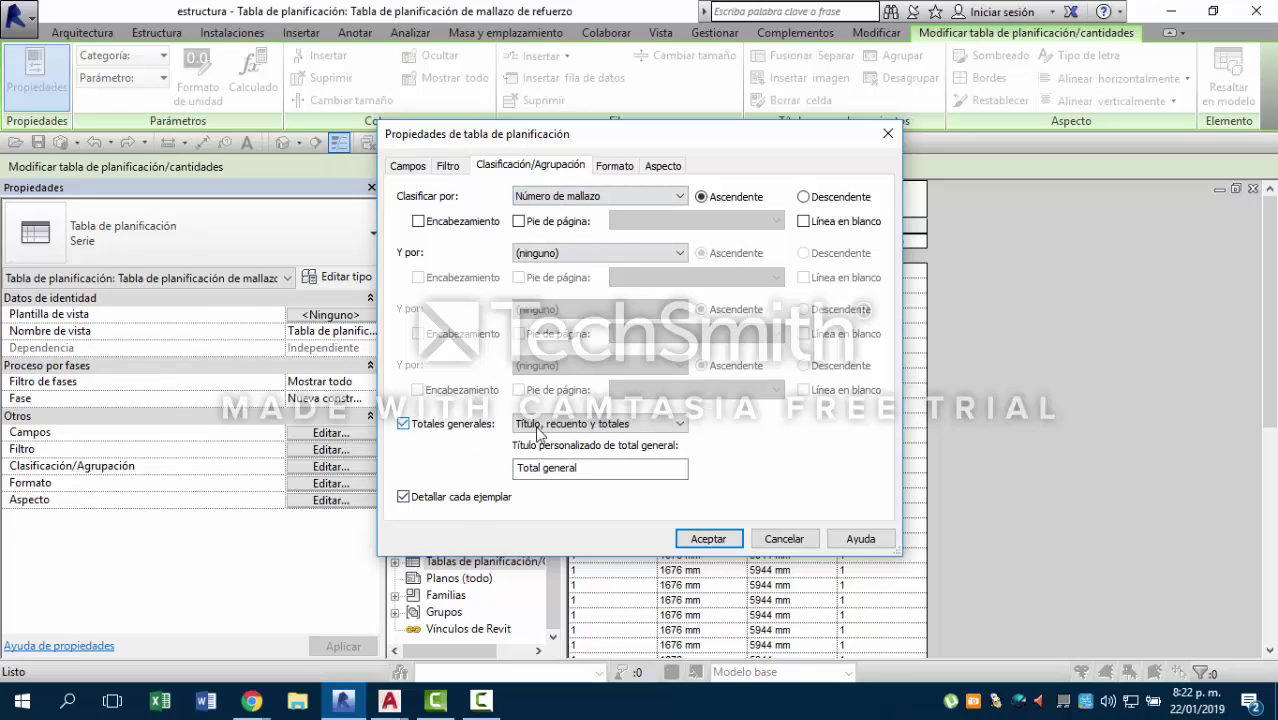
left_click(632, 425)
left_click(660, 476)
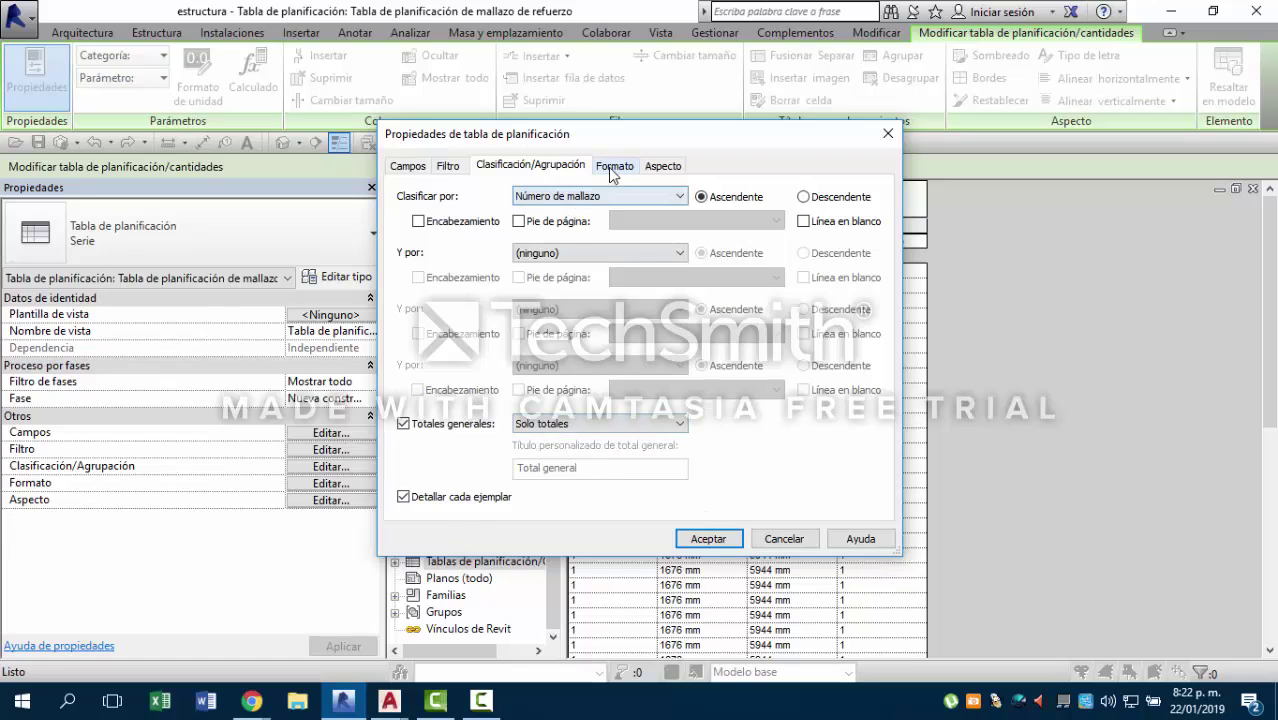
Keep Calcular totales active for the Recuento field and Solo totales for the grand totals, and accept the schedule properties.
left_click(613, 167)
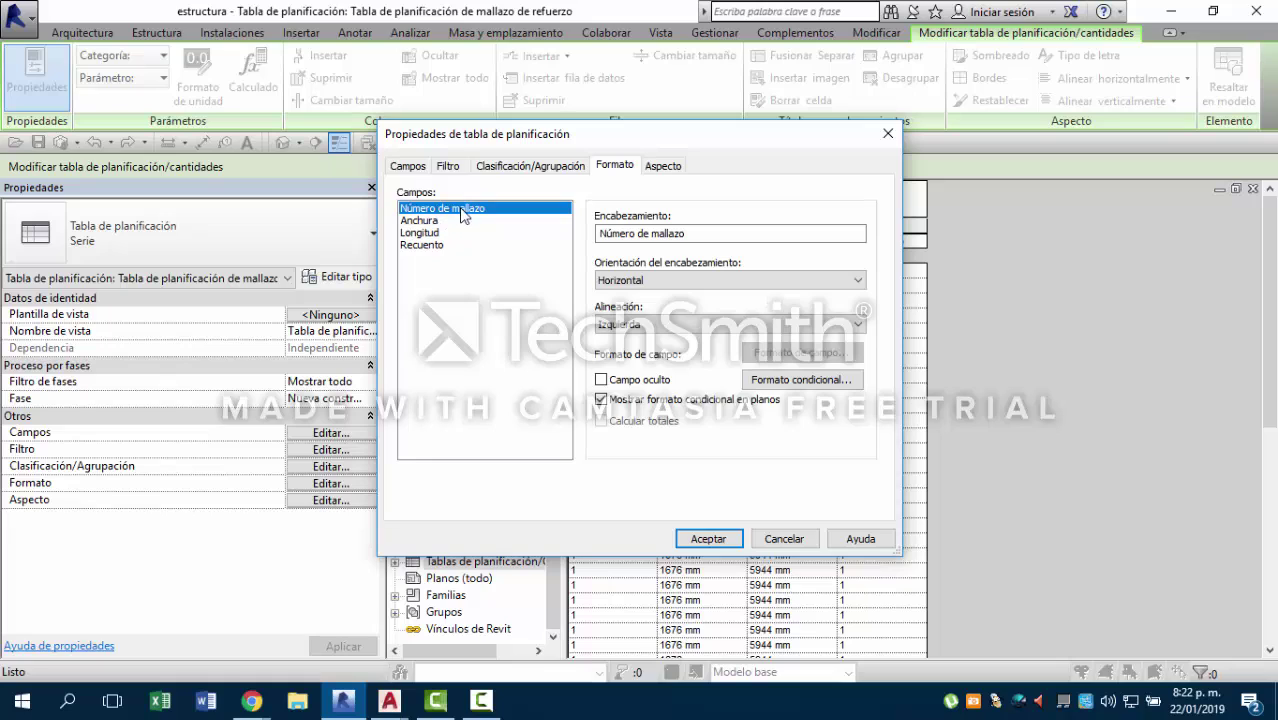
left_click(447, 244)
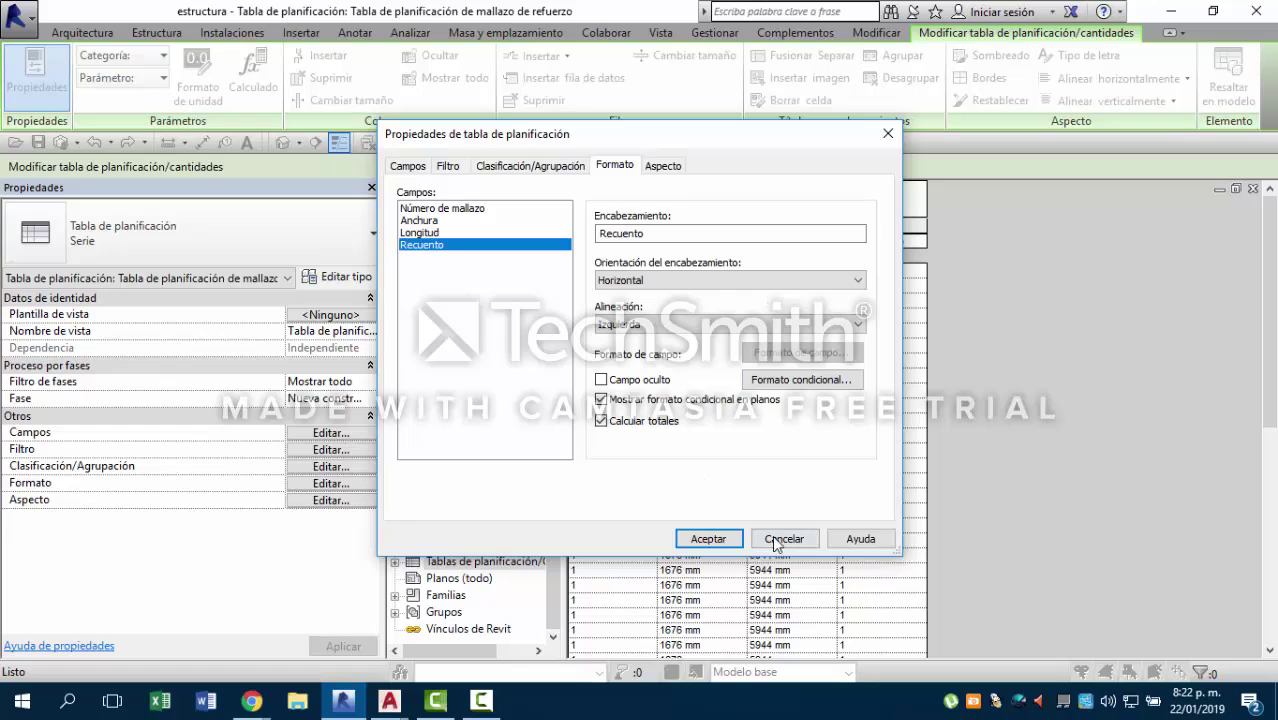
left_click(555, 168)
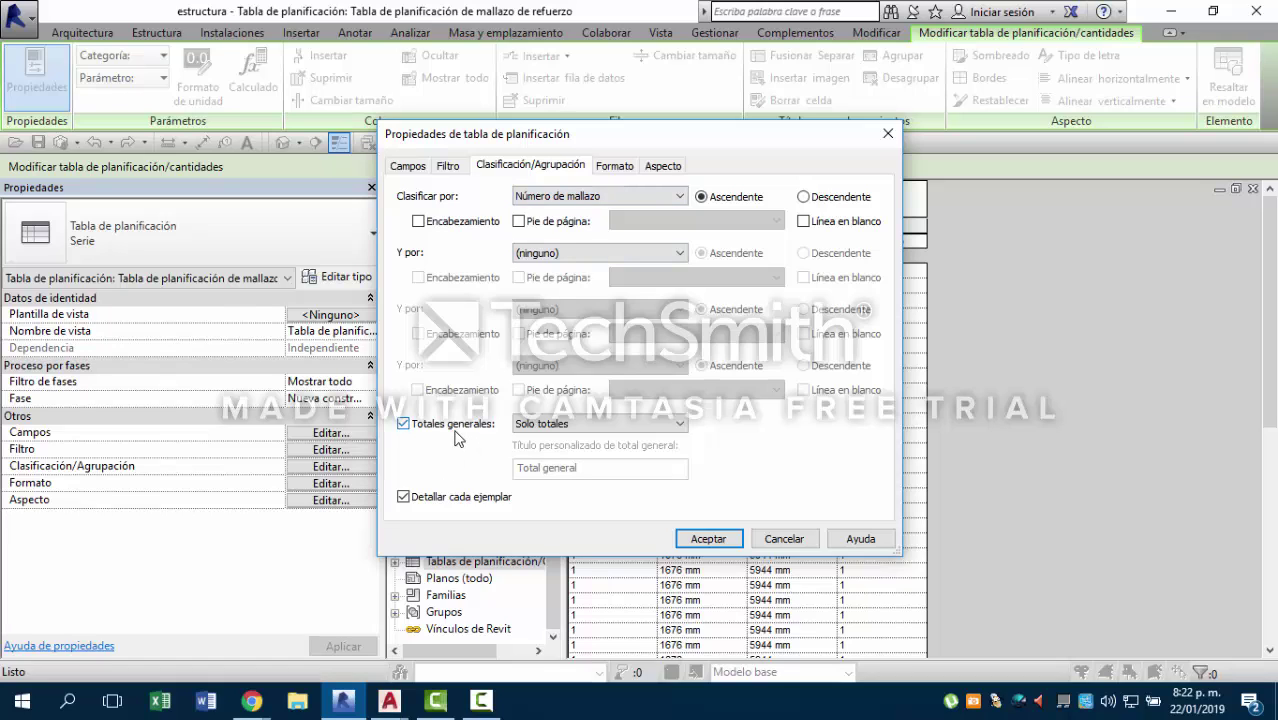
left_click(608, 428)
left_click(585, 477)
left_click(612, 168)
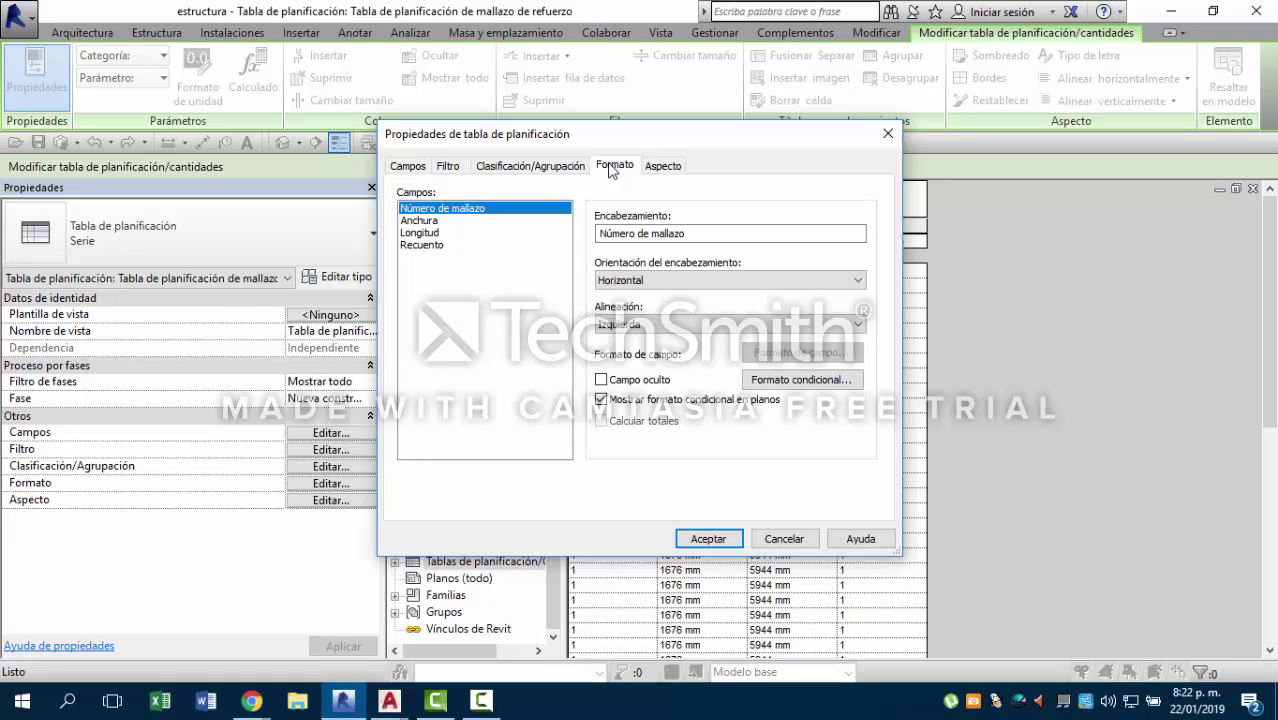
left_click(424, 248)
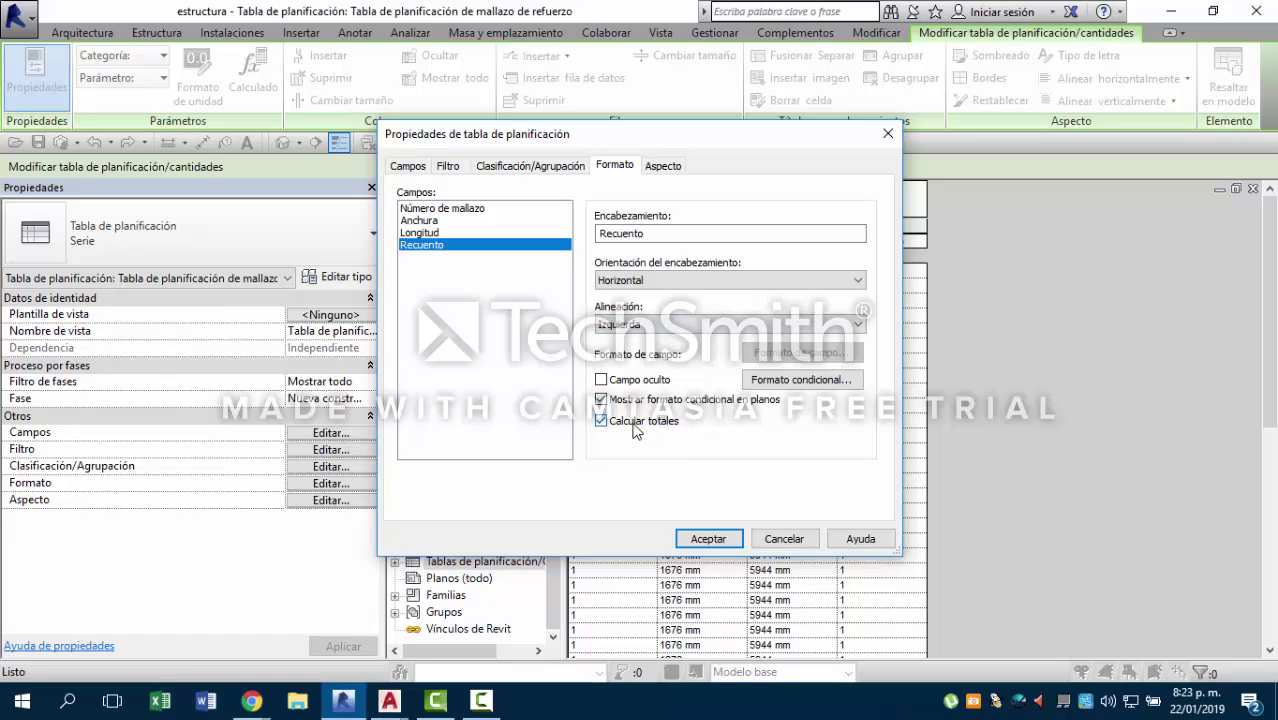
left_click(709, 540)
Turn off Detallar cada ejemplar so the schedule groups its rows by mesh number, and accept the properties.
scroll(799, 448, "down", 5)
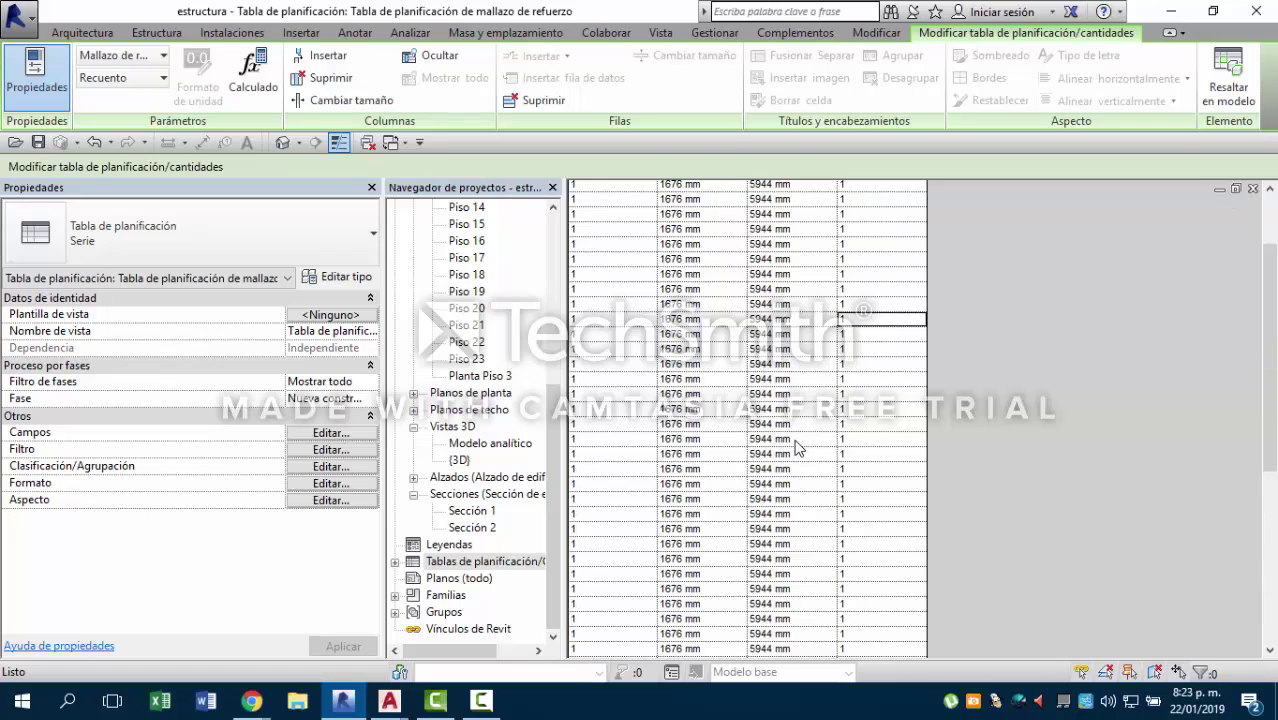
scroll(799, 448, "up", 5)
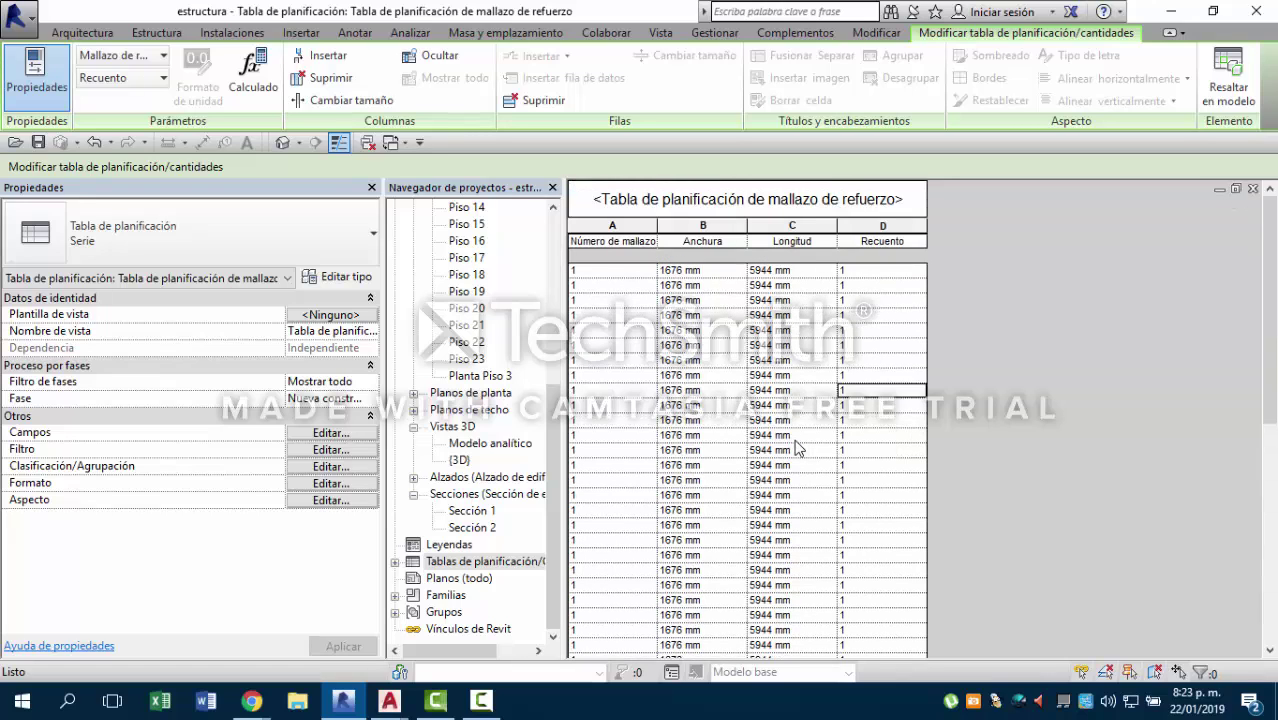
scroll(799, 448, "down", 5)
scroll(700, 380, "up", 5)
left_click(350, 434)
left_click(508, 166)
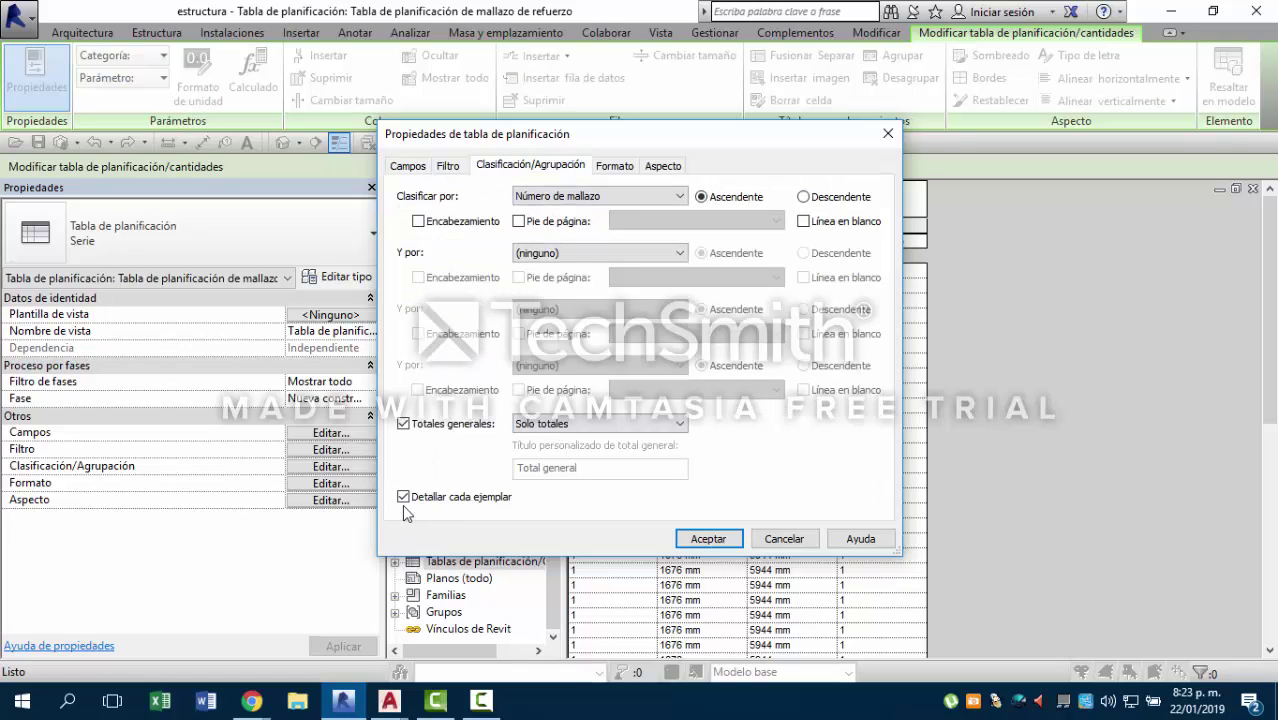
left_click(404, 497)
left_click(708, 539)
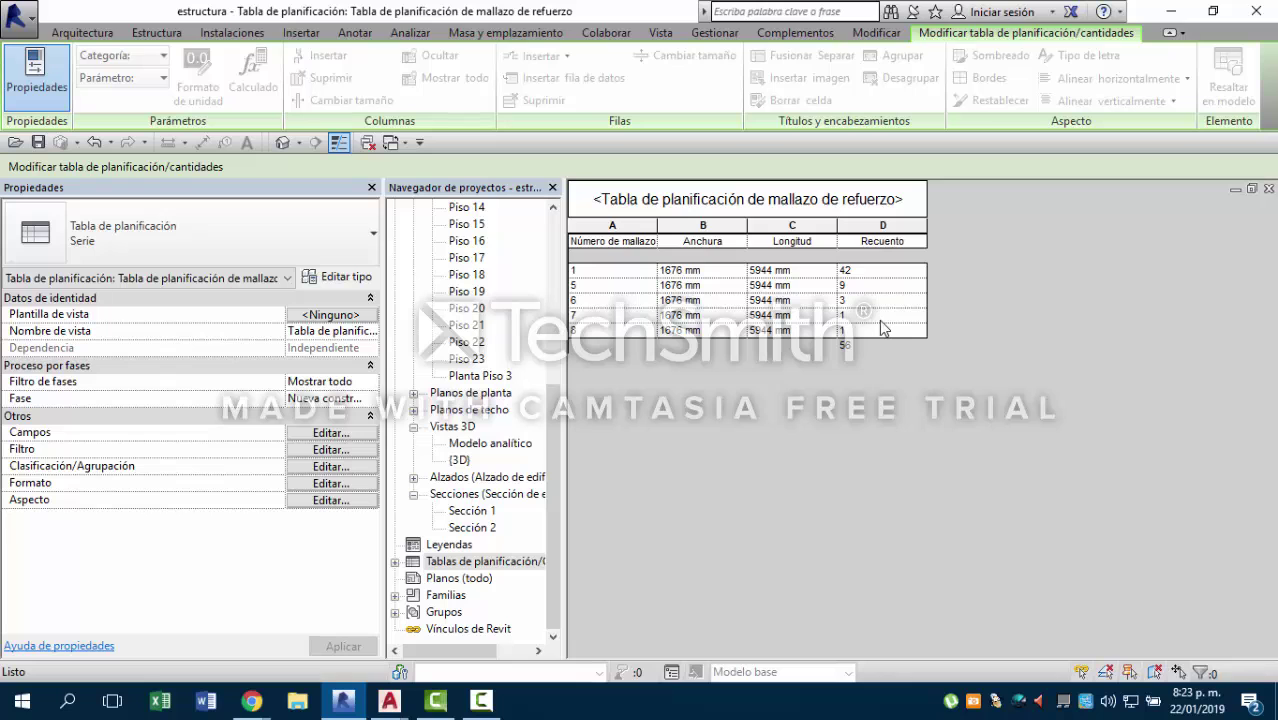
Add the Espaciado principal field to the mesh schedule after Recuento.
left_click(330, 432)
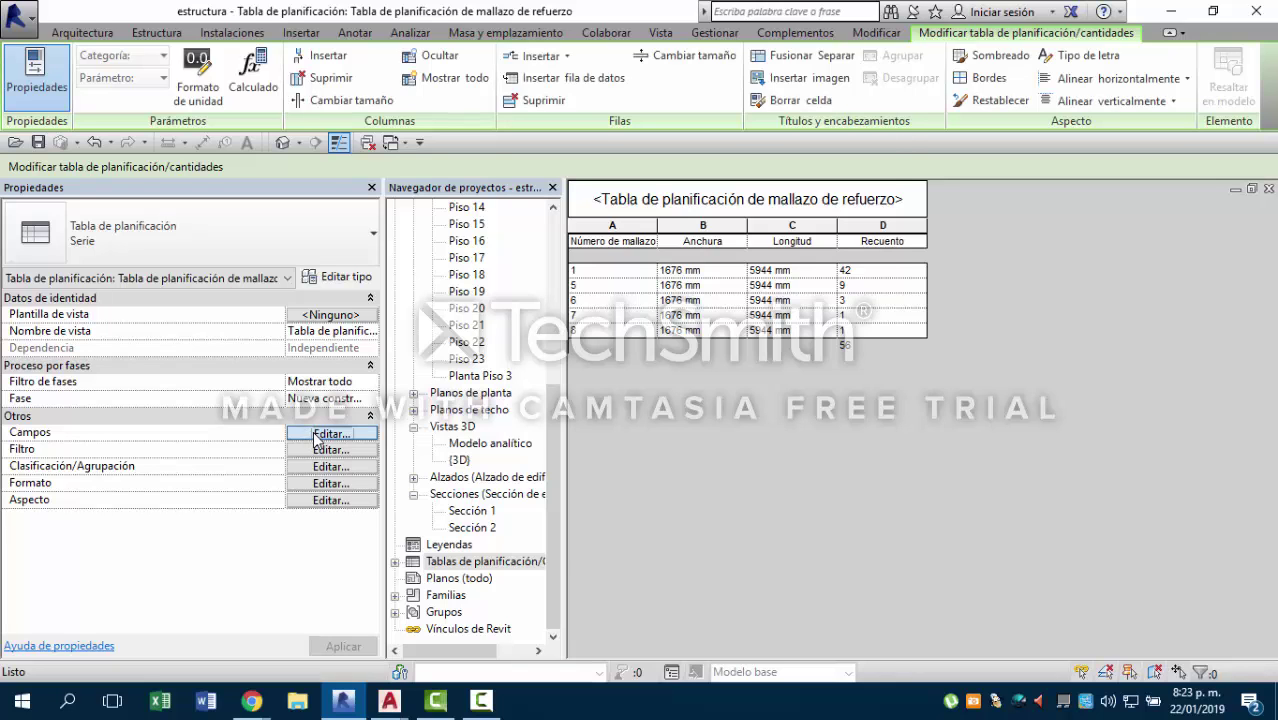
scroll(532, 298, "down", 8)
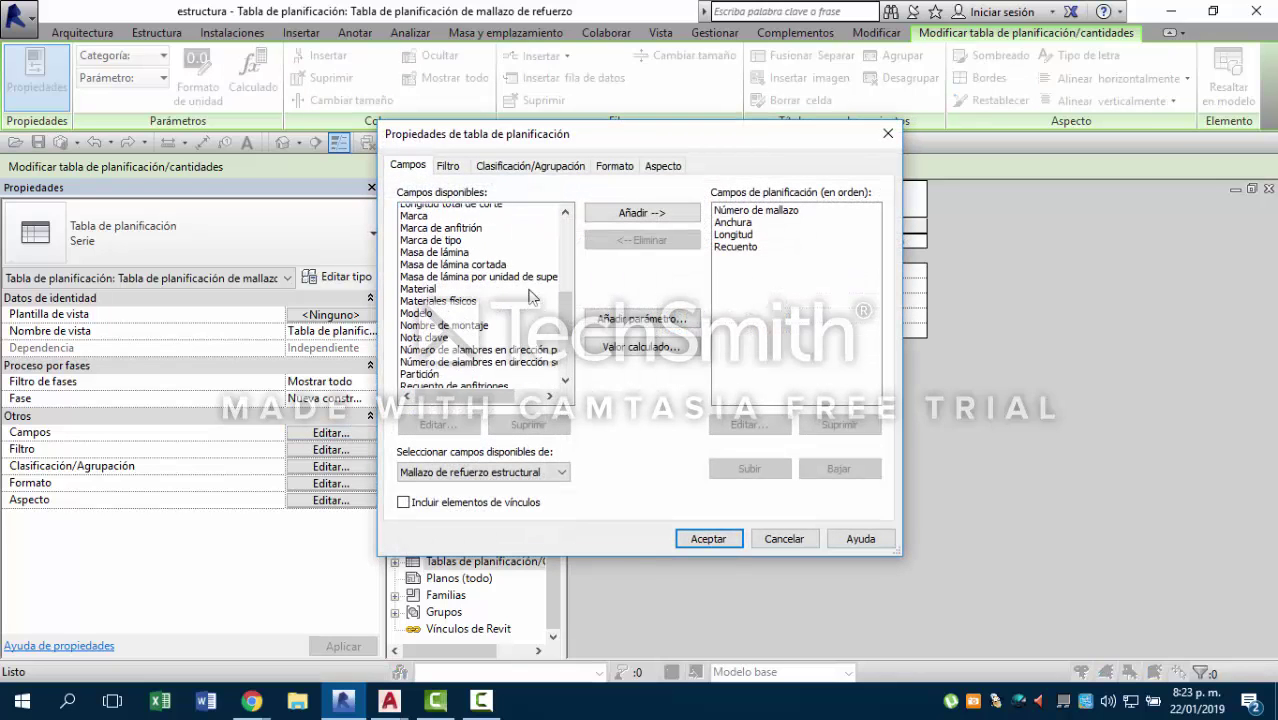
scroll(532, 298, "down", 3)
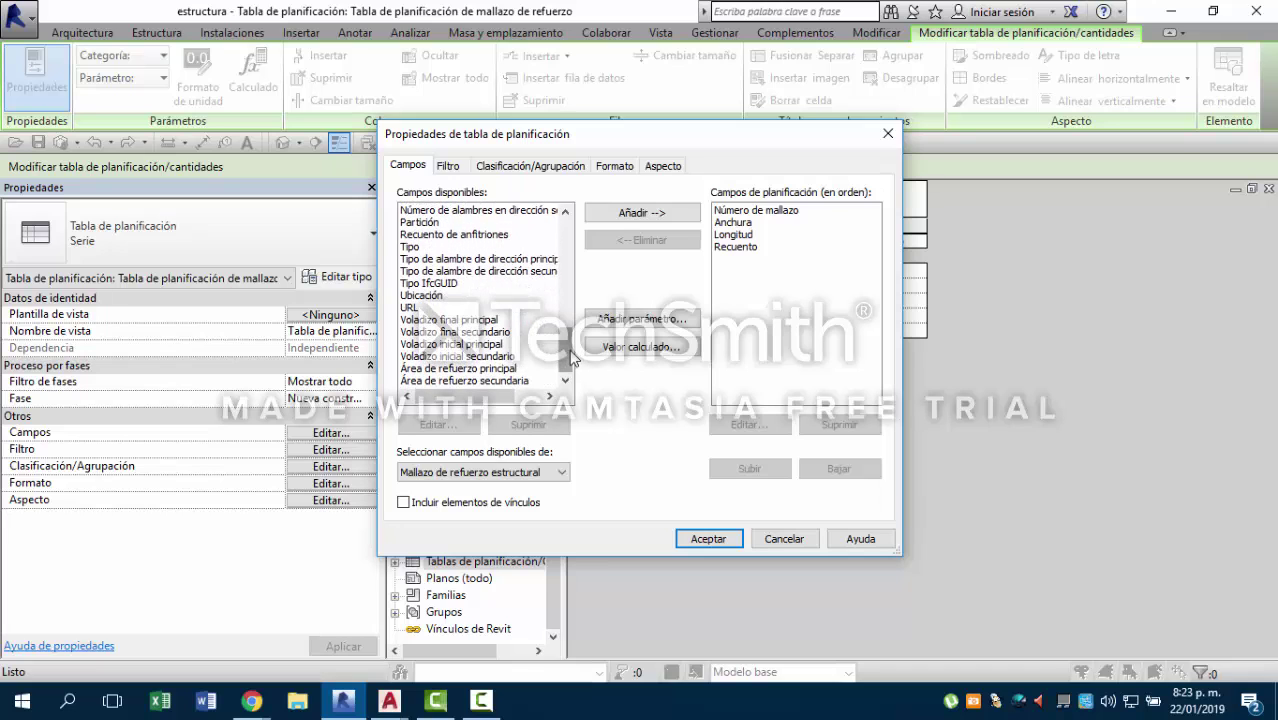
left_click_drag(569, 362, 566, 276)
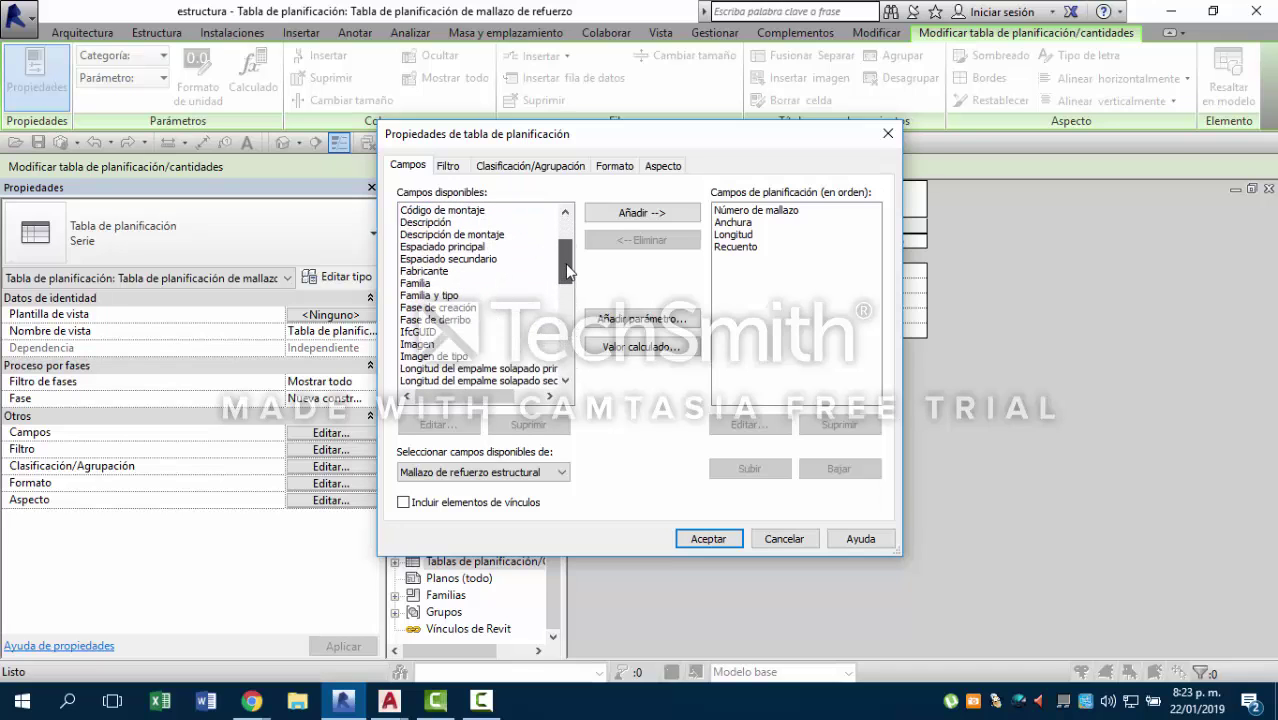
left_click(469, 249)
left_click(615, 213)
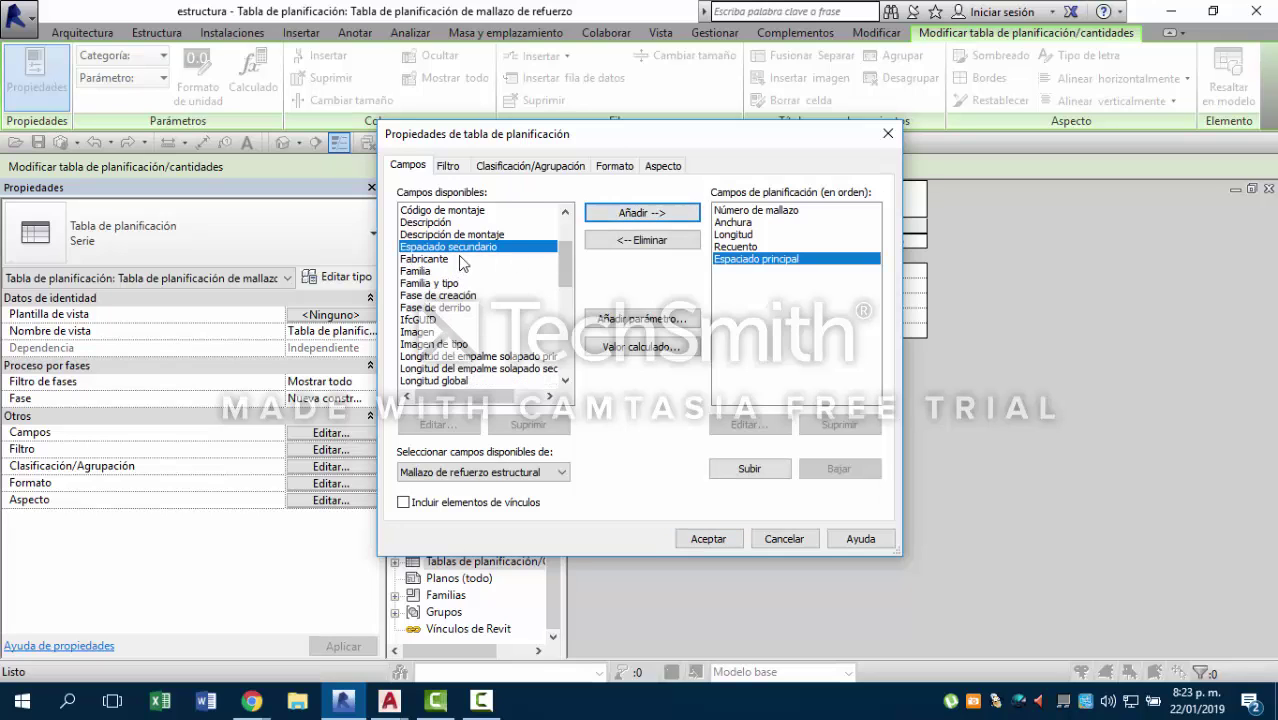
Add Espaciado secundario and the principal and secondary direction wire type fields to the mesh schedule, and accept the properties.
left_click(671, 213)
left_click_drag(572, 268, 569, 339)
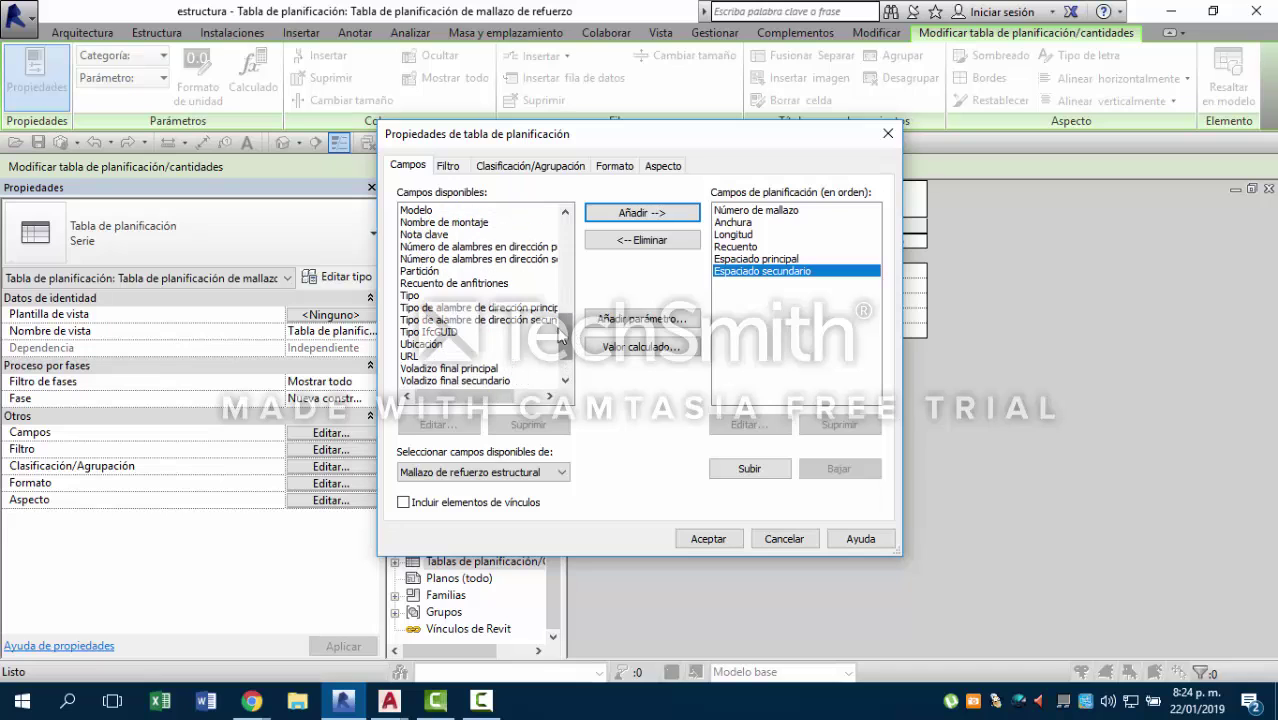
left_click(518, 312)
left_click(518, 320, "ctrl")
left_click(648, 212)
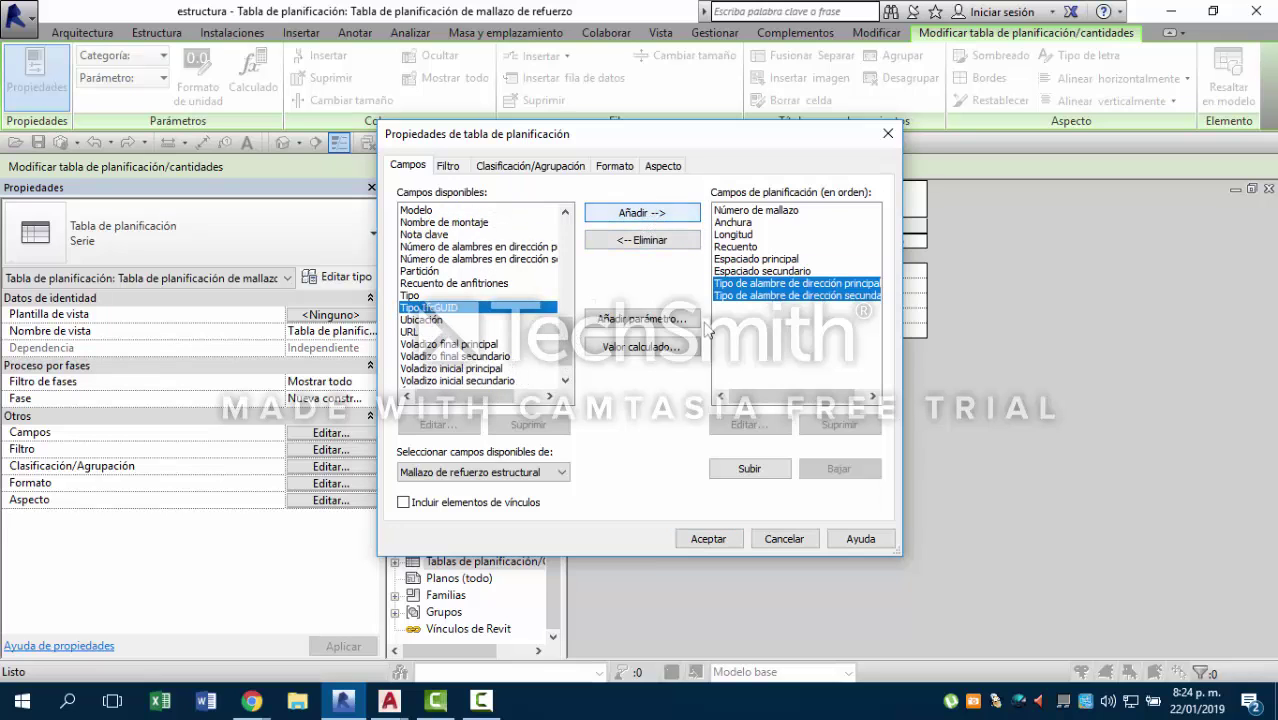
left_click(704, 539)
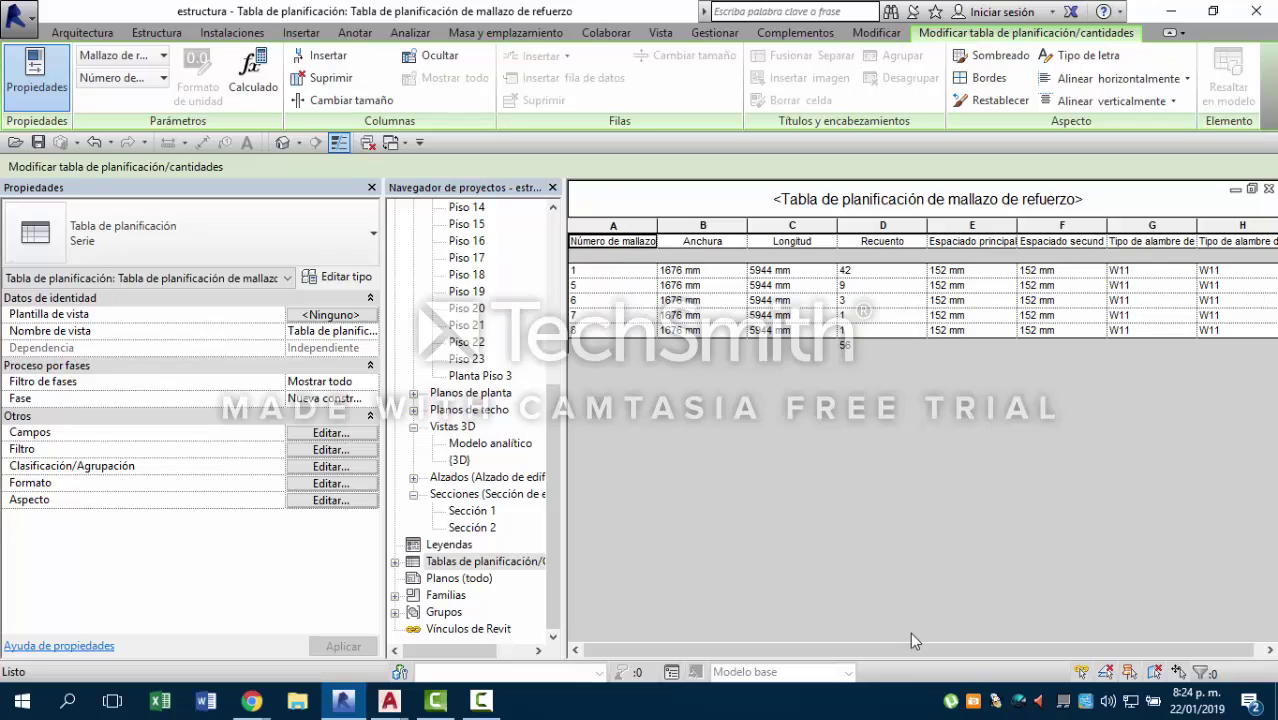
left_click_drag(970, 650, 1041, 649)
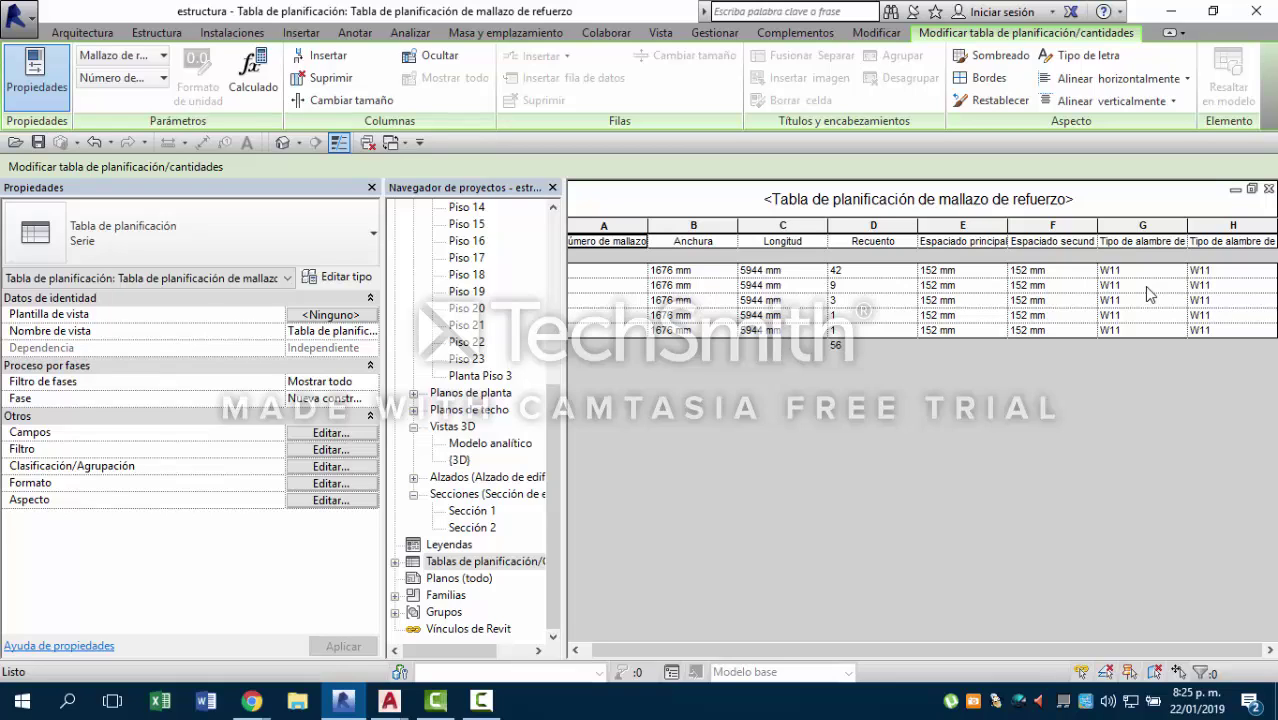
left_click(343, 436)
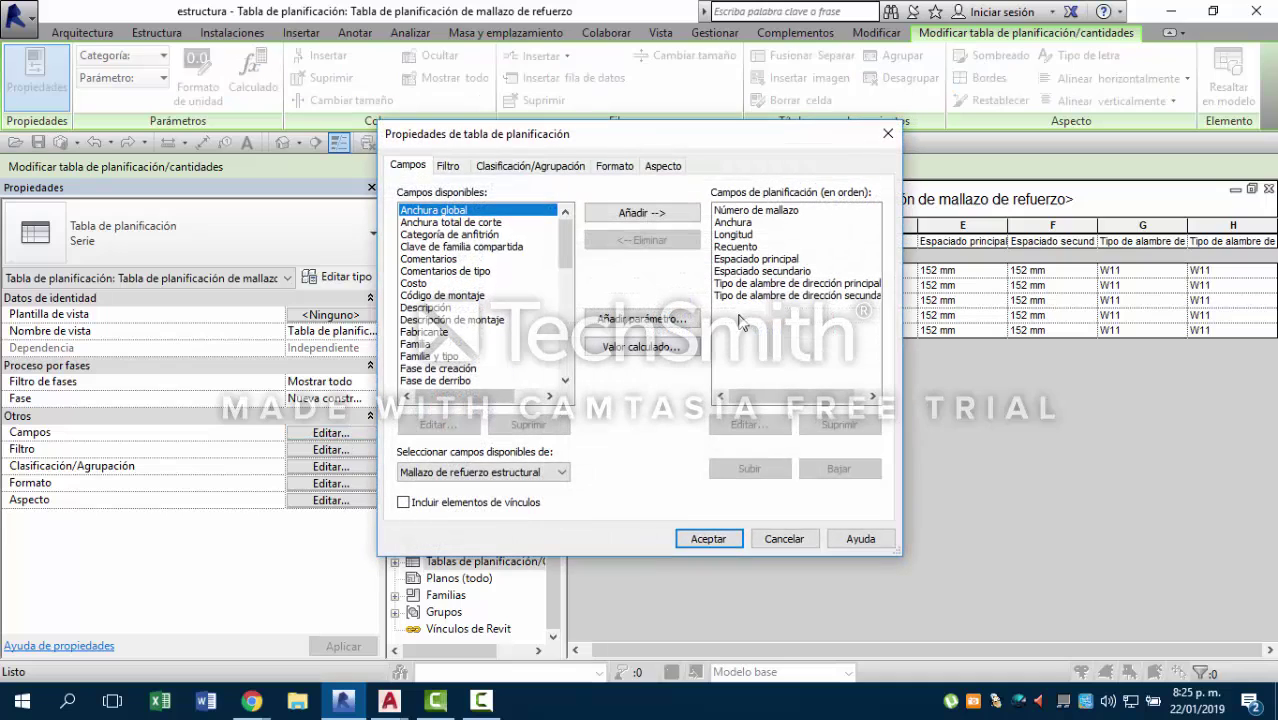
left_click_drag(787, 283, 784, 308)
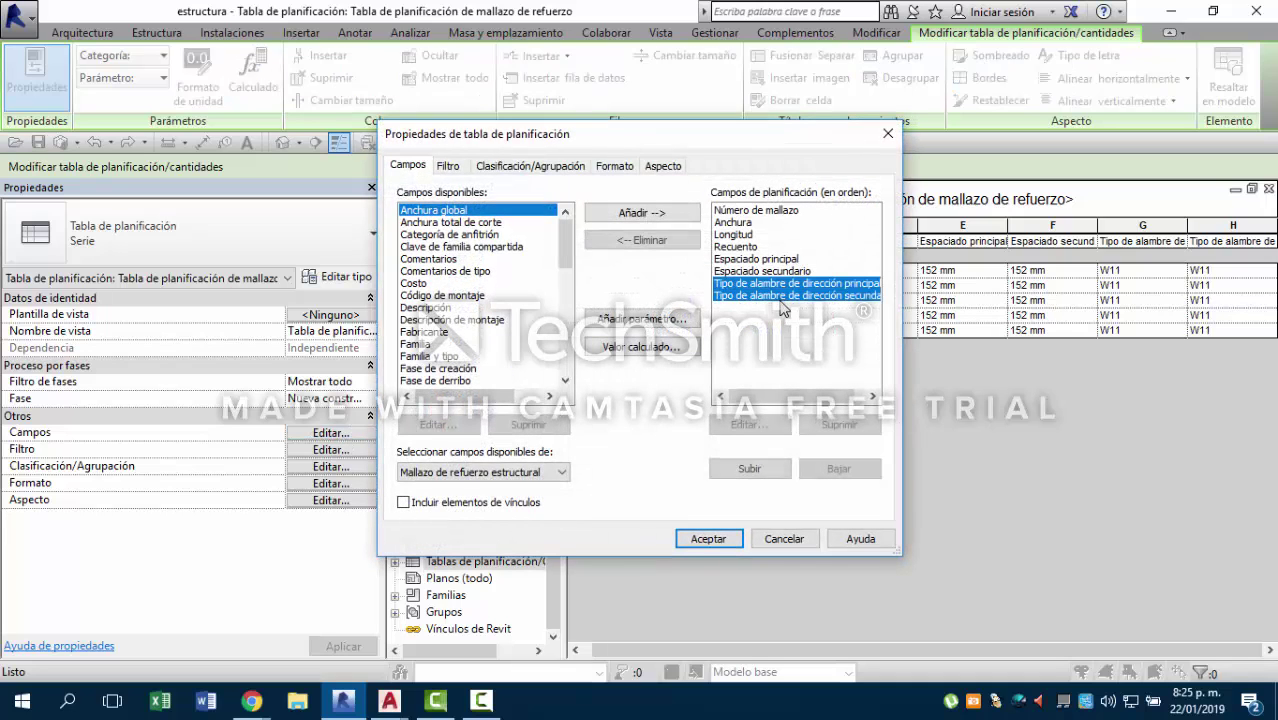
left_click(780, 539)
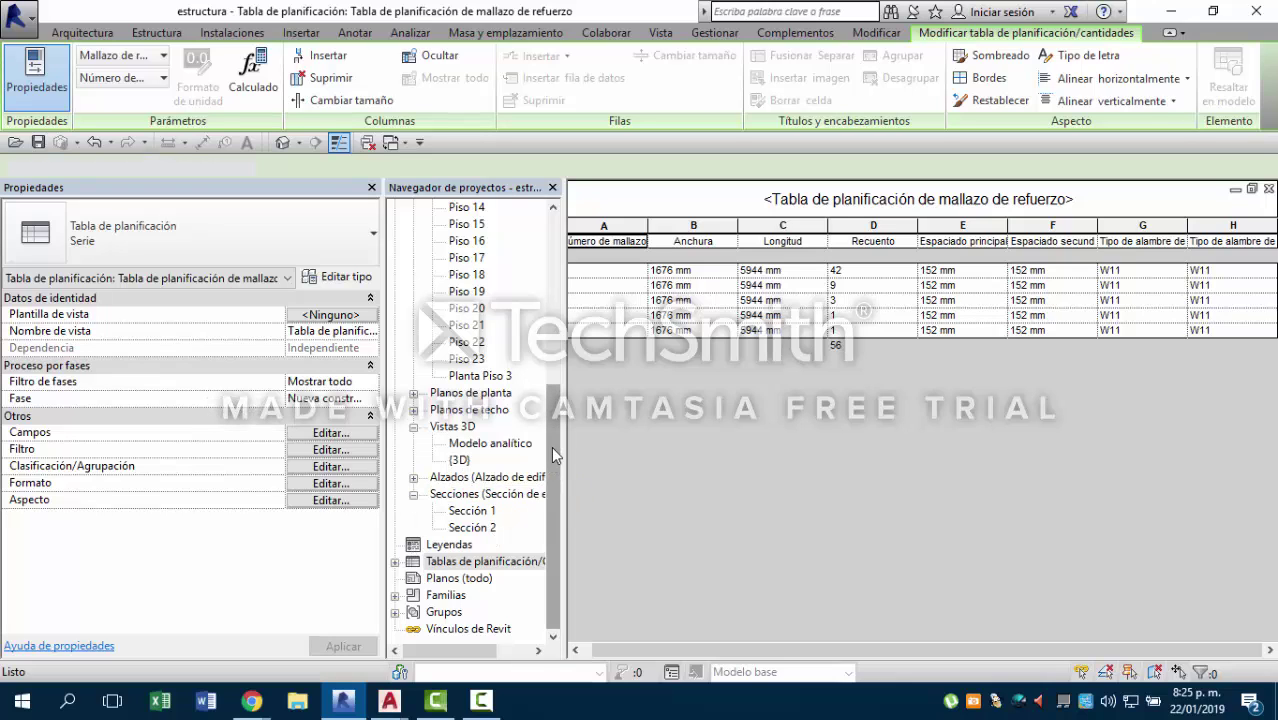
Duplicate the W4 wire type of the Alambre de mallazo family, under the project's structural reinforcement mesh families.
left_click(475, 561)
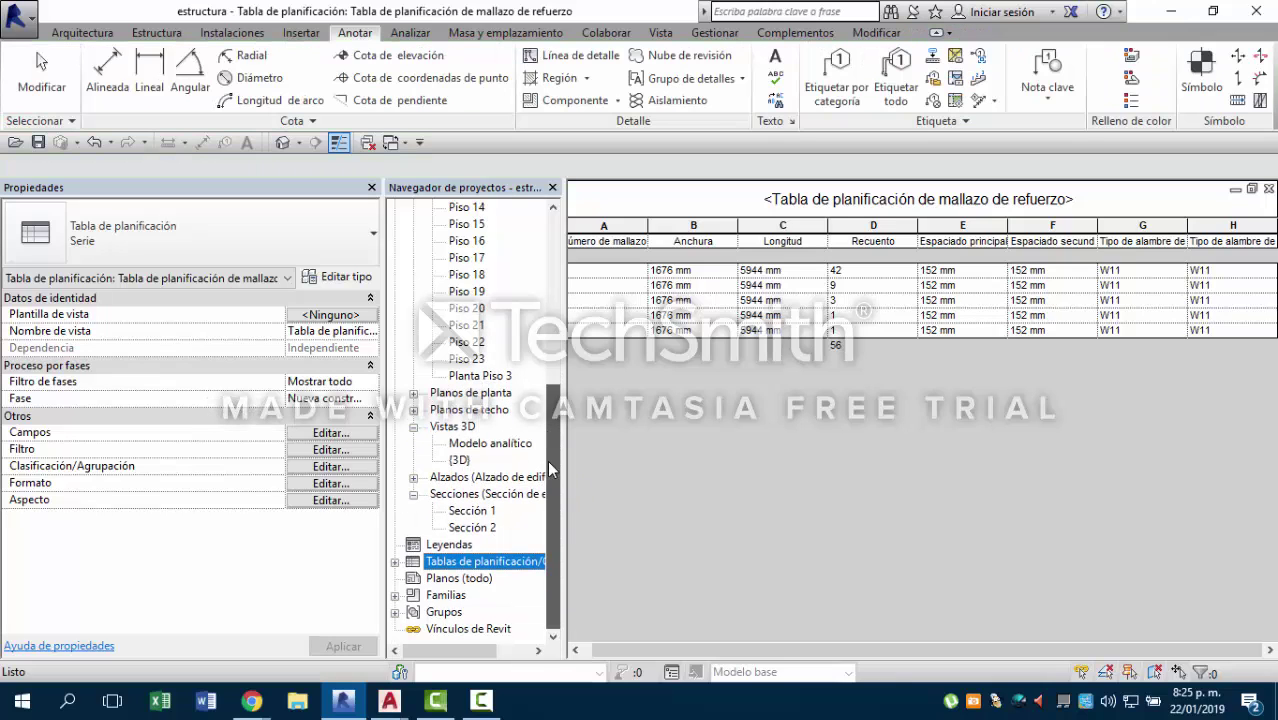
left_click(394, 596)
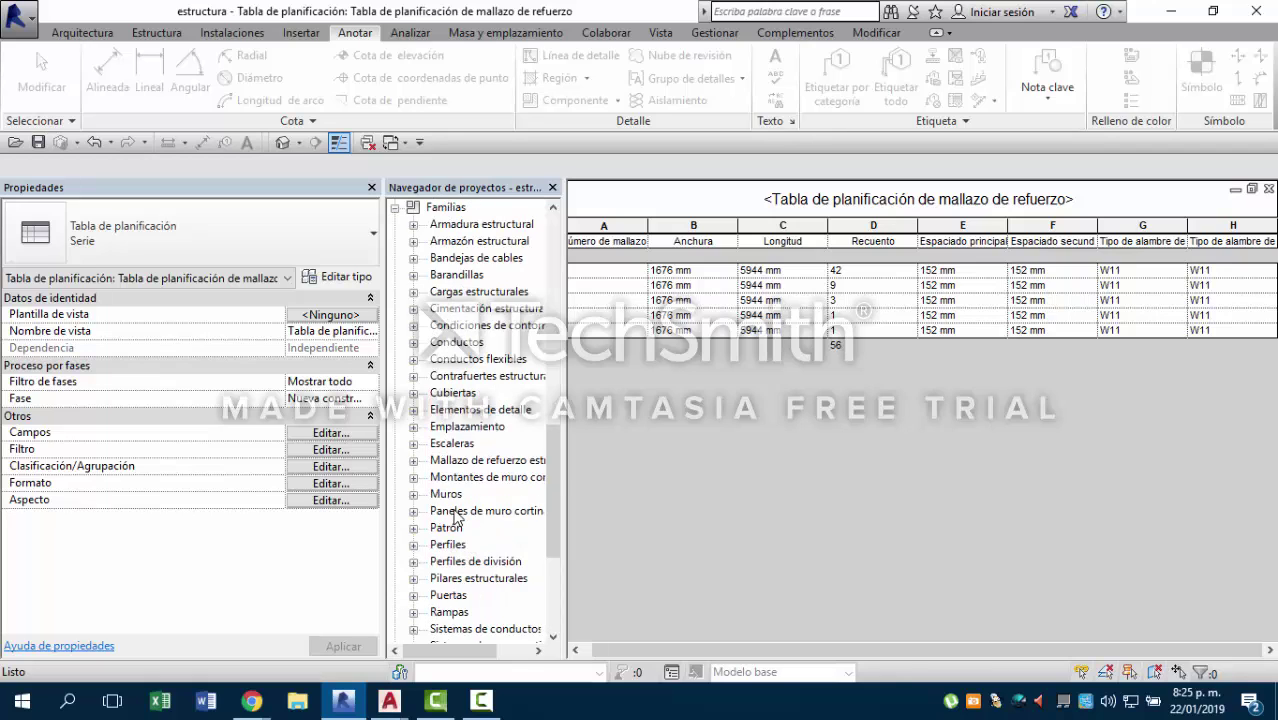
scroll(497, 452, "up", 2)
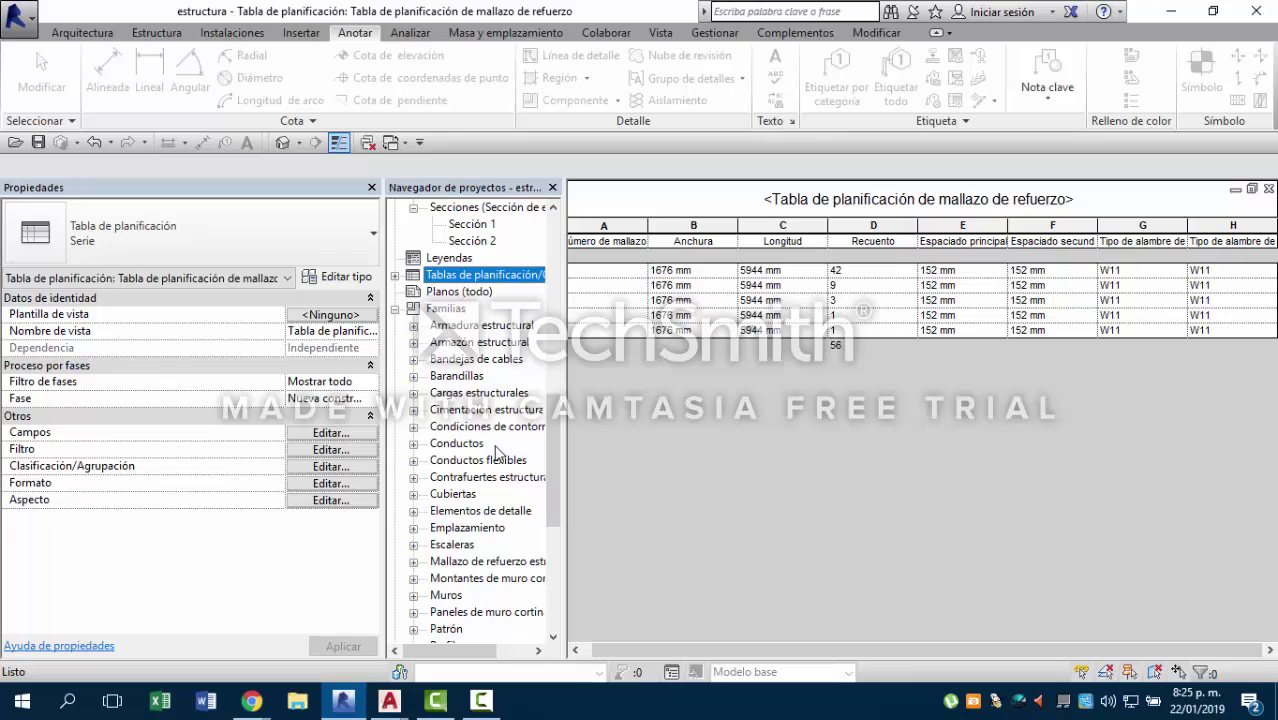
scroll(497, 452, "down", 4)
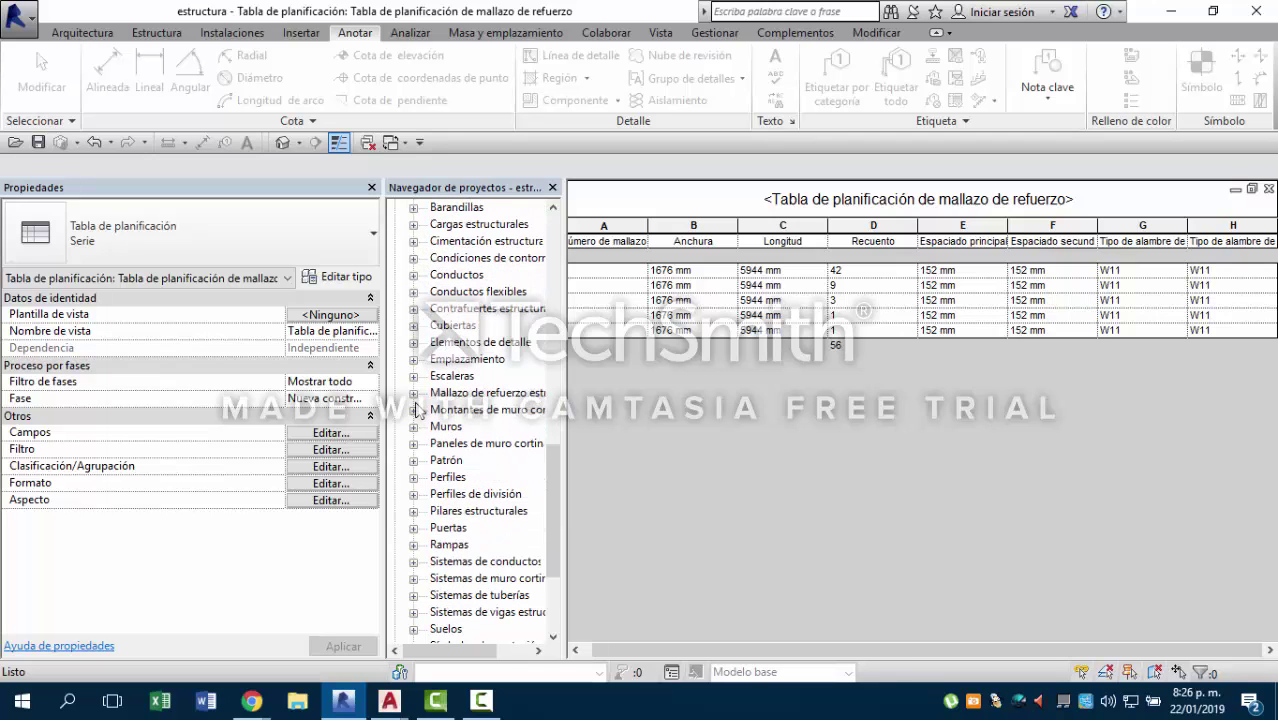
left_click(413, 394)
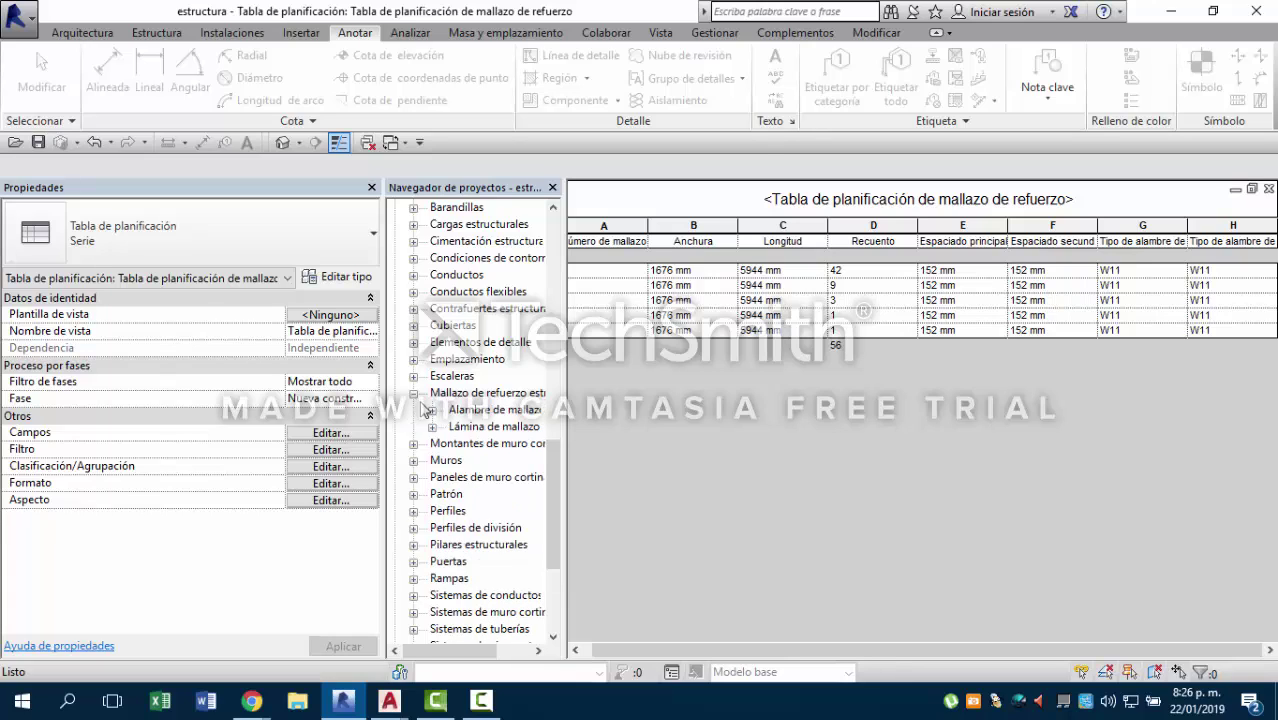
left_click(432, 410)
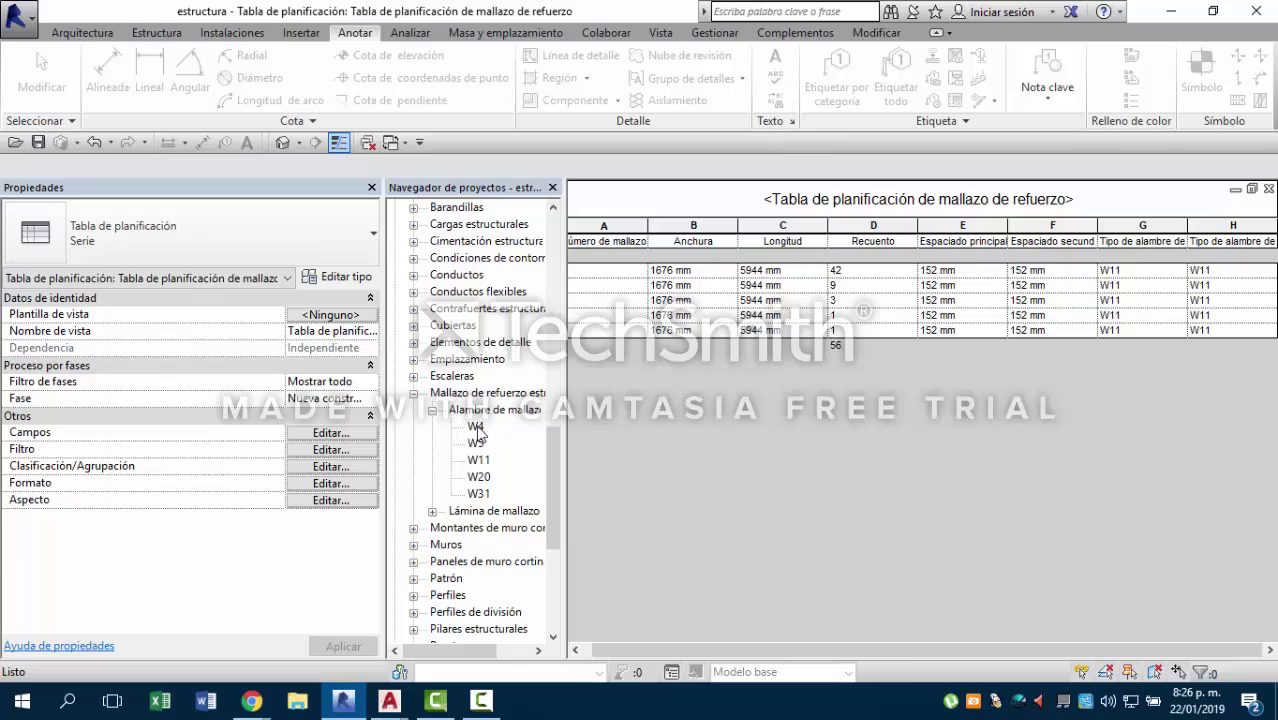
left_click(476, 427)
right_click(478, 430)
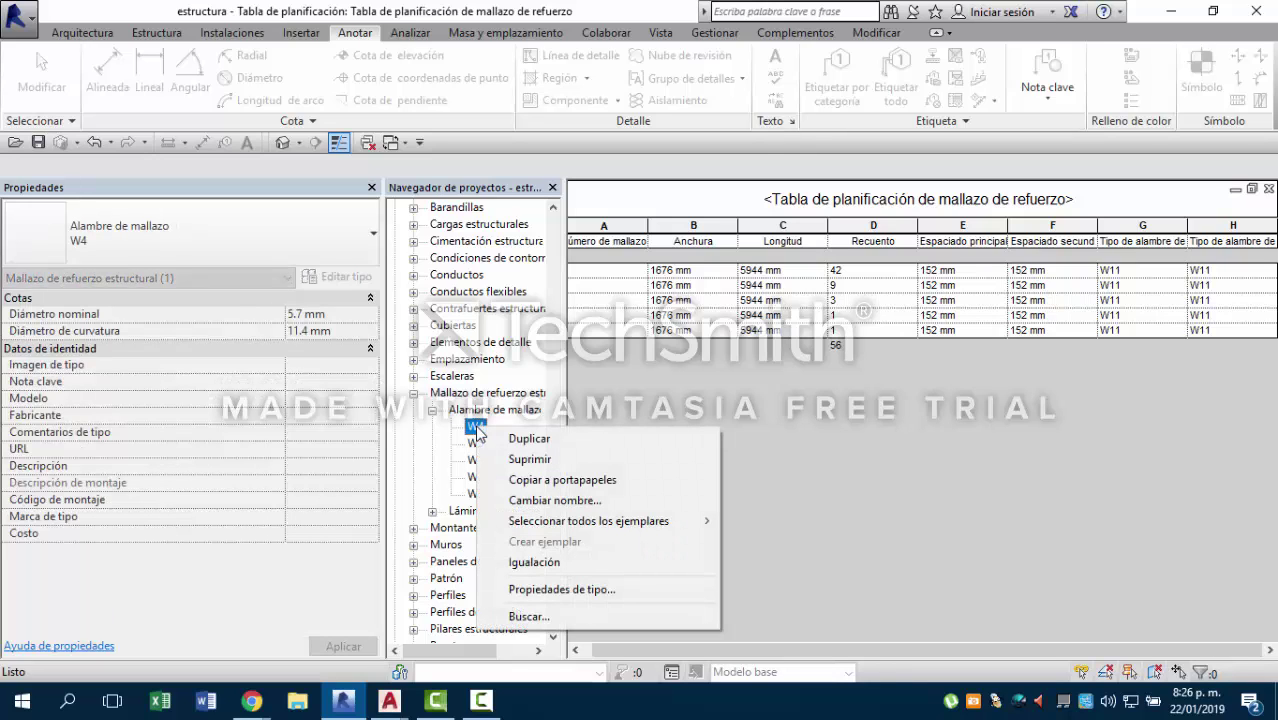
left_click(540, 440)
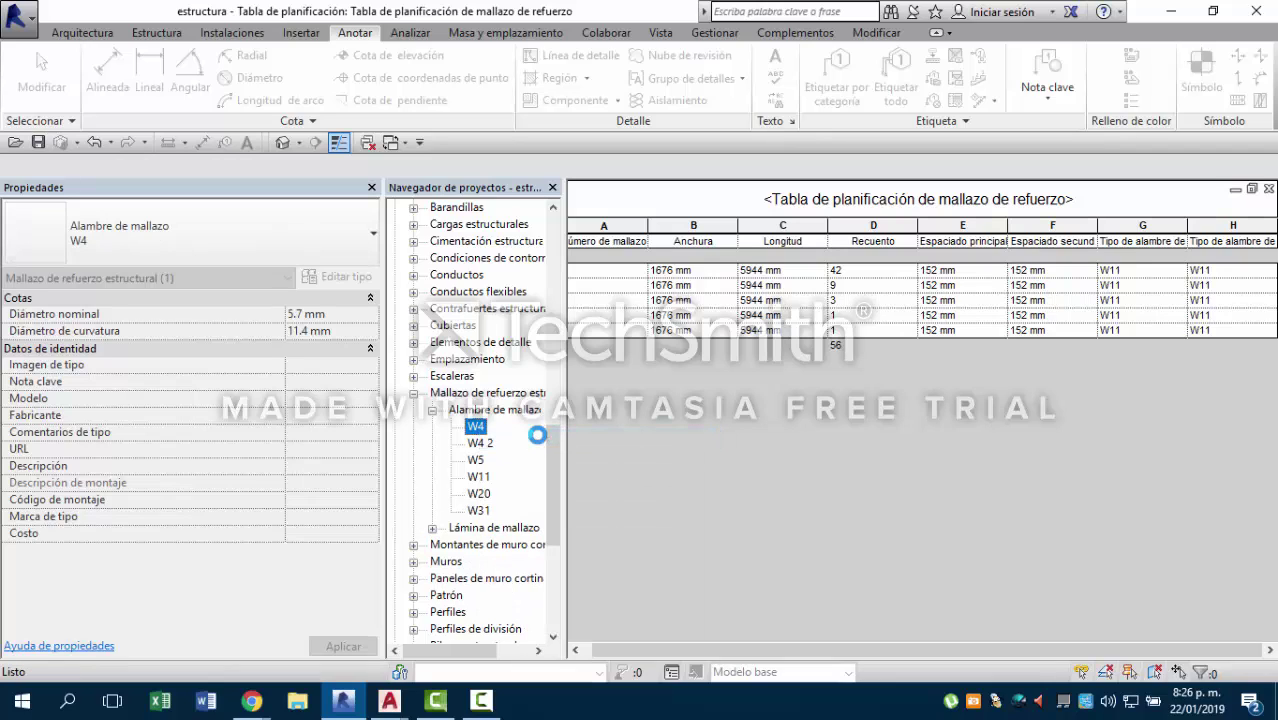
Rename the duplicated W4 2 wire type as 5mm in its type properties.
right_click(480, 446)
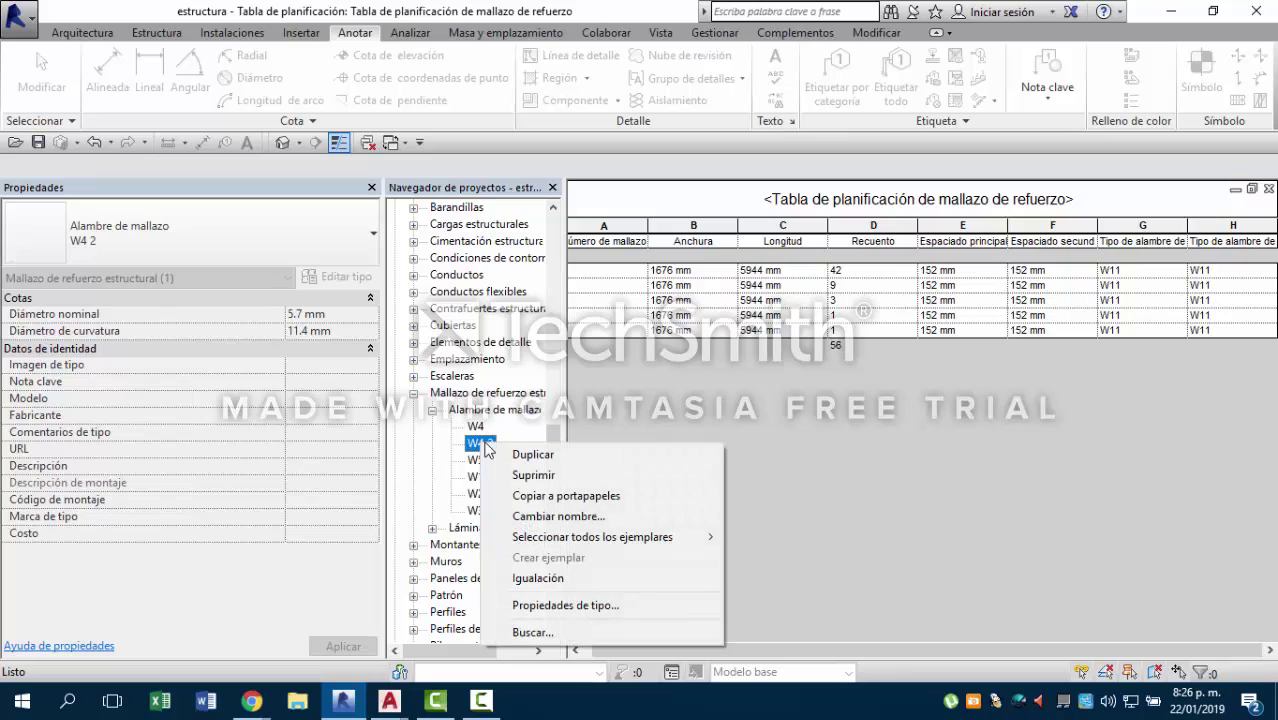
key("Escape")
double_click(478, 443)
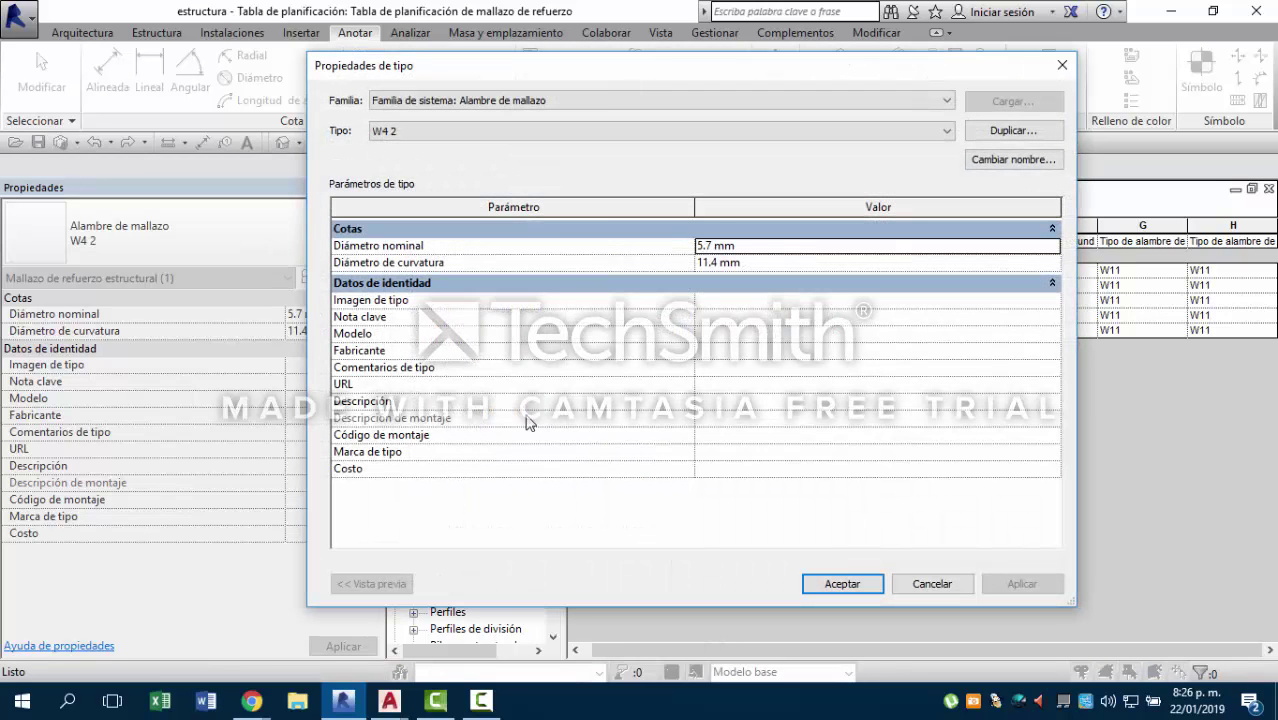
left_click(1010, 134)
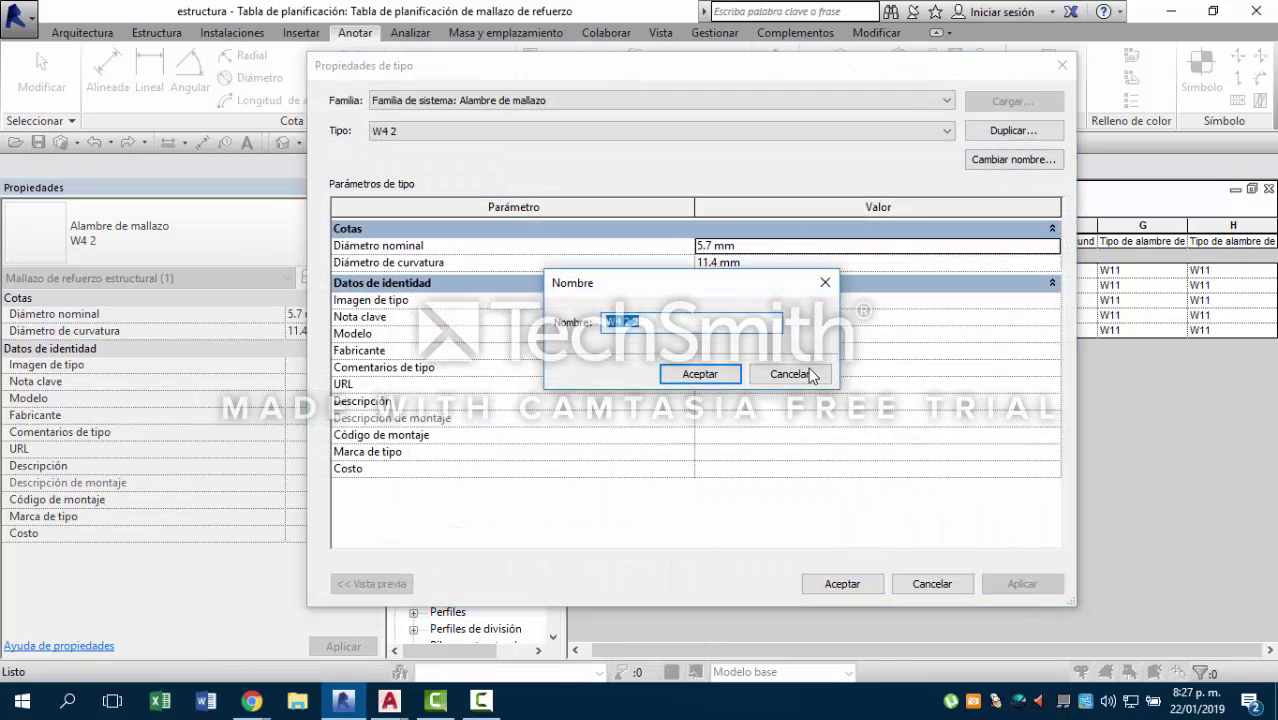
left_click(780, 378)
left_click(1000, 160)
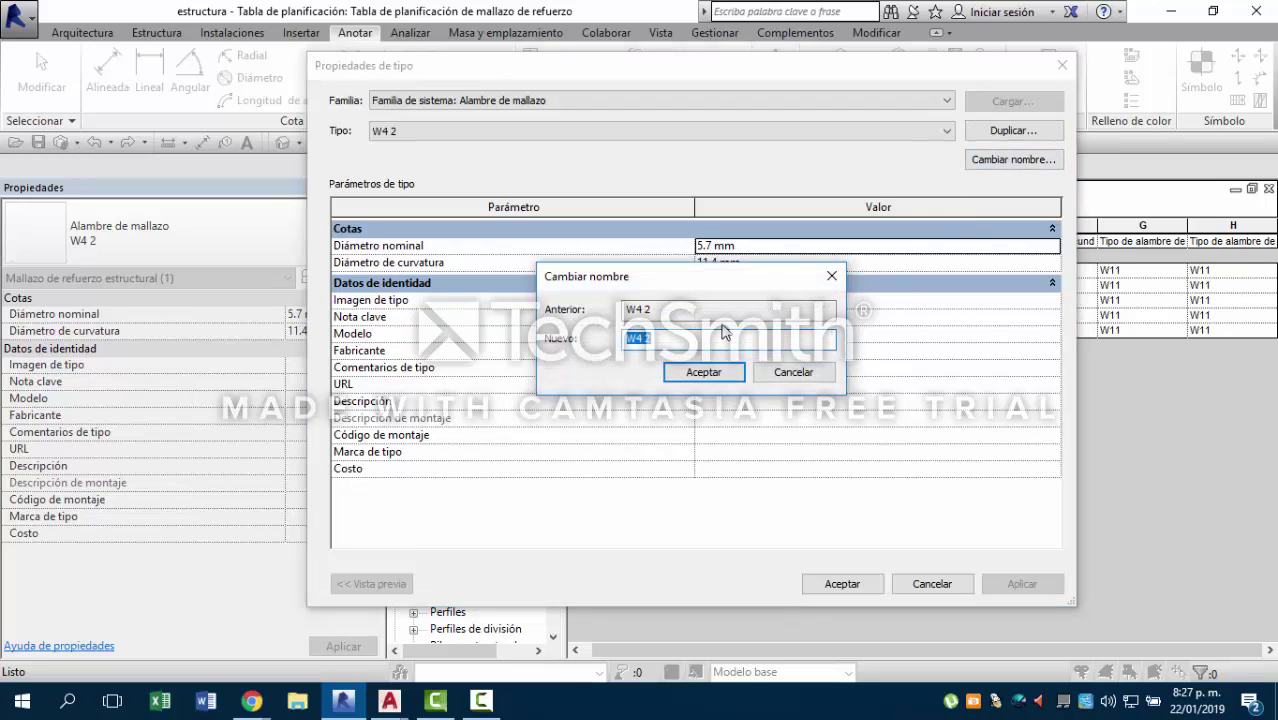
type("5mm")
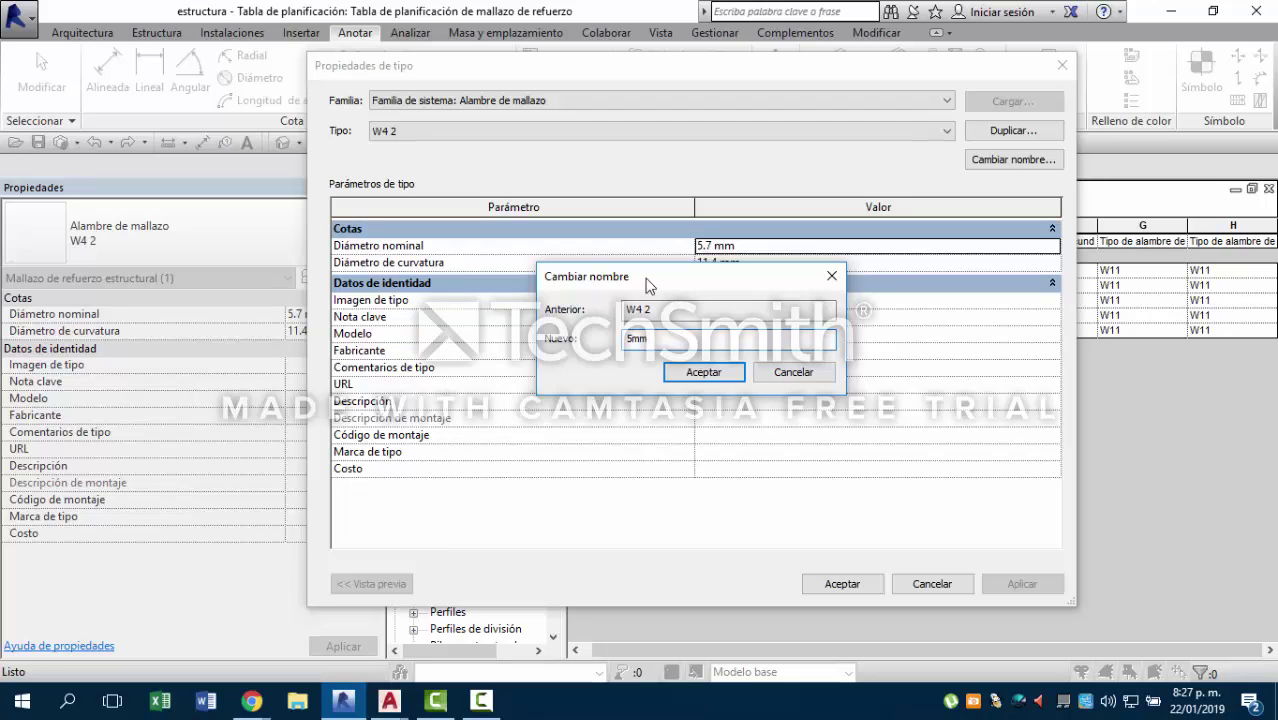
left_click(700, 373)
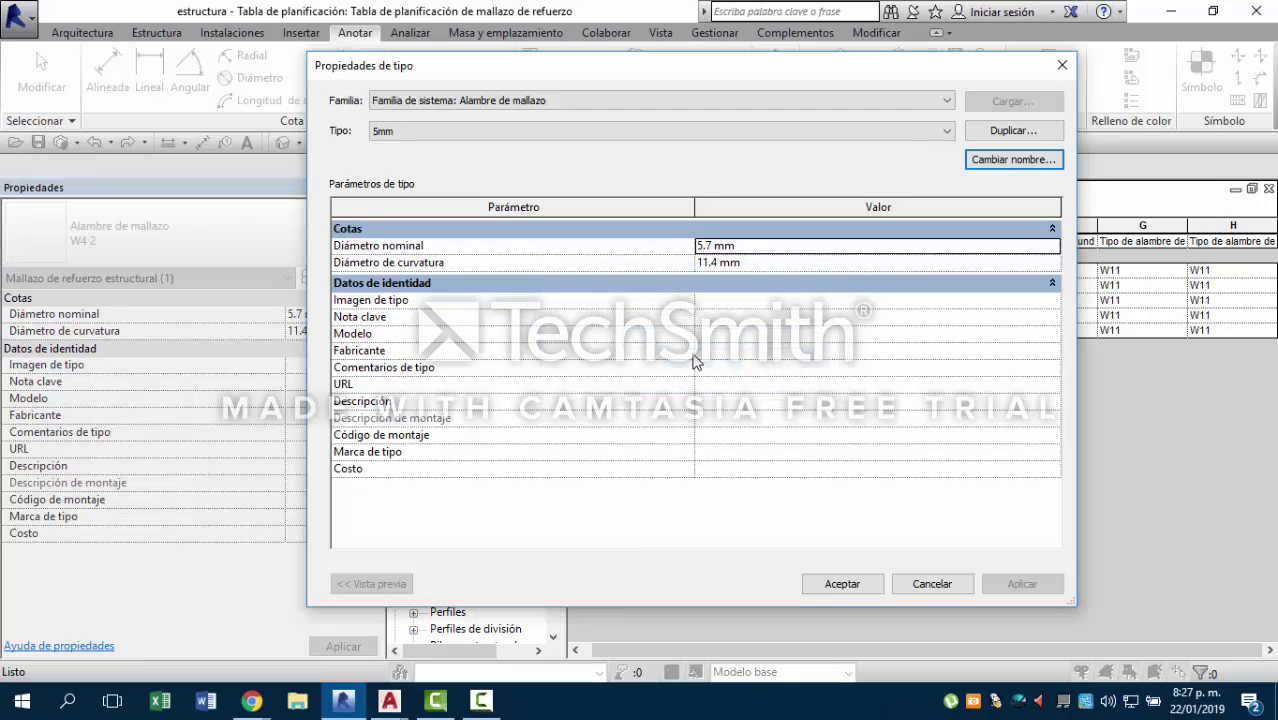
Set the 5mm wire type's Diámetro nominal to 5 mm and accept the type properties.
left_click(709, 245)
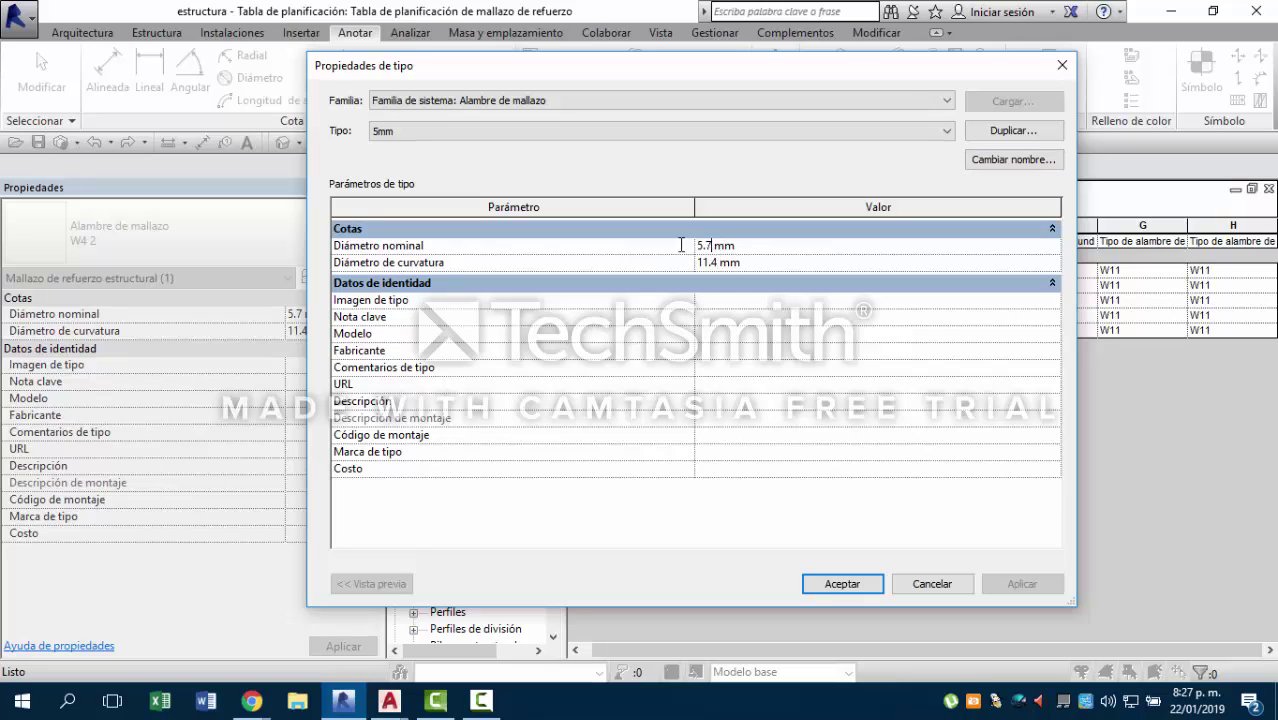
left_click_drag(681, 245, 660, 248)
type("5")
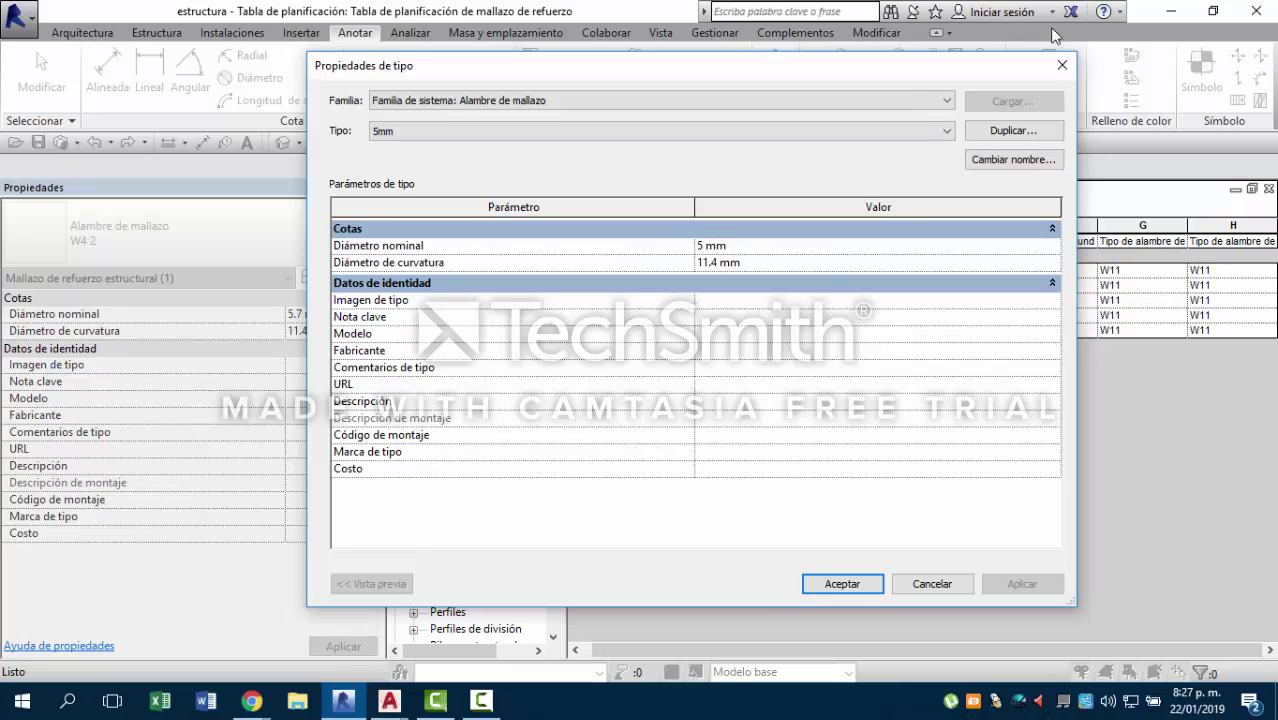
left_click(808, 262)
left_click(808, 262)
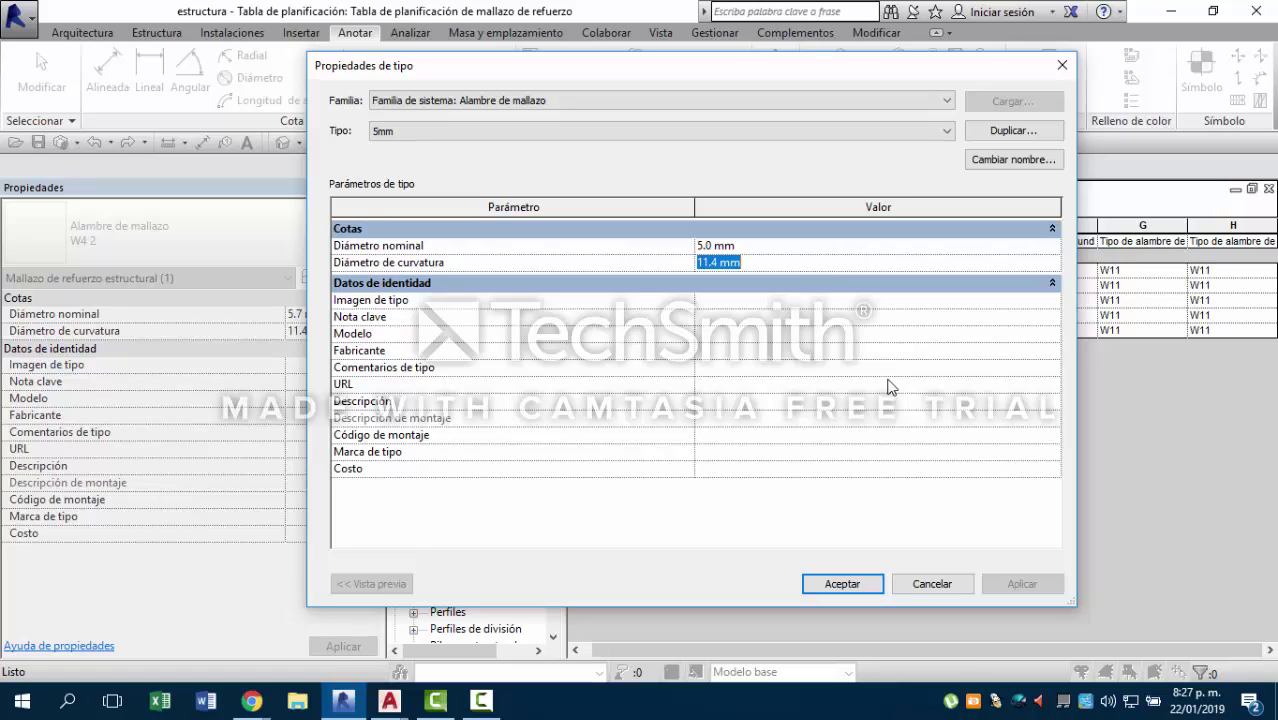
left_click(838, 584)
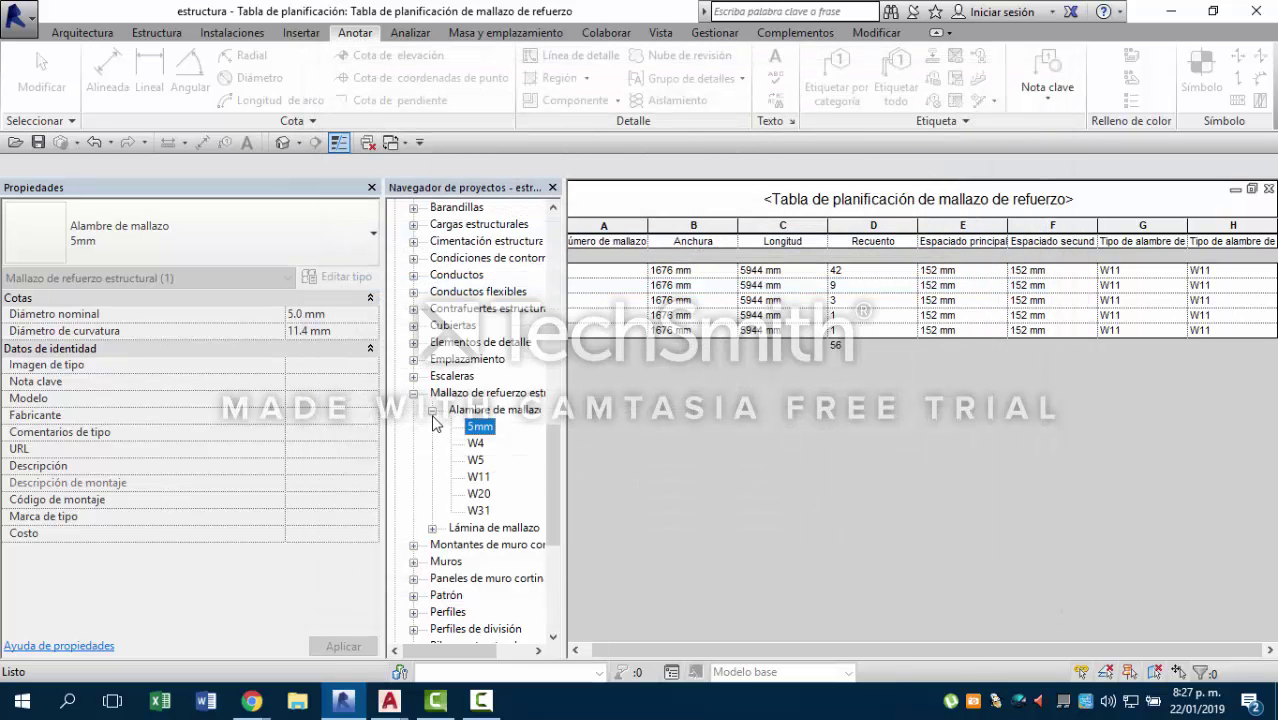
Duplicate the W4/12 sheet type of the Lámina de mallazo family.
left_click(432, 411)
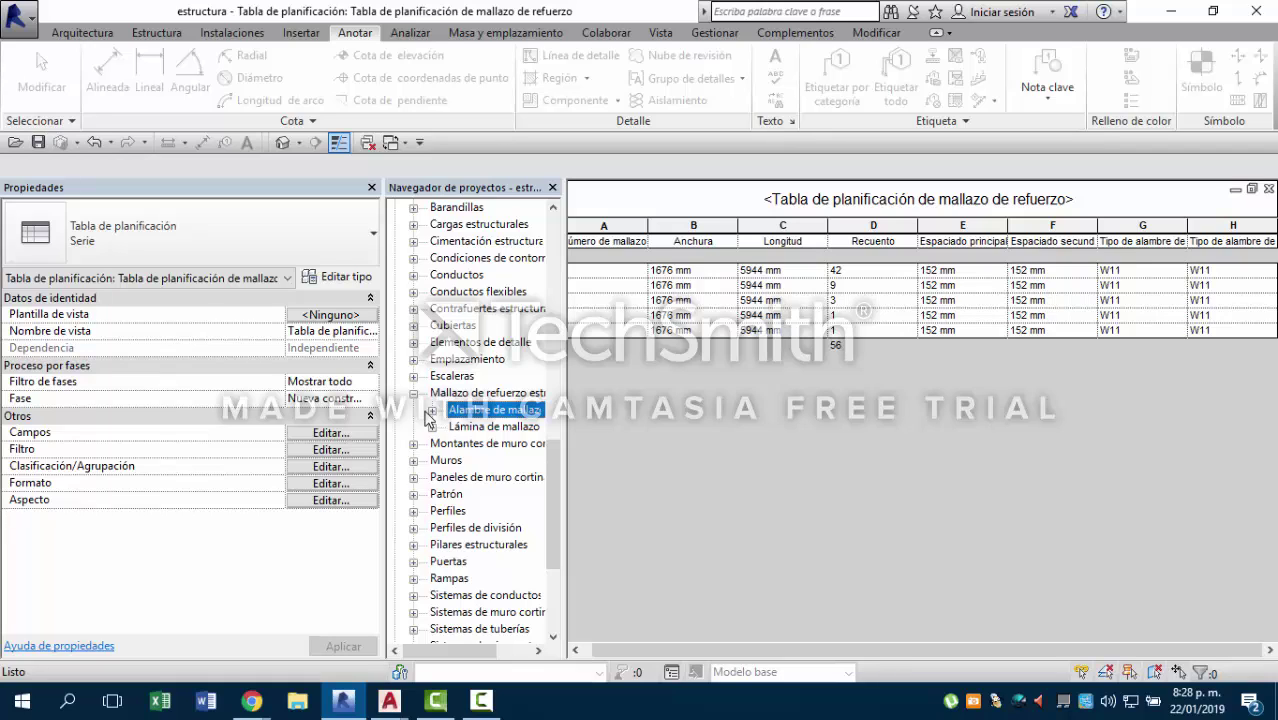
left_click(432, 427)
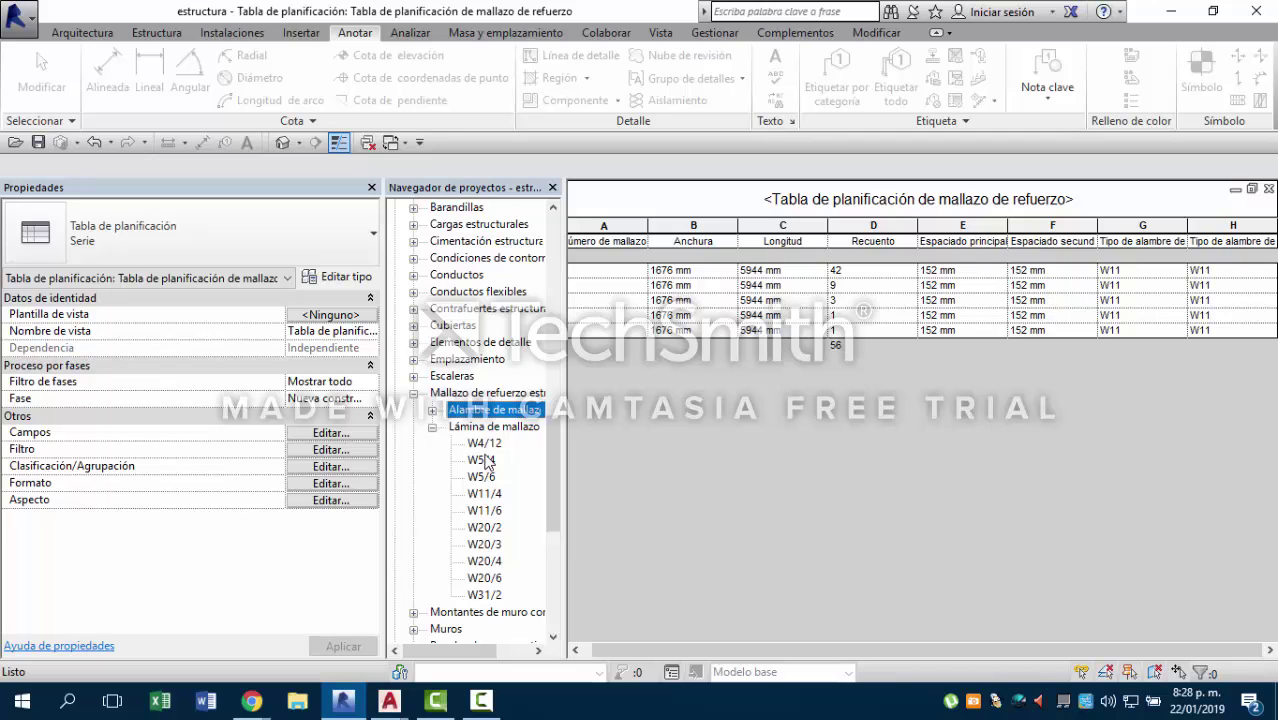
left_click(484, 444)
right_click(488, 460)
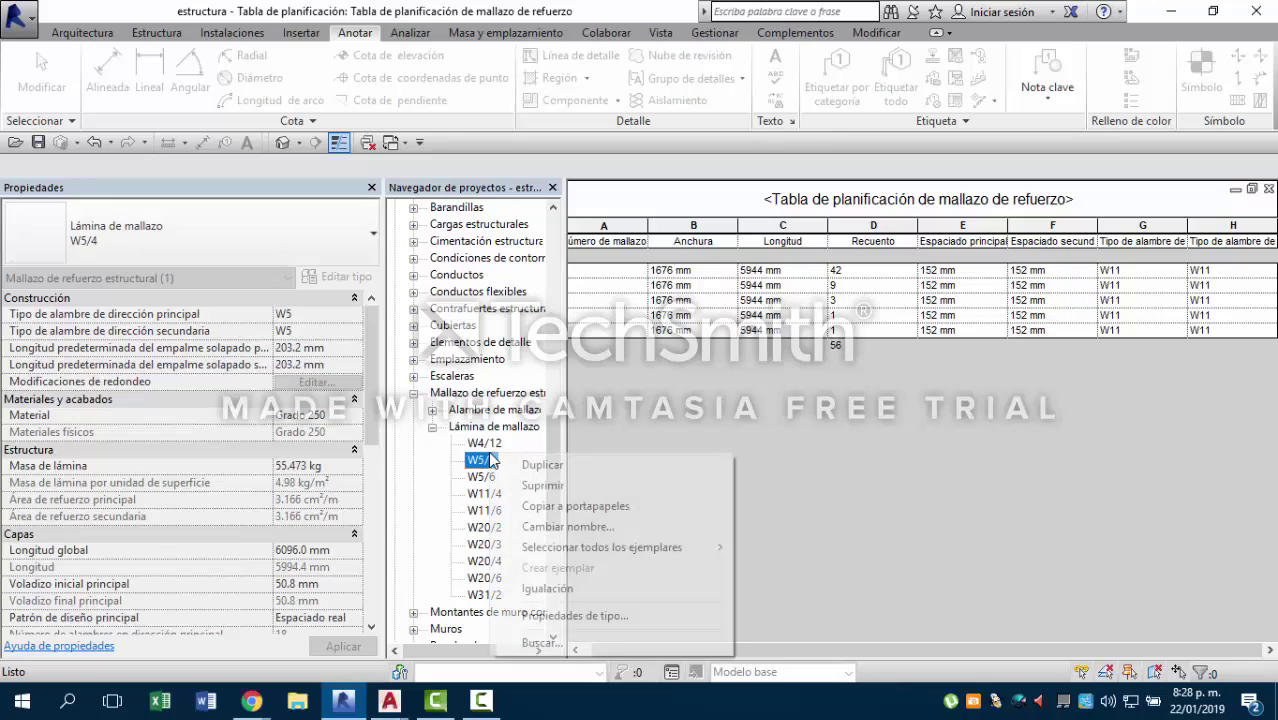
left_click(484, 443)
right_click(491, 447)
left_click(538, 458)
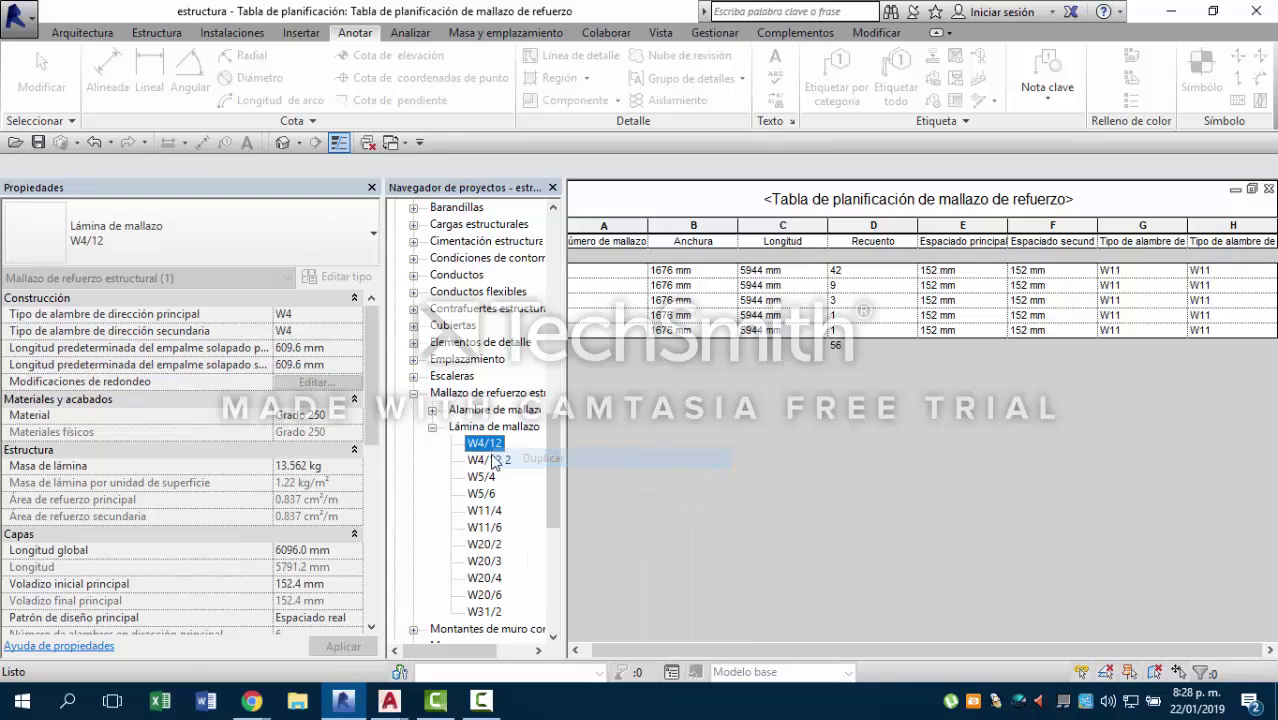
Rename the duplicated W4/12 2 mesh sheet type as MALLA 1 in its type properties.
right_click(487, 461)
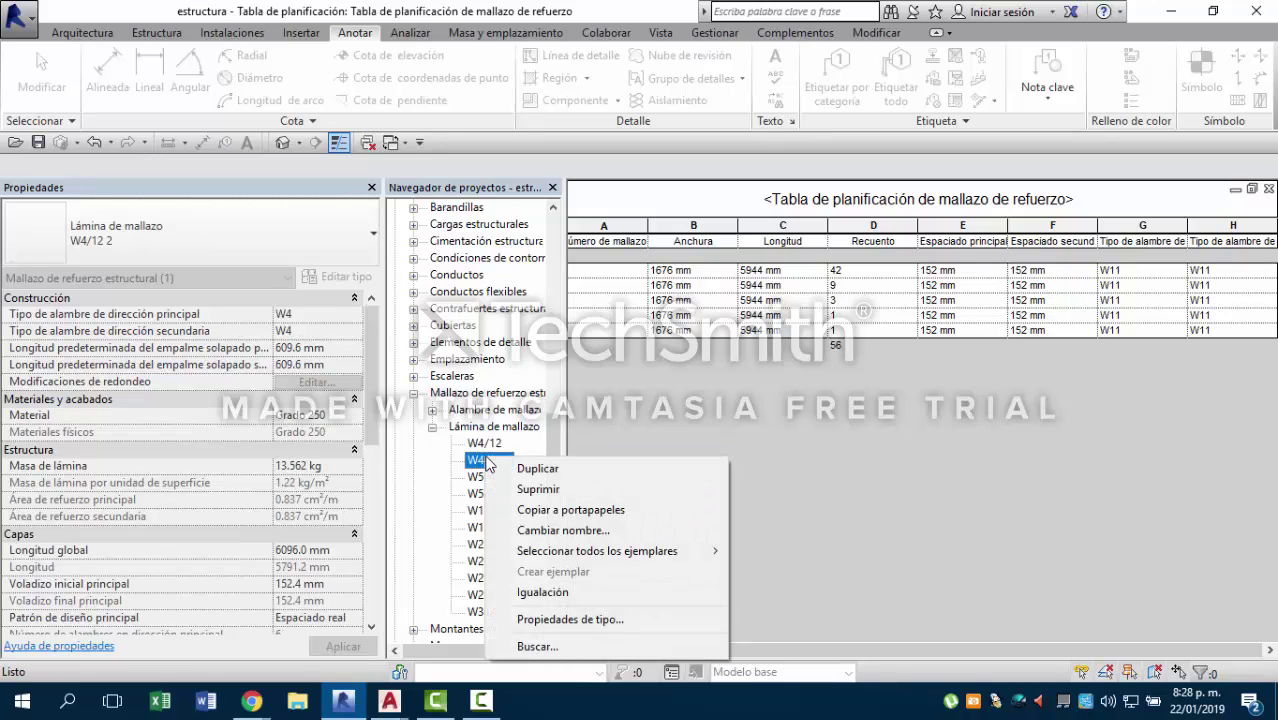
double_click(480, 461)
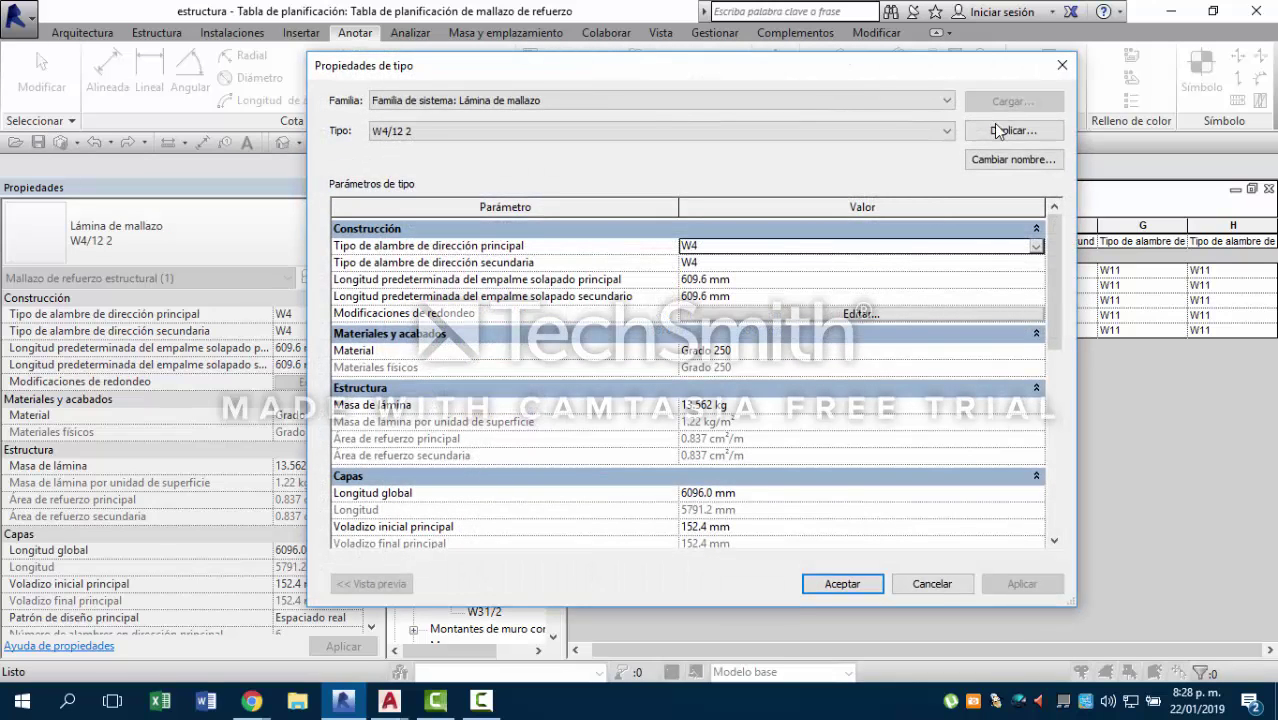
left_click(1012, 159)
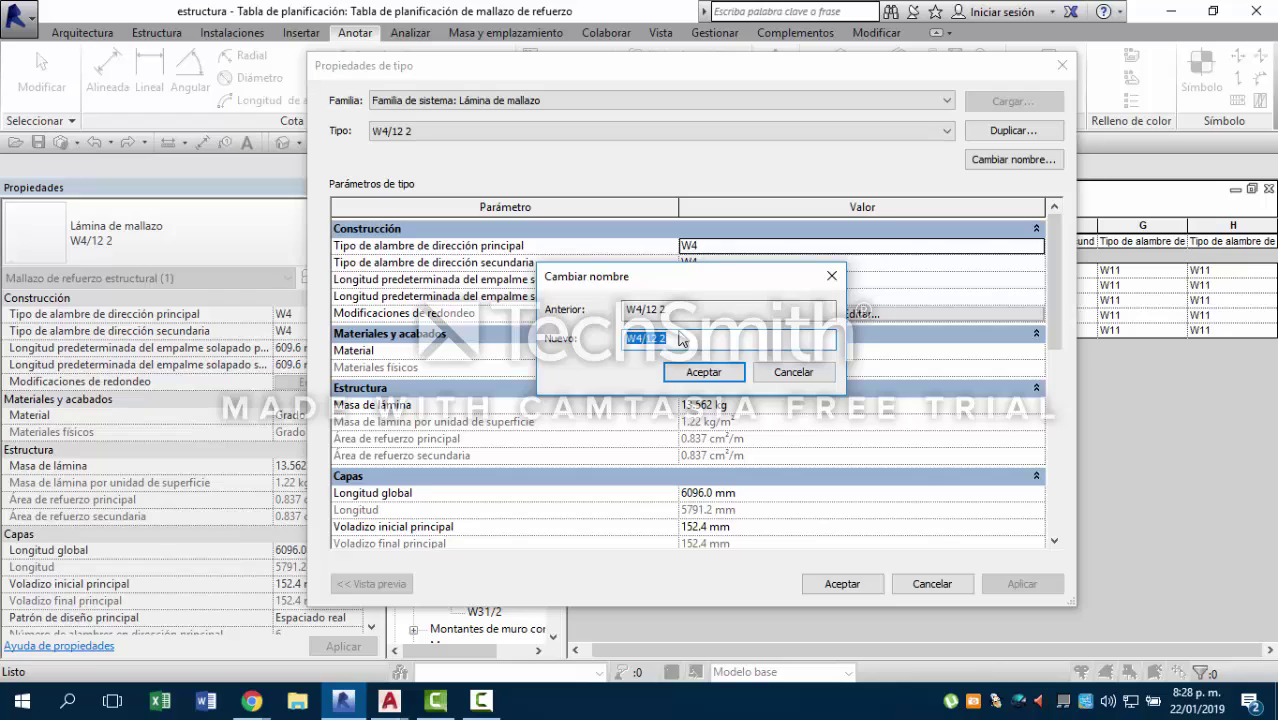
type("XX211")
key("BackSpace")
key("BackSpace")
key("BackSpace")
key("BackSpace")
key("BackSpace")
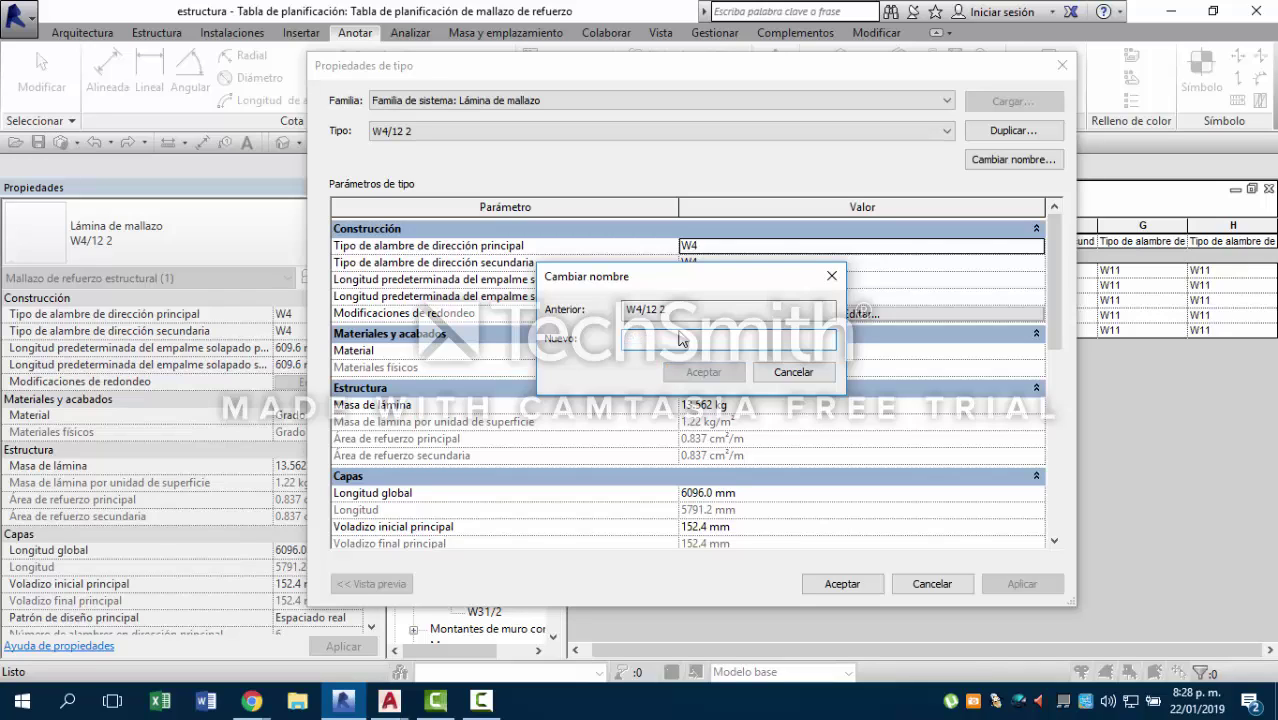
type("M")
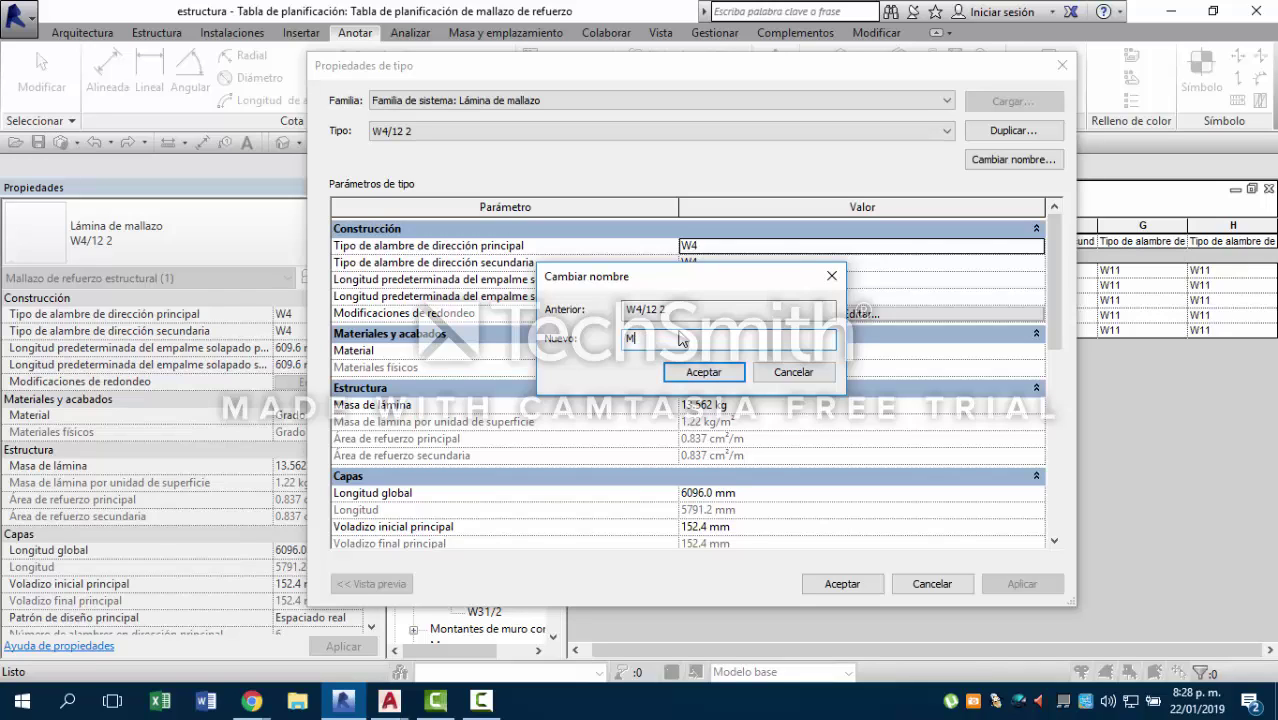
type("ALLA 1")
left_click(699, 372)
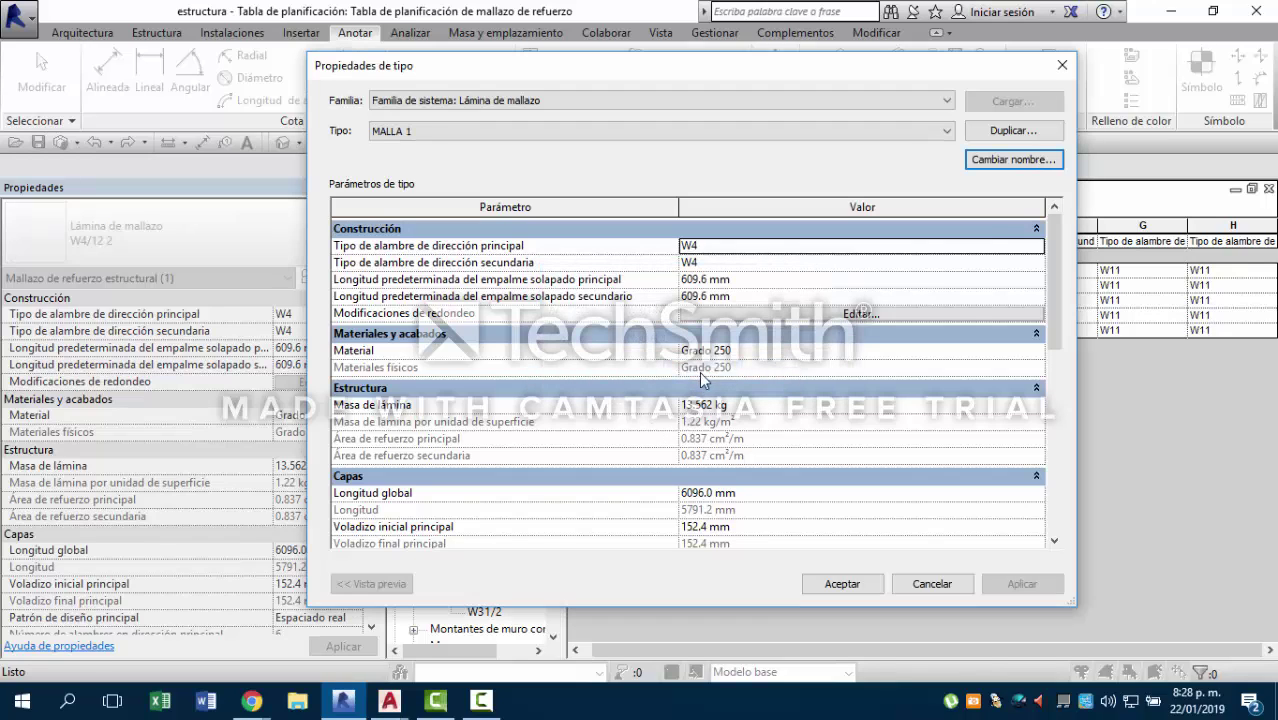
Set both the main and secondary direction wire types of the MALLA 1 sheet to 5mm.
left_click(786, 246)
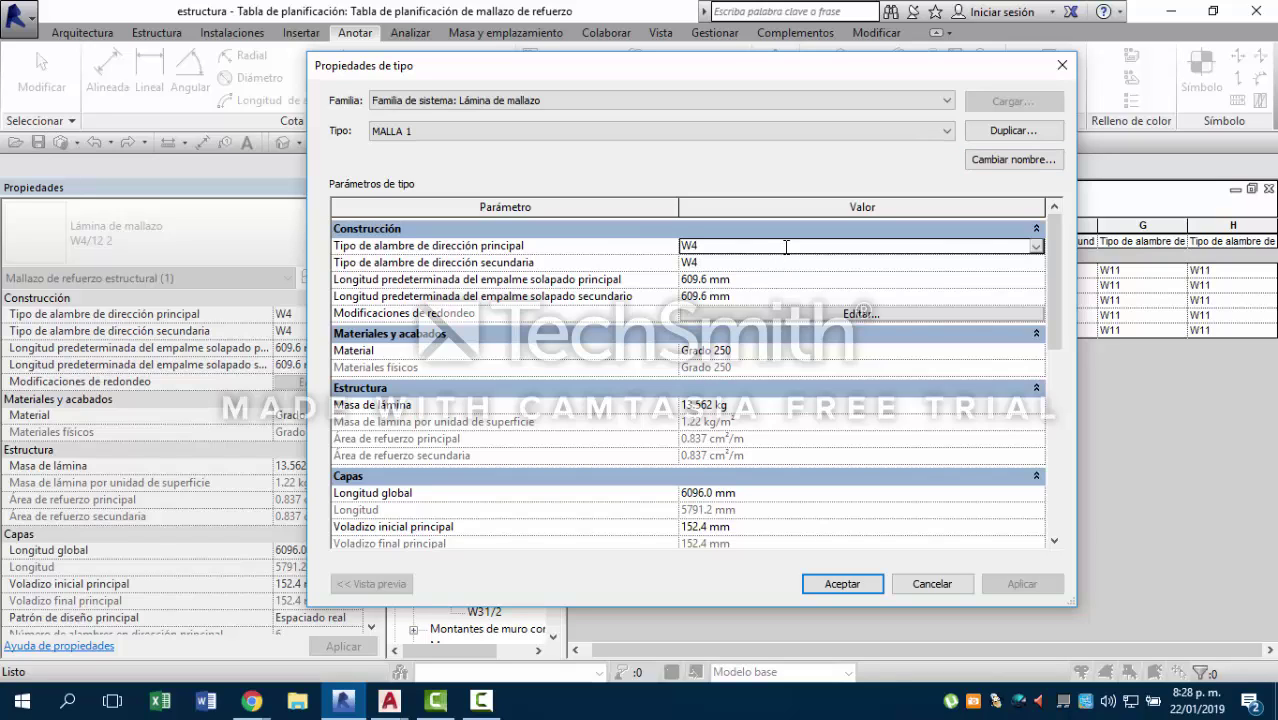
left_click(1036, 246)
left_click(694, 262)
left_click(838, 263)
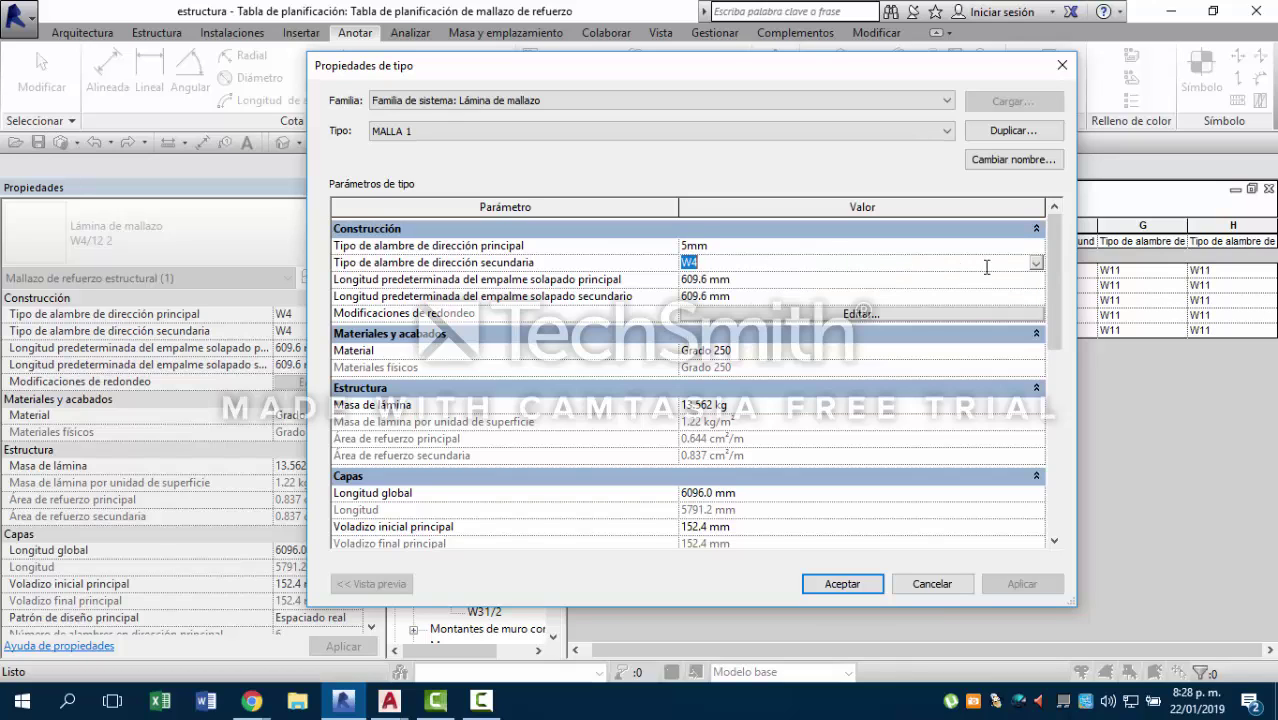
left_click(1036, 262)
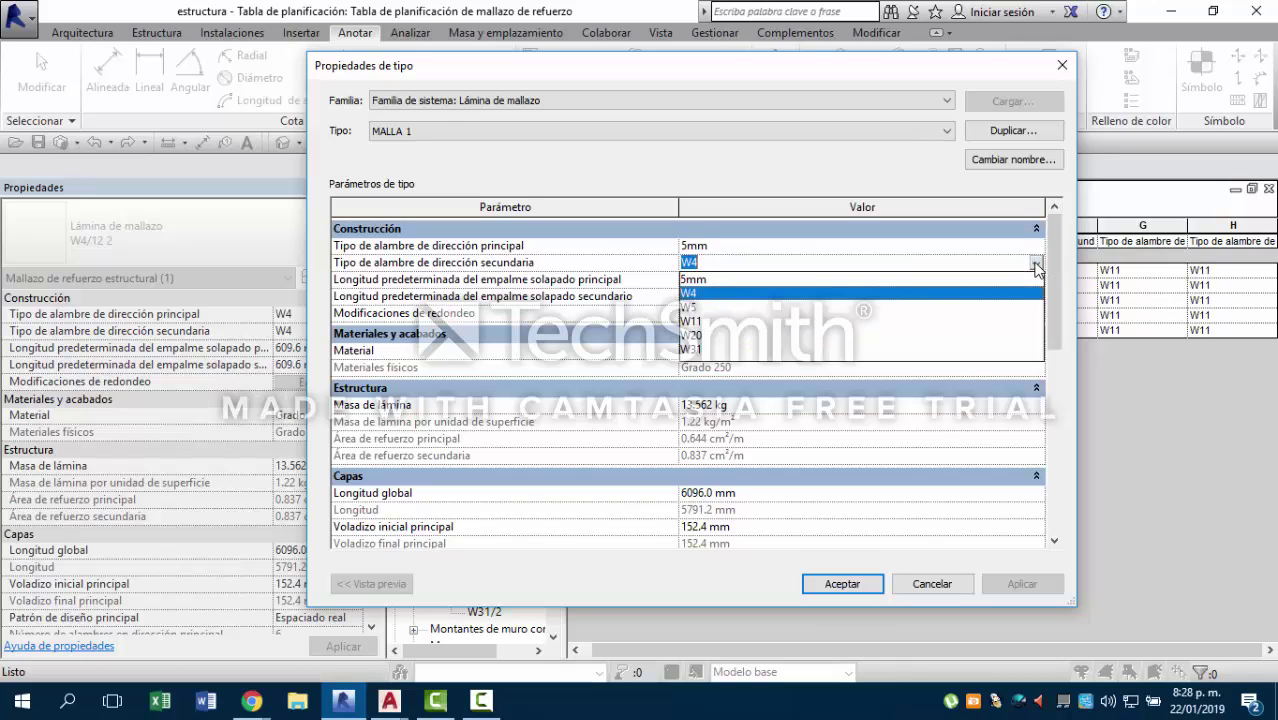
left_click(690, 306)
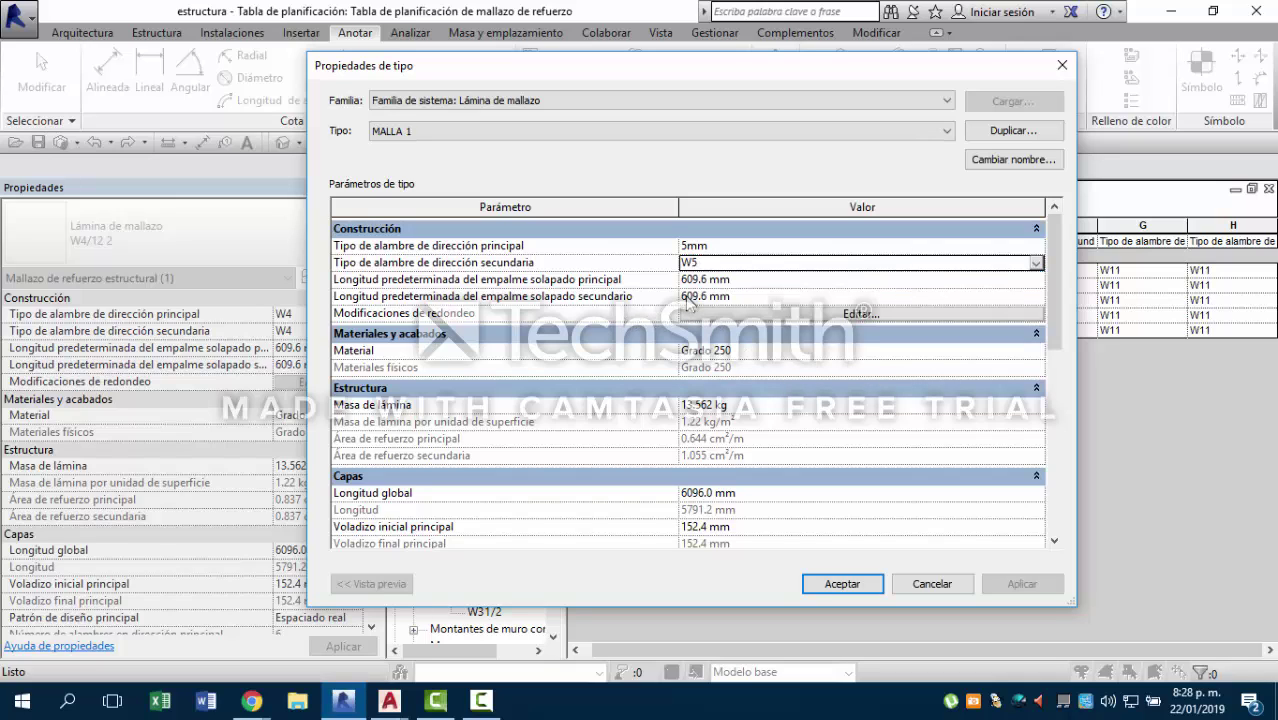
left_click(1037, 262)
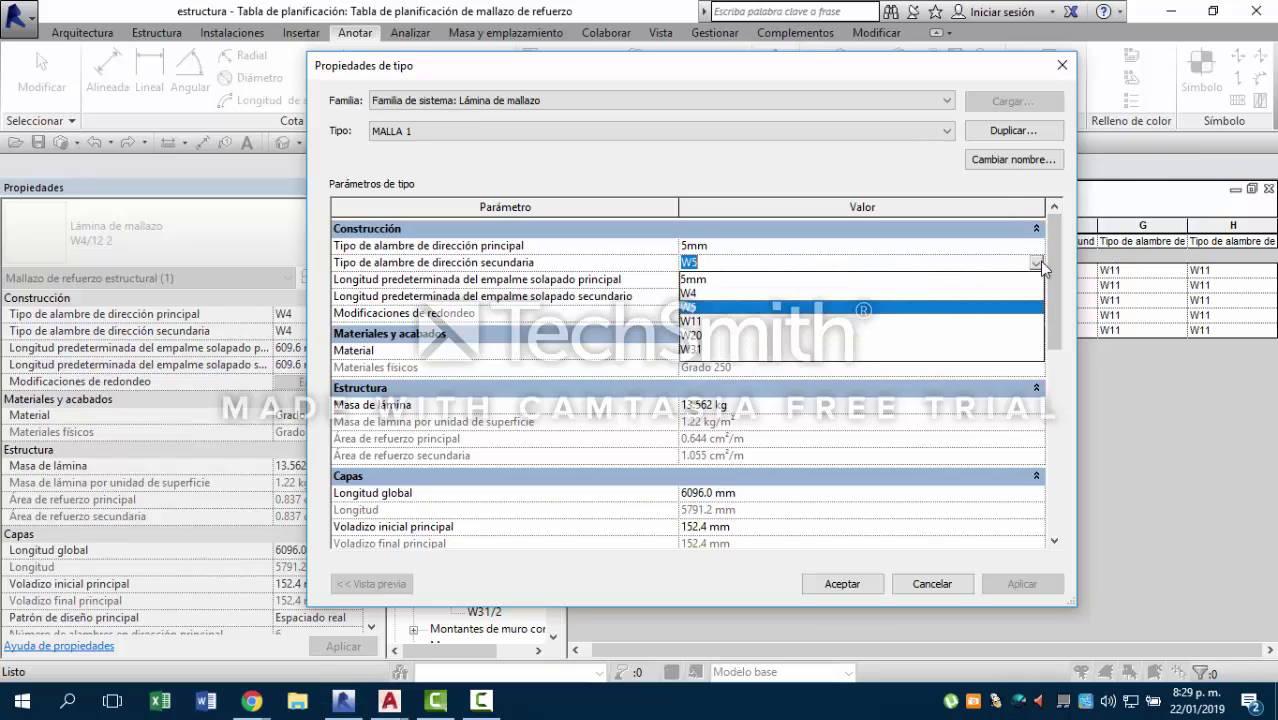
left_click(759, 280)
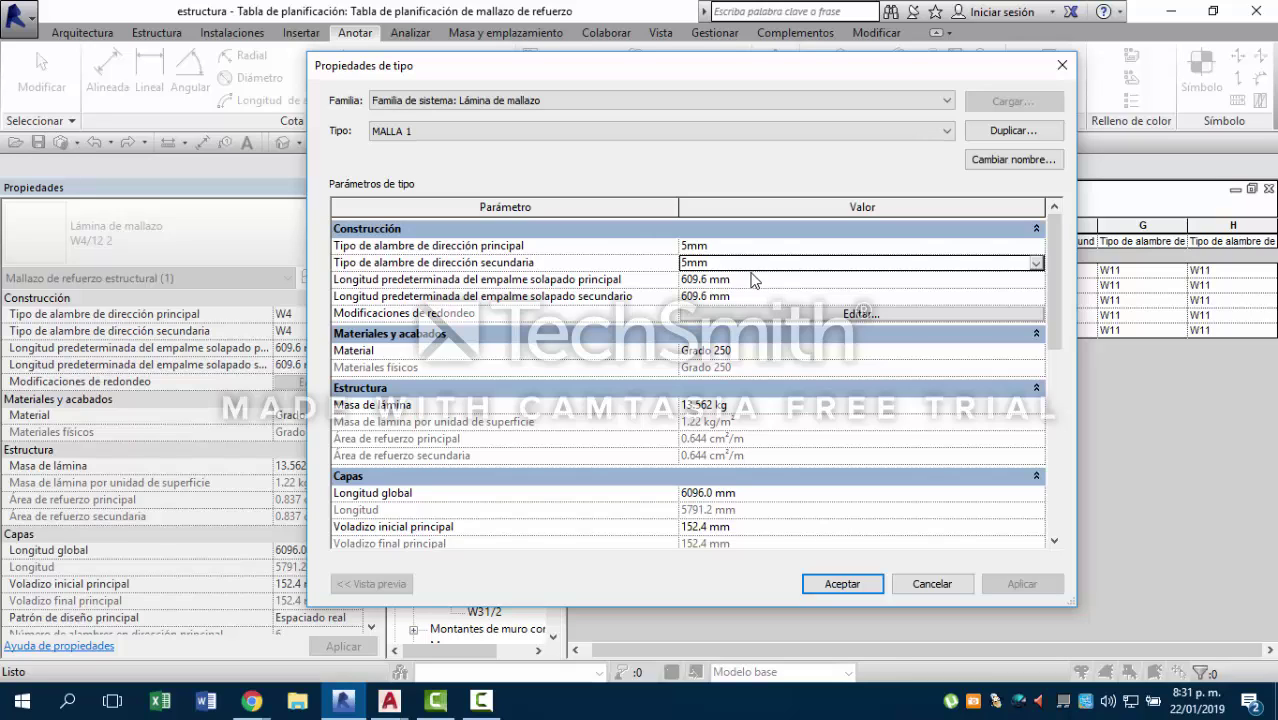
Set the default main and secondary lap splice lengths of MALLA 1 to 150 mm.
left_click(748, 280)
type("150")
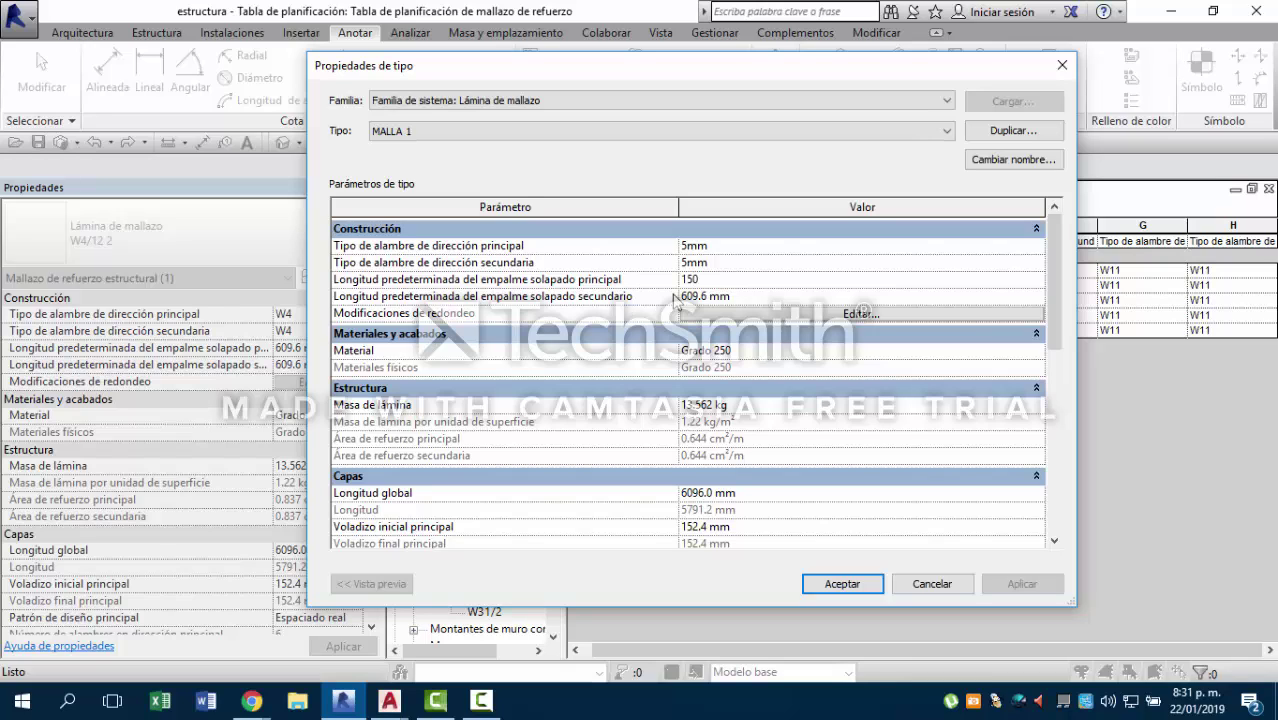
left_click(728, 297)
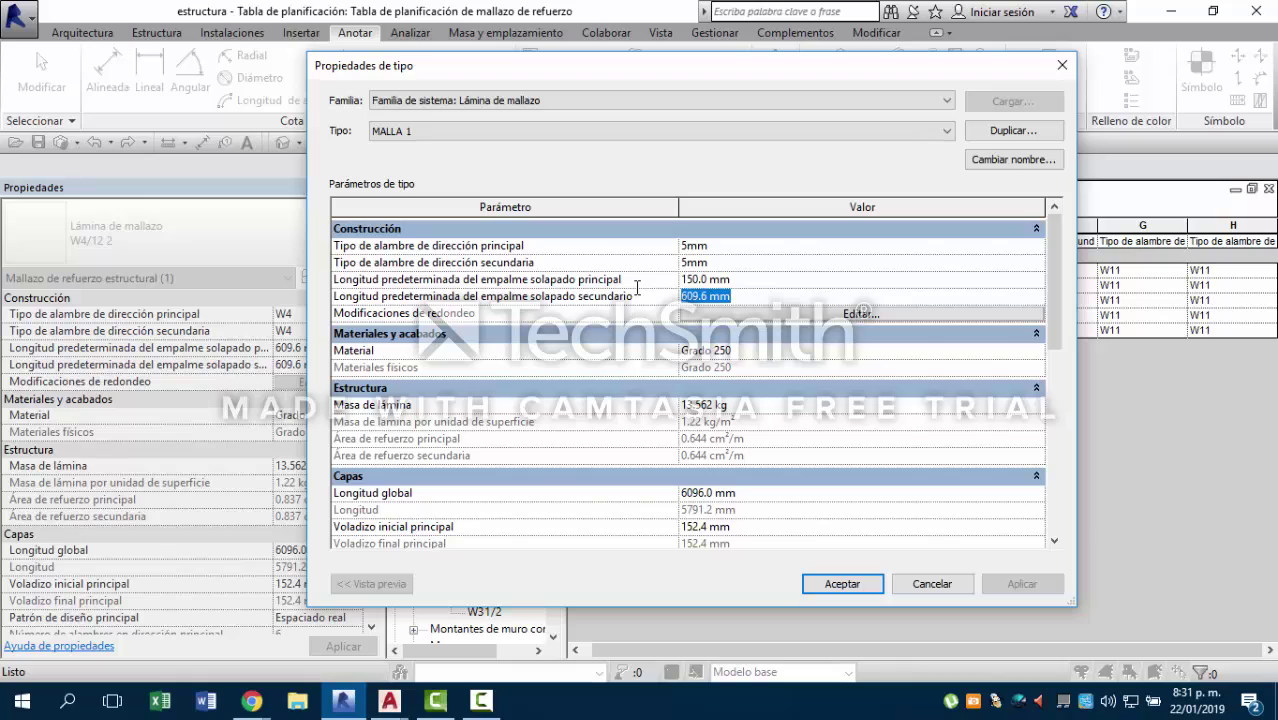
type("150")
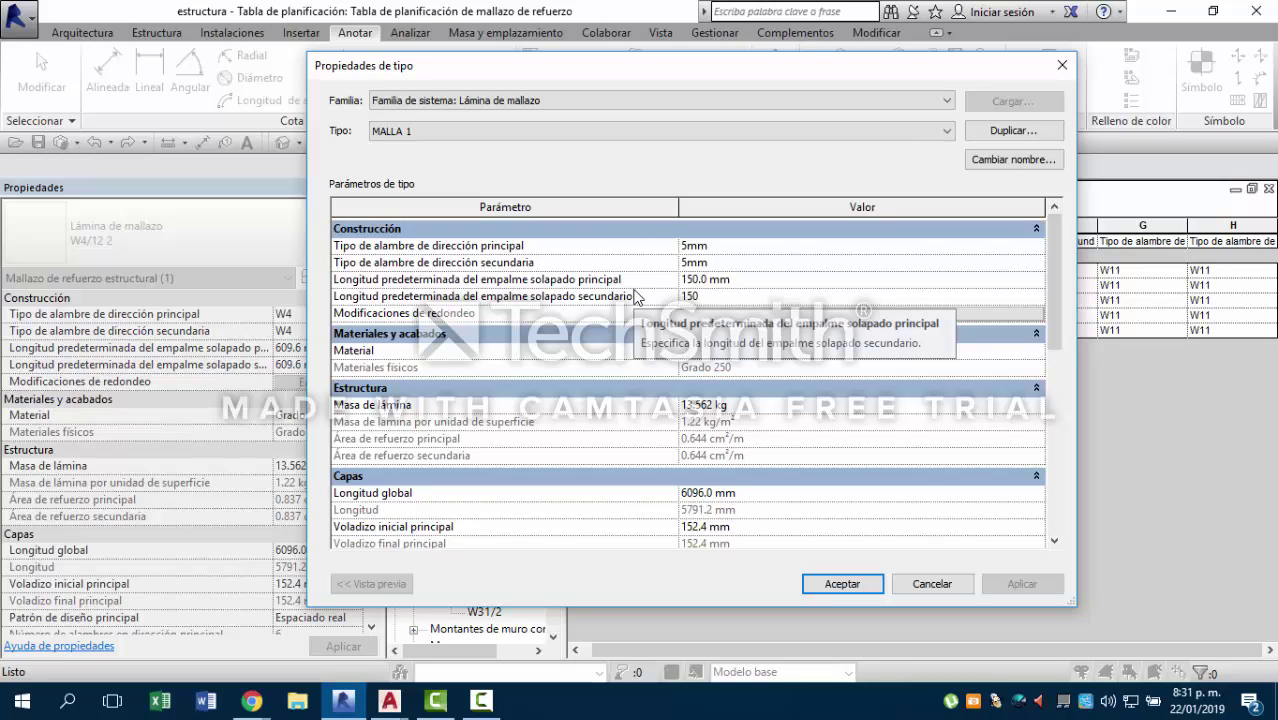
left_click(776, 285)
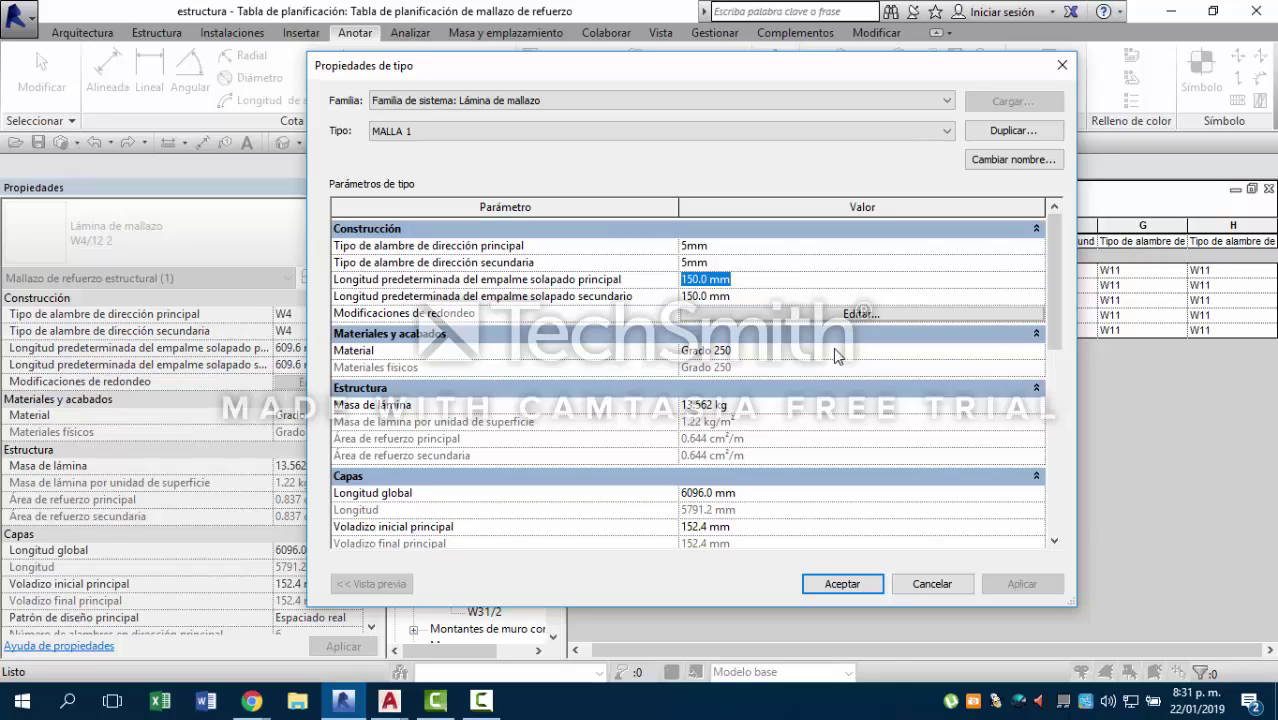
Set MALLA 1's Longitud global to 6000 mm, and both Voladizo inicial principal and Espaciado principal to 150 mm.
left_click(786, 497)
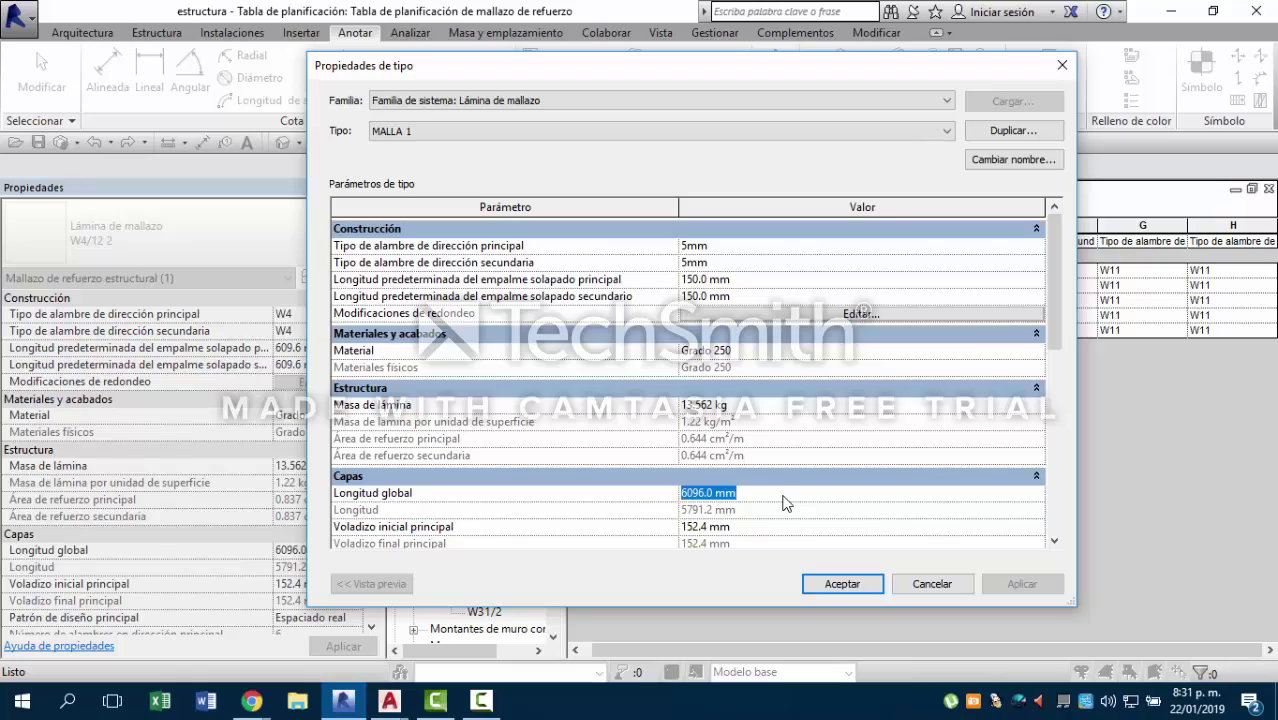
type("6000")
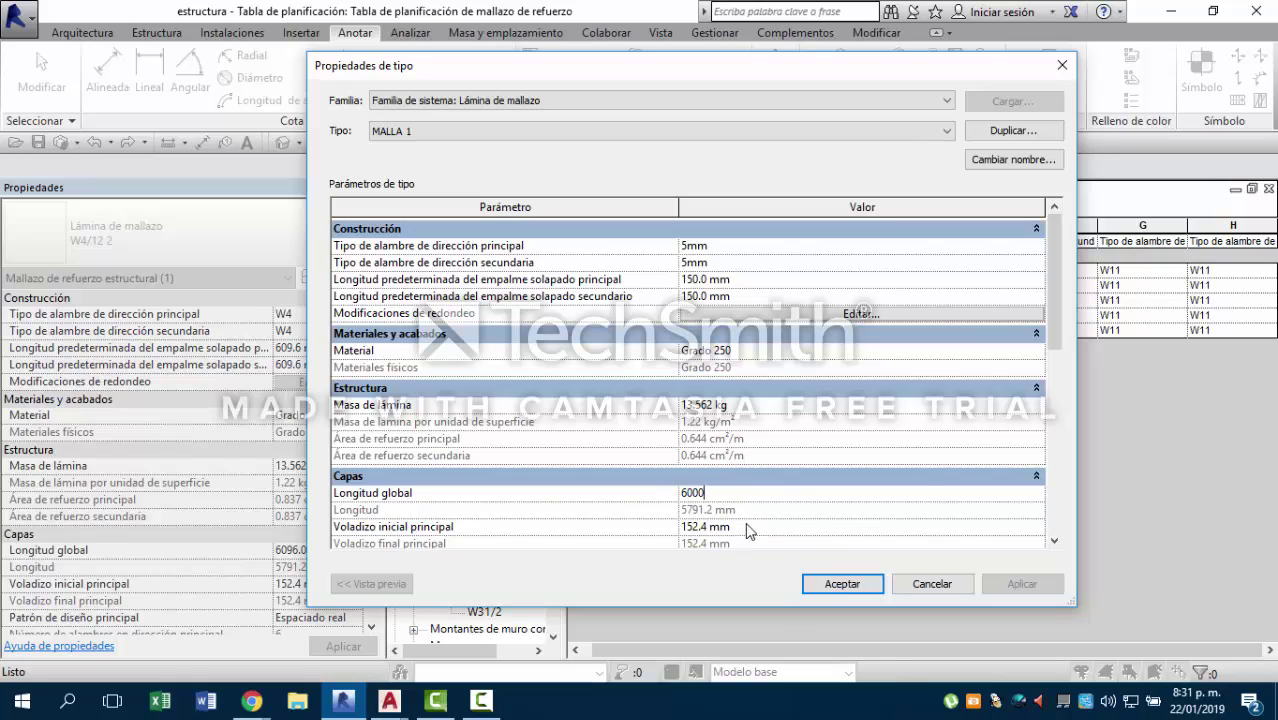
key("Tab")
scroll(779, 506, "down", 4)
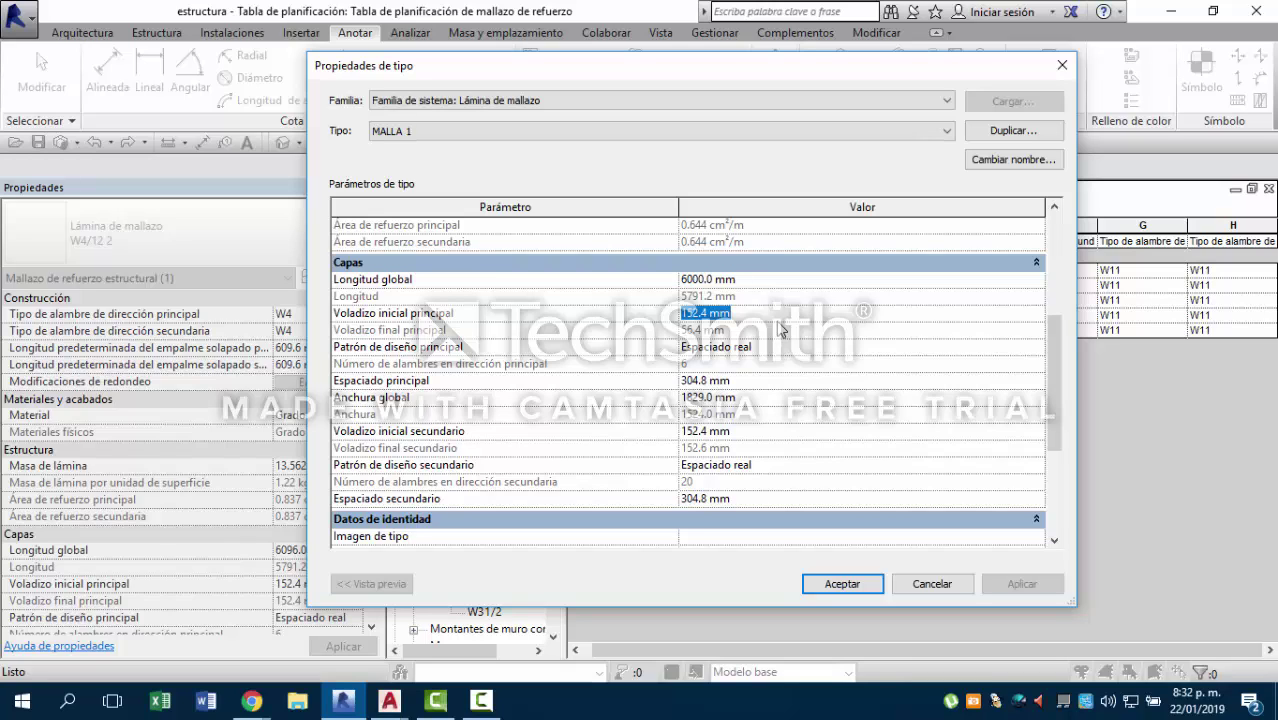
type("150")
left_click(745, 382)
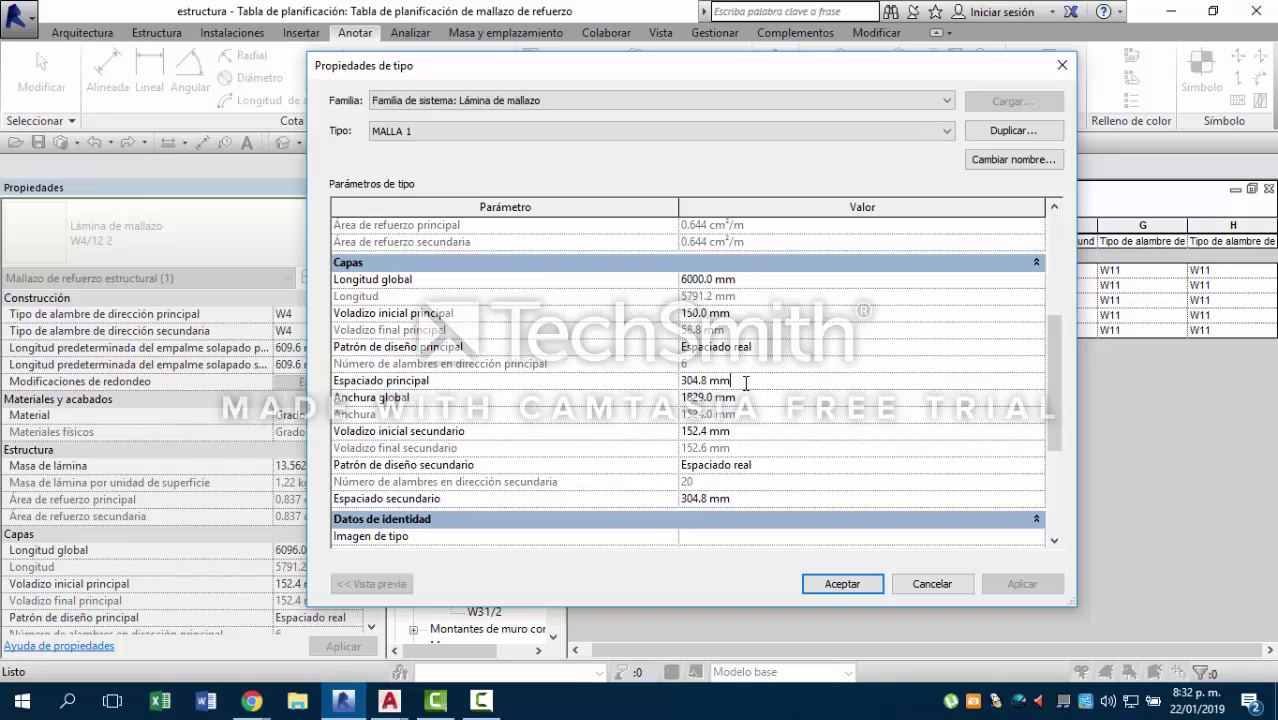
type("150")
Set MALLA 1's Voladizo inicial secundario and Espaciado secundario to 150 mm and accept the type properties.
left_click(760, 401)
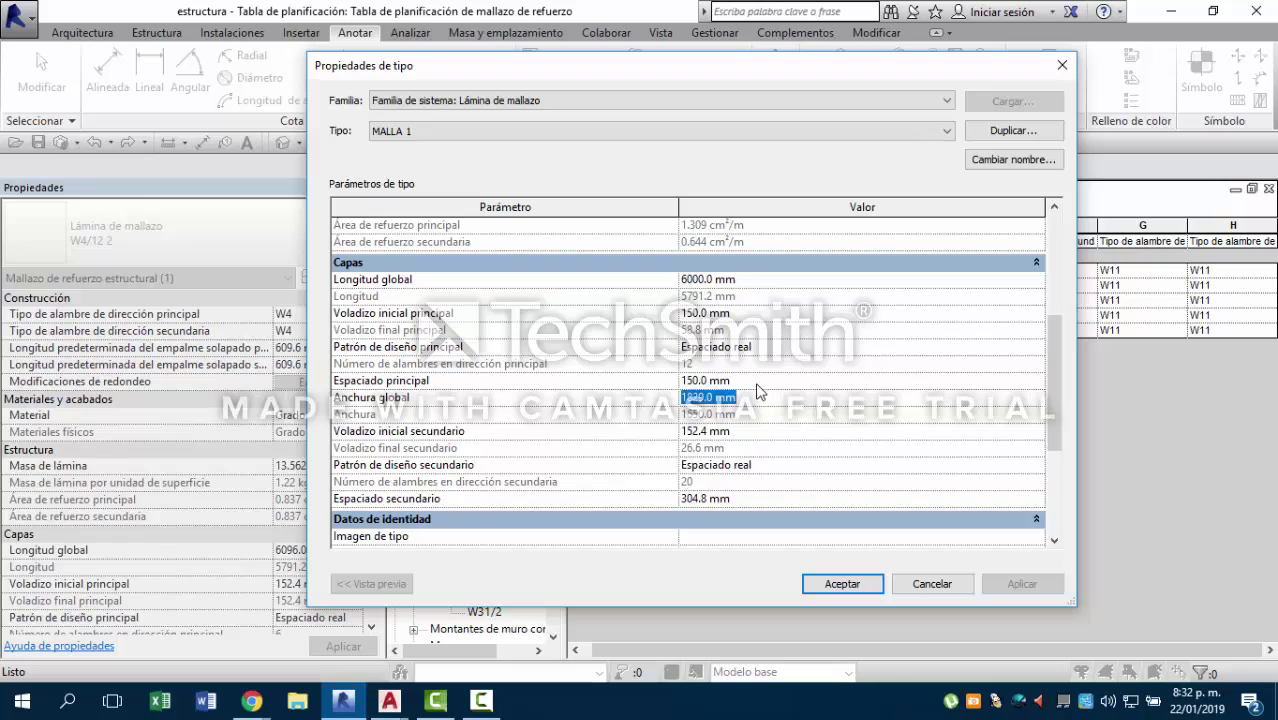
left_click(745, 433)
left_click(746, 432)
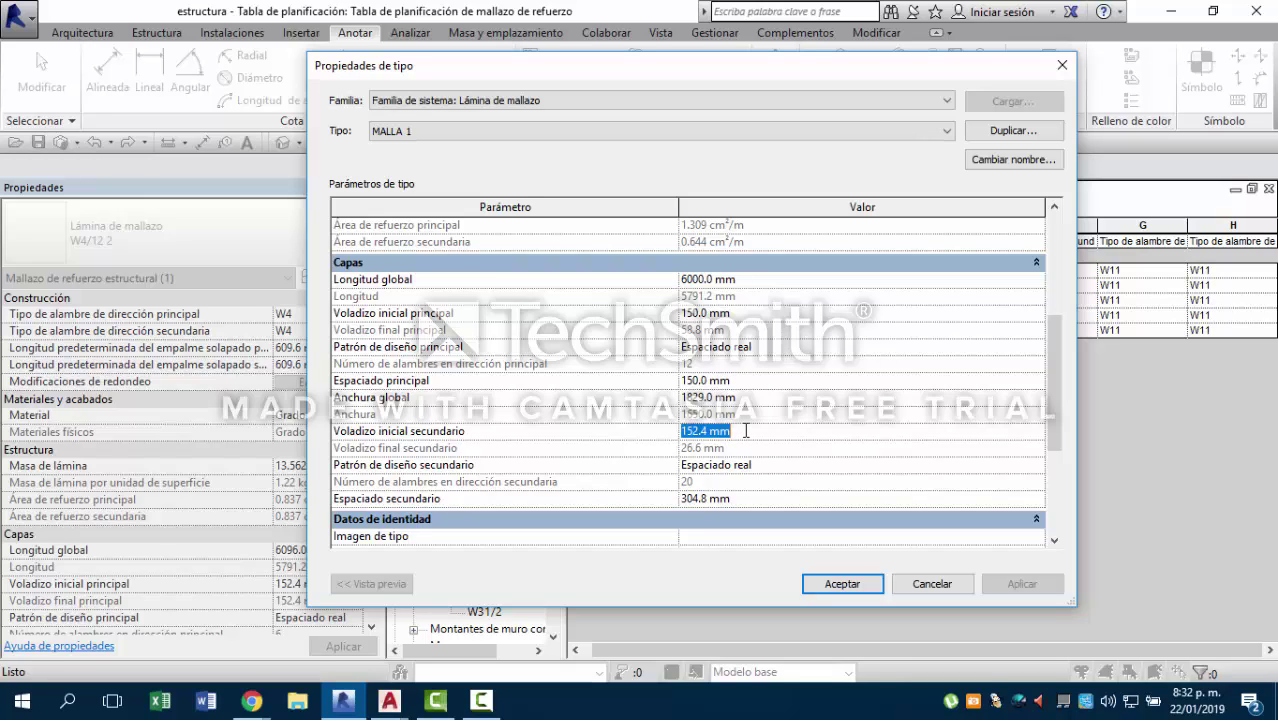
type("150")
left_click(731, 498)
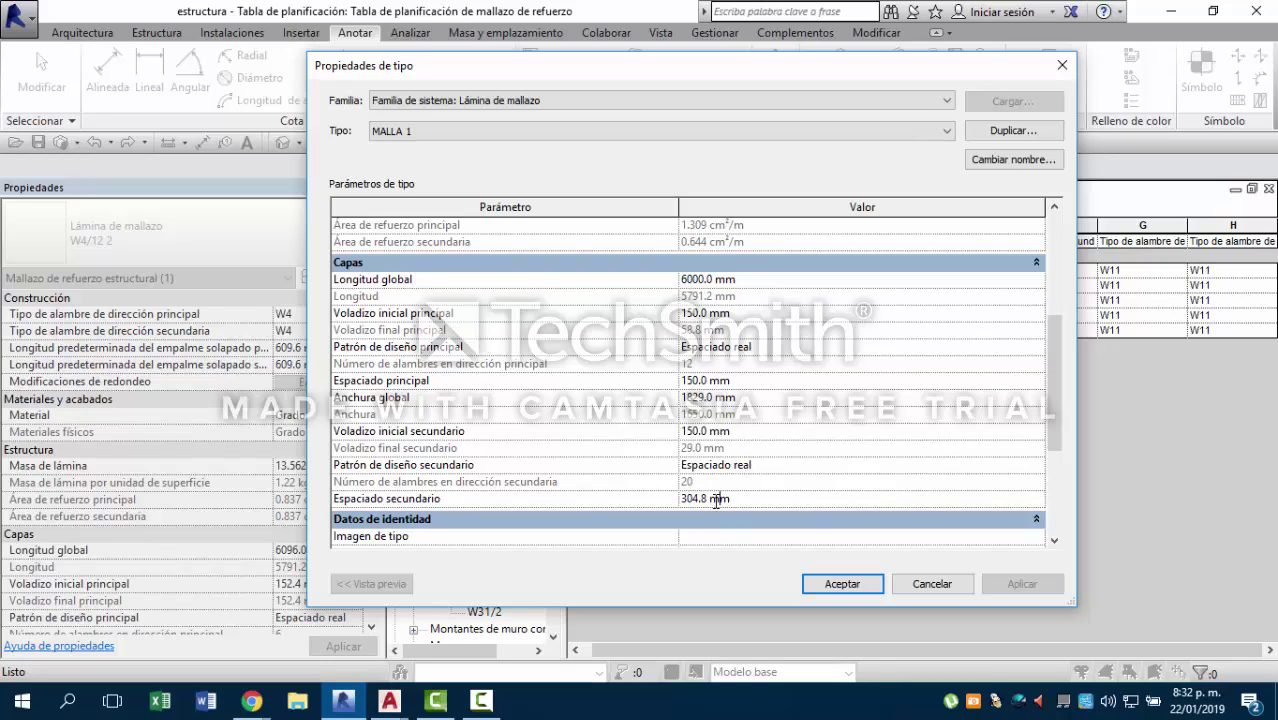
type("150")
left_click(853, 588)
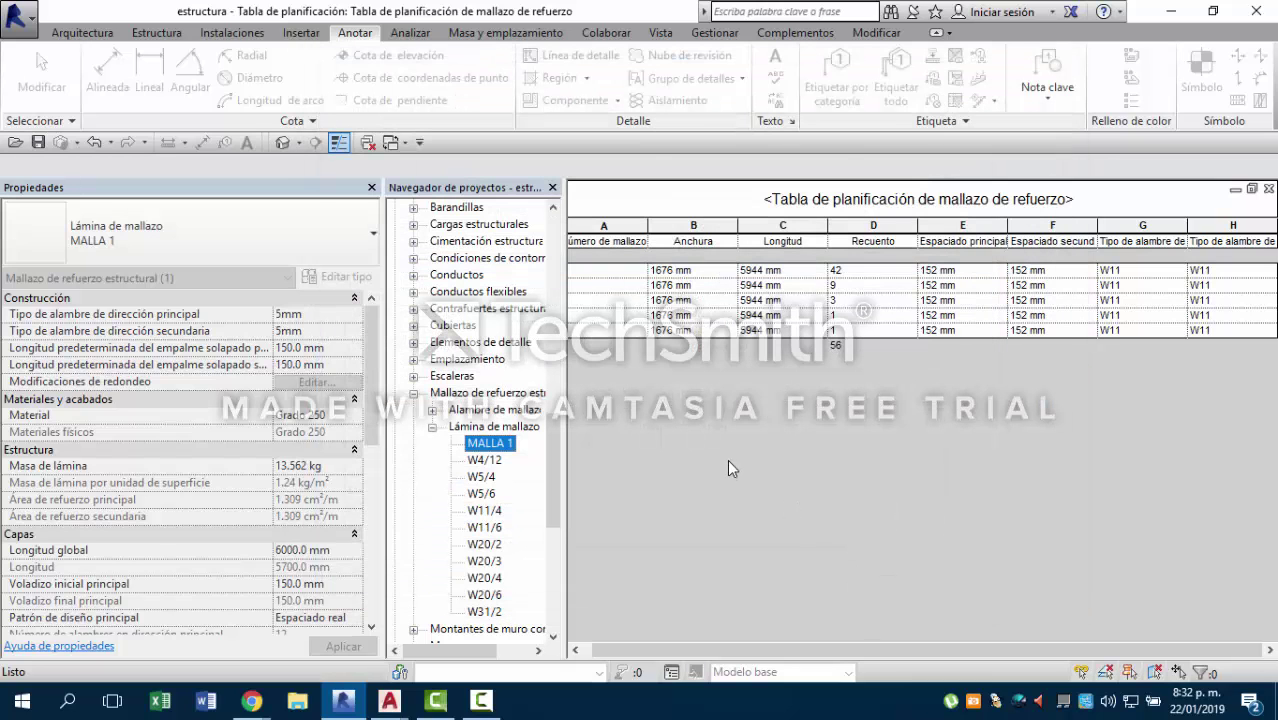
Open the Piso 3 REFUERZO INFERIOR1 structural plan from the project browser.
left_click(726, 451)
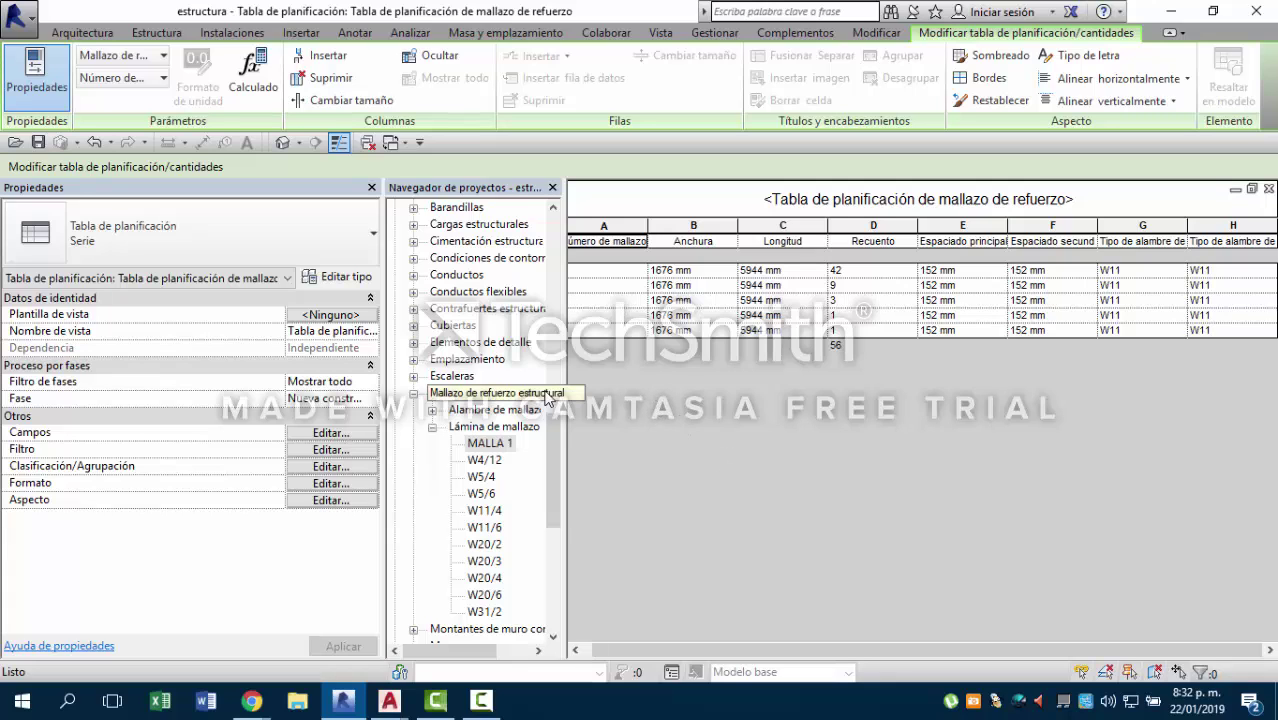
scroll(548, 398, "up", 4)
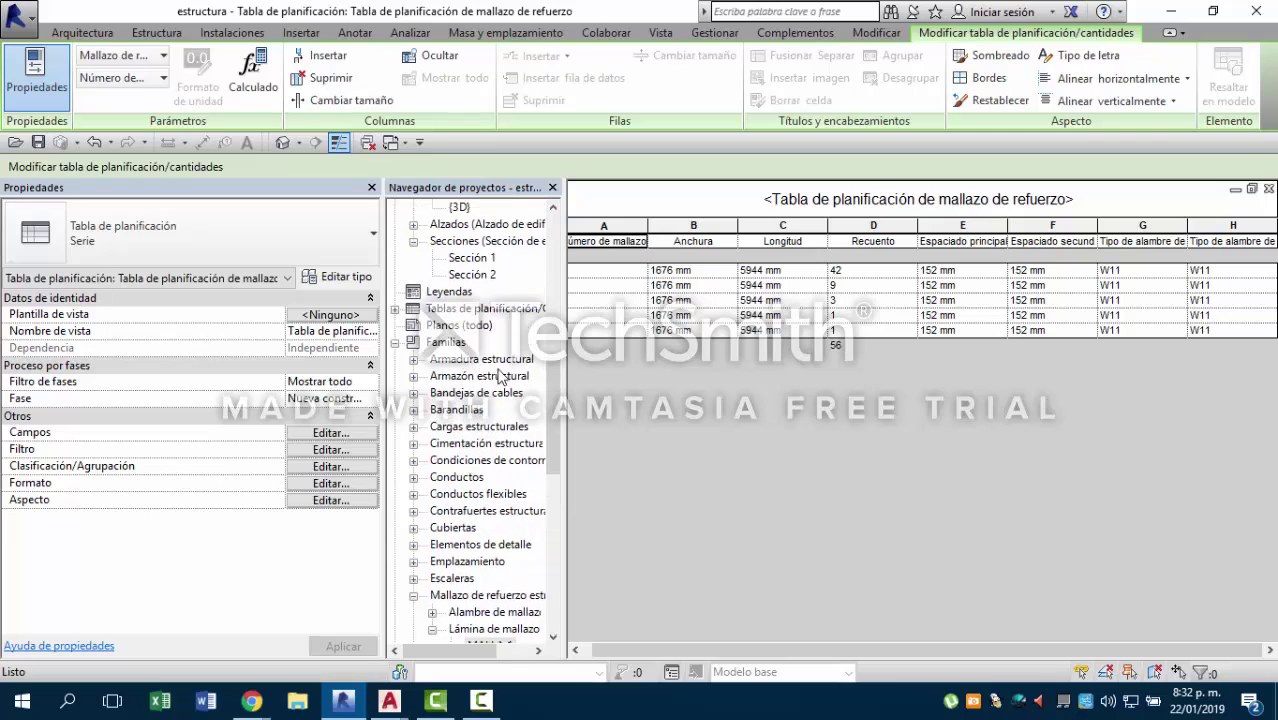
scroll(500, 378, "up", 5)
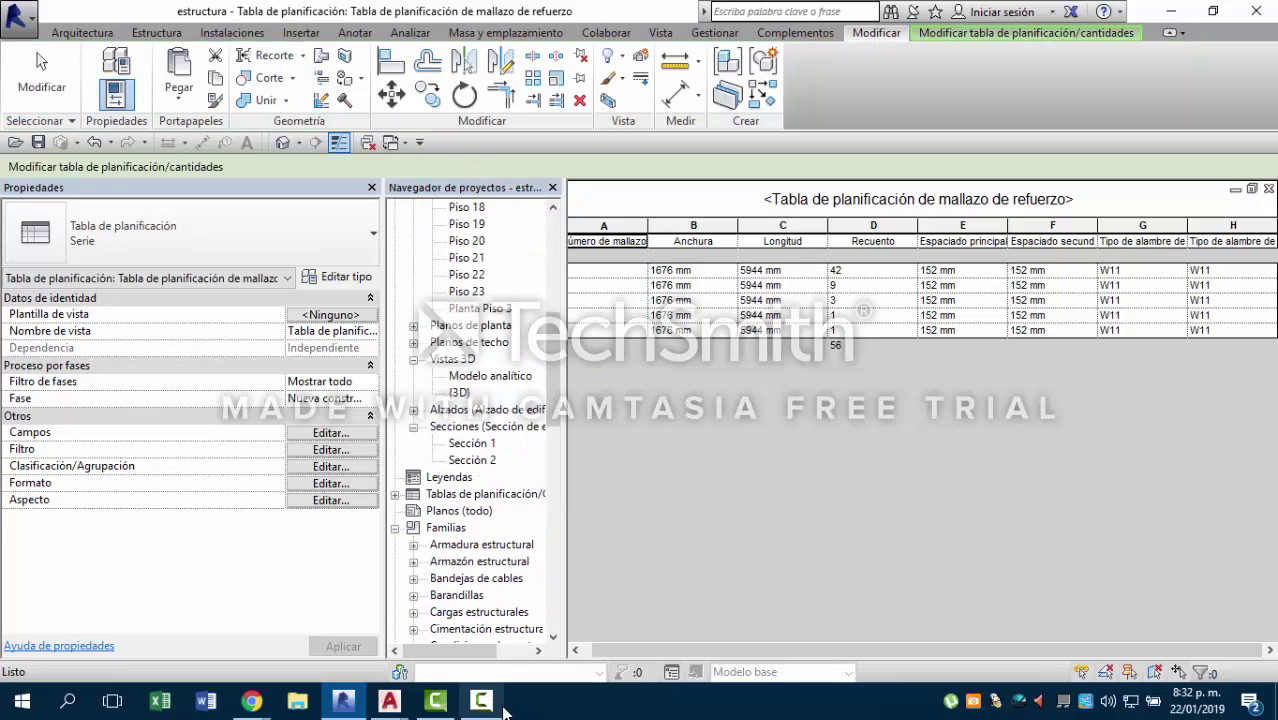
scroll(500, 442, "up", 8)
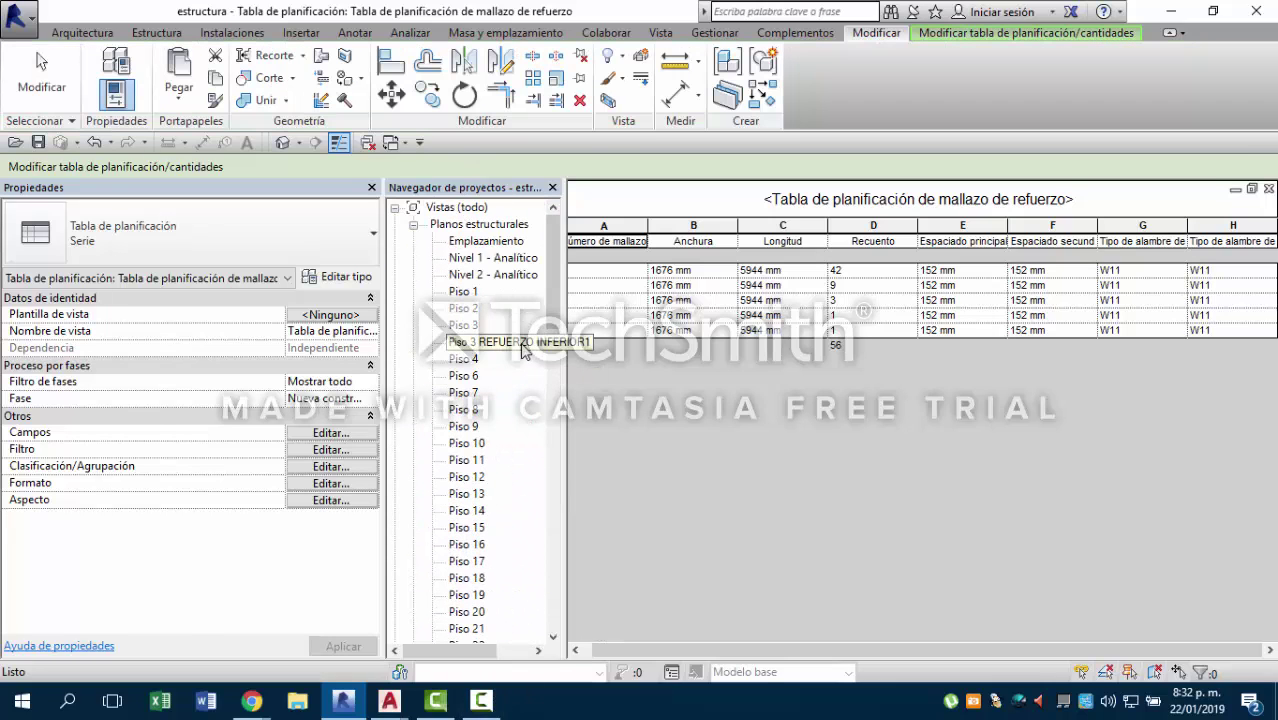
double_click(520, 343)
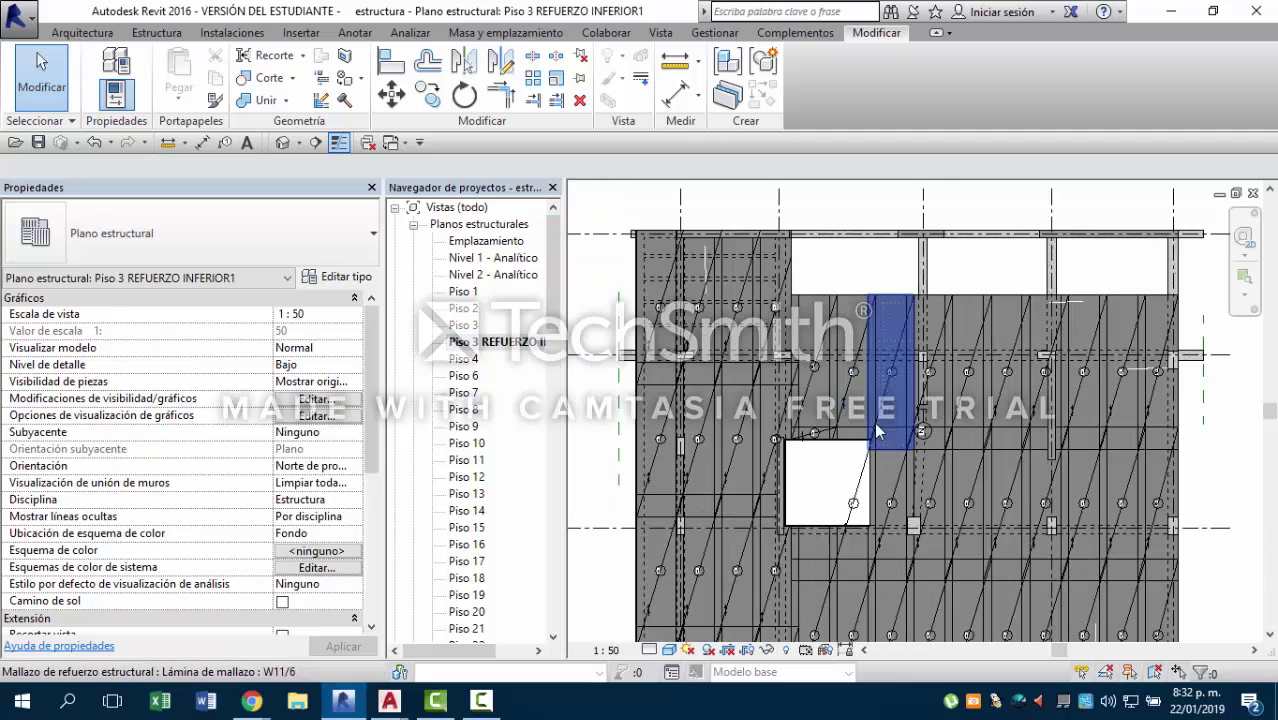
Change the Lámina de mallazo of the structural mesh area on the Piso 3 slab to MALLA 1.
scroll(985, 480, "down", 4)
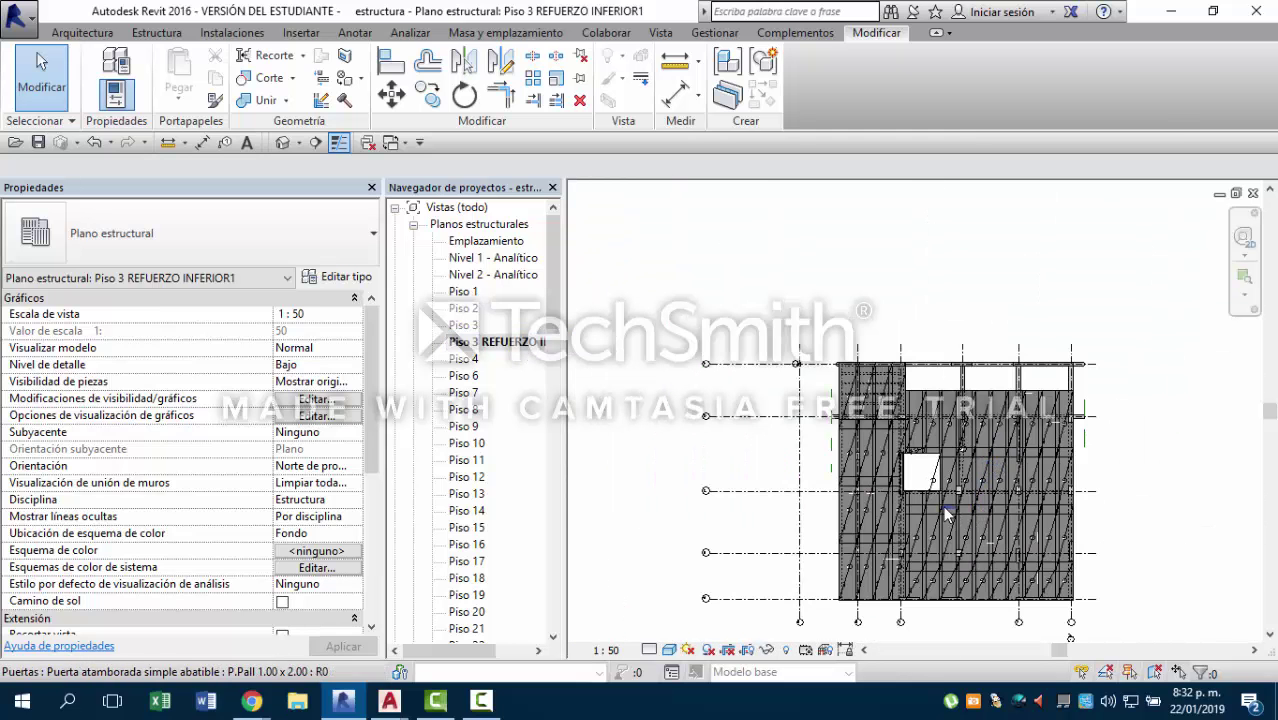
scroll(999, 509, "up", 2)
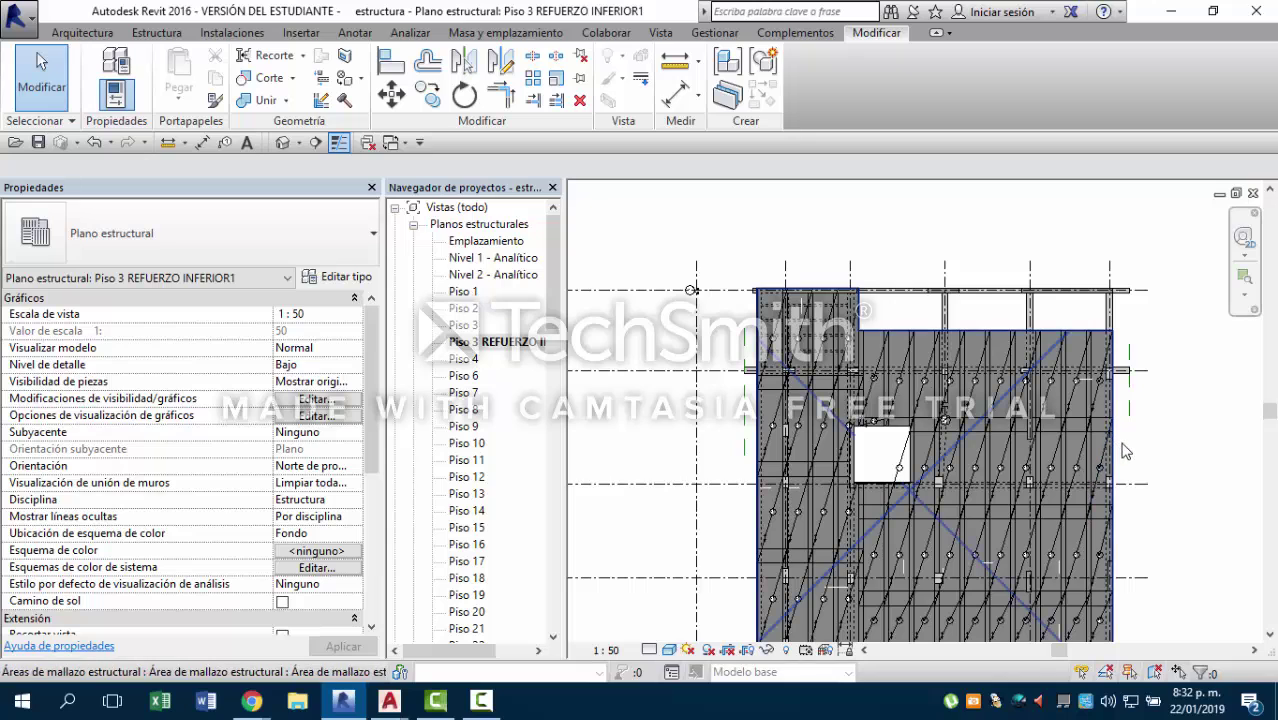
left_click(1121, 451)
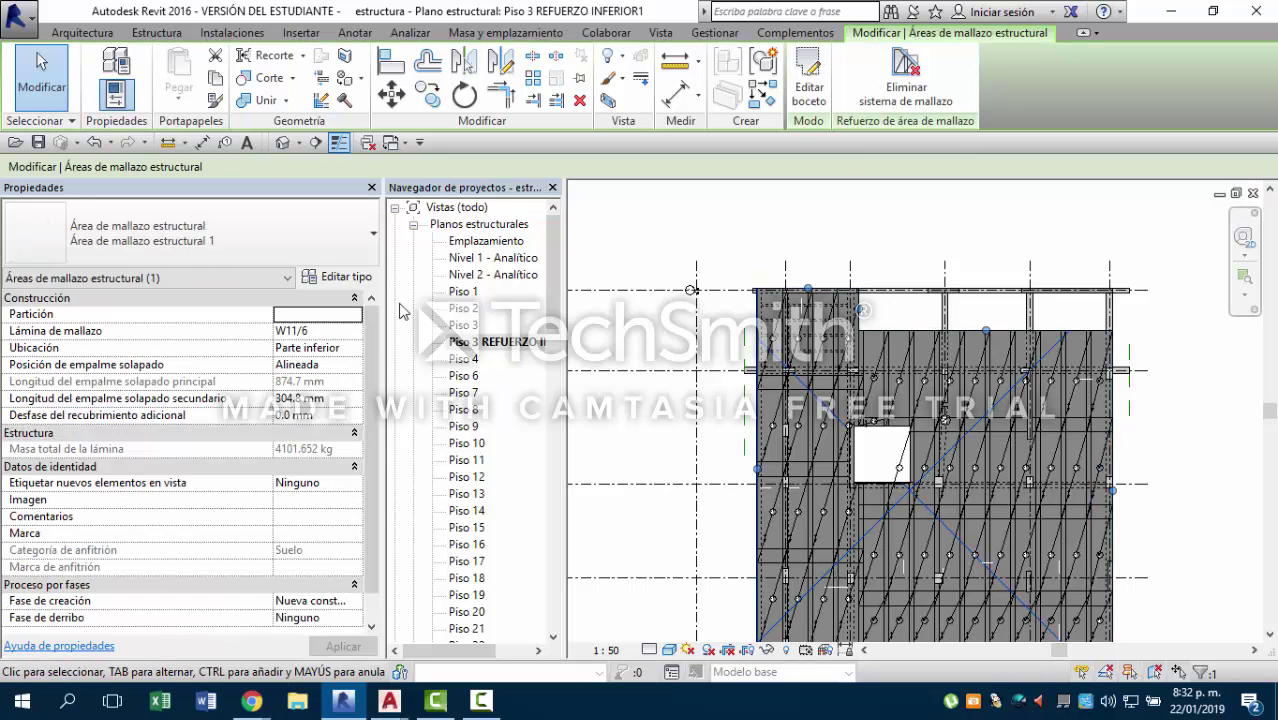
left_click(335, 335)
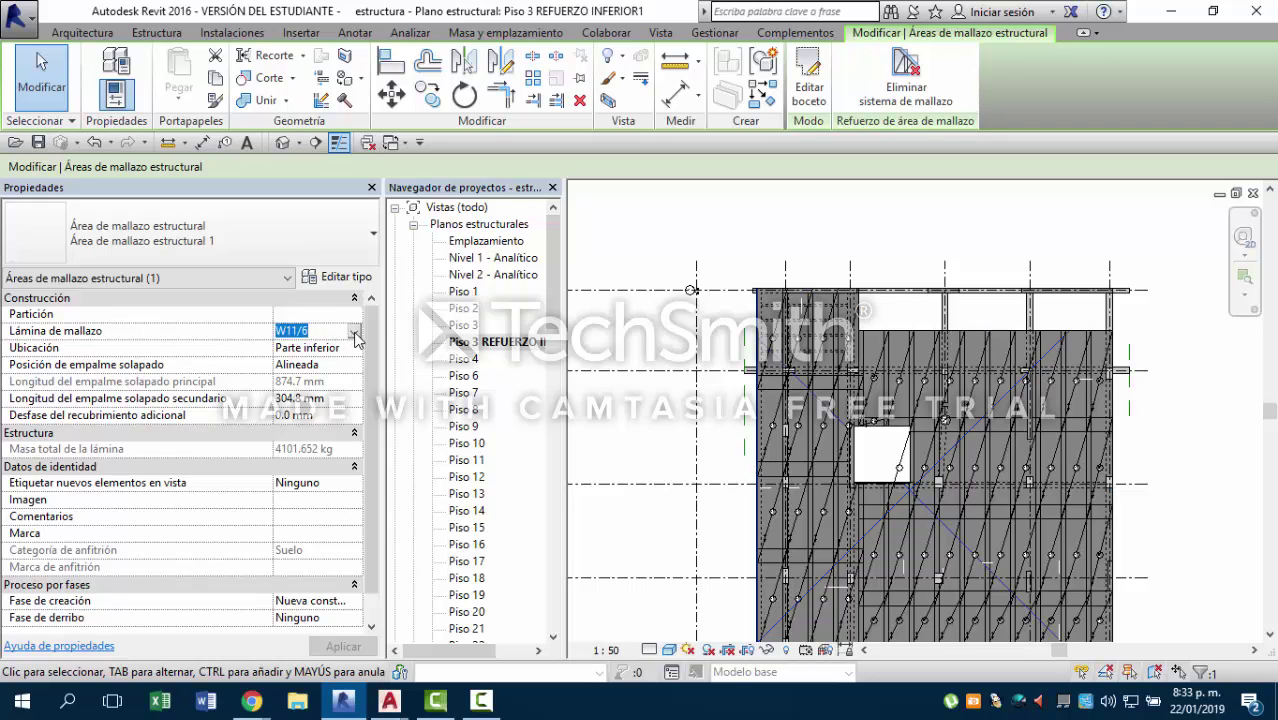
left_click(354, 331)
scroll(318, 364, "up", 3)
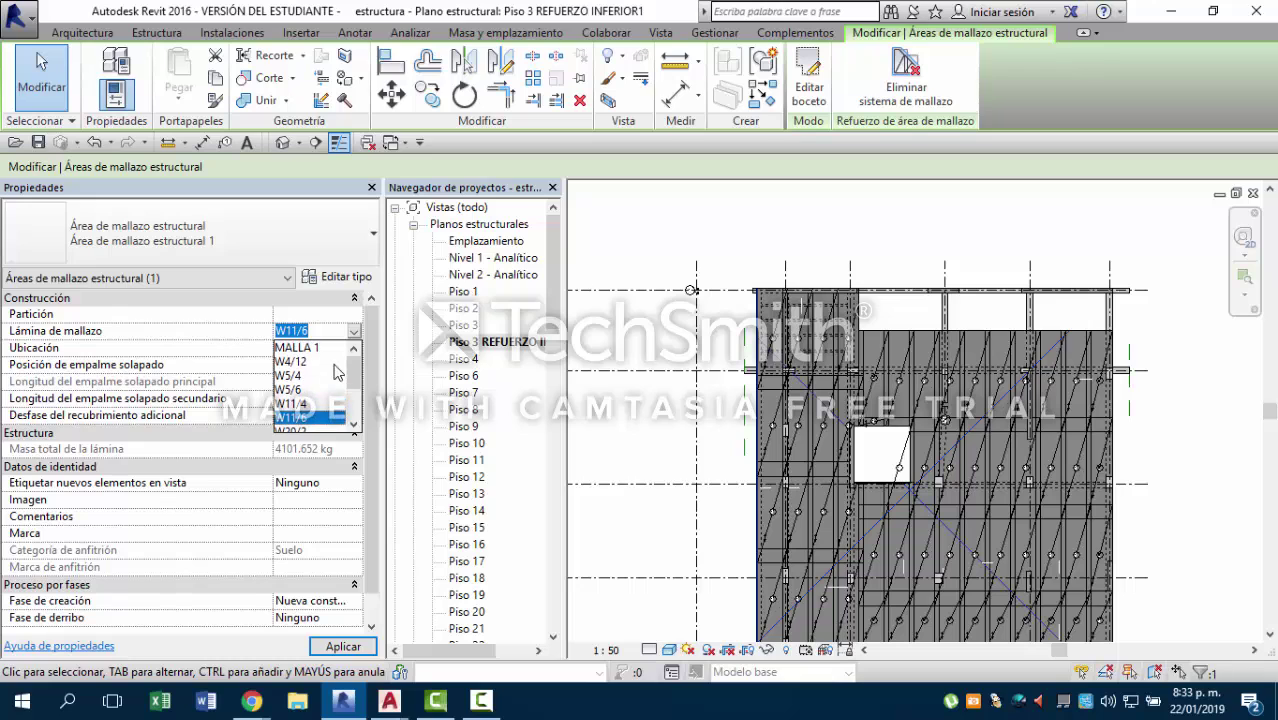
left_click(325, 348)
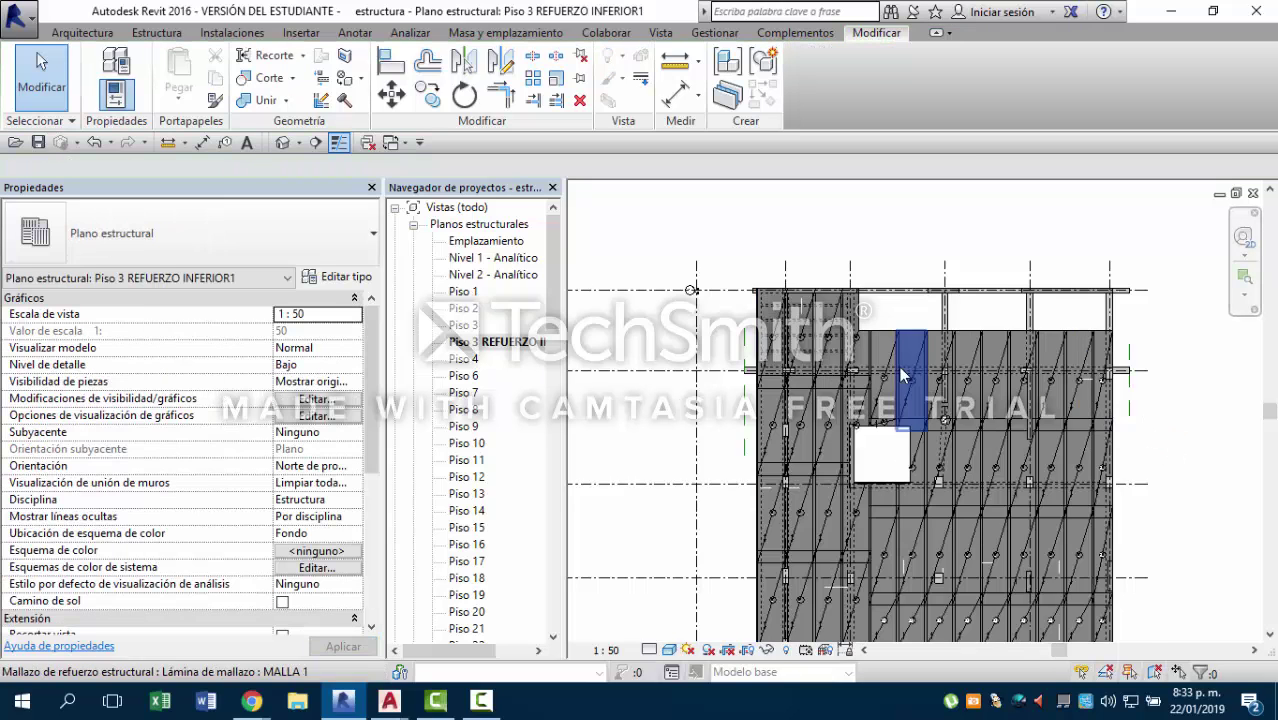
Check the mesh number tags in the plan and review the sheet rows in the reinforcement mesh schedule.
scroll(905, 400, "up", 5)
scroll(914, 412, "up", 2)
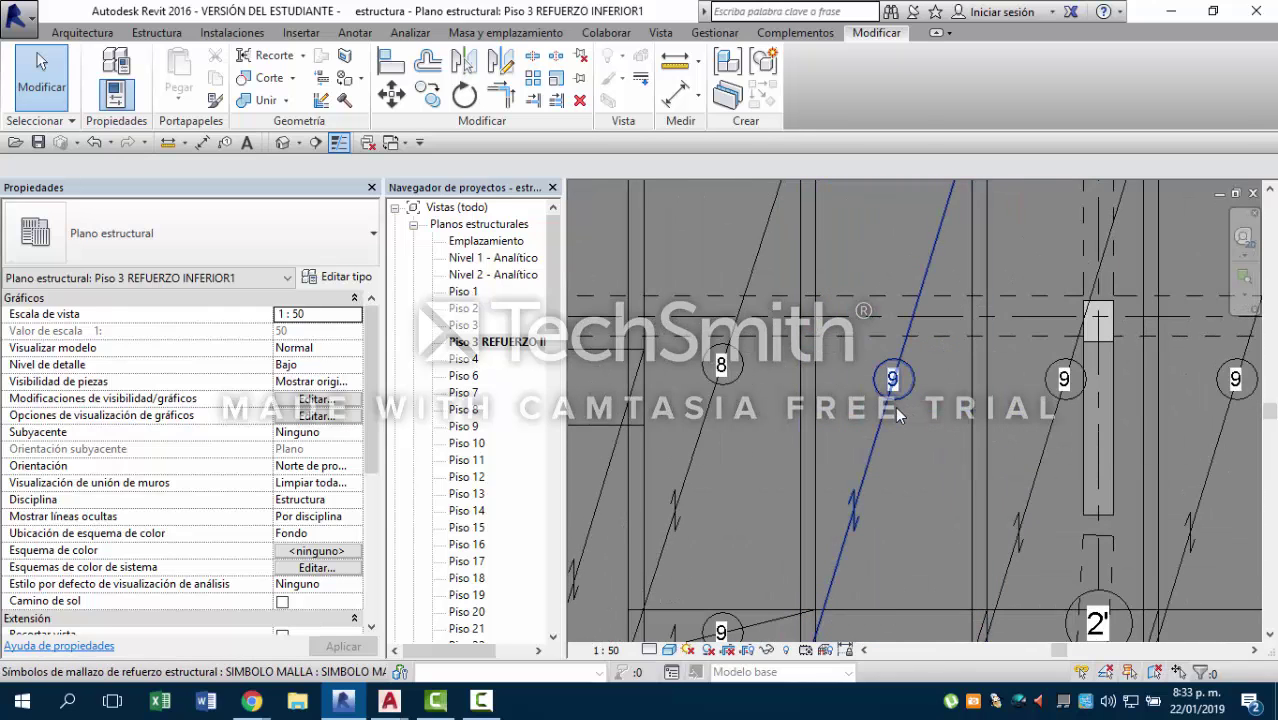
scroll(298, 514, "down", 5)
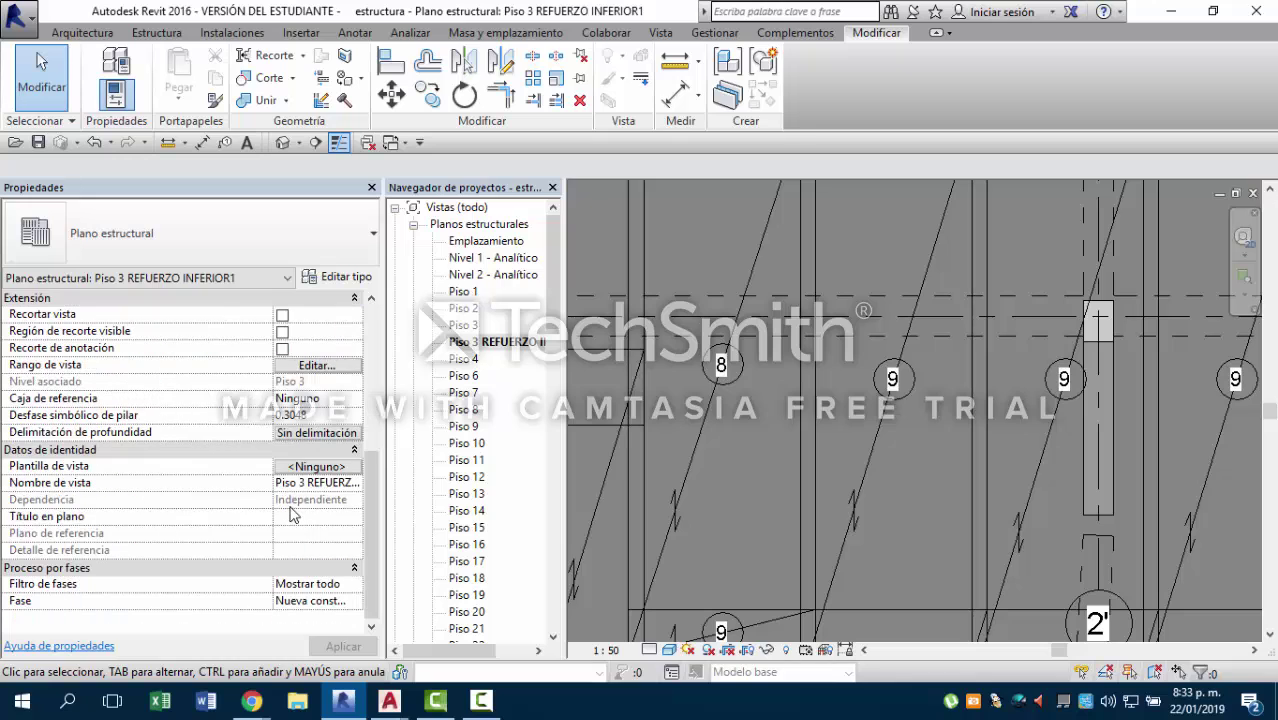
scroll(440, 540, "down", 8)
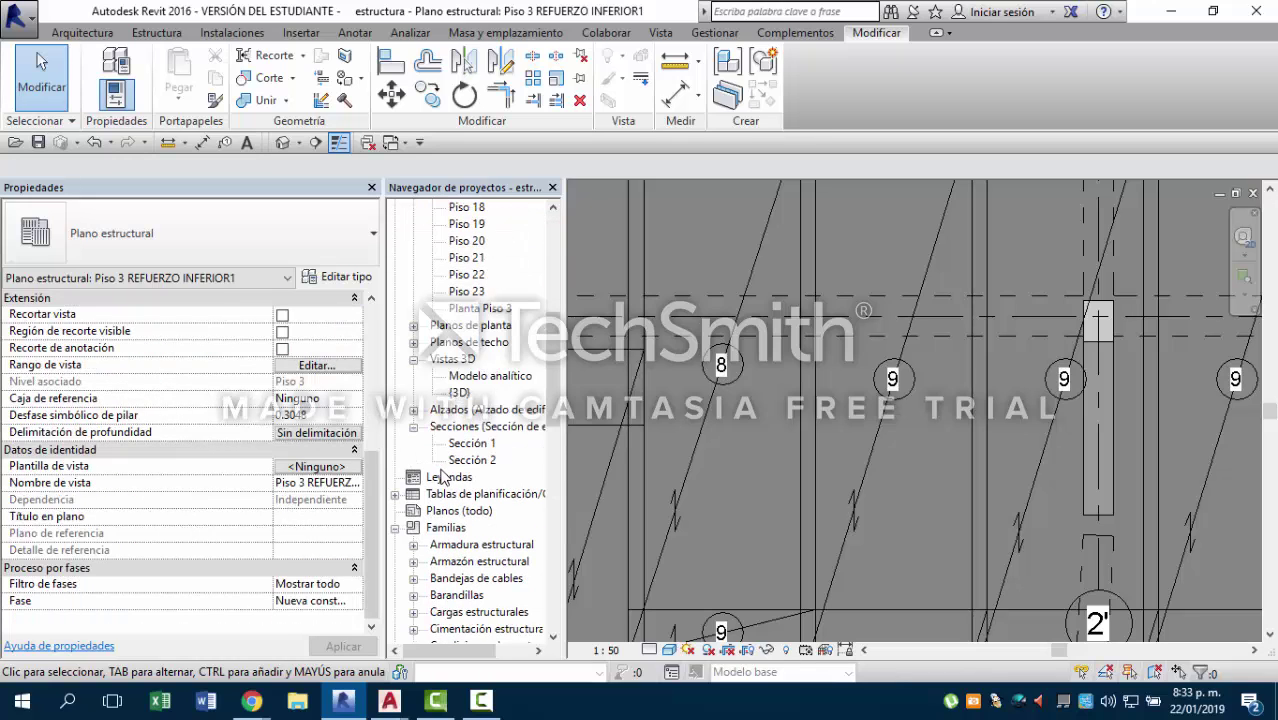
scroll(455, 525, "up", 1)
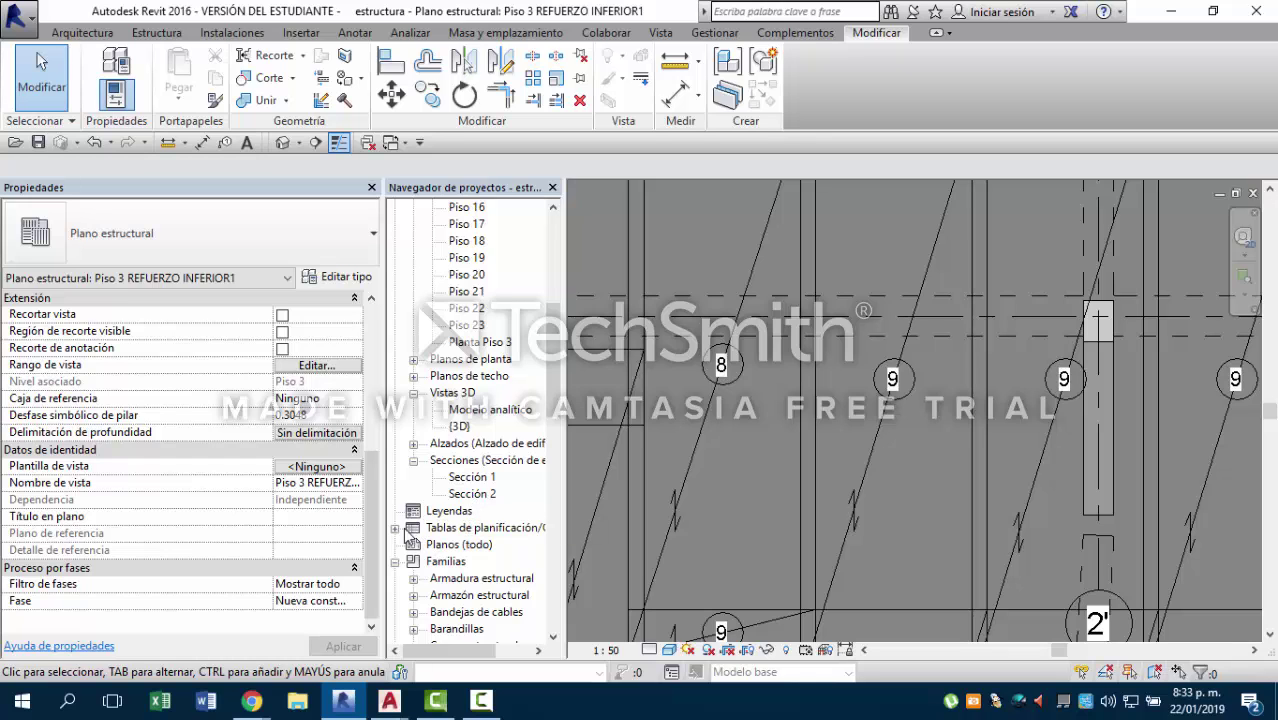
left_click(395, 528)
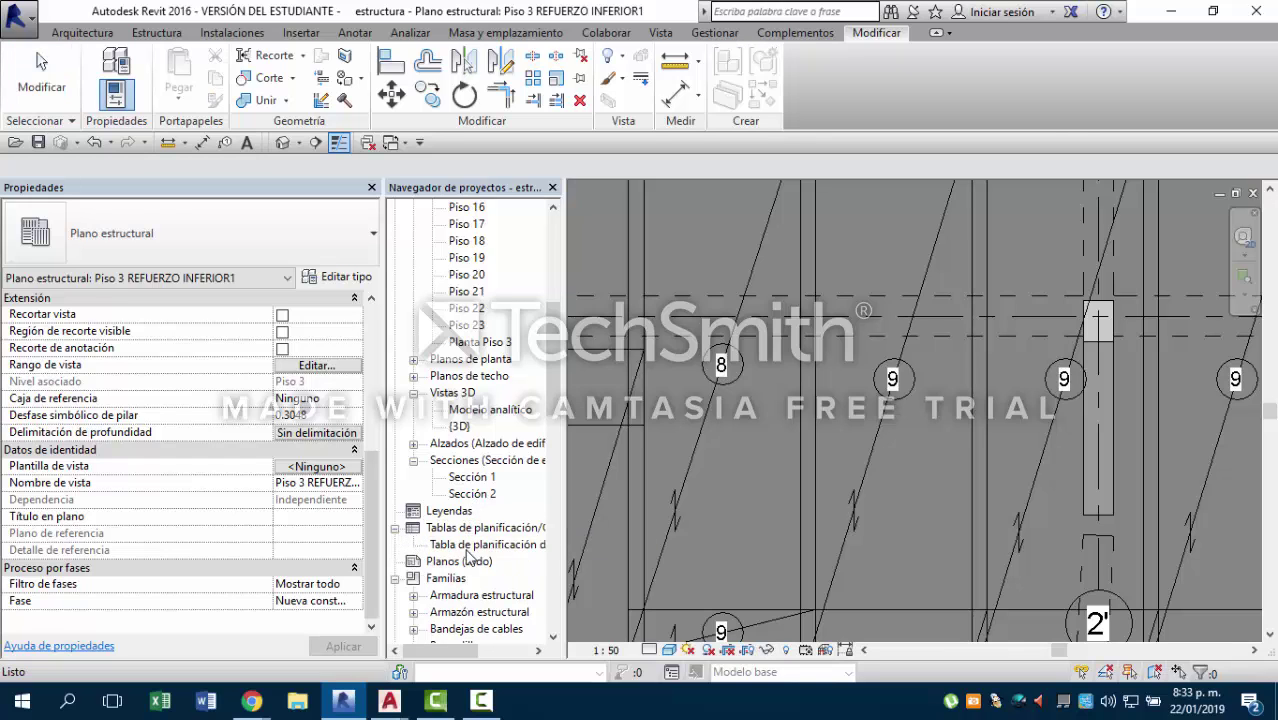
double_click(460, 545)
left_click(674, 303)
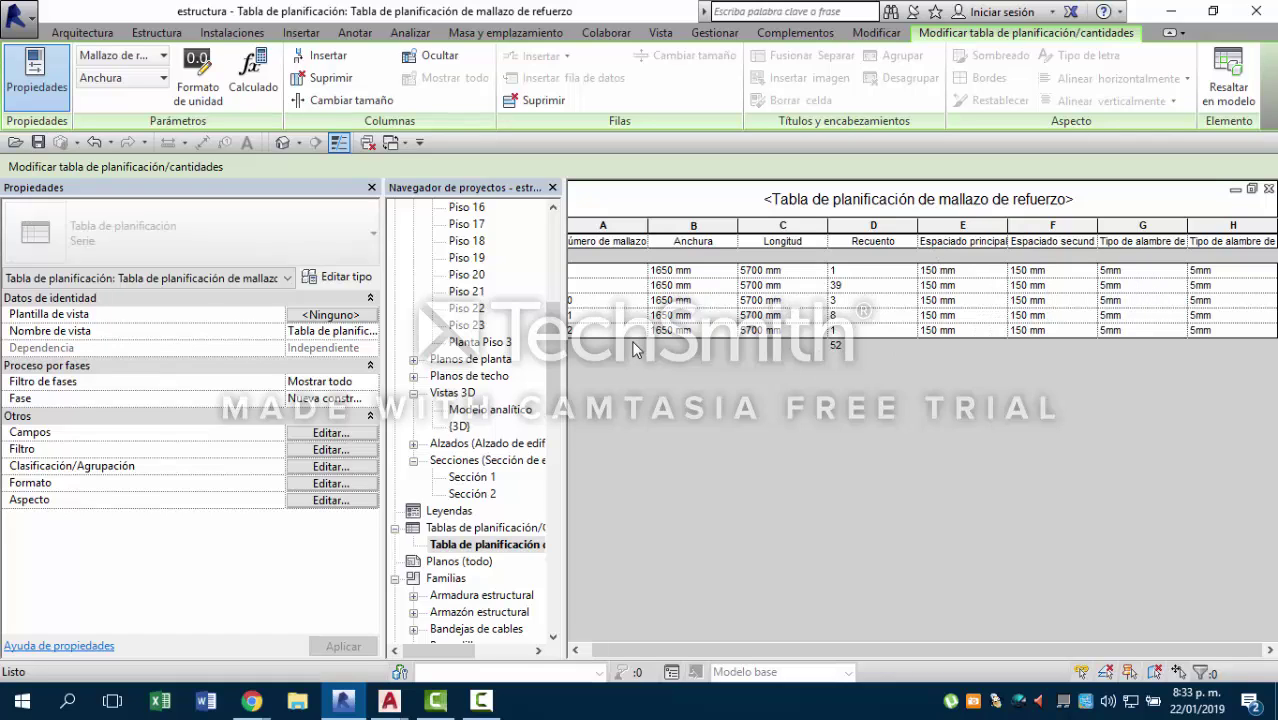
Return to the Piso 3 REFUERZO INFERIOR1 structural plan and clear the selection of mesh sheets.
left_click(613, 287)
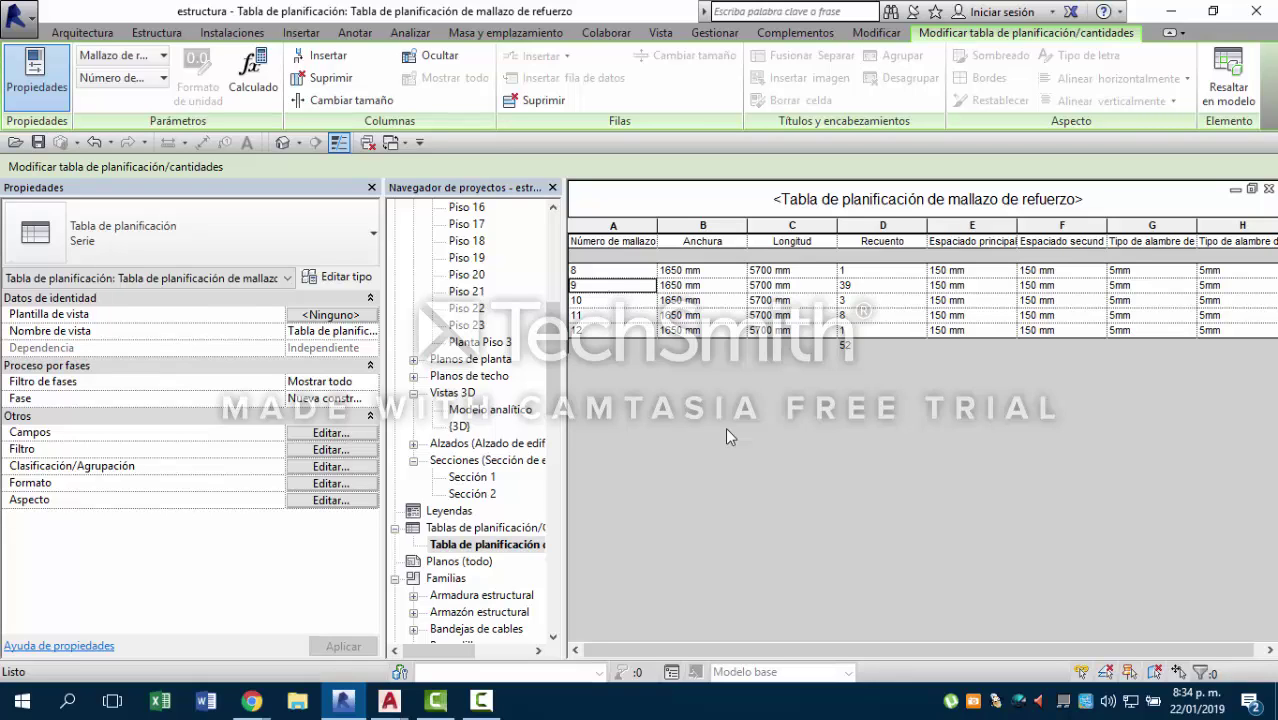
left_click(165, 38)
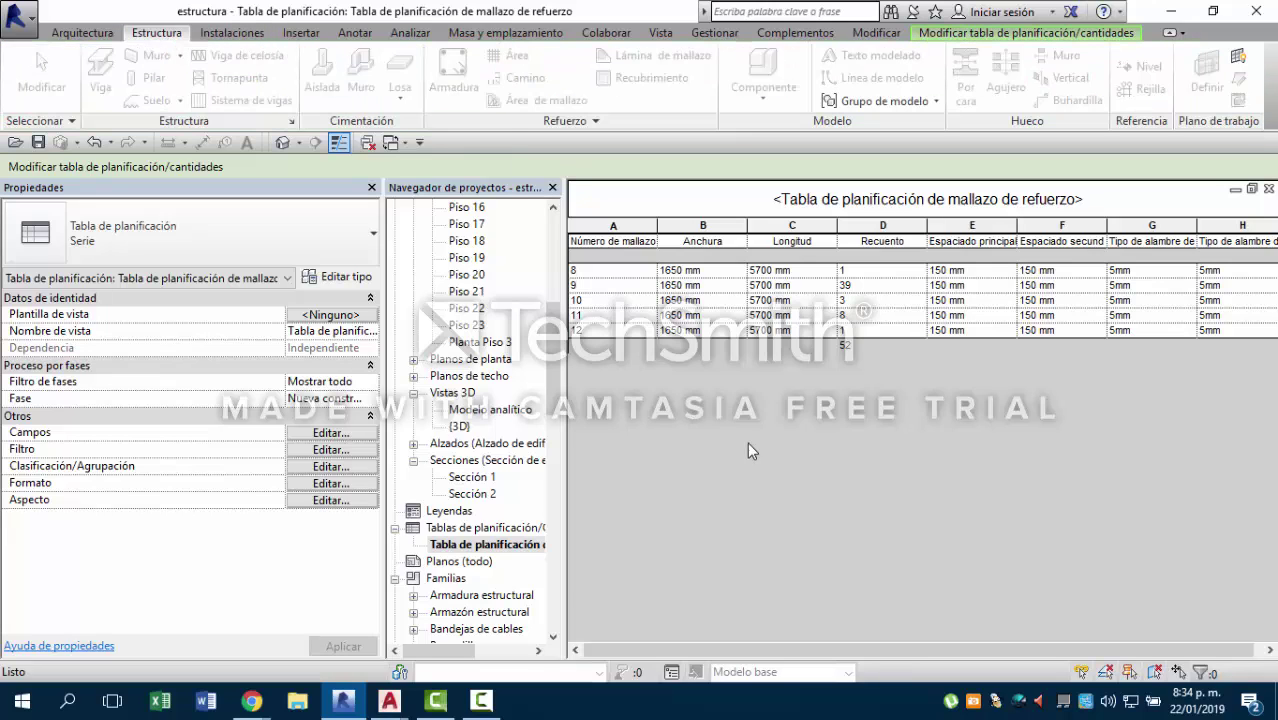
scroll(480, 345, "up", 7)
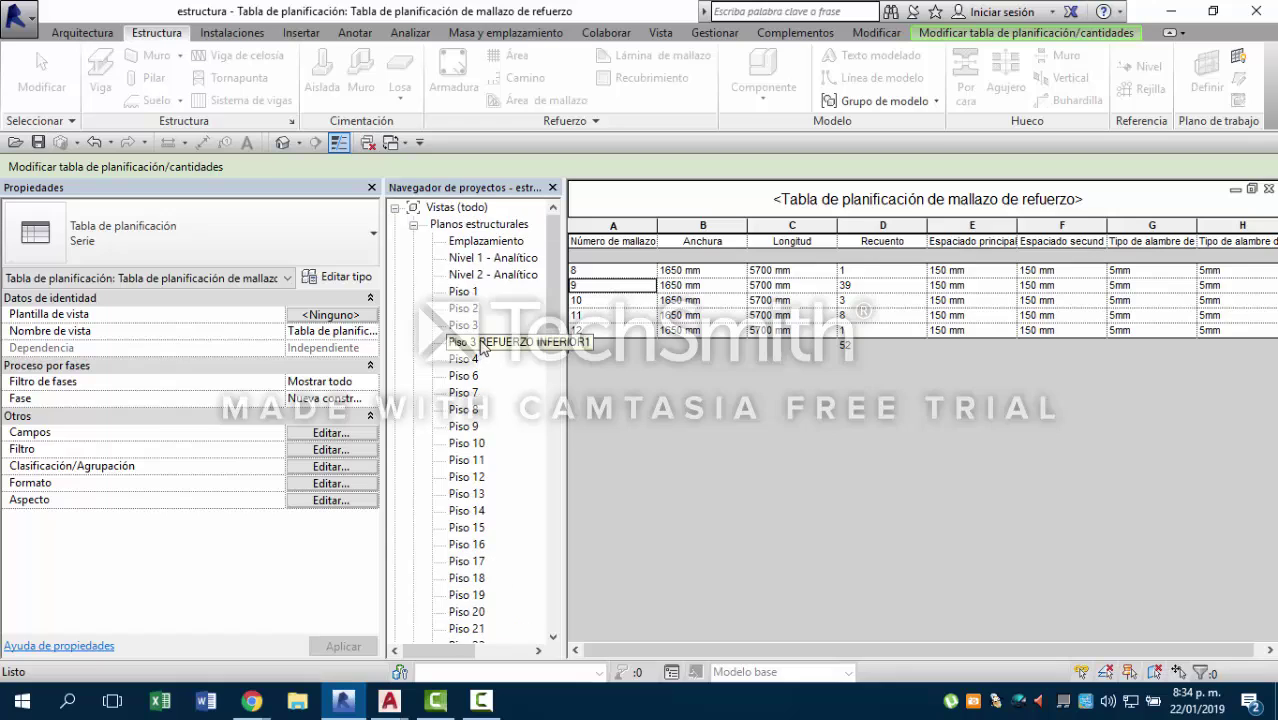
double_click(490, 342)
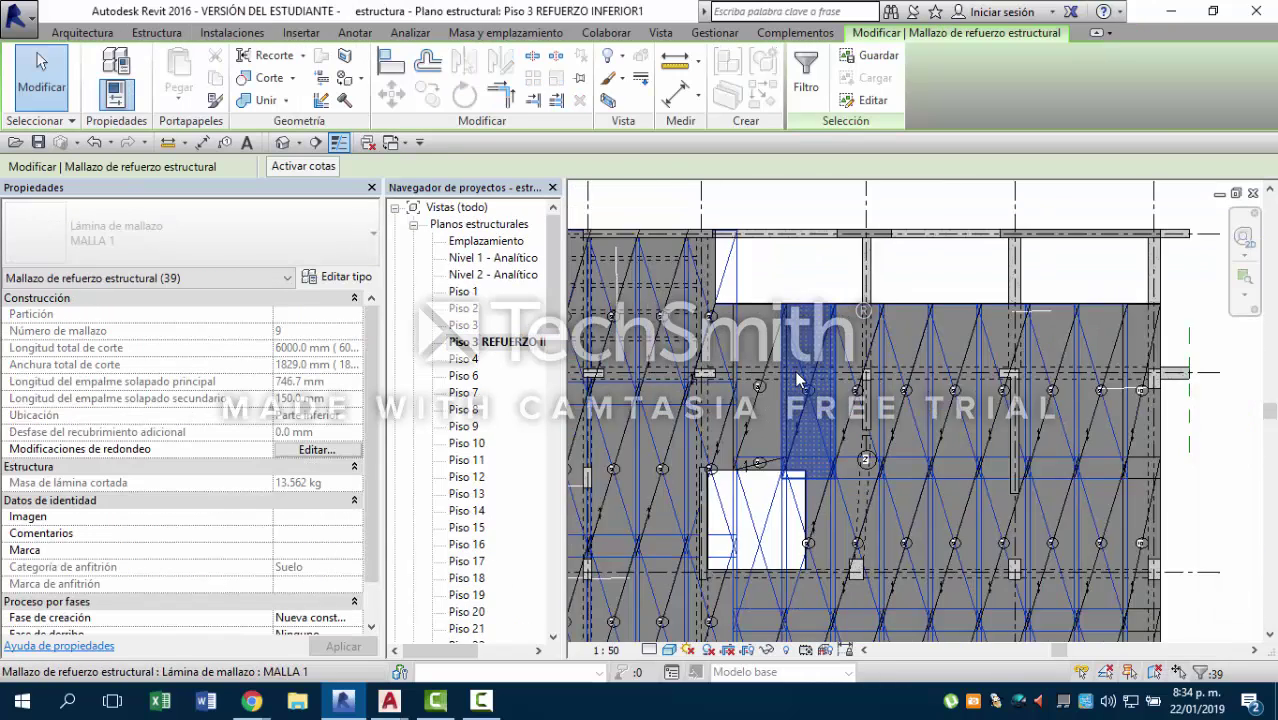
scroll(794, 370, "down", 3)
key("Escape")
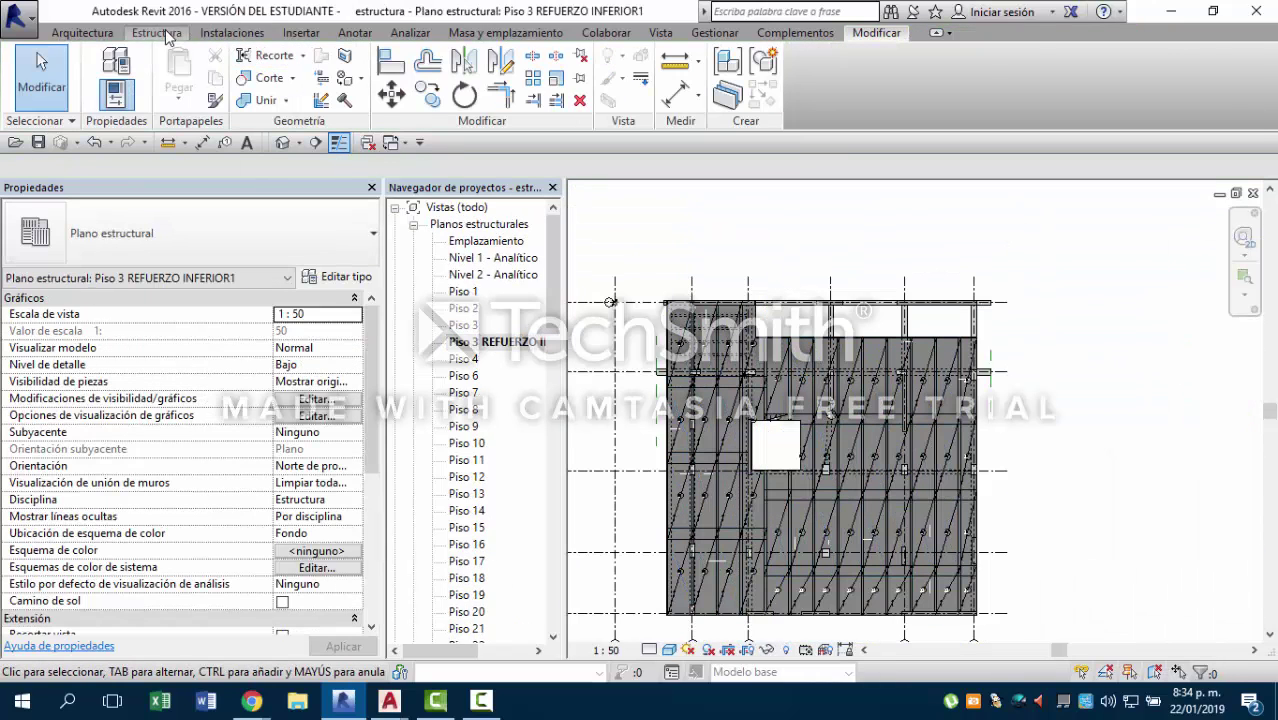
left_click(166, 35)
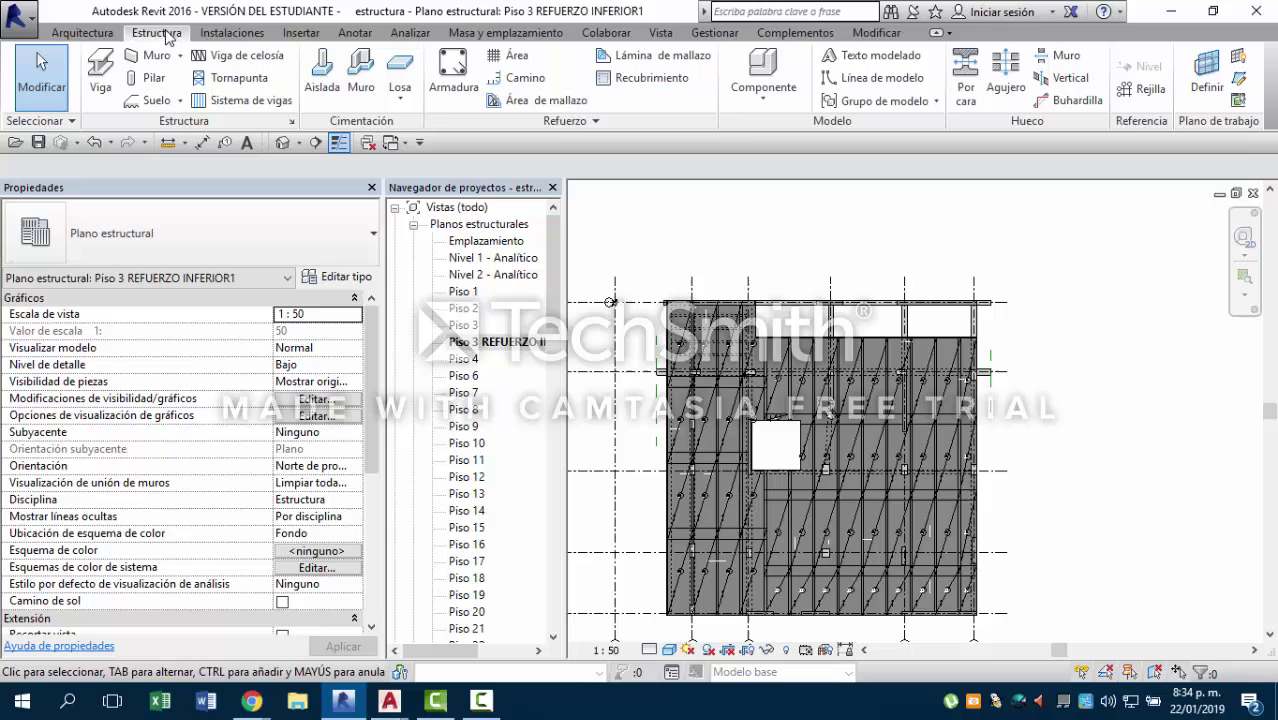
left_click(594, 121)
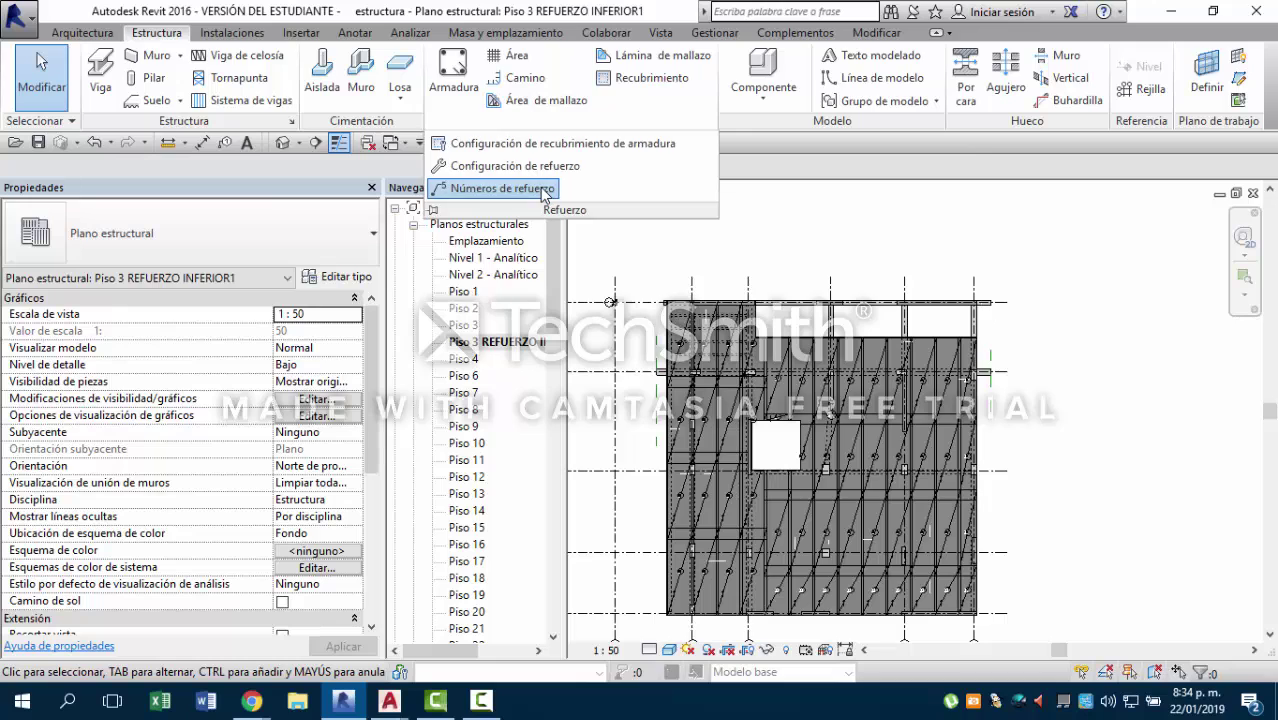
left_click(545, 190)
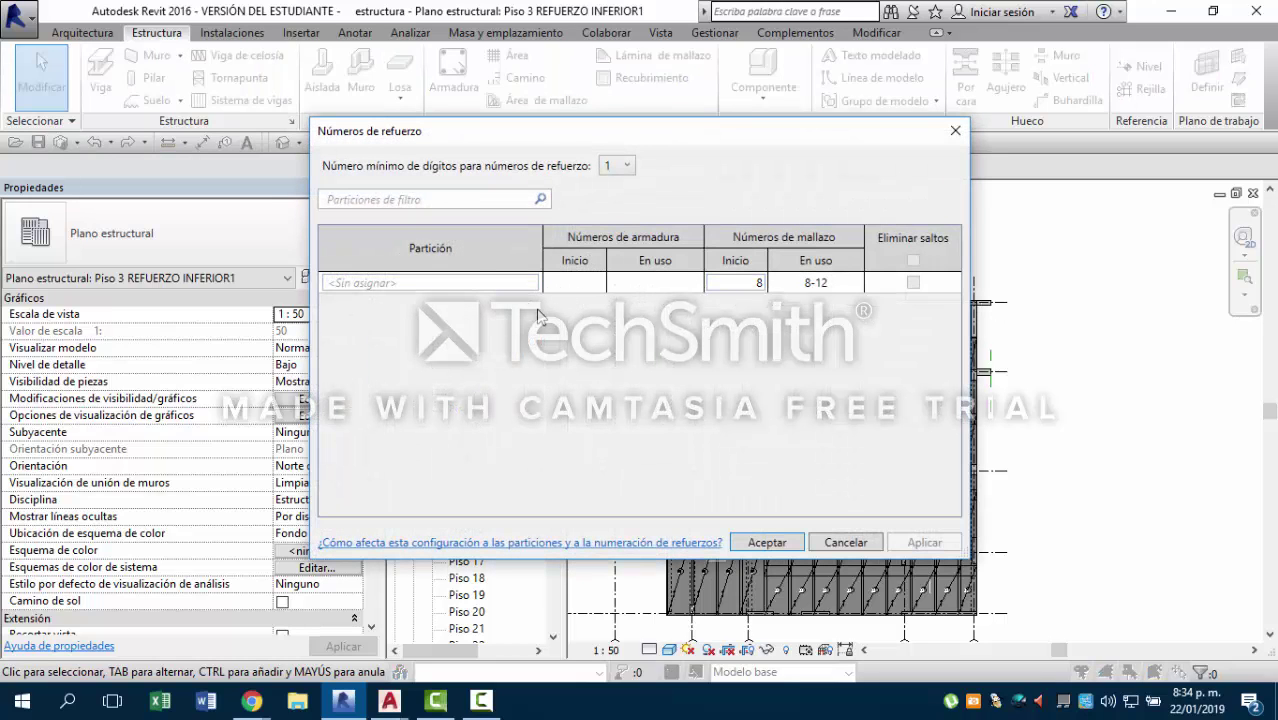
left_click(741, 284)
double_click(745, 284)
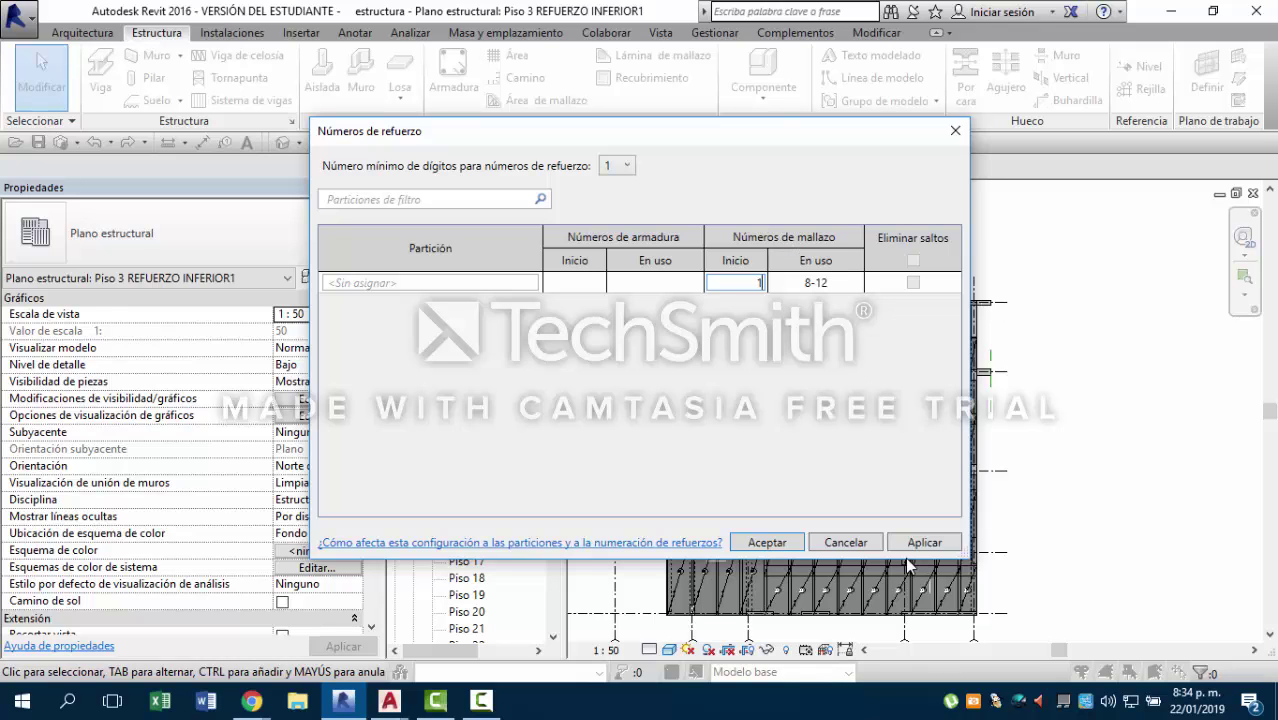
left_click(845, 542)
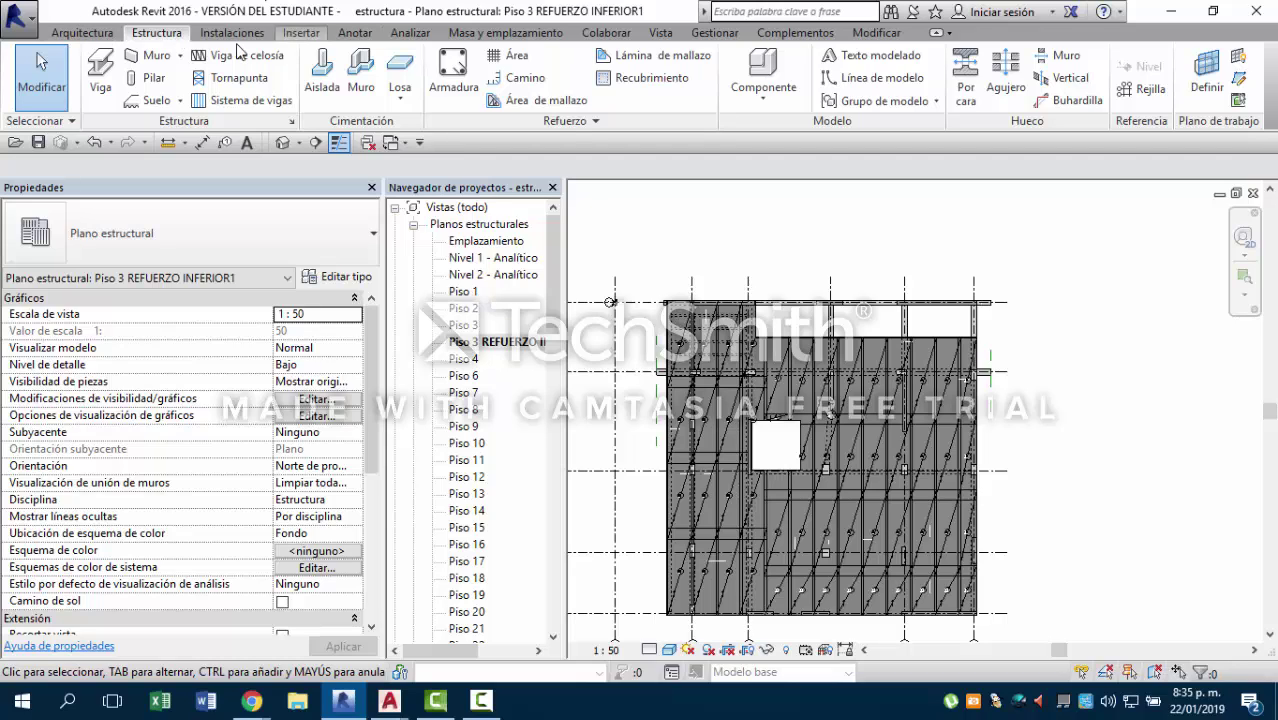
In the reinforcement numbers settings, set the starting mesh number of the unassigned partition to 1 and accept.
left_click(599, 124)
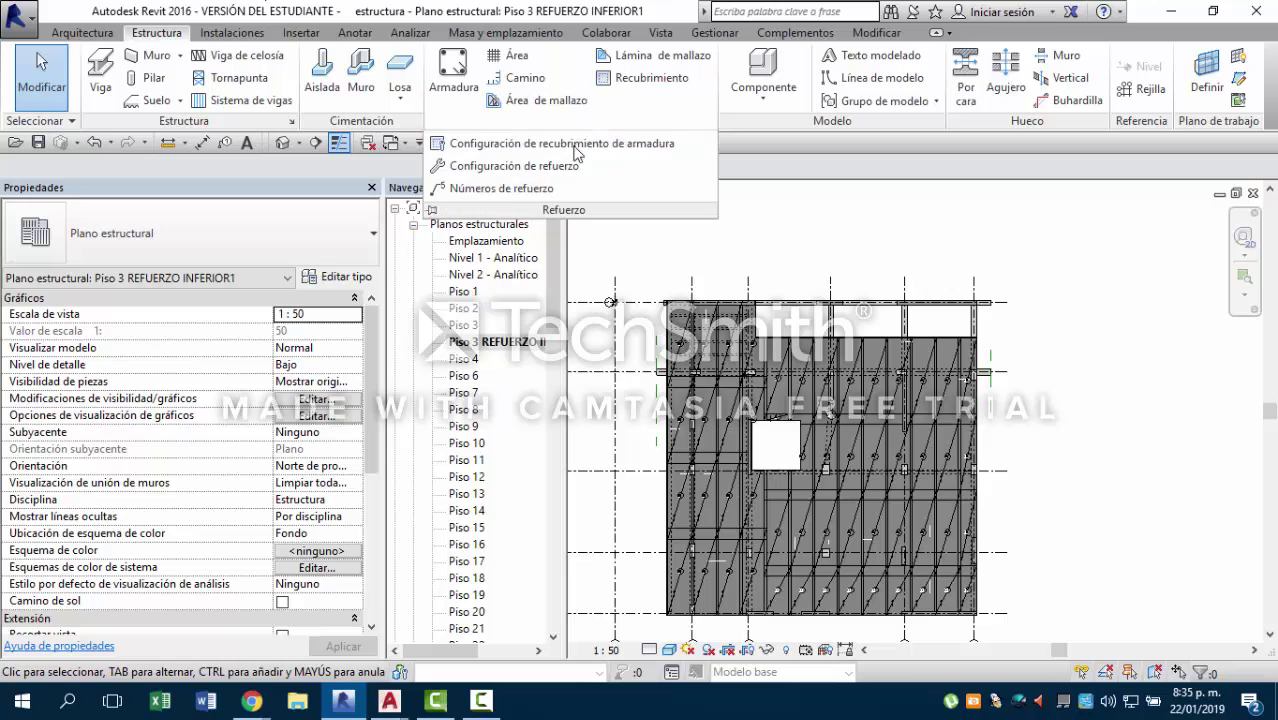
left_click(528, 192)
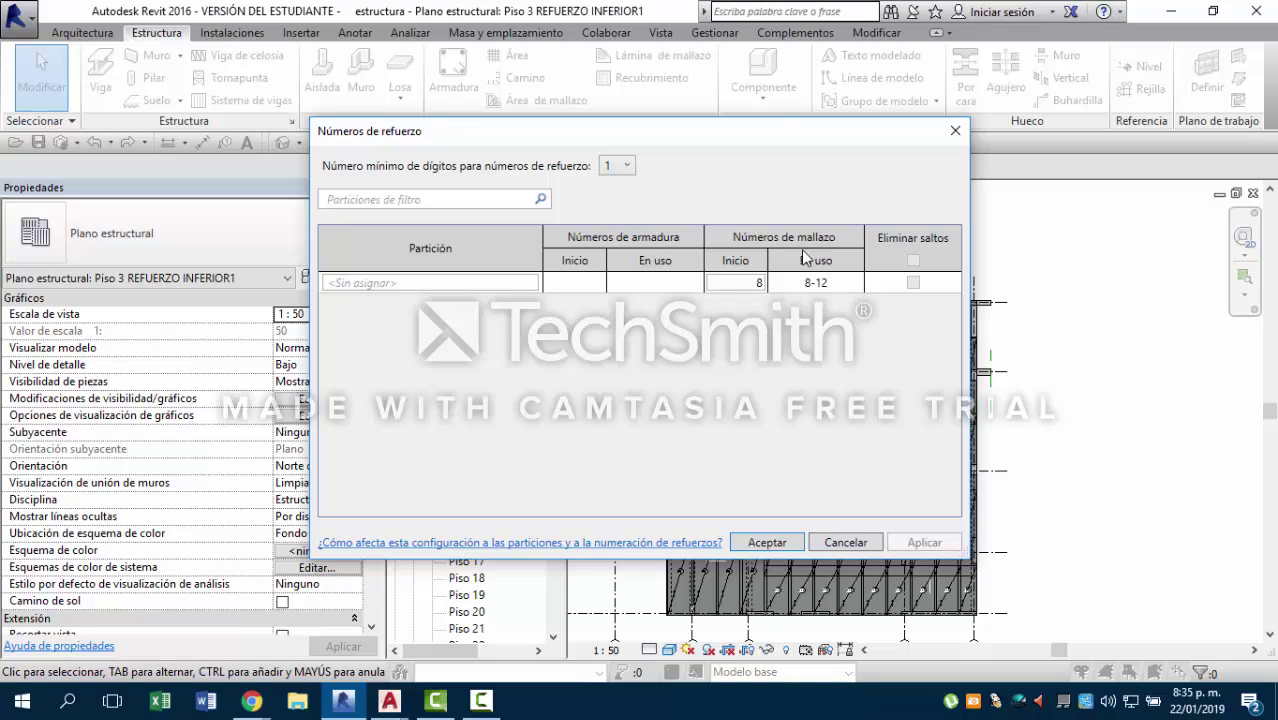
left_click(752, 283)
type("1")
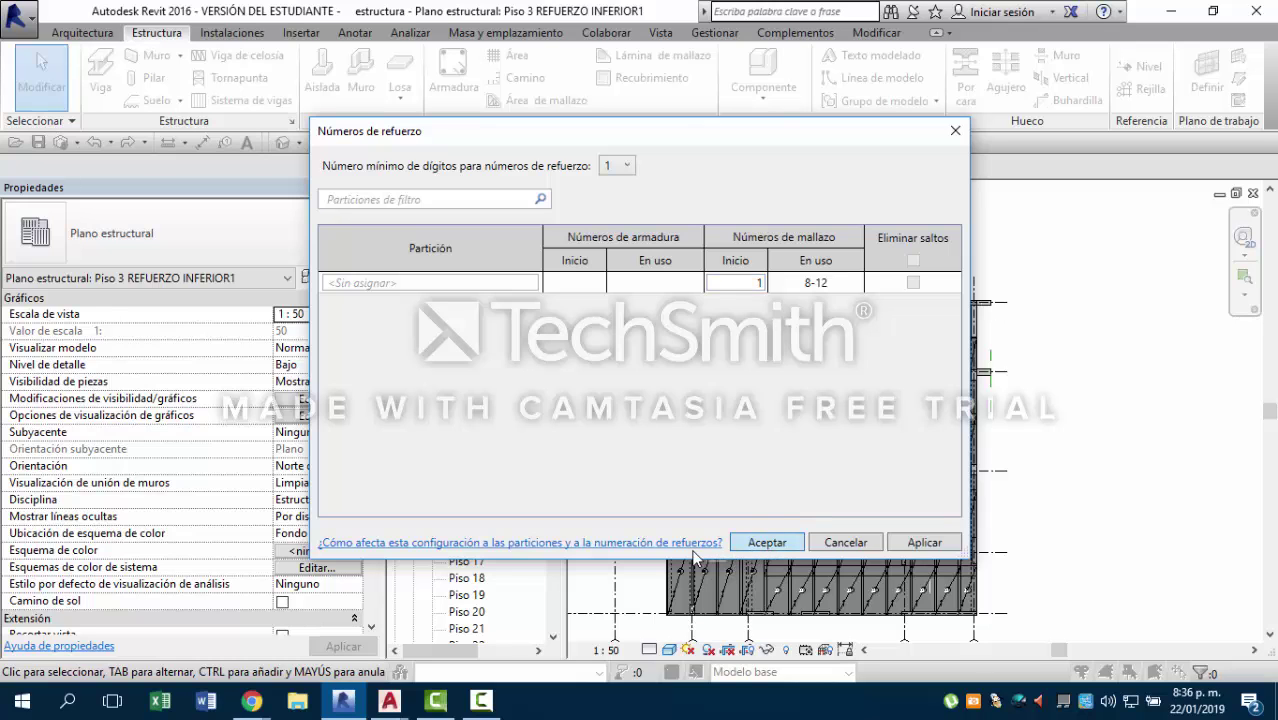
left_click(766, 542)
Open the reinforcement mesh schedule and add the Longitud total de corte field to it.
scroll(487, 492, "down", 8)
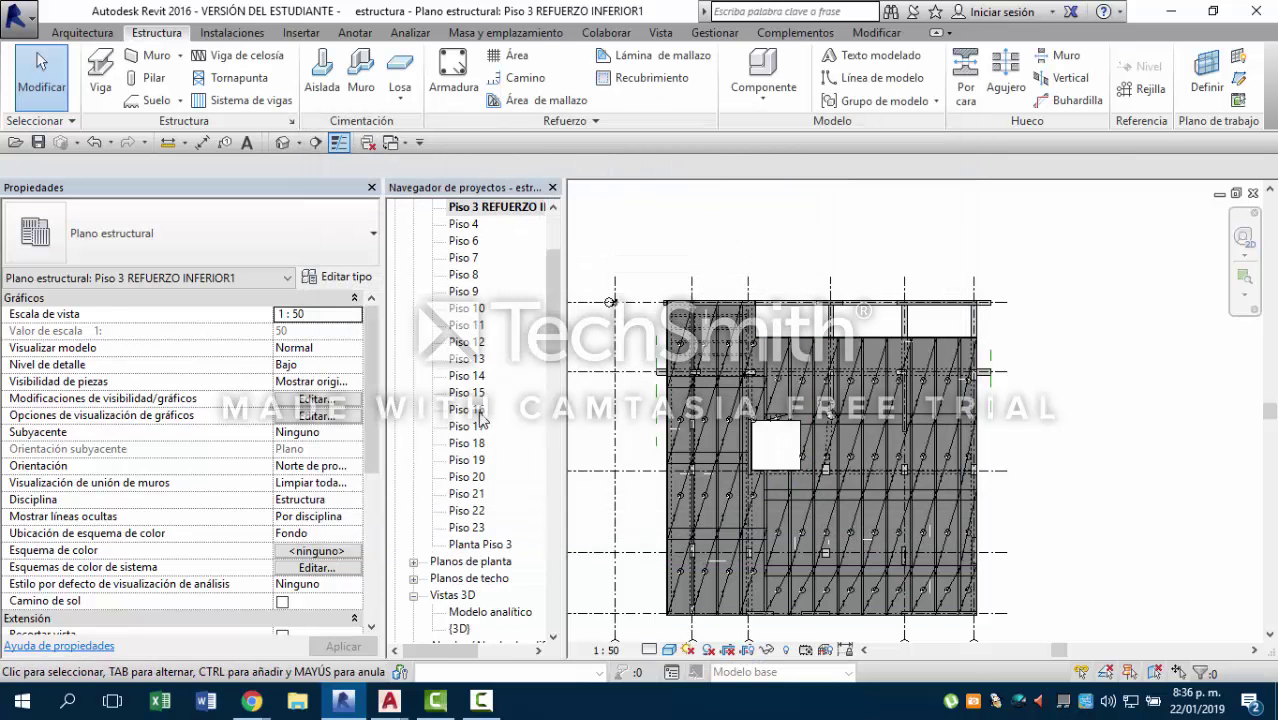
double_click(487, 477)
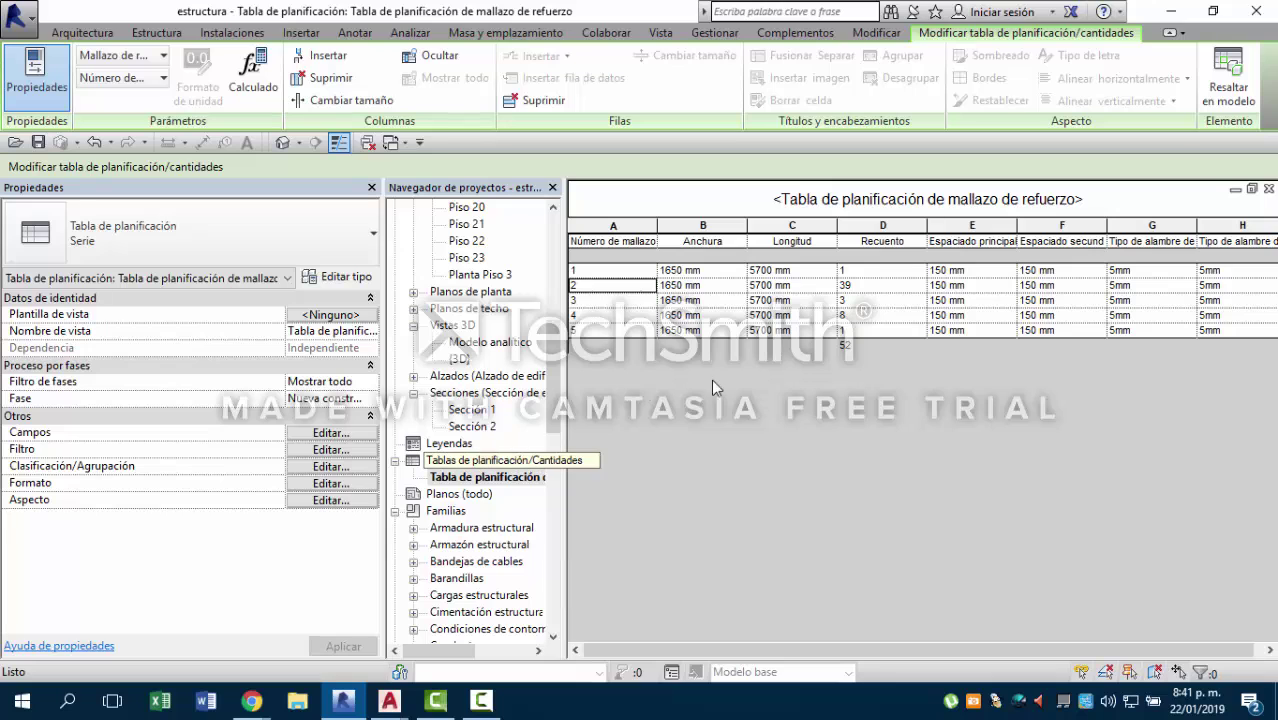
left_click(330, 434)
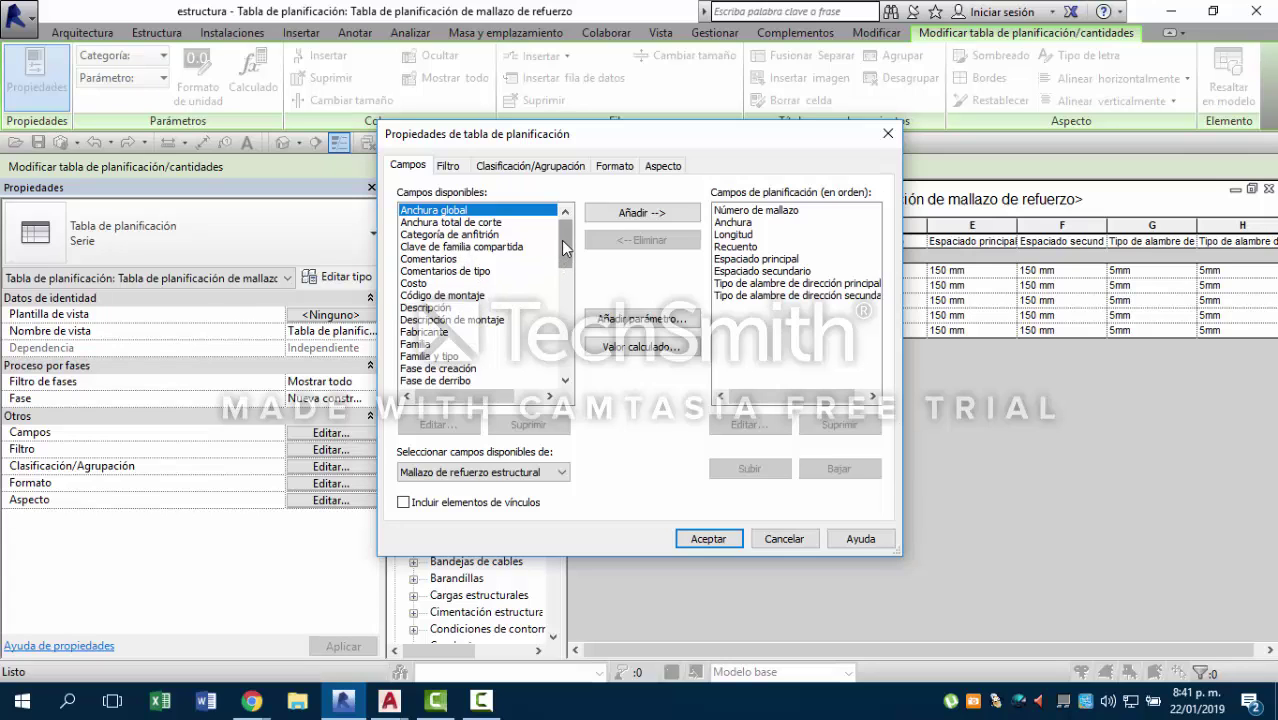
left_click_drag(564, 248, 578, 290)
left_click(543, 331)
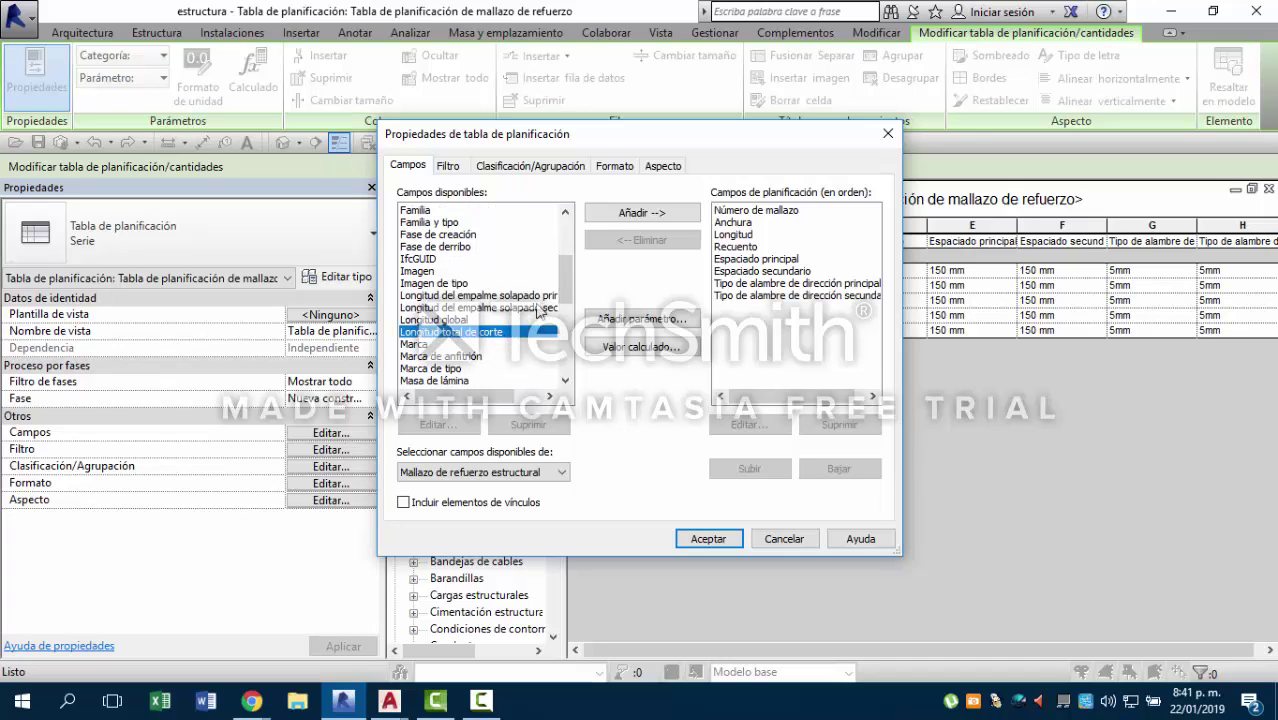
left_click(640, 213)
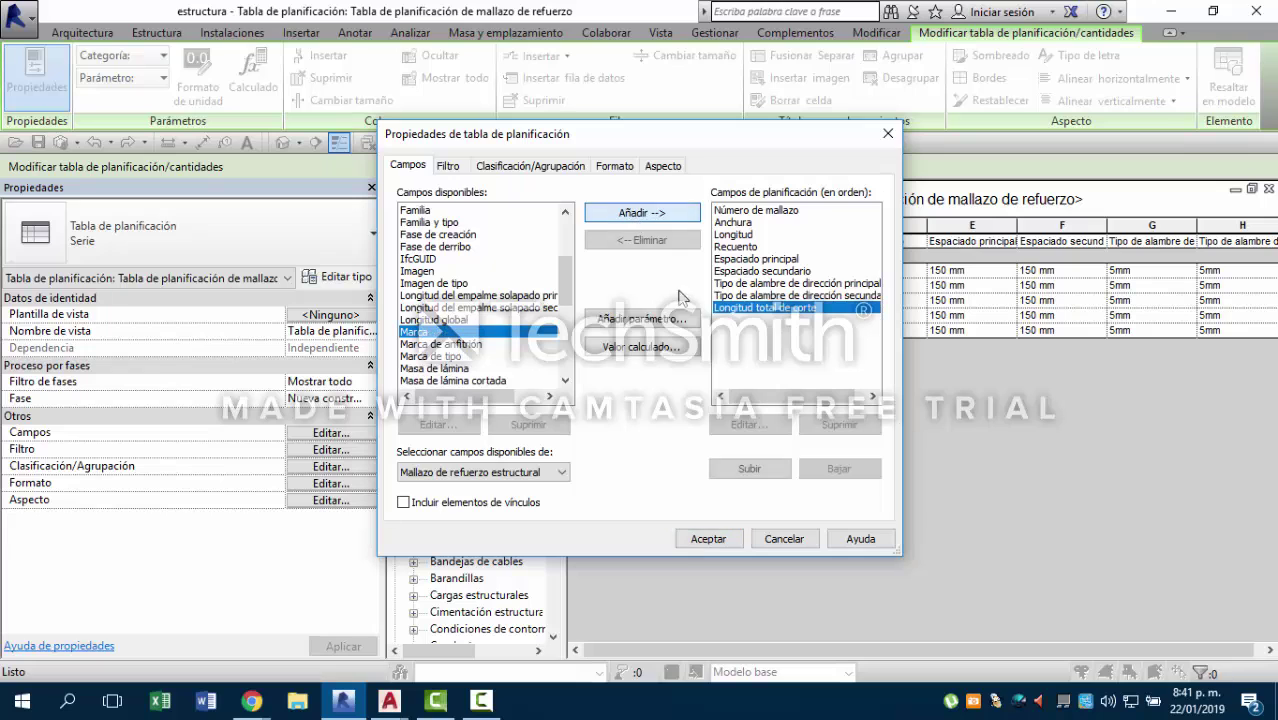
left_click(705, 538)
left_click_drag(879, 650, 931, 605)
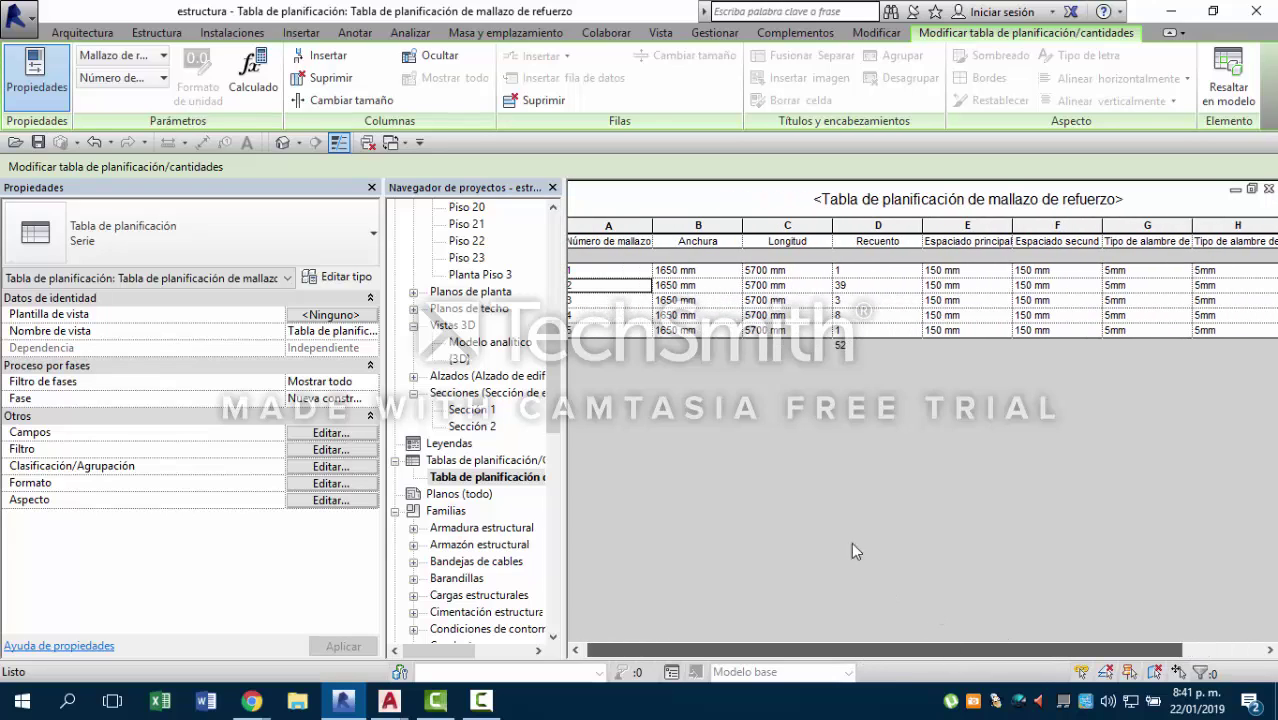
Try to add the Masa de lámina cortada field to the mesh schedule.
left_click(349, 434)
scroll(520, 345, "down", 6)
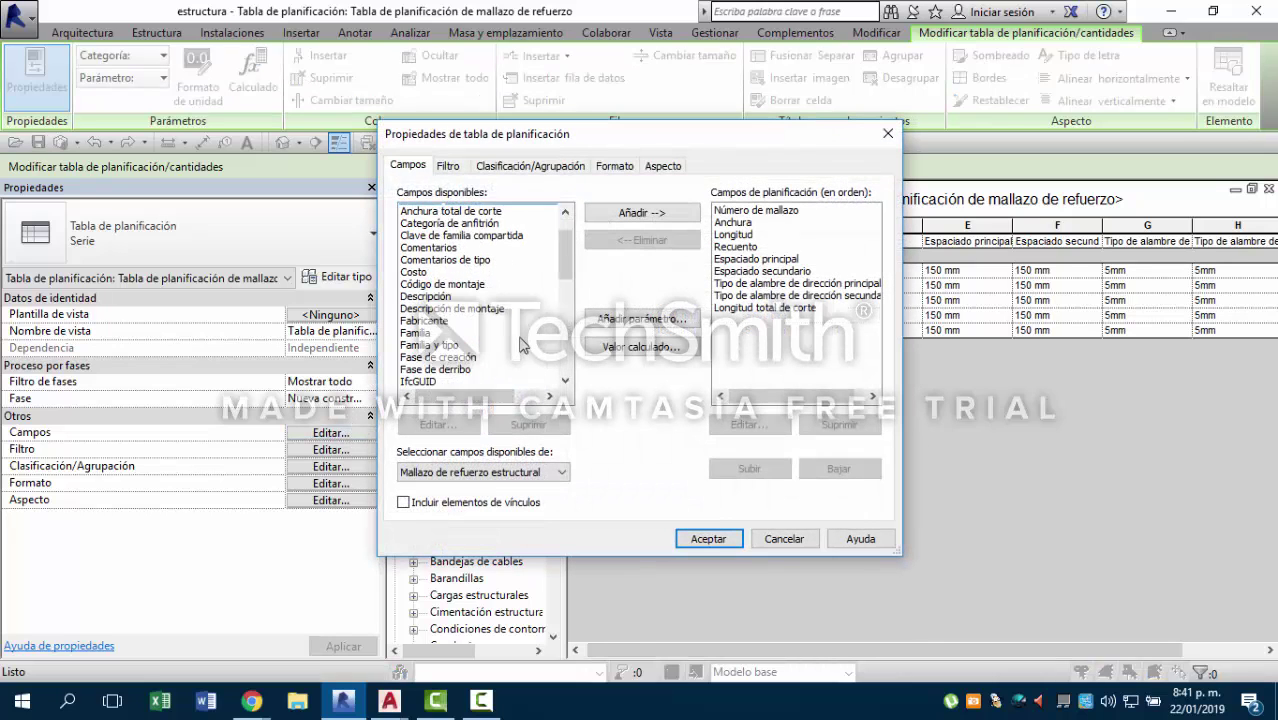
scroll(520, 345, "down", 5)
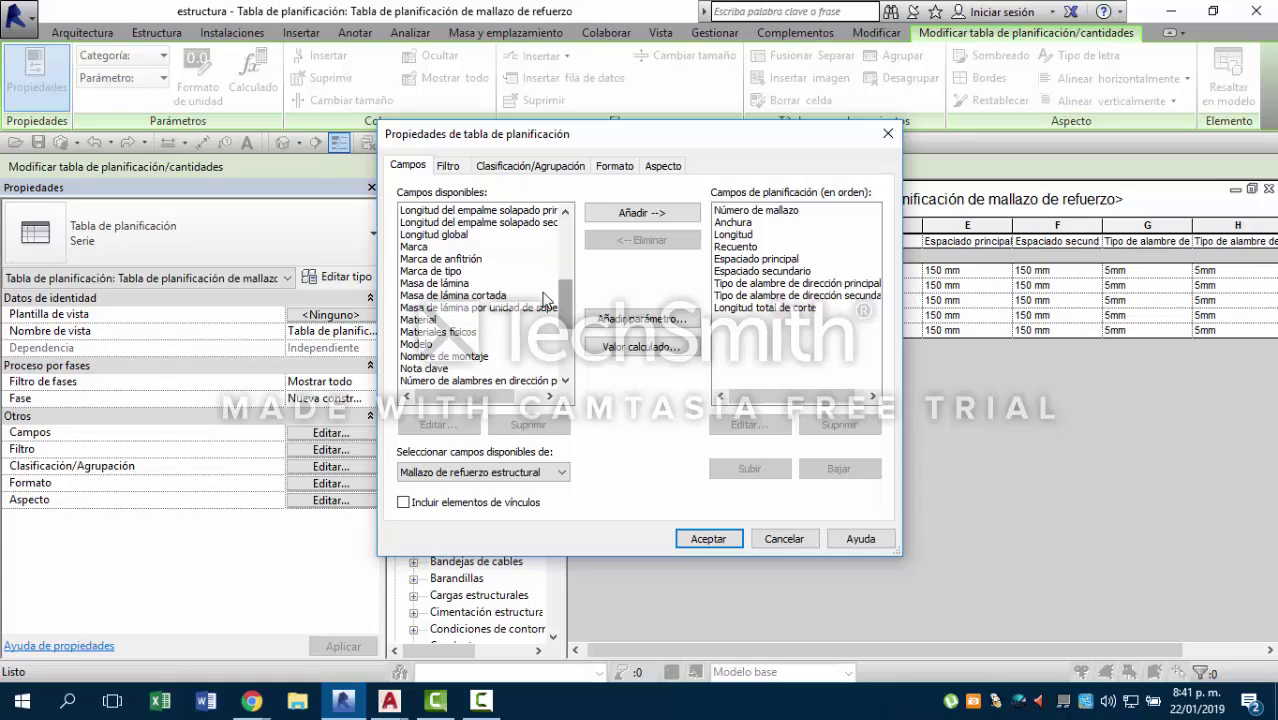
left_click(477, 297)
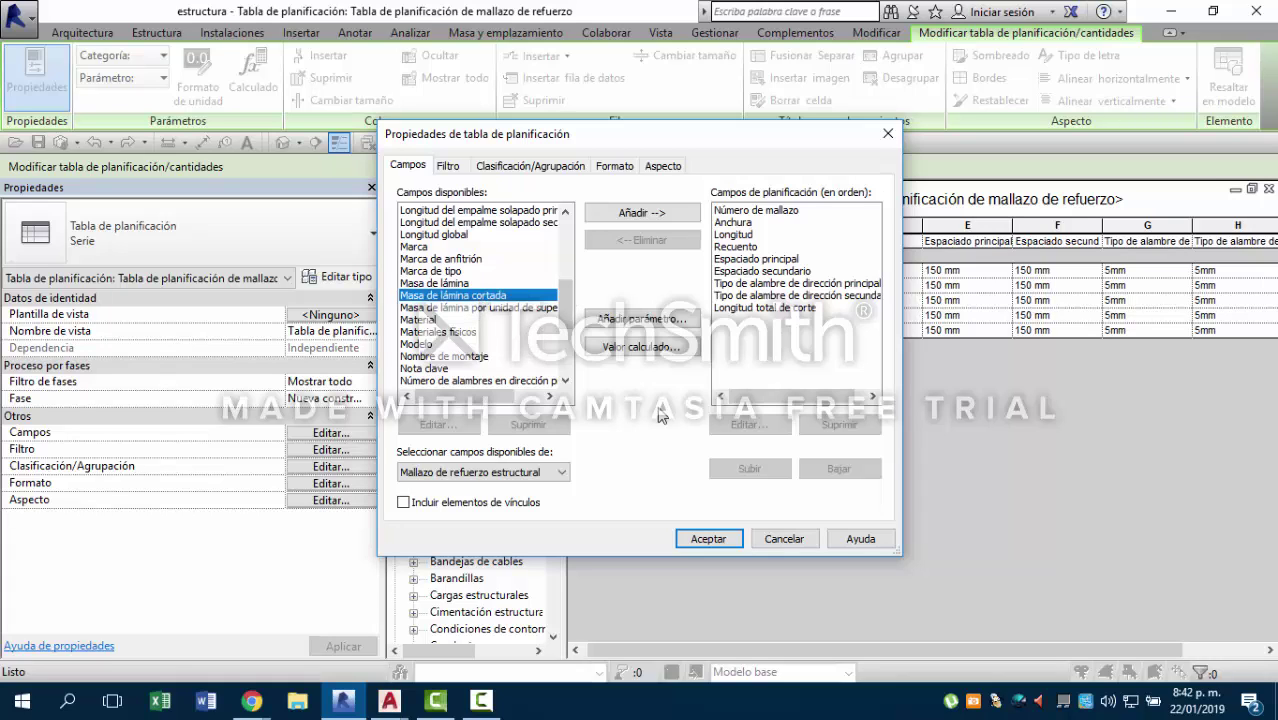
left_click(708, 539)
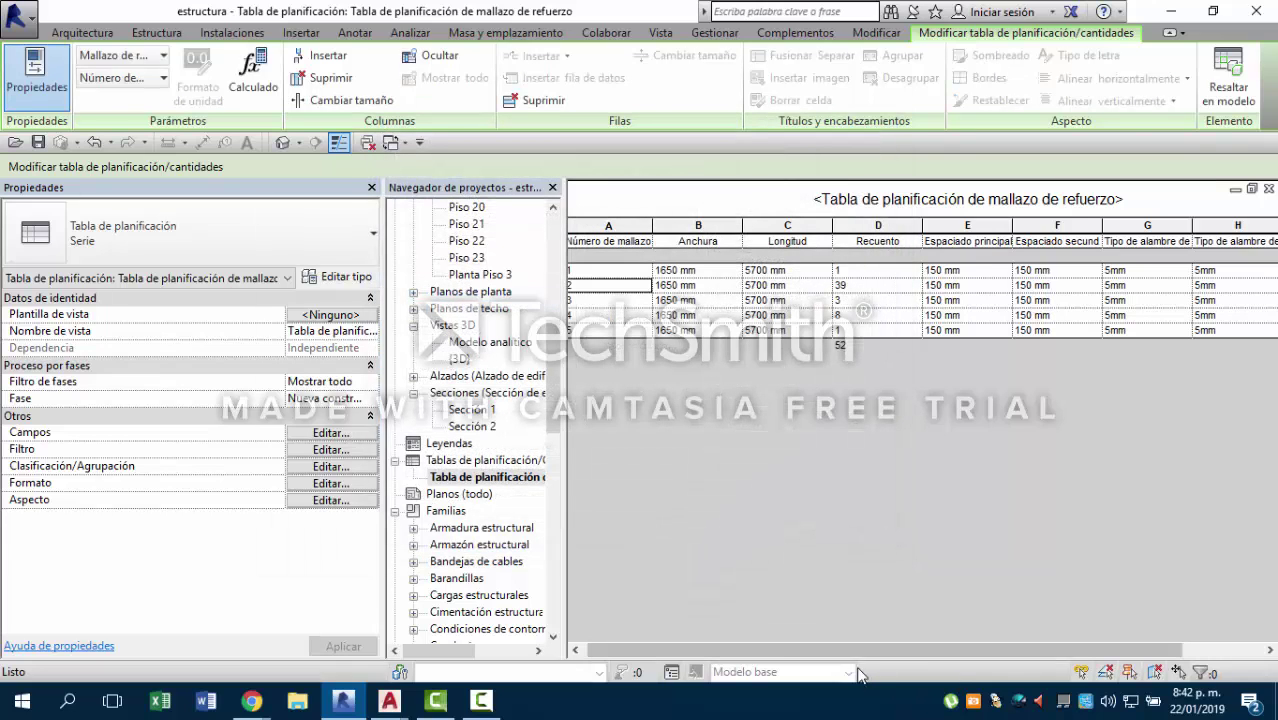
left_click_drag(843, 645, 1100, 650)
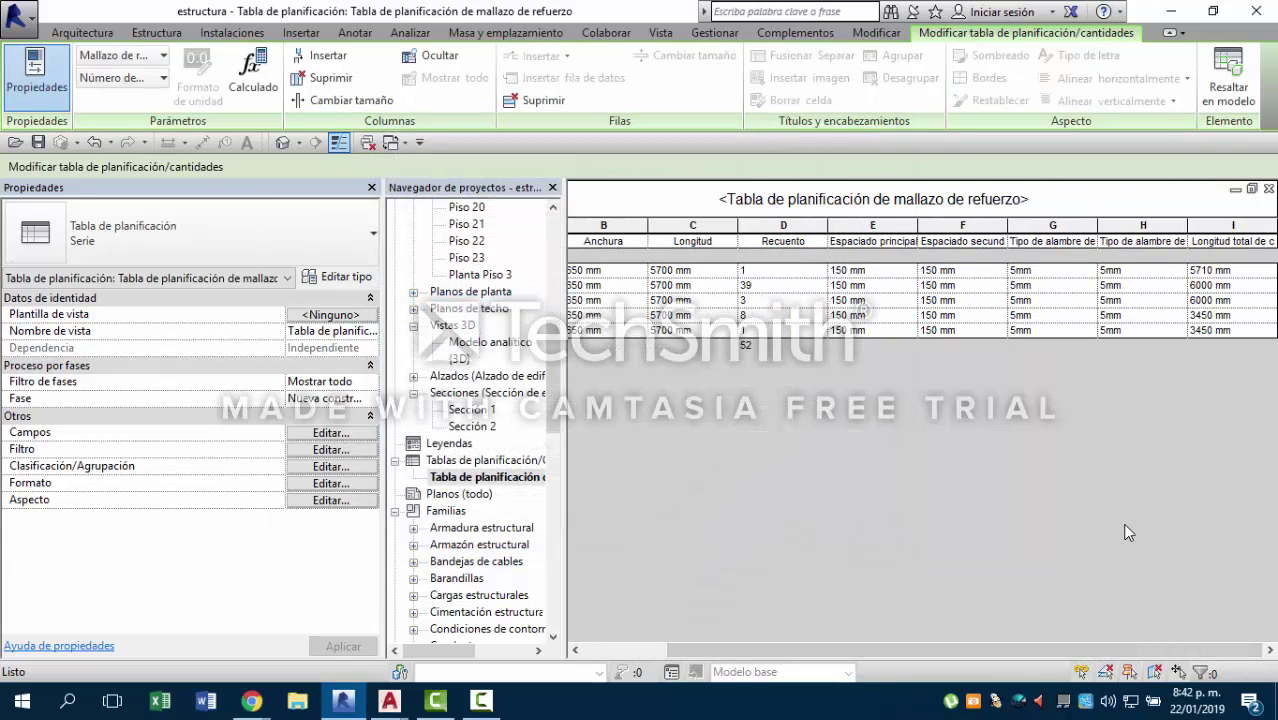
Add the Masa de lámina cortada field after Longitud total de corte in the mesh schedule and display its column.
left_click(336, 434)
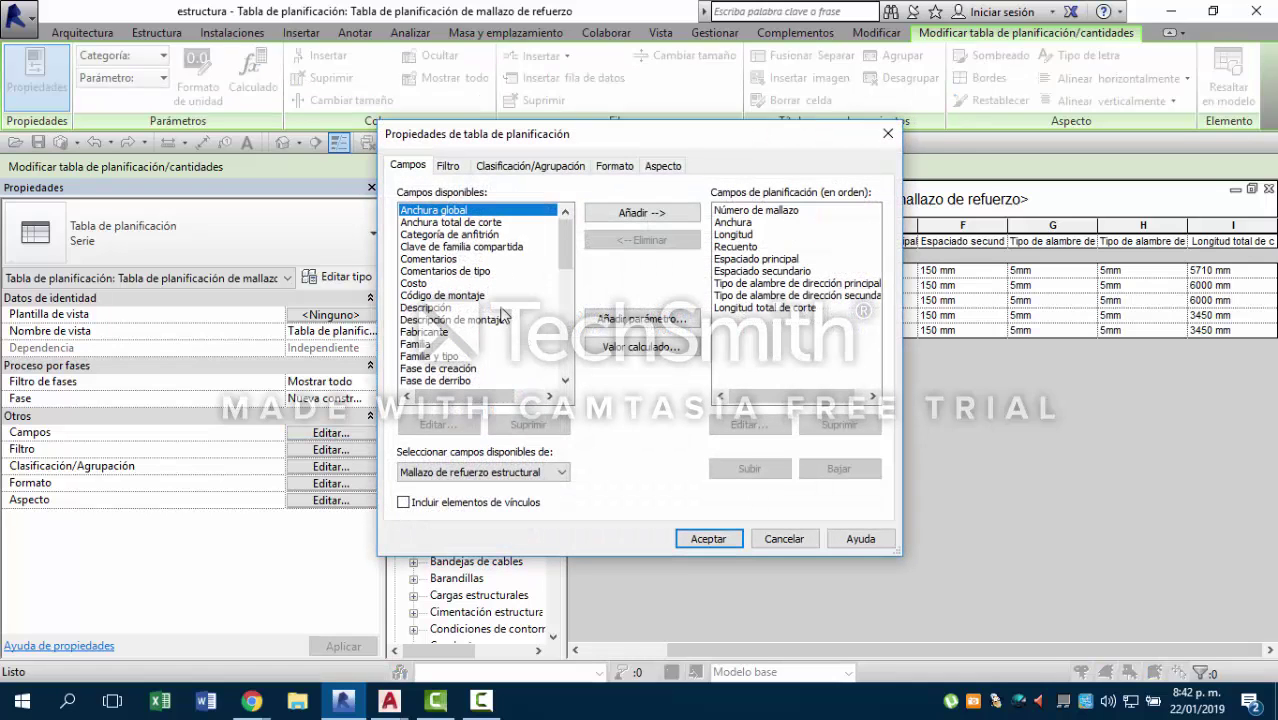
scroll(500, 313, "down", 10)
scroll(490, 313, "up", 2)
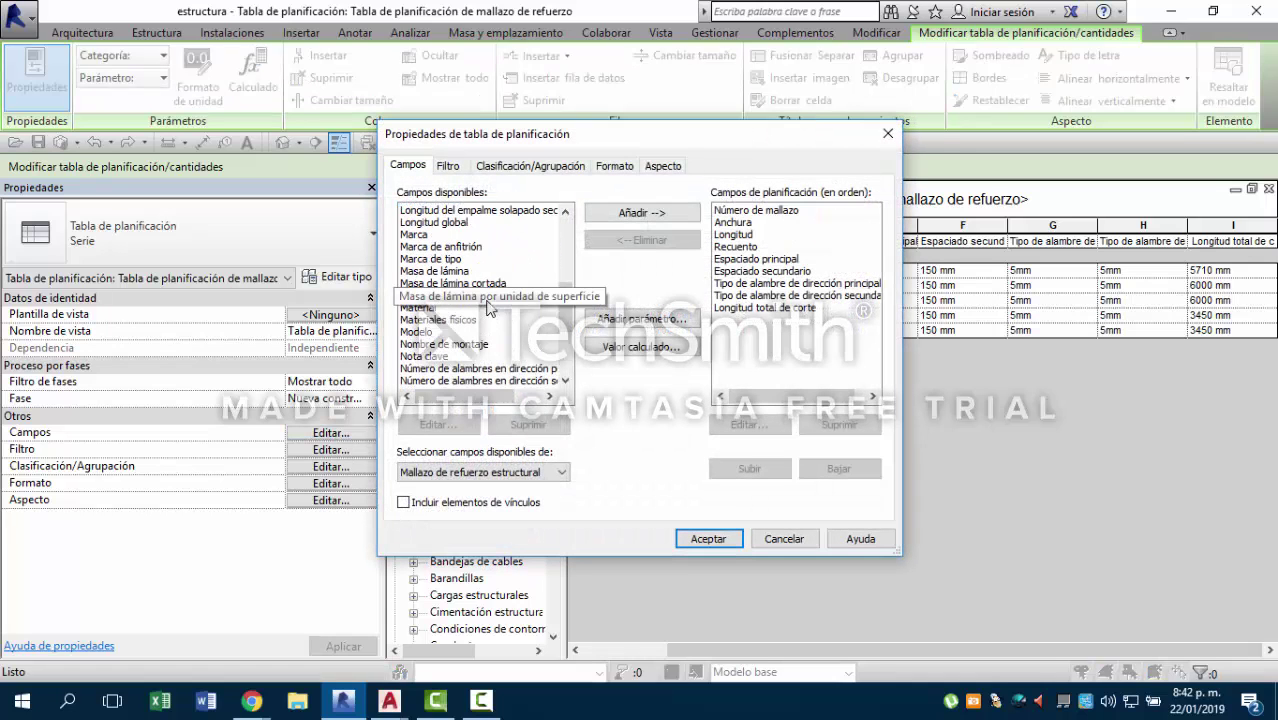
left_click(490, 285)
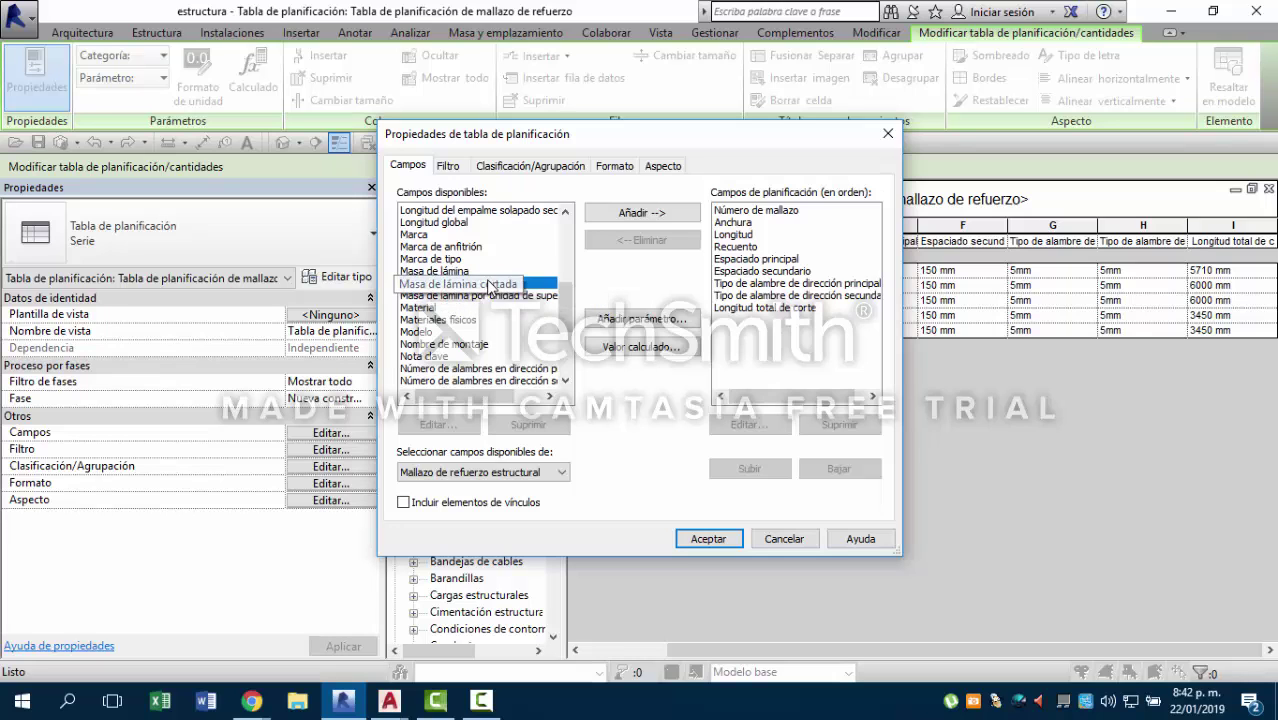
double_click(490, 285)
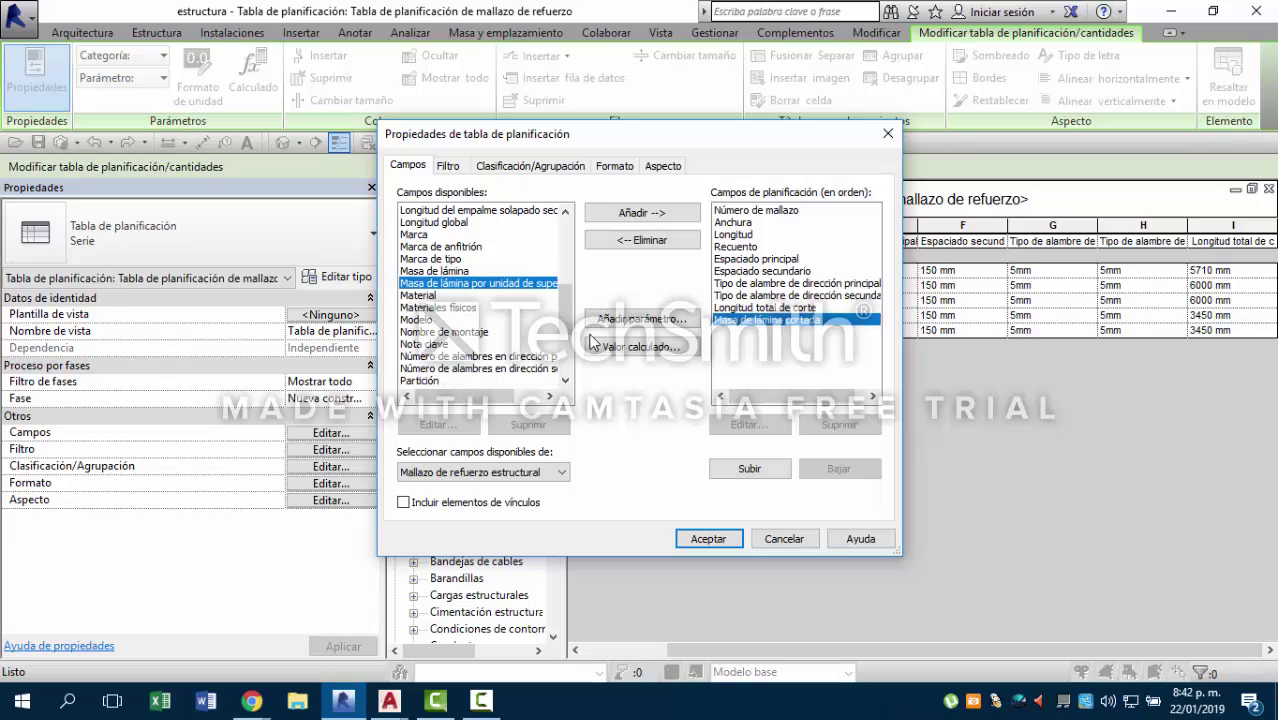
left_click(706, 539)
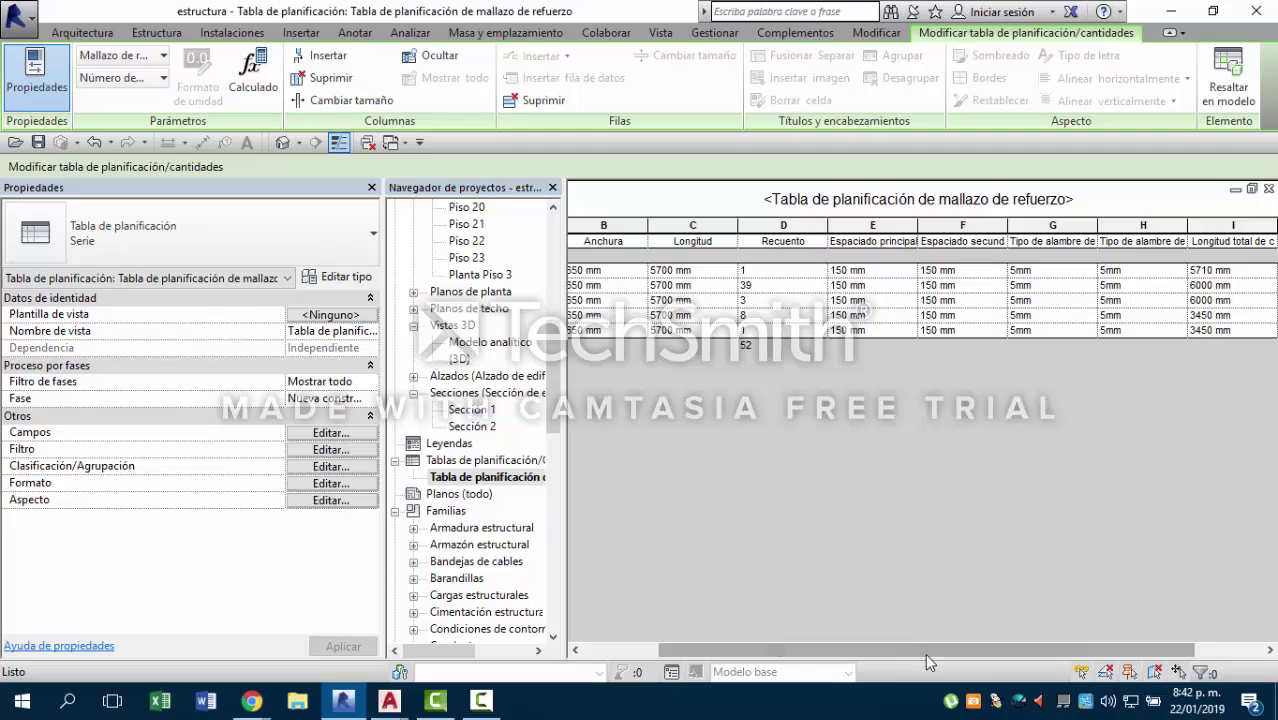
scroll(923, 650, "right", 2)
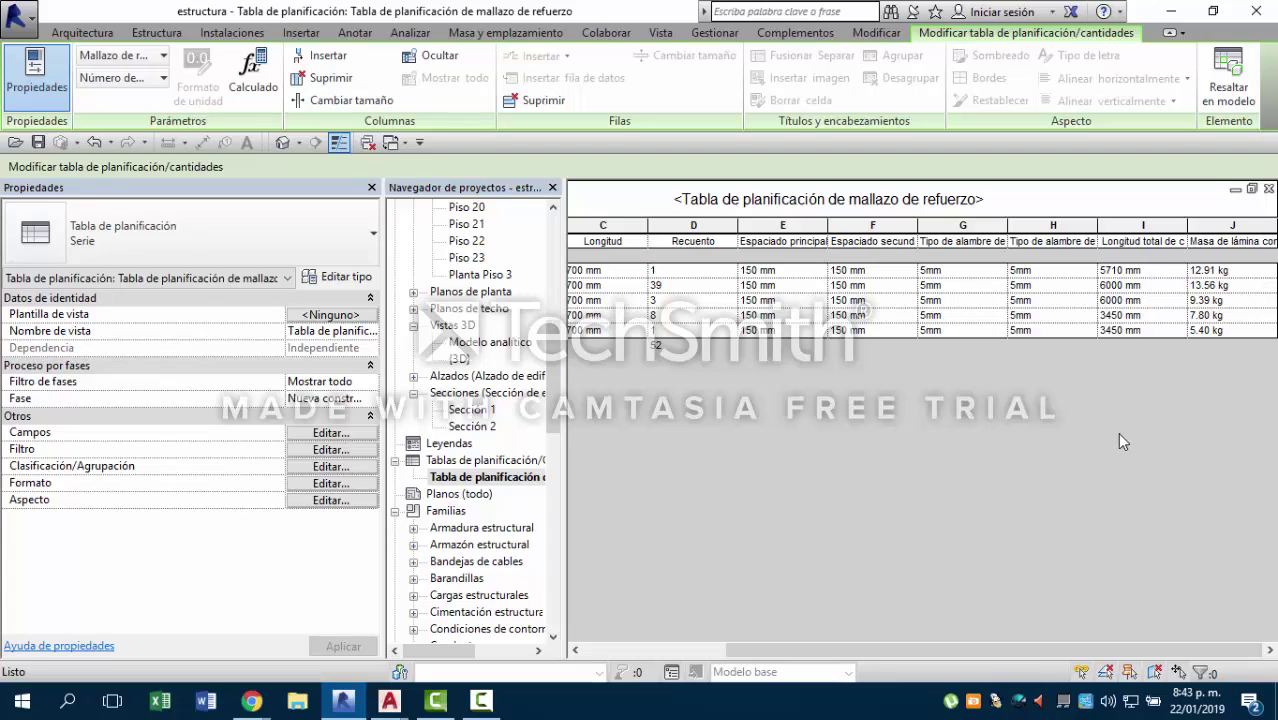
Switch to ORO BLANCO.dwg in AutoCAD and examine the mesh layout and sheet tags on the structural floor plans.
scroll(470, 480, "up", 2)
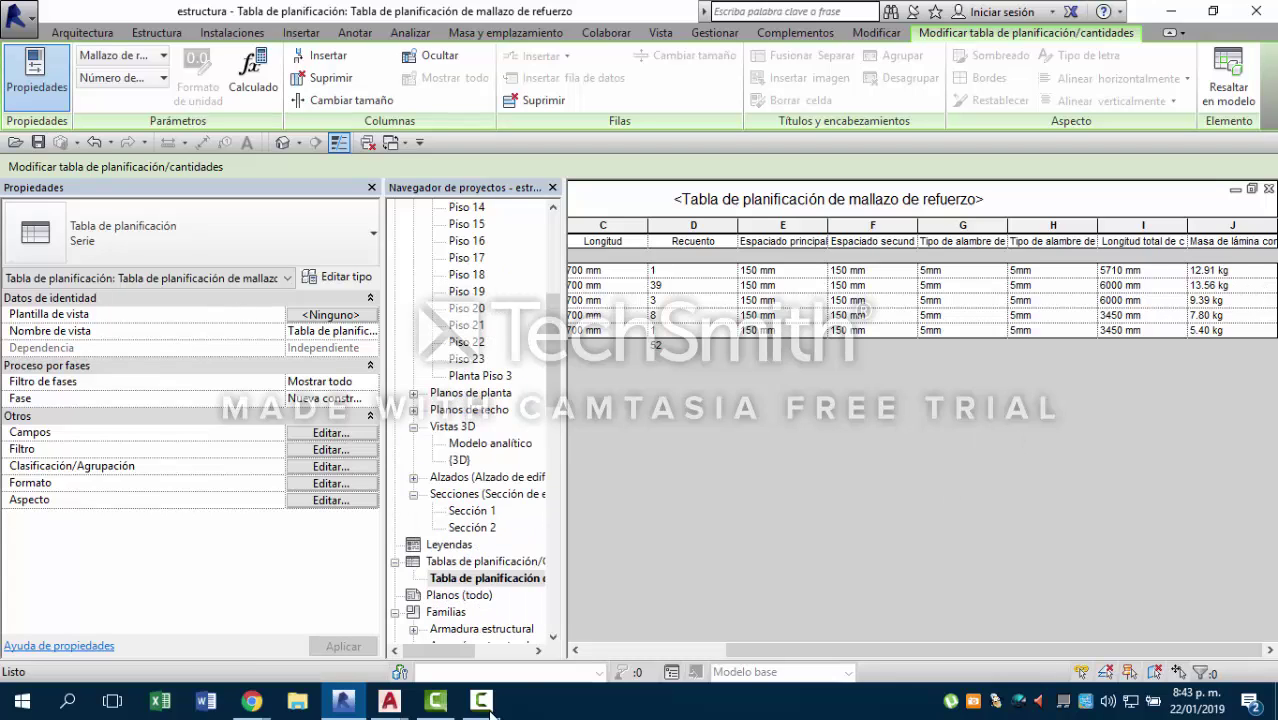
left_click(389, 700)
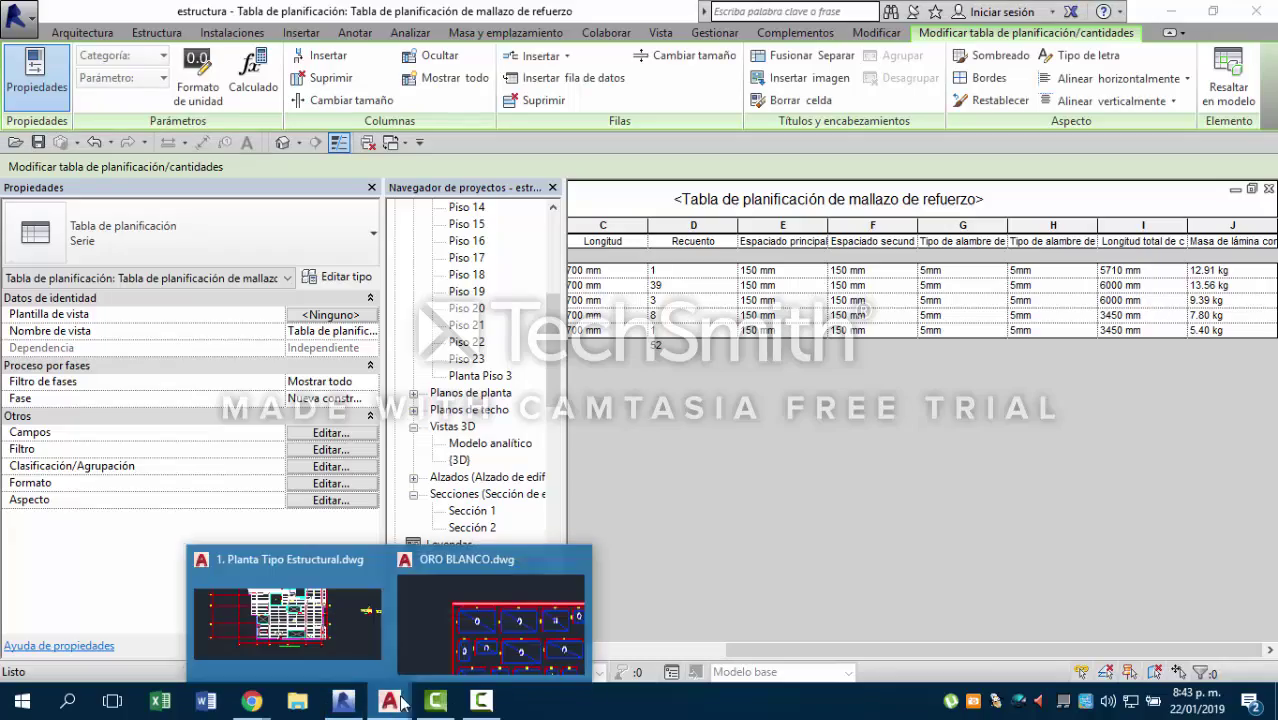
left_click(470, 640)
scroll(590, 277, "down", 5)
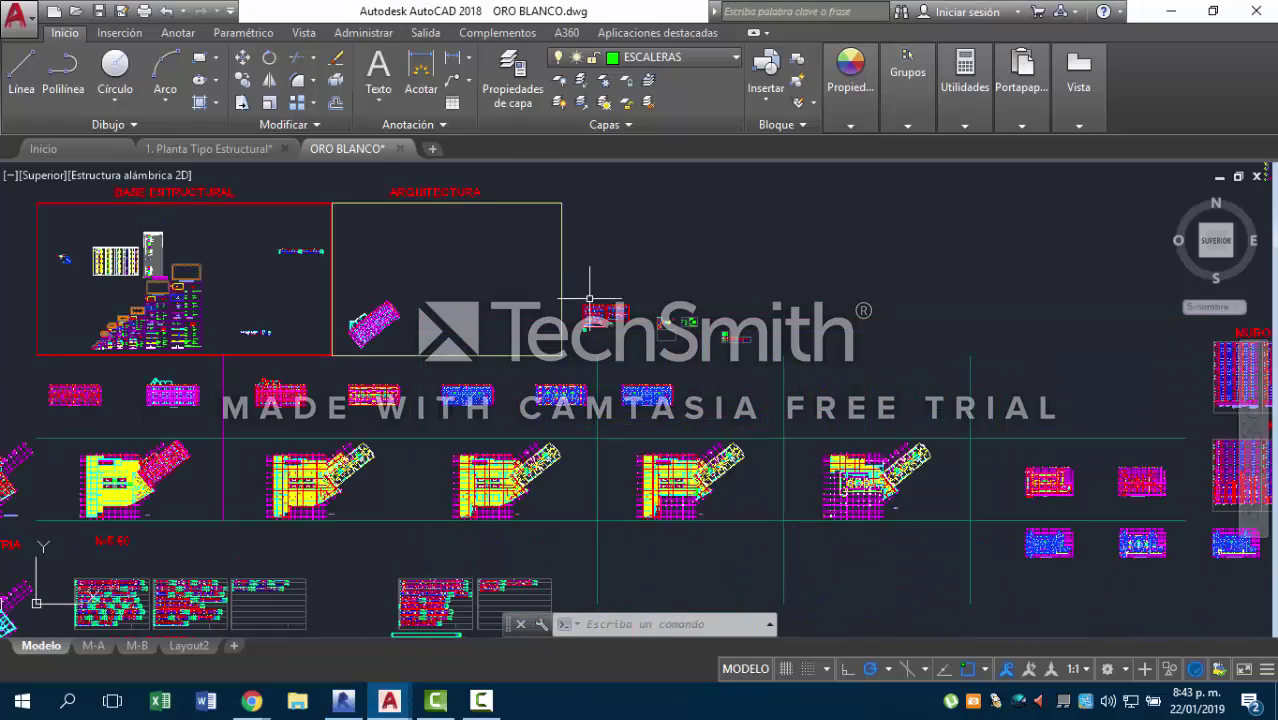
scroll(590, 300, "up", 4)
scroll(640, 400, "down", 4)
mouse_move(585, 277)
middle_mouse_down()
mouse_move(585, 491)
mouse_move(542, 263)
middle_mouse_up()
scroll(517, 486, "up", 3)
scroll(542, 263, "up", 6)
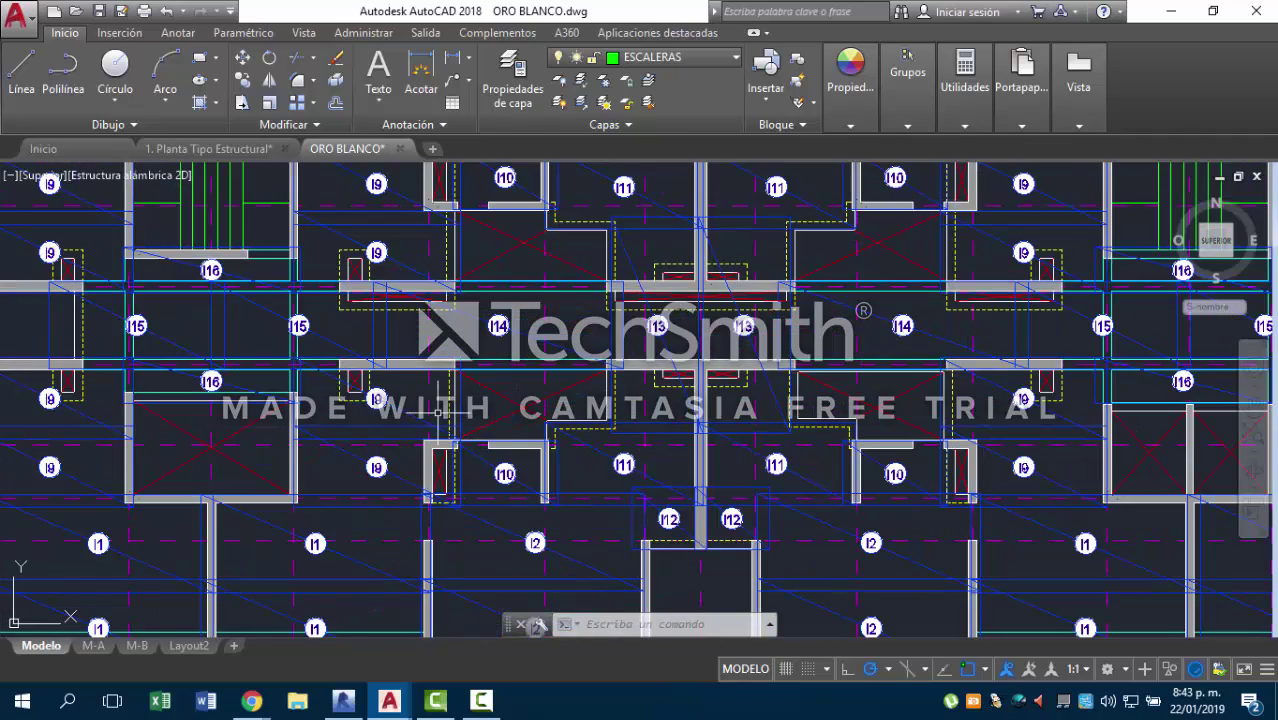
scroll(441, 412, "down", 6)
scroll(535, 407, "up", 4)
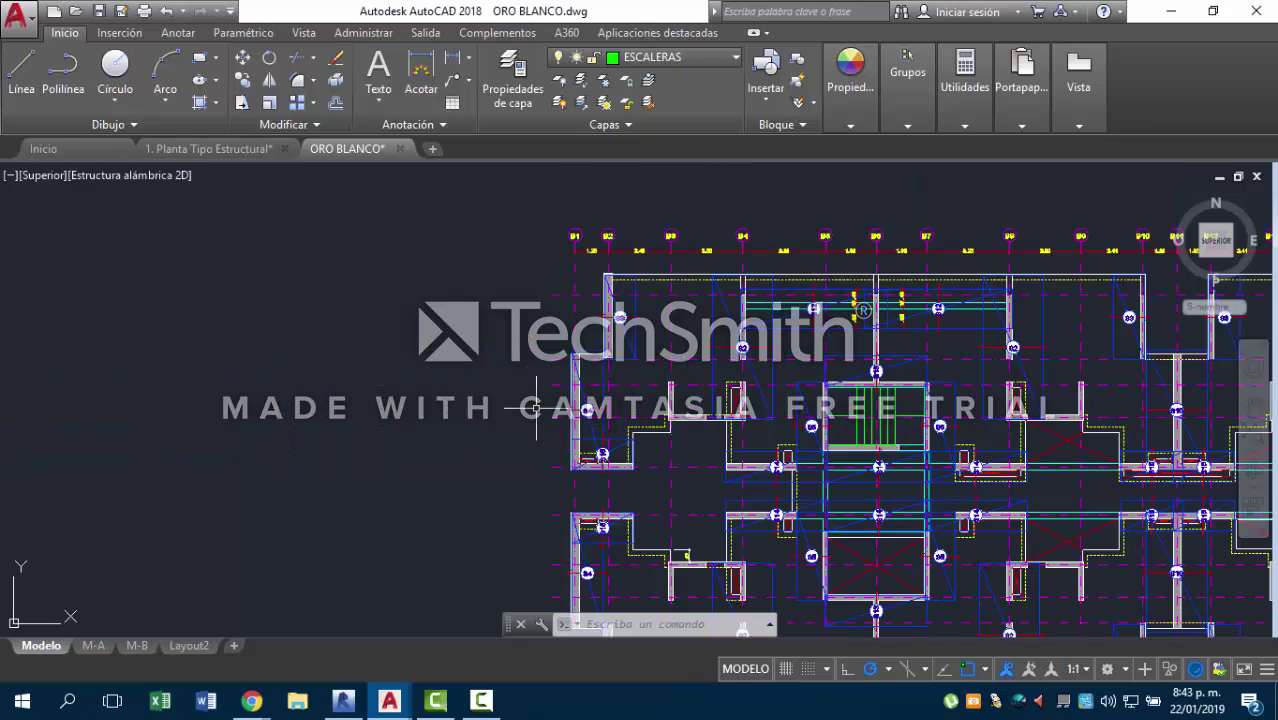
Examine the mesh outlines and tags around the stair core and adjoining walls in the ORO BLANCO.dwg floor plan.
scroll(627, 391, "up", 2)
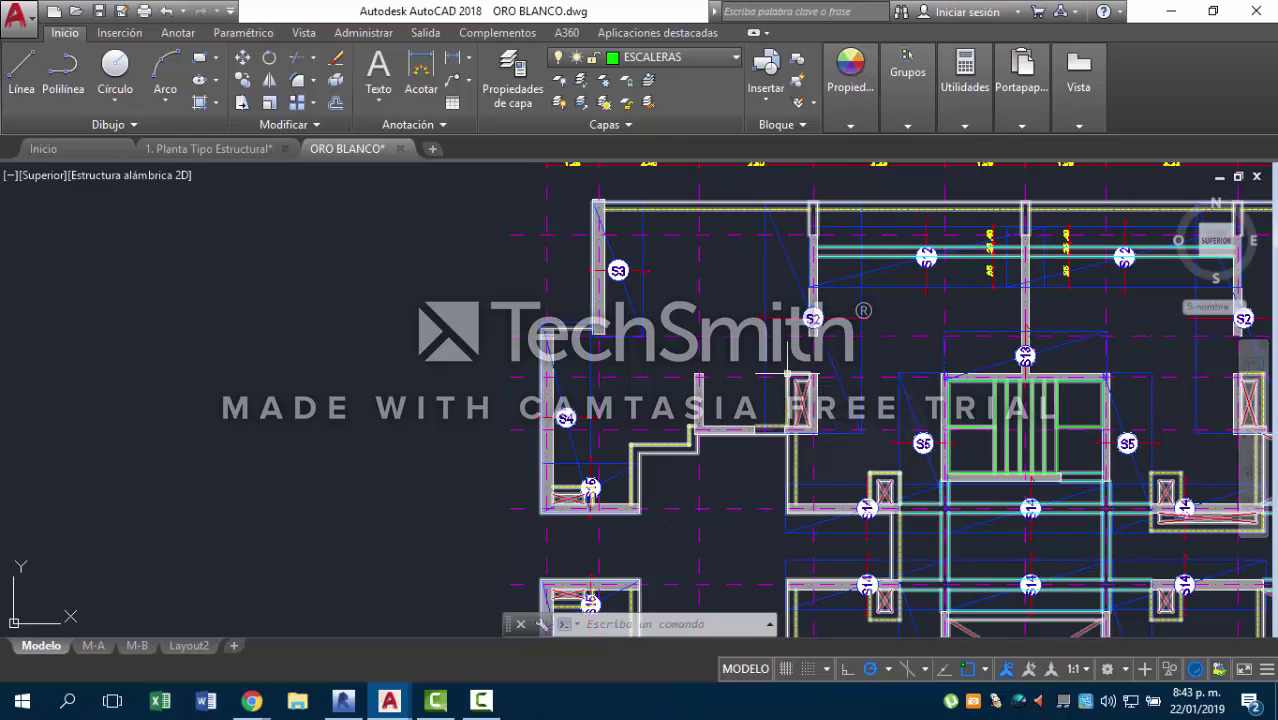
scroll(787, 374, "down", 1)
scroll(652, 408, "down", 1)
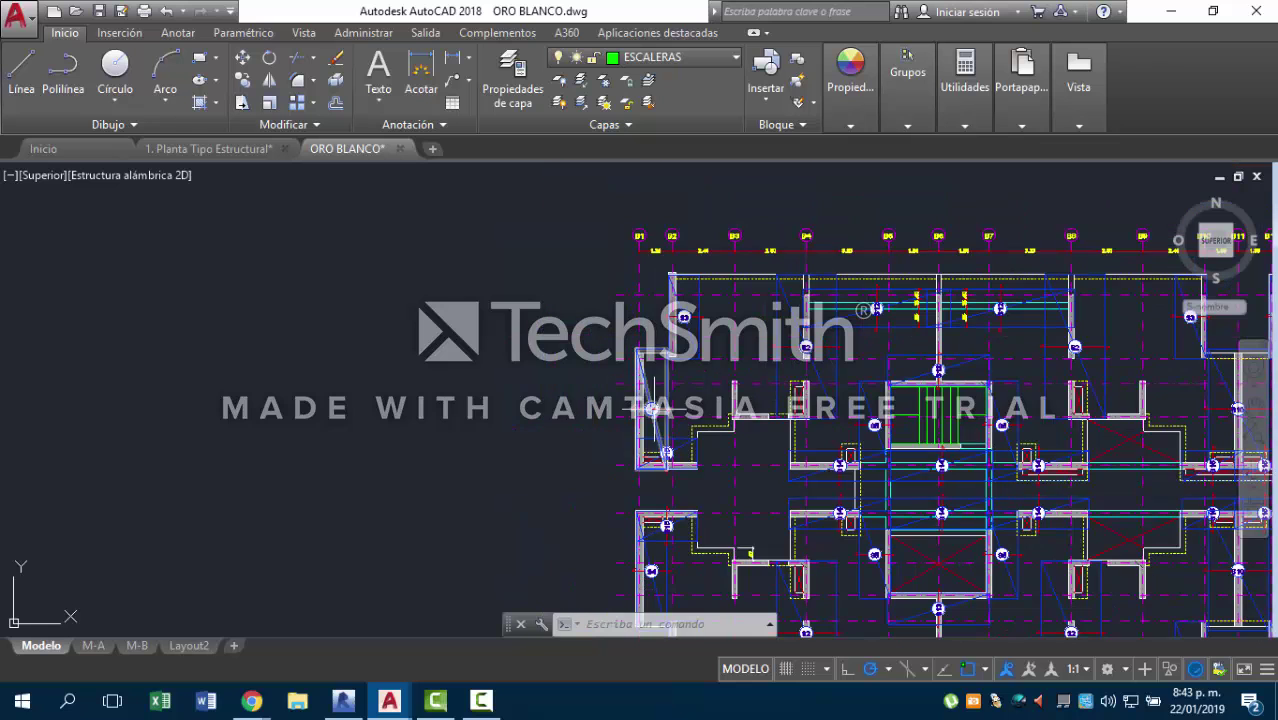
Switch back to Revit and open the Piso 3 REFUERZO INFERIOR1 structural plan.
left_click(343, 700)
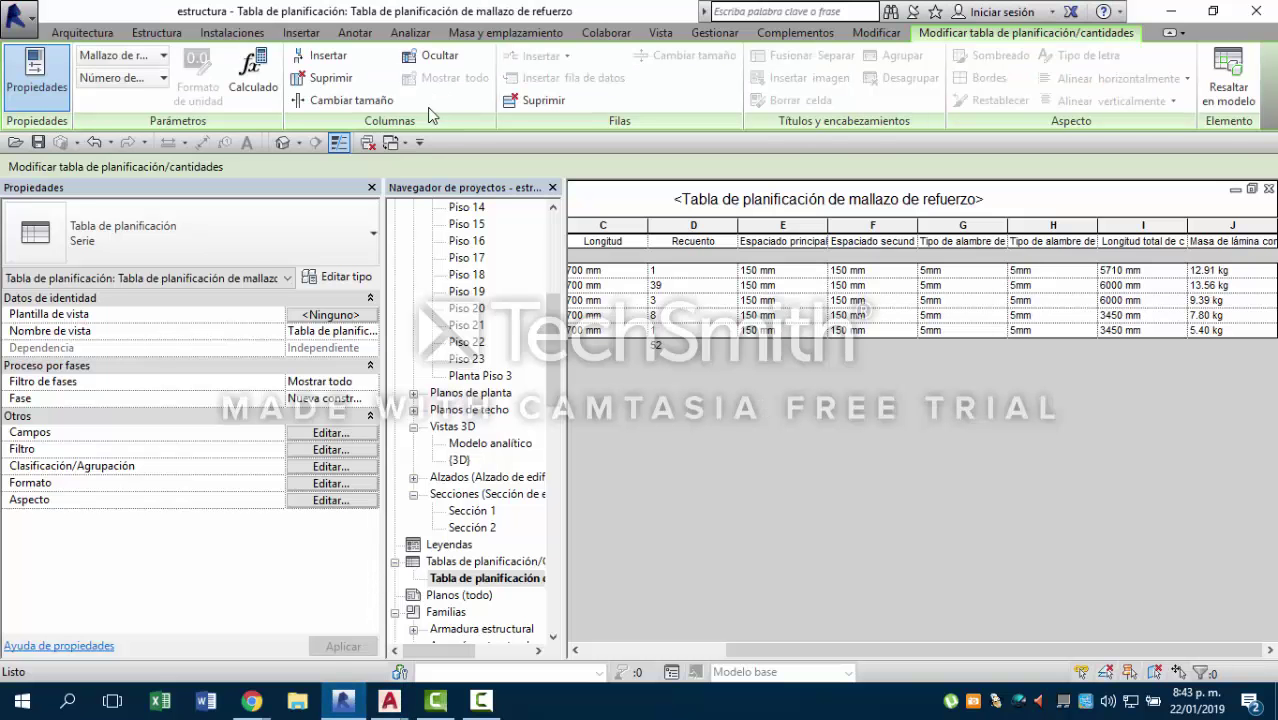
scroll(467, 367, "up", 5)
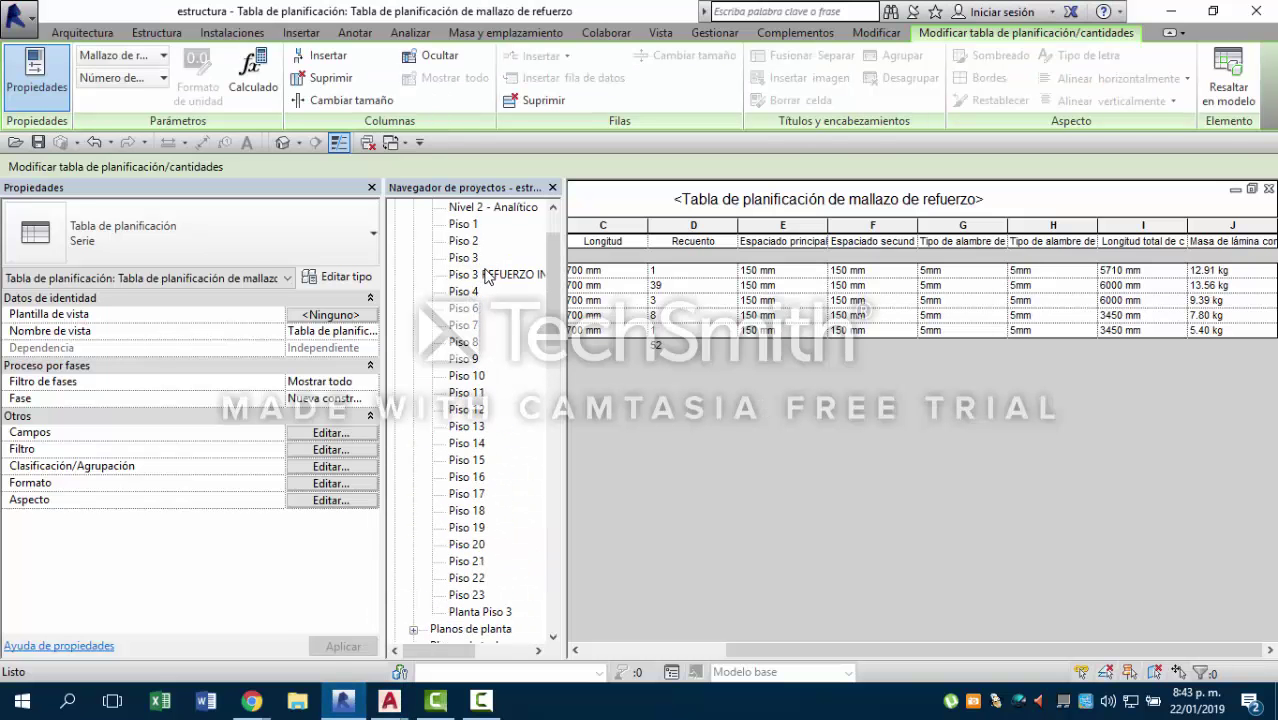
double_click(487, 275)
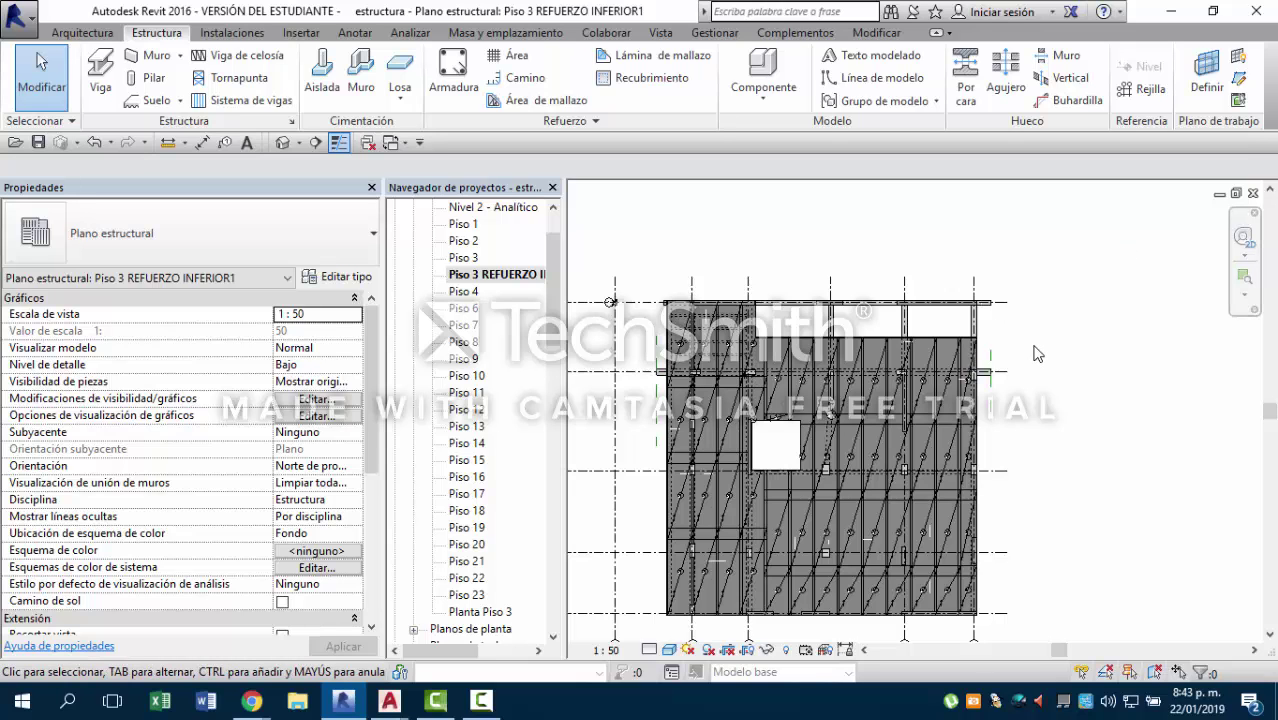
middle_click_drag(1044, 358, 1072, 288)
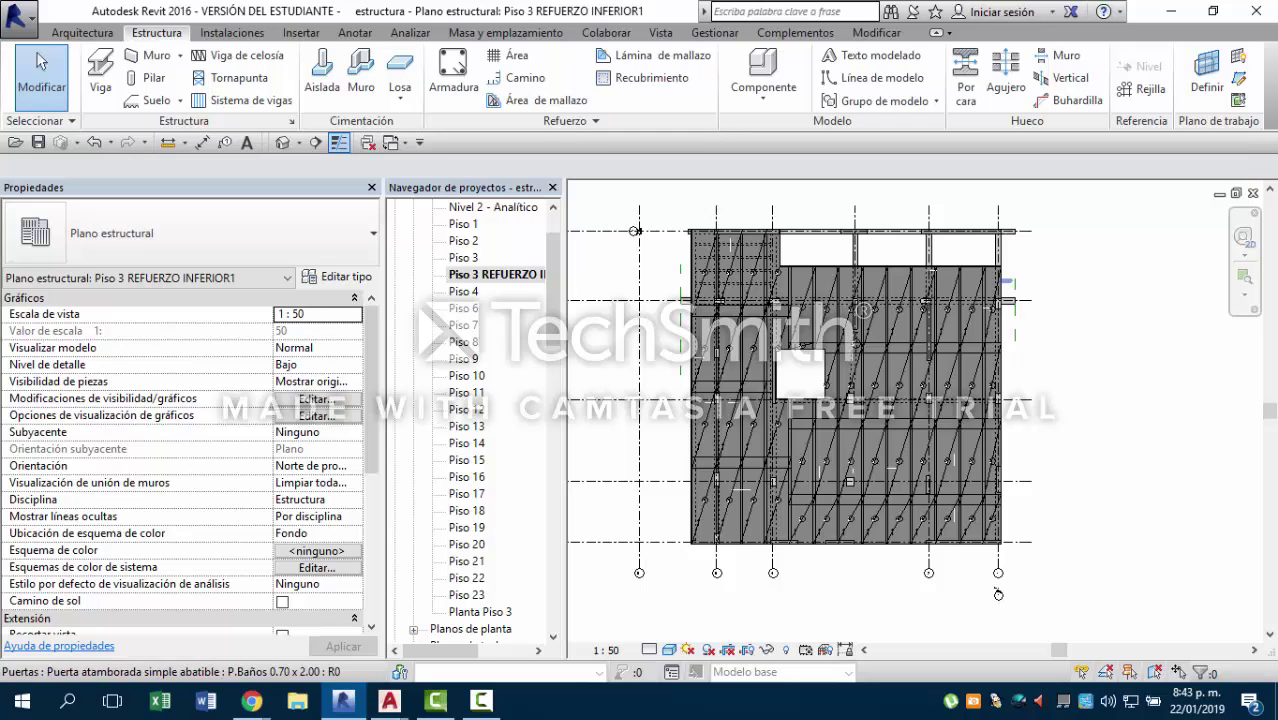
Duplicate the Piso 3 REFUERZO INFERIOR1 structural plan without its details.
right_click(477, 274)
mouse_move(580, 421)
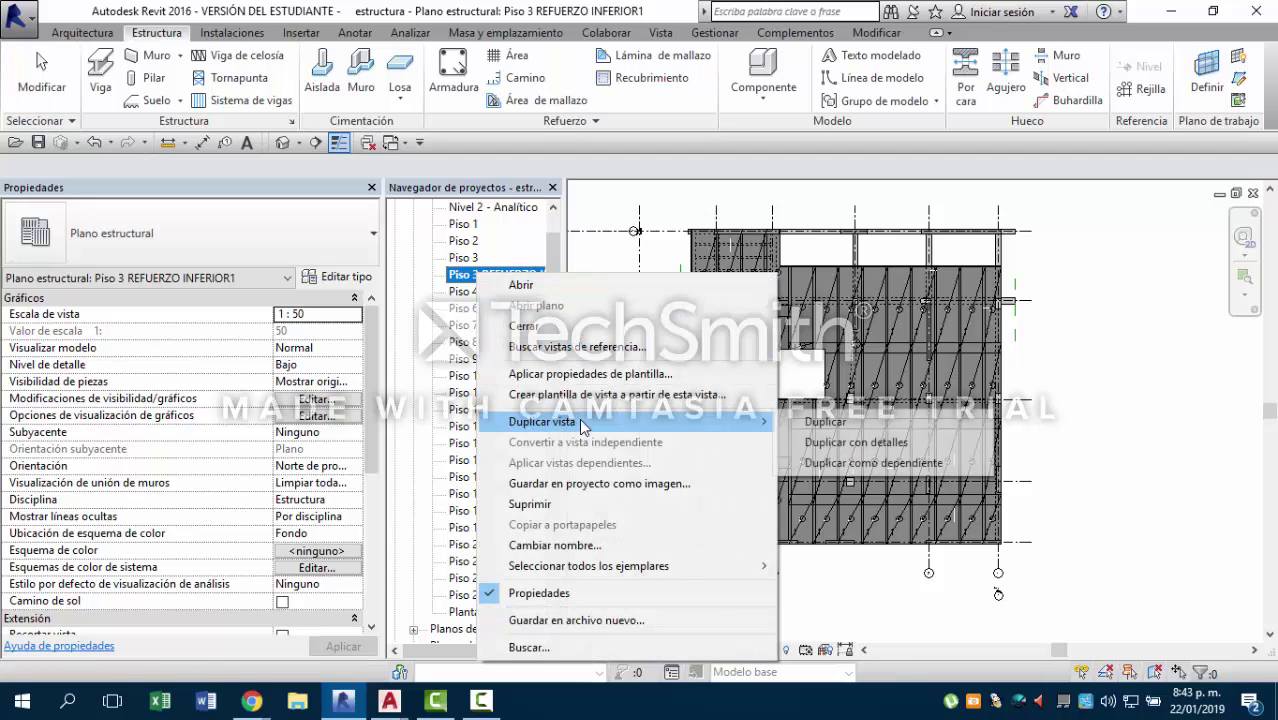
left_click(805, 425)
left_click(515, 291)
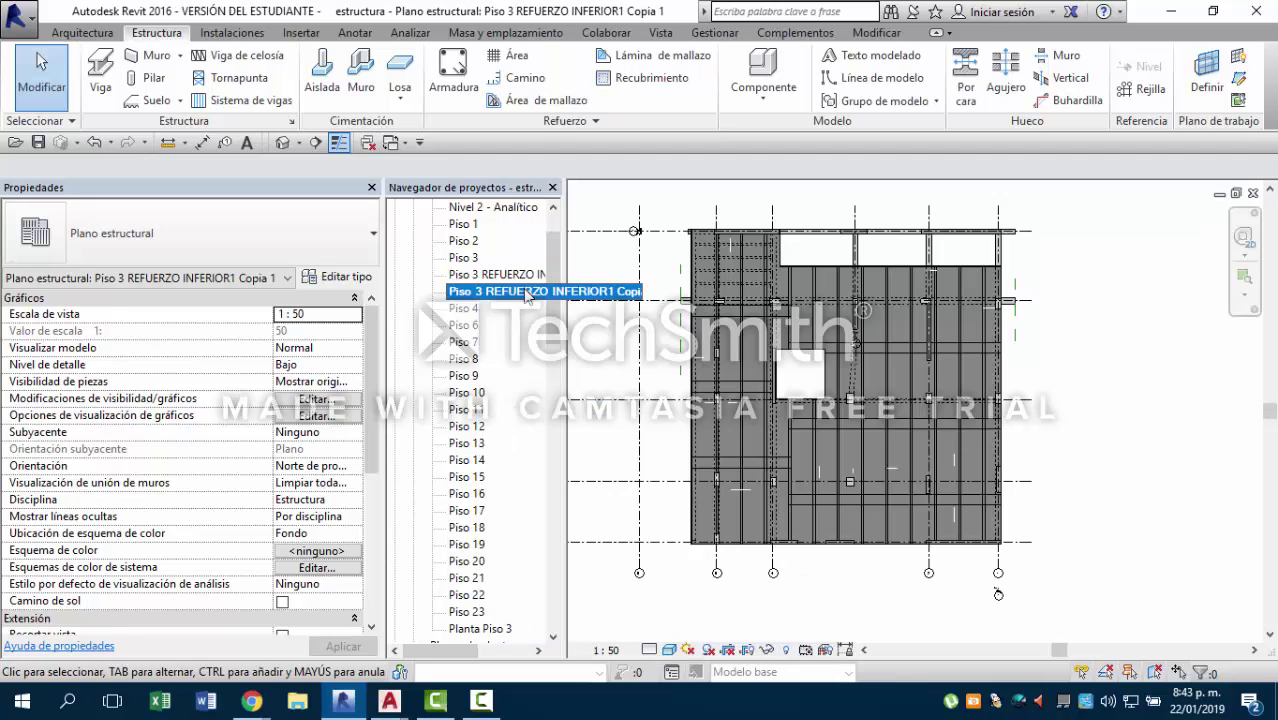
Rename the duplicated structural plan as Piso 3 REFUERZO SUPERIOR.
scroll(308, 425, "down", 5)
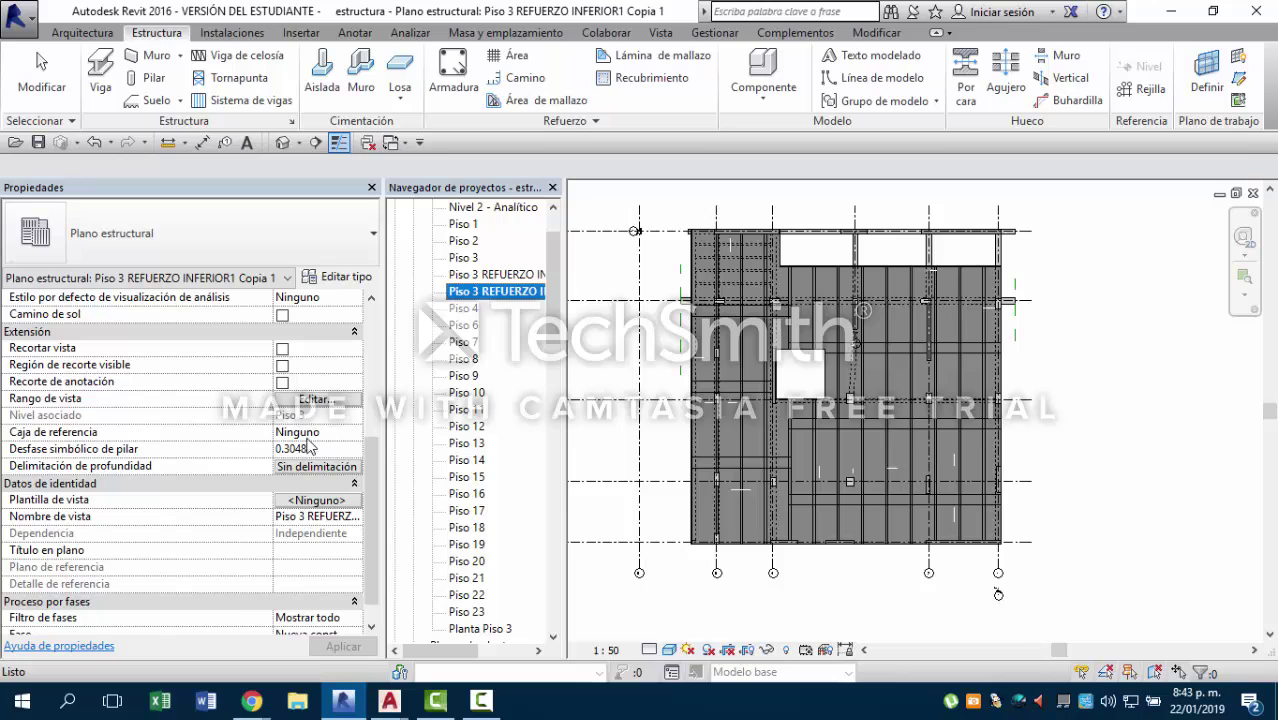
left_click_drag(272, 370, 152, 372)
scroll(250, 456, "down", 1)
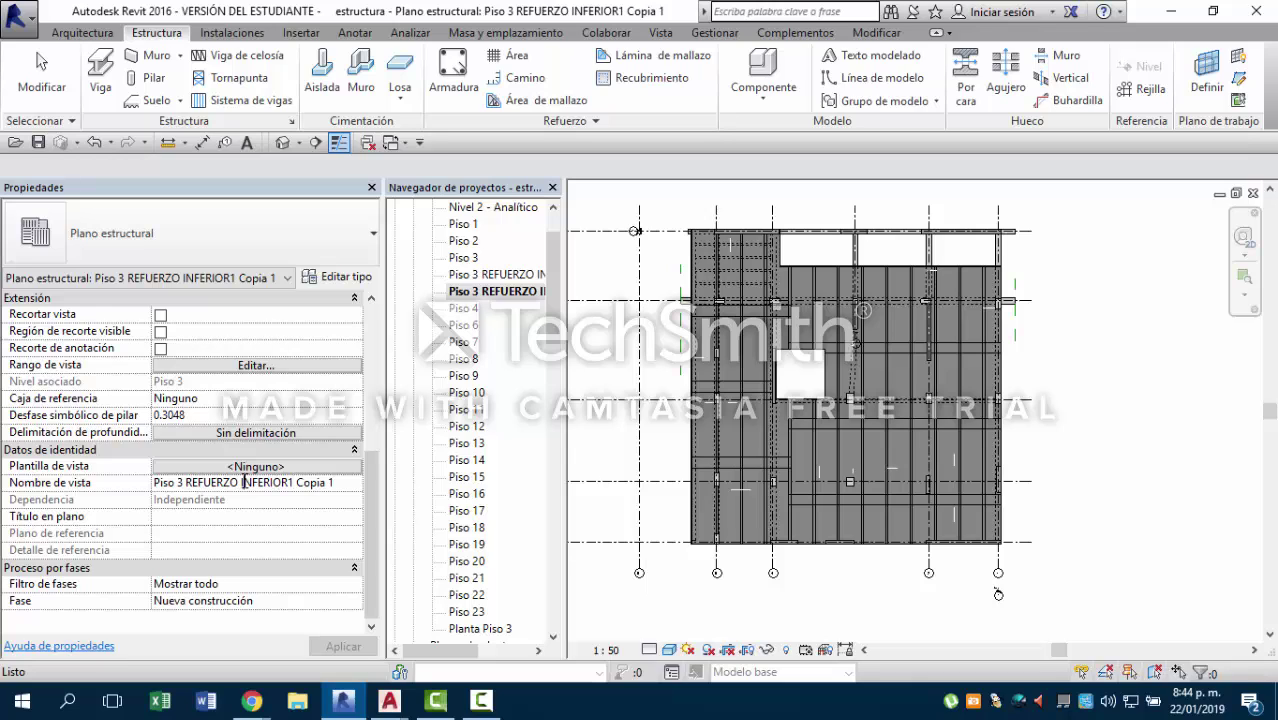
left_click_drag(244, 482, 397, 505)
left_click(412, 505)
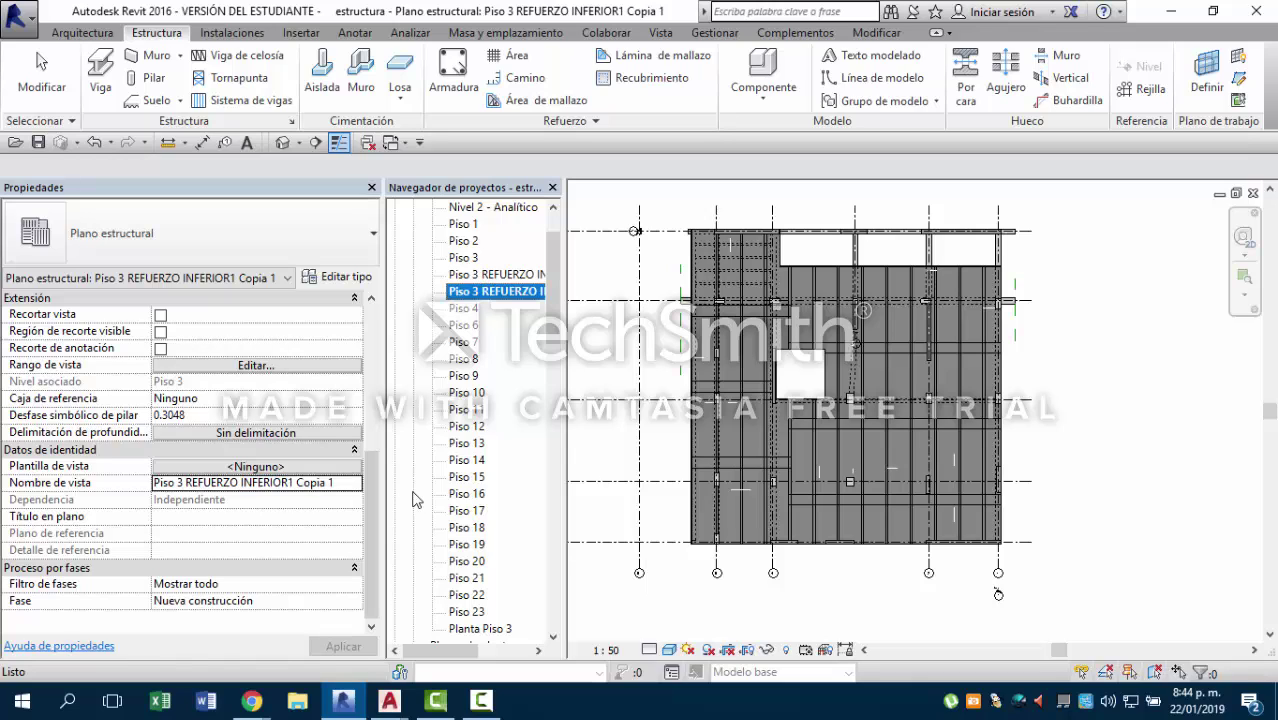
left_click(305, 487)
left_click_drag(243, 482, 363, 485)
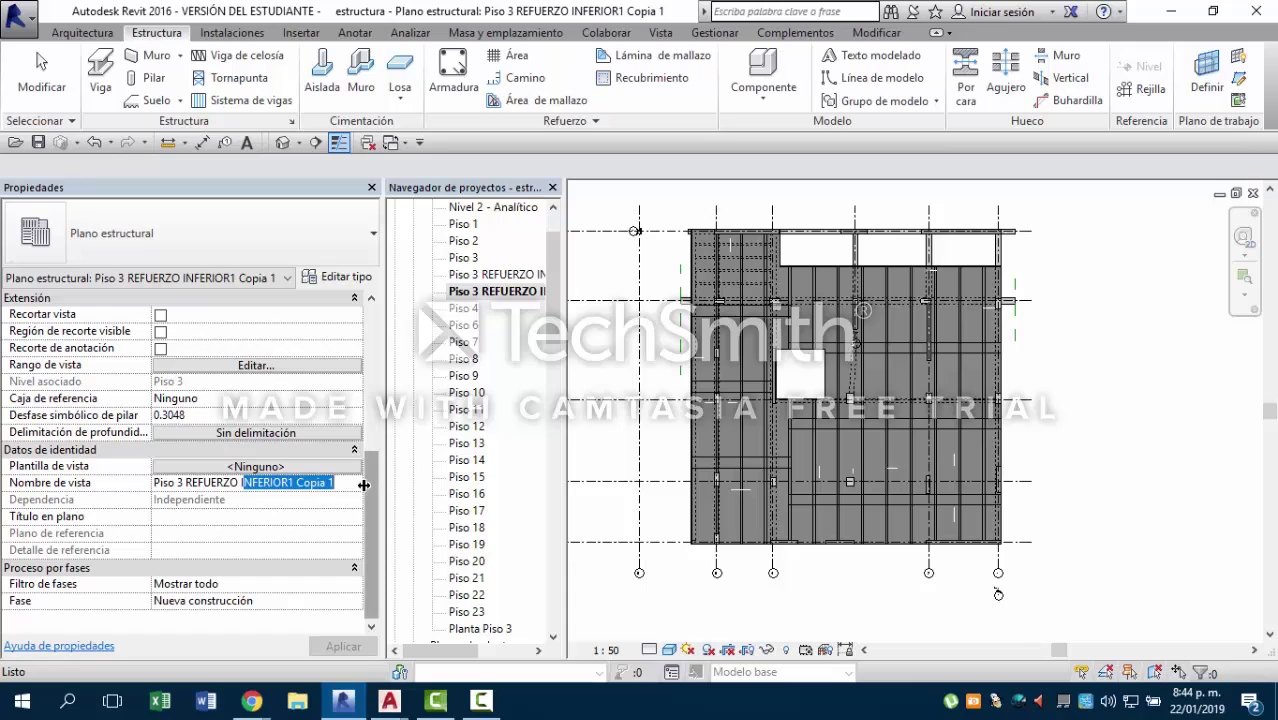
key("BackSpace")
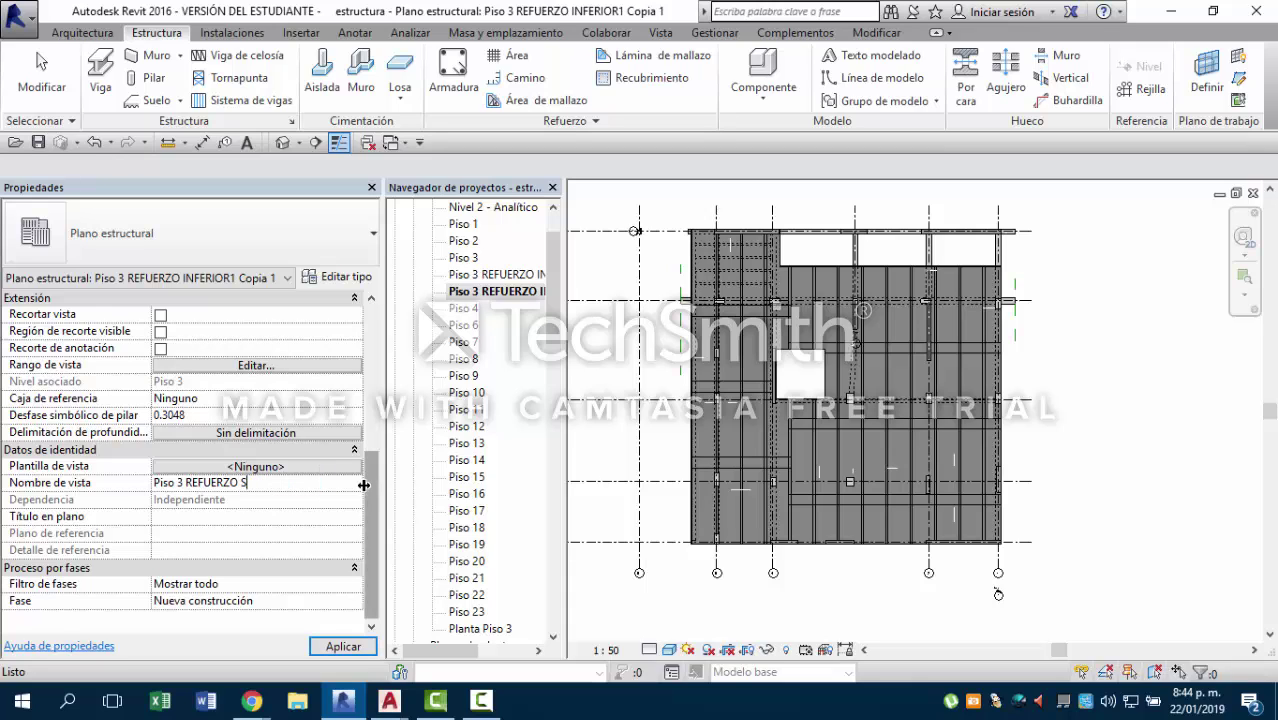
type("SUPERIOSR")
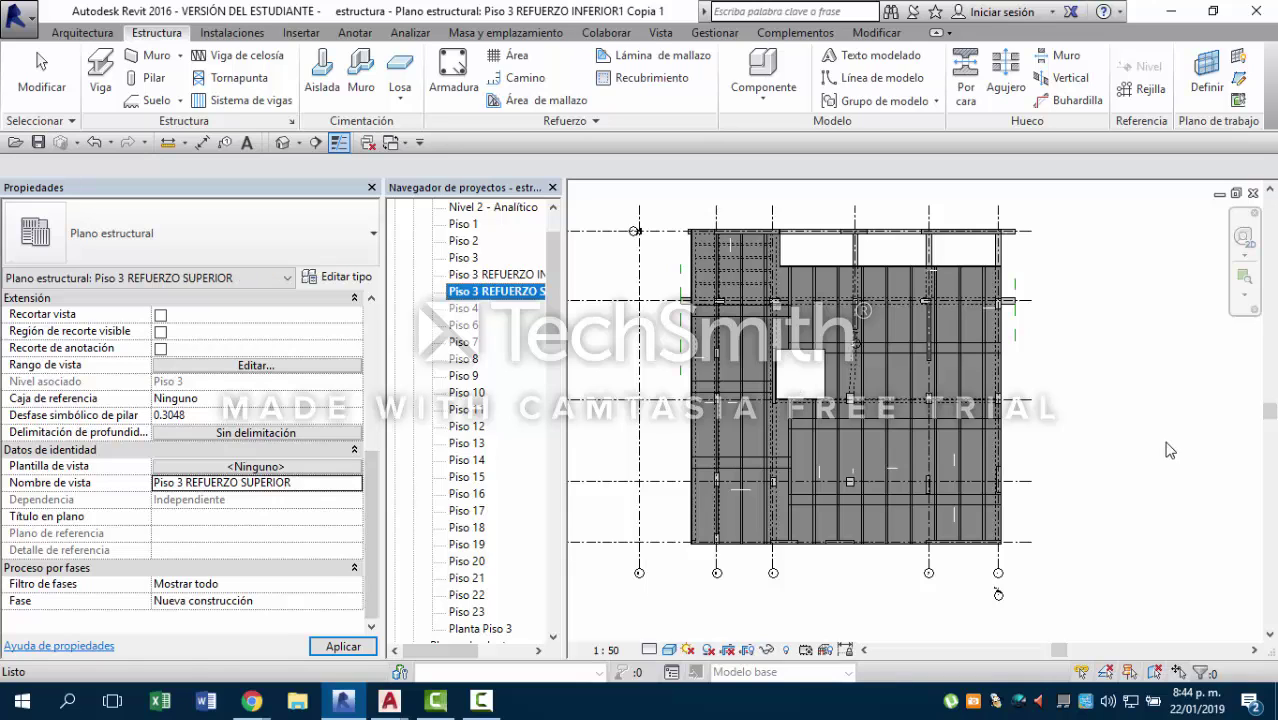
Select all slab, mesh and grid elements in the Piso 3 REFUERZO SUPERIOR plan.
scroll(1102, 378, "down", 2)
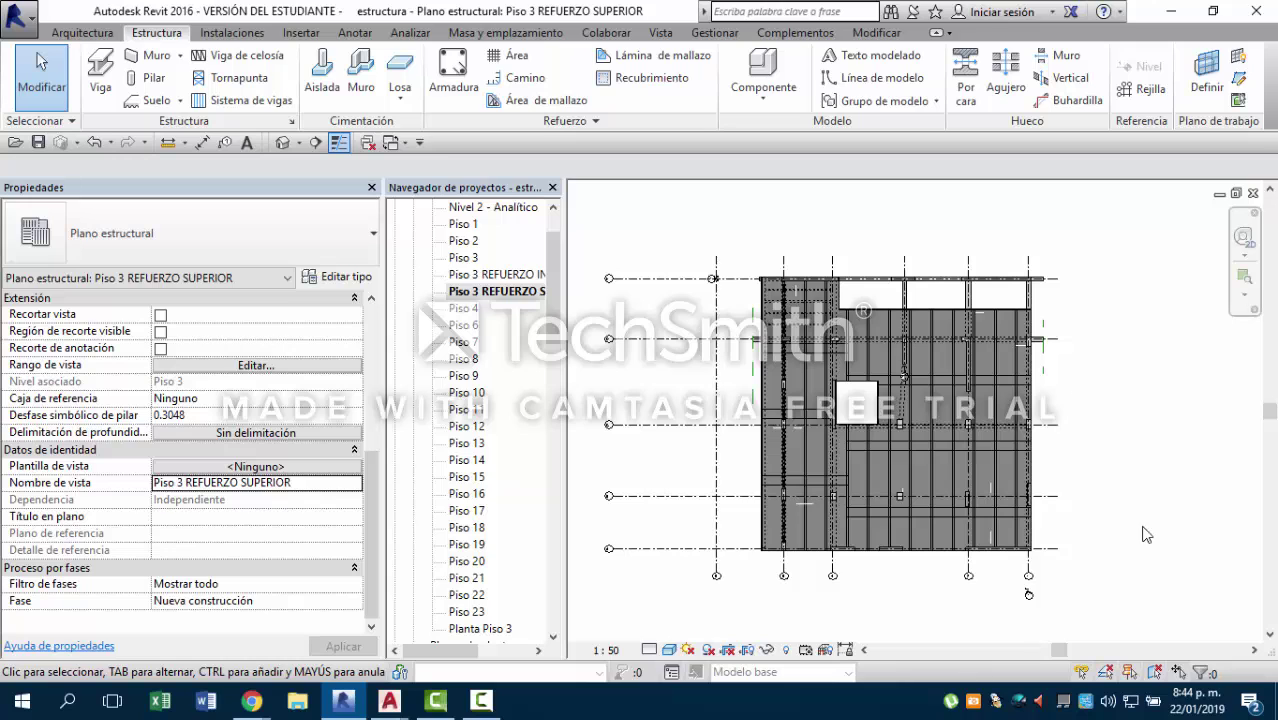
left_click_drag(1140, 568, 718, 258)
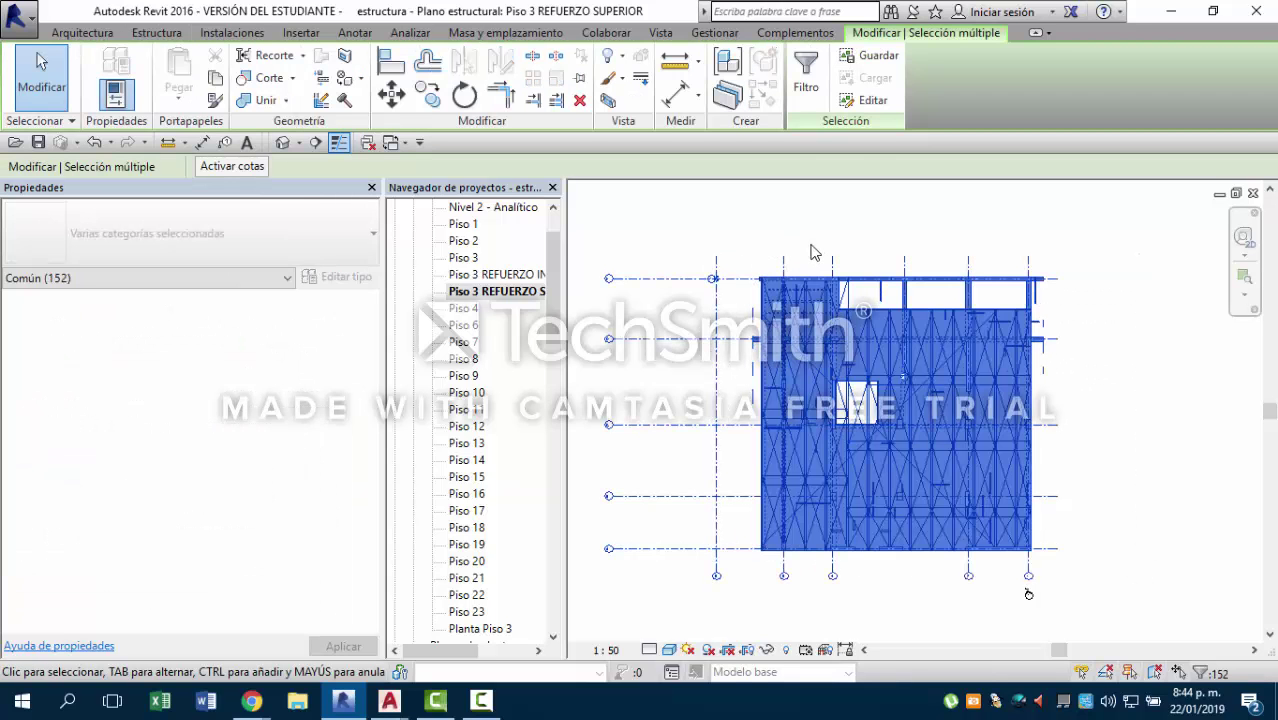